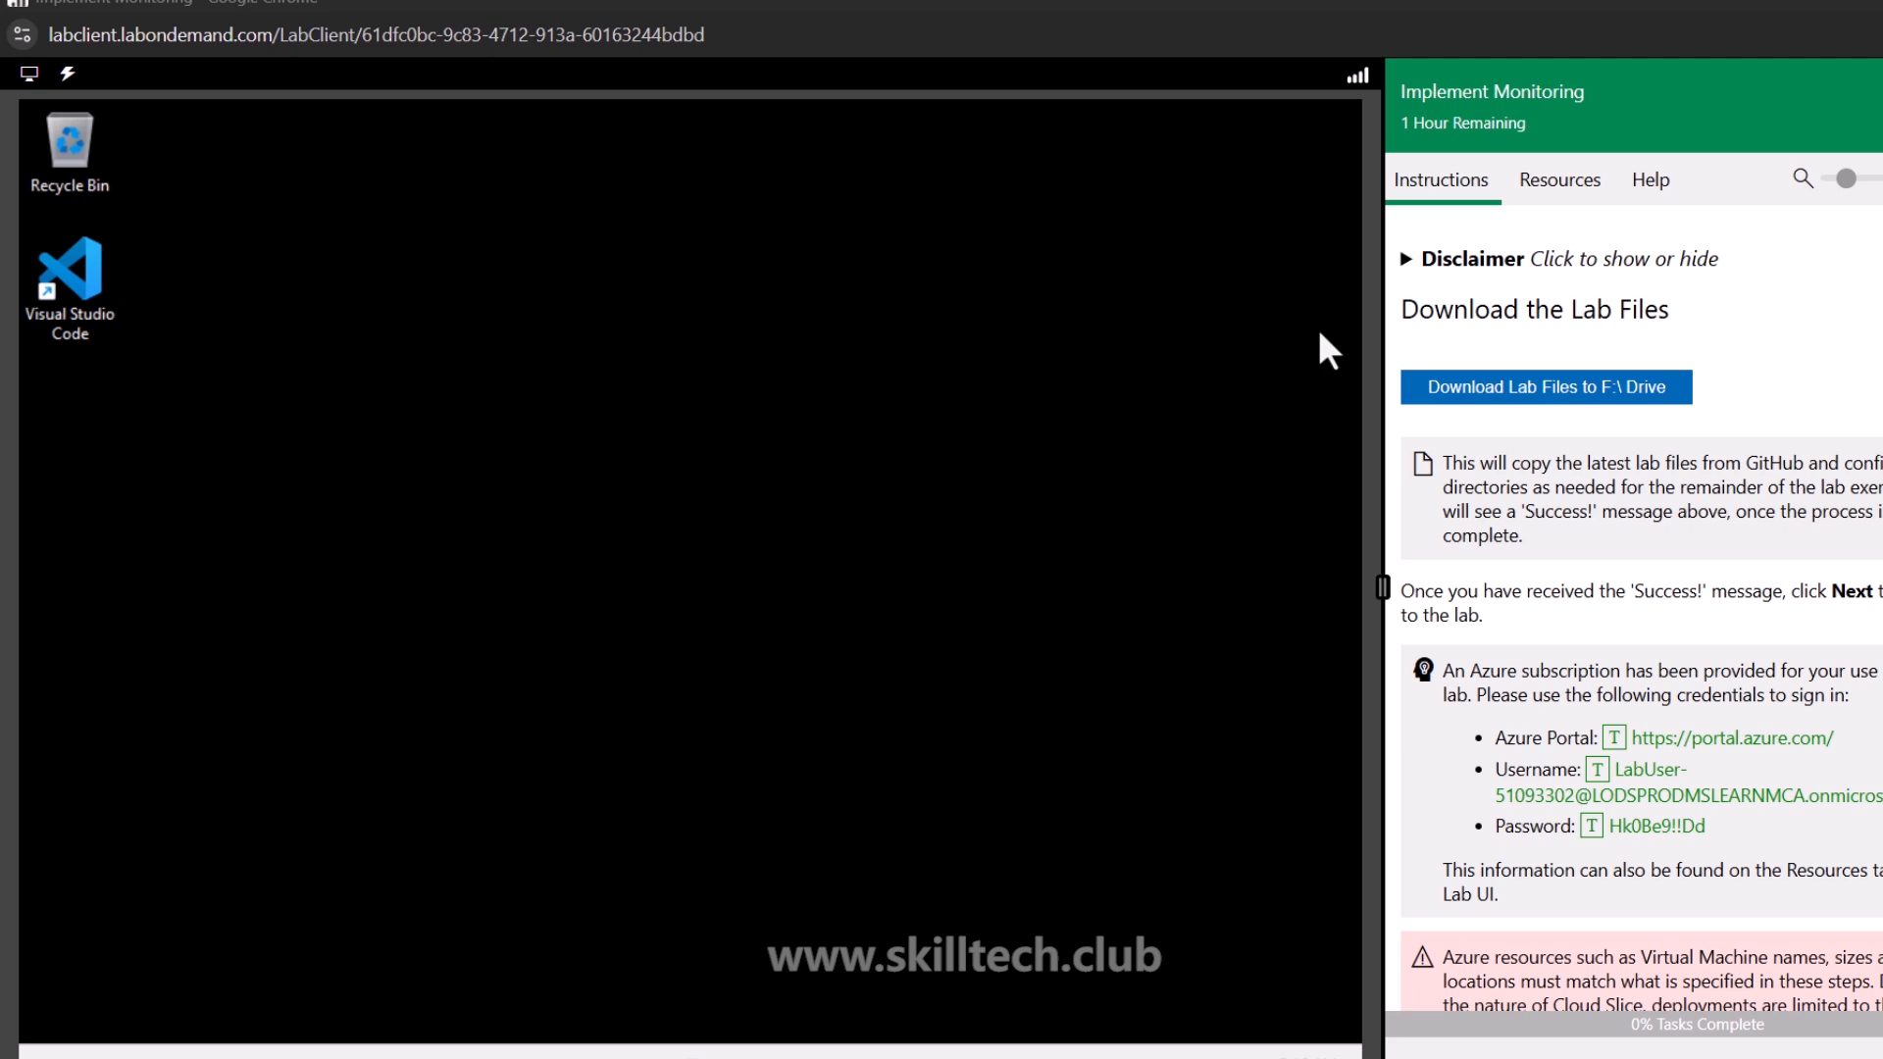
Download the lab files to the F:\ drive from the lab instructions
{"action": "left_click_drag", "start_coordinate": [1421, 89], "coordinate": [1649, 79]}
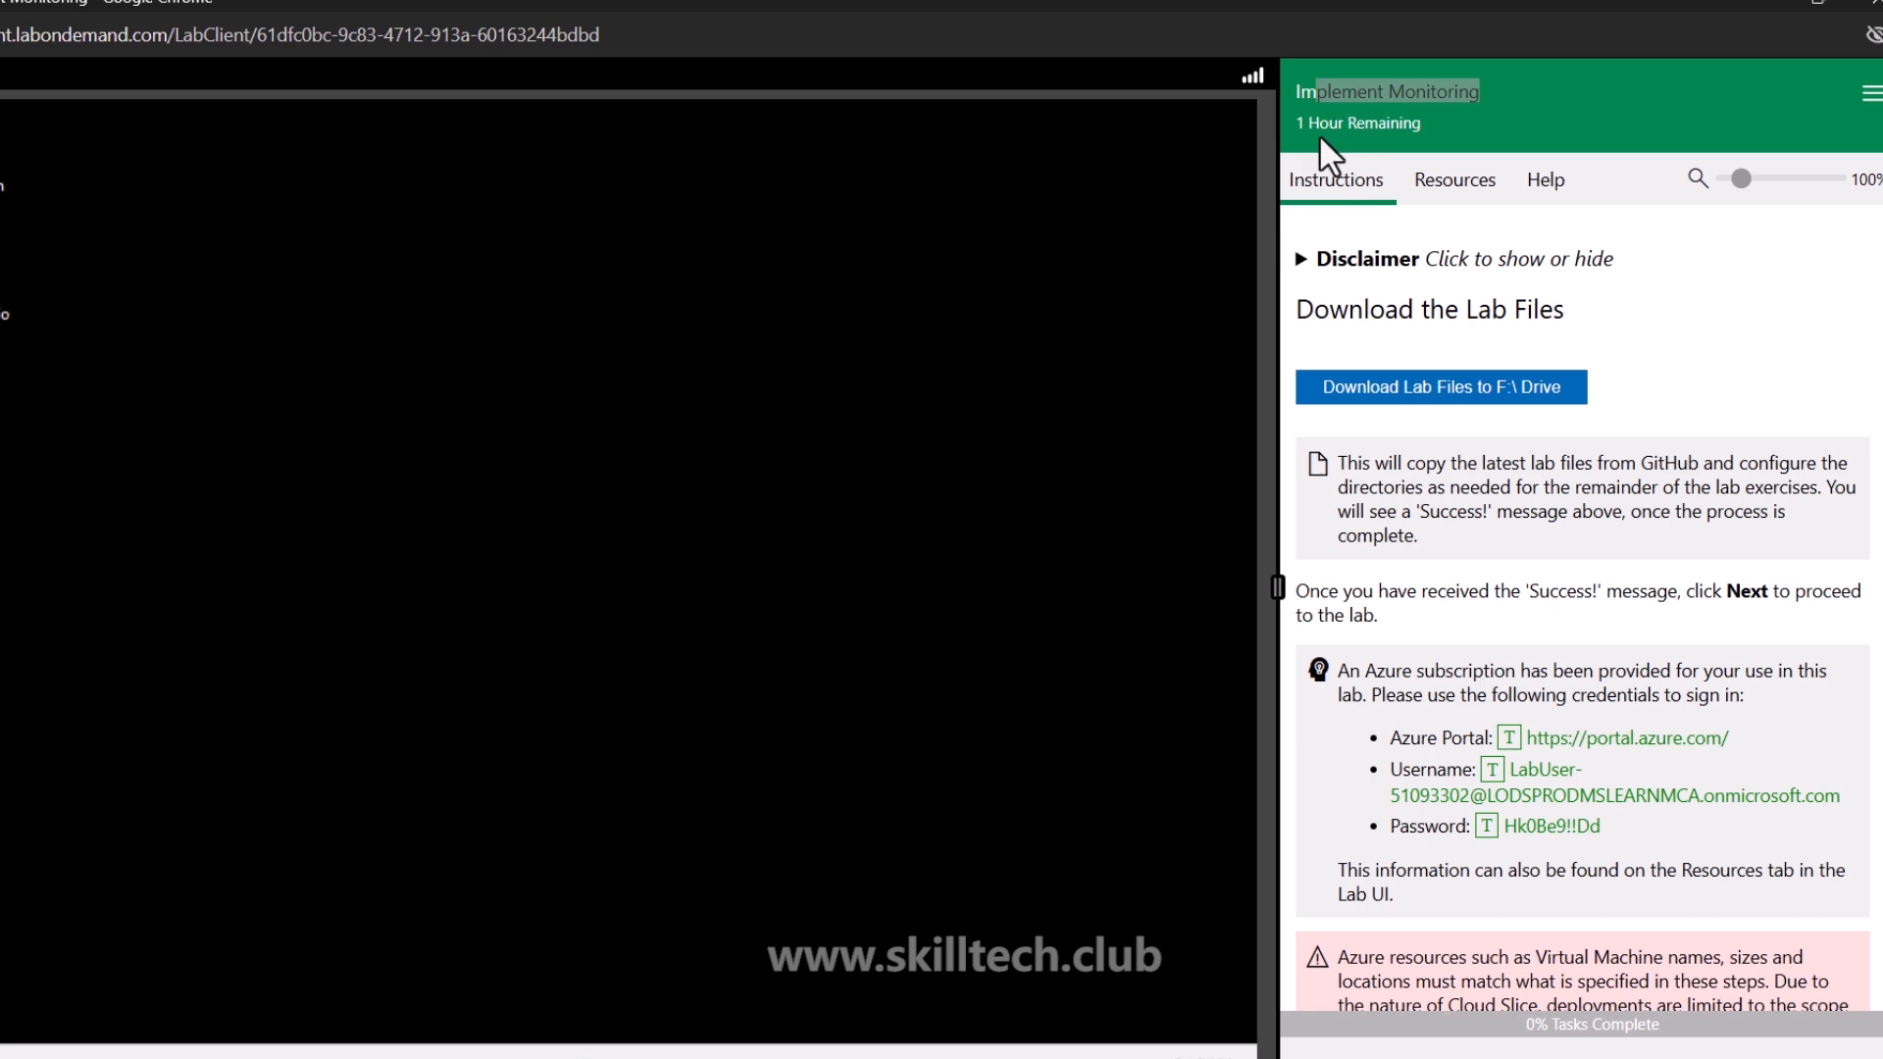
{"action": "left_click", "coordinate": [1404, 390]}
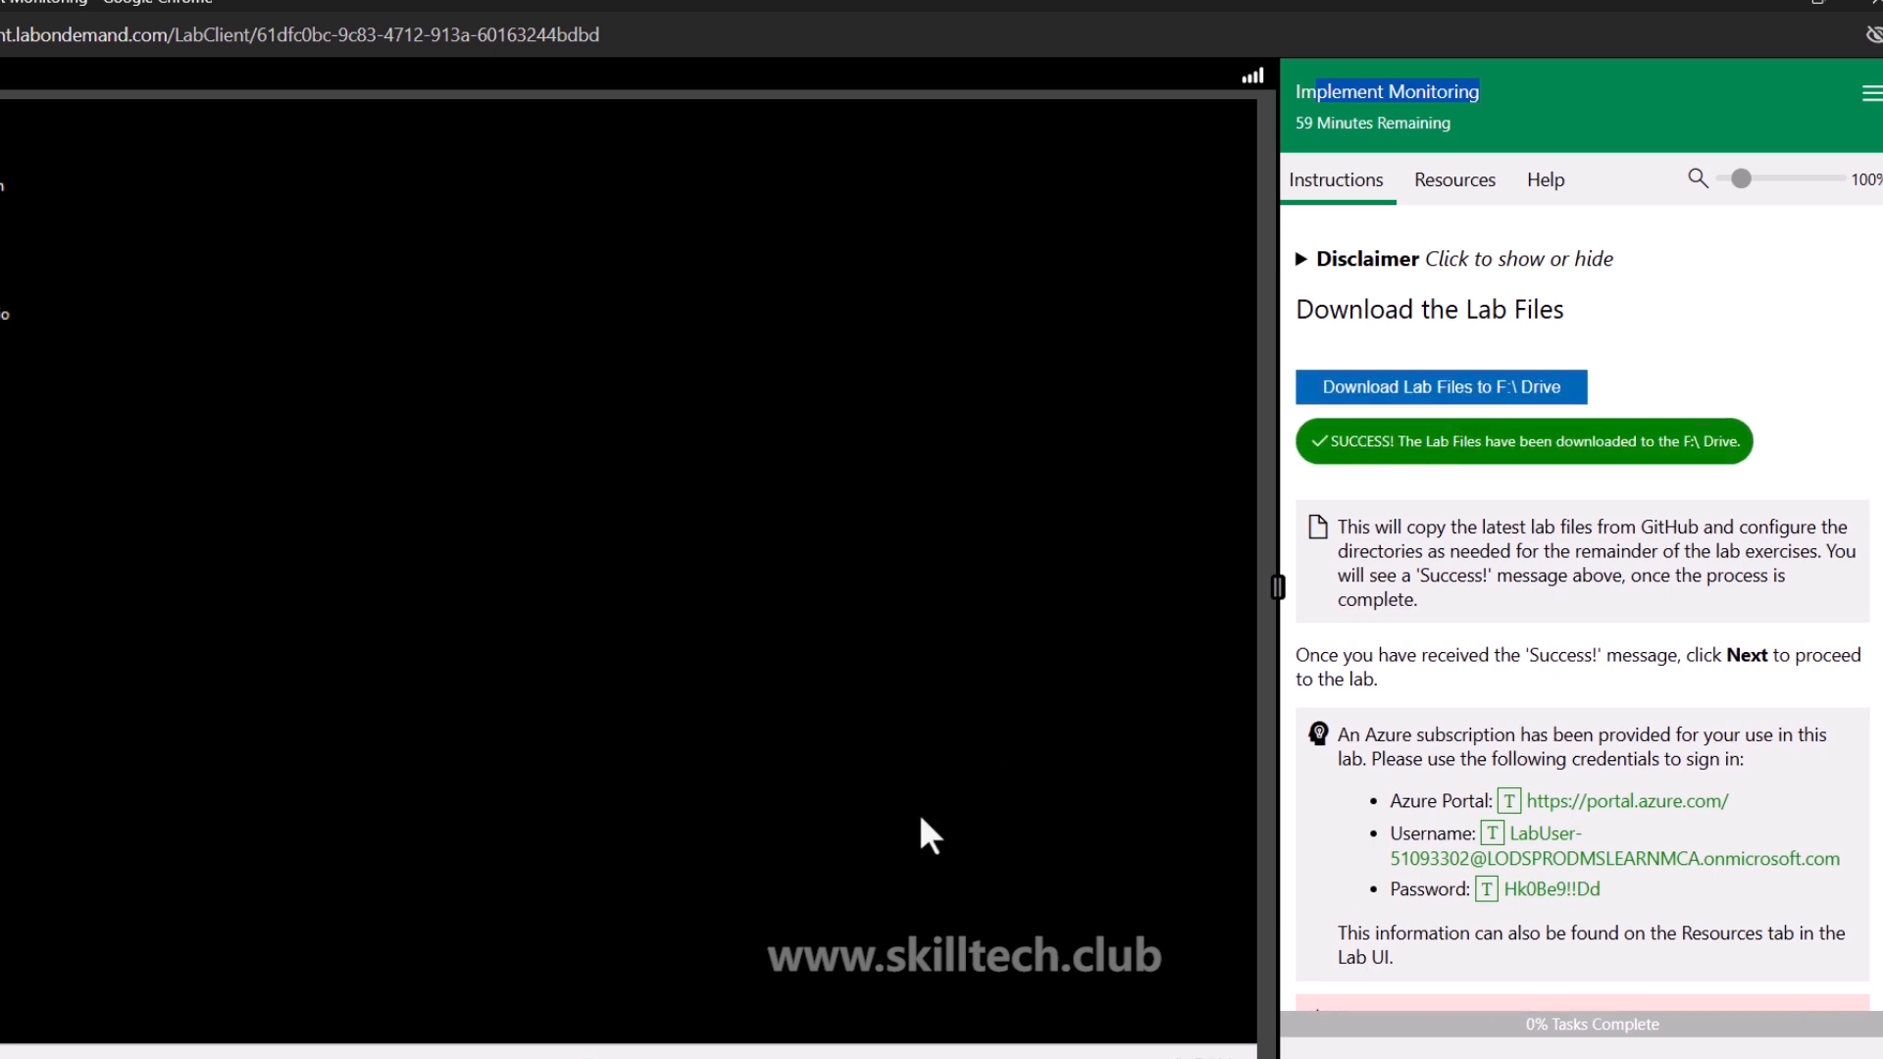
Browse in File Explorer to the F:\Allfiles\Labs\11 folder to locate the lab template file
{"action": "left_click", "coordinate": [564, 1055]}
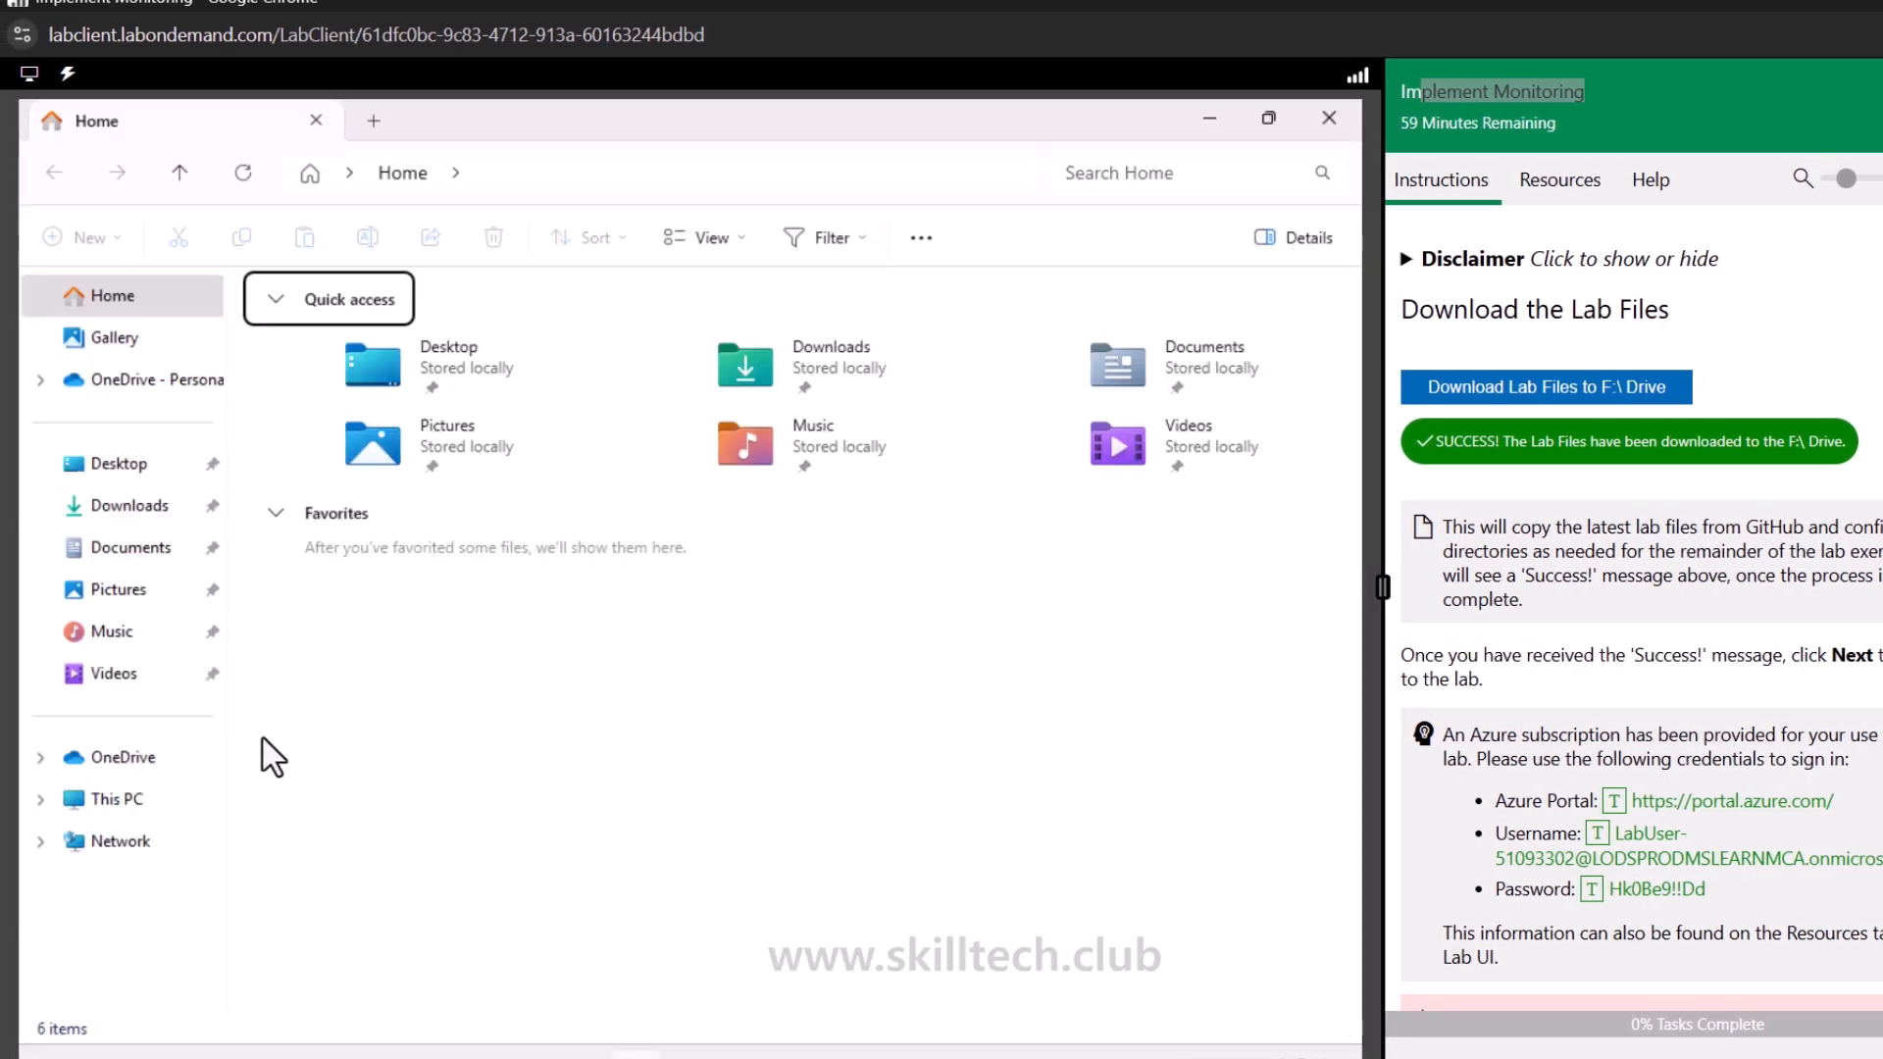
{"action": "left_click", "coordinate": [125, 802]}
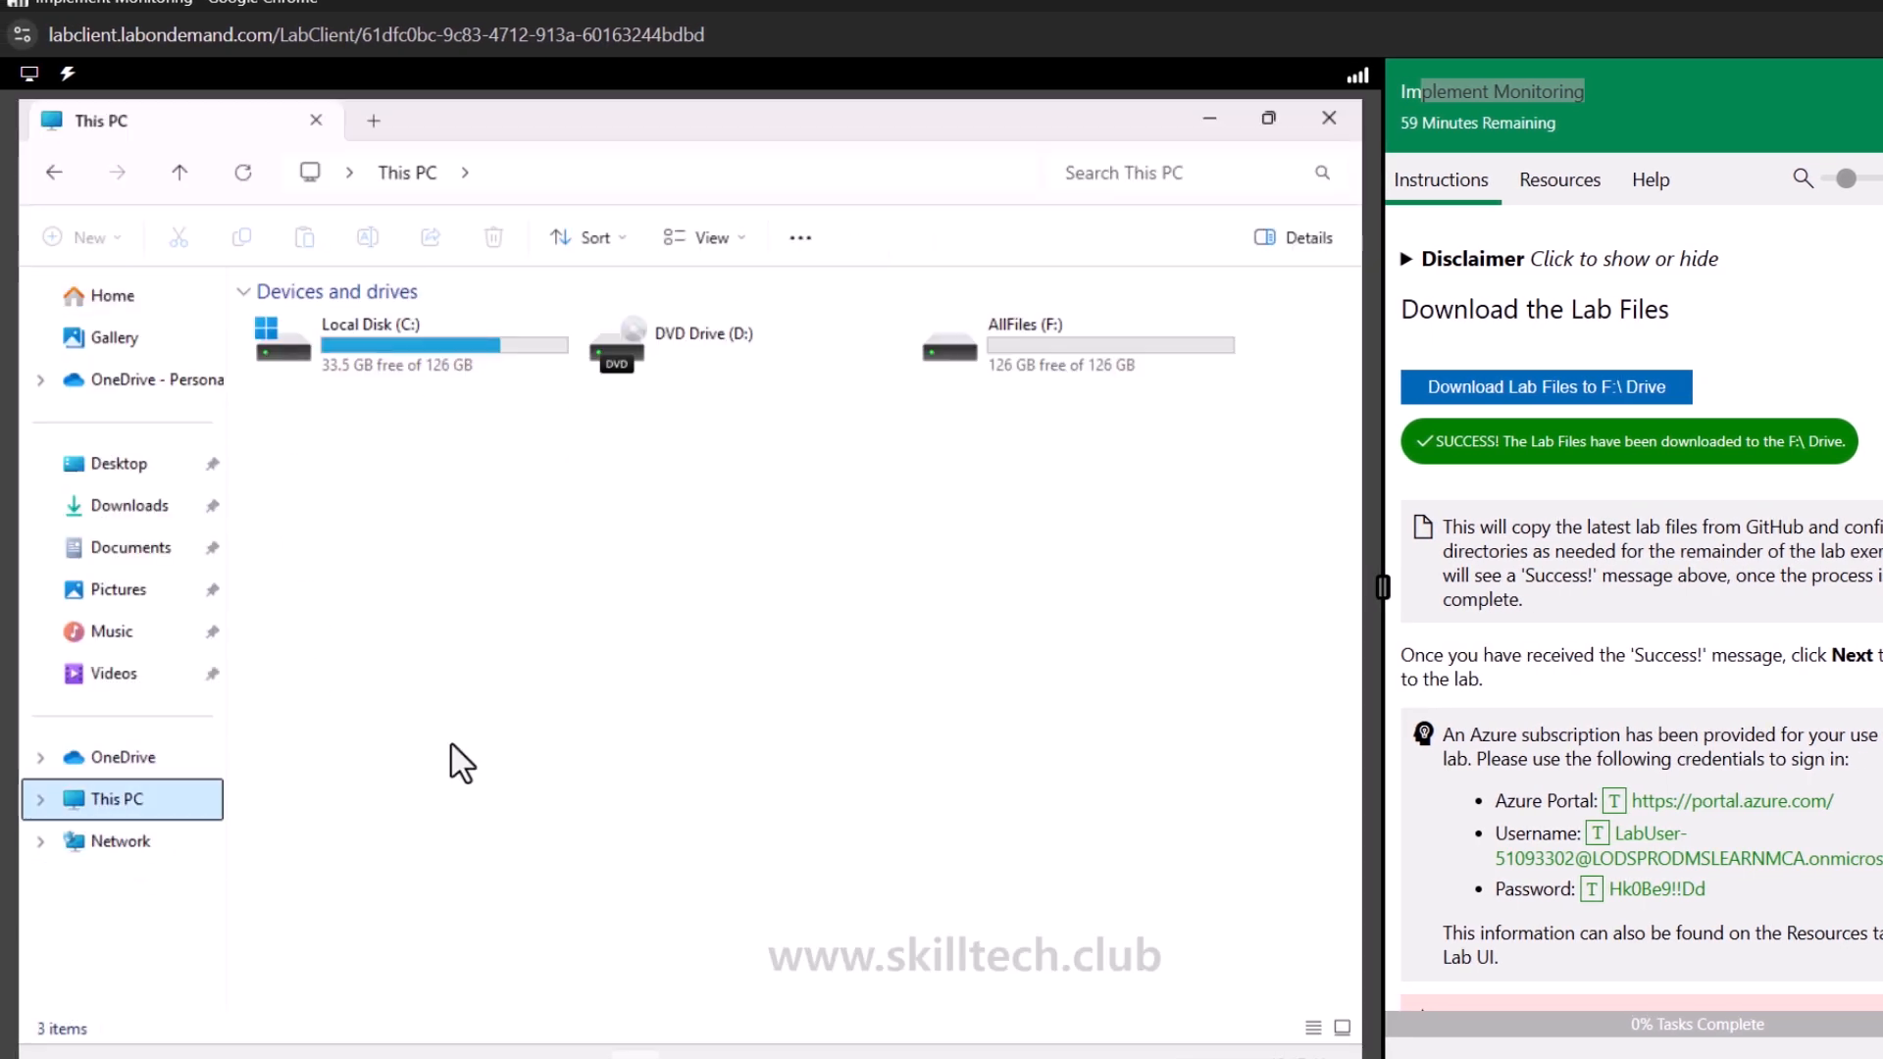
{"action": "left_click", "coordinate": [1020, 355]}
{"action": "key", "text": "Return"}
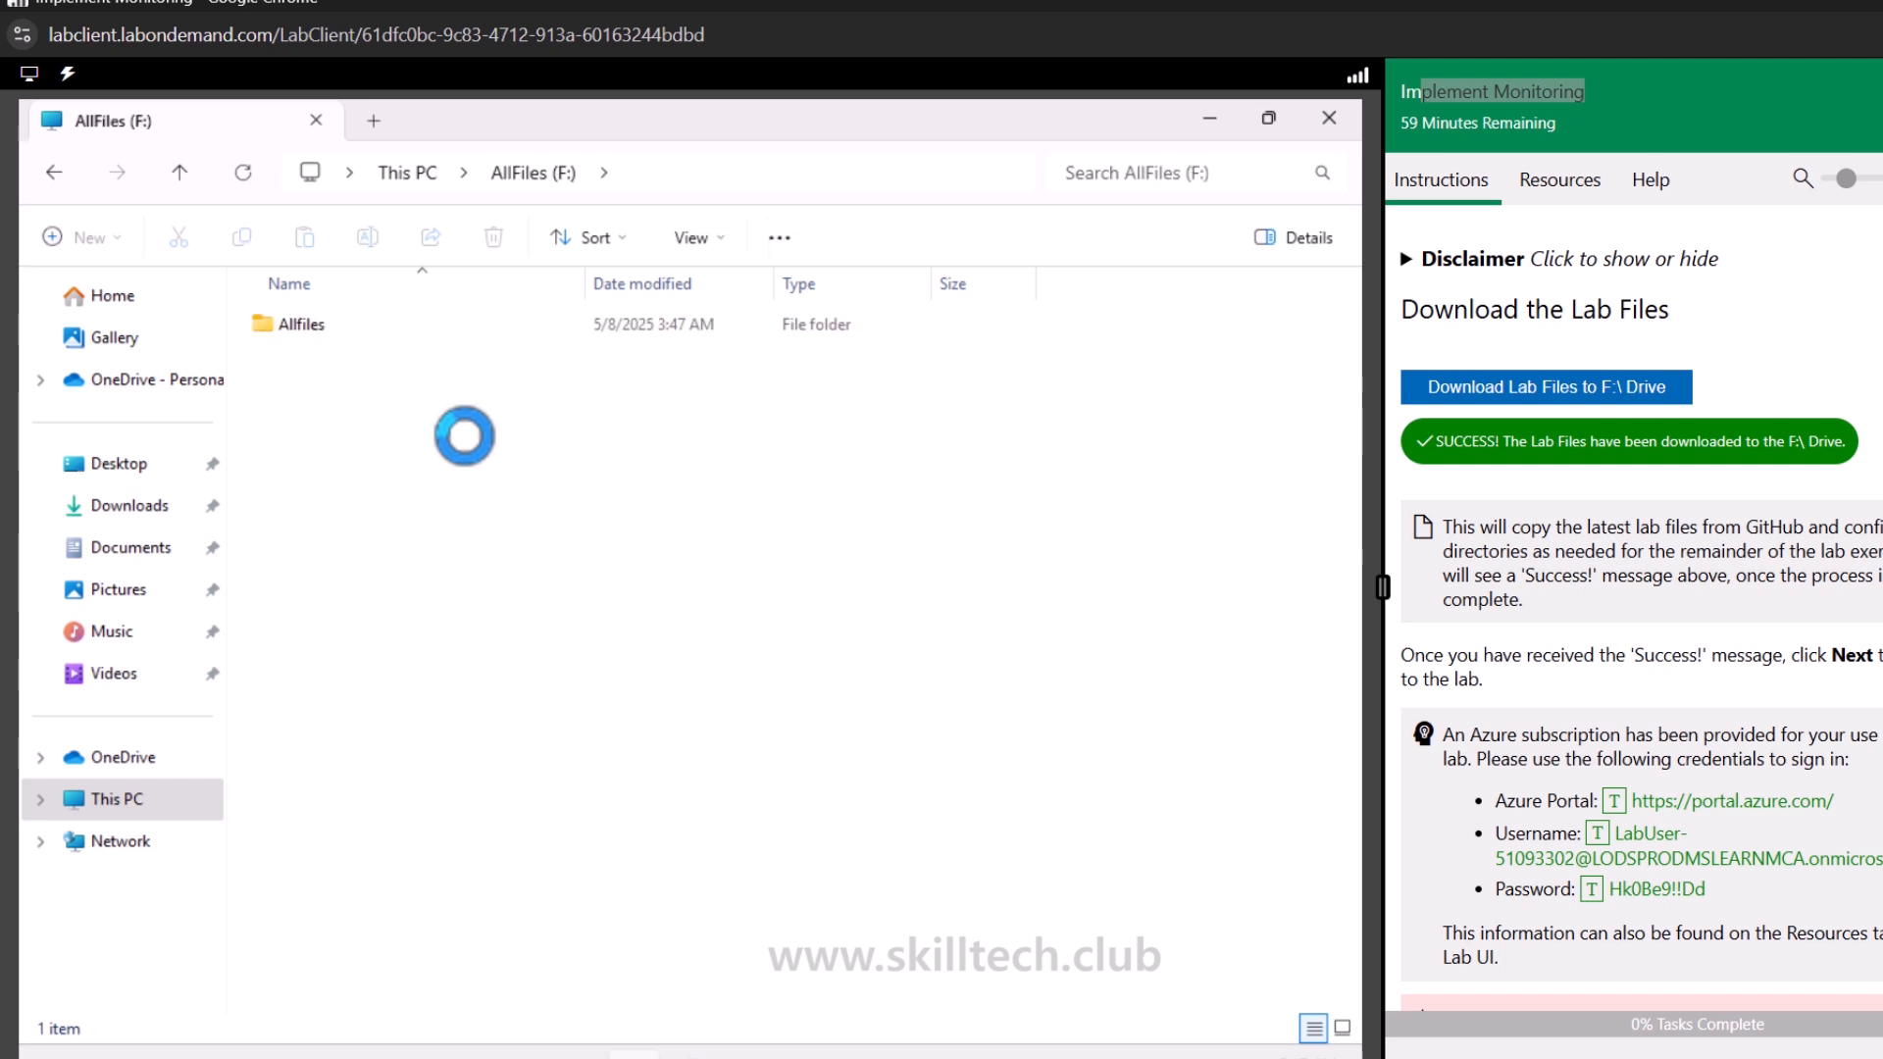
{"action": "left_click", "coordinate": [284, 331]}
{"action": "key", "text": "Return"}
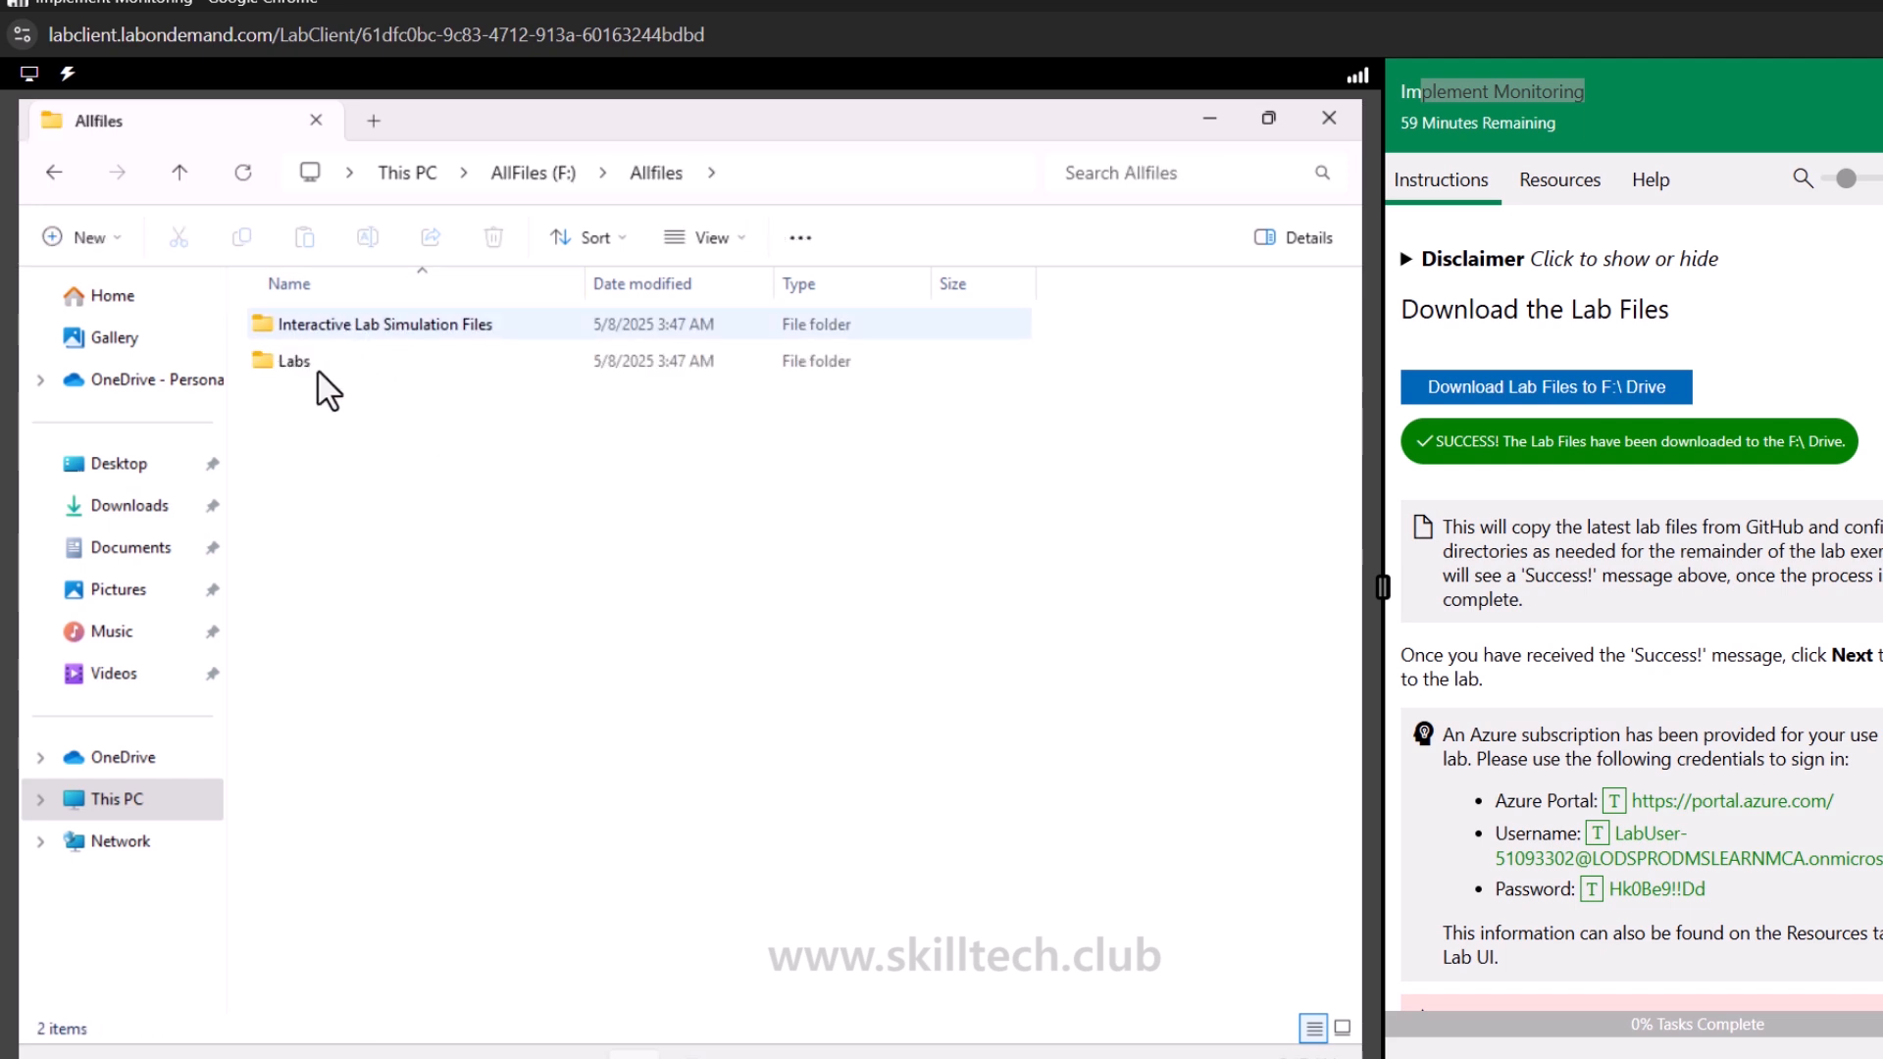
{"action": "left_click", "coordinate": [312, 365]}
{"action": "key", "text": "Return"}
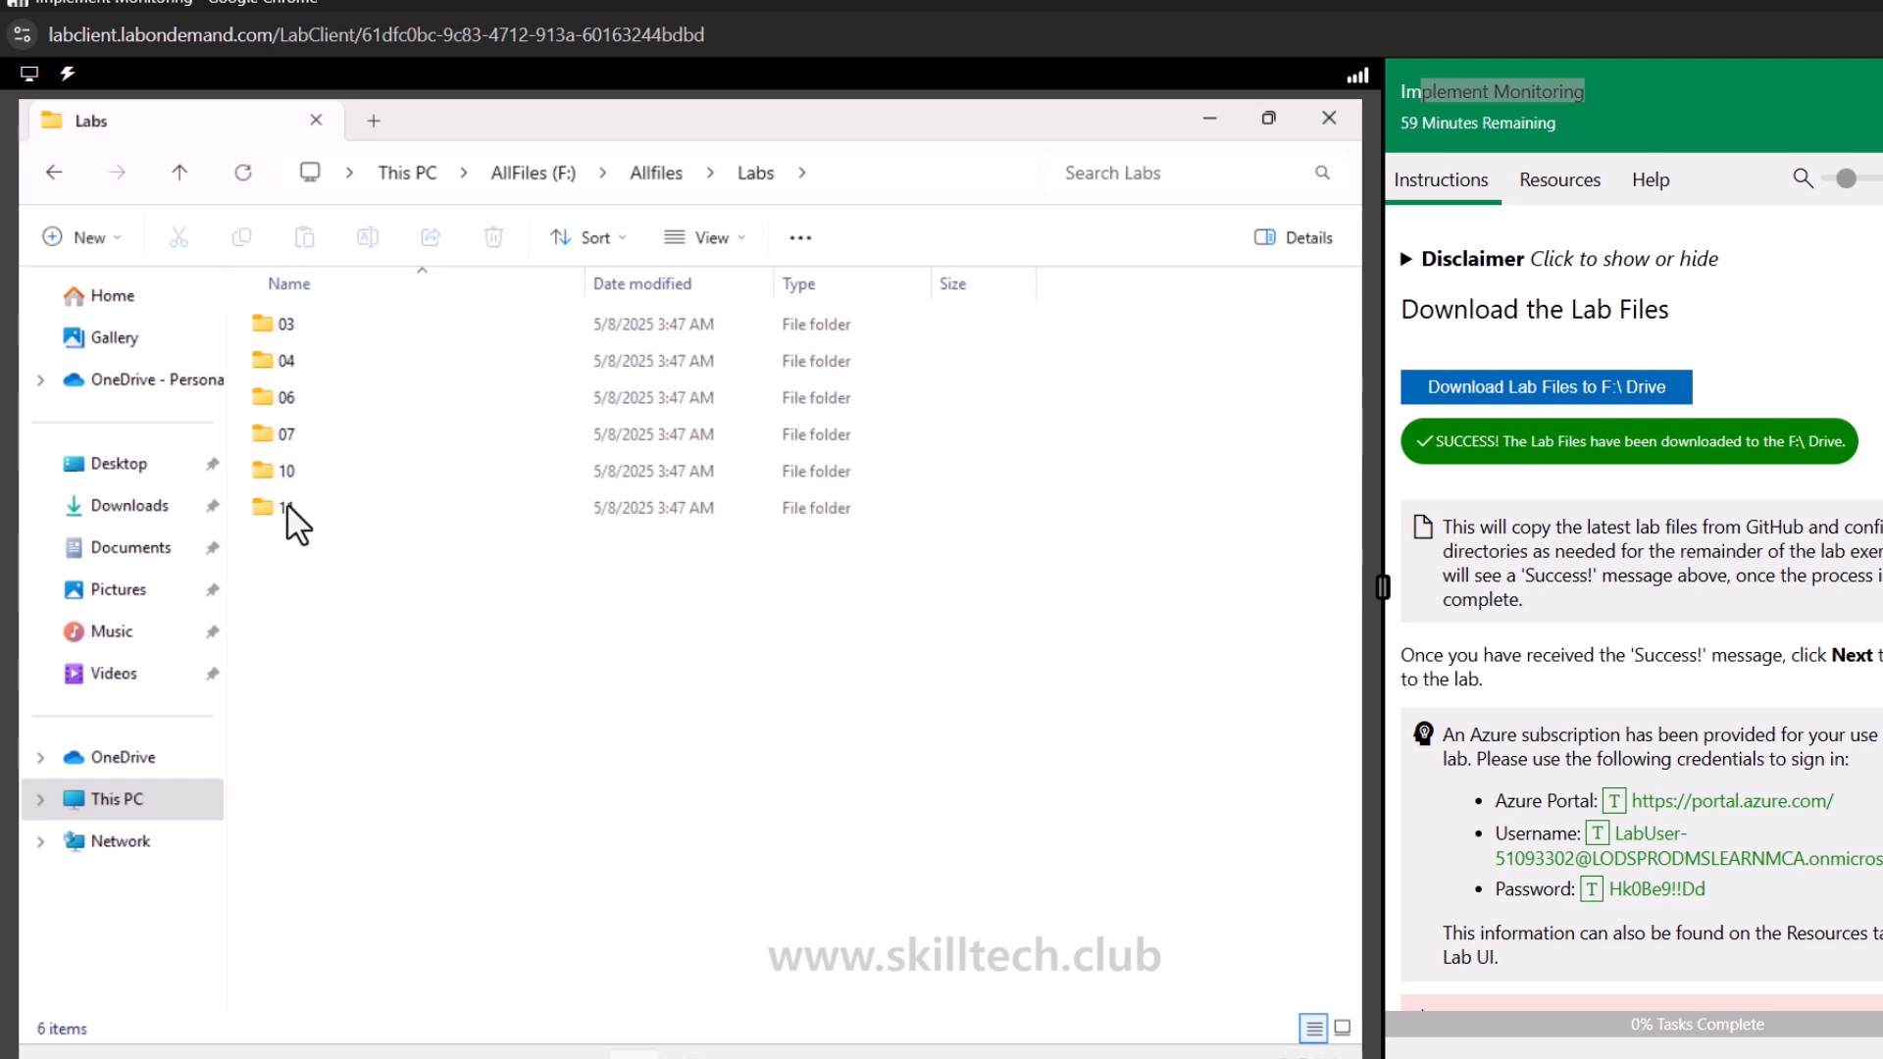
{"action": "double_click", "coordinate": [286, 507]}
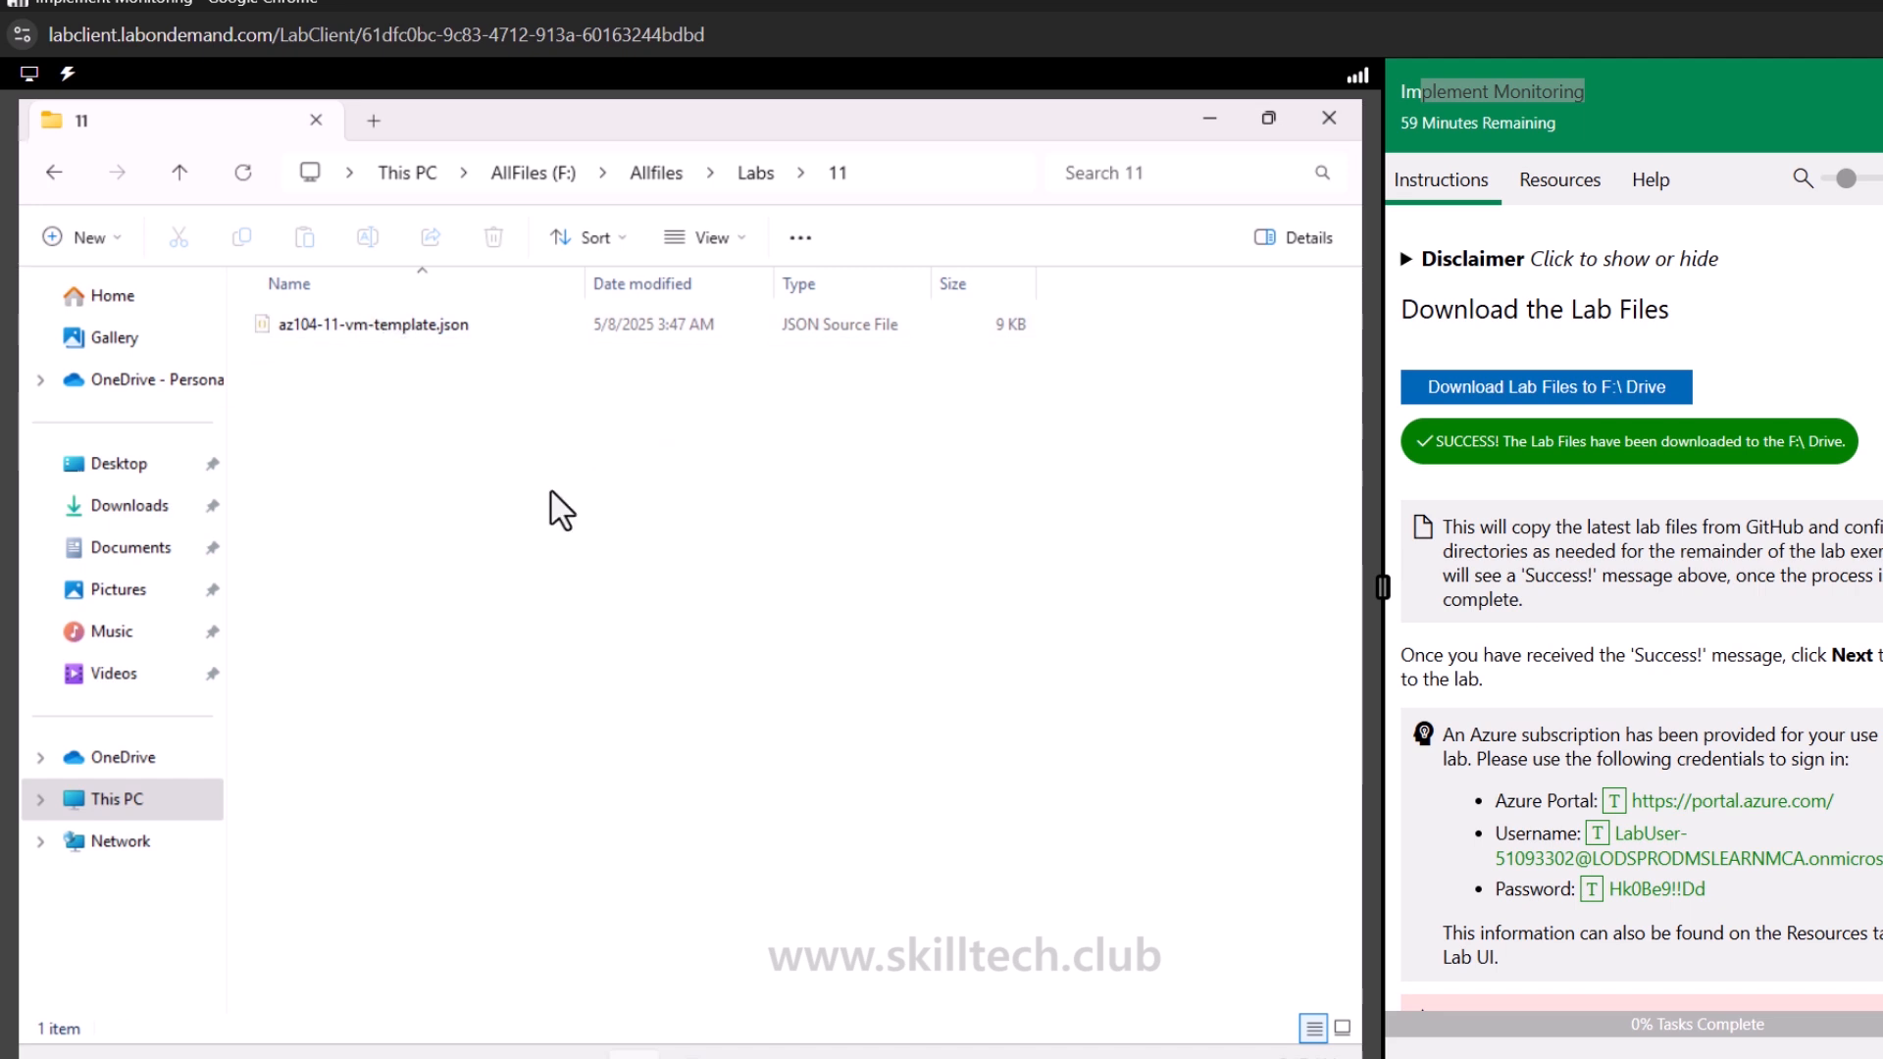
Open the browser, sign in to the Azure portal with the lab username and password, and dismiss the welcome tour
{"action": "left_click", "coordinate": [691, 1056]}
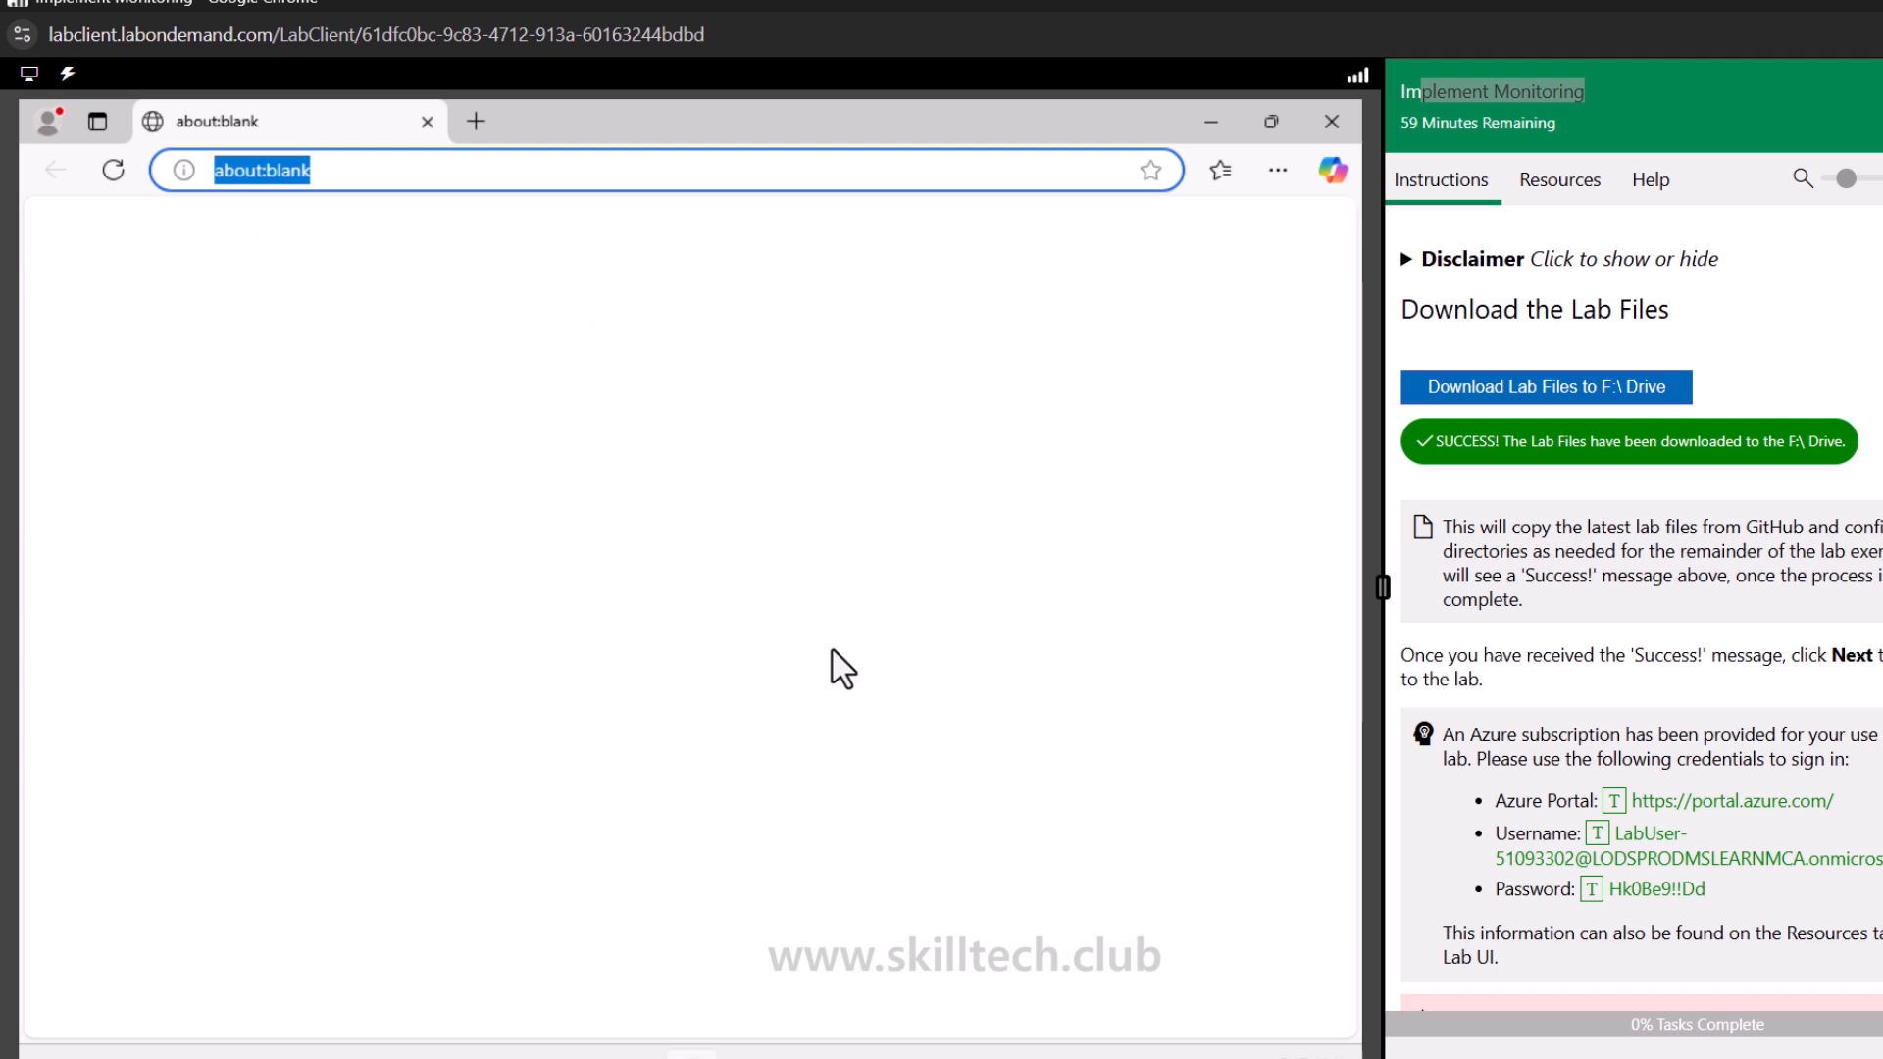
{"action": "left_click", "coordinate": [1613, 801]}
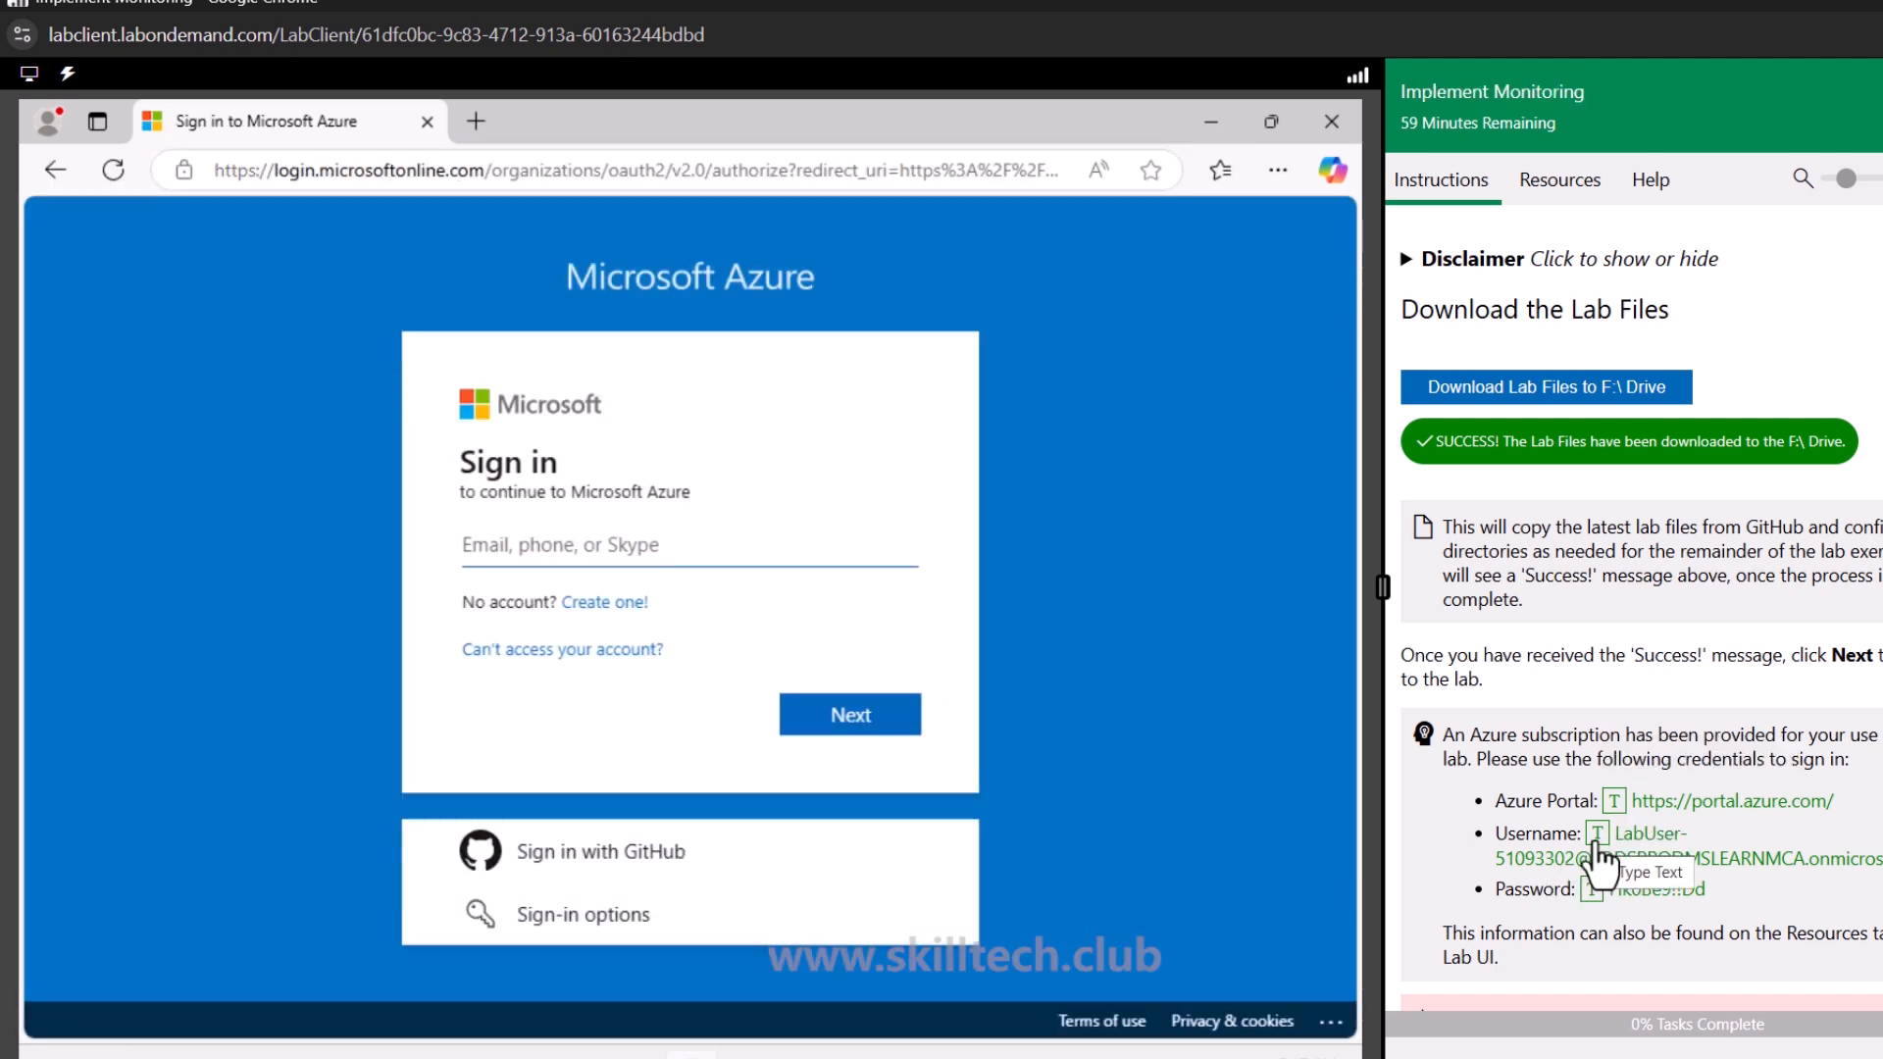
{"action": "left_click", "coordinate": [1596, 838]}
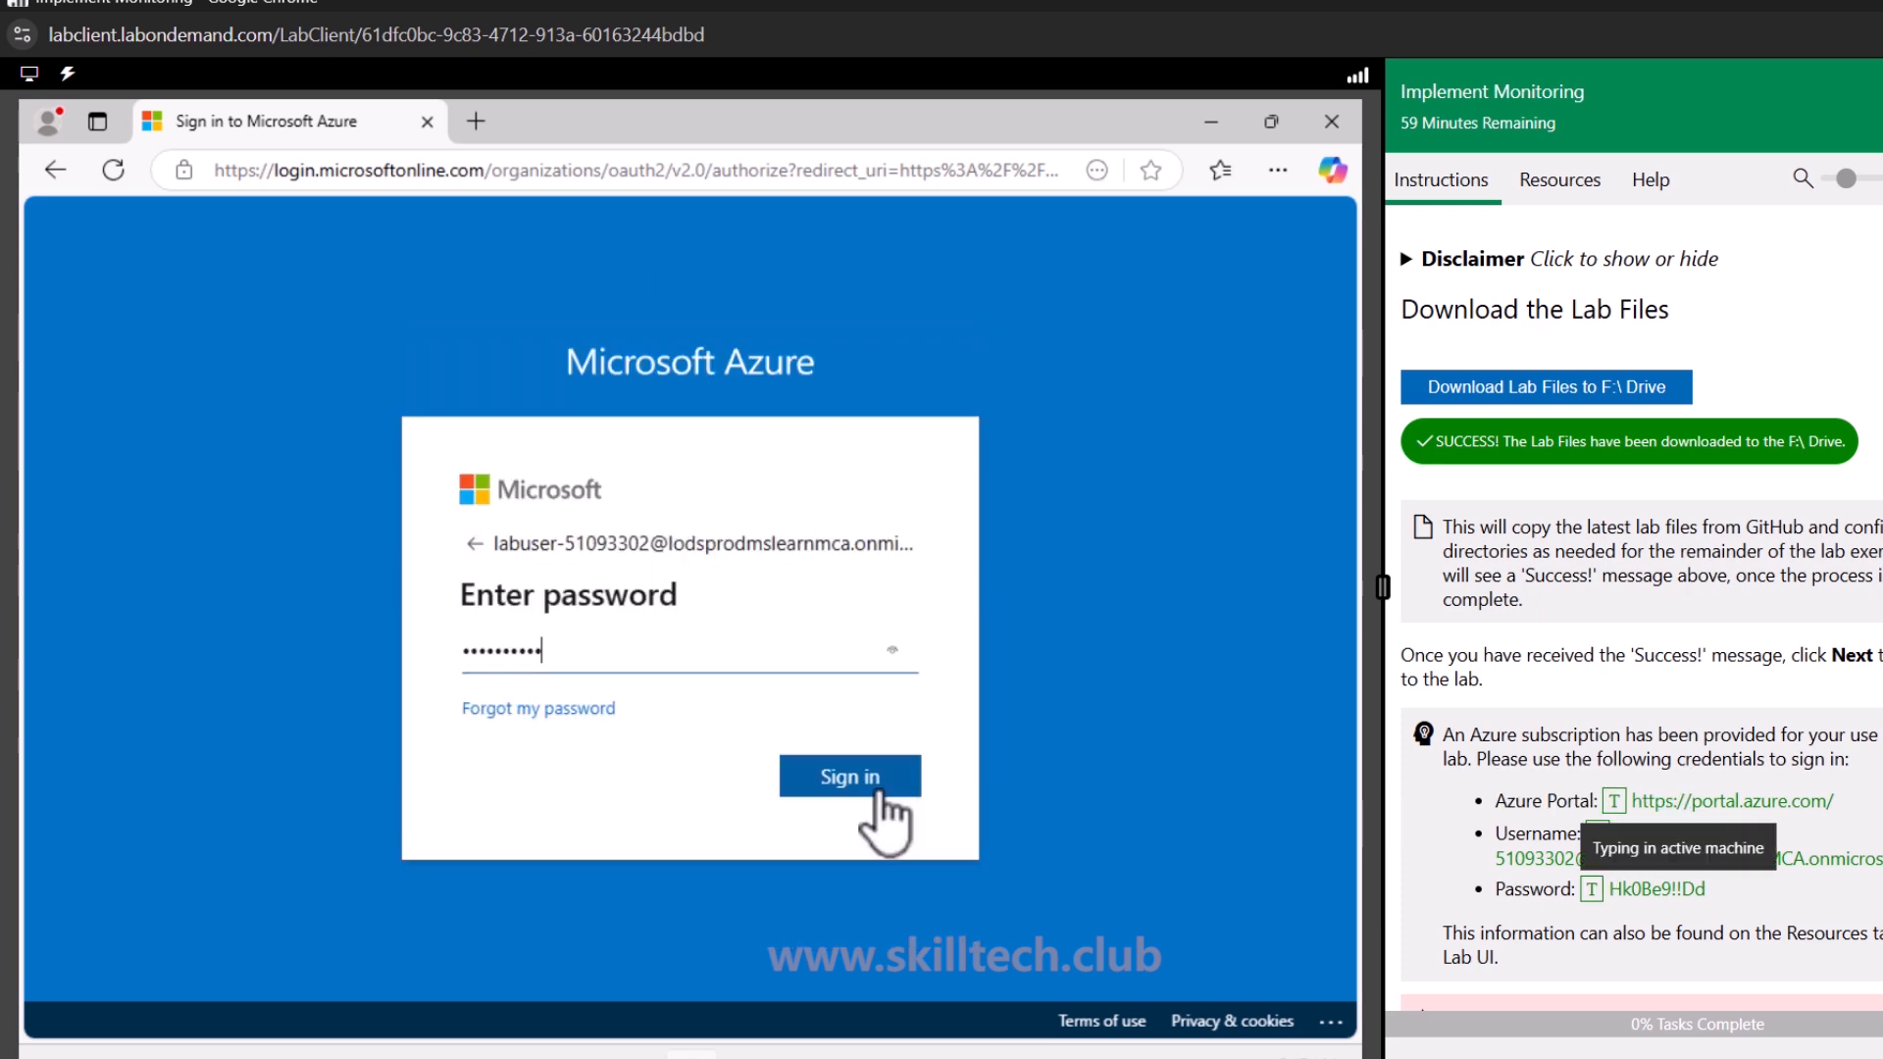
{"action": "left_click", "coordinate": [886, 809]}
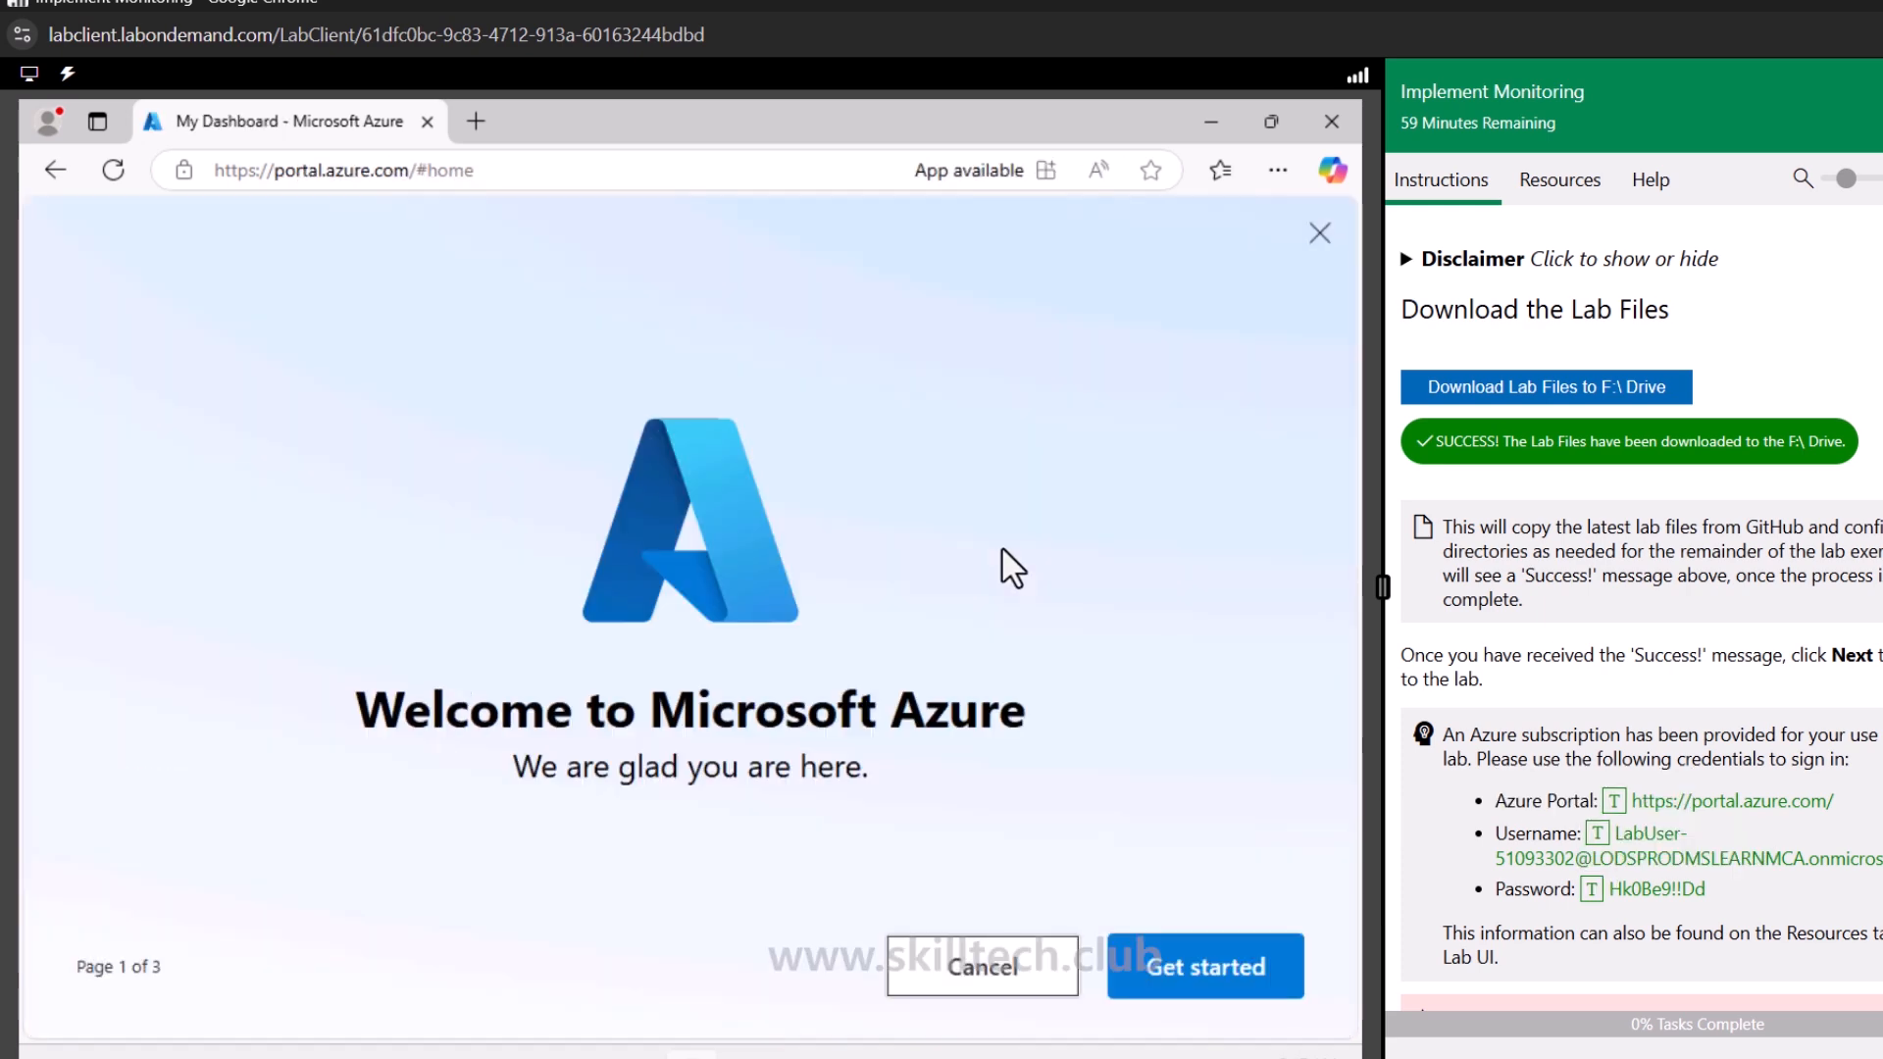
{"action": "left_click", "coordinate": [1010, 973]}
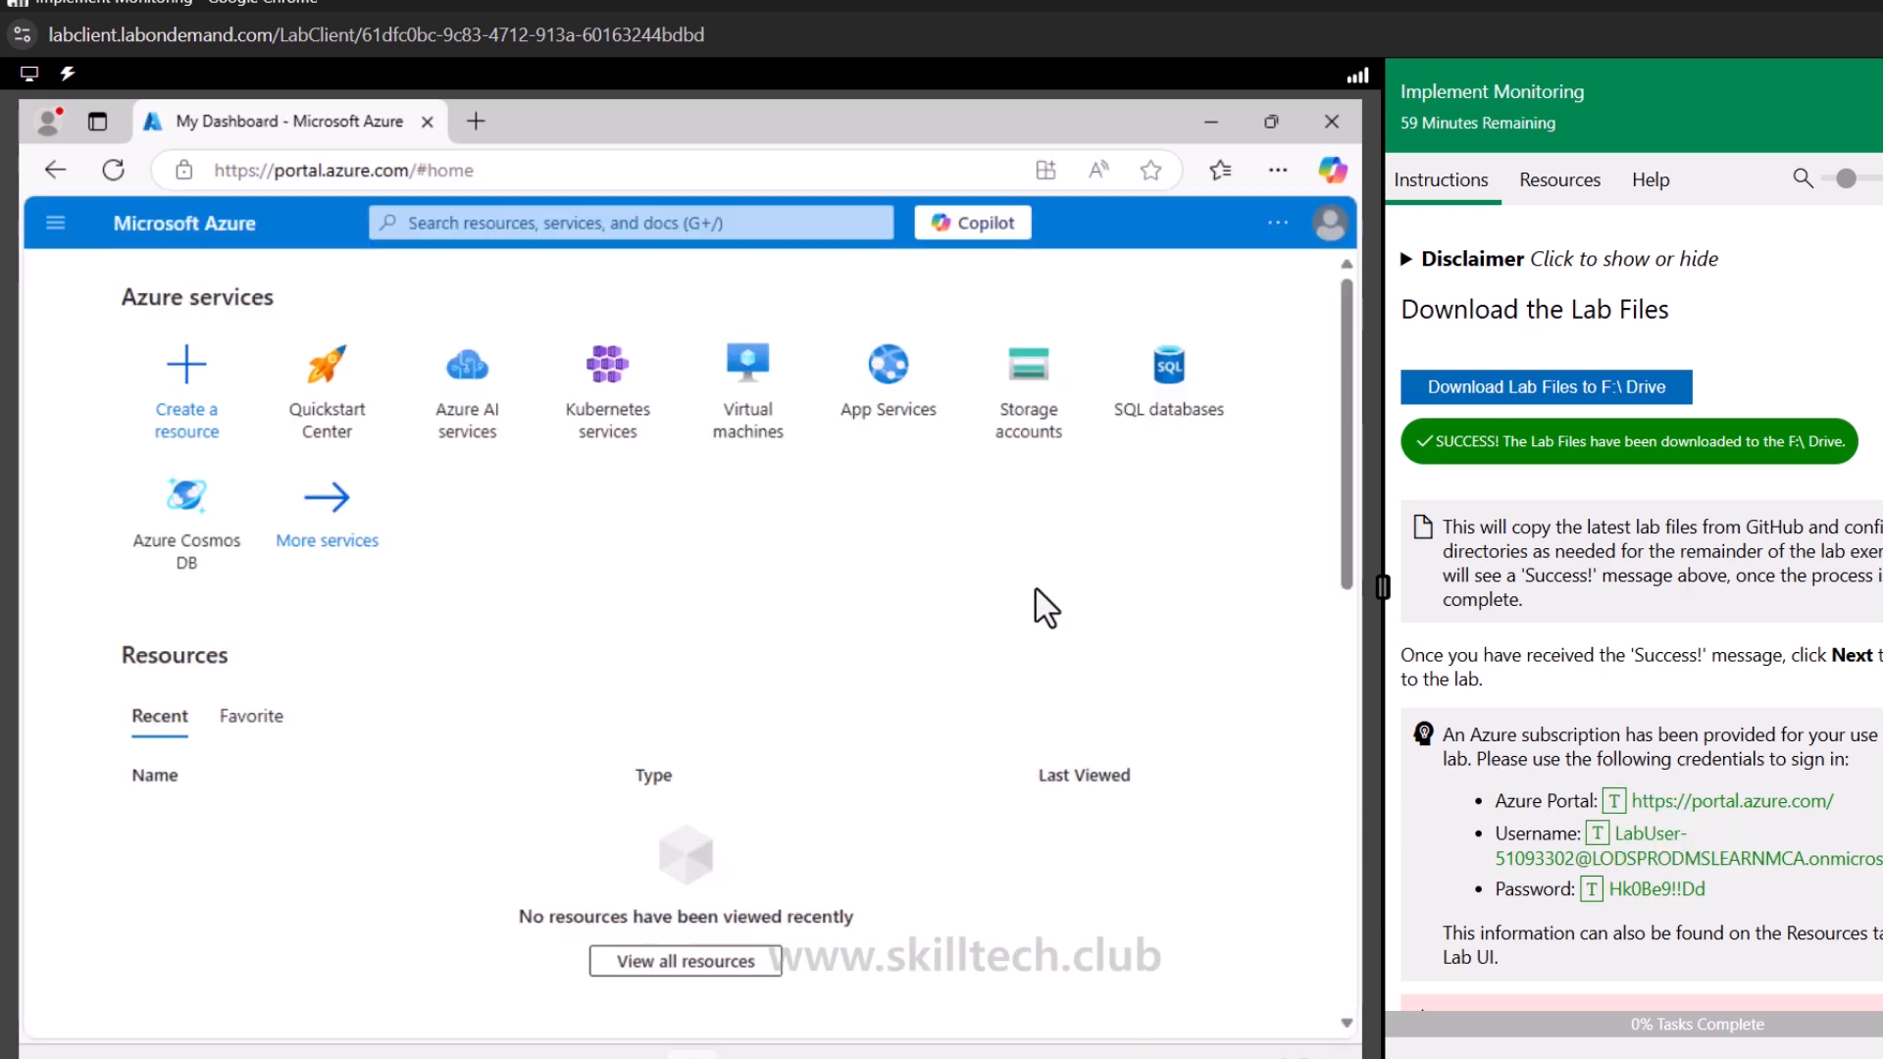
Zoom the portal to 90% and read the lab introduction, scenario, architecture diagram and job skills
{"action": "key", "text": "ctrl+minus"}
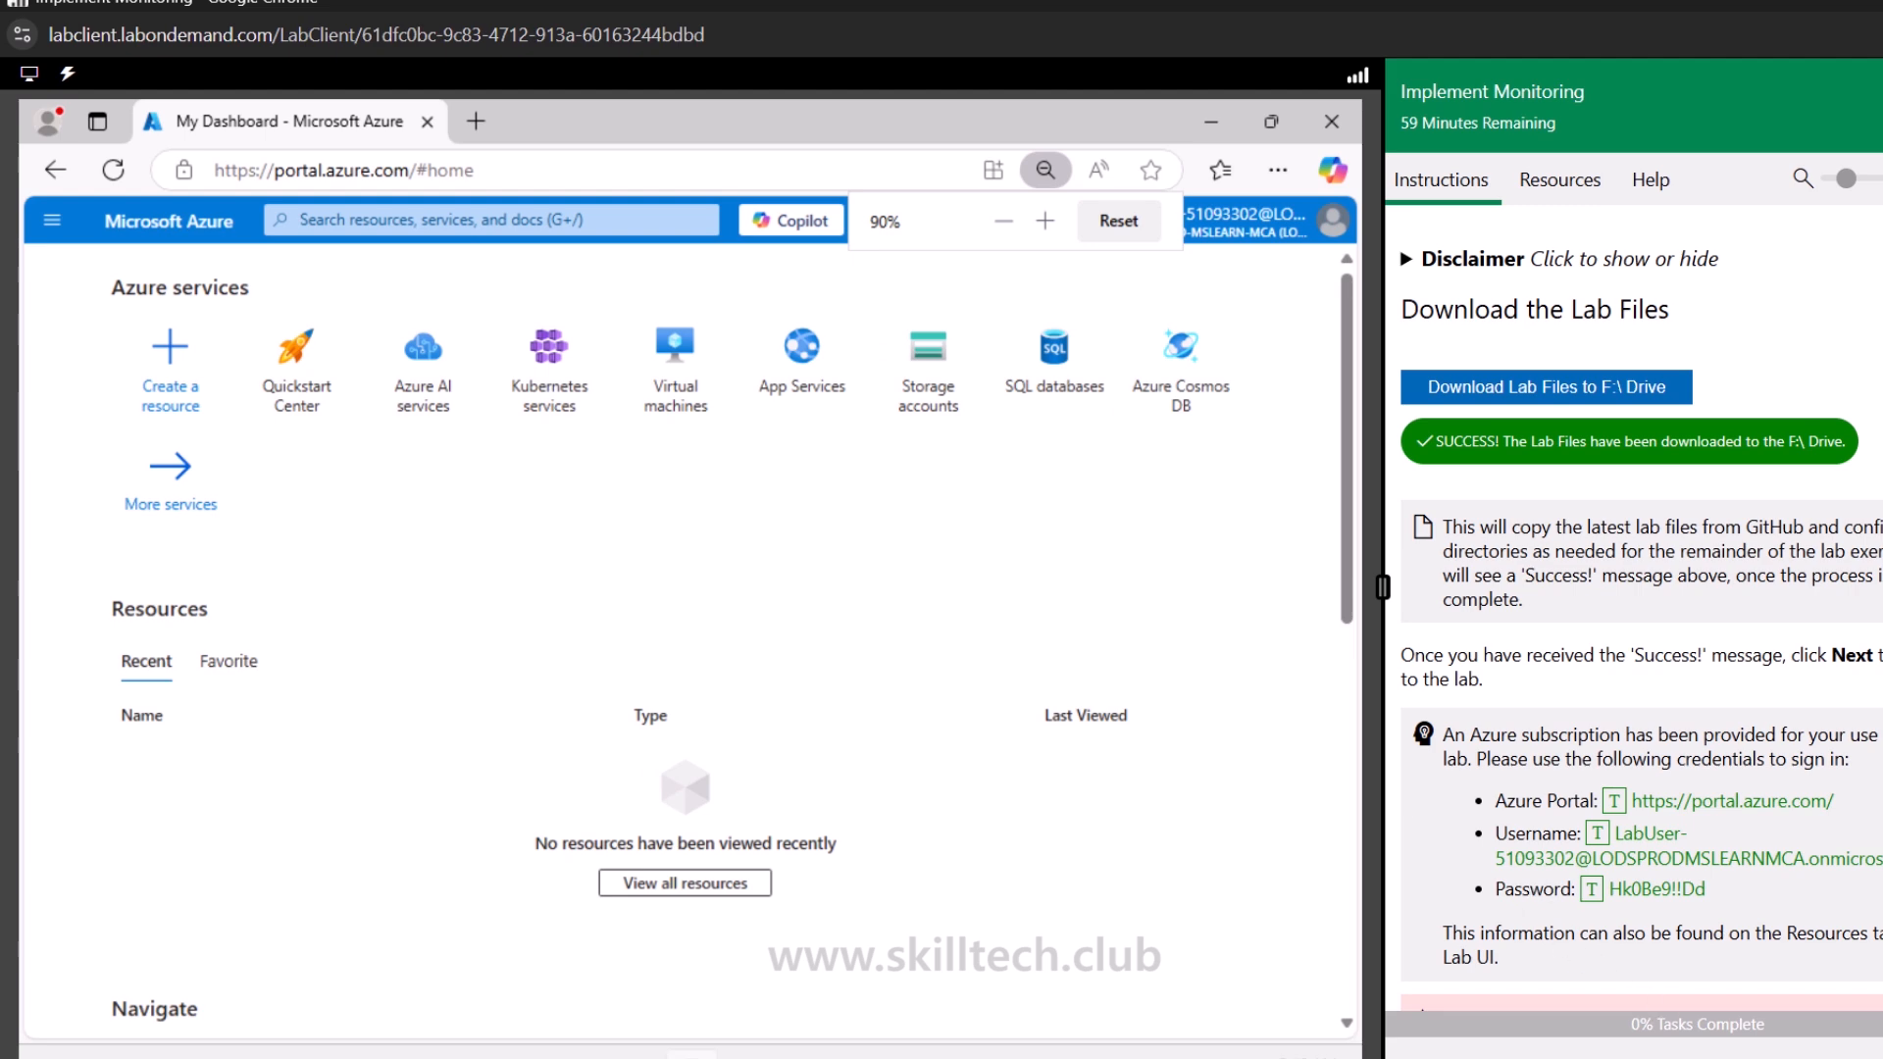
{"action": "left_click", "coordinate": [1875, 1040]}
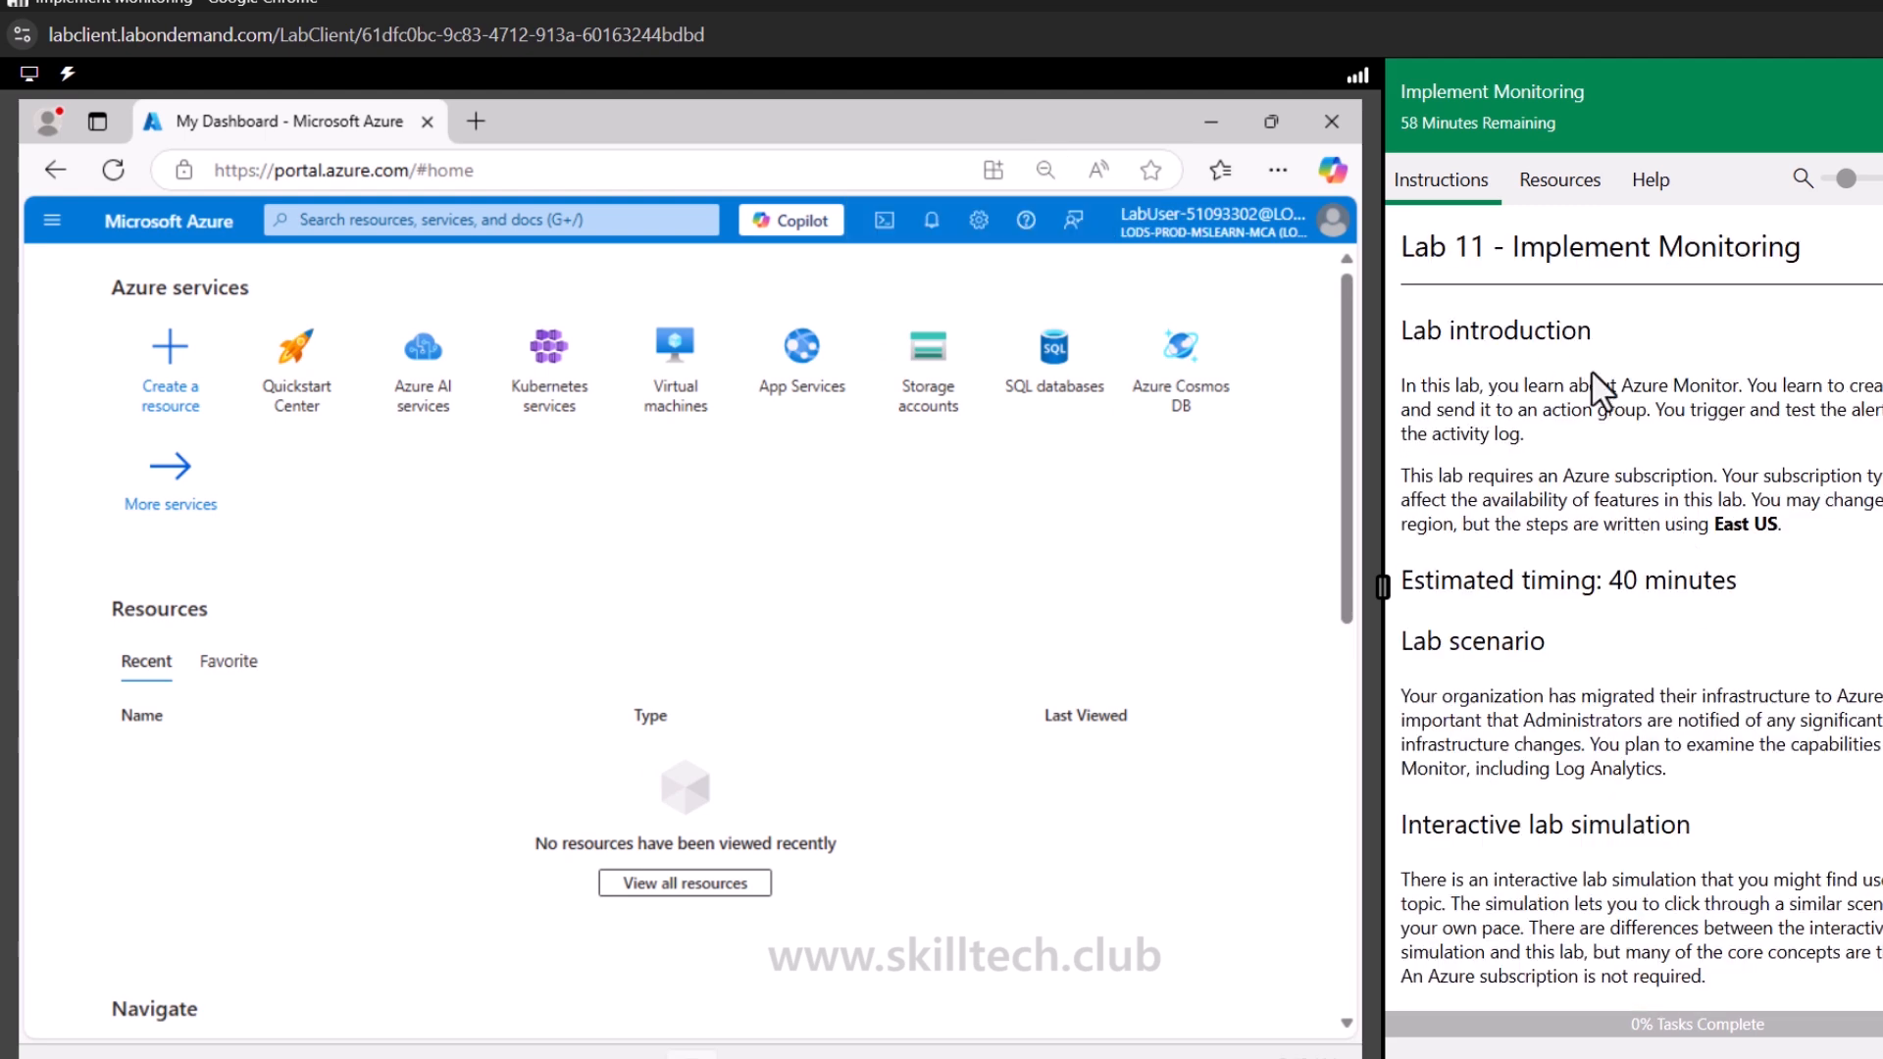
{"action": "scroll", "coordinate": [1566, 497], "scroll_direction": "down", "scroll_amount": 1}
{"action": "scroll", "coordinate": [1567, 498], "scroll_direction": "down", "scroll_amount": 3}
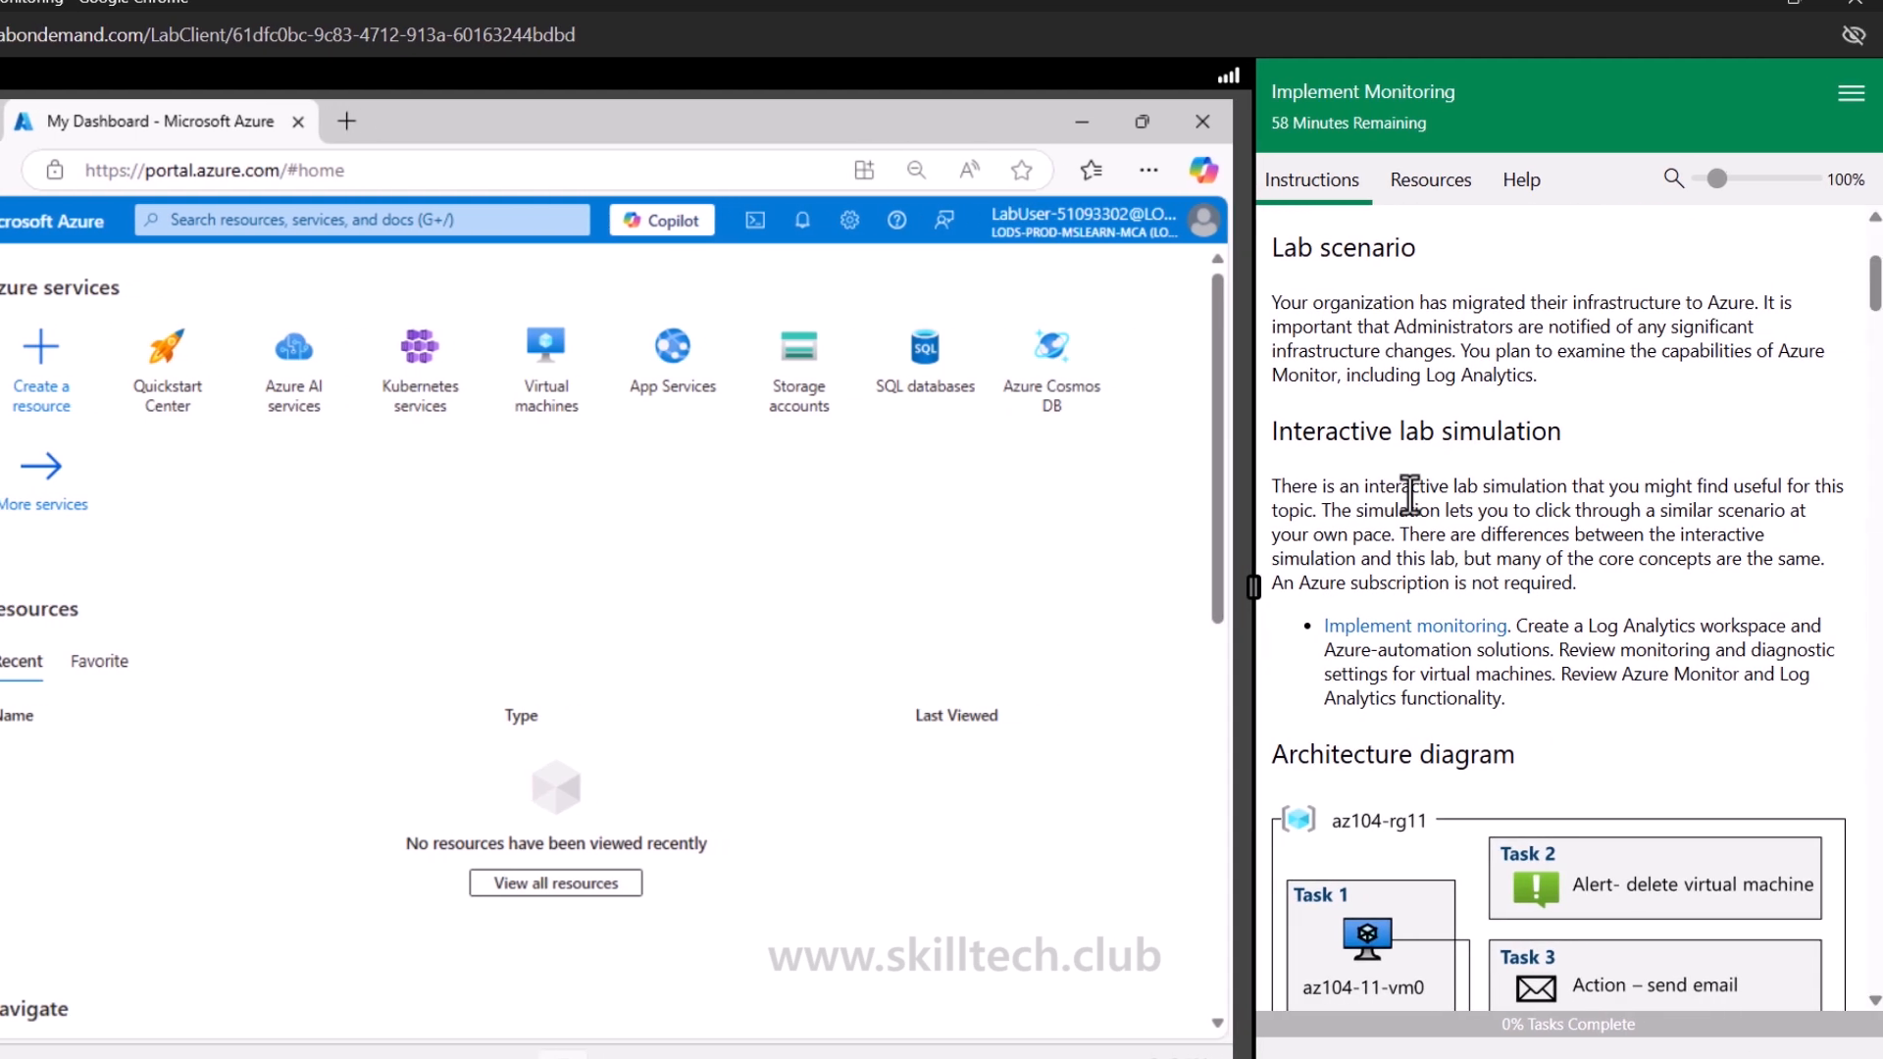
{"action": "scroll", "coordinate": [1404, 495], "scroll_direction": "down", "scroll_amount": 5}
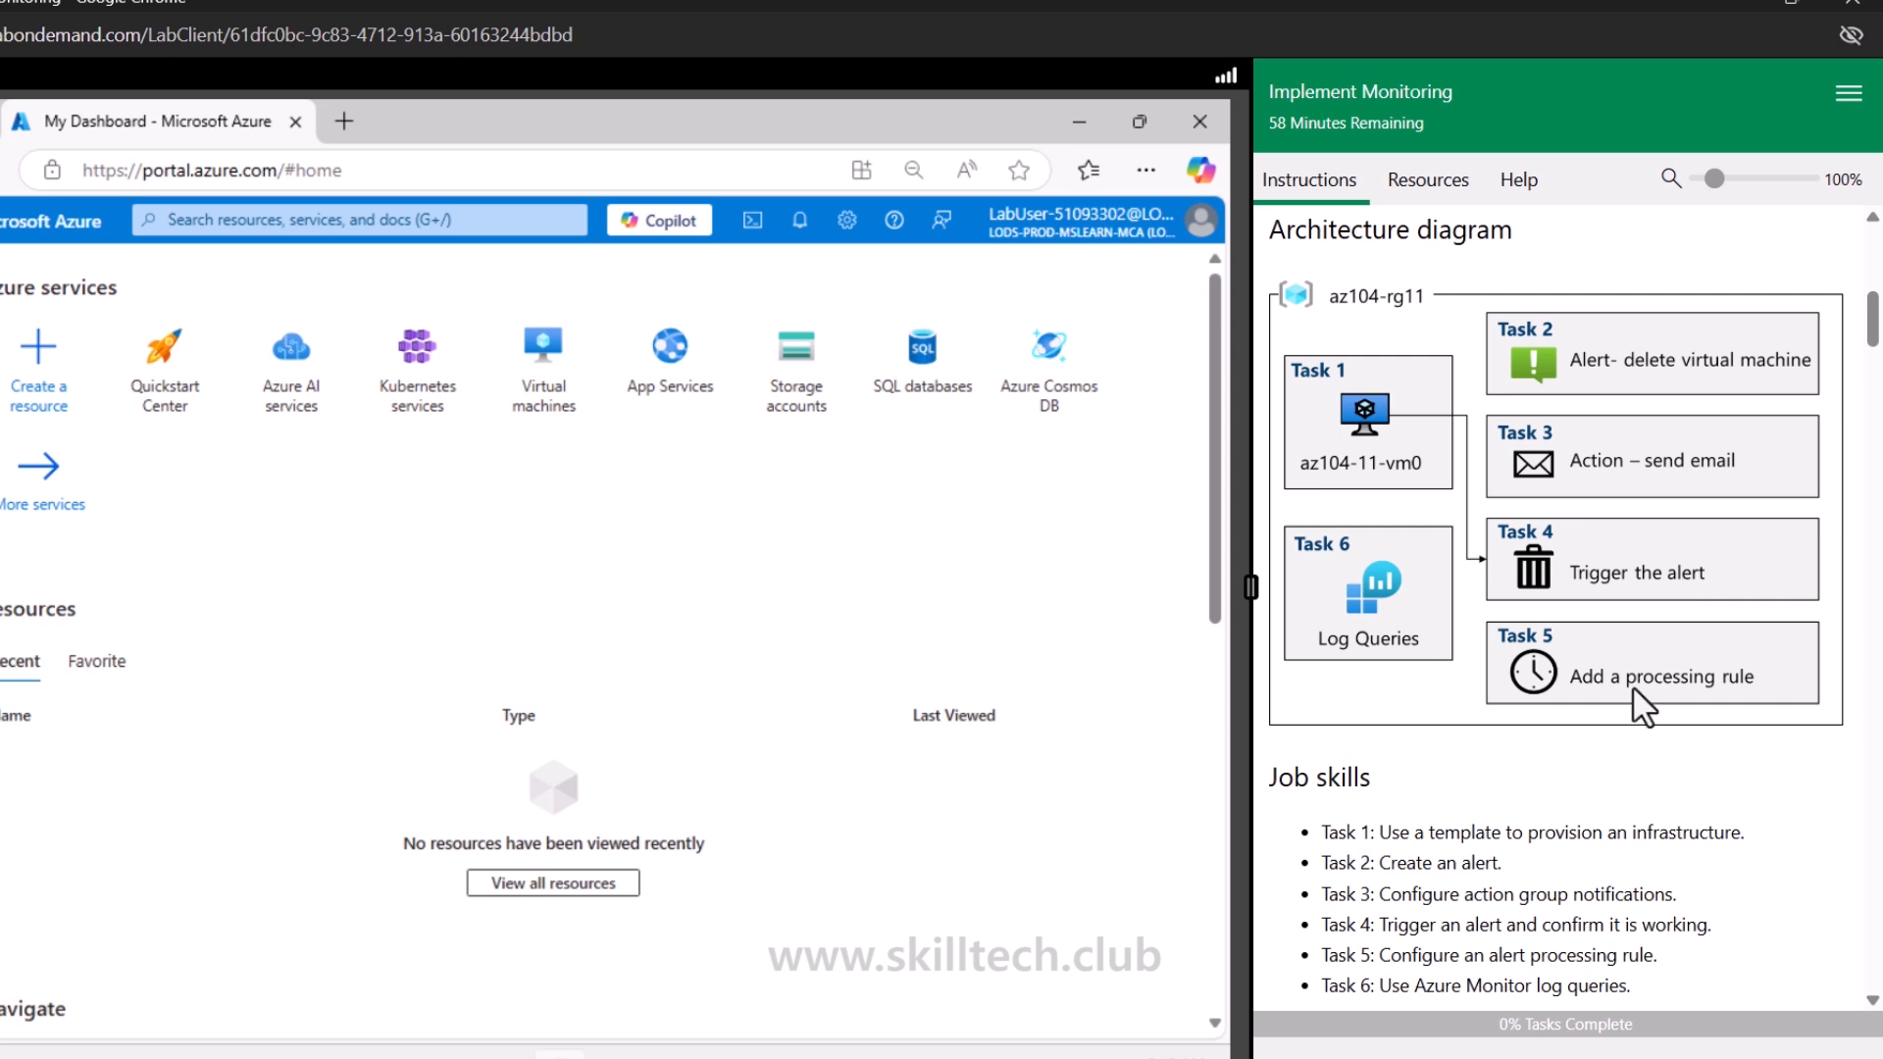
{"action": "left_click_drag", "start_coordinate": [1549, 926], "coordinate": [1723, 949]}
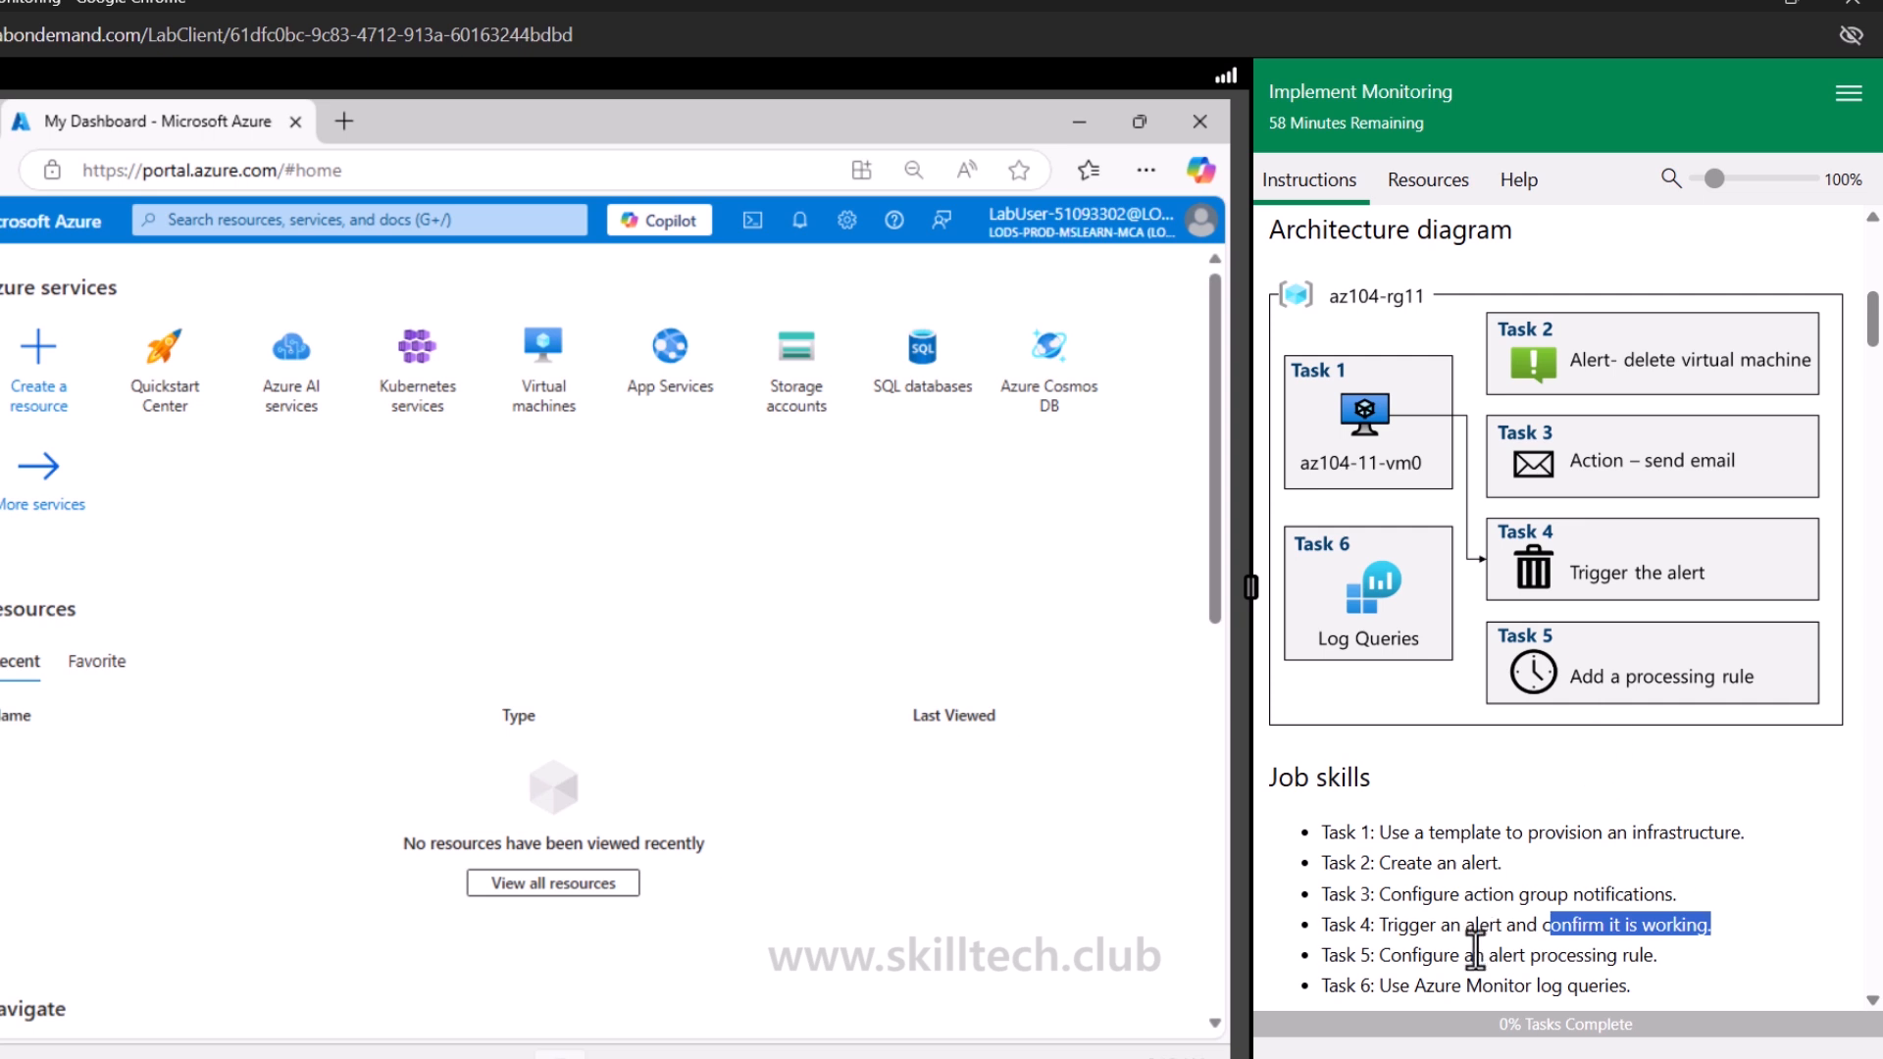
{"action": "left_click_drag", "start_coordinate": [1473, 955], "coordinate": [1664, 951]}
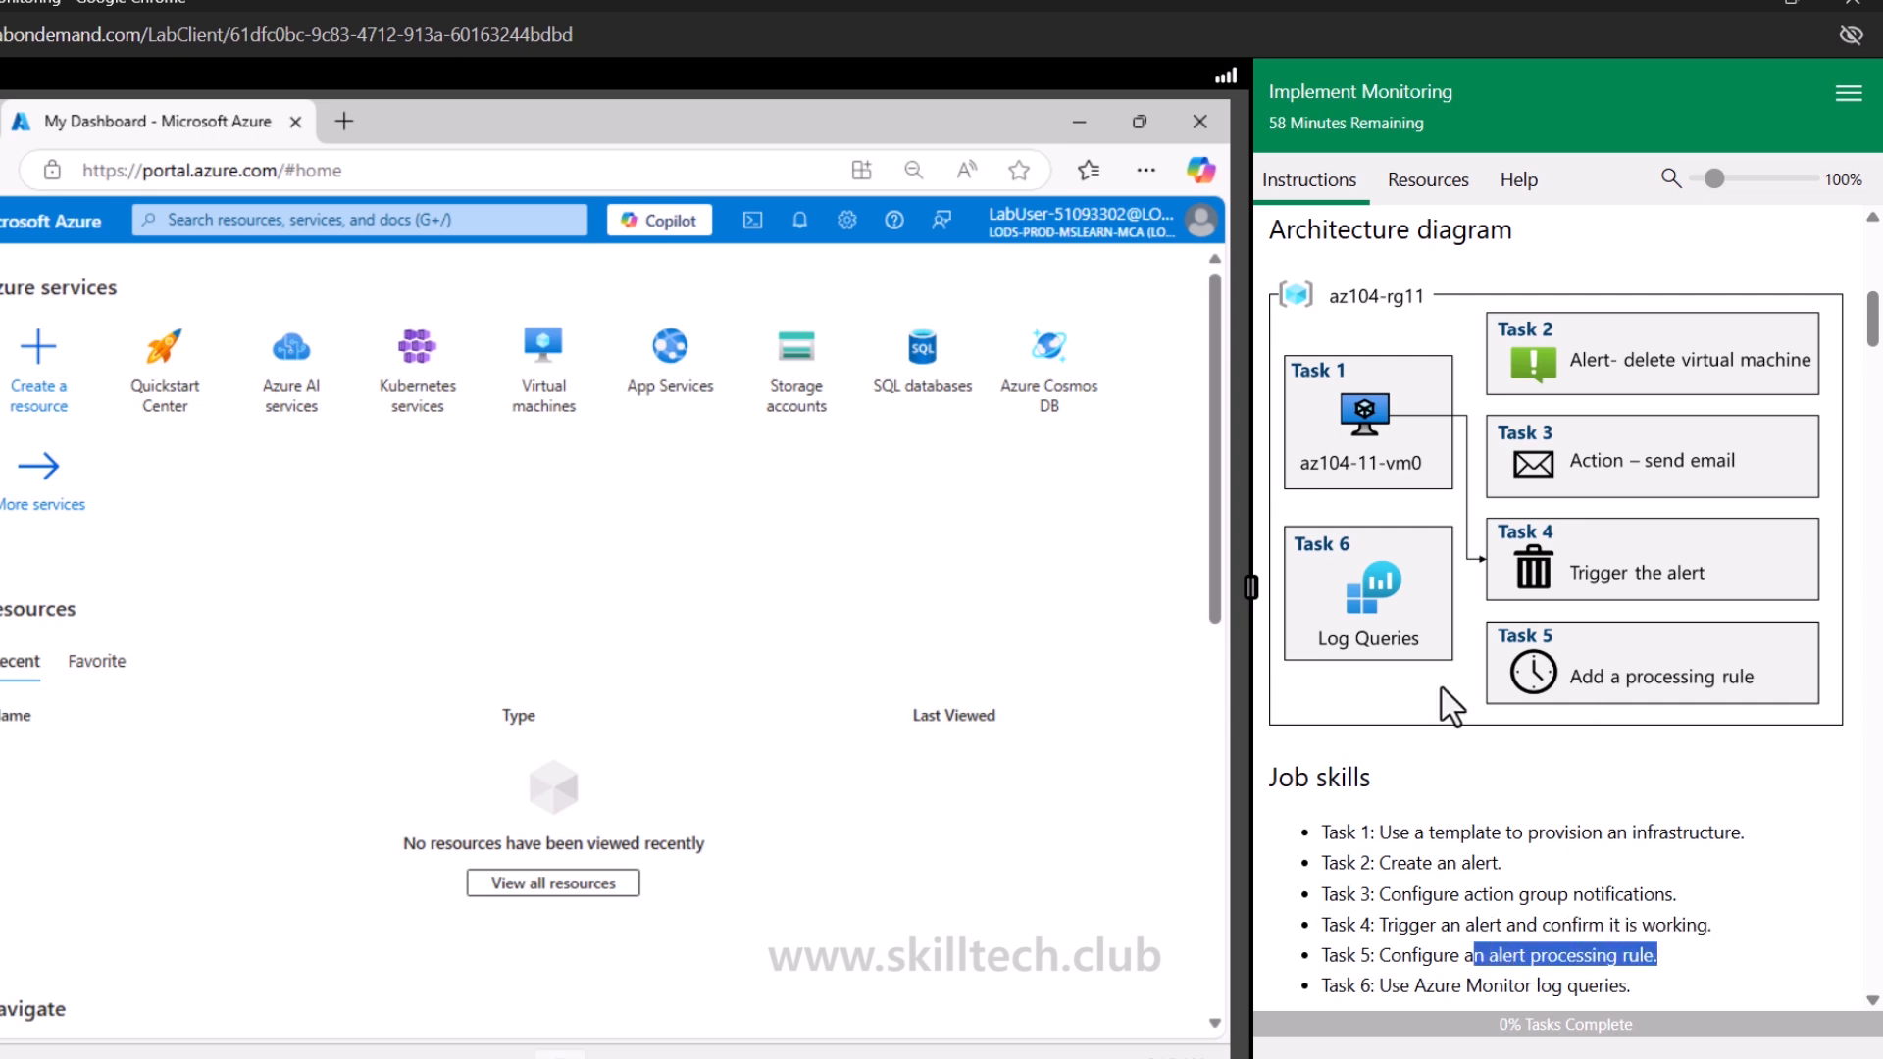
{"action": "left_click_drag", "start_coordinate": [1462, 989], "coordinate": [1631, 974]}
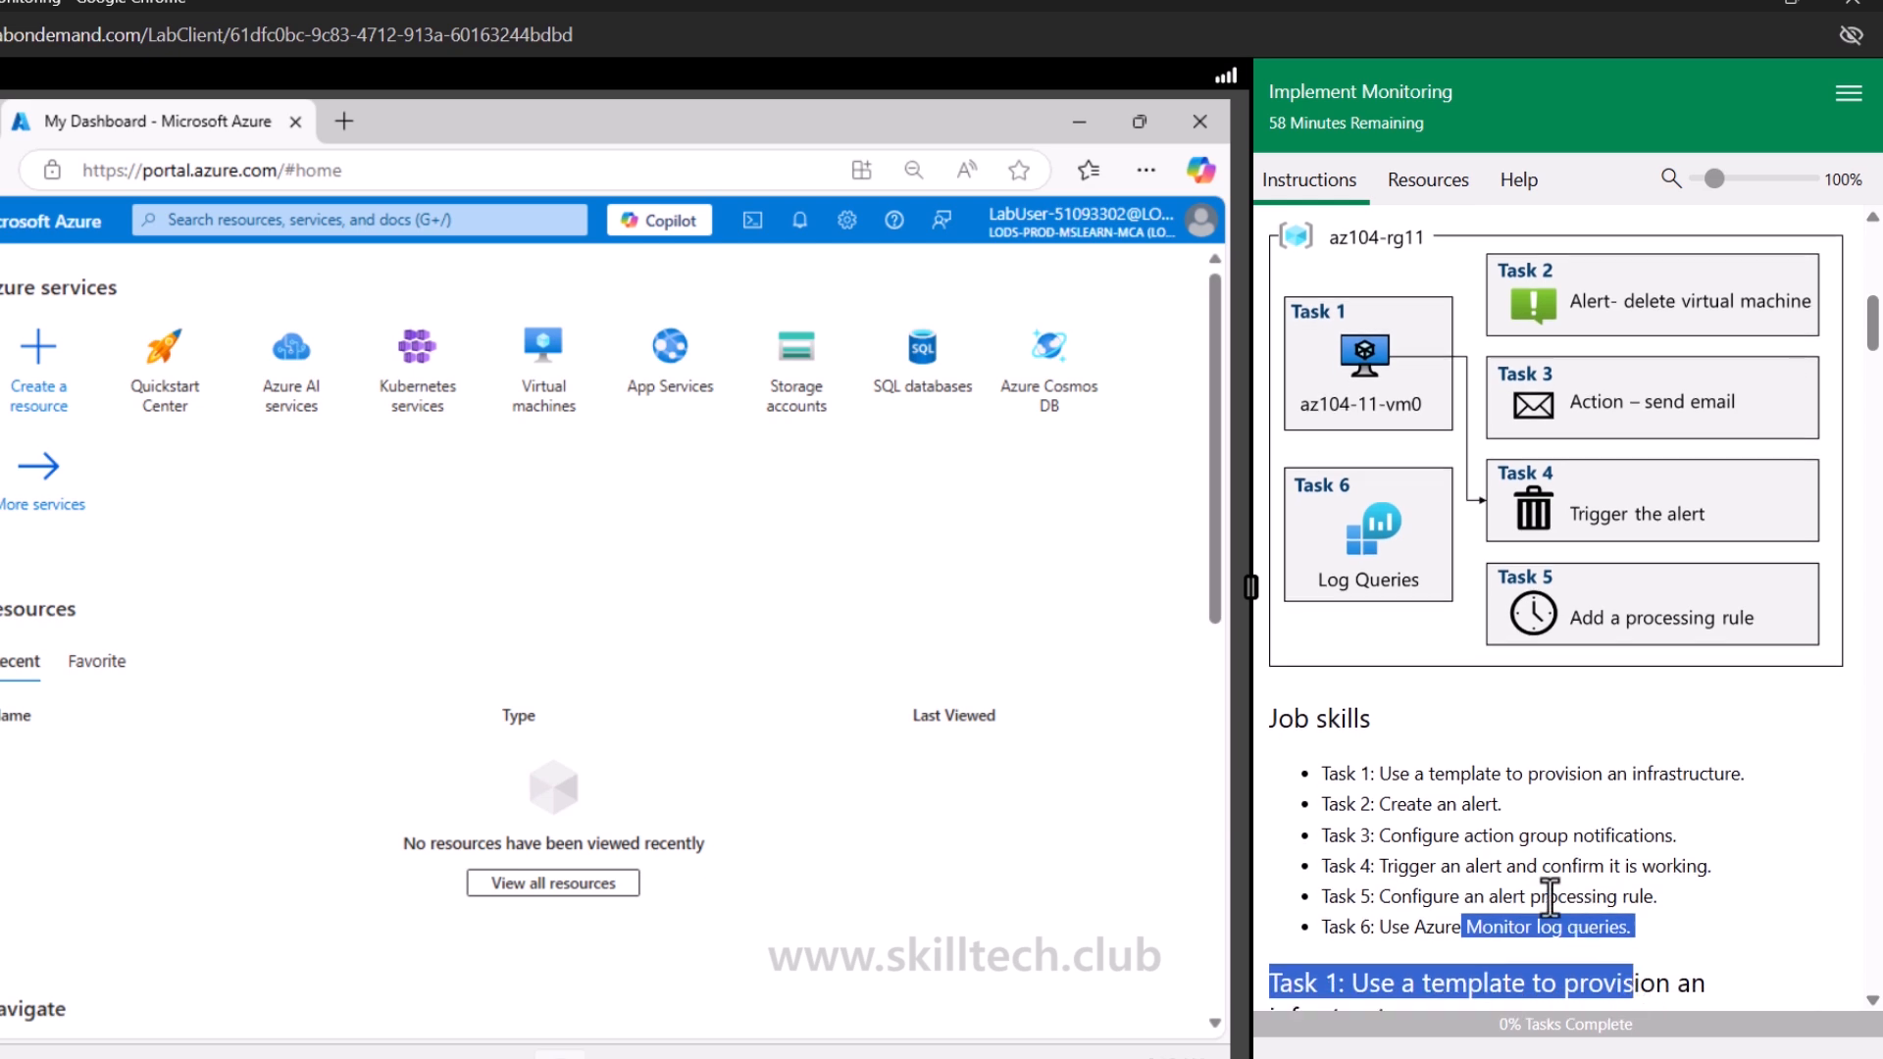
{"action": "left_click", "coordinate": [1509, 894]}
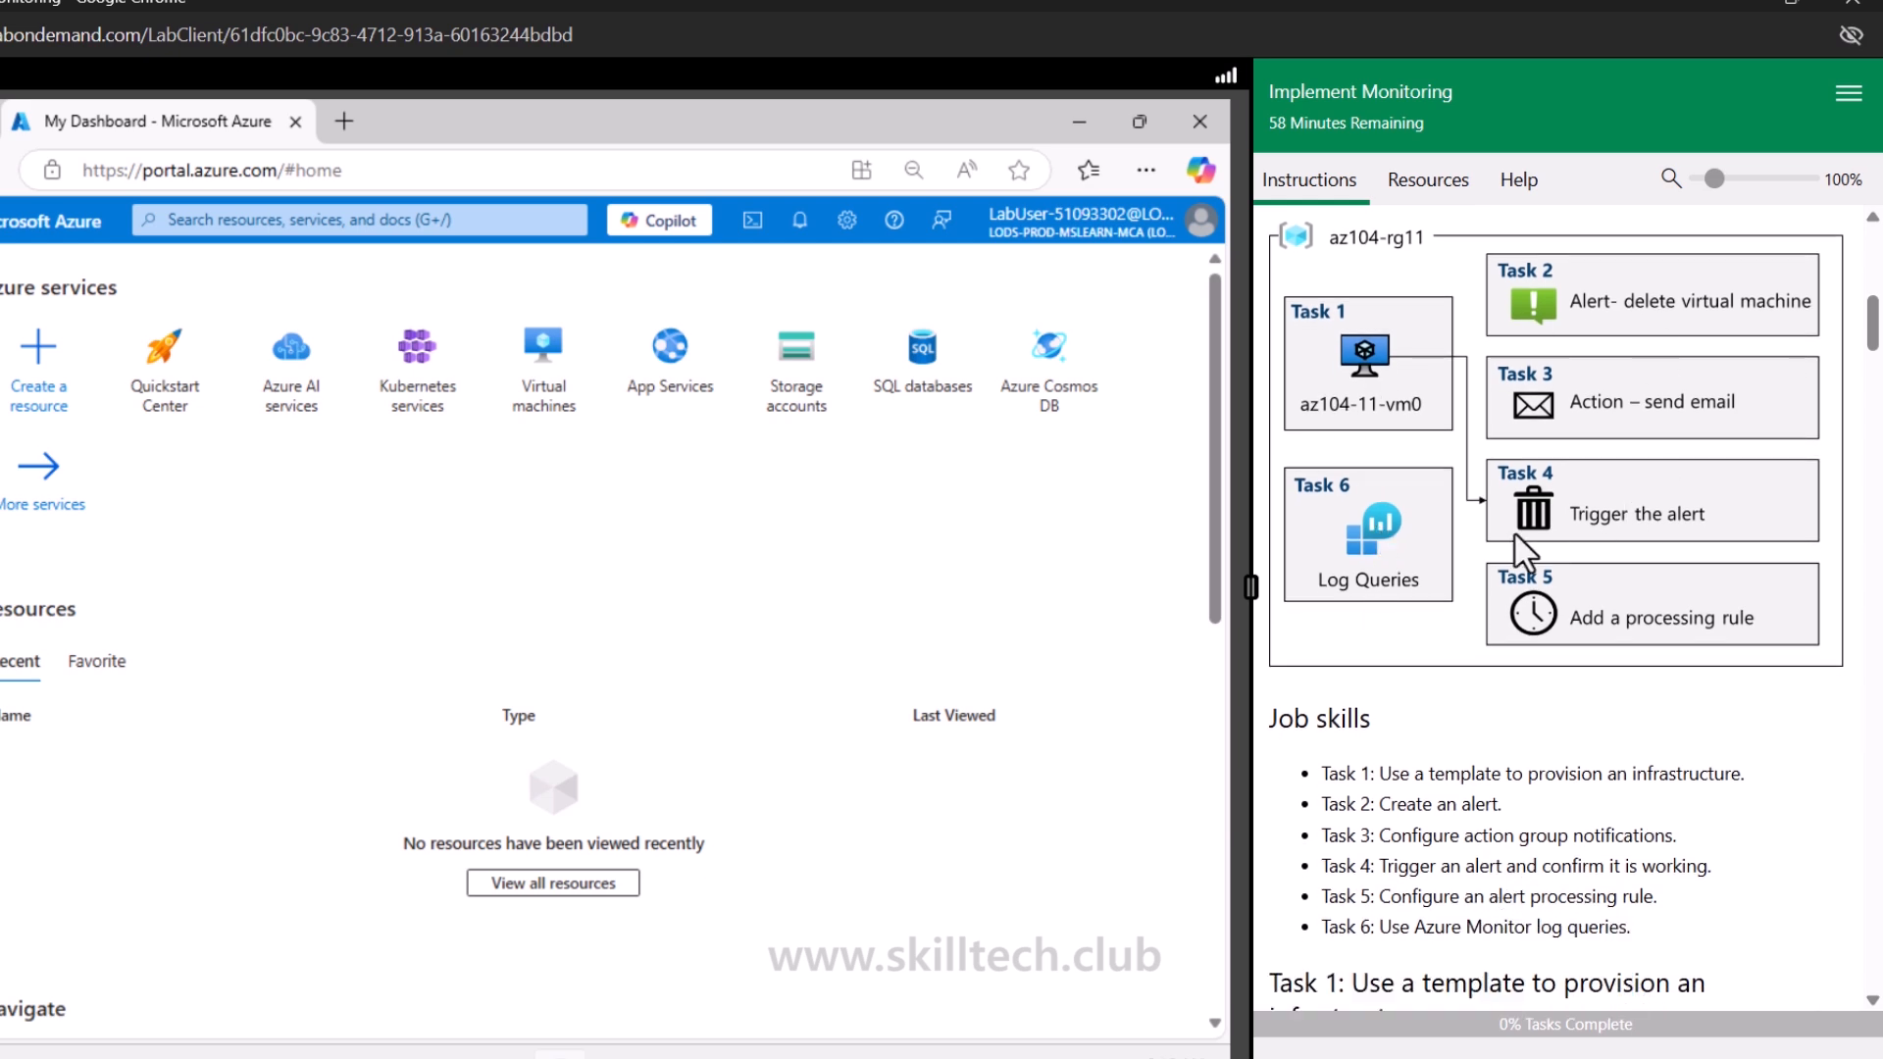
{"action": "scroll", "coordinate": [1479, 748], "scroll_direction": "down", "scroll_amount": 6}
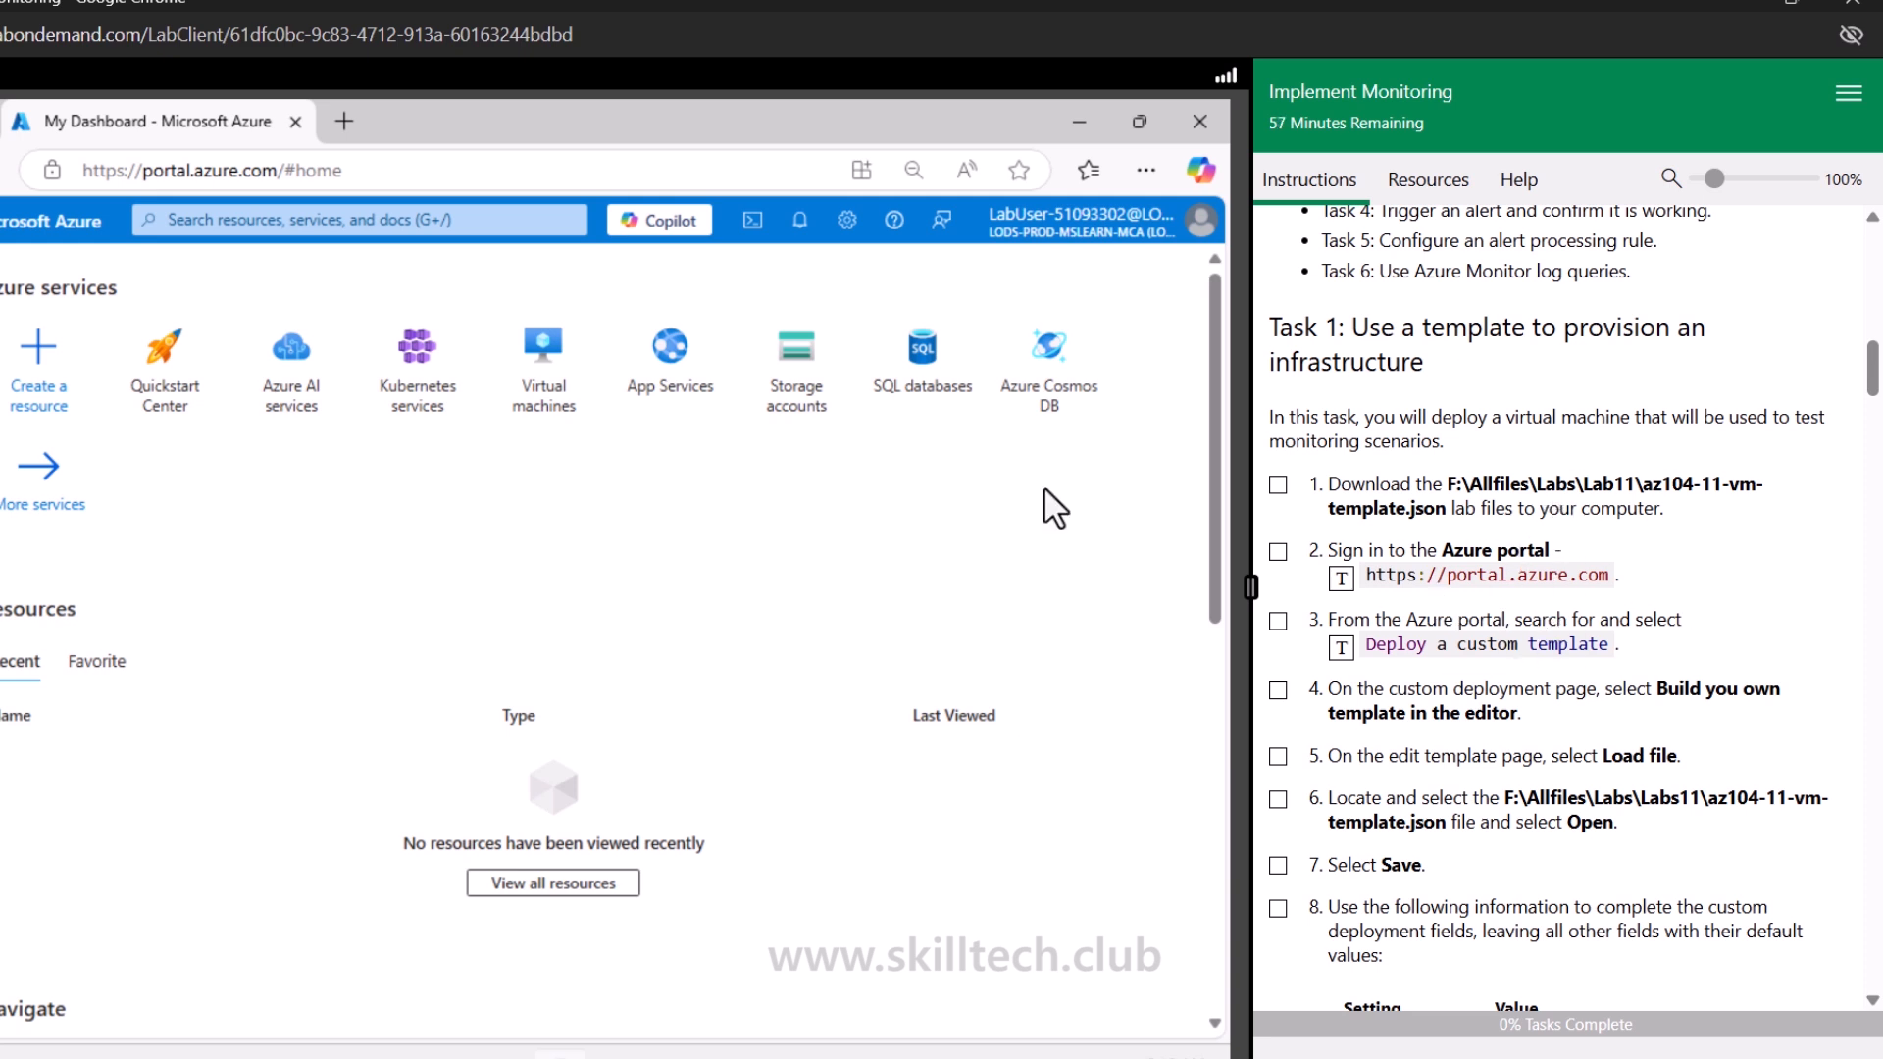
Search the portal for Deploy a custom template and open it, ticking off the completed instruction steps
{"action": "left_click", "coordinate": [420, 220]}
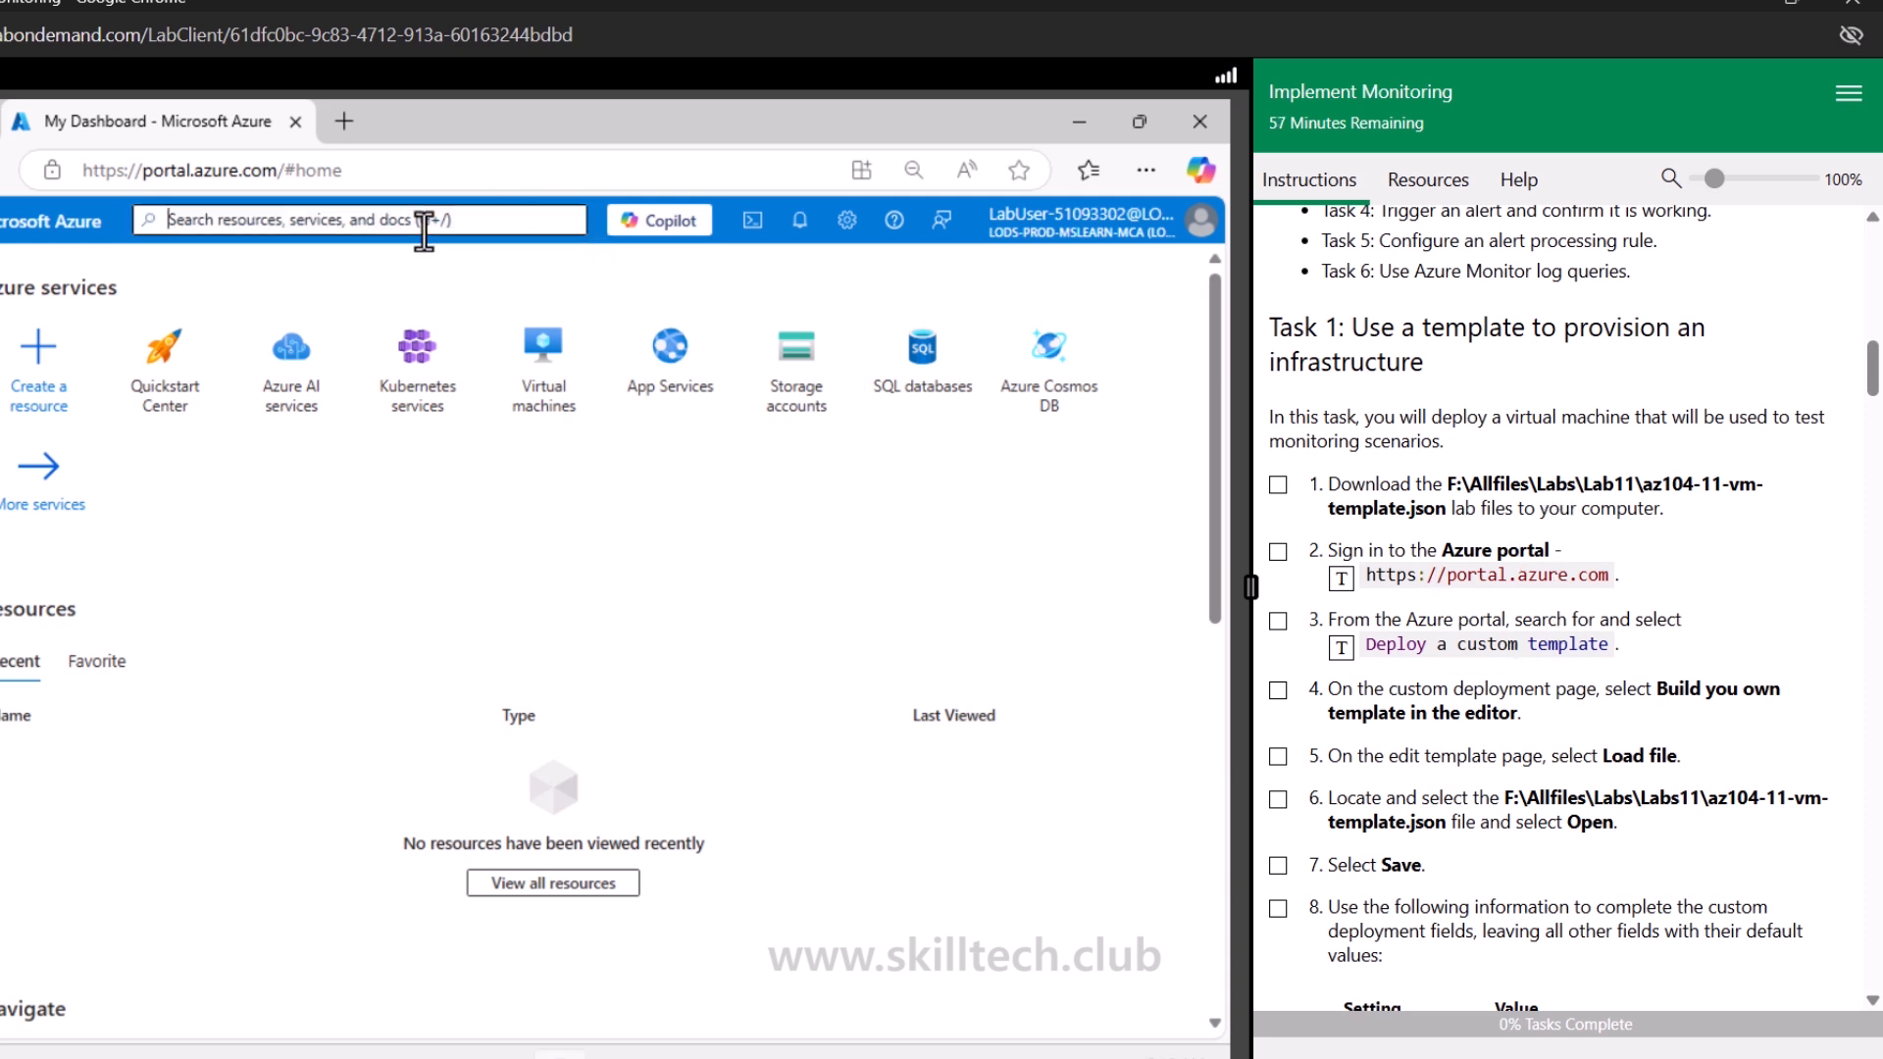
{"action": "left_click", "coordinate": [1342, 648]}
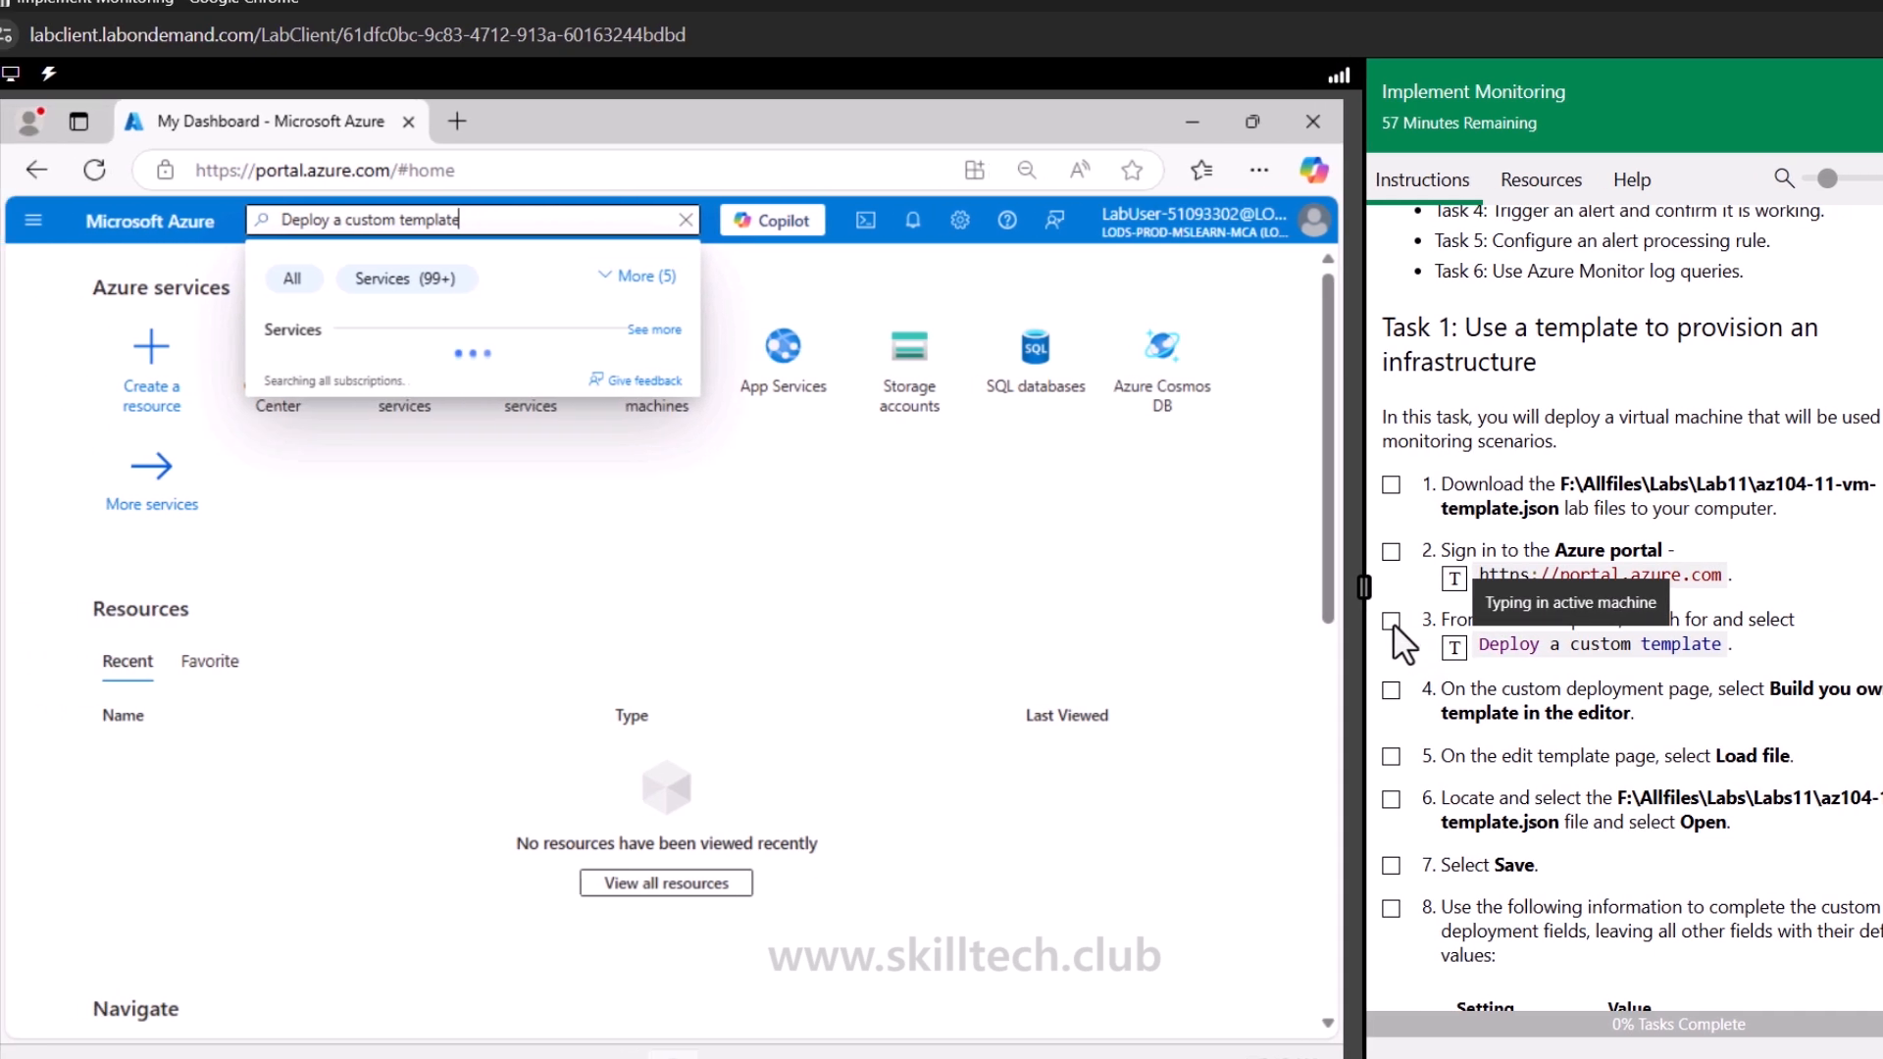
{"action": "left_click", "coordinate": [1293, 622]}
{"action": "left_click", "coordinate": [1122, 218]}
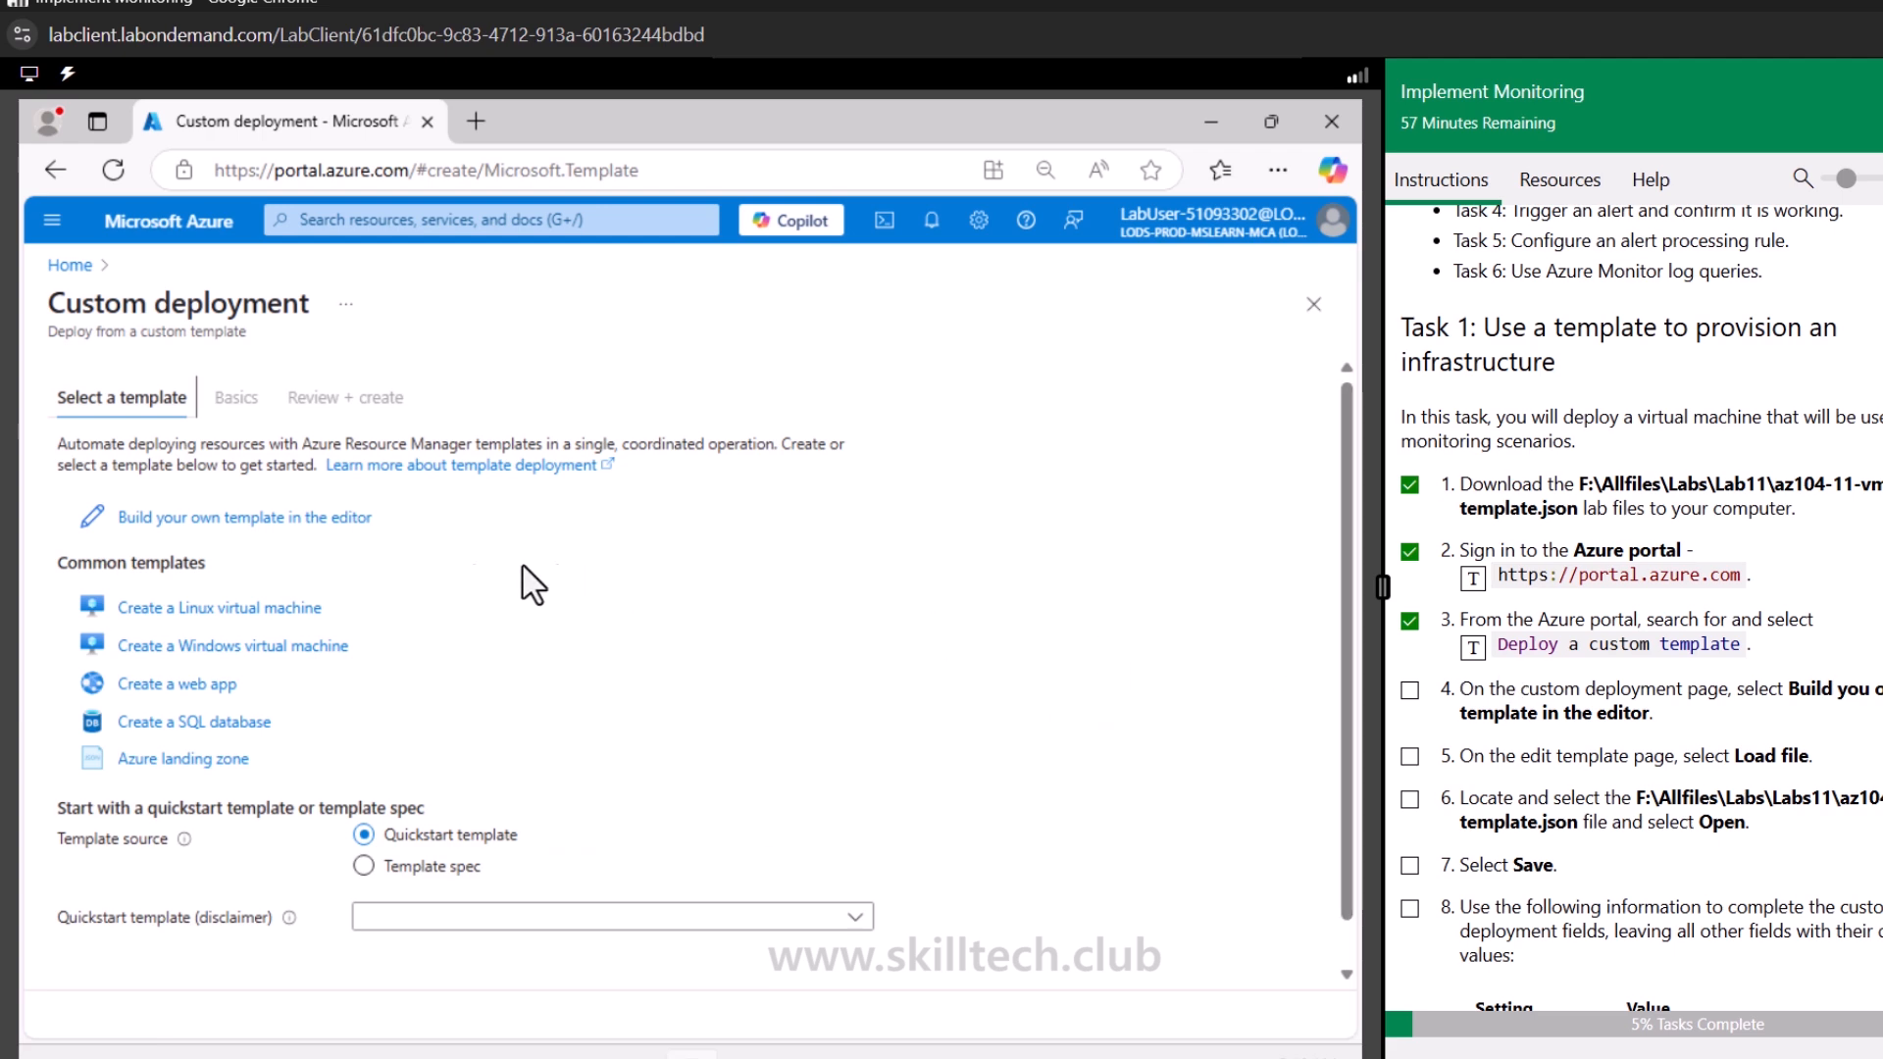
Build your own template in the editor by loading az104-11-vm-template.json from F:\Allfiles\Labs\11
{"action": "left_click", "coordinate": [275, 517]}
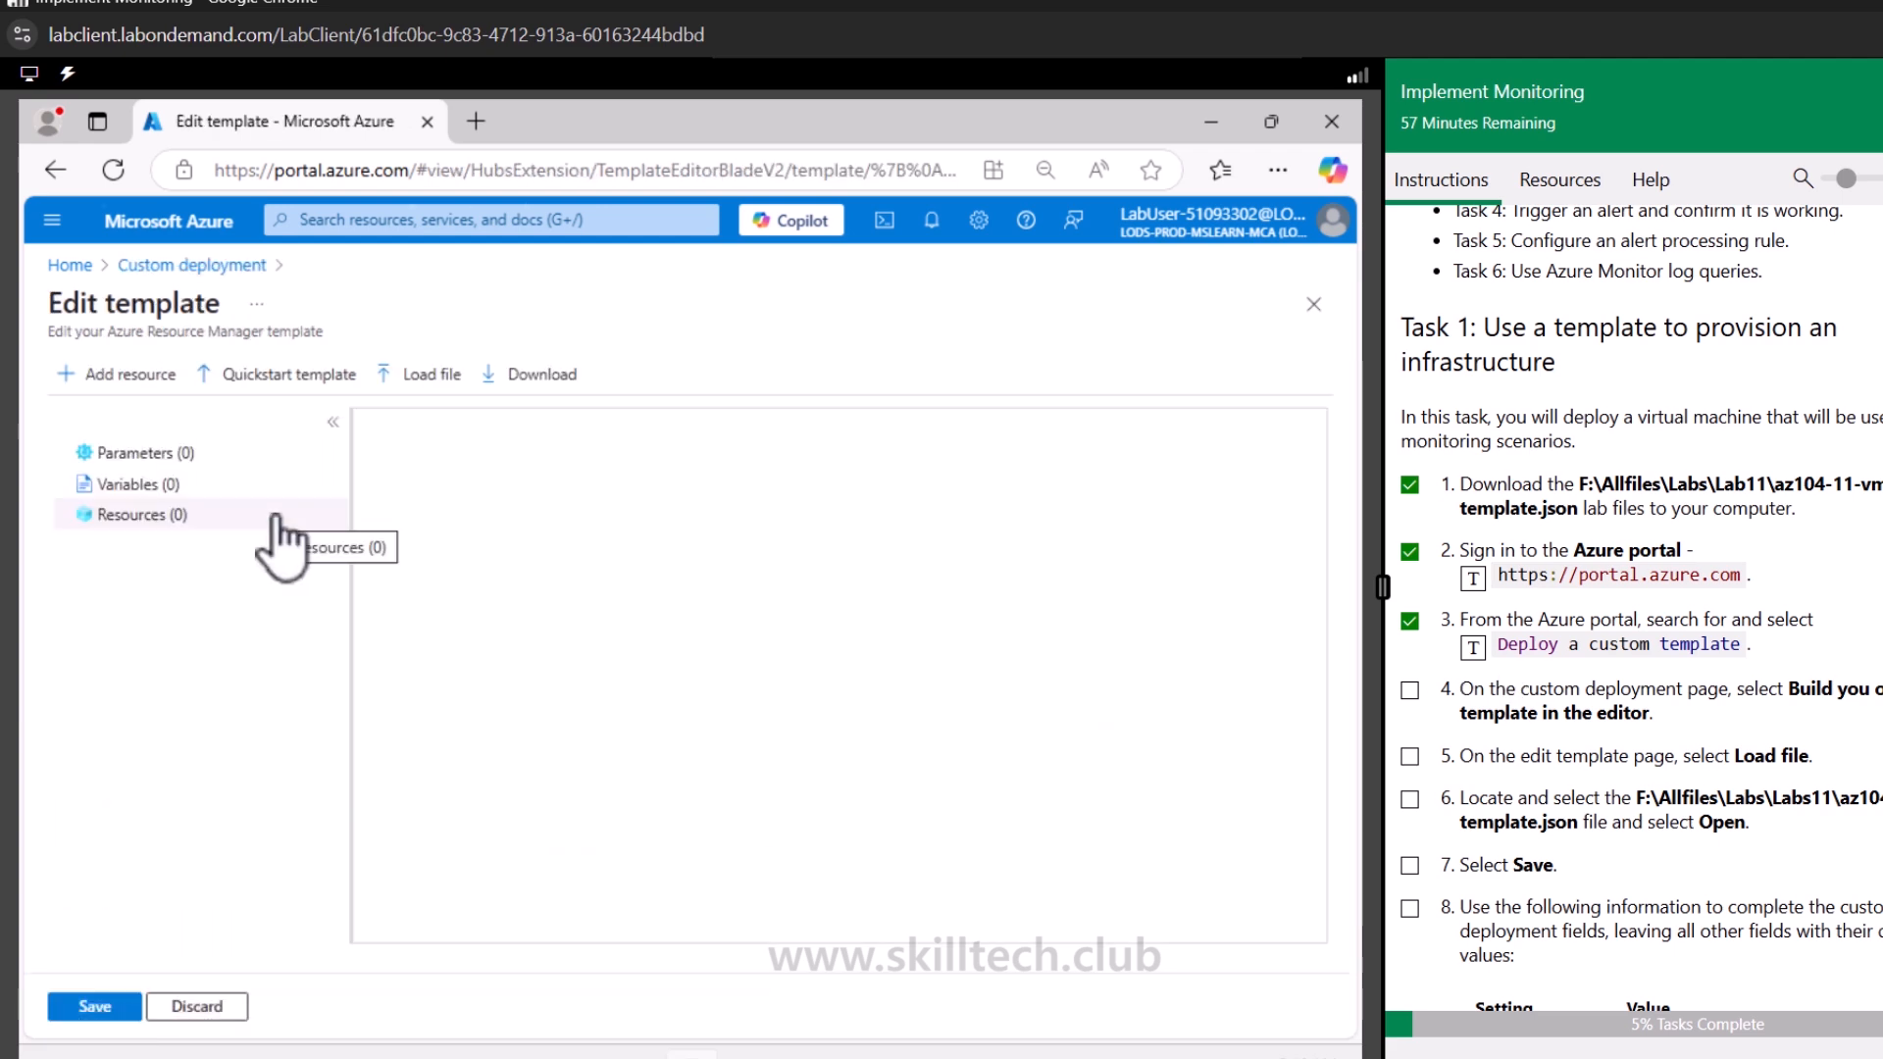
{"action": "left_click", "coordinate": [408, 379]}
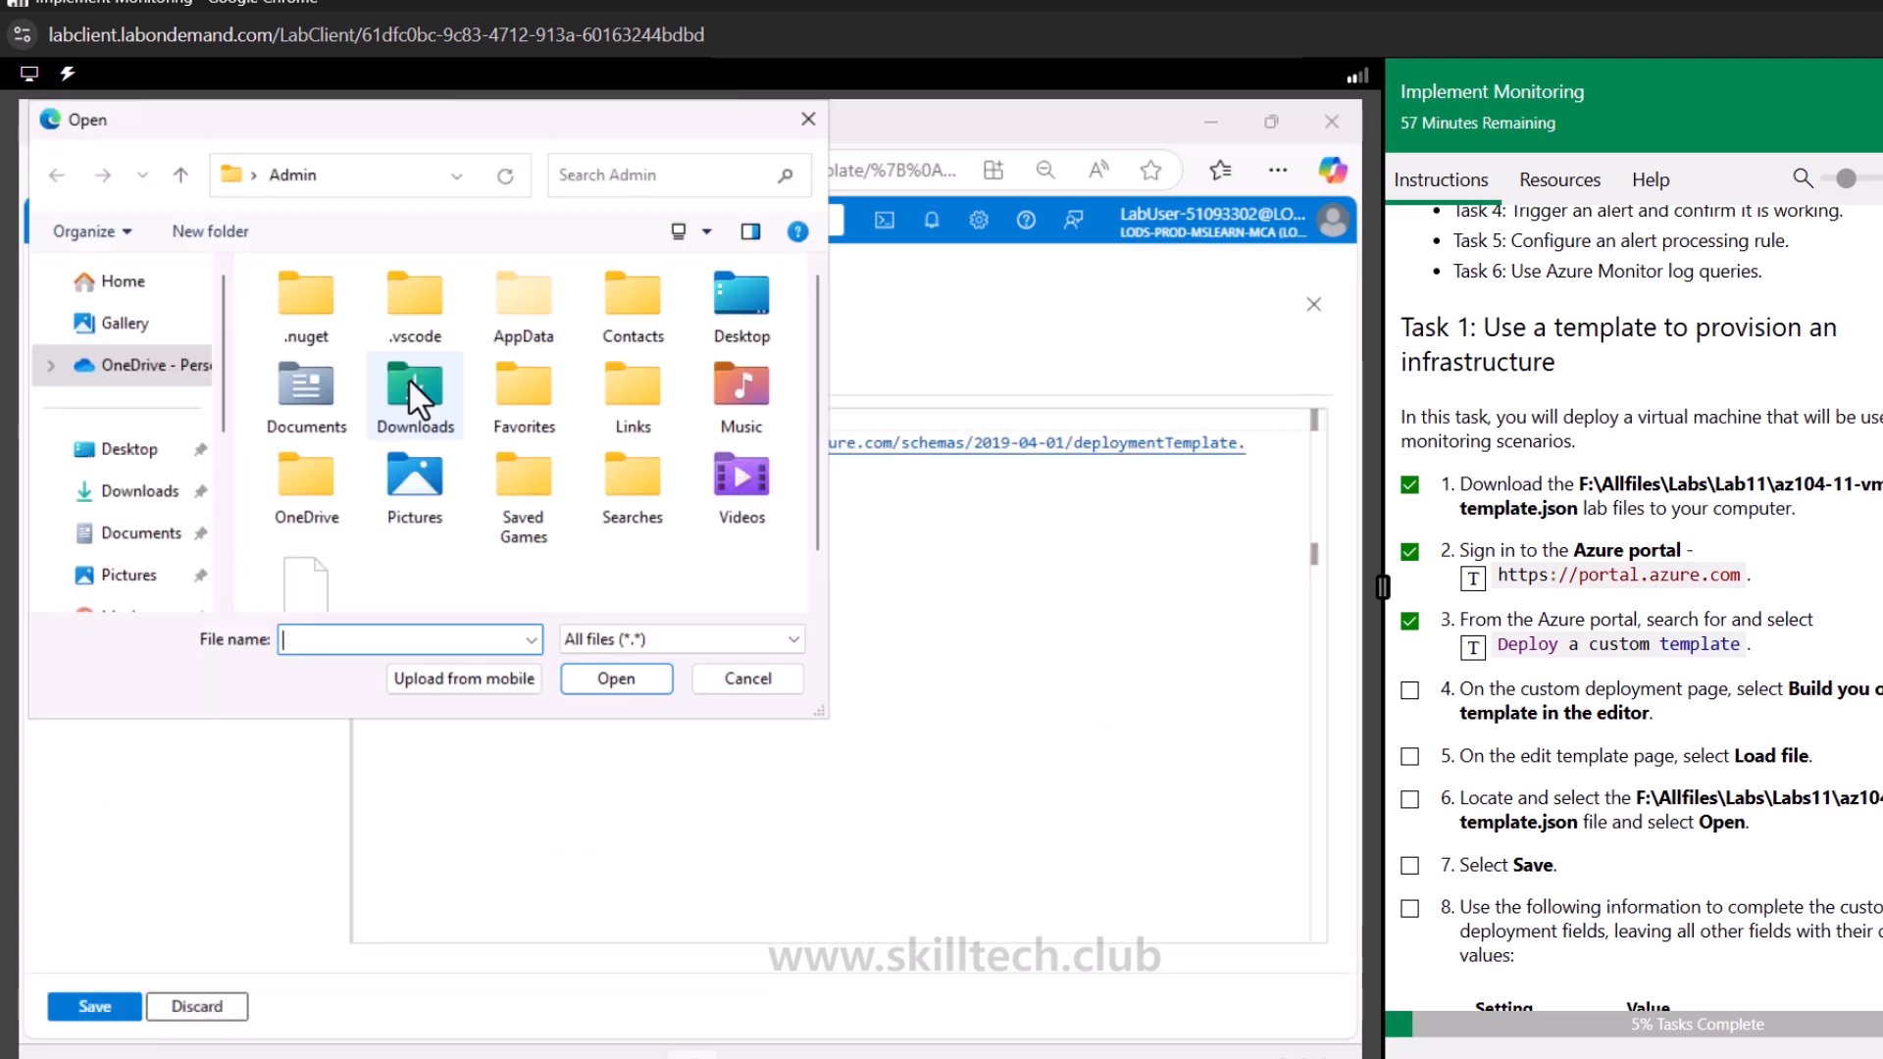
{"action": "scroll", "coordinate": [132, 515], "scroll_direction": "down", "scroll_amount": 3}
{"action": "left_click", "coordinate": [145, 483]}
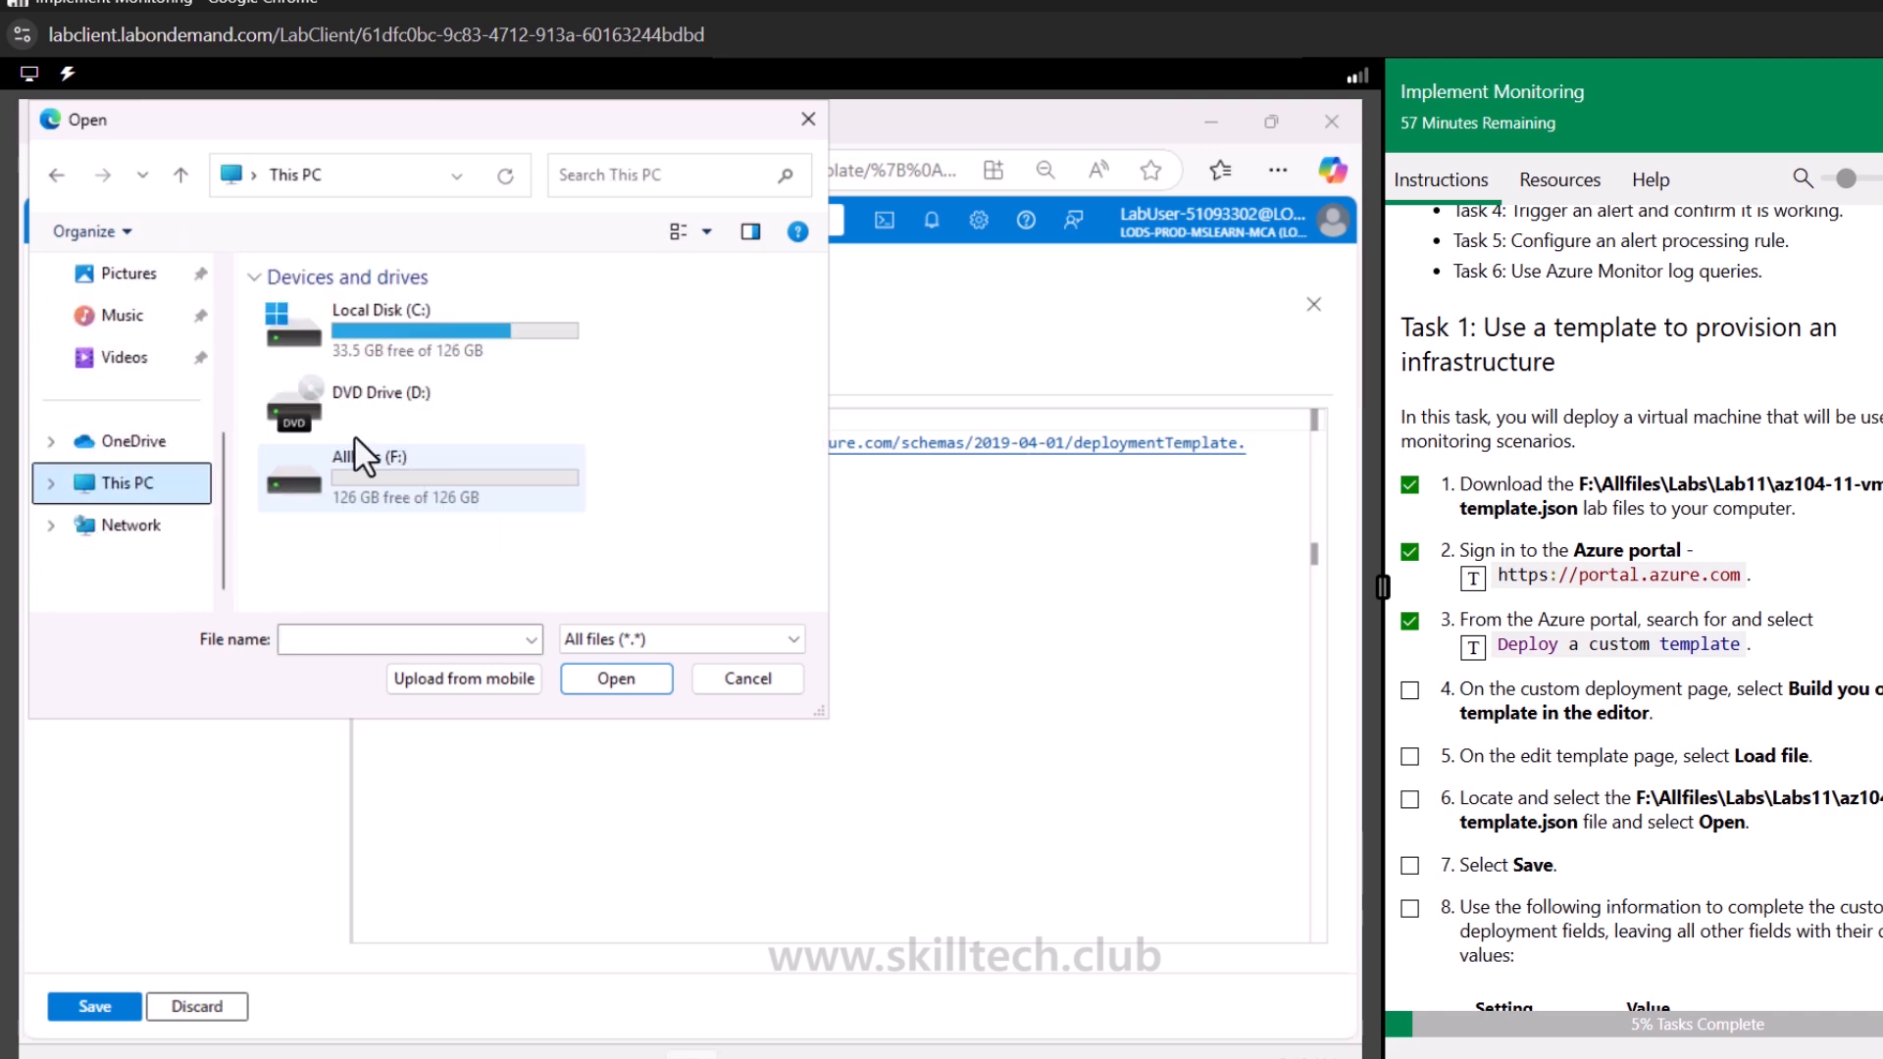
{"action": "double_click", "coordinate": [474, 487]}
{"action": "double_click", "coordinate": [327, 363]}
{"action": "left_click", "coordinate": [324, 500]}
{"action": "double_click", "coordinate": [323, 500]}
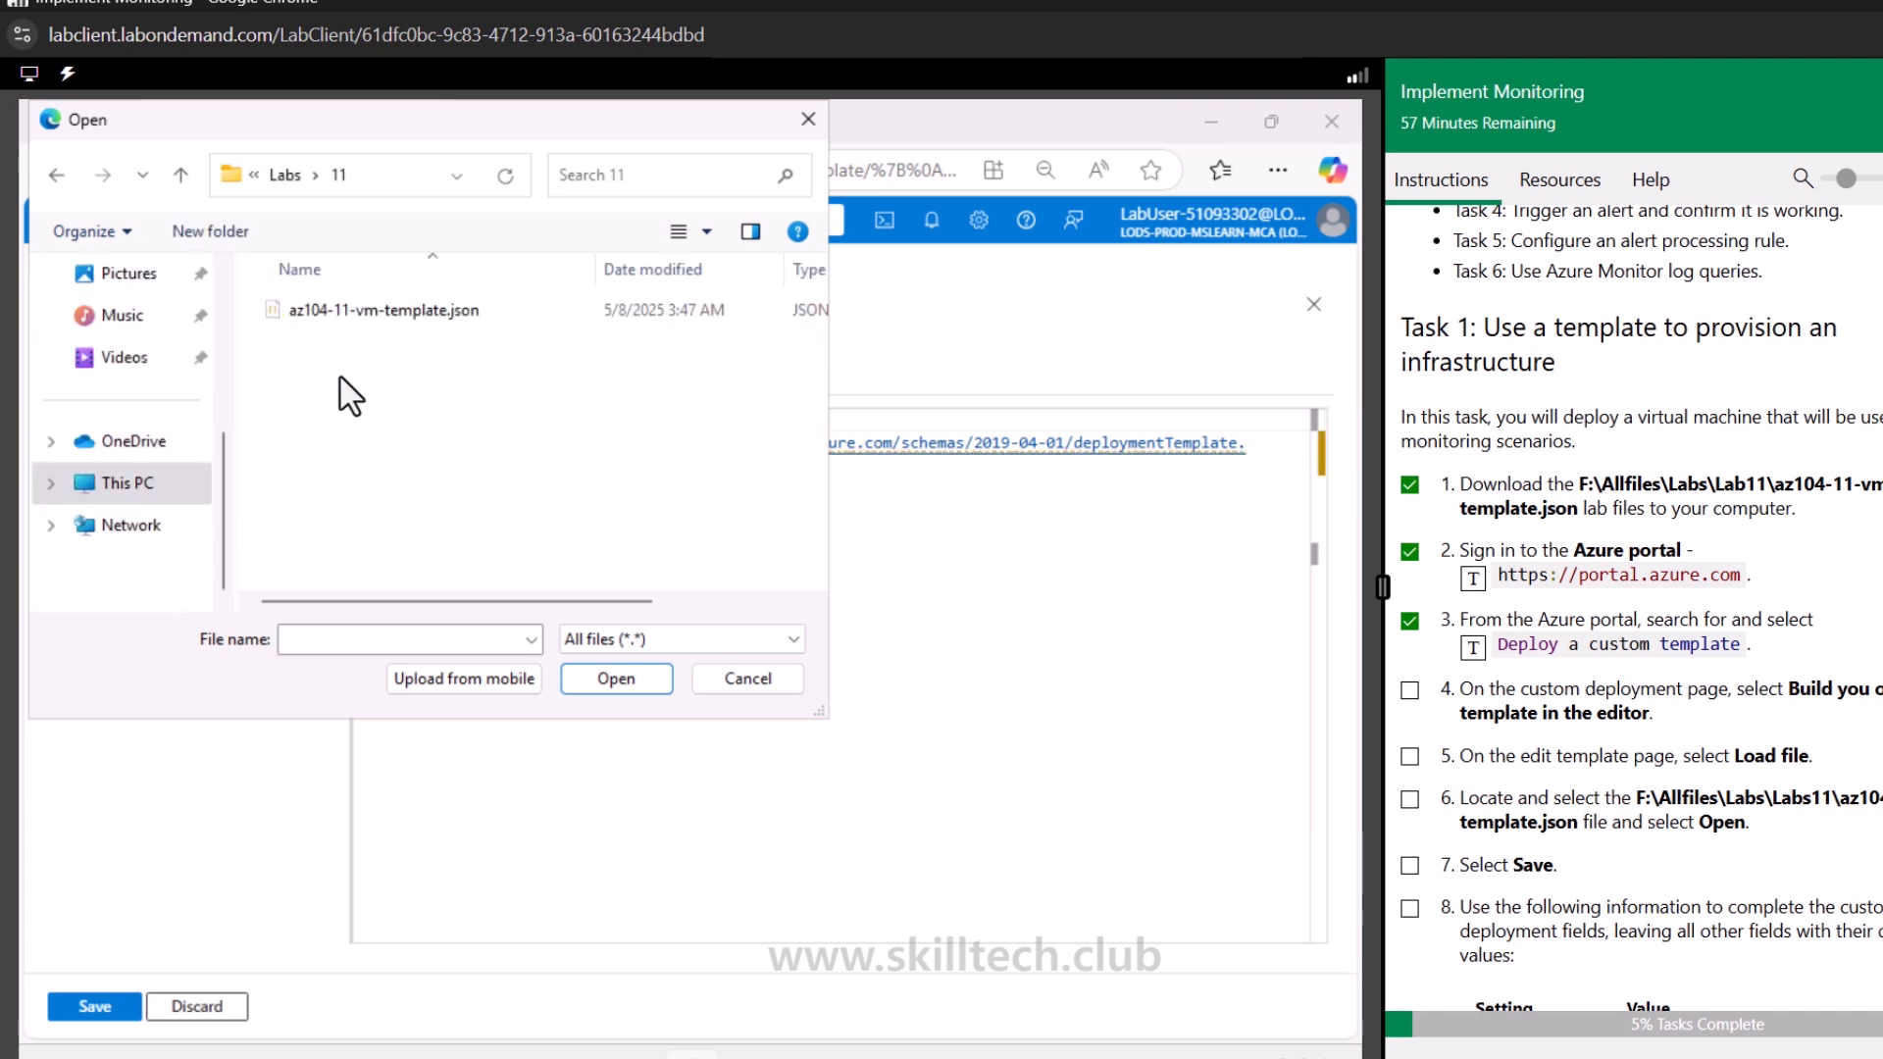
{"action": "double_click", "coordinate": [379, 314]}
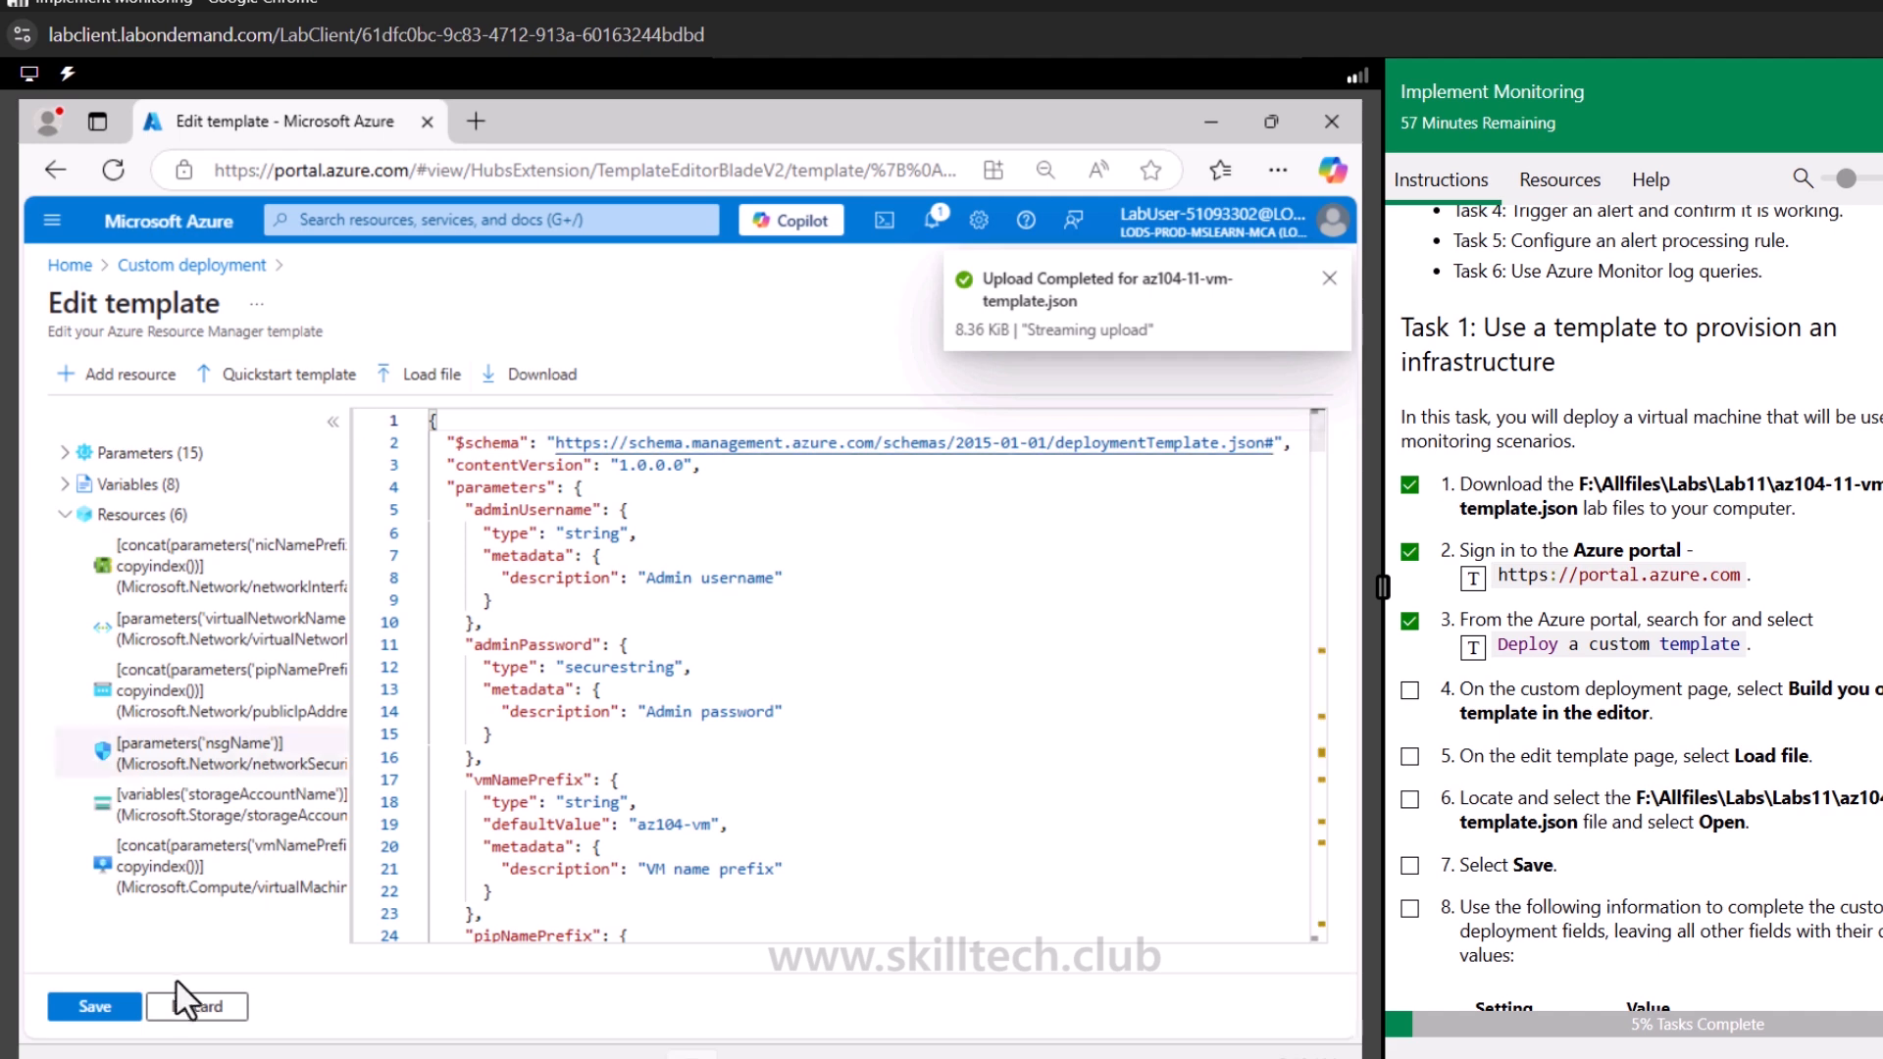
Save the loaded template and tick off the completed steps in the lab instructions
{"action": "left_click", "coordinate": [108, 1007]}
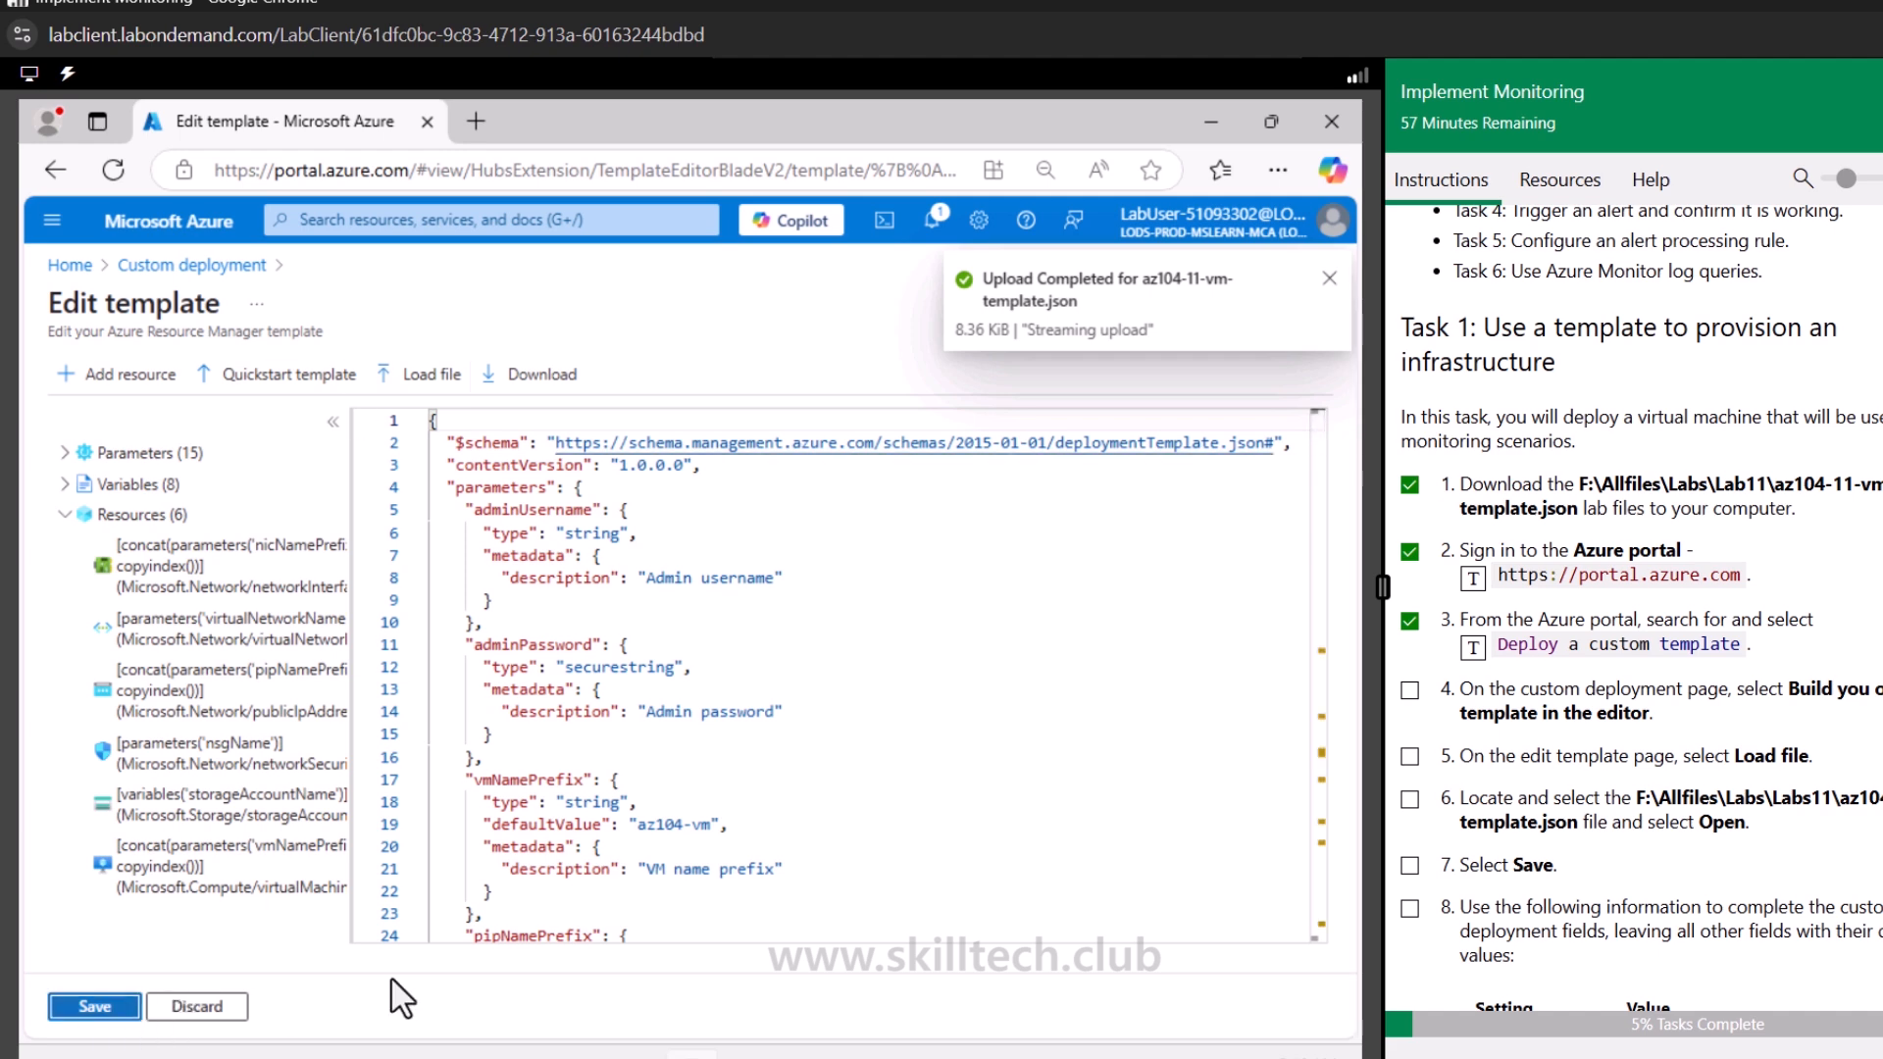
{"action": "left_click", "coordinate": [1410, 690]}
{"action": "left_click", "coordinate": [1410, 756]}
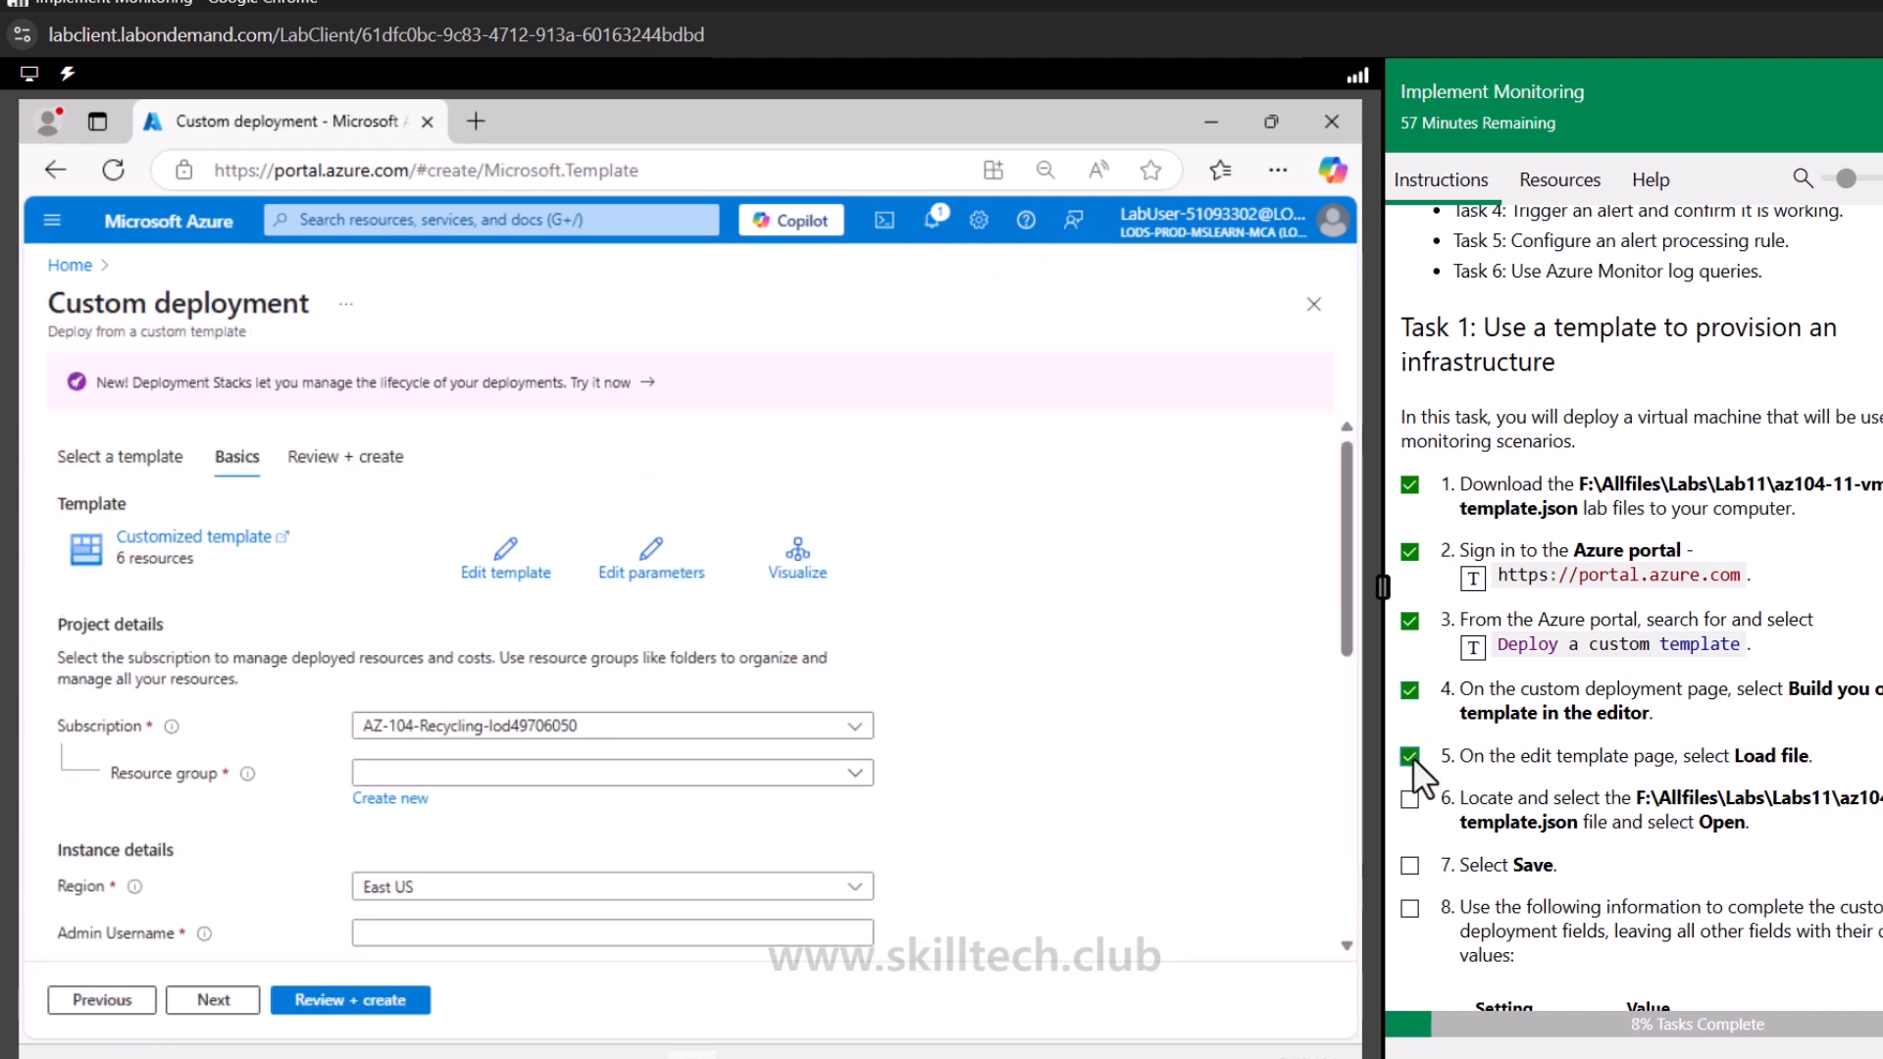
{"action": "left_click", "coordinate": [1409, 799]}
{"action": "scroll", "coordinate": [1442, 809], "scroll_direction": "down", "scroll_amount": 3}
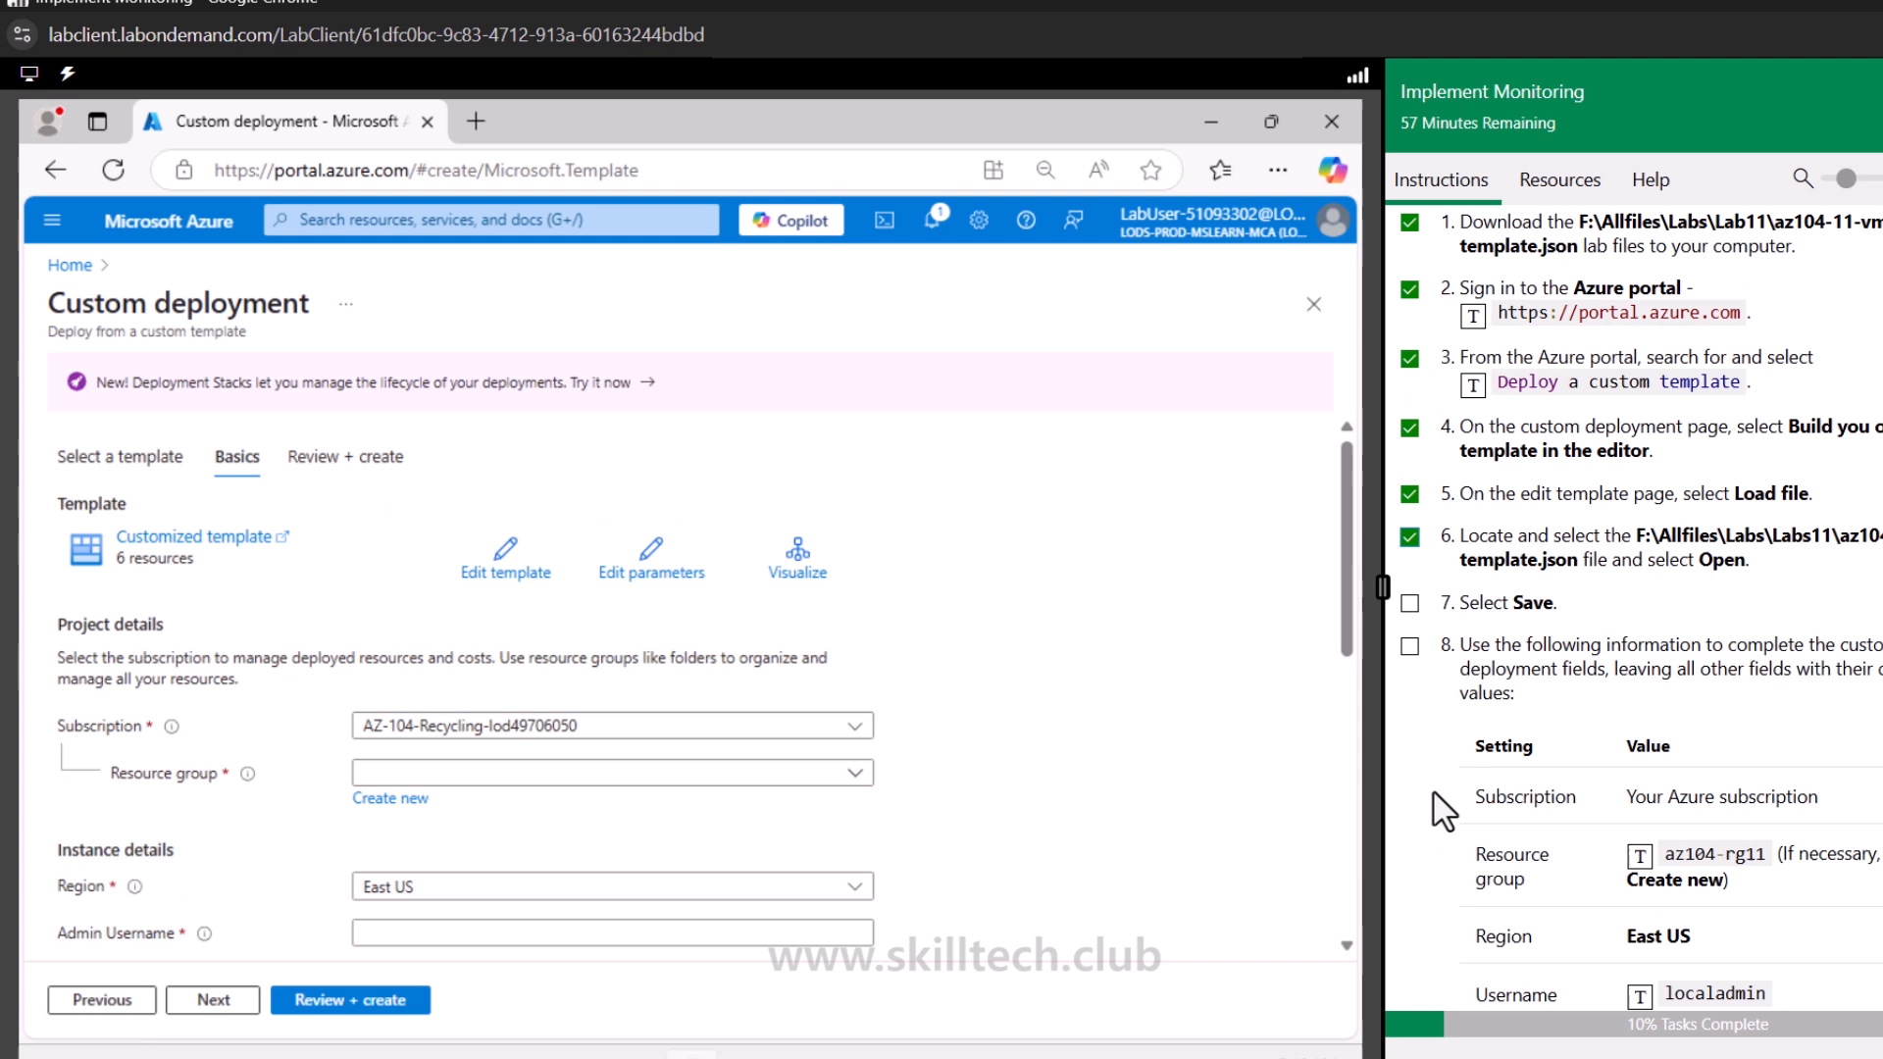
{"action": "left_click", "coordinate": [1409, 602]}
{"action": "left_click", "coordinate": [1409, 646]}
{"action": "scroll", "coordinate": [1422, 677], "scroll_direction": "down", "scroll_amount": 3}
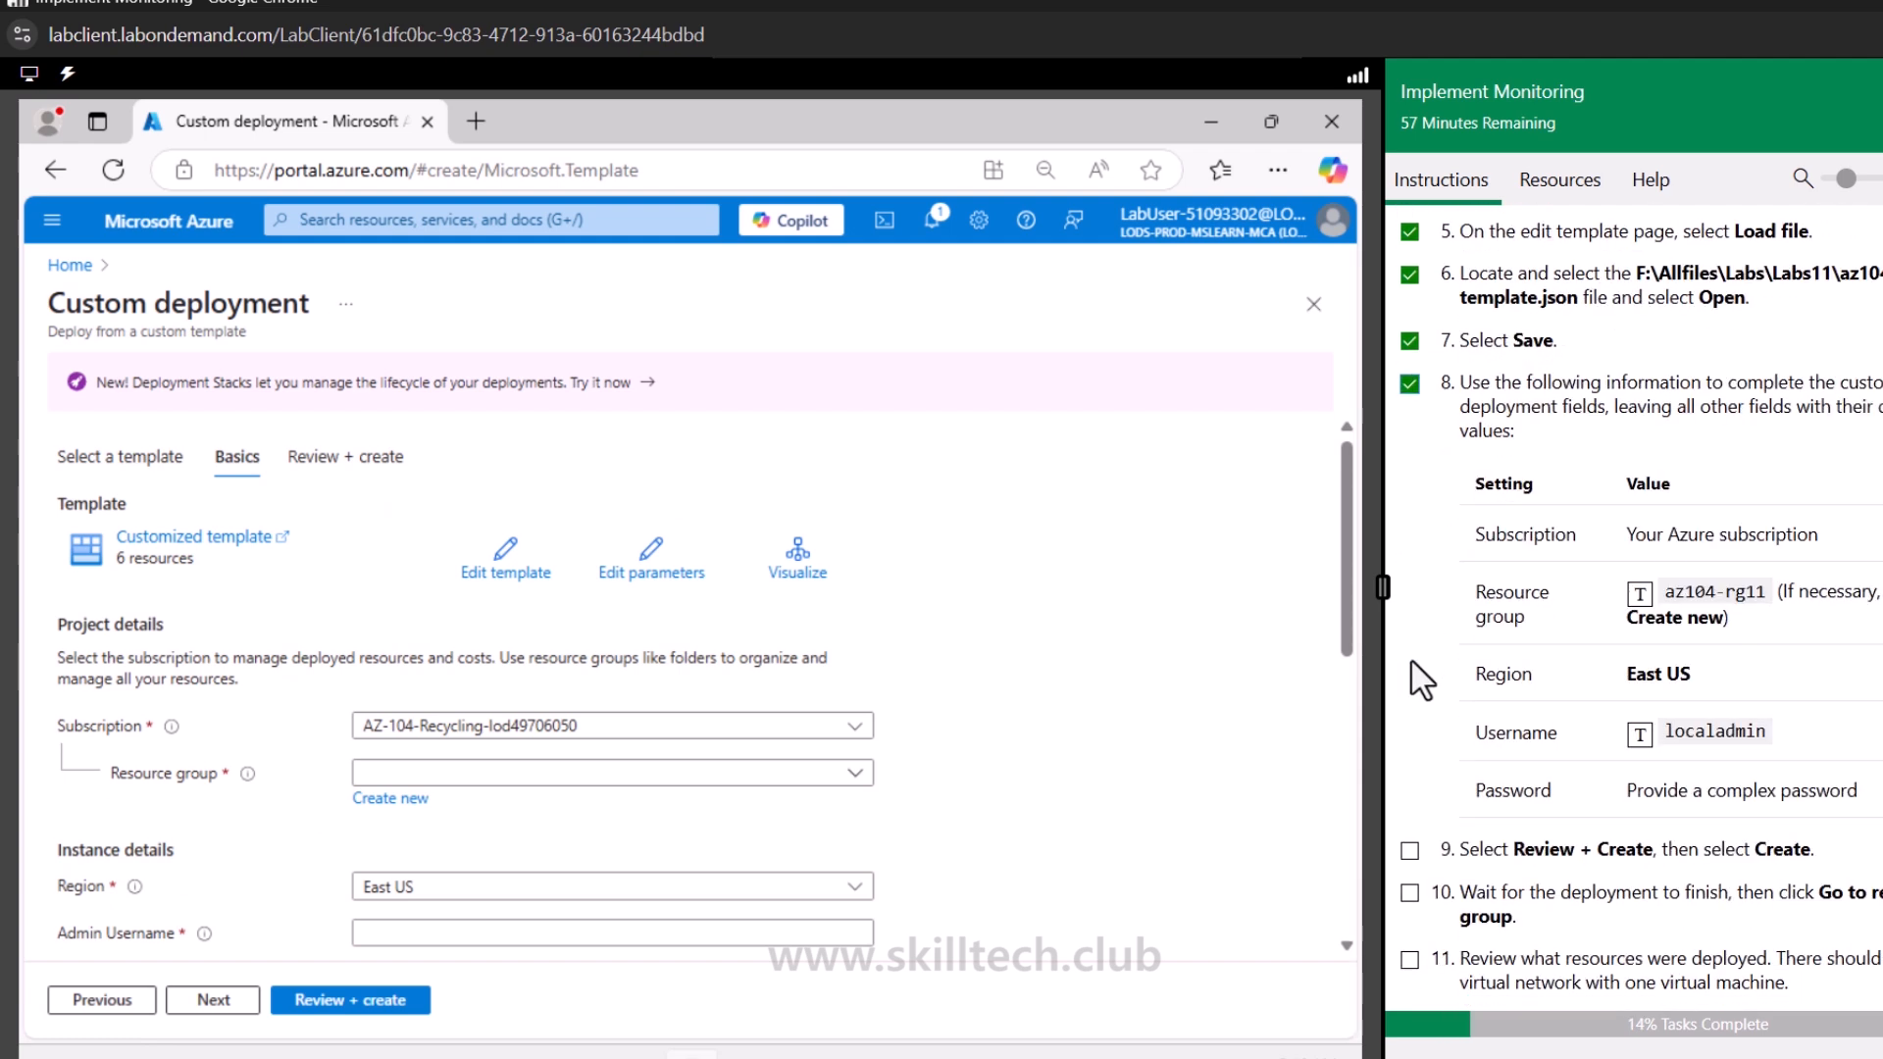
Create a new resource group named az104-rg11 for the custom deployment
{"action": "left_click", "coordinate": [454, 781]}
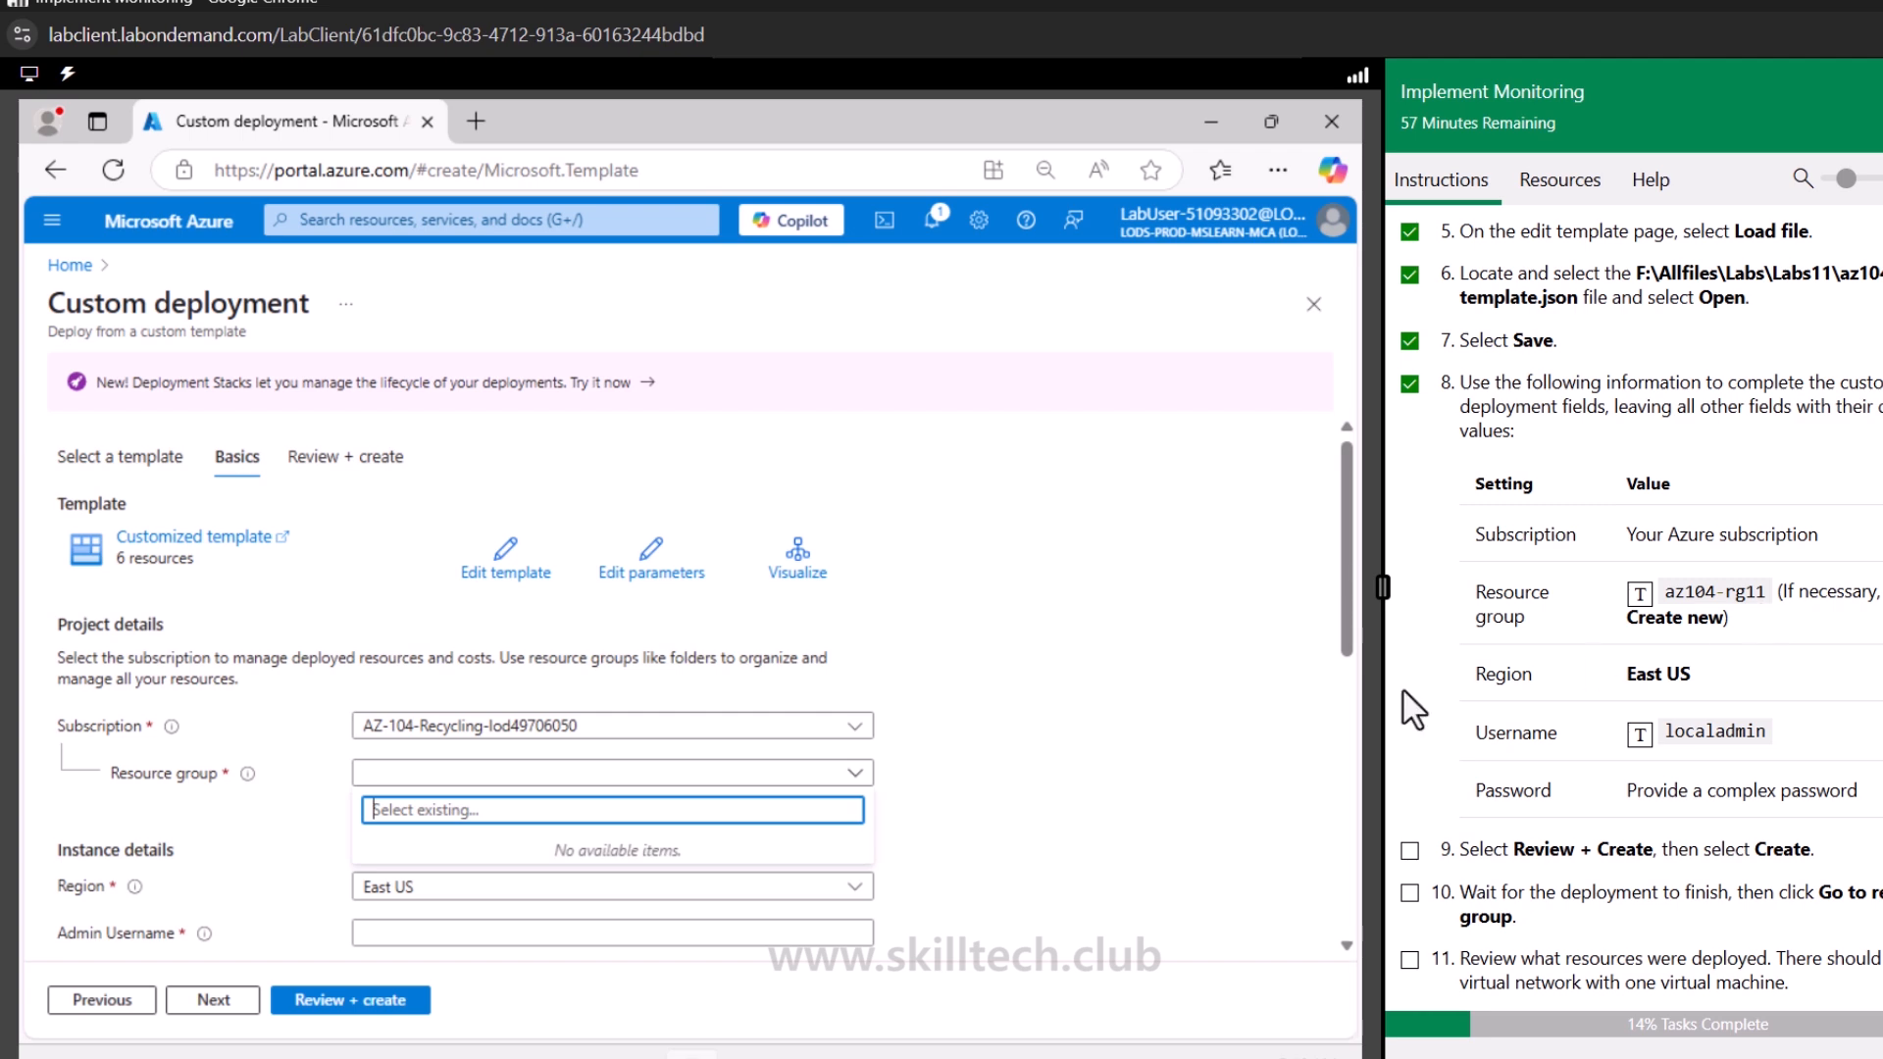
{"action": "left_click", "coordinate": [1019, 780]}
{"action": "left_click", "coordinate": [397, 798]}
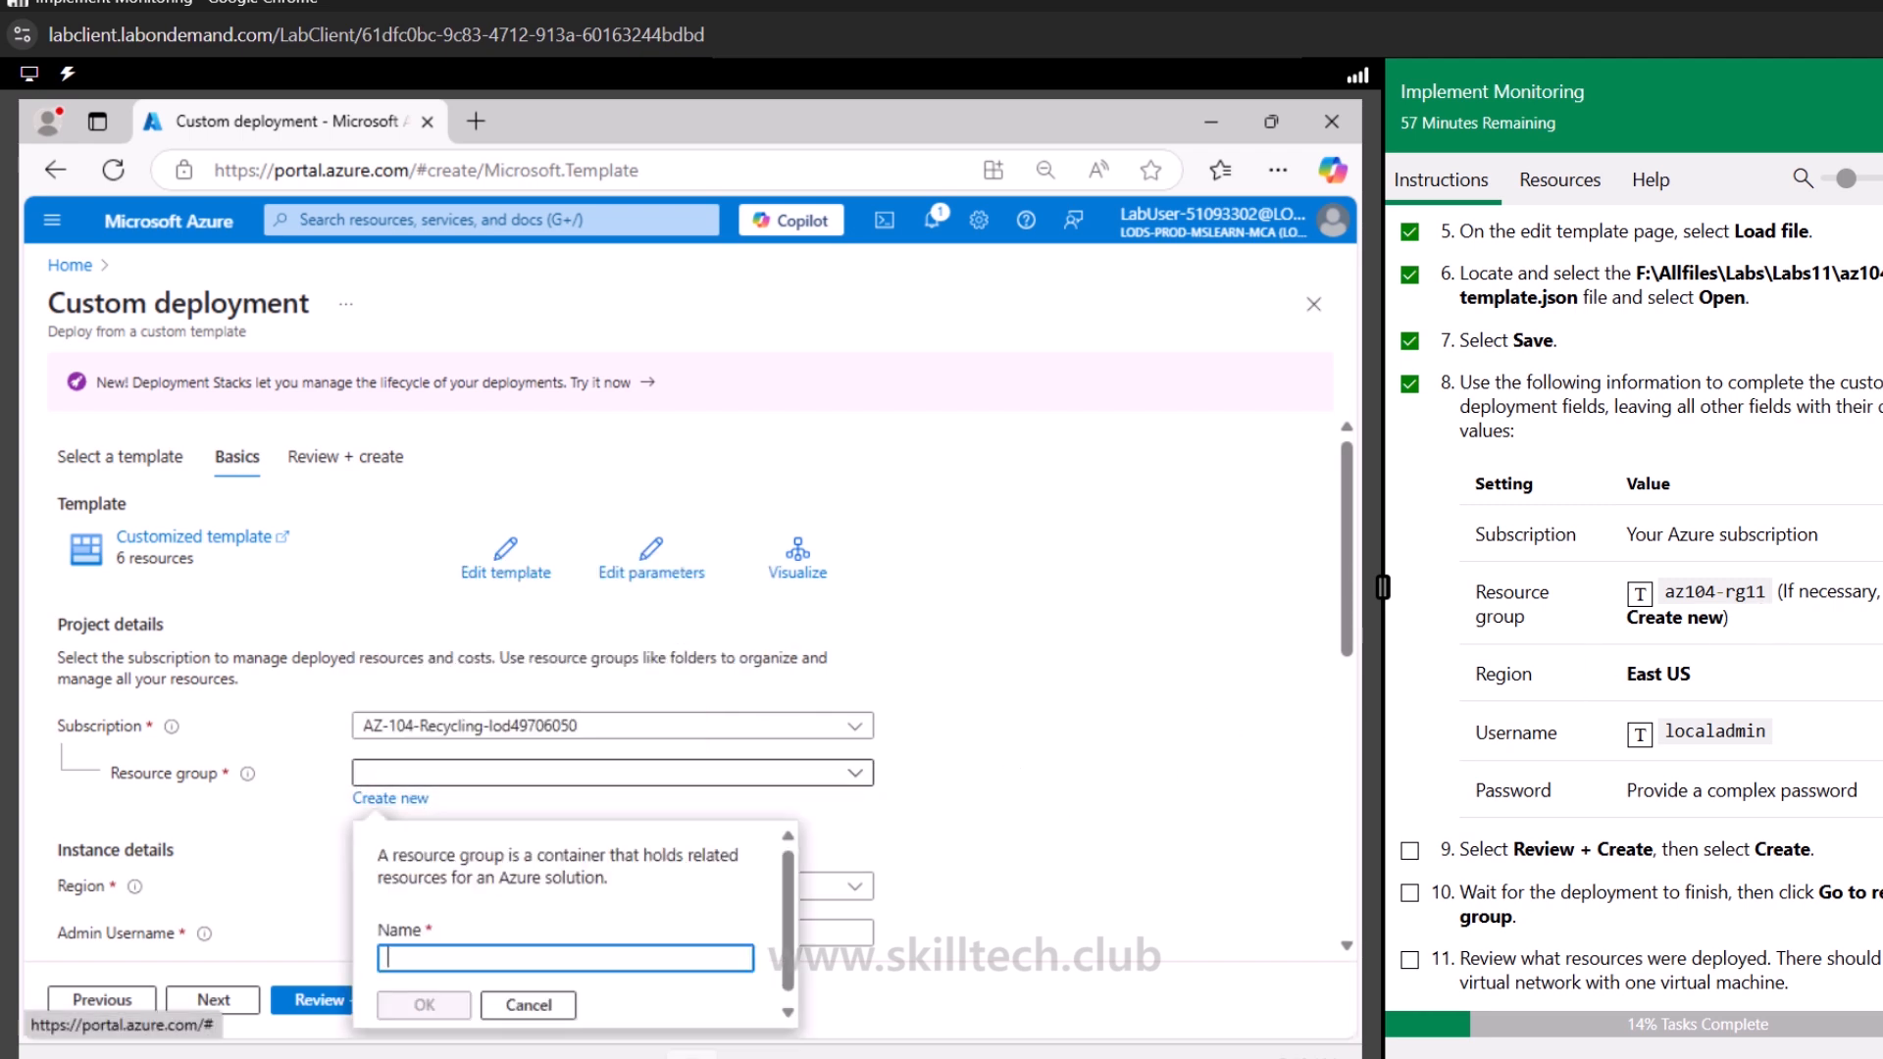
{"action": "left_click", "coordinate": [1658, 598]}
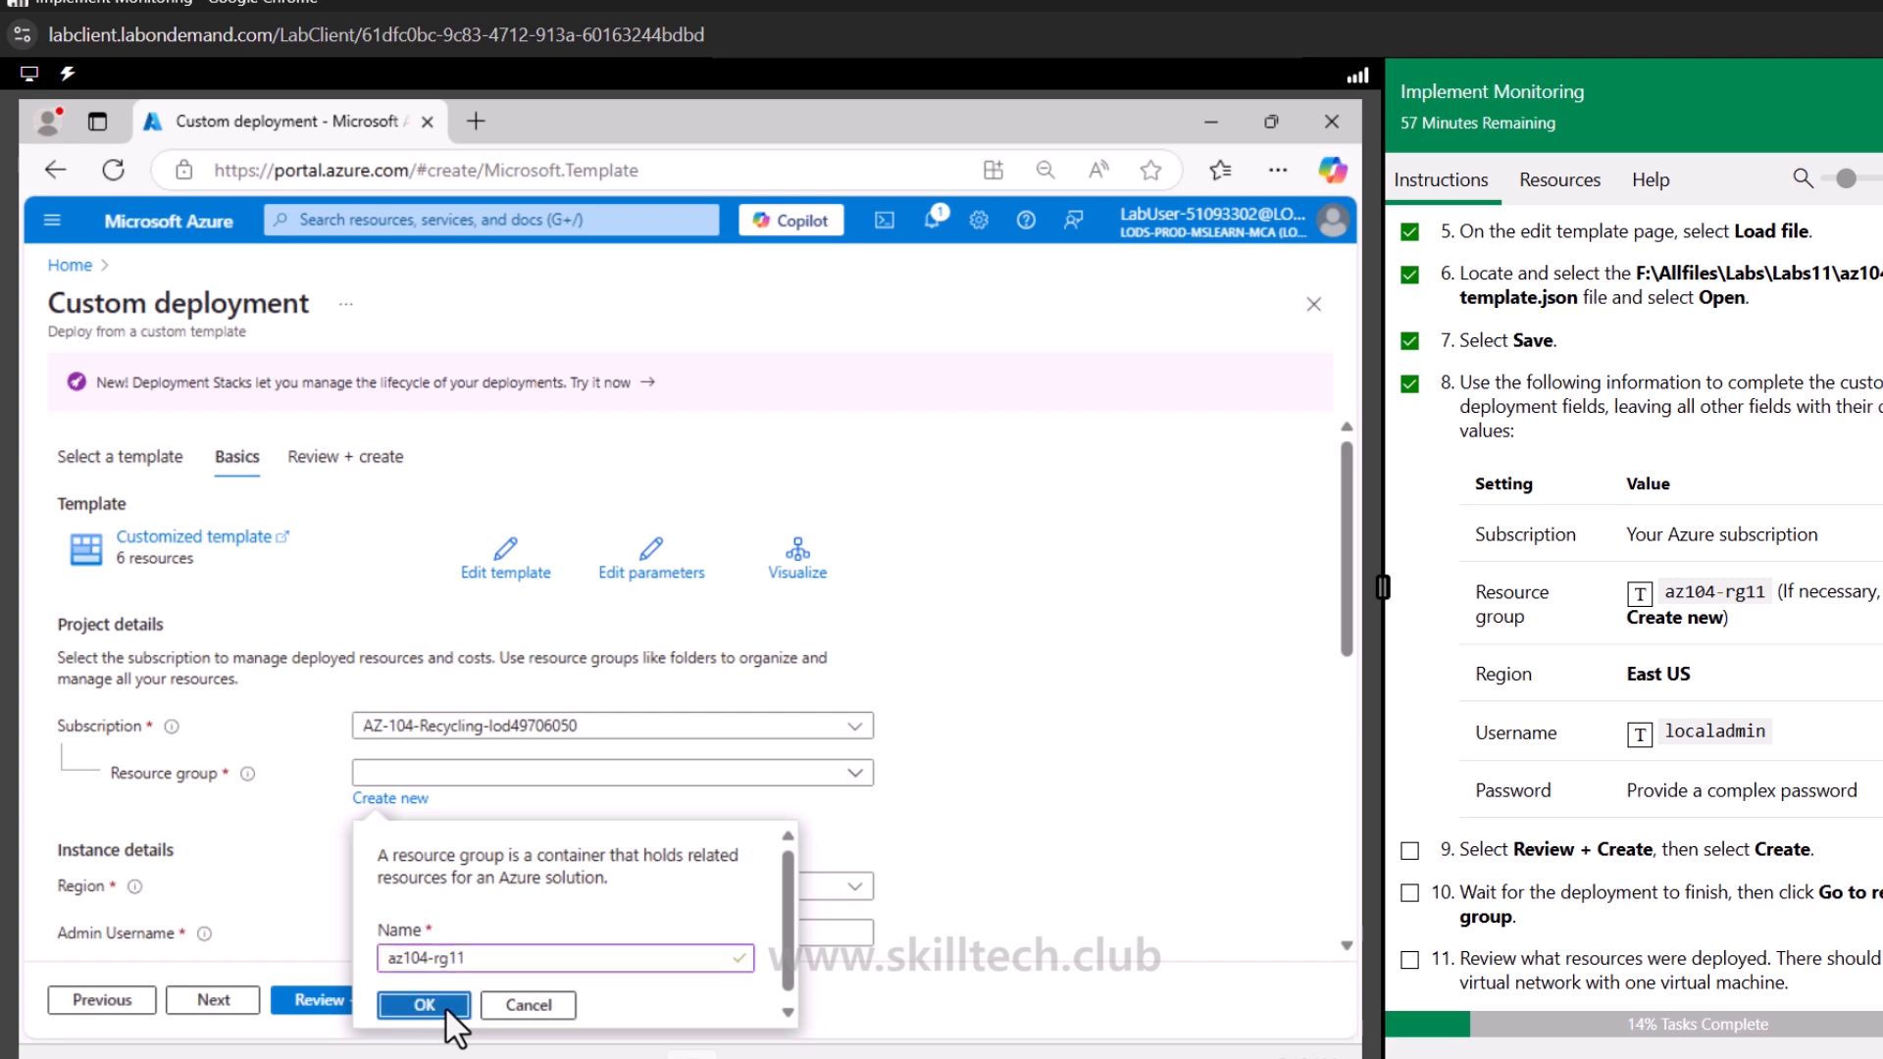
{"action": "left_click", "coordinate": [445, 1006]}
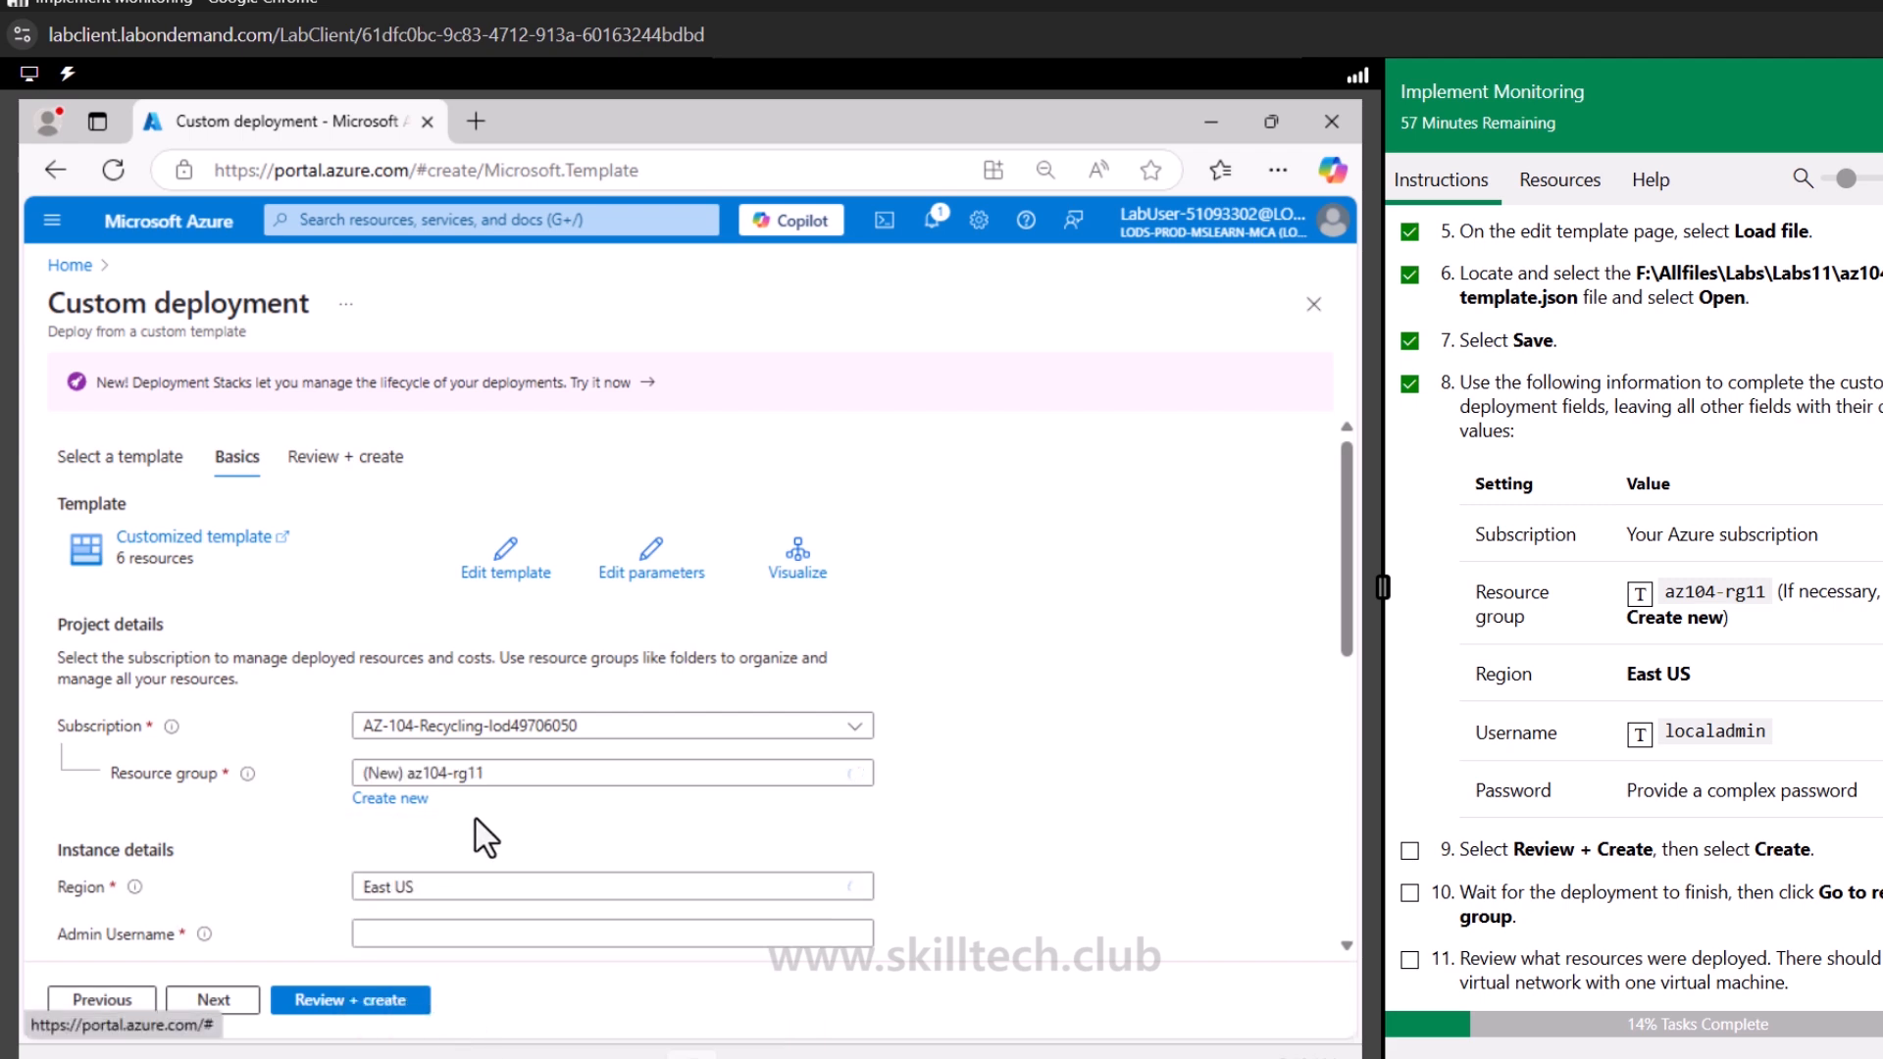
Set the Admin Username to localadmin
{"action": "scroll", "coordinate": [475, 818], "scroll_direction": "down", "scroll_amount": 5}
{"action": "scroll", "coordinate": [520, 824], "scroll_direction": "up", "scroll_amount": 3}
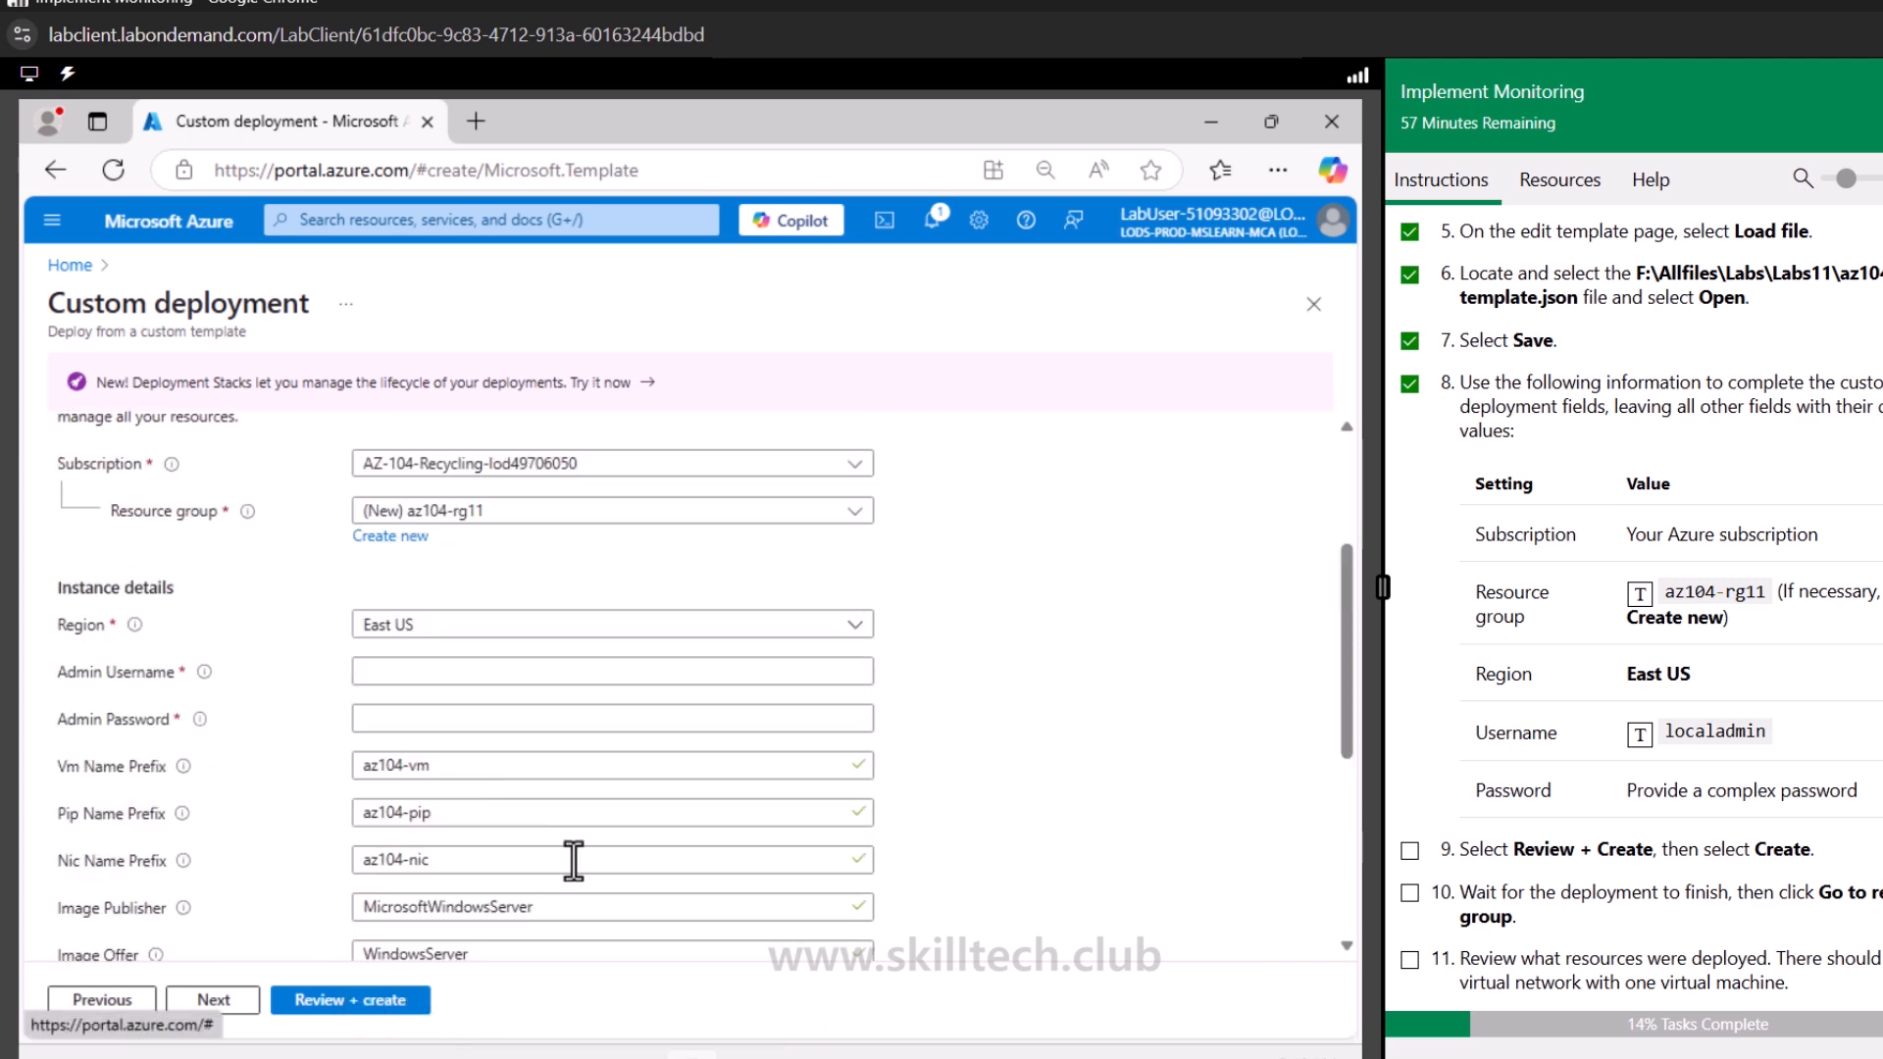
{"action": "left_click", "coordinate": [427, 671]}
{"action": "left_click", "coordinate": [1638, 737]}
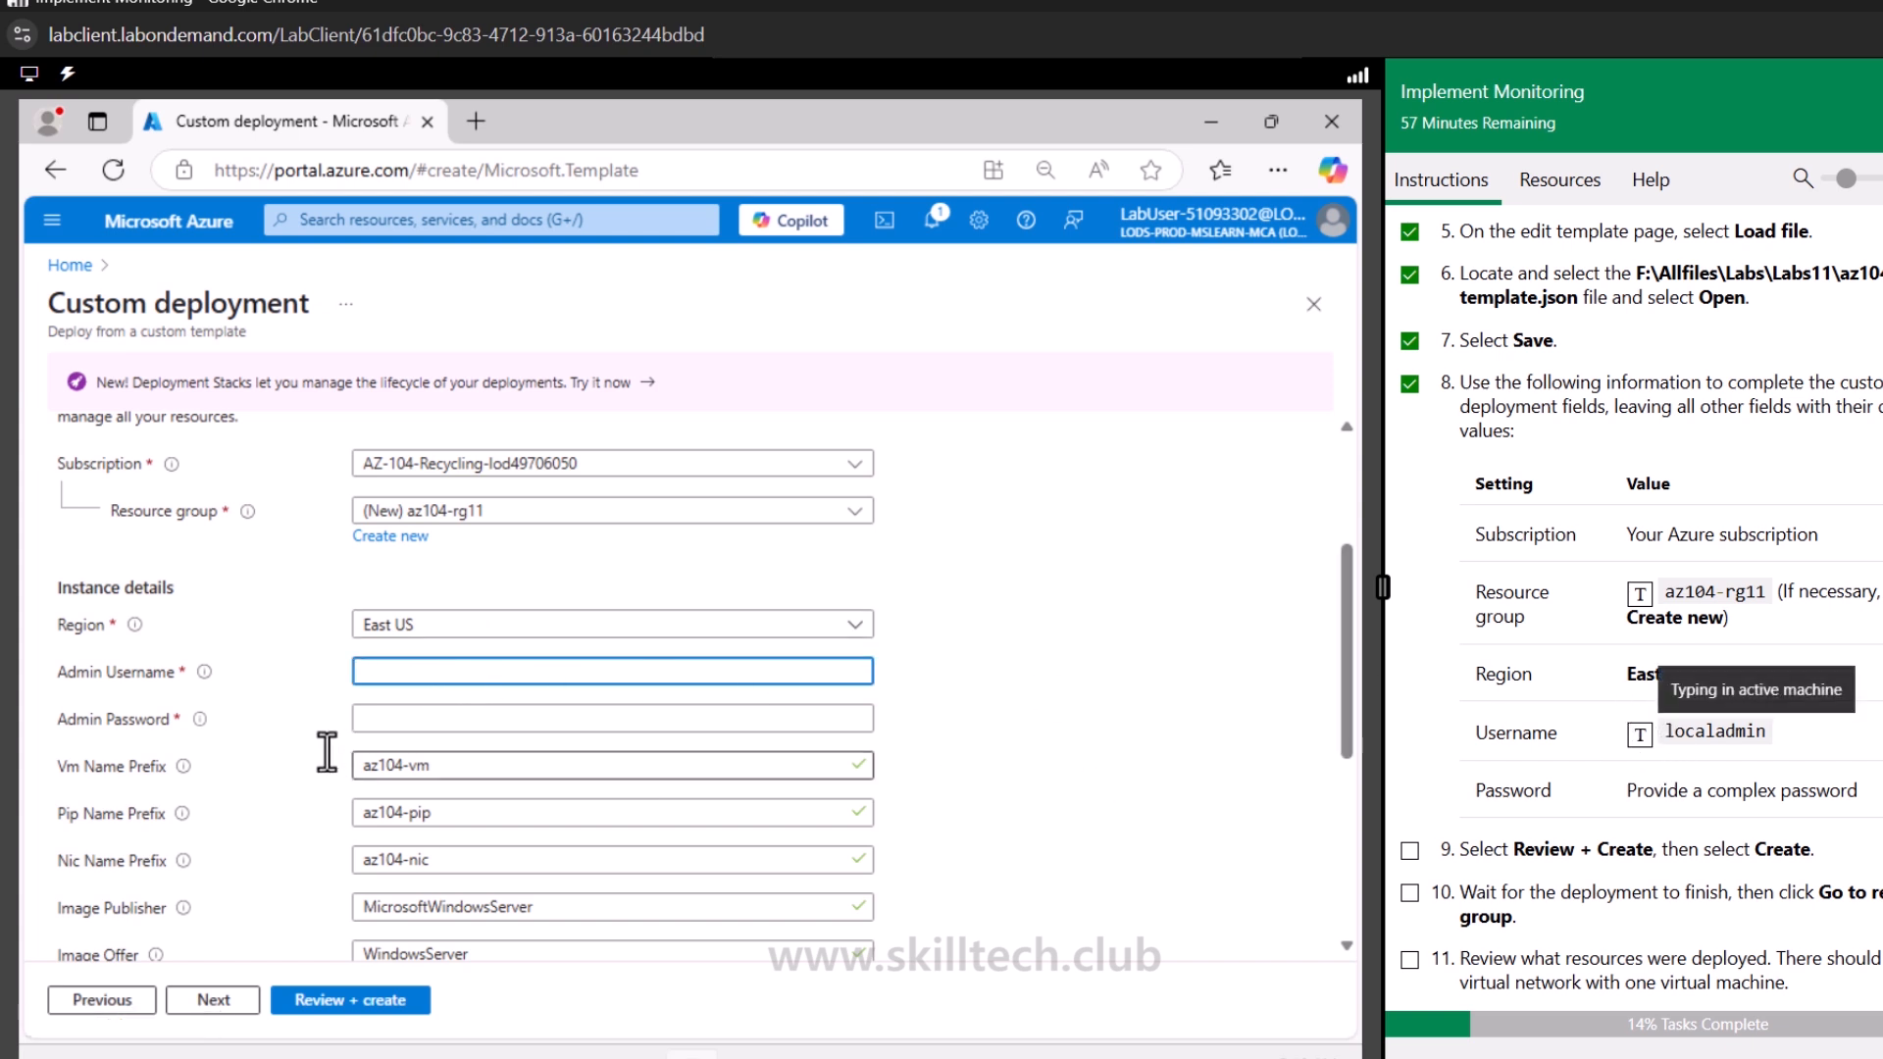
Enter a complex admin password for the VM
{"action": "left_click", "coordinate": [426, 719]}
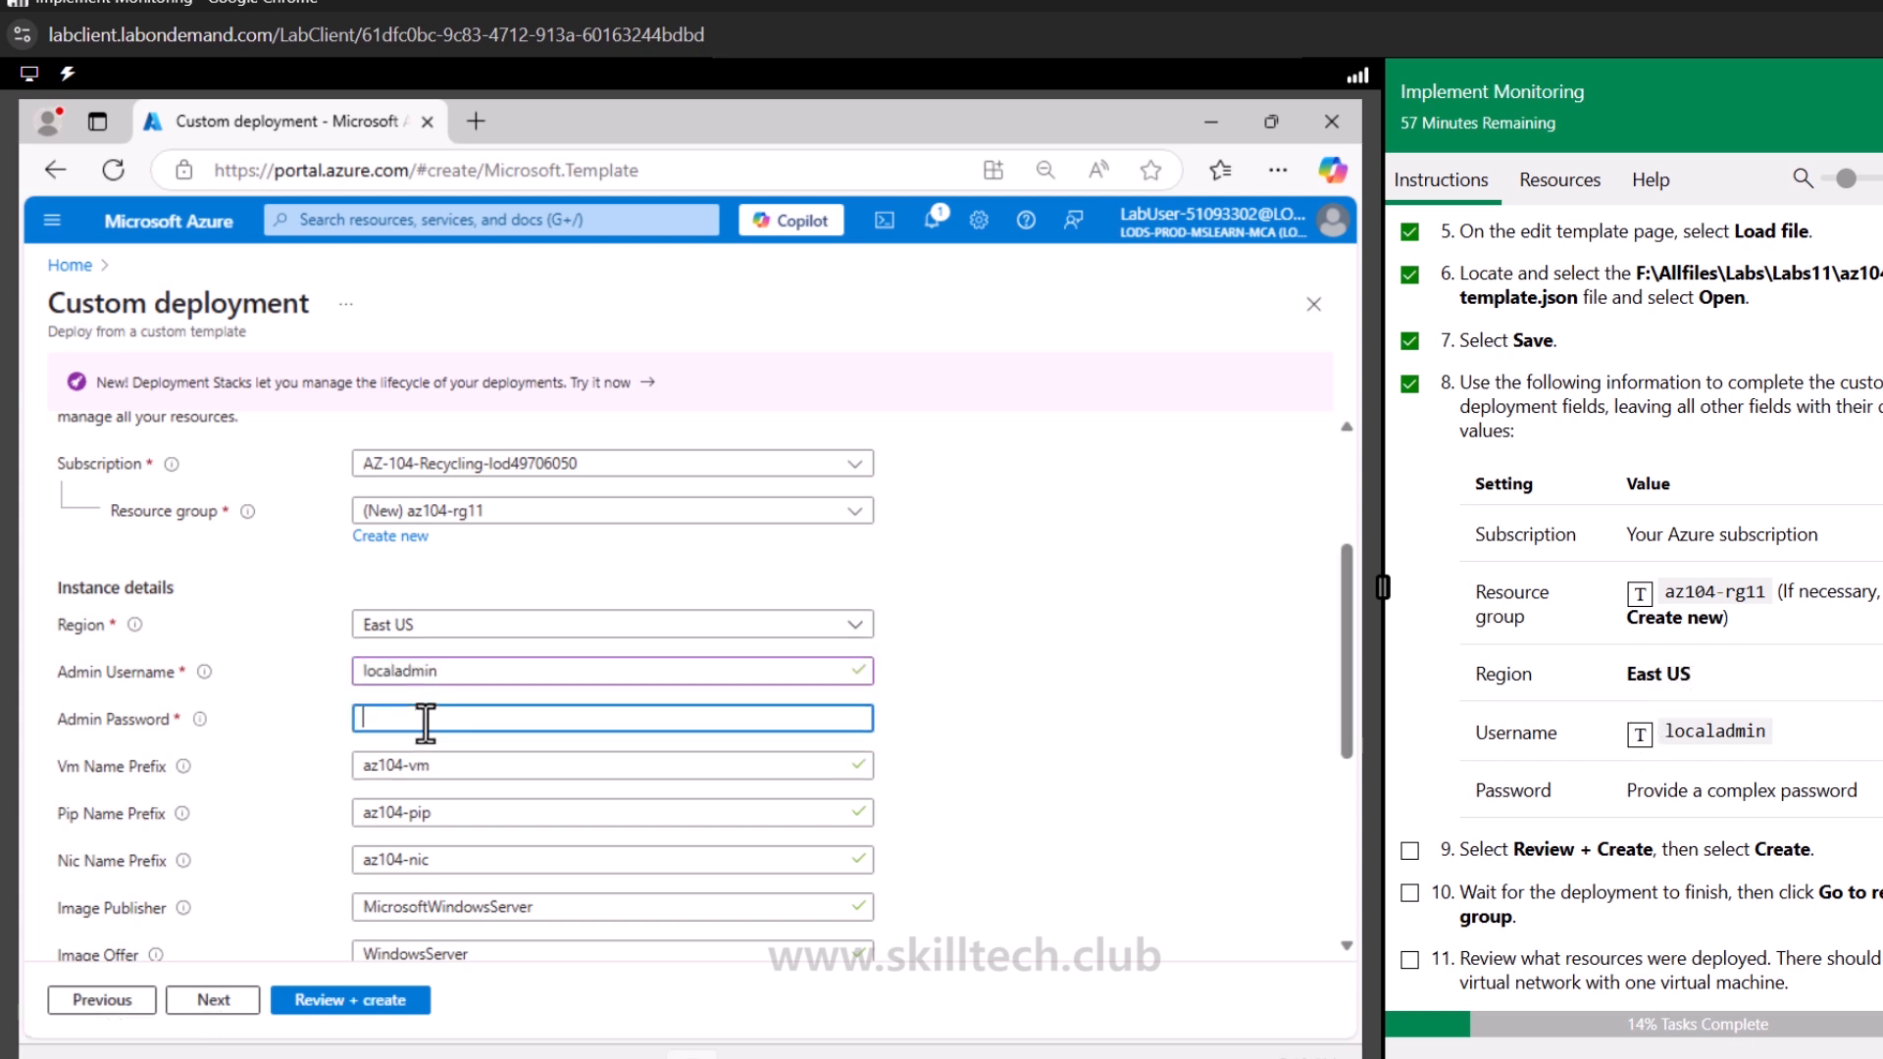
{"action": "type", "text": "Pa55•••"}
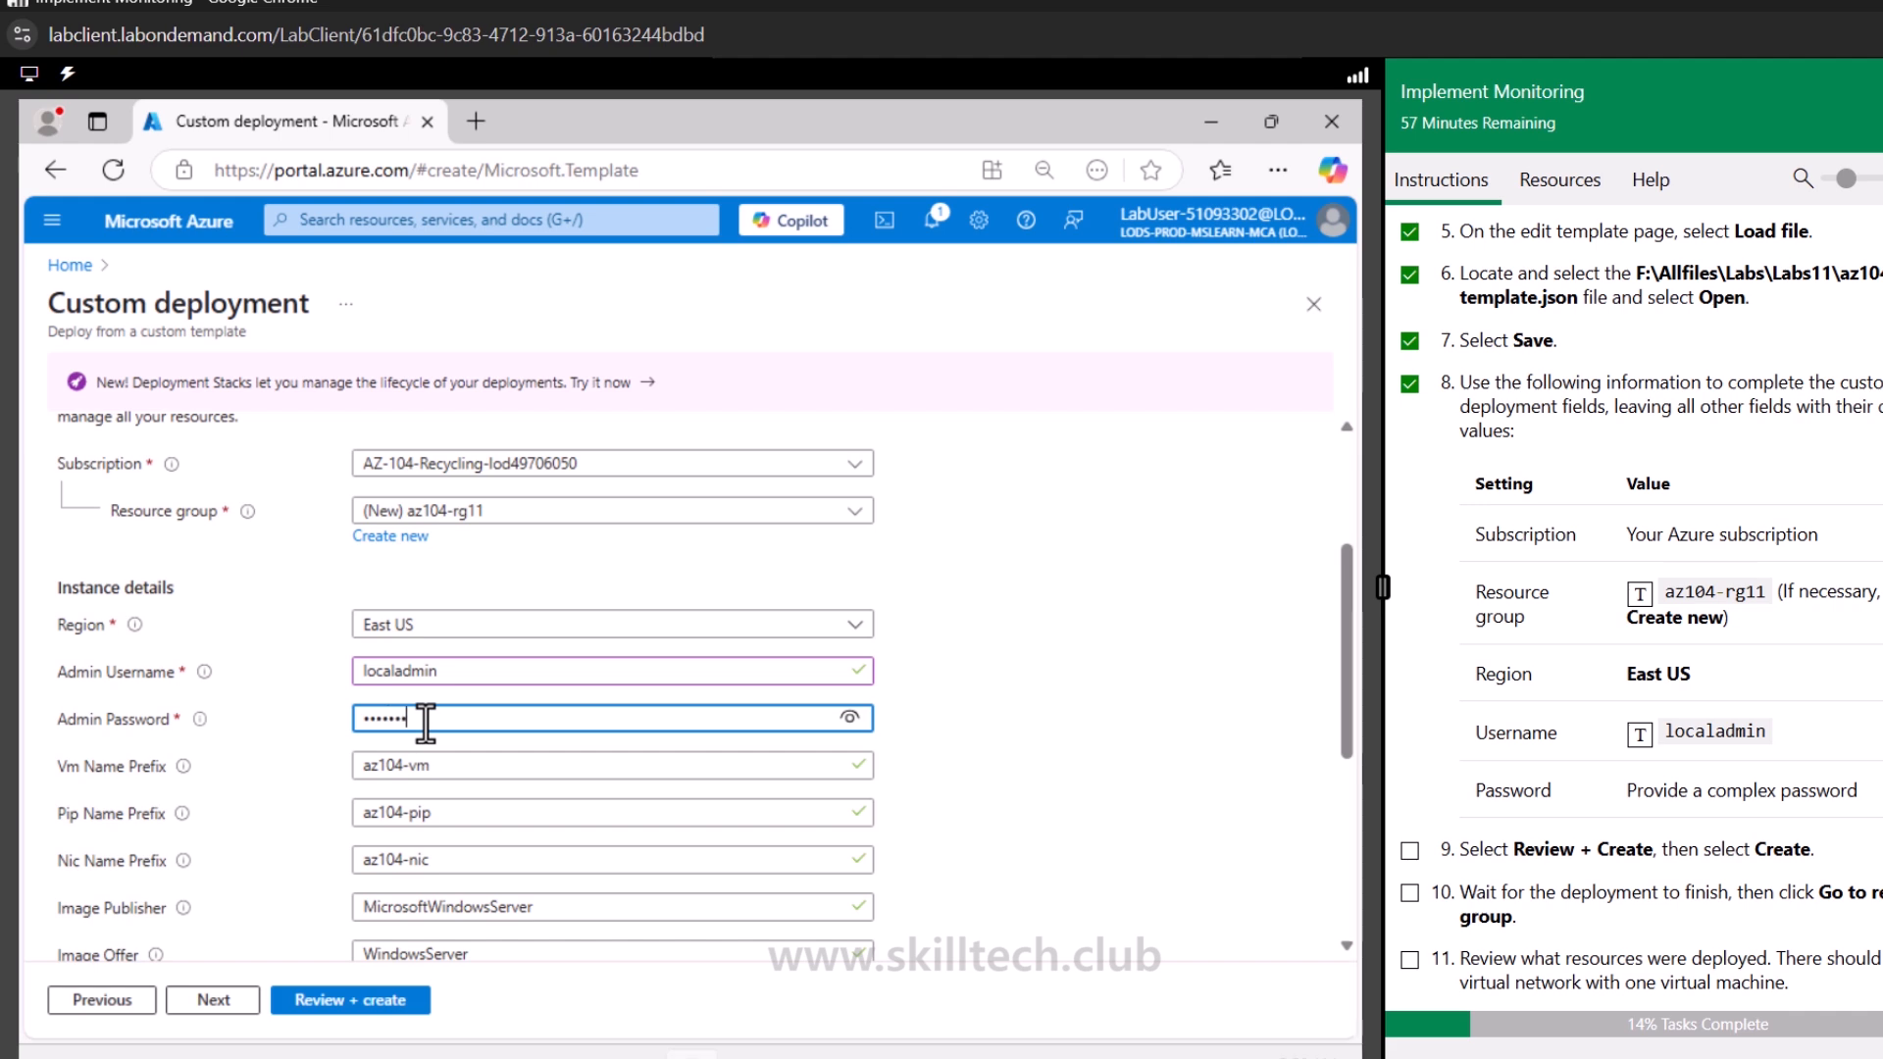
{"action": "type", "text": "••••••"}
Review the remaining template parameters and create the deployment
{"action": "scroll", "coordinate": [614, 756], "scroll_direction": "down", "scroll_amount": 3}
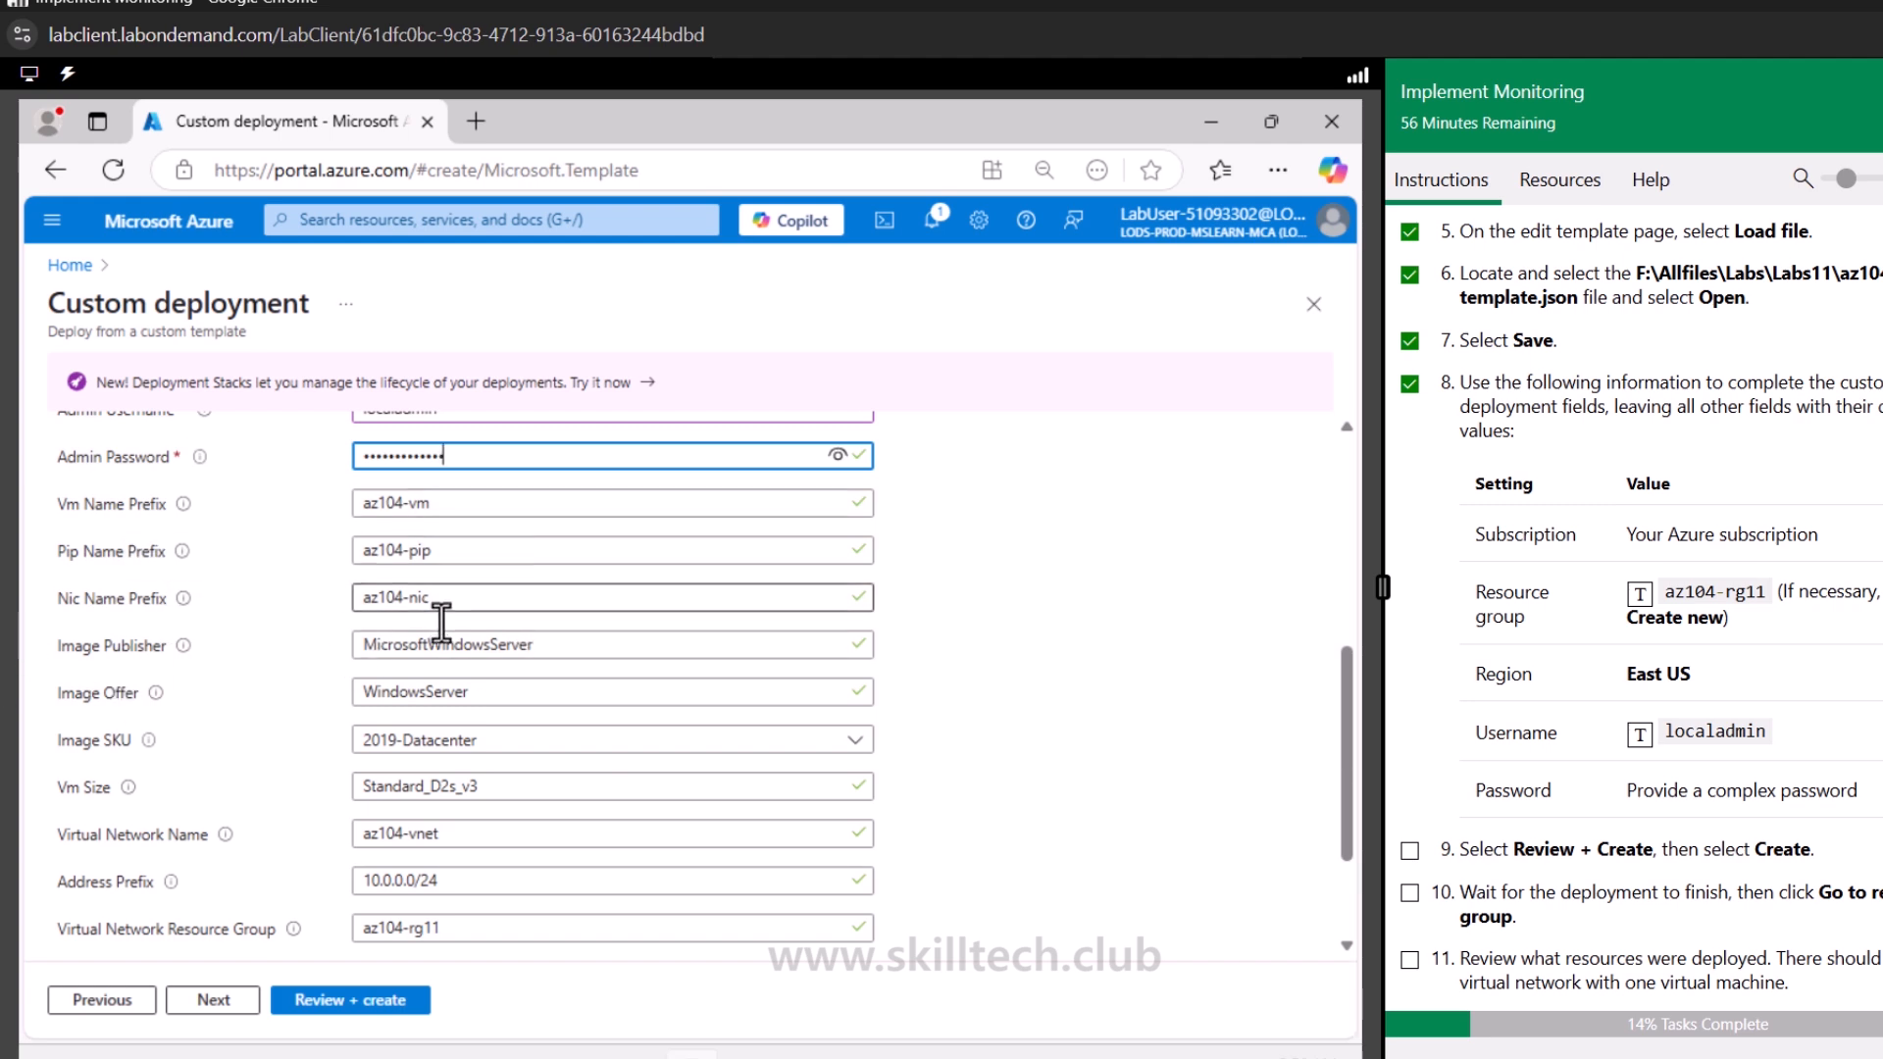
{"action": "scroll", "coordinate": [474, 789], "scroll_direction": "down", "scroll_amount": 2}
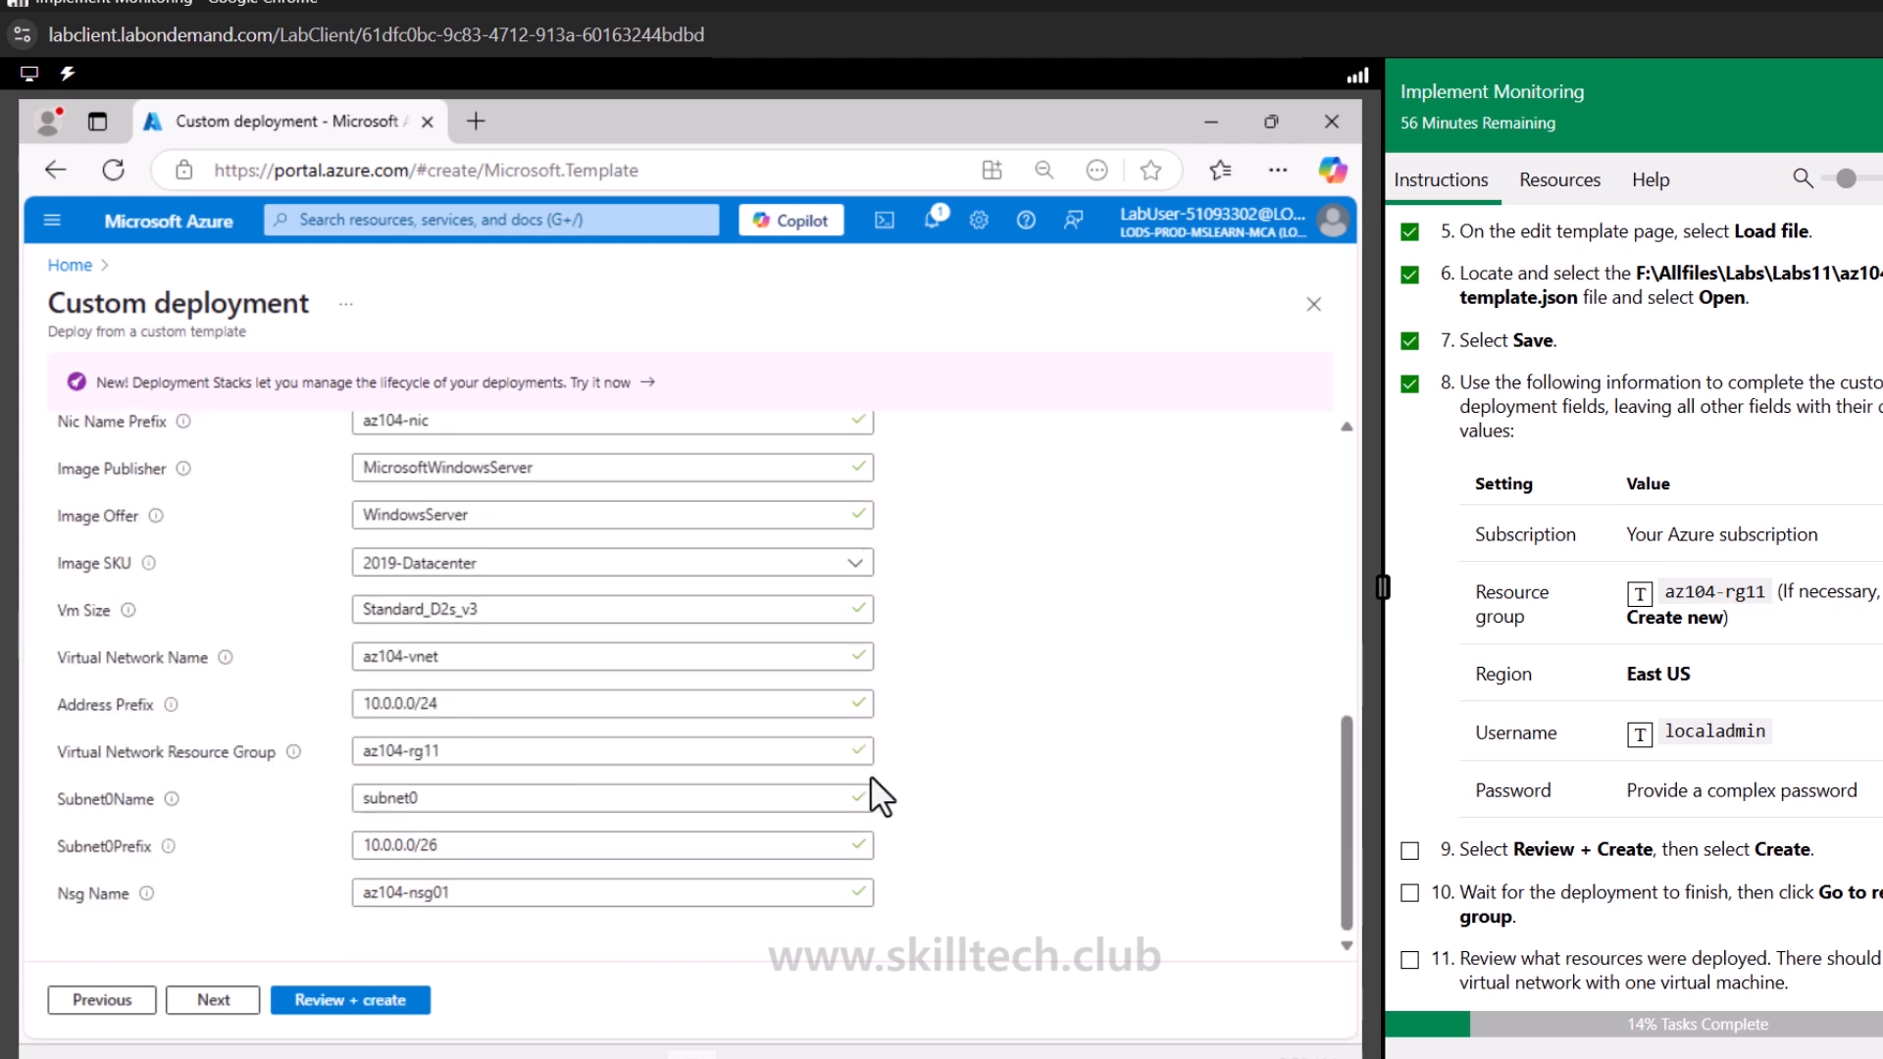
{"action": "left_click", "coordinate": [331, 1001]}
{"action": "left_click", "coordinate": [1084, 515]}
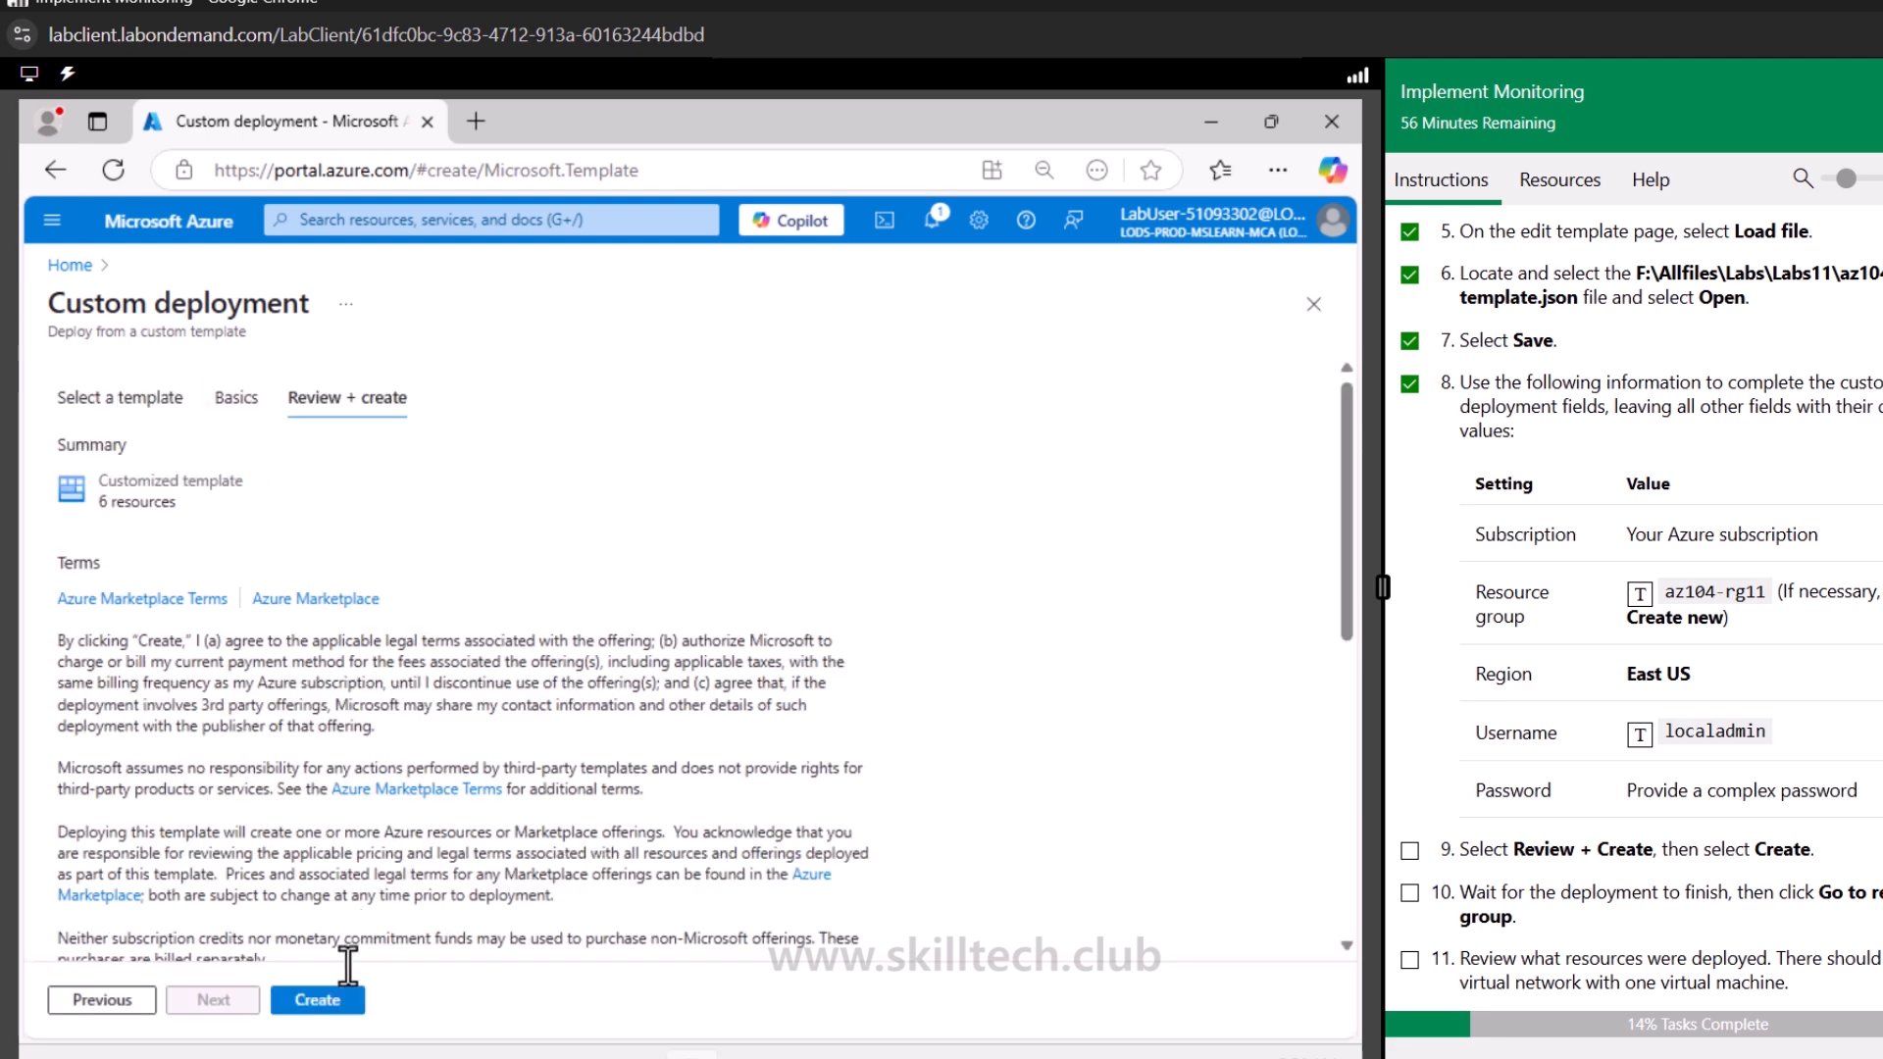
{"action": "left_click", "coordinate": [312, 999]}
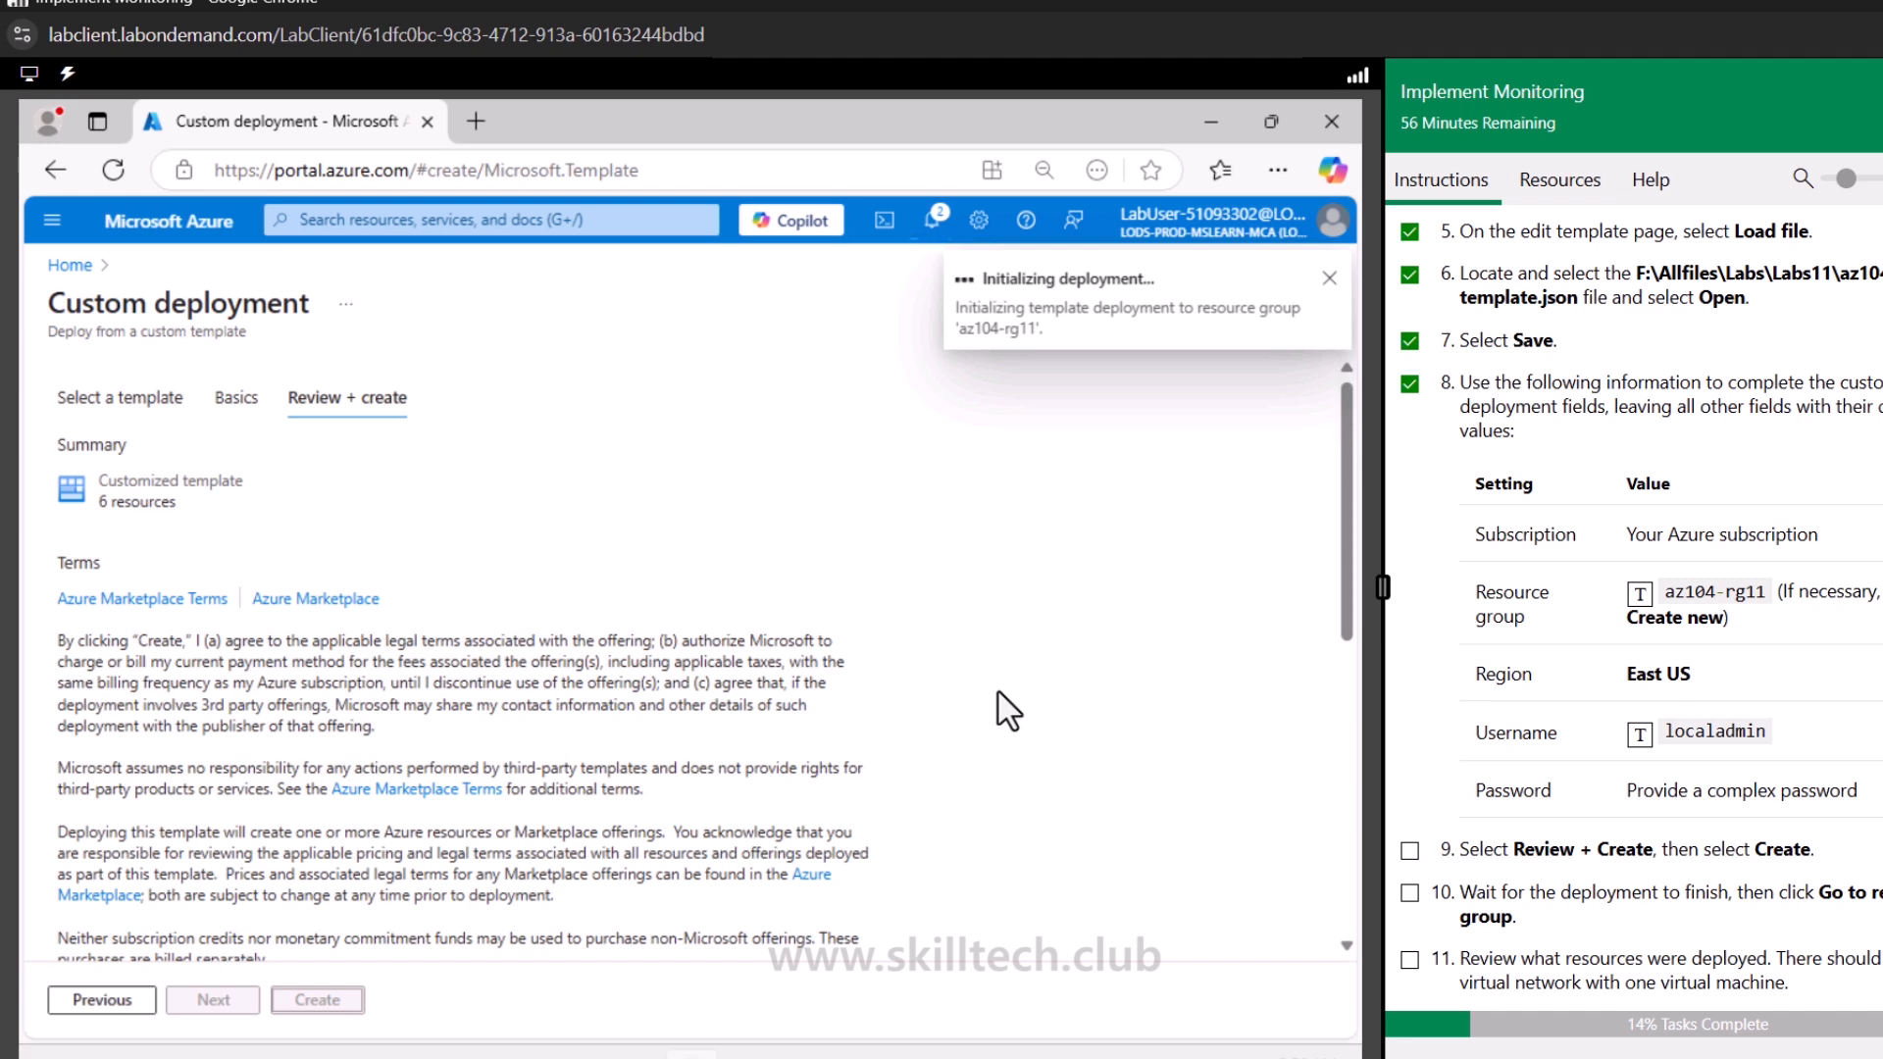
Open the deployed az104-rg11 resource group from the notifications and review its resources
{"action": "left_click", "coordinate": [931, 219]}
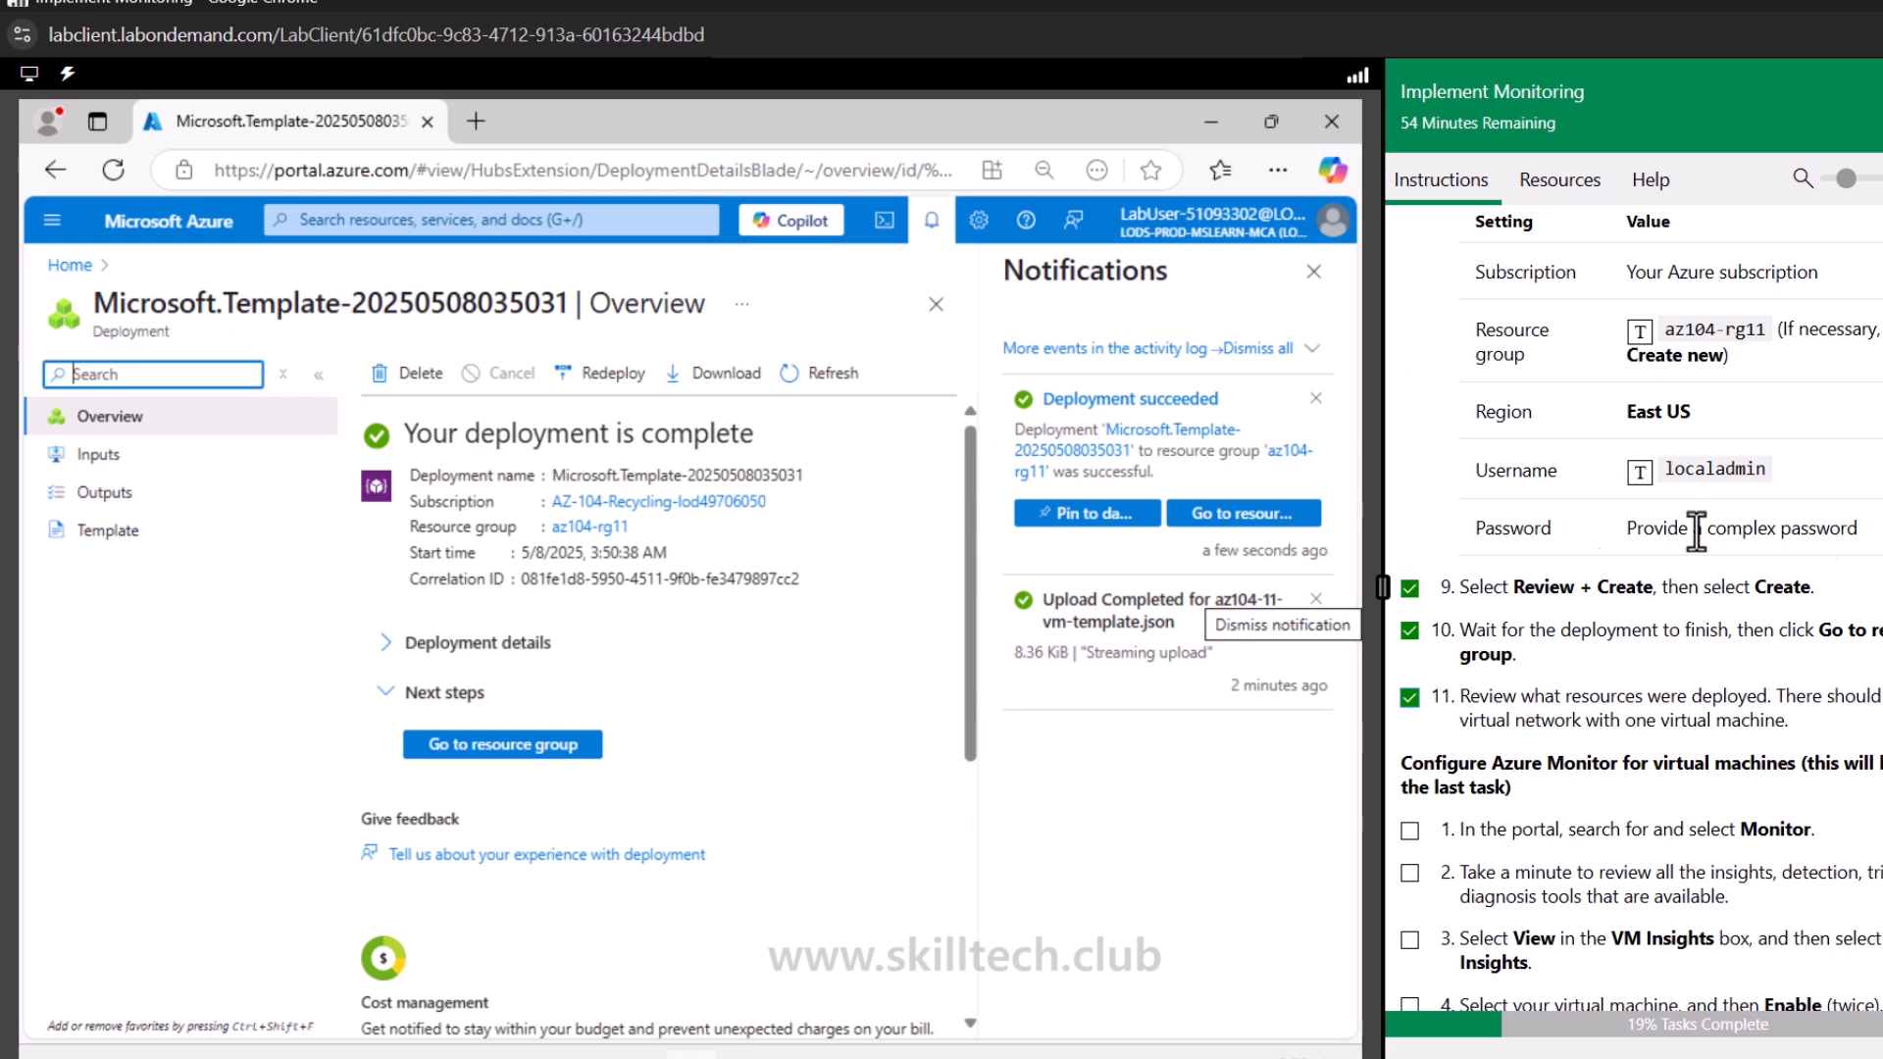
{"action": "left_click", "coordinate": [551, 745]}
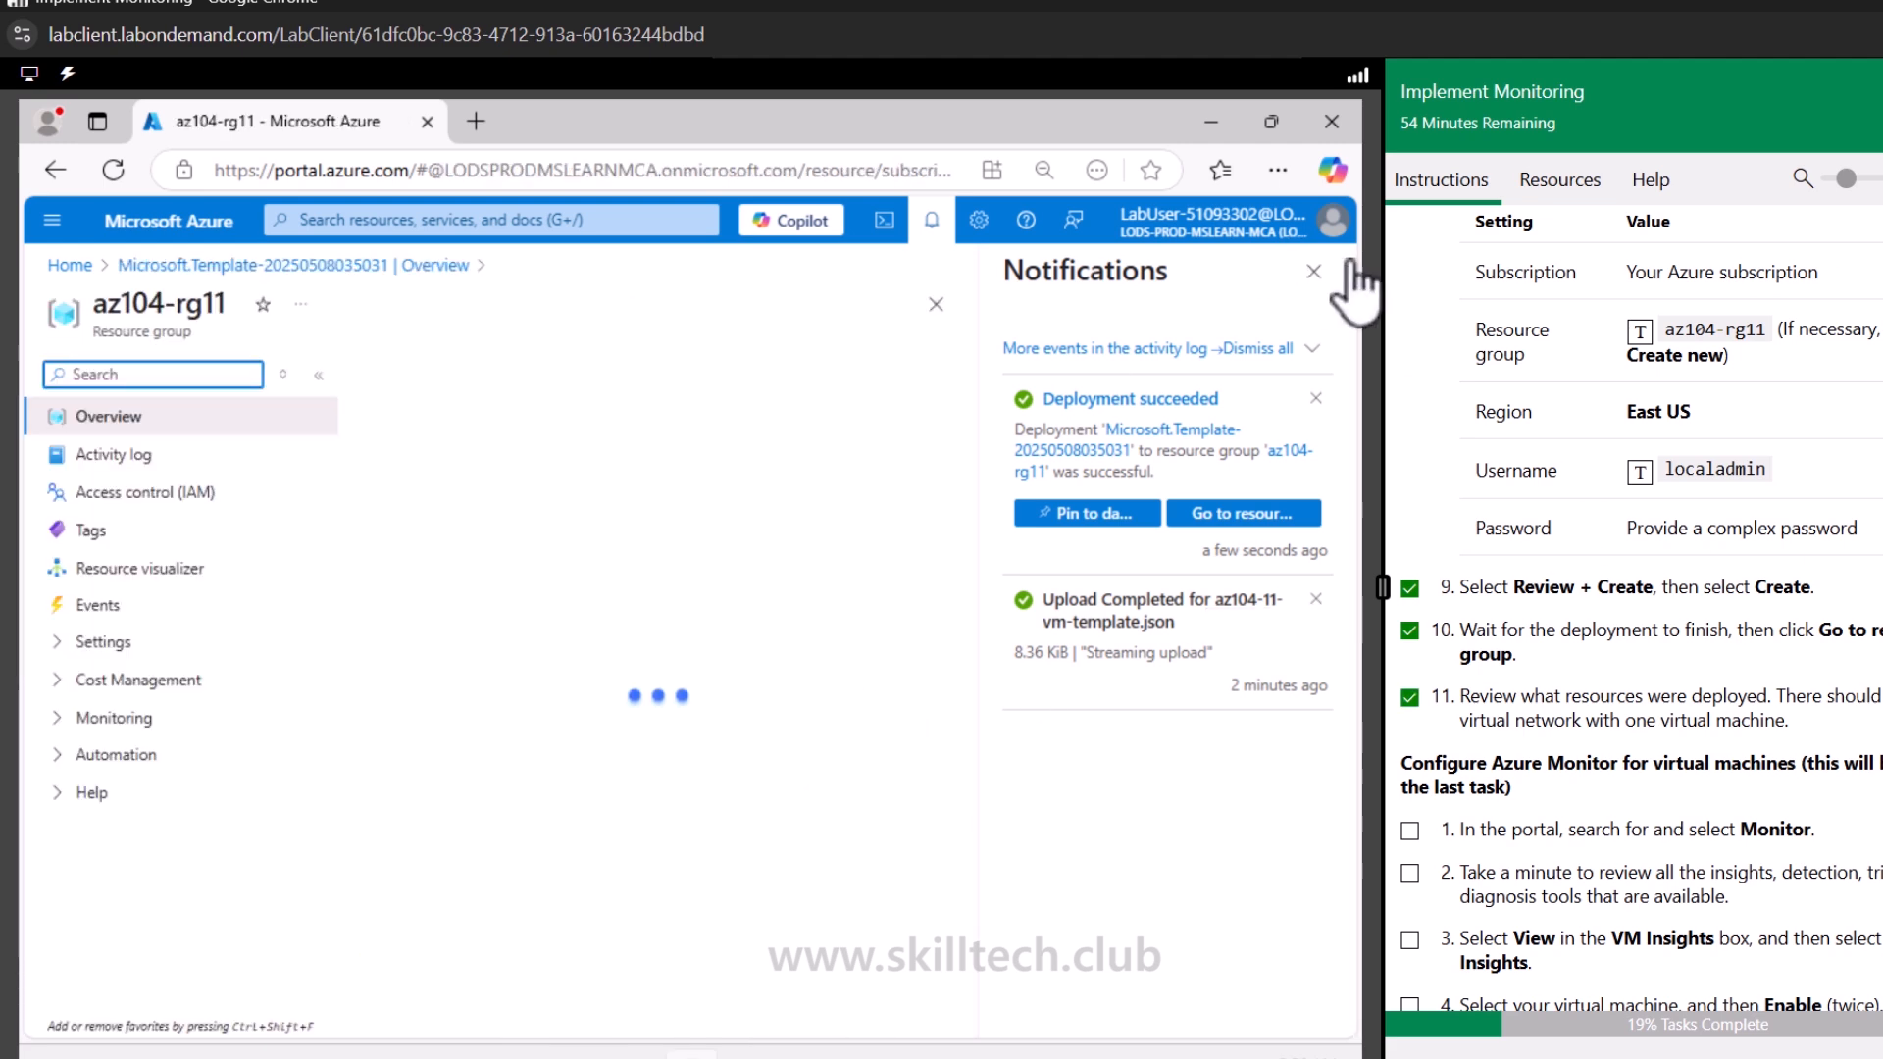
{"action": "left_click", "coordinate": [1314, 271]}
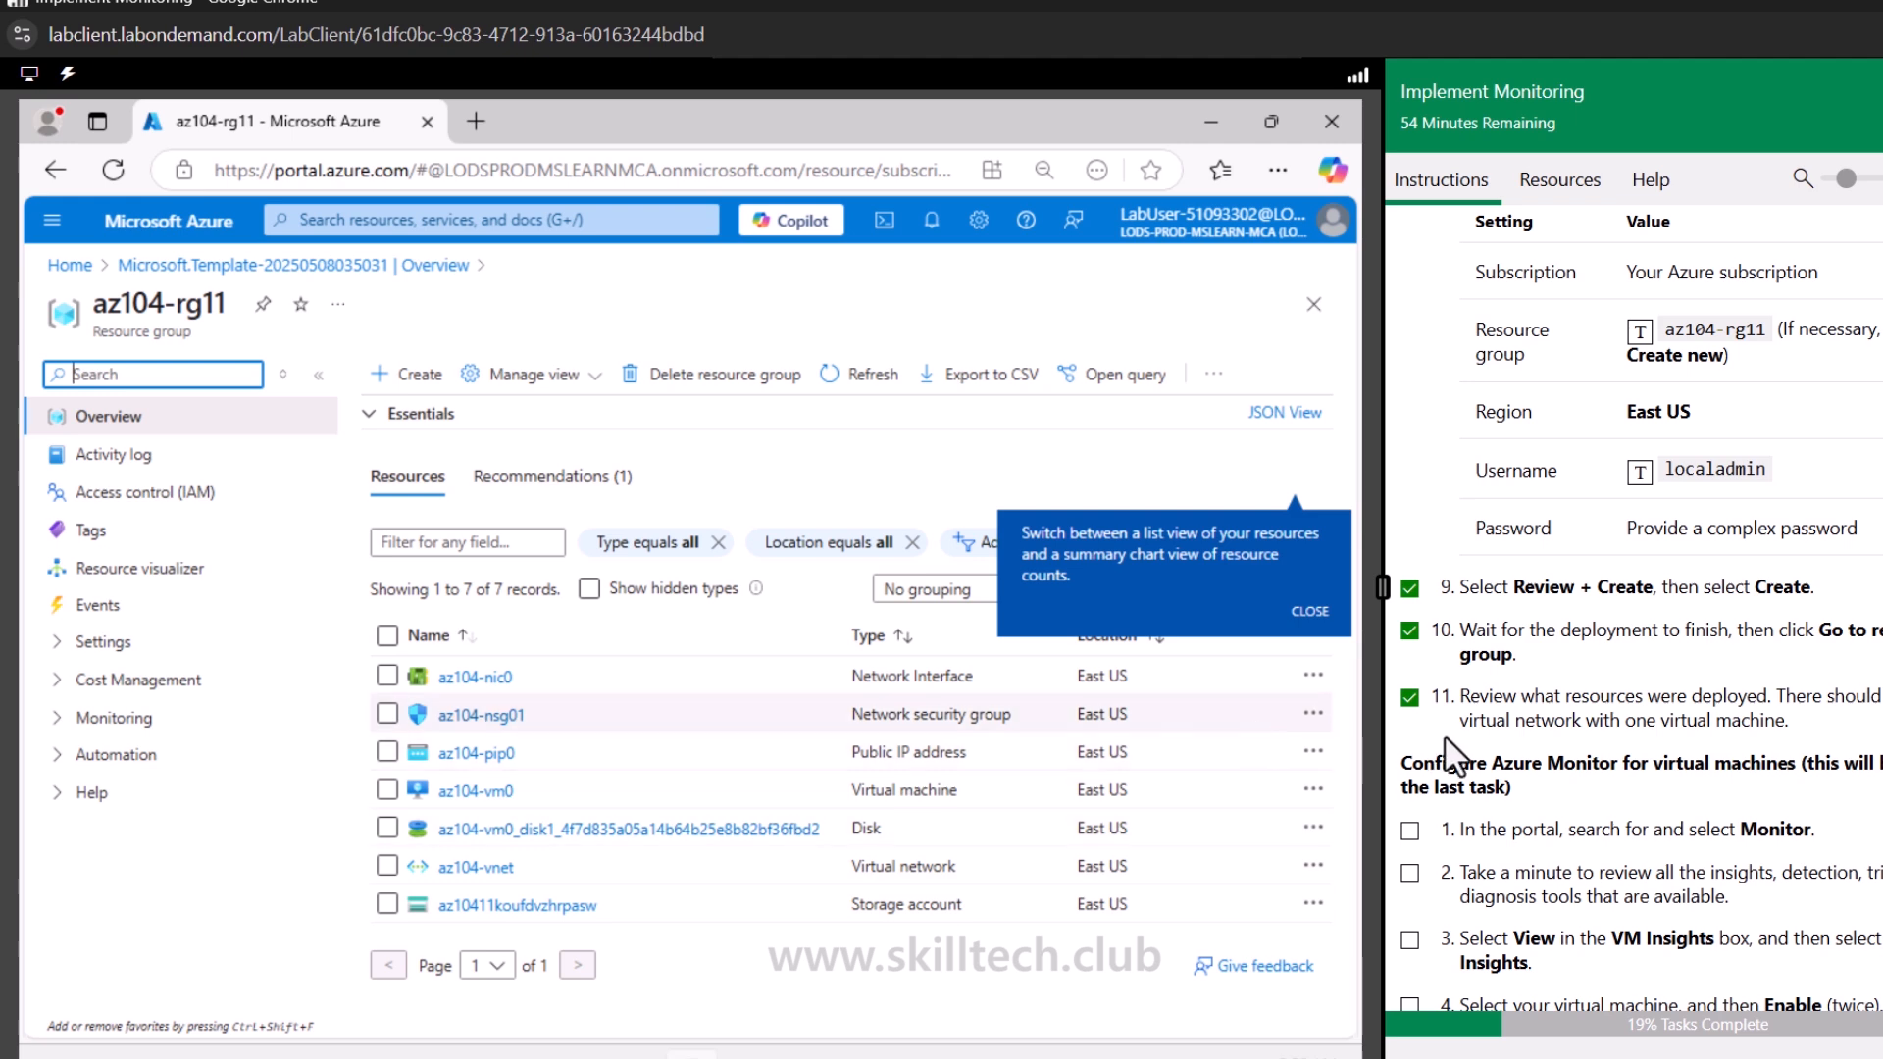
{"action": "scroll", "coordinate": [1451, 755], "scroll_direction": "down", "scroll_amount": 3}
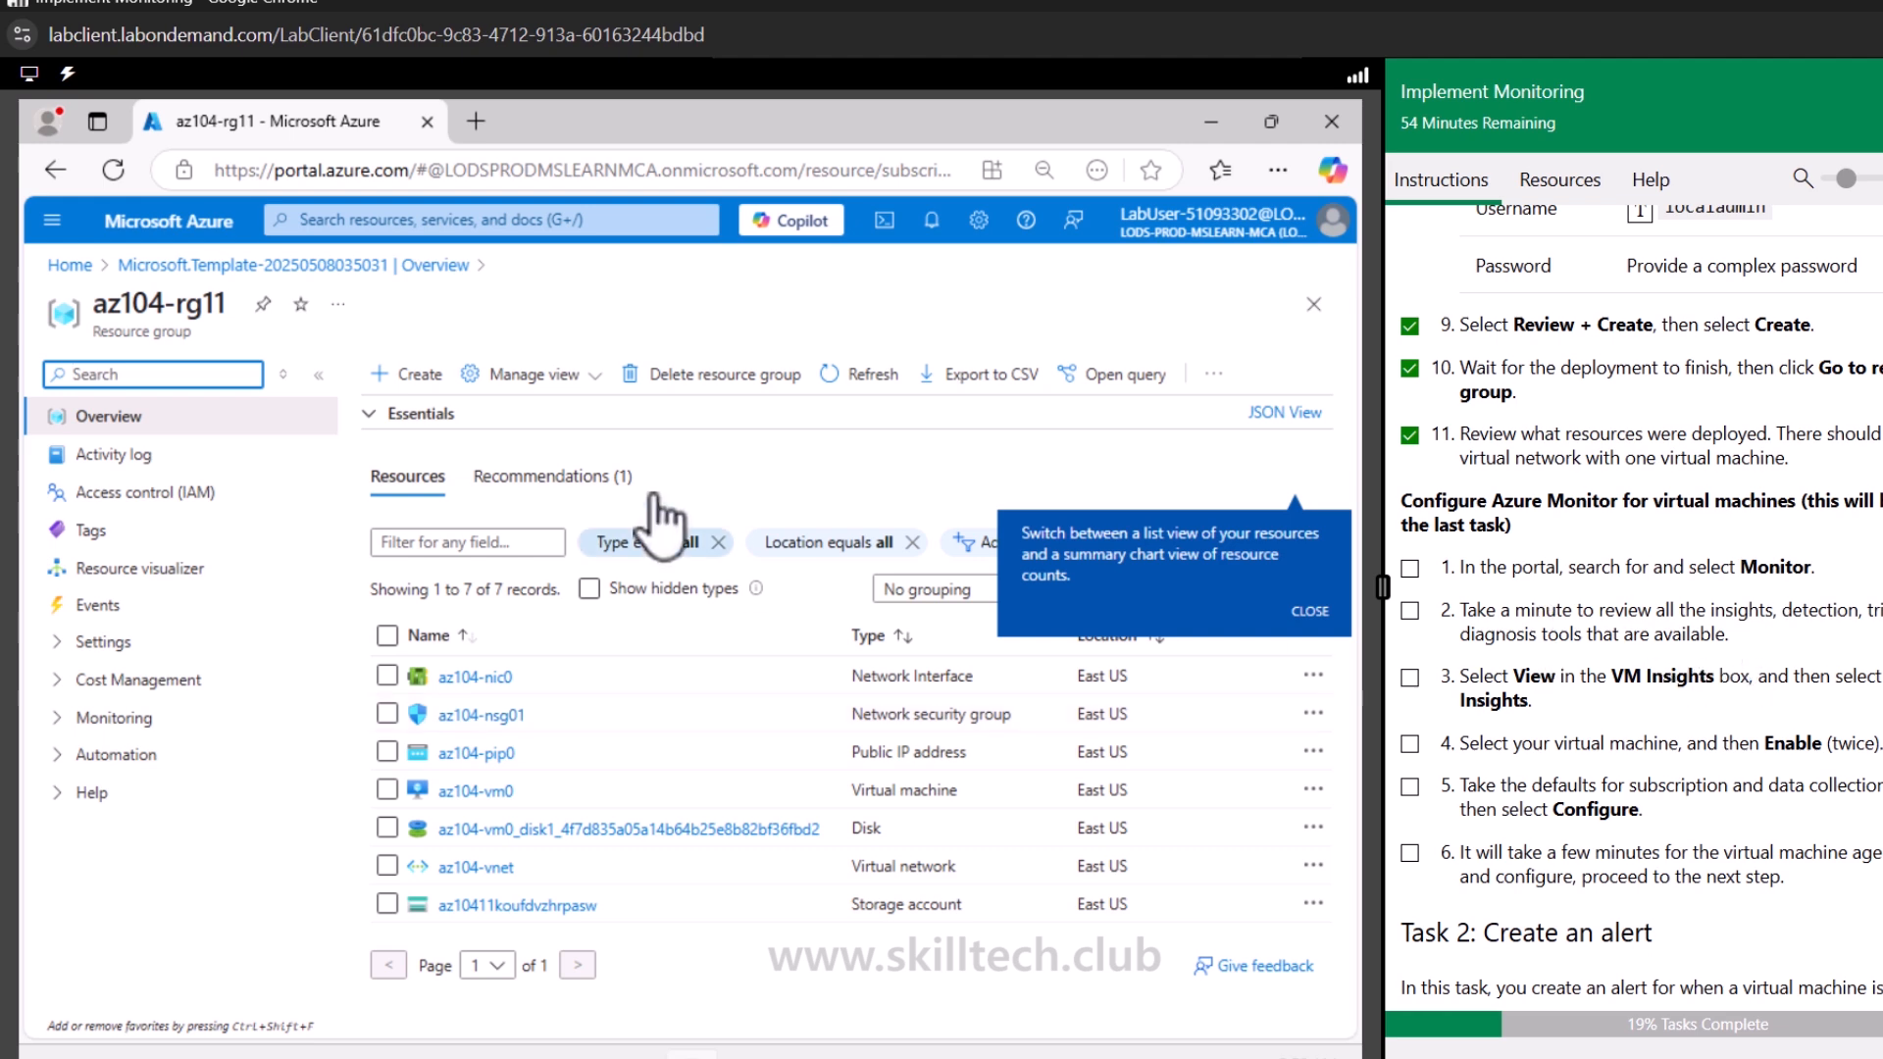
In Monitor's VM Insights, enable monitoring for az104-vm0 and configure it with the default subscription and data collection rule
{"action": "left_click", "coordinate": [52, 221]}
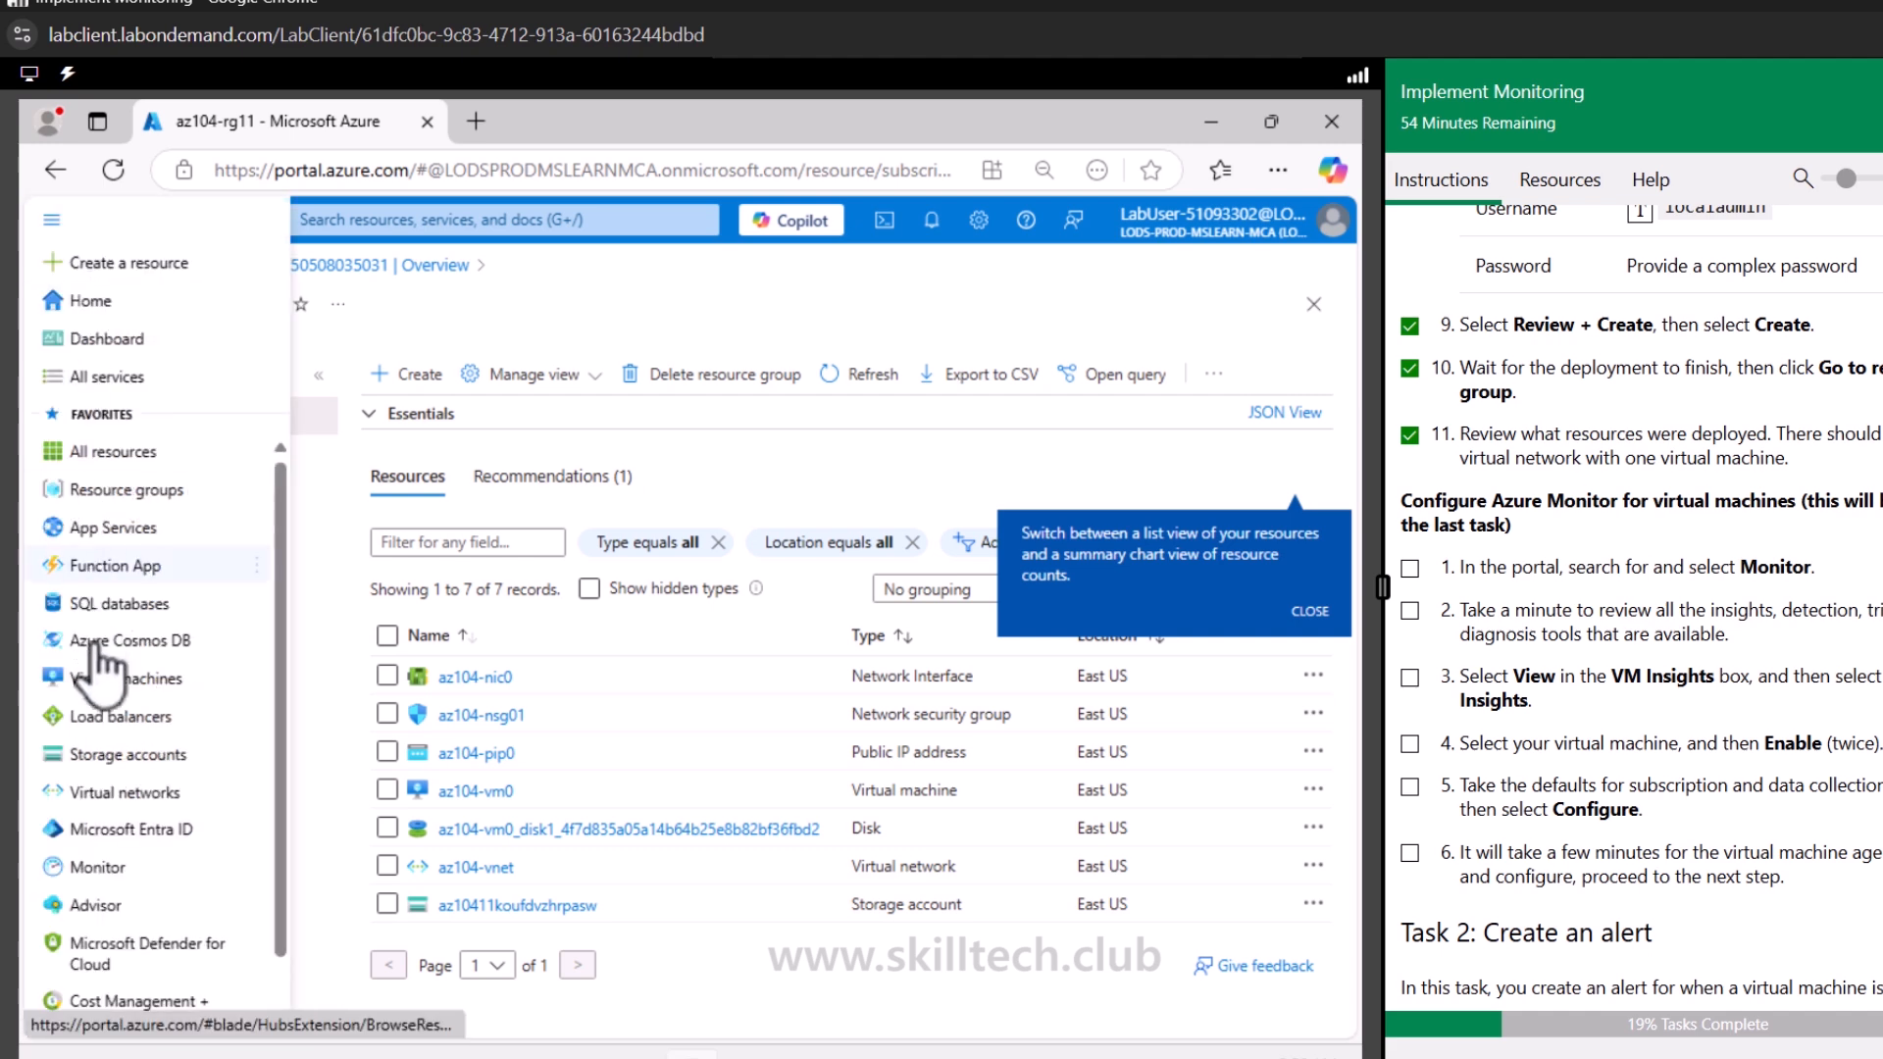
{"action": "left_click", "coordinate": [96, 868]}
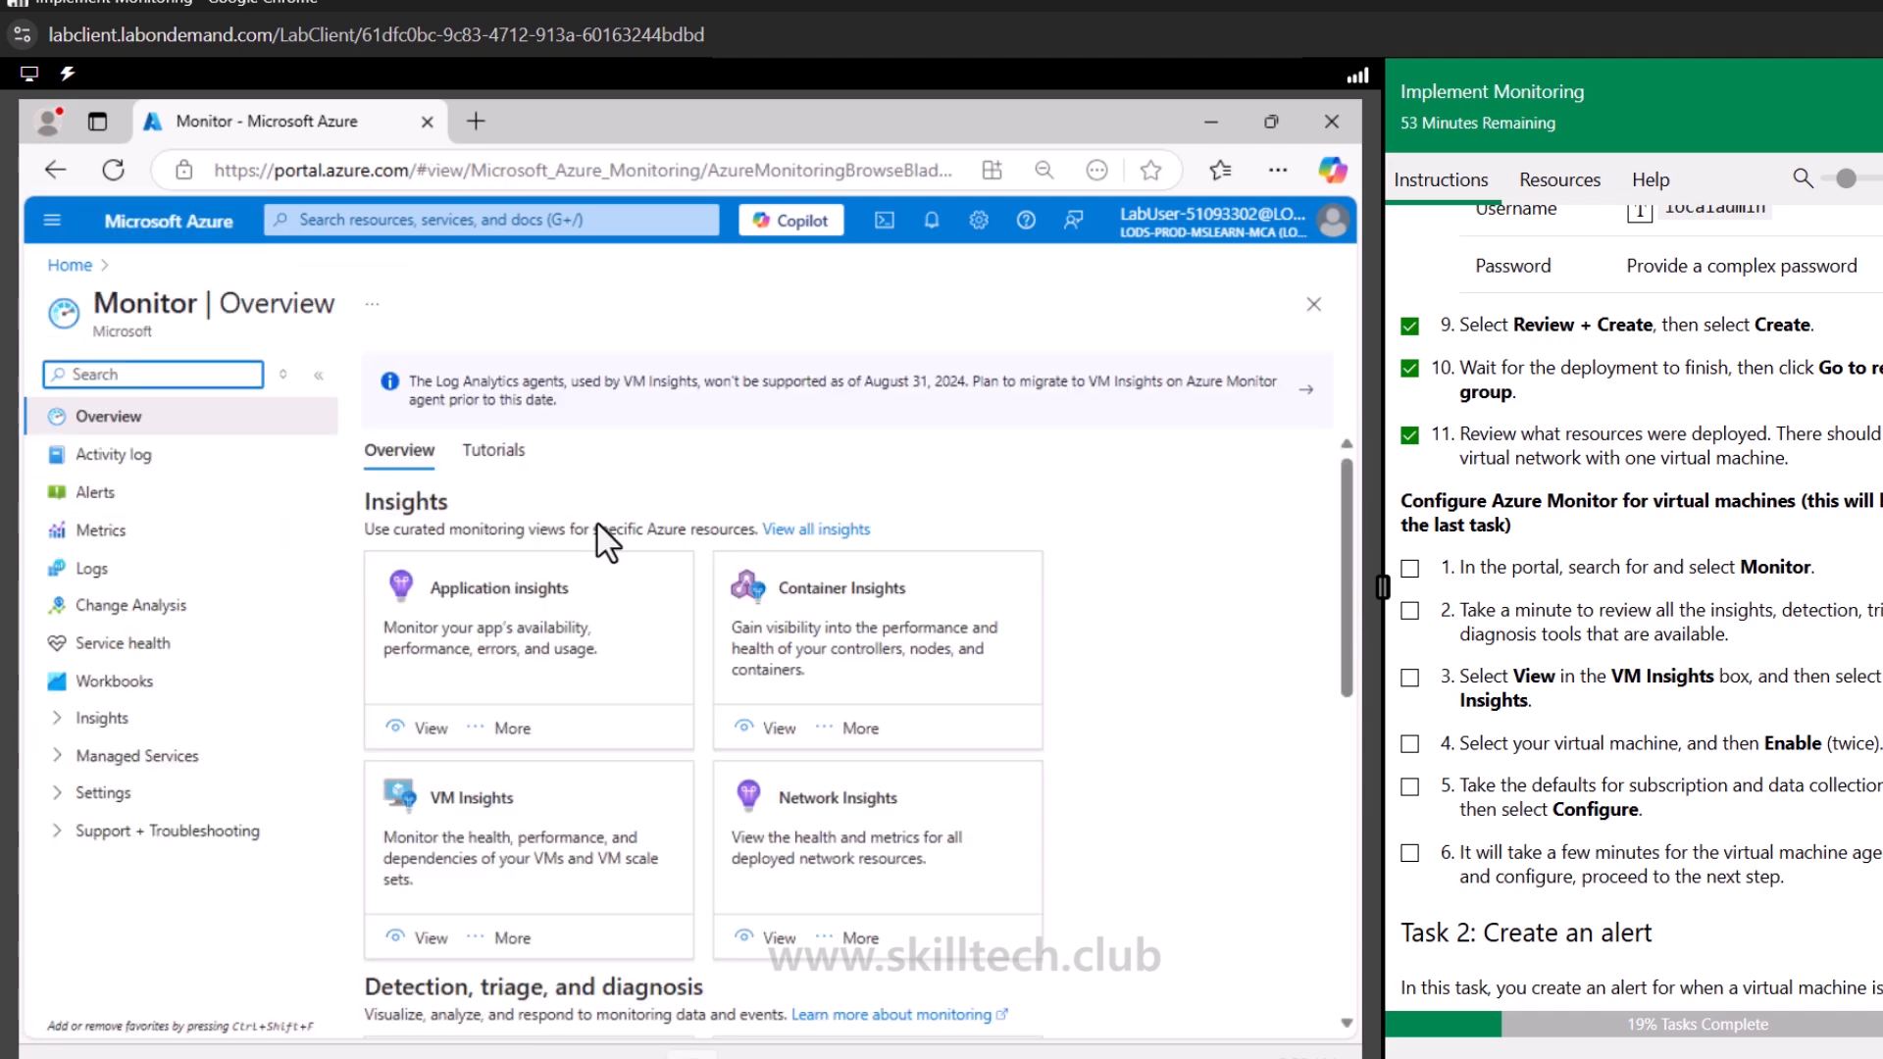
{"action": "left_click", "coordinate": [102, 717]}
{"action": "left_click", "coordinate": [157, 794]}
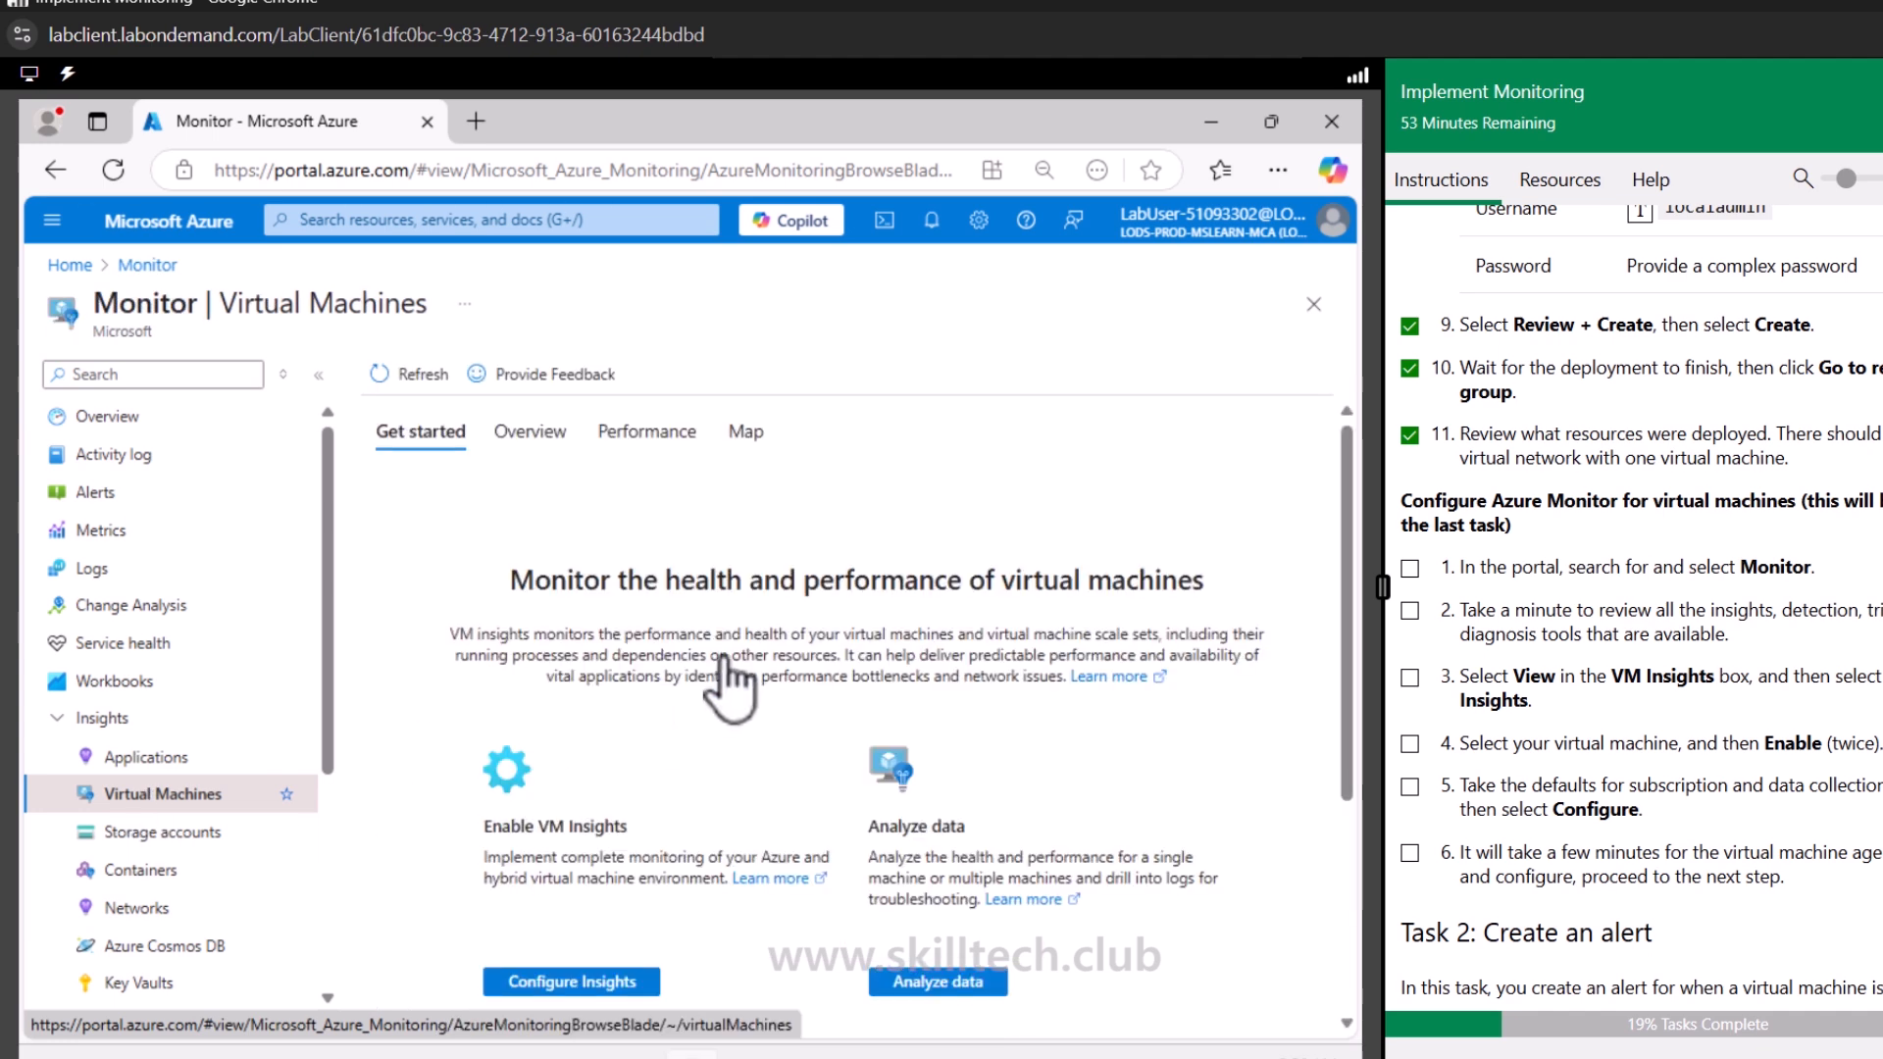
{"action": "scroll", "coordinate": [794, 632], "scroll_direction": "down", "scroll_amount": 3}
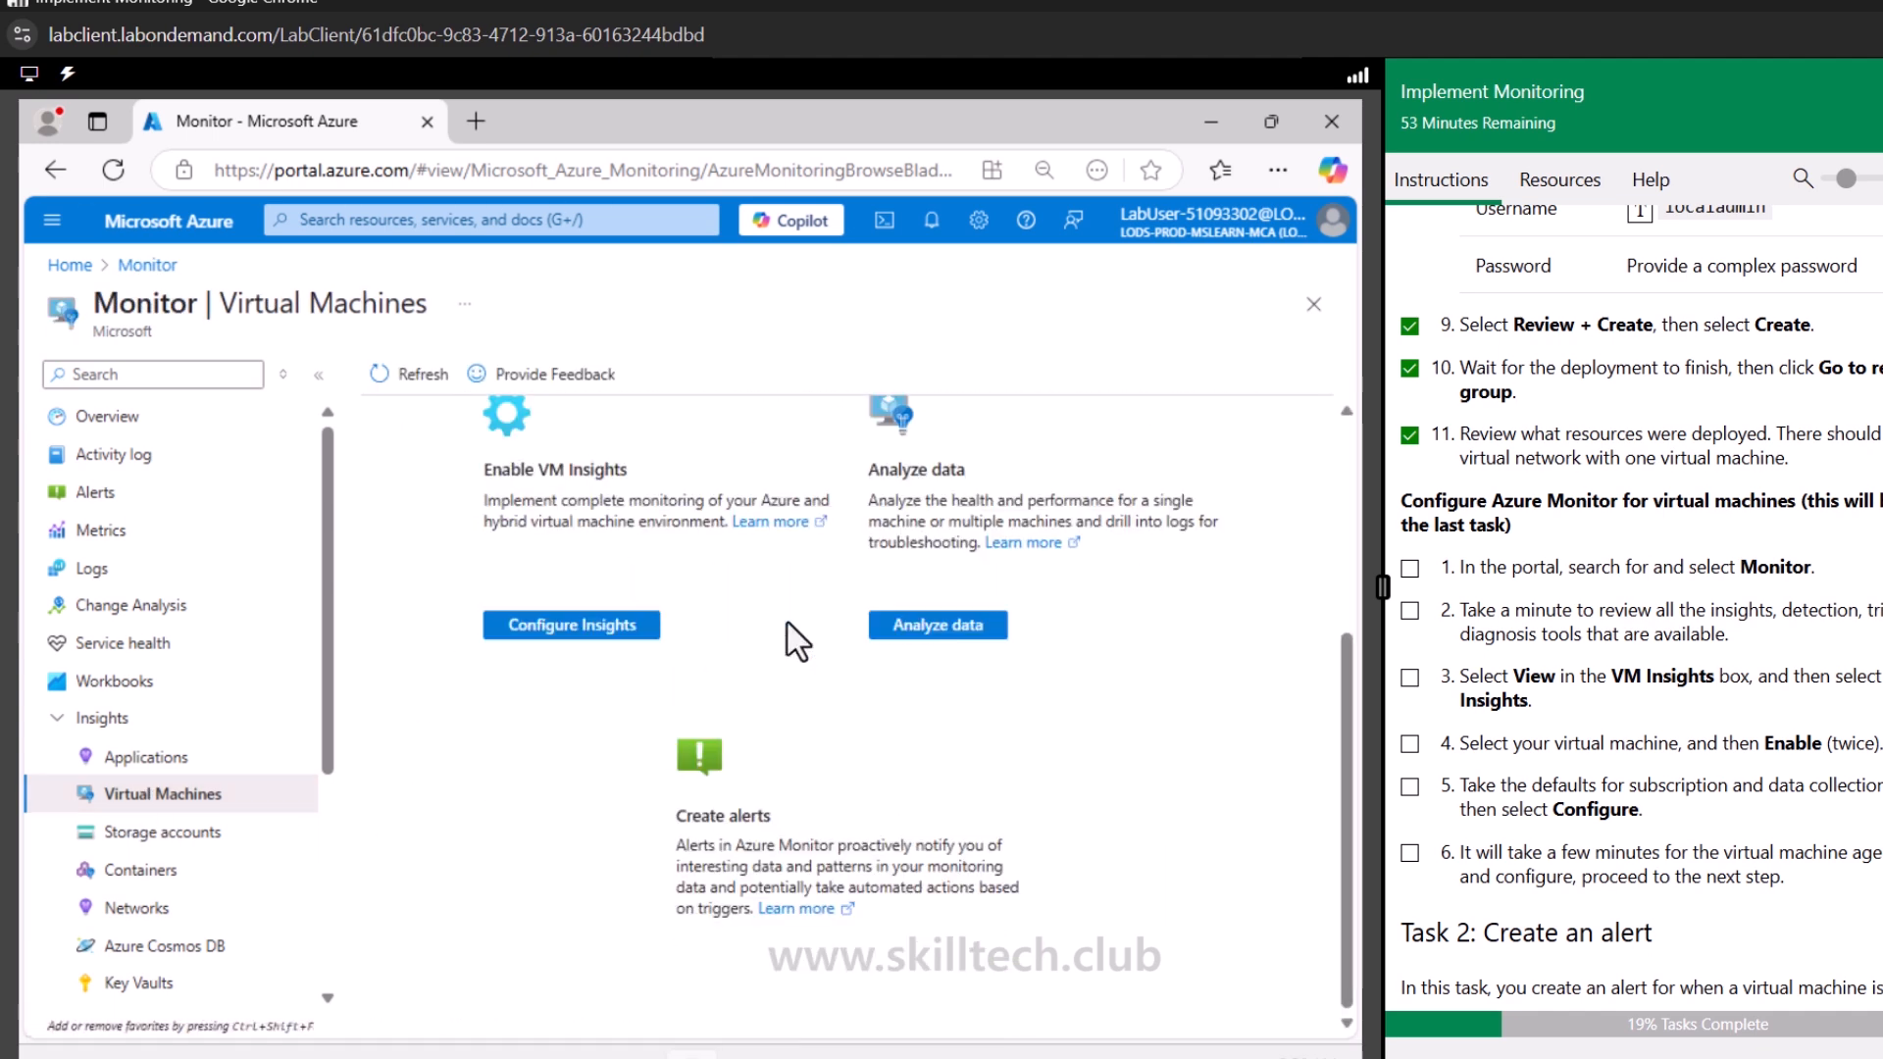
{"action": "left_click", "coordinate": [519, 633]}
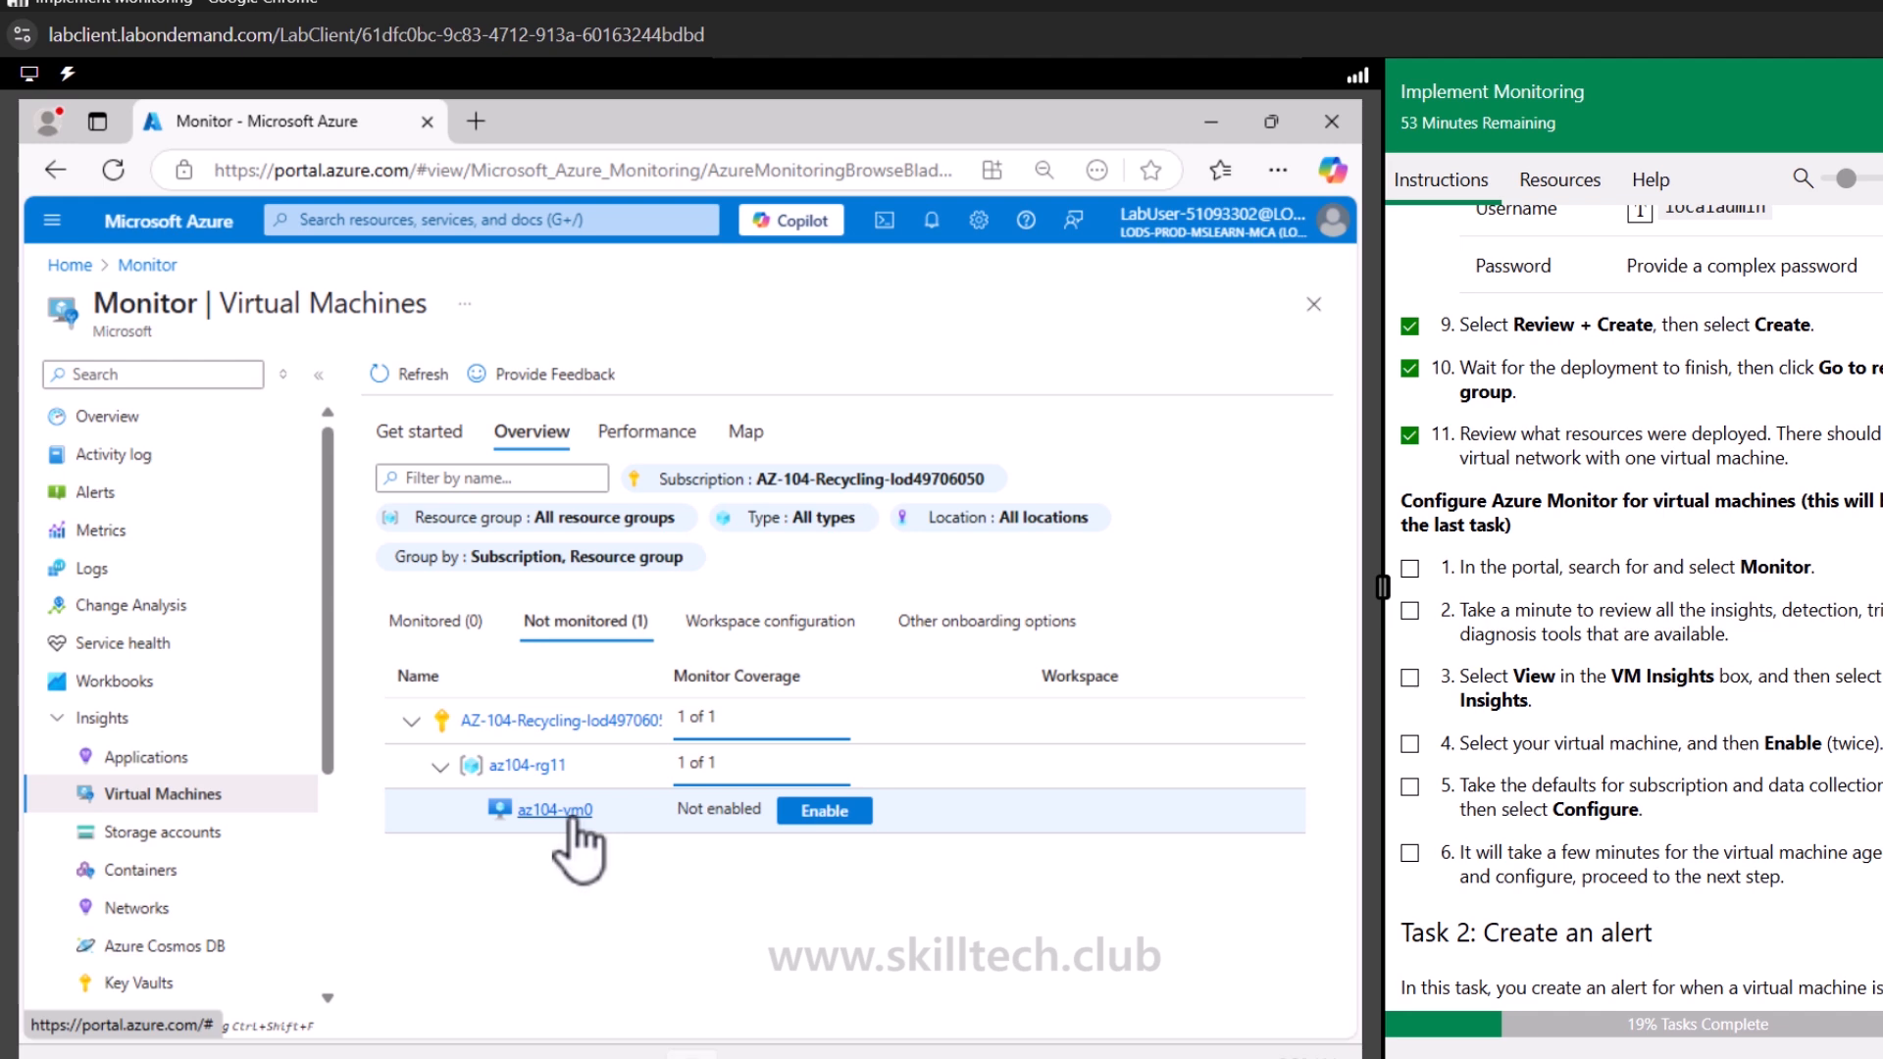
{"action": "left_click", "coordinate": [825, 812]}
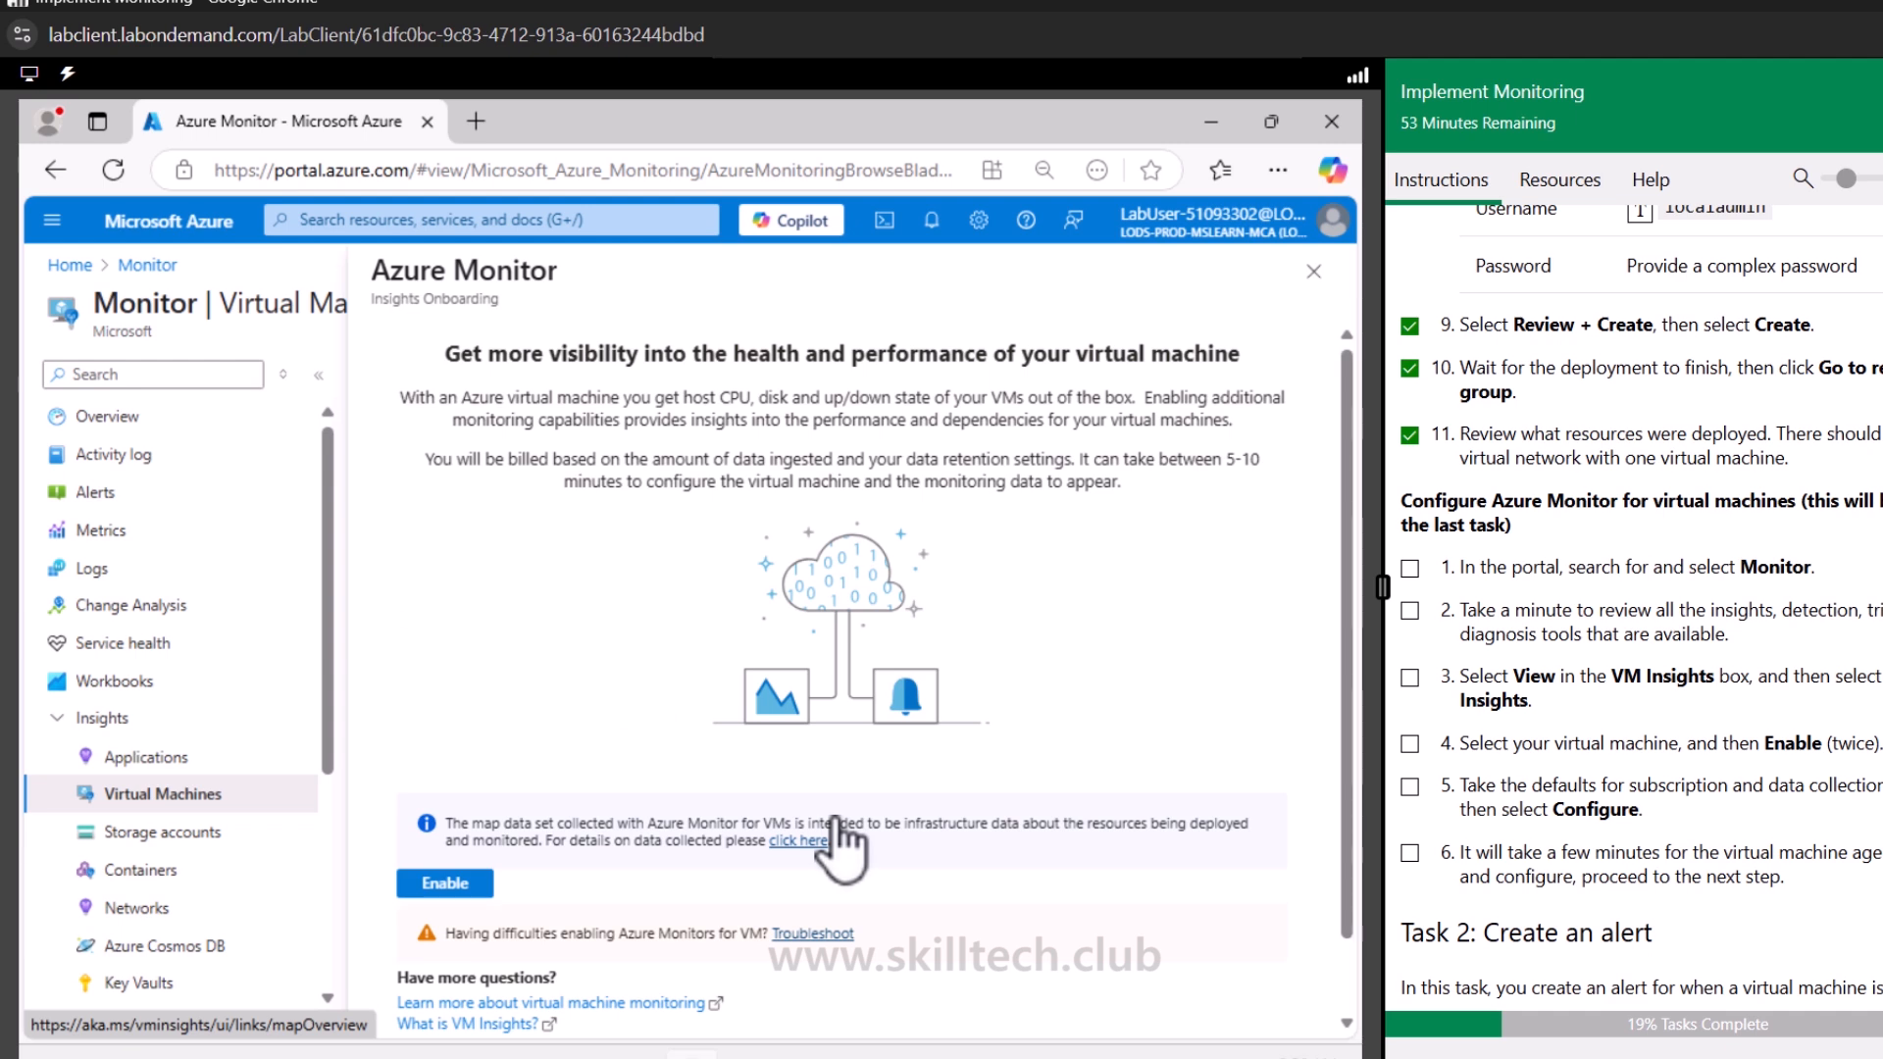
{"action": "left_click", "coordinate": [479, 885]}
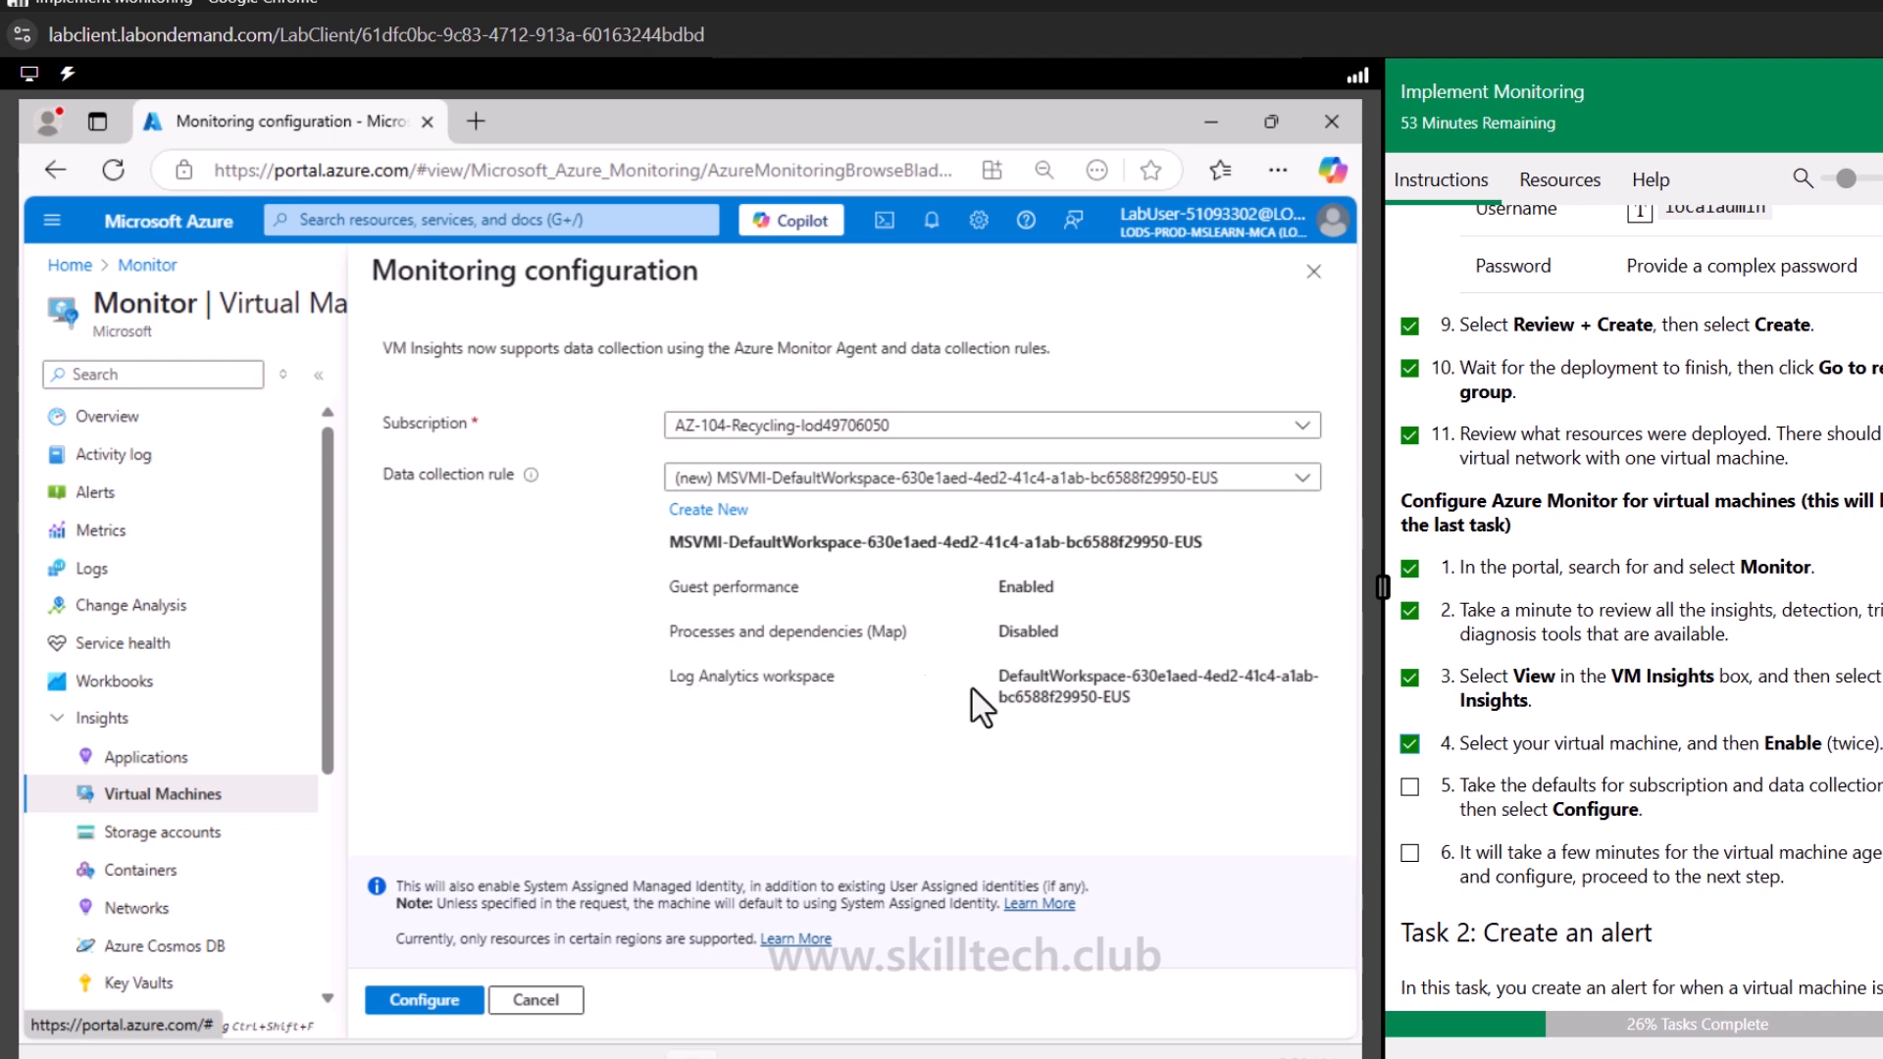
{"action": "triple_click", "coordinate": [1147, 693]}
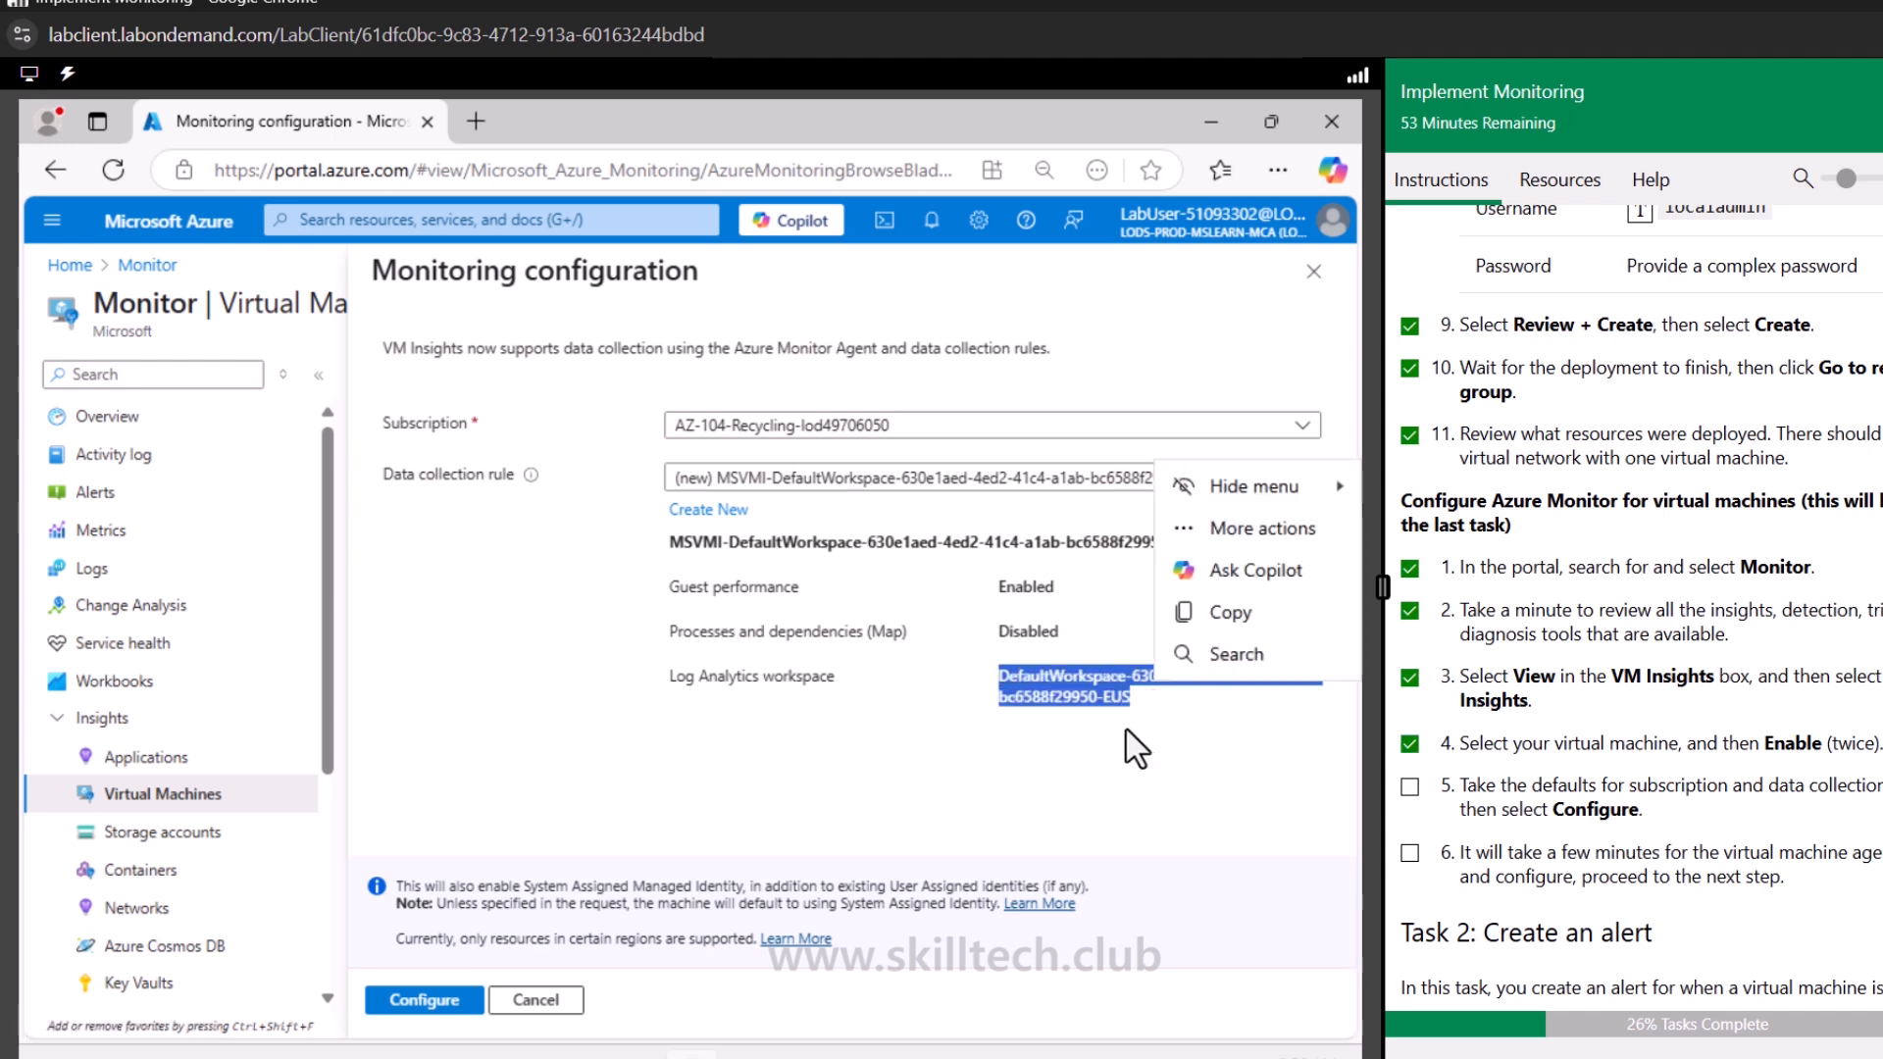
{"action": "left_click", "coordinate": [833, 740]}
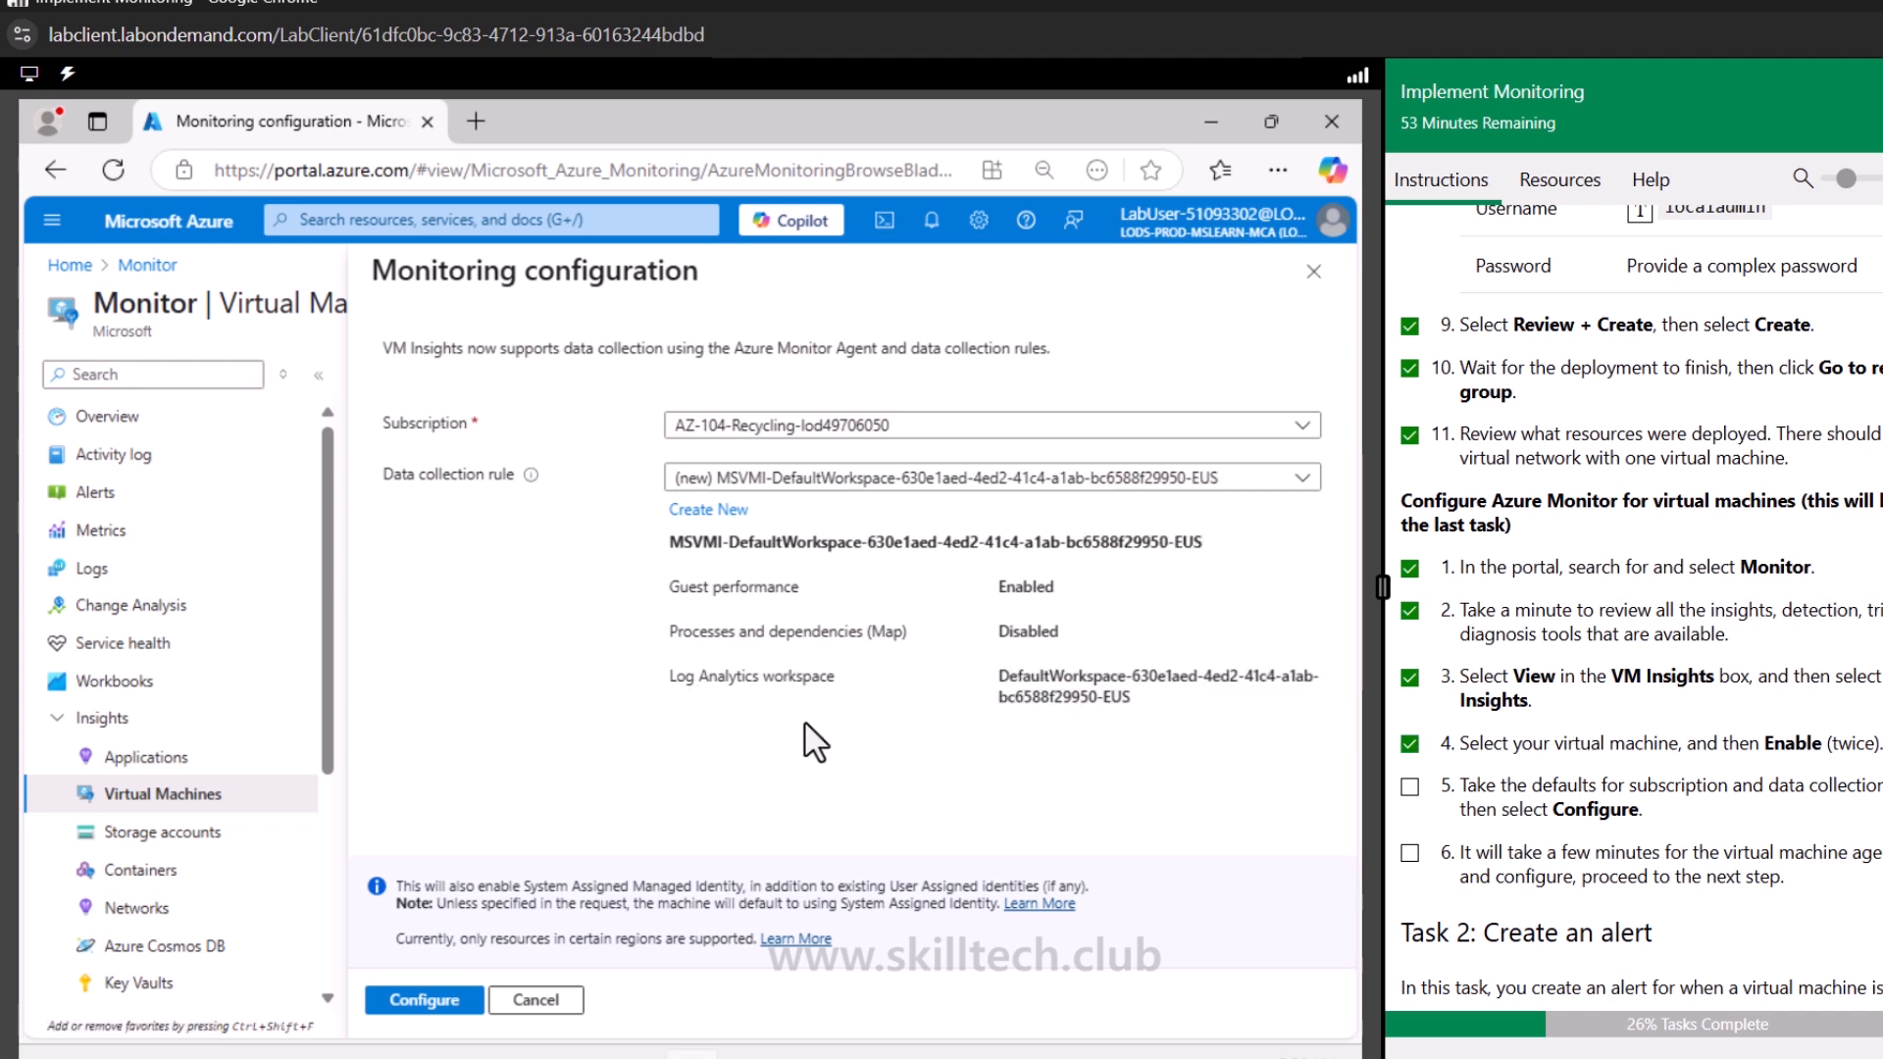
{"action": "left_click", "coordinate": [433, 1001]}
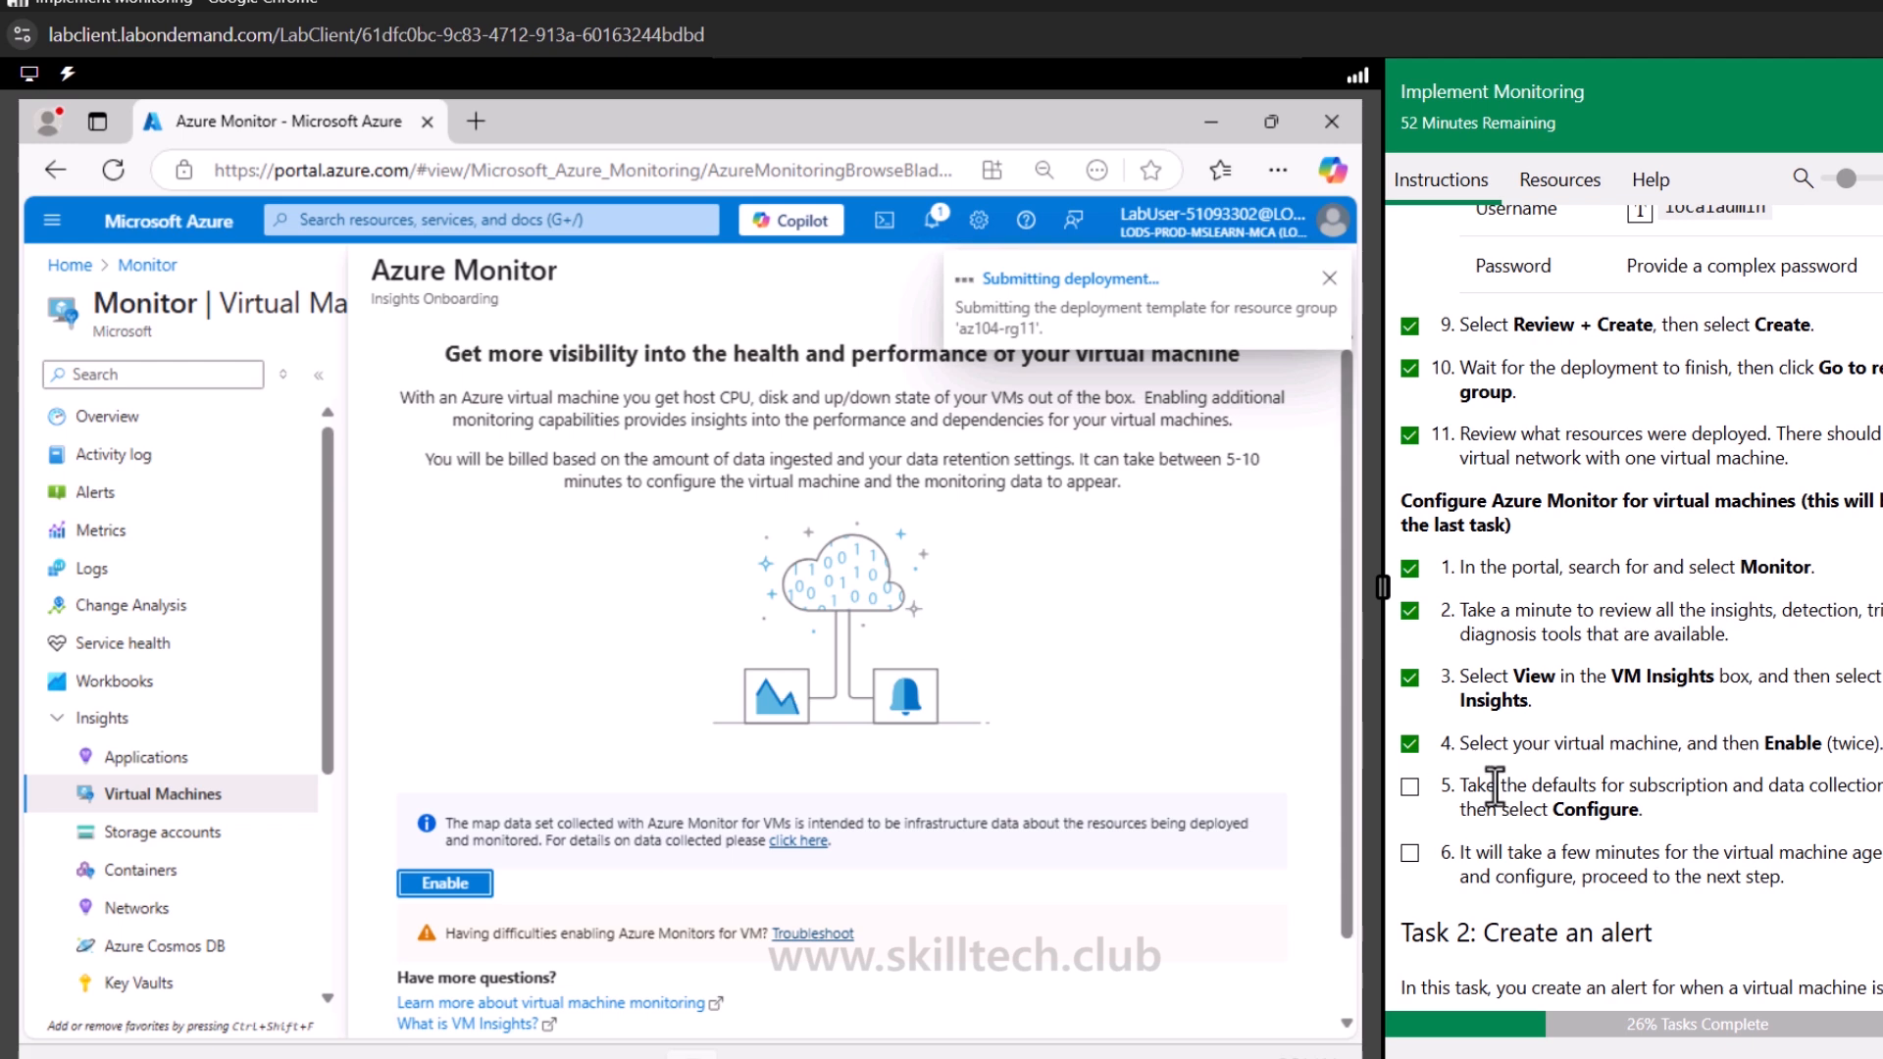
Check the monitoring deployment notification, close the onboarding pane and open Monitor's Alerts page
{"action": "left_click", "coordinate": [931, 235]}
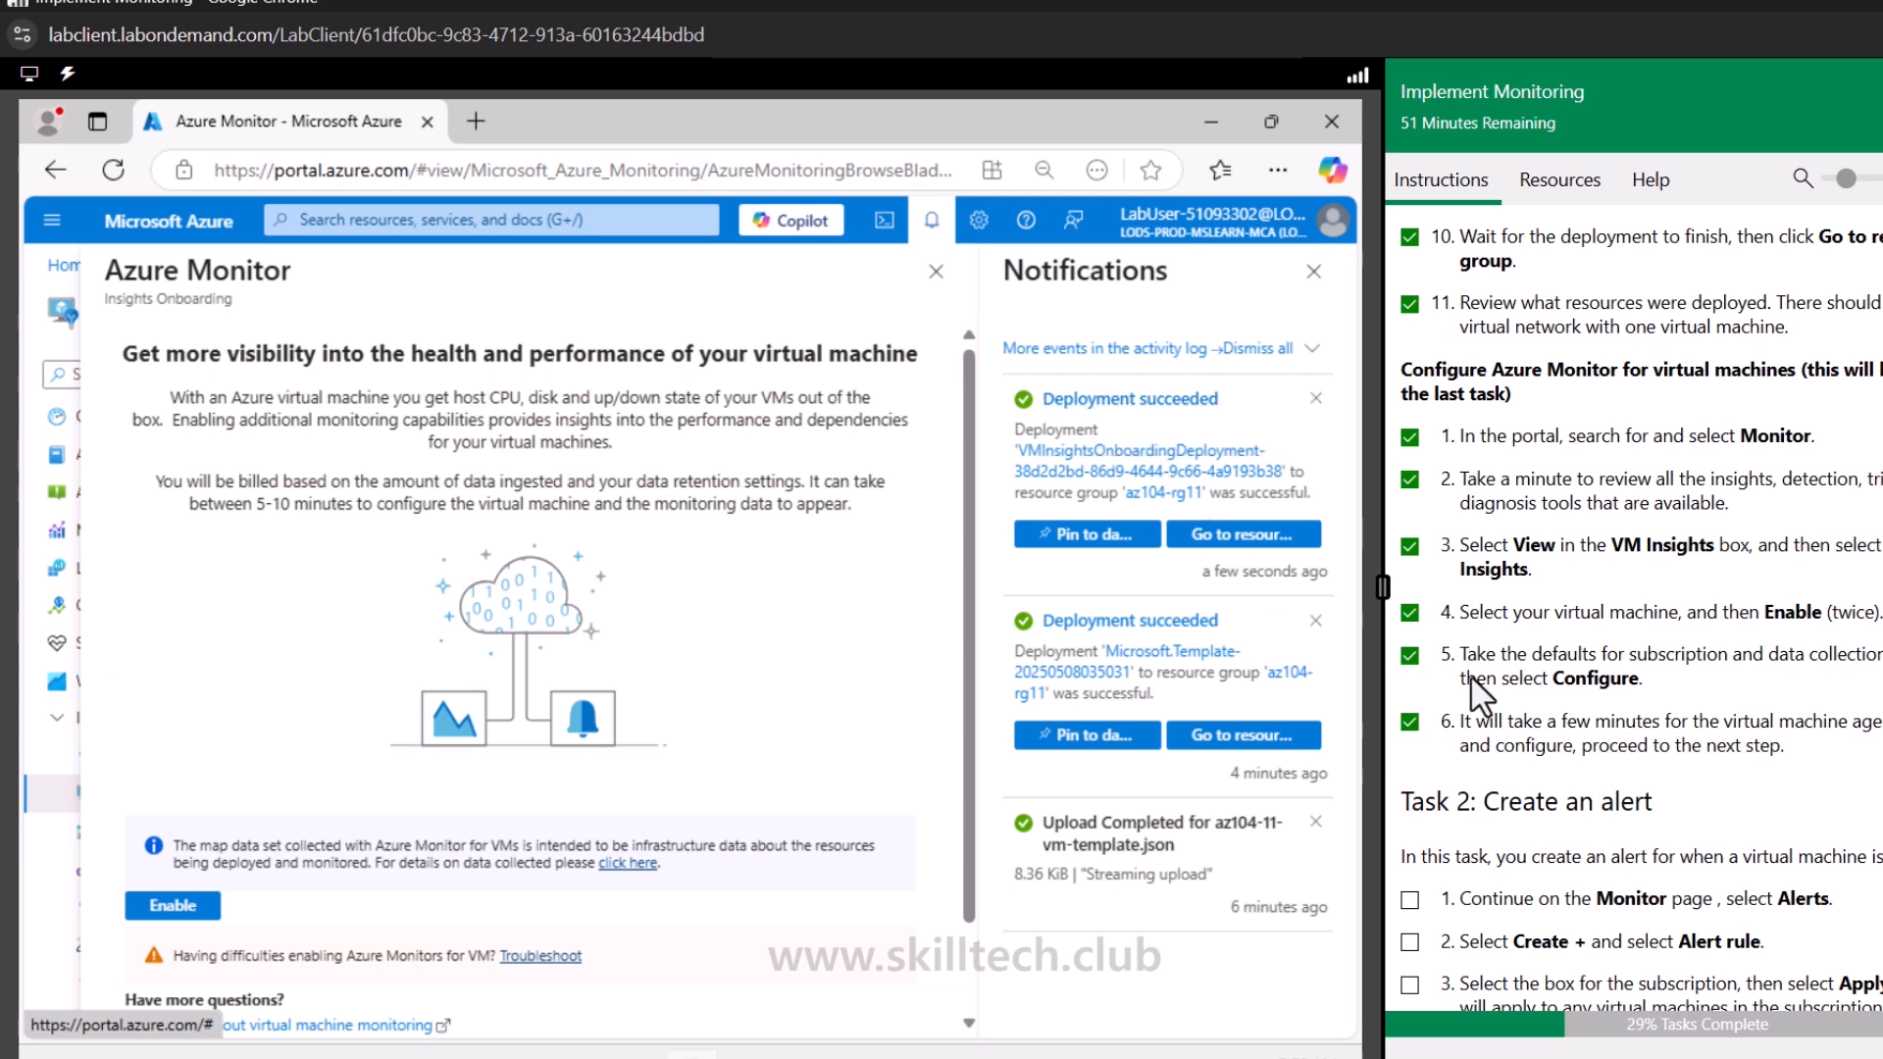
{"action": "scroll", "coordinate": [1509, 686], "scroll_direction": "down", "scroll_amount": 1}
{"action": "scroll", "coordinate": [1509, 687], "scroll_direction": "down", "scroll_amount": 1}
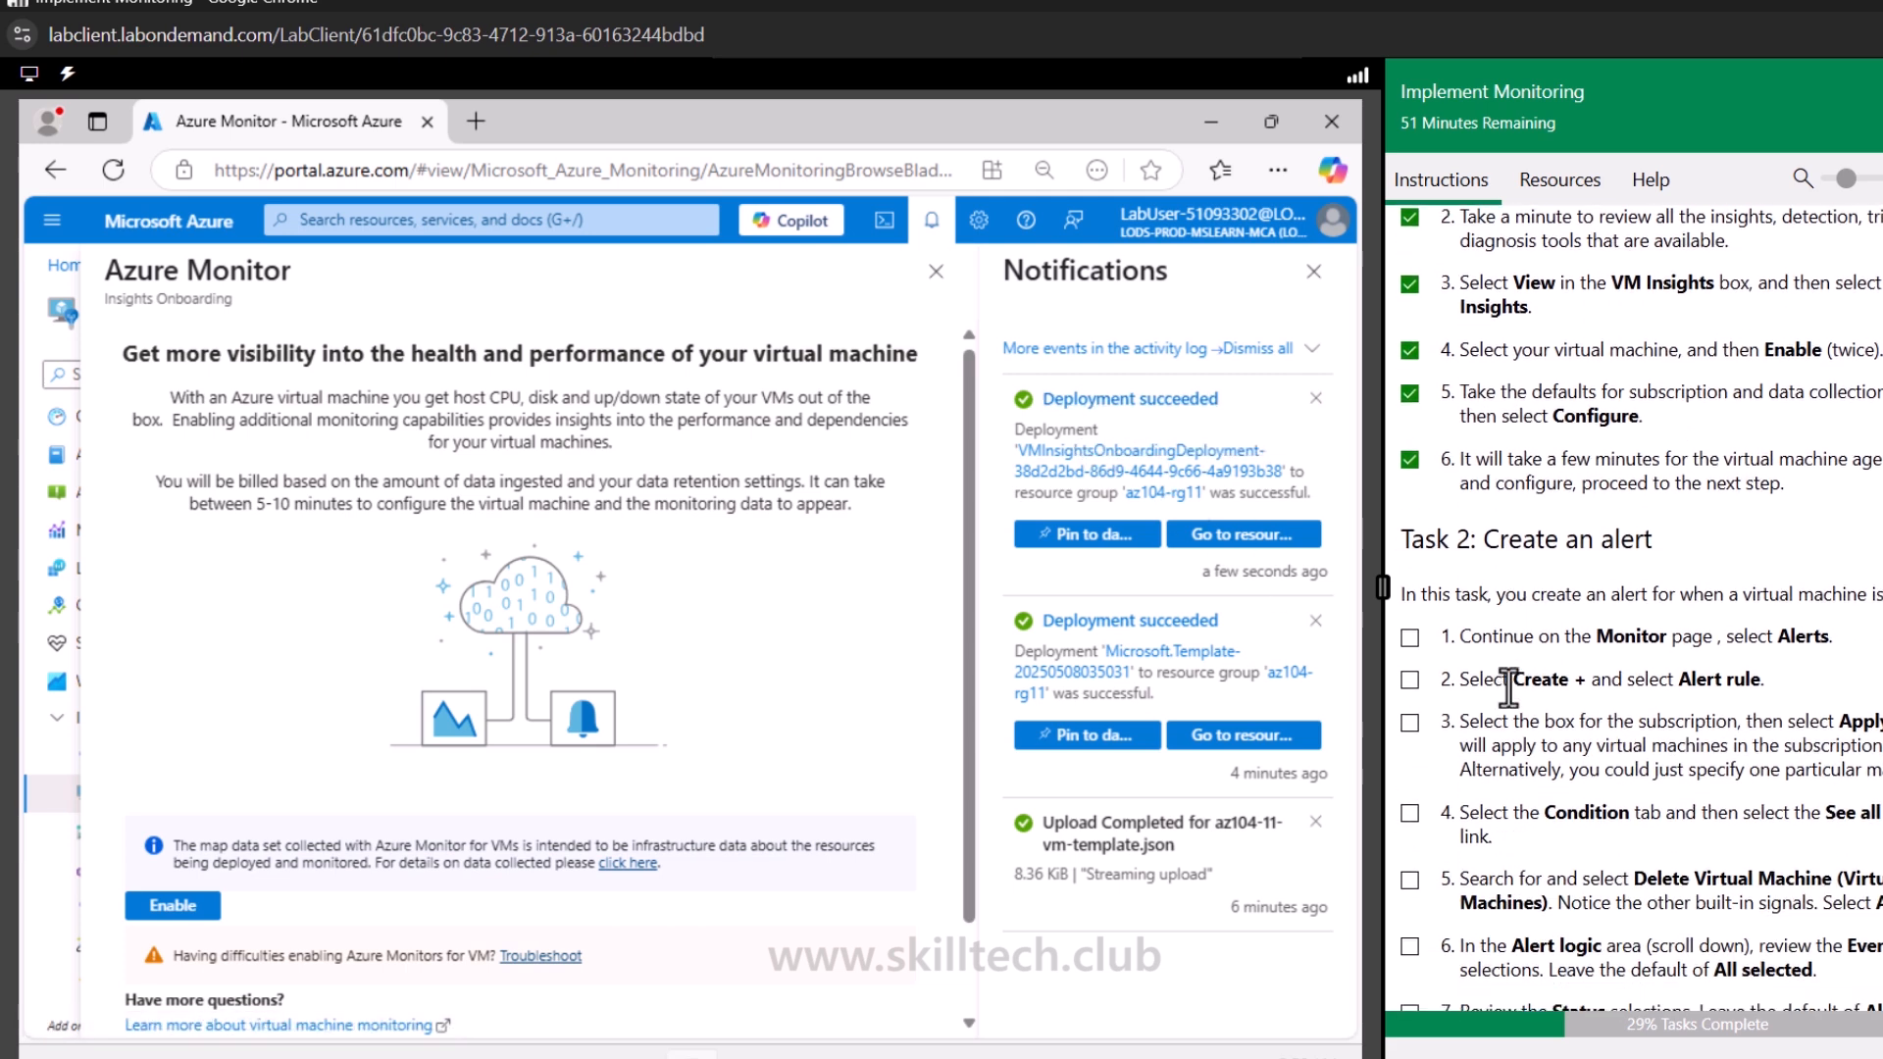
{"action": "left_click", "coordinate": [936, 272]}
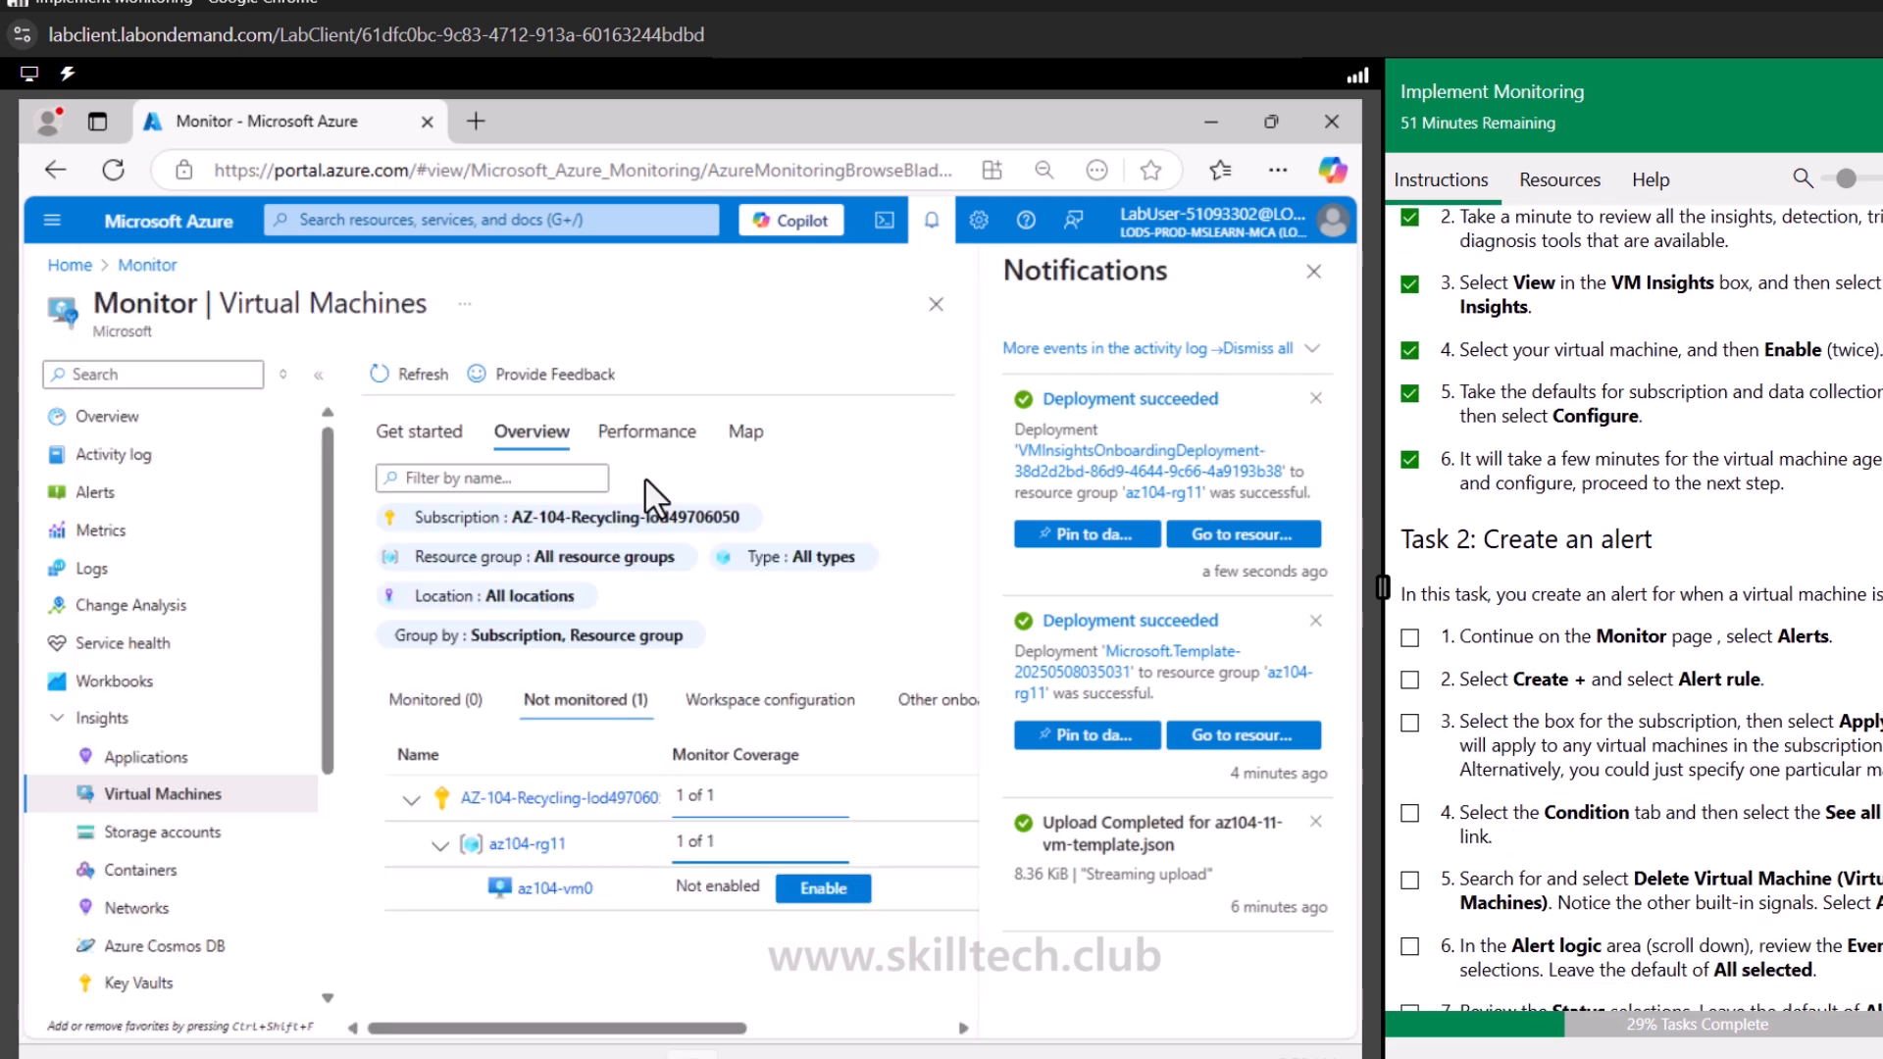
{"action": "left_click", "coordinate": [130, 495]}
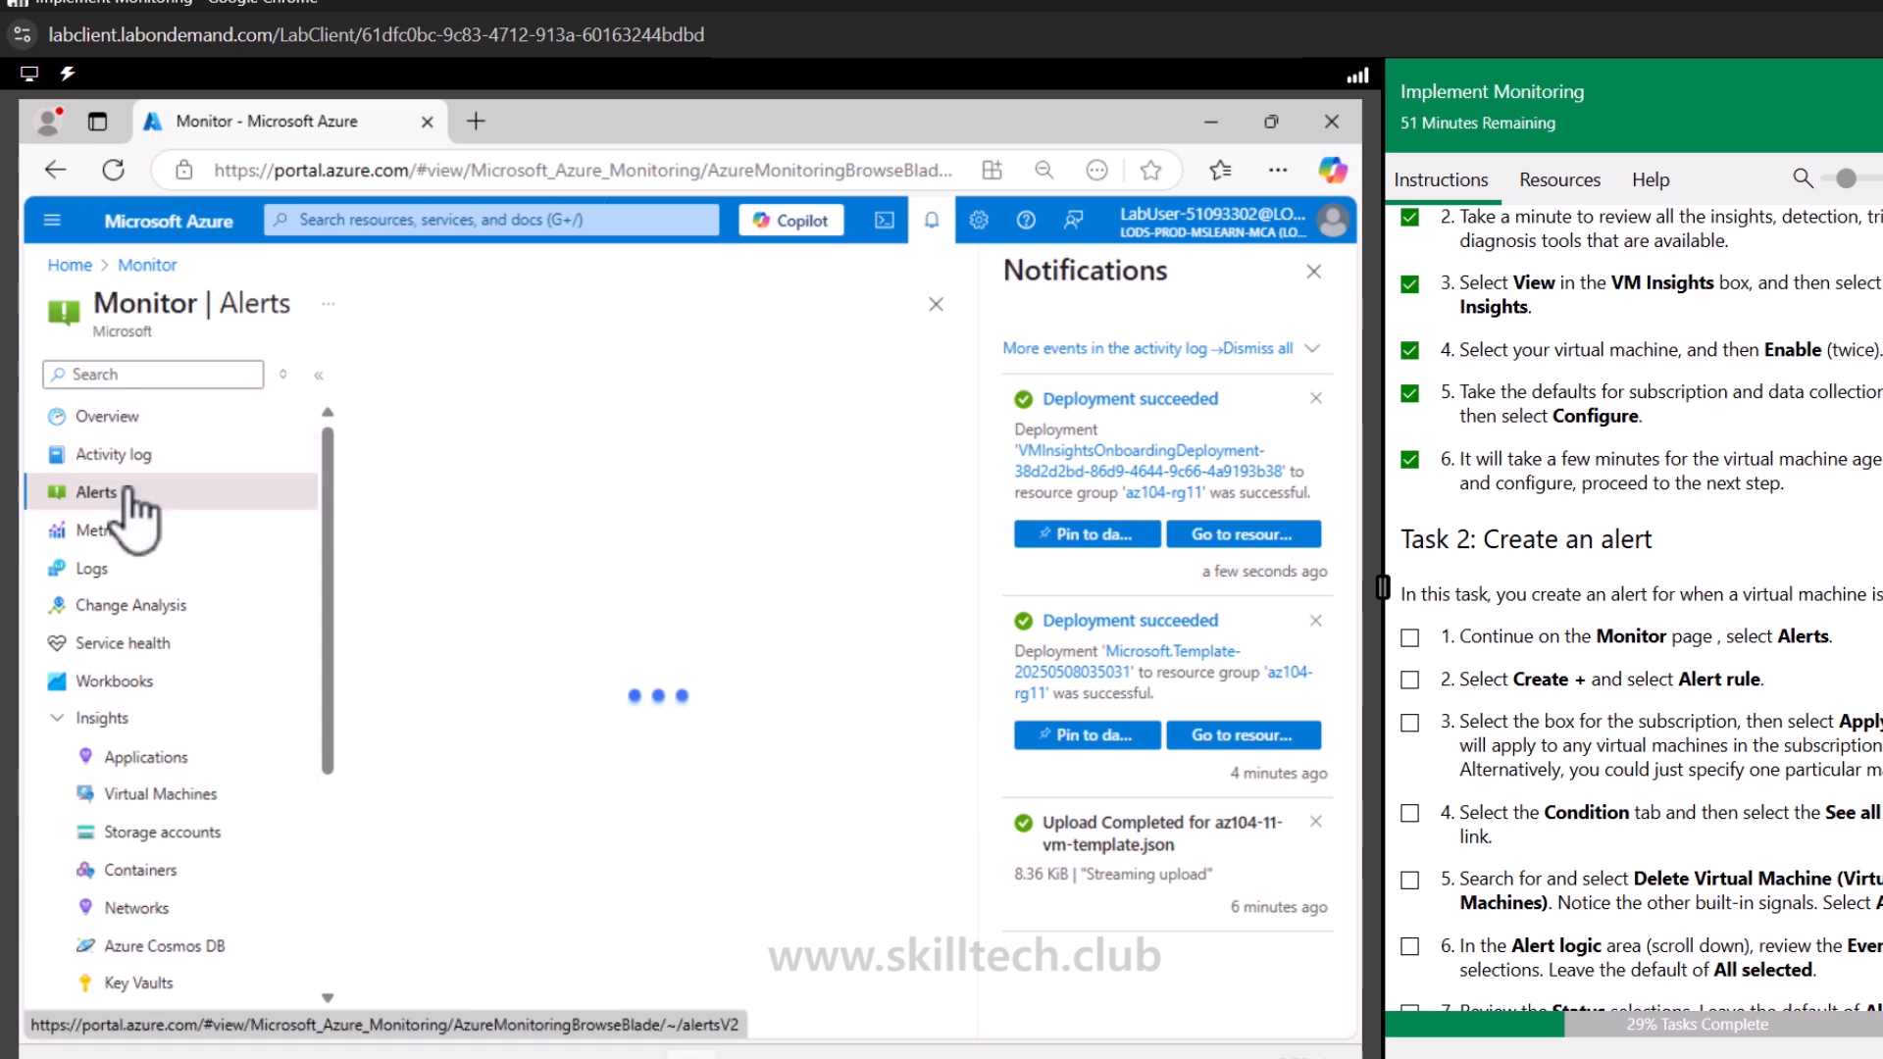
{"action": "left_click", "coordinate": [1314, 272]}
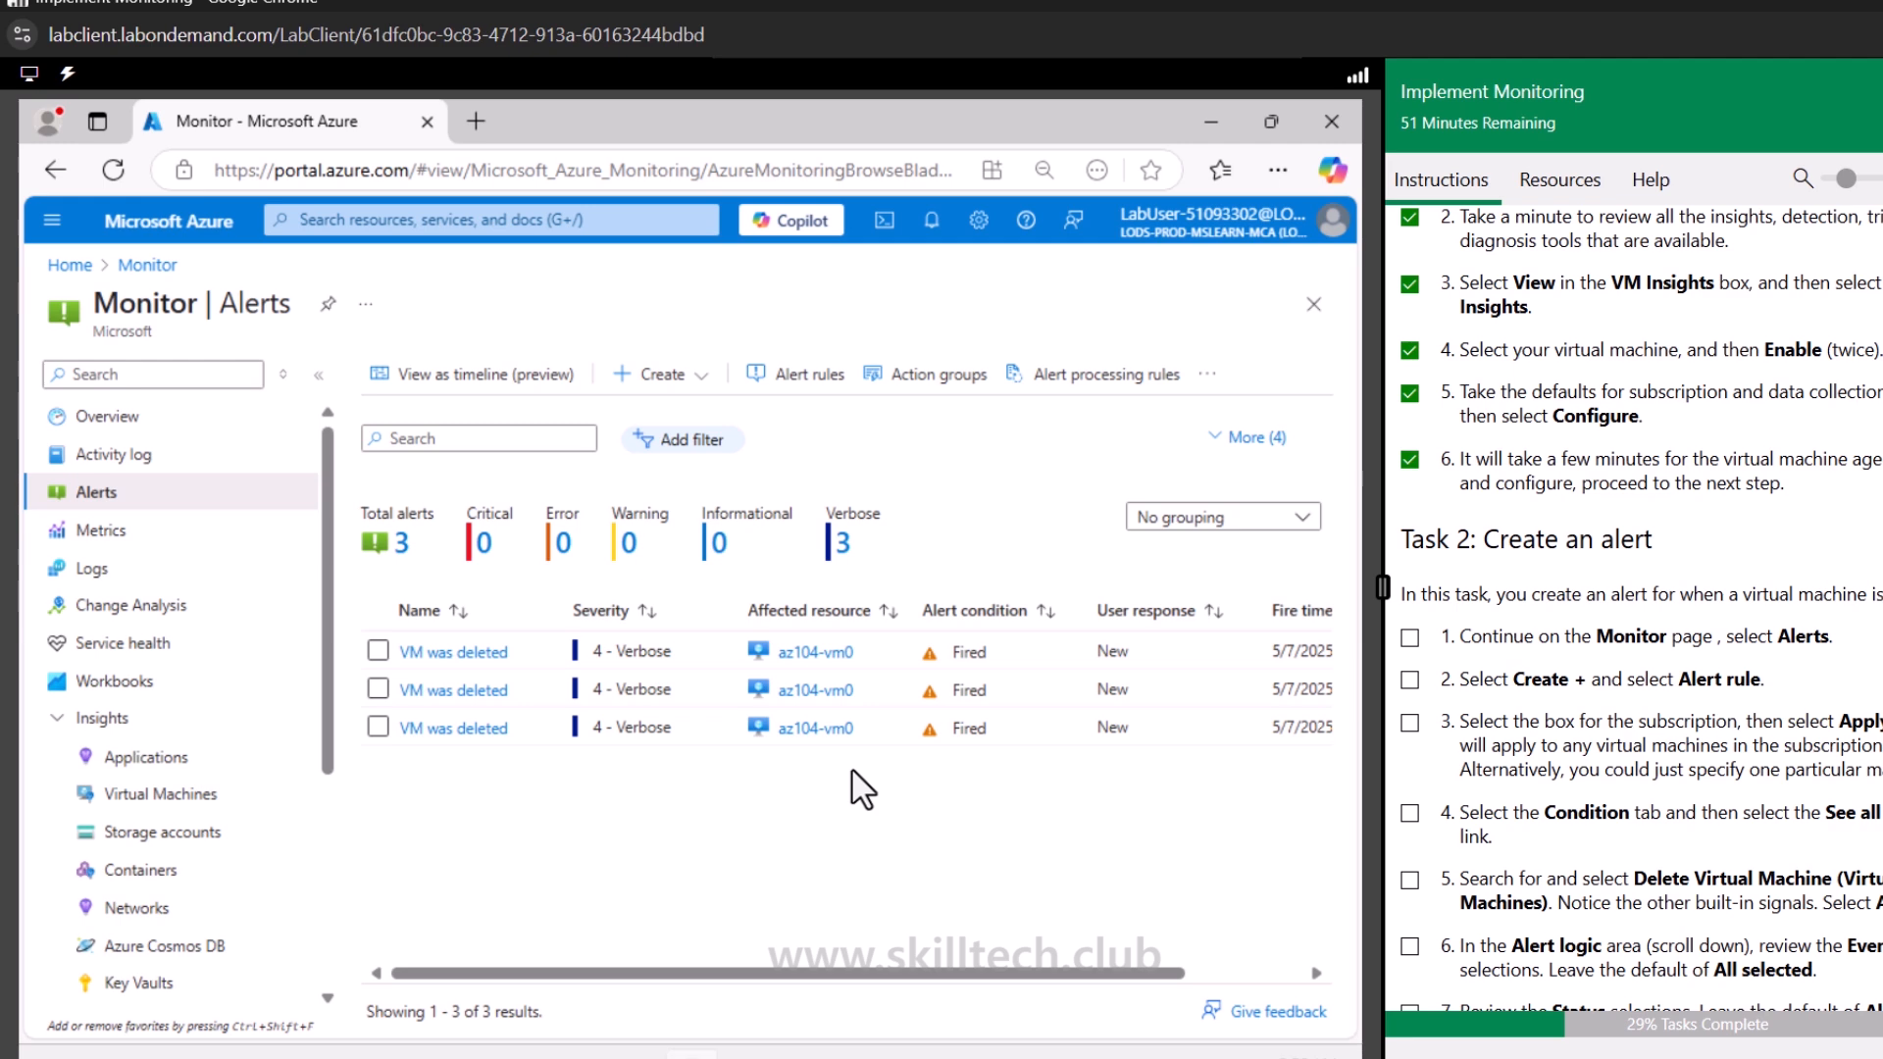
Tick off the completed alert task steps in the lab instructions
{"action": "left_click", "coordinate": [1410, 637]}
{"action": "left_click", "coordinate": [1409, 678]}
{"action": "scroll", "coordinate": [1417, 676], "scroll_direction": "down", "scroll_amount": 1}
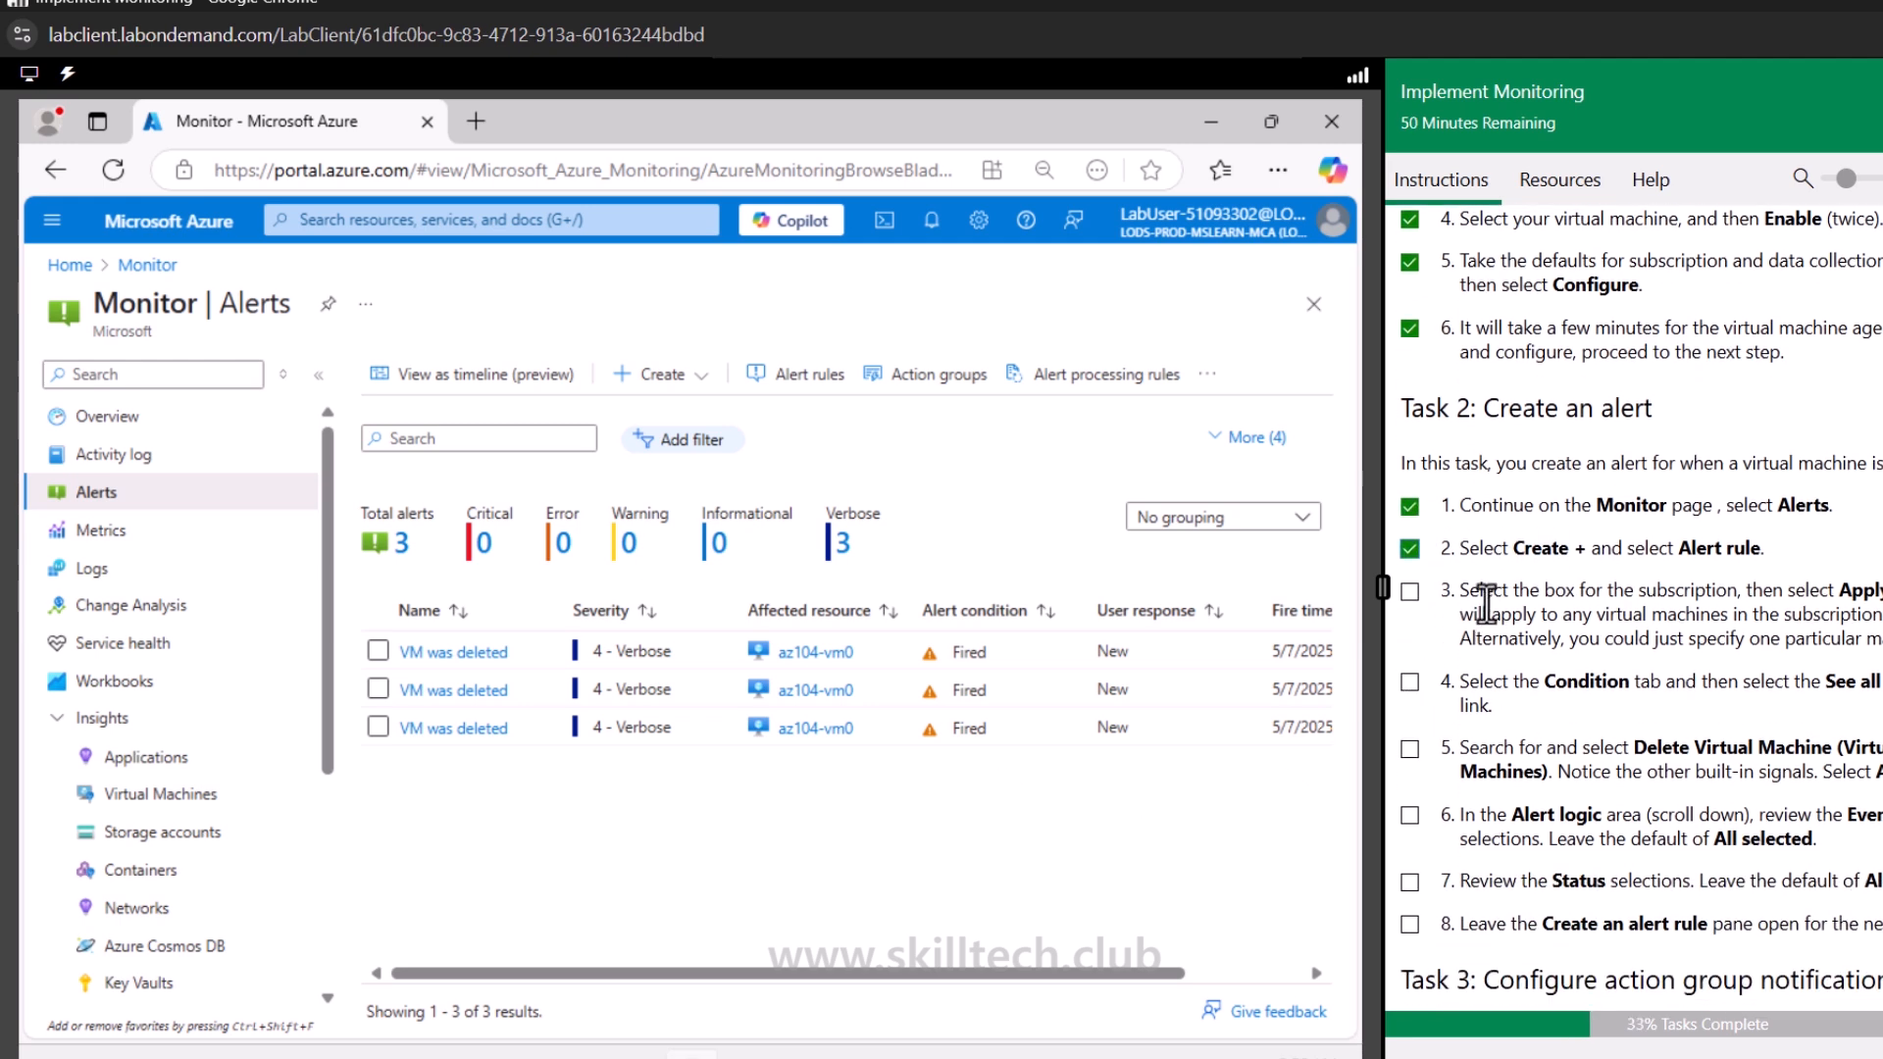
{"action": "left_click", "coordinate": [1409, 591]}
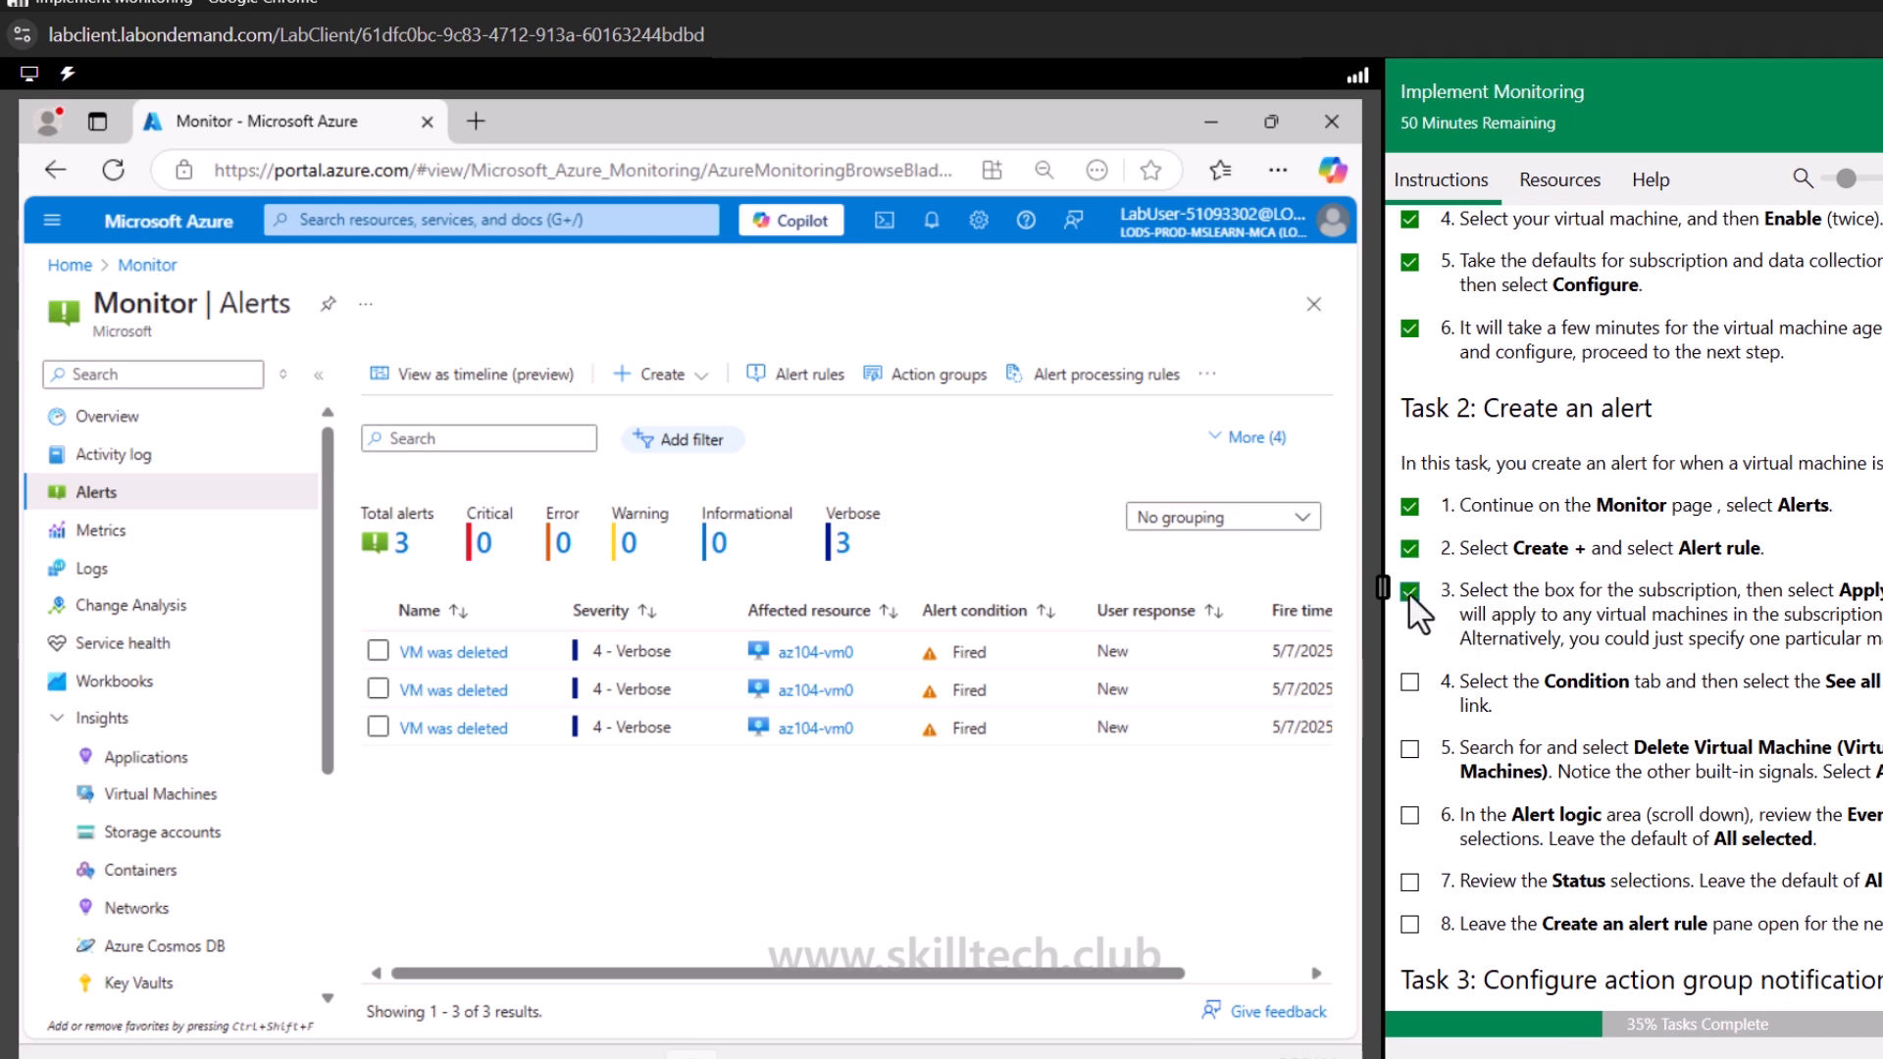
Start a new alert rule and set its scope to the az104-vm0 virtual machine in az104-rg11
{"action": "left_click", "coordinate": [647, 375]}
{"action": "left_click", "coordinate": [655, 416]}
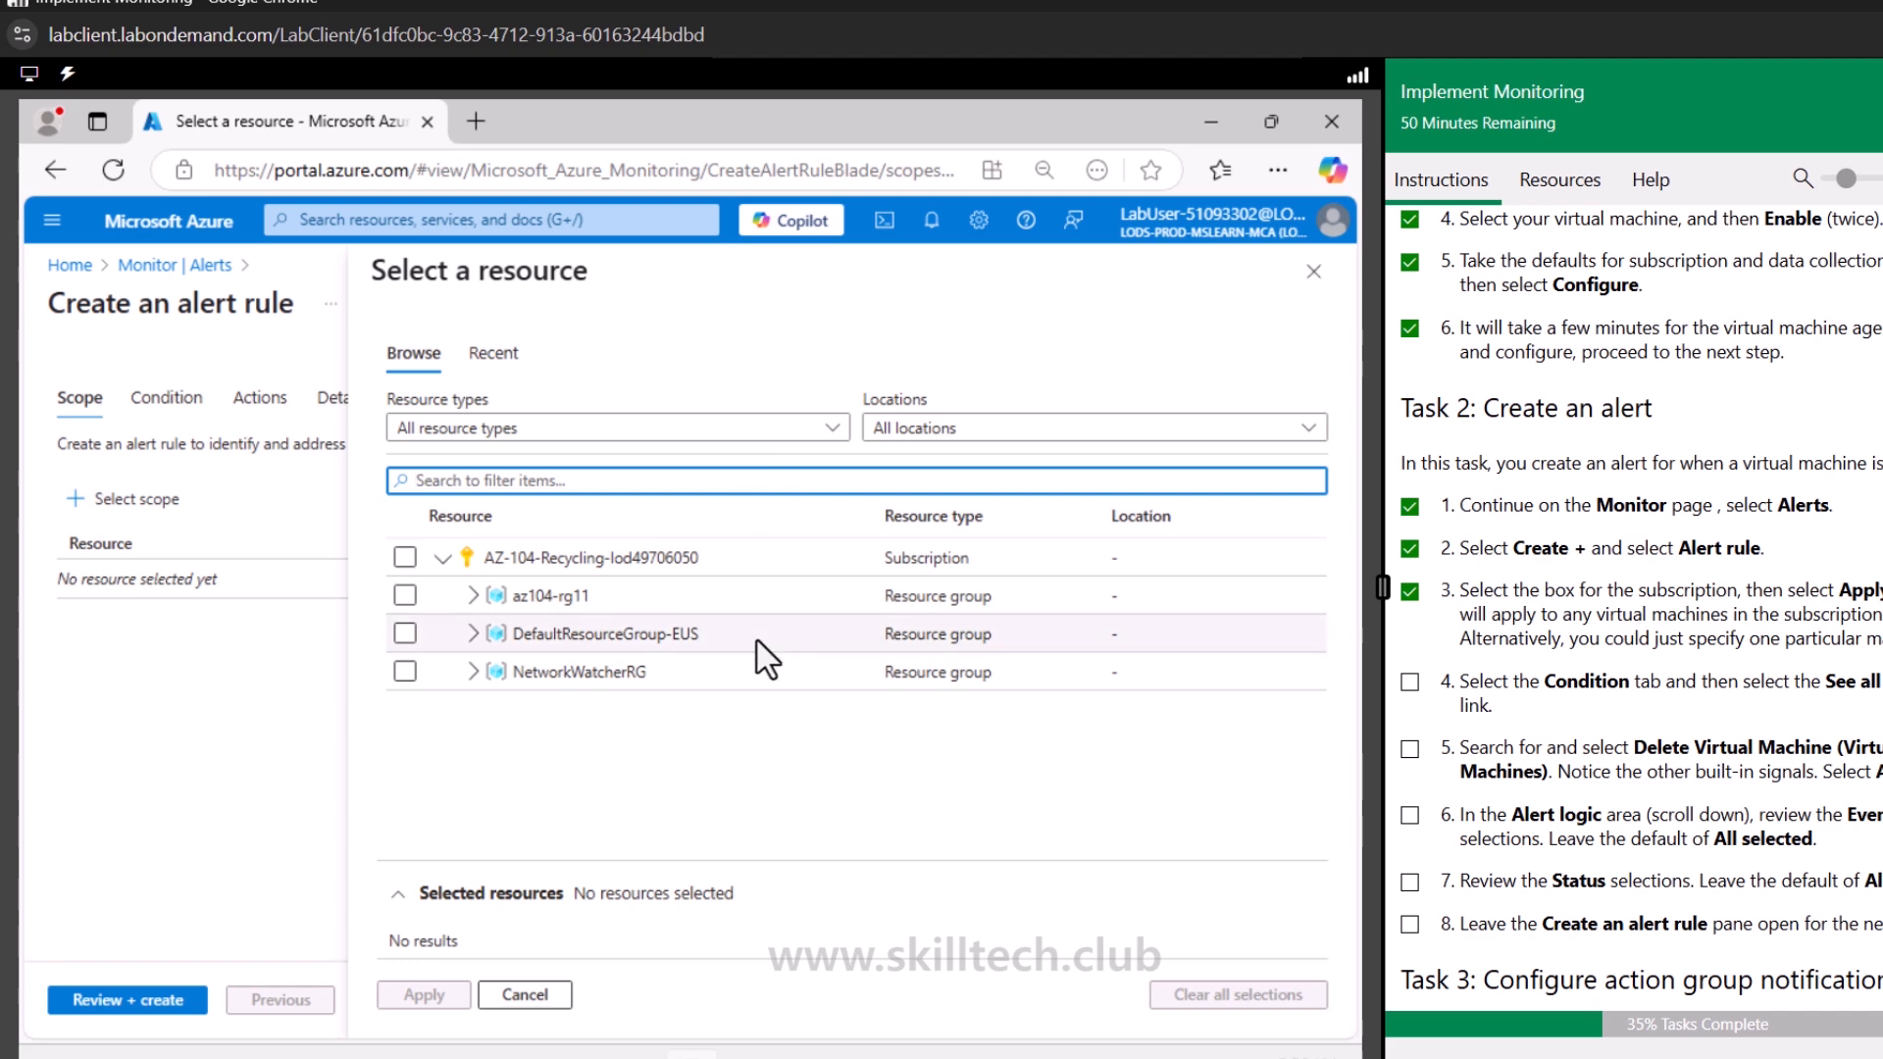
{"action": "left_click", "coordinate": [472, 595]}
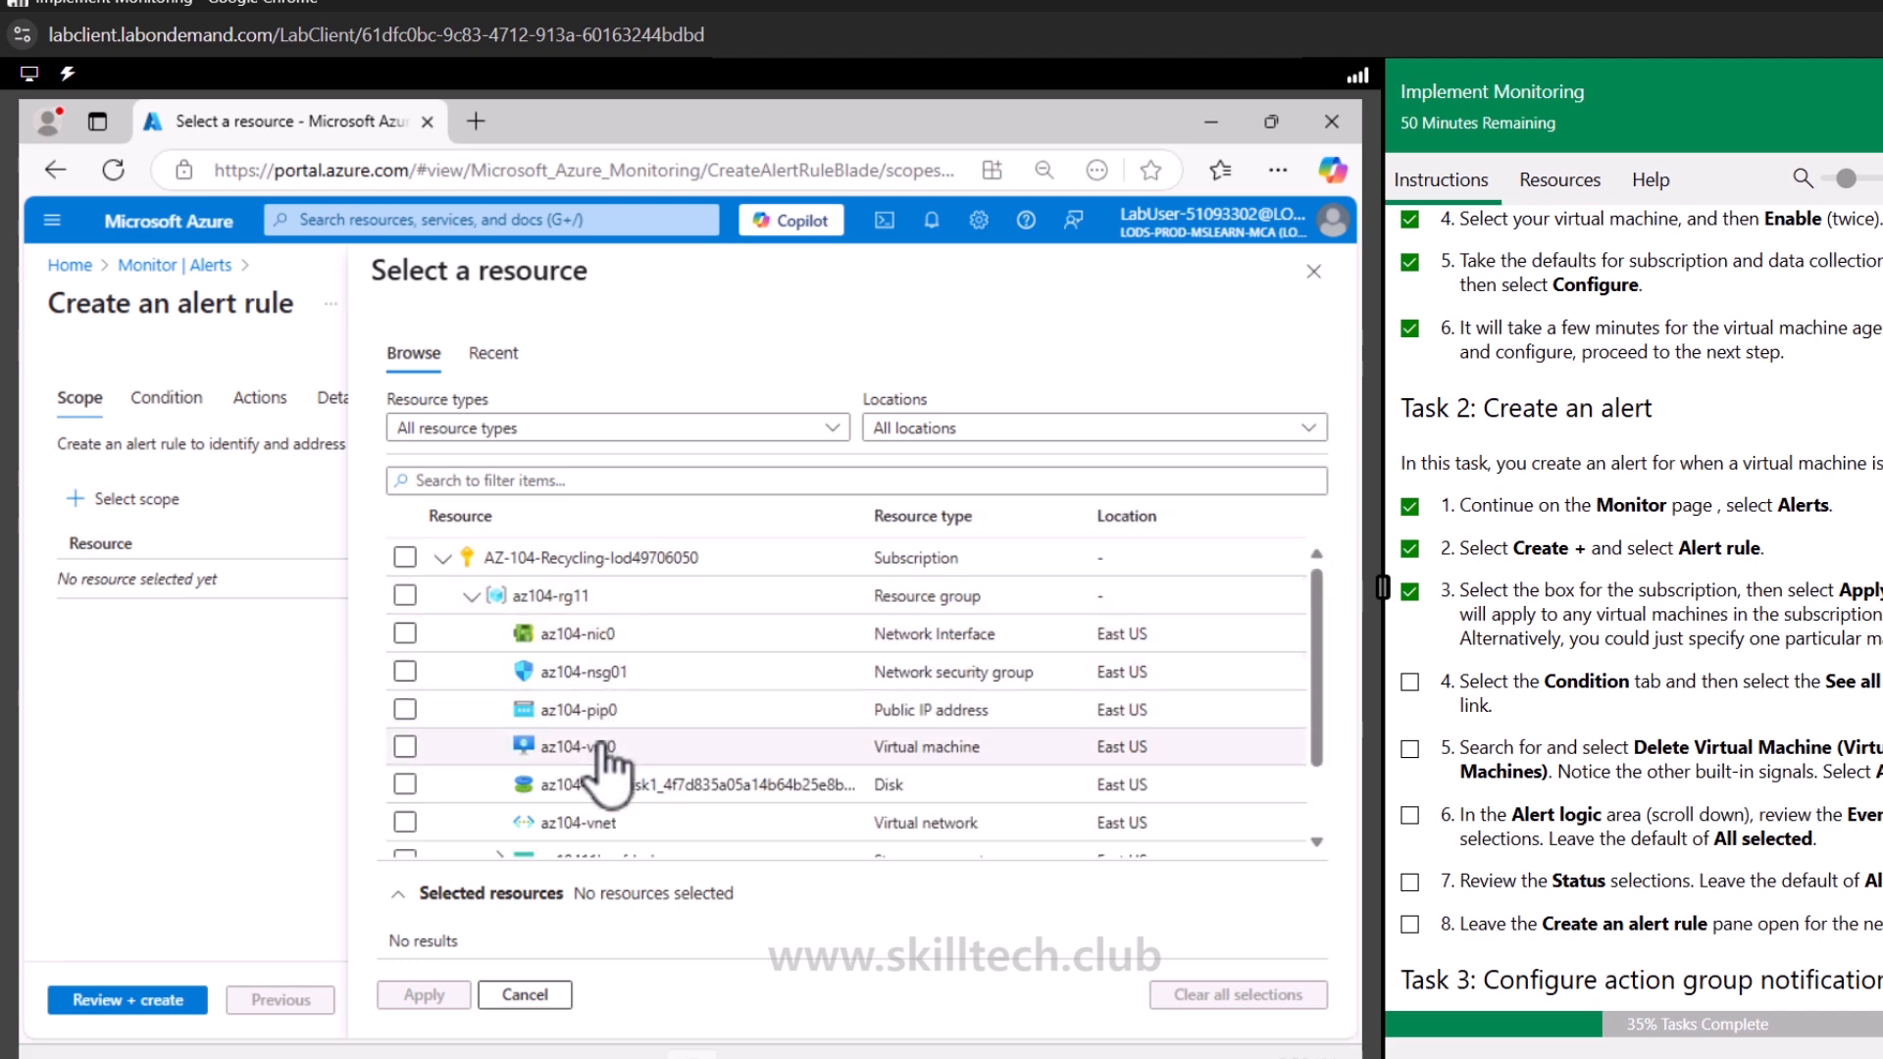
{"action": "left_click", "coordinate": [603, 750]}
{"action": "left_click", "coordinate": [423, 994]}
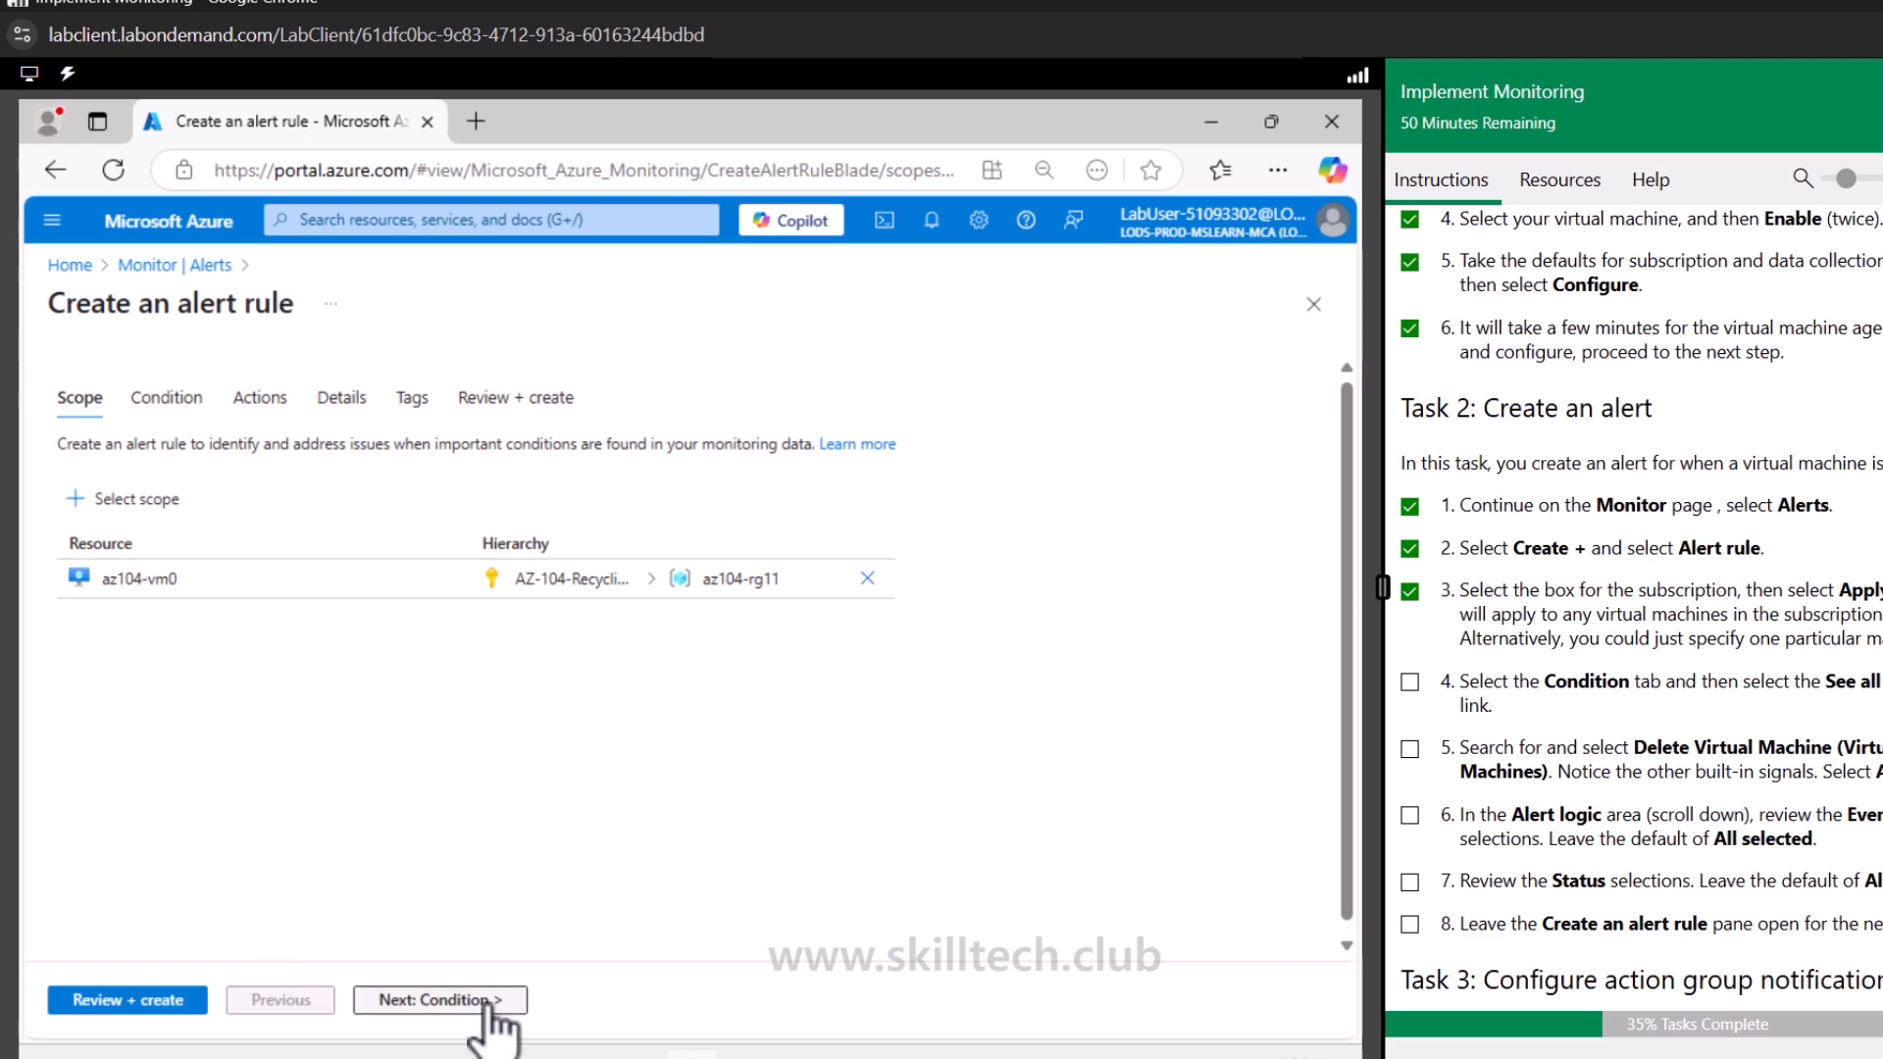
Set the alert condition signal to Delete Virtual Machine (Virtual Machines) and tick the matching instruction steps
{"action": "left_click", "coordinate": [485, 1000]}
{"action": "left_click", "coordinate": [676, 492]}
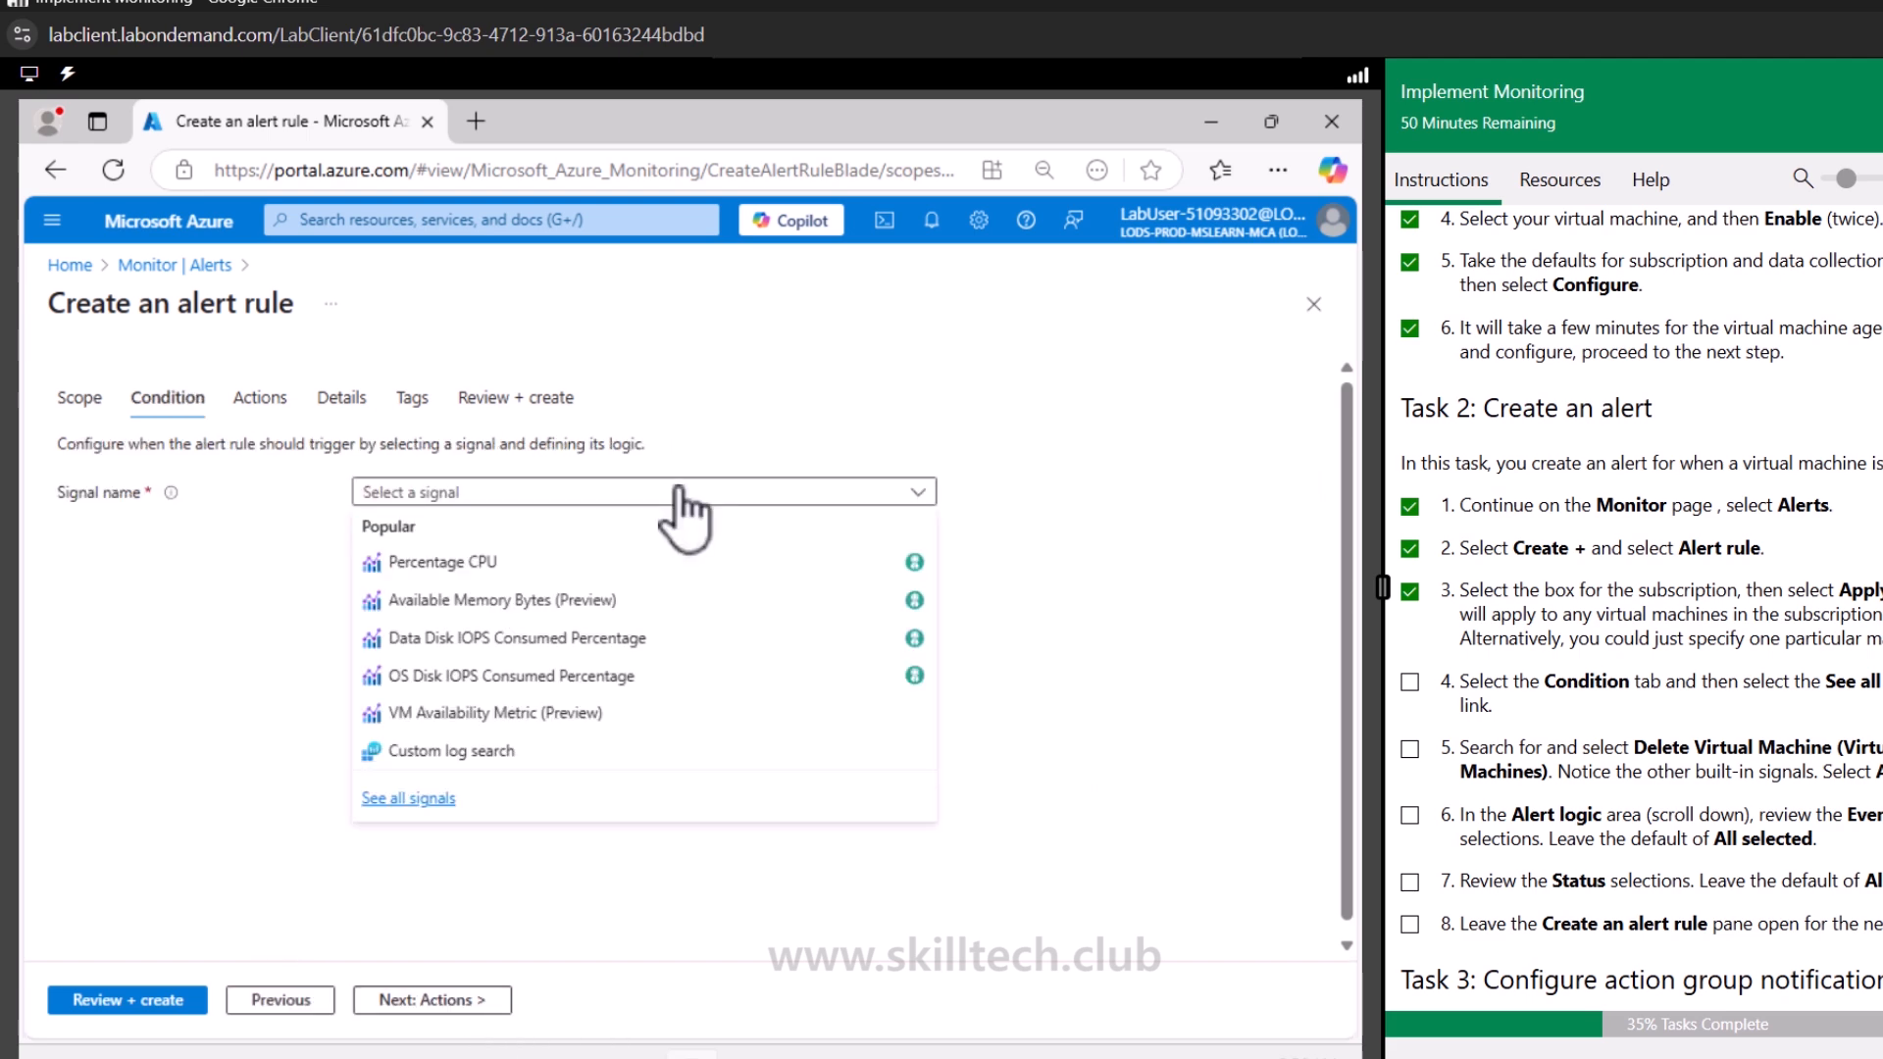
{"action": "left_click", "coordinate": [430, 802]}
{"action": "left_click", "coordinate": [528, 355]}
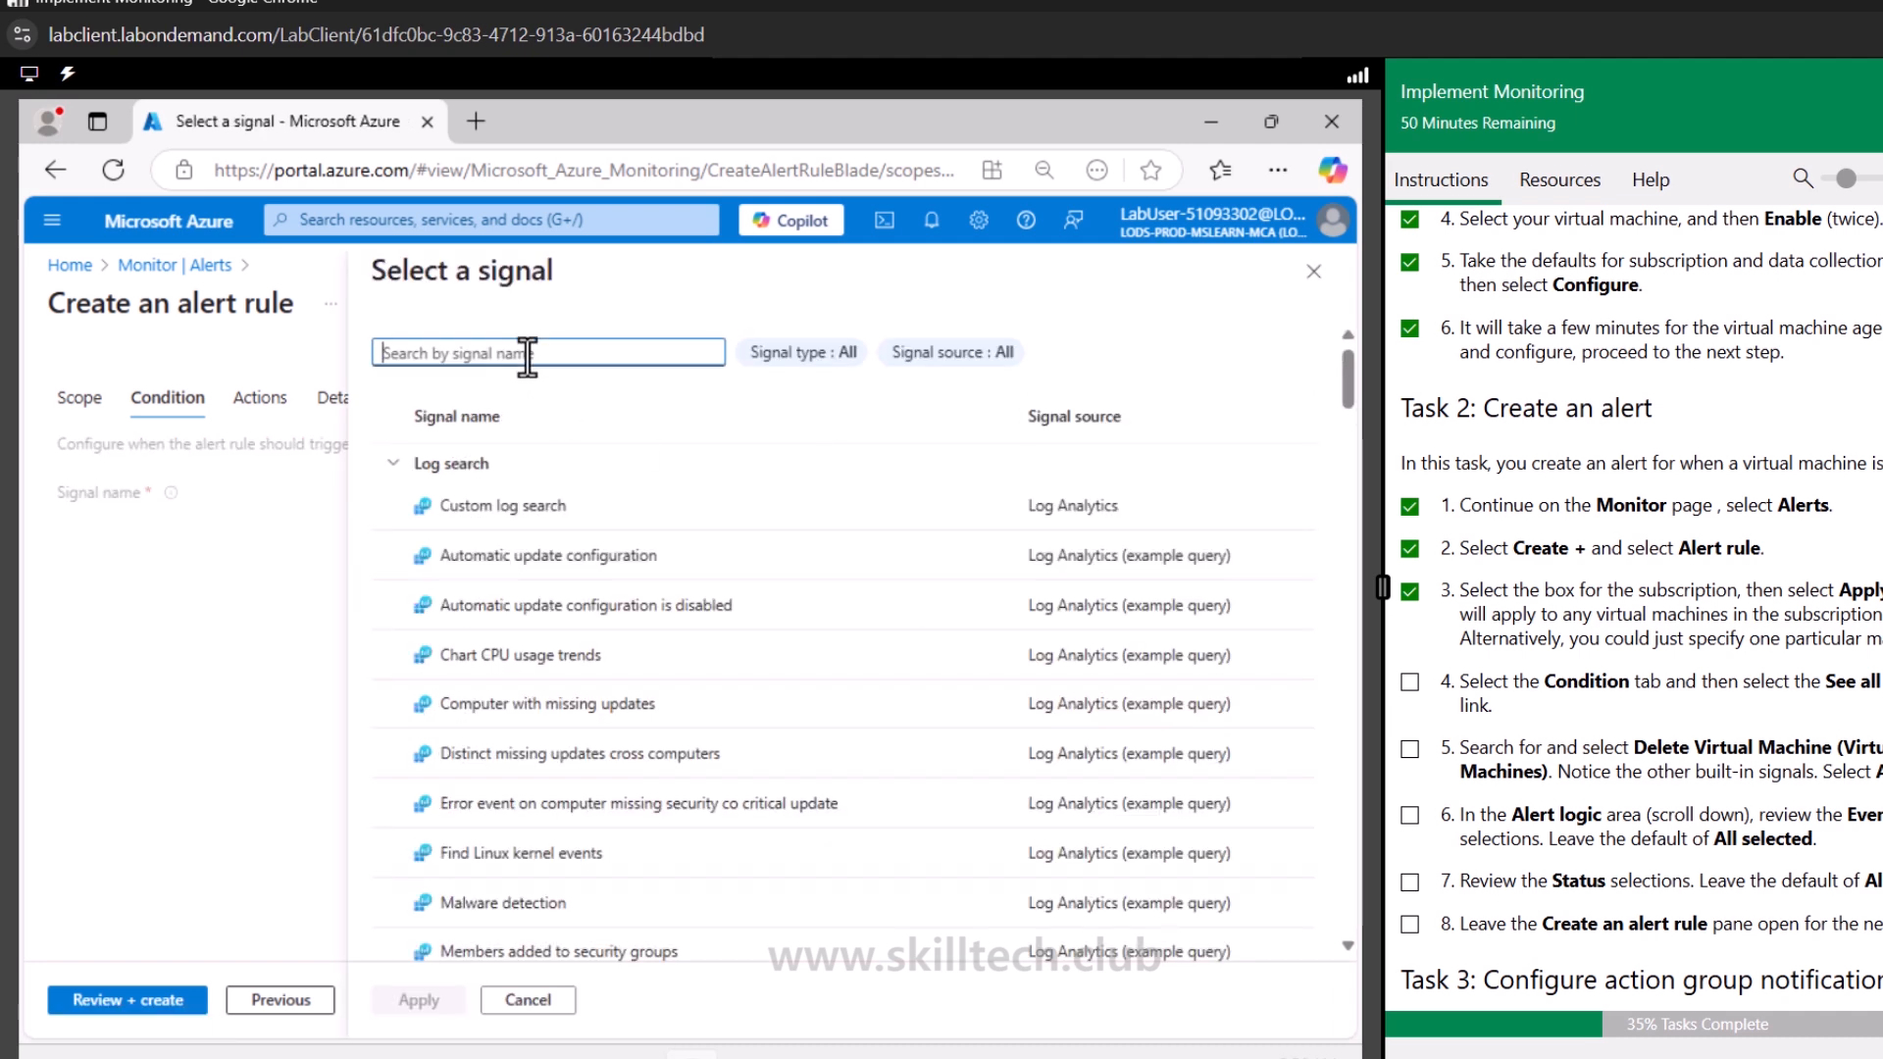
{"action": "type", "text": "delete"}
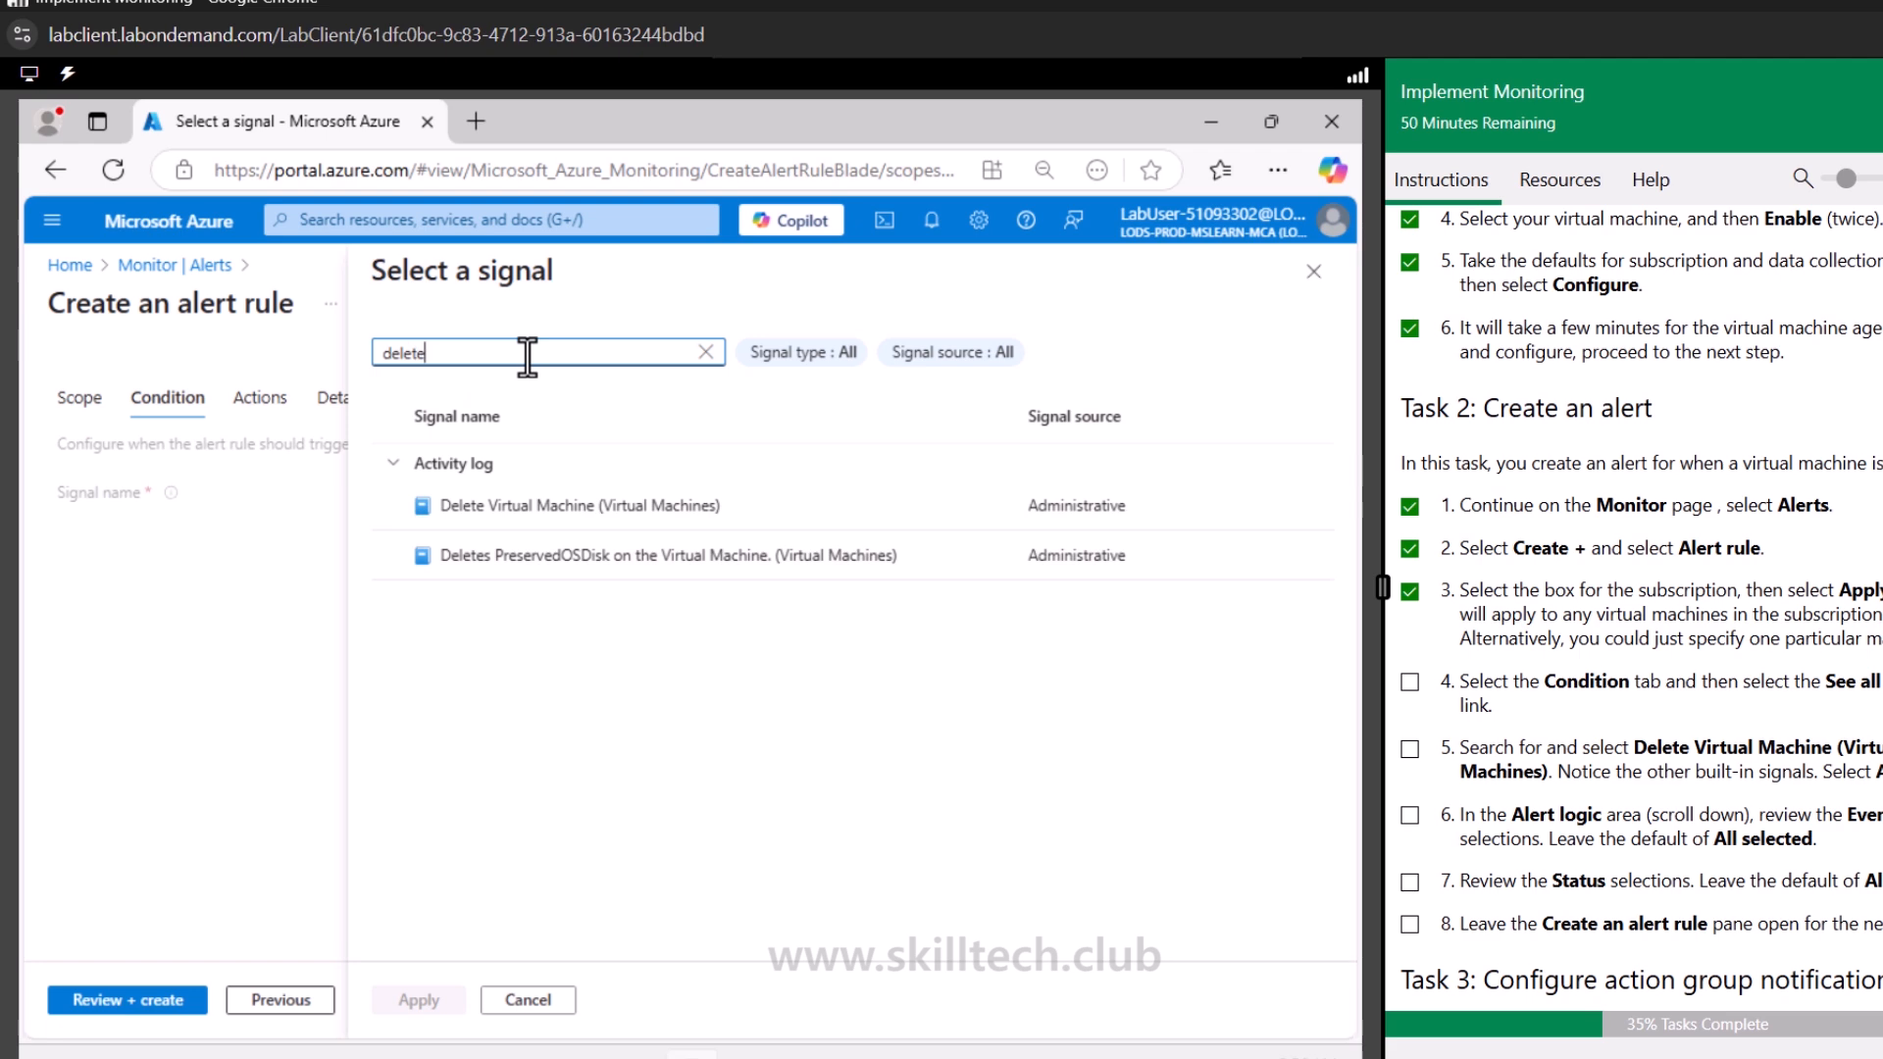
{"action": "left_click", "coordinate": [588, 520]}
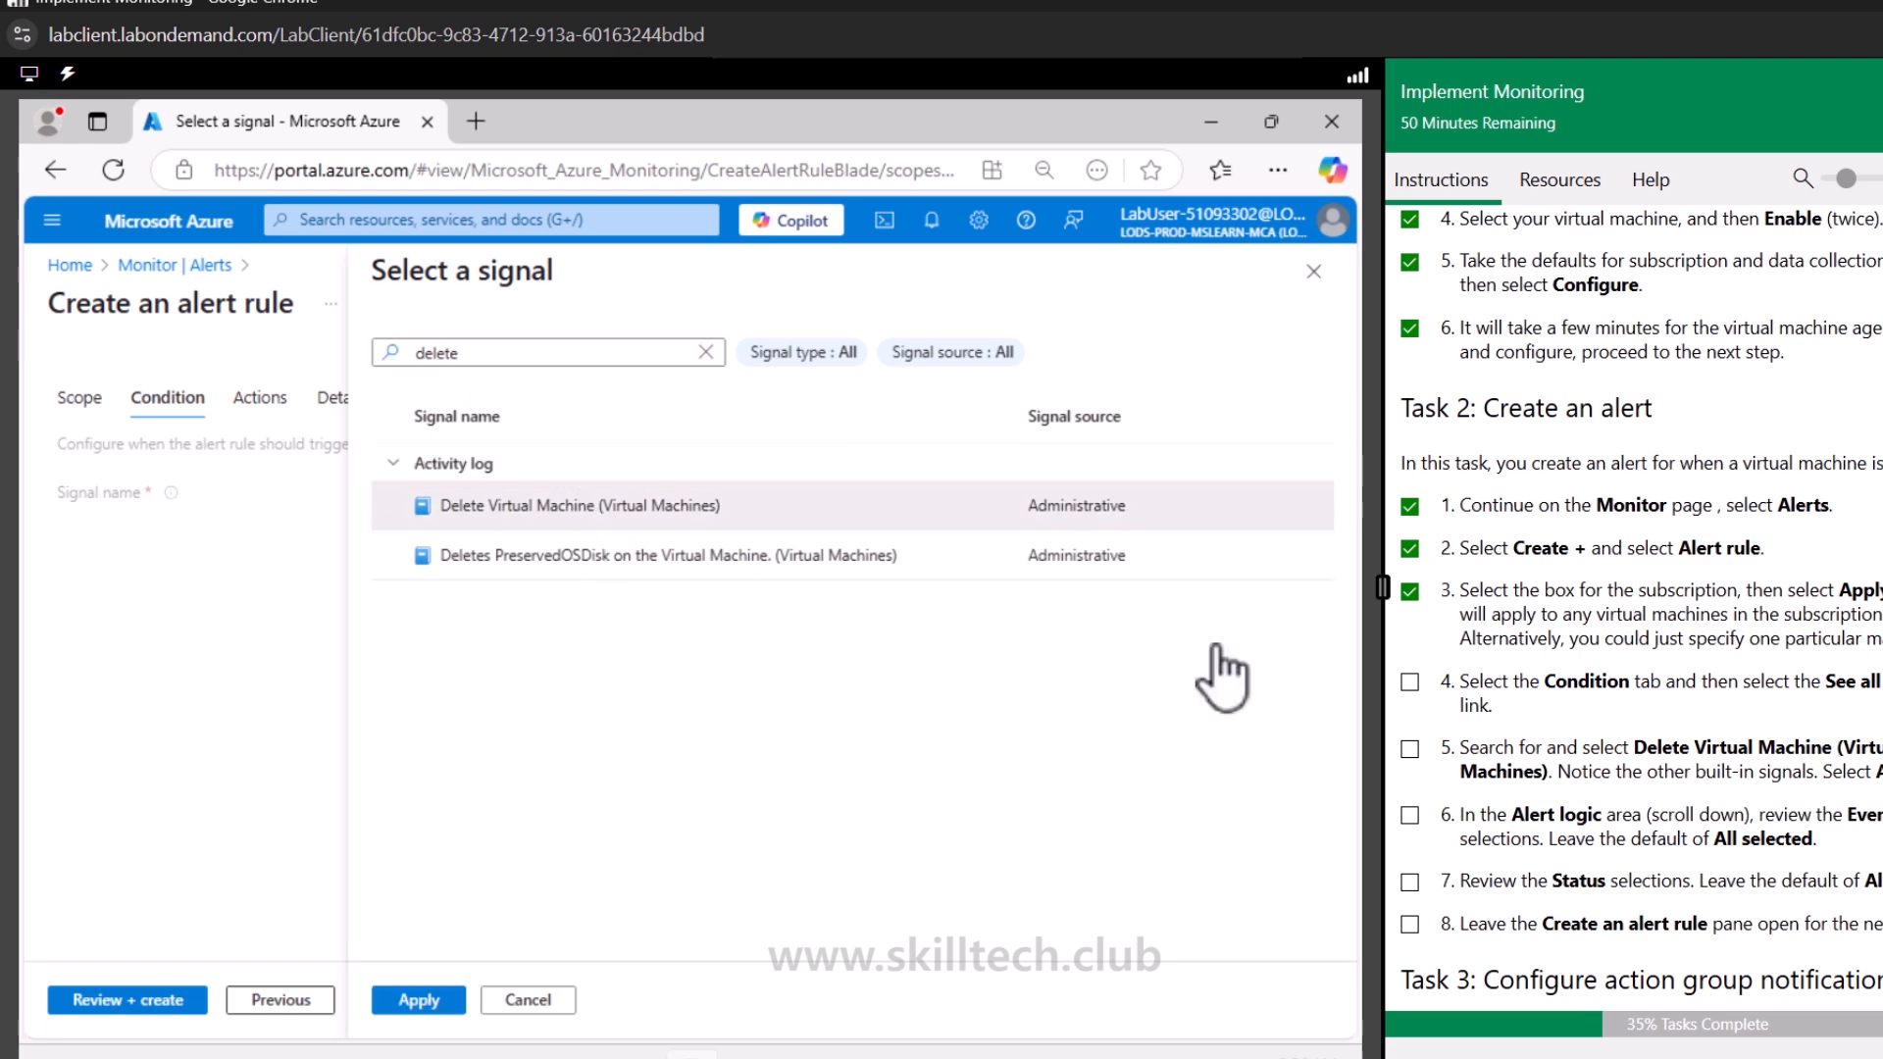
{"action": "left_click", "coordinate": [446, 1000]}
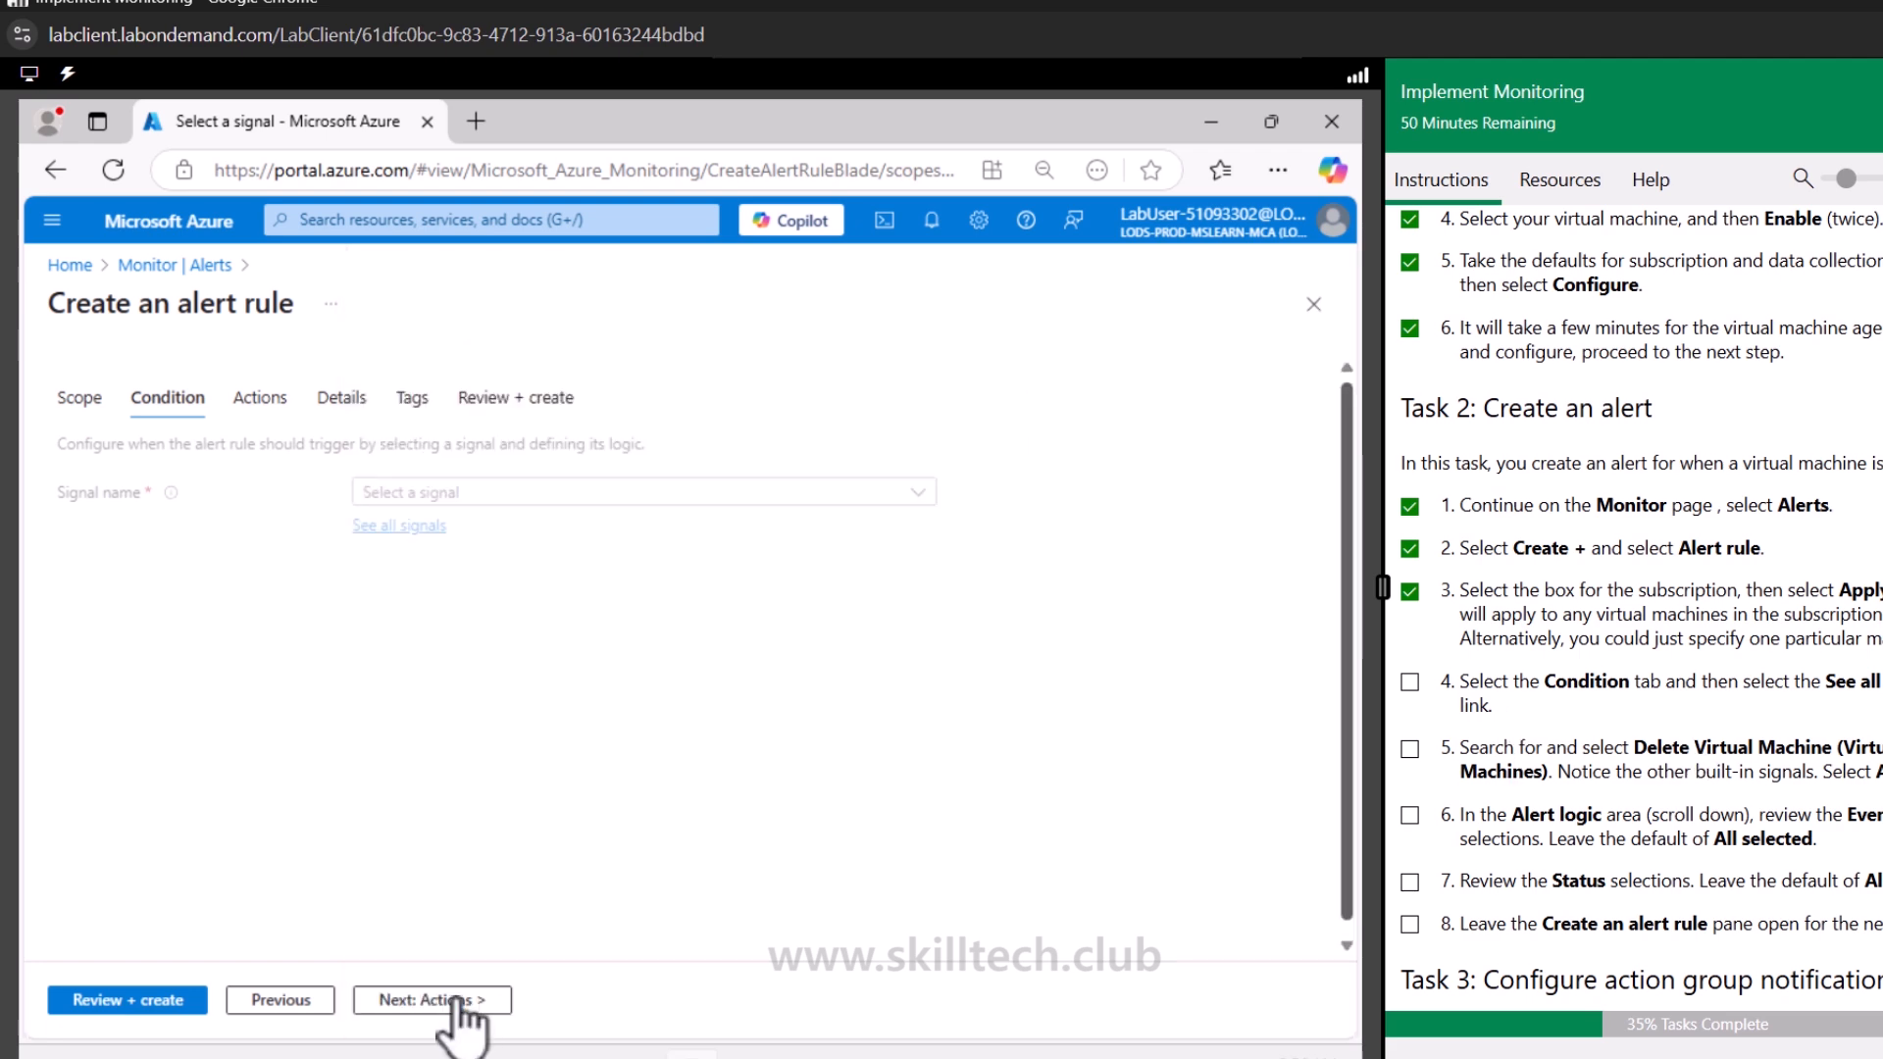
{"action": "left_click", "coordinate": [1410, 749]}
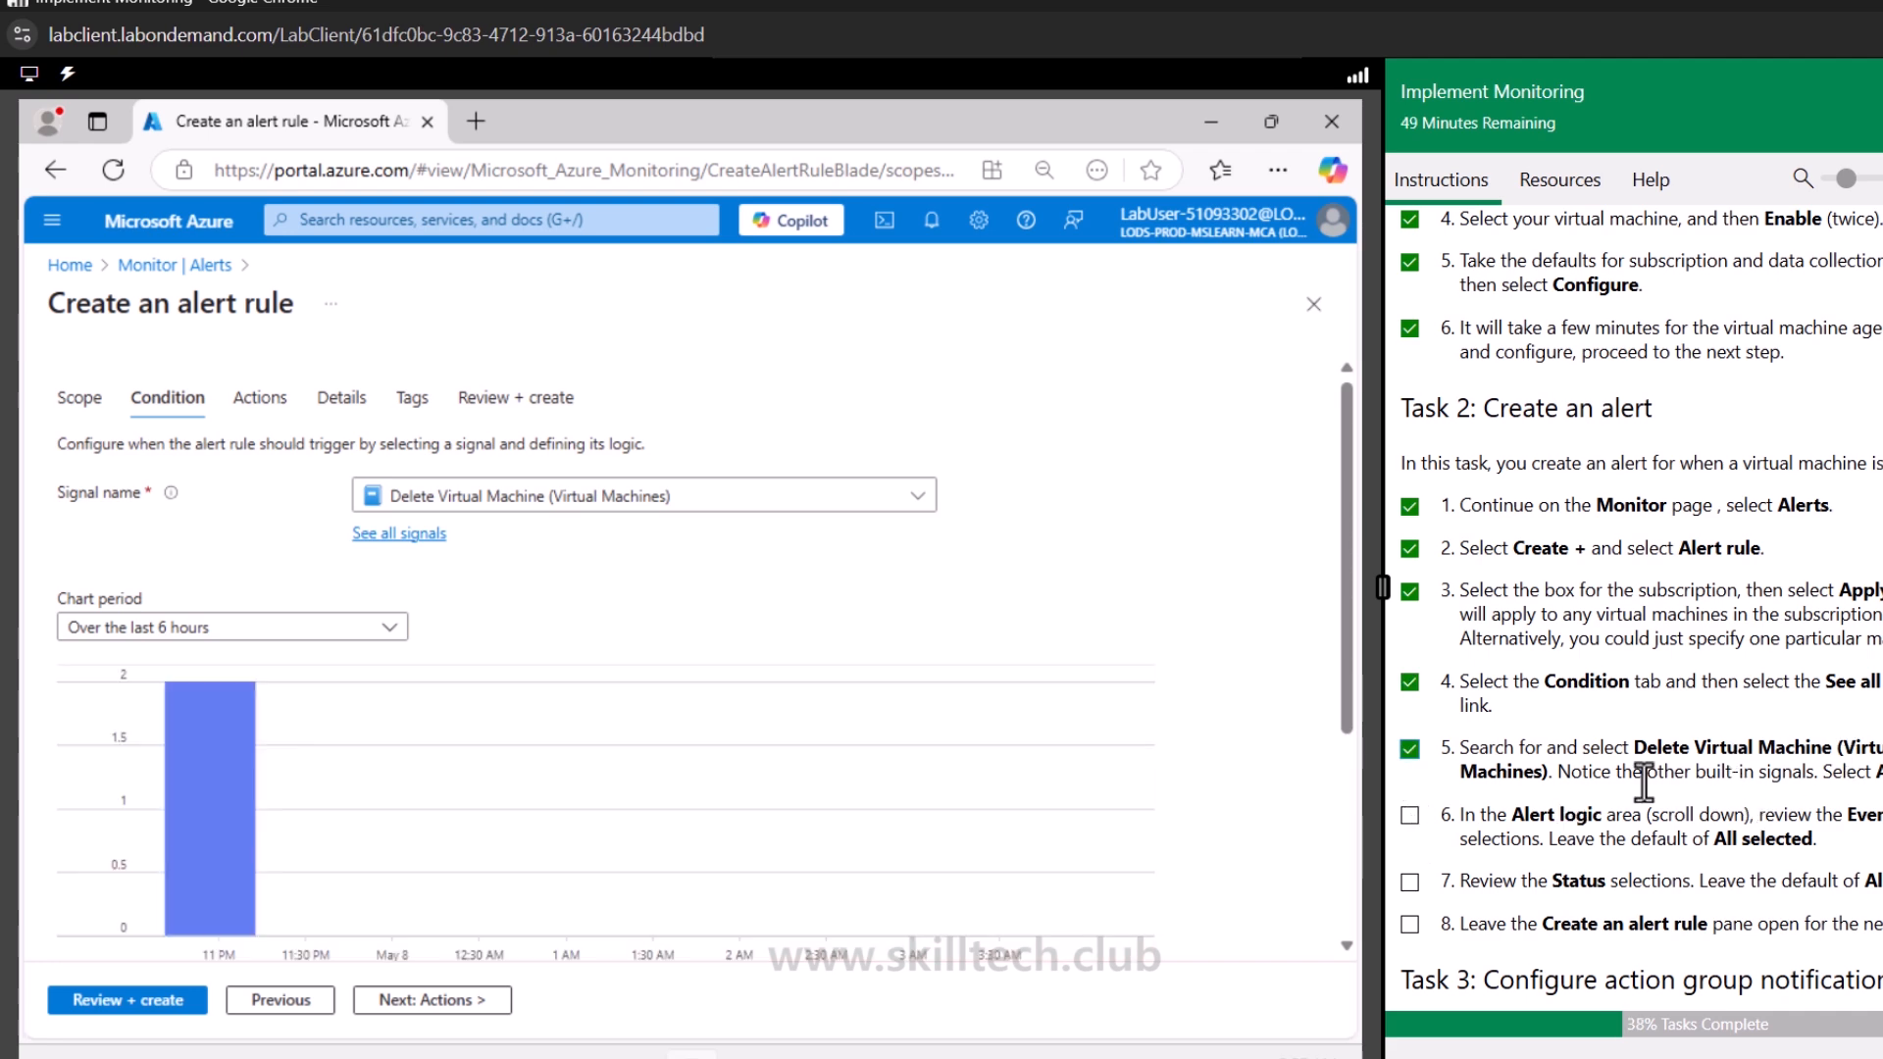
Review the Event Level options in the alert logic, keeping All selected
{"action": "scroll", "coordinate": [1643, 782], "scroll_direction": "down", "scroll_amount": 1}
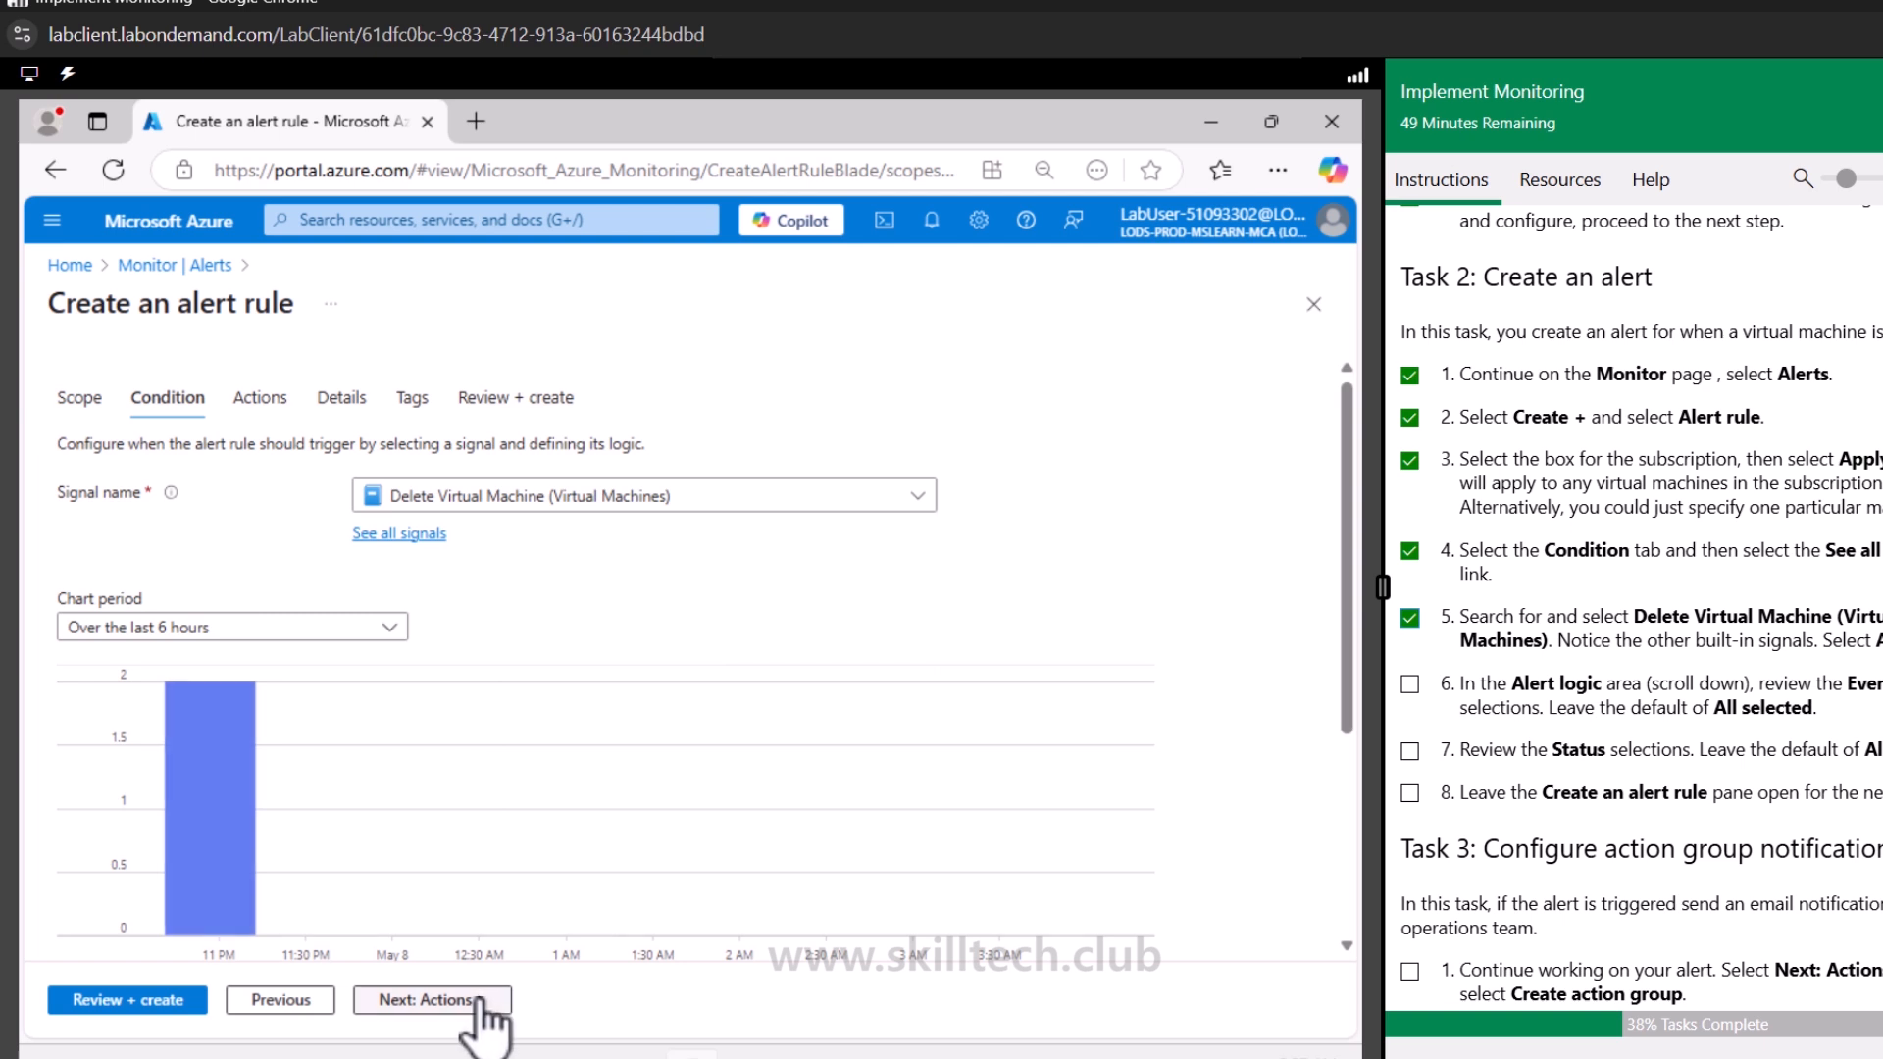
{"action": "scroll", "coordinate": [749, 672], "scroll_direction": "down", "scroll_amount": 3}
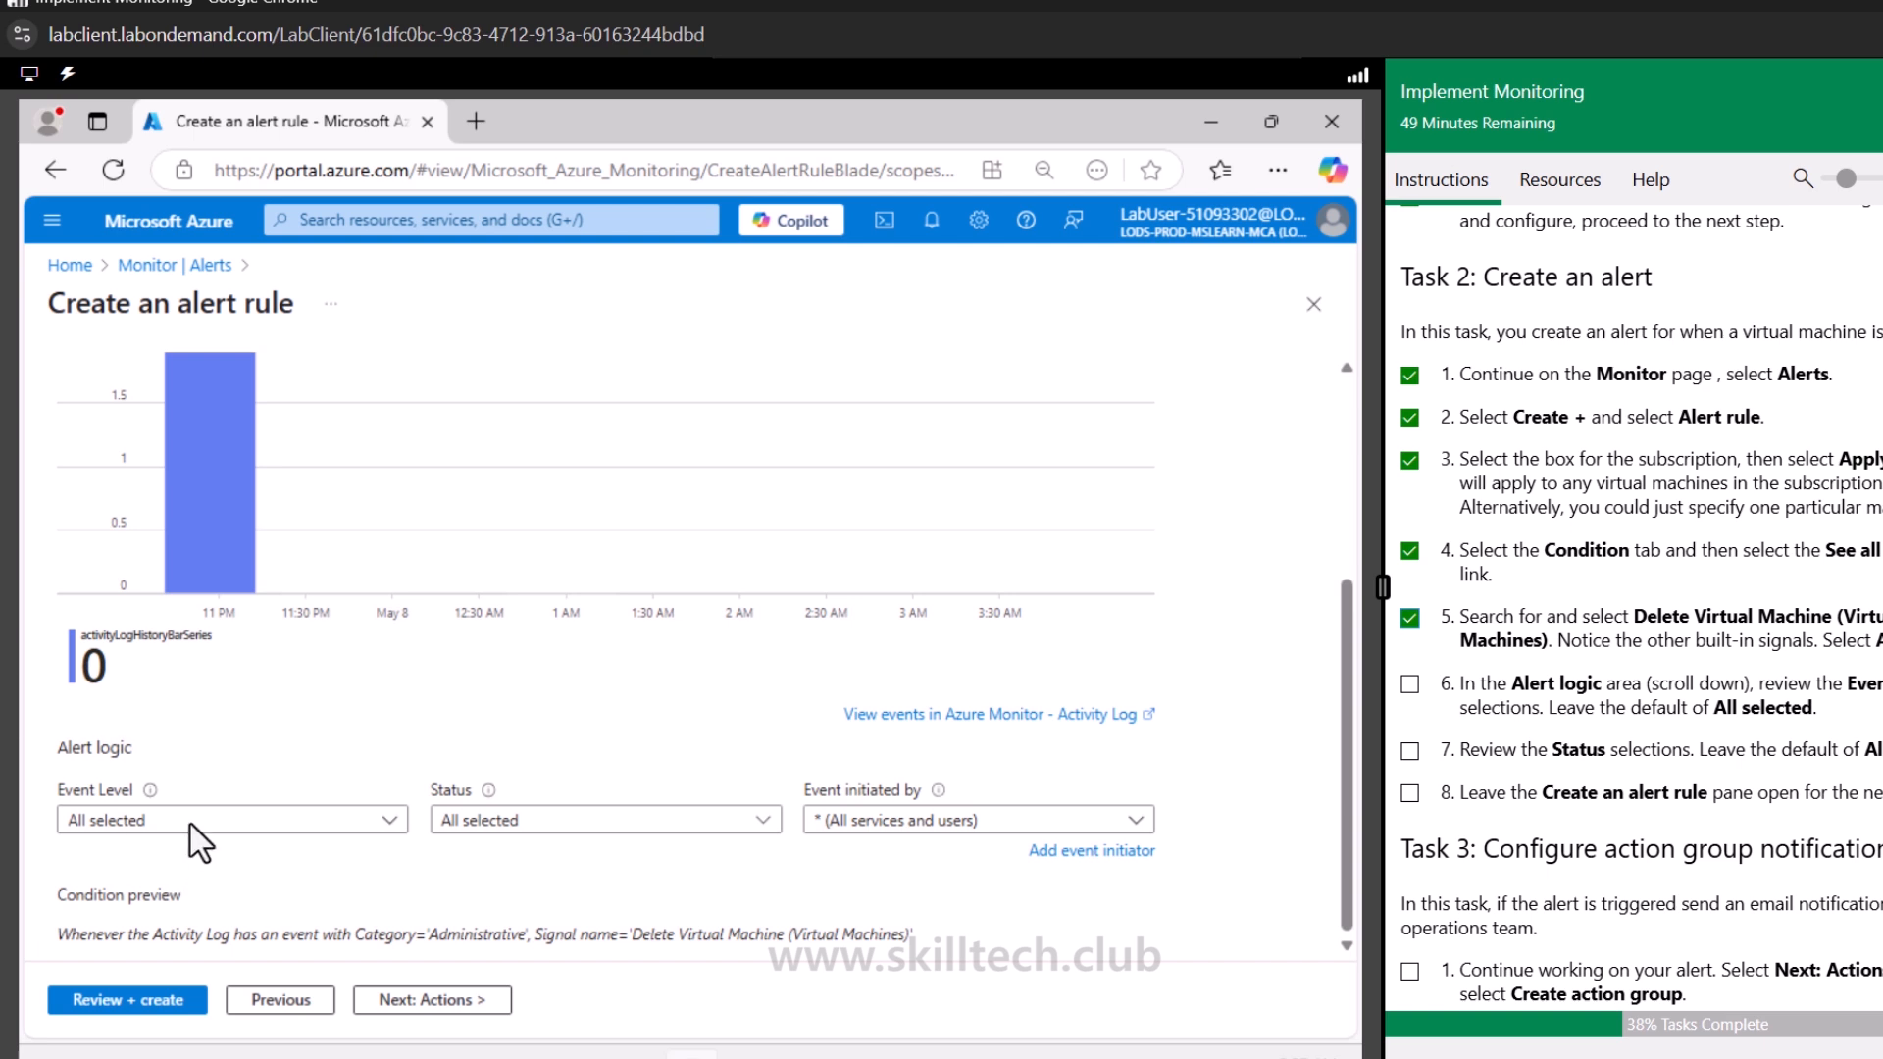
{"action": "left_click", "coordinate": [267, 822]}
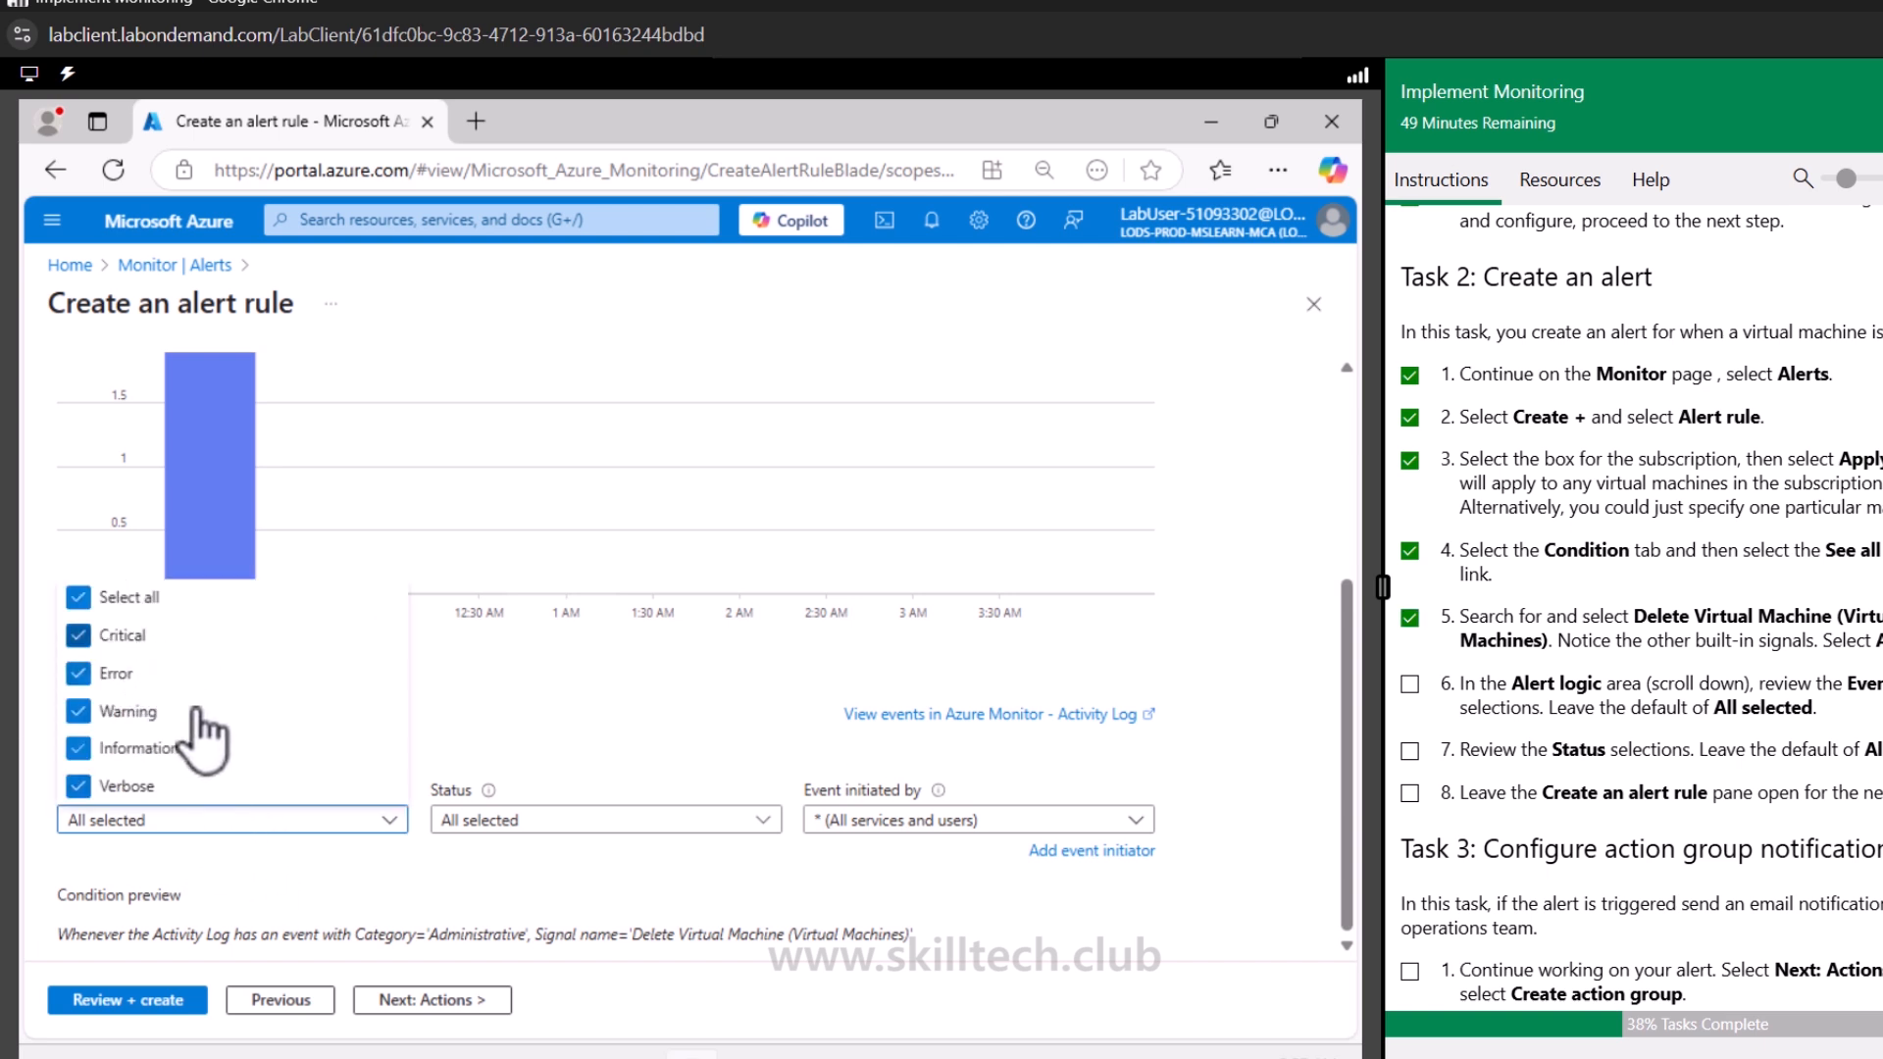
{"action": "left_click", "coordinate": [336, 824]}
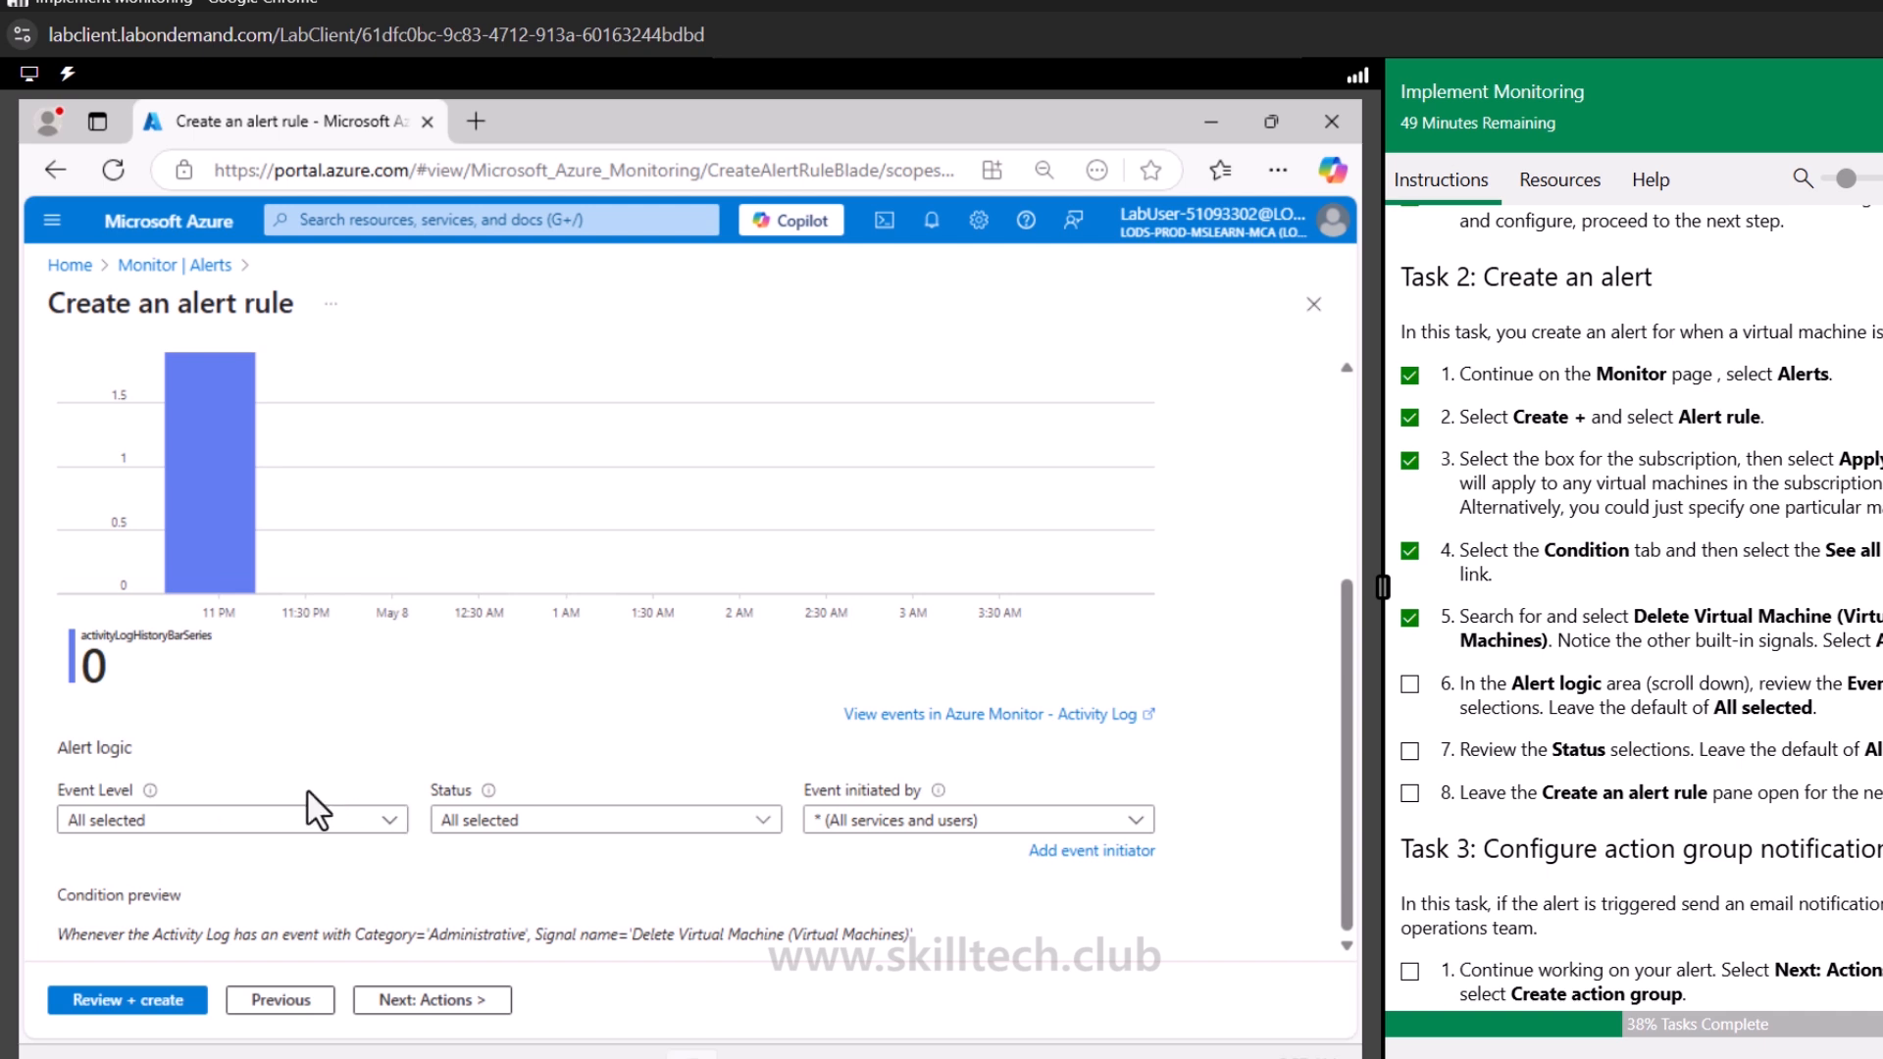
Move the alert rule to its Actions step and tick off the remaining alert task steps in the instructions
{"action": "left_click", "coordinate": [427, 1000]}
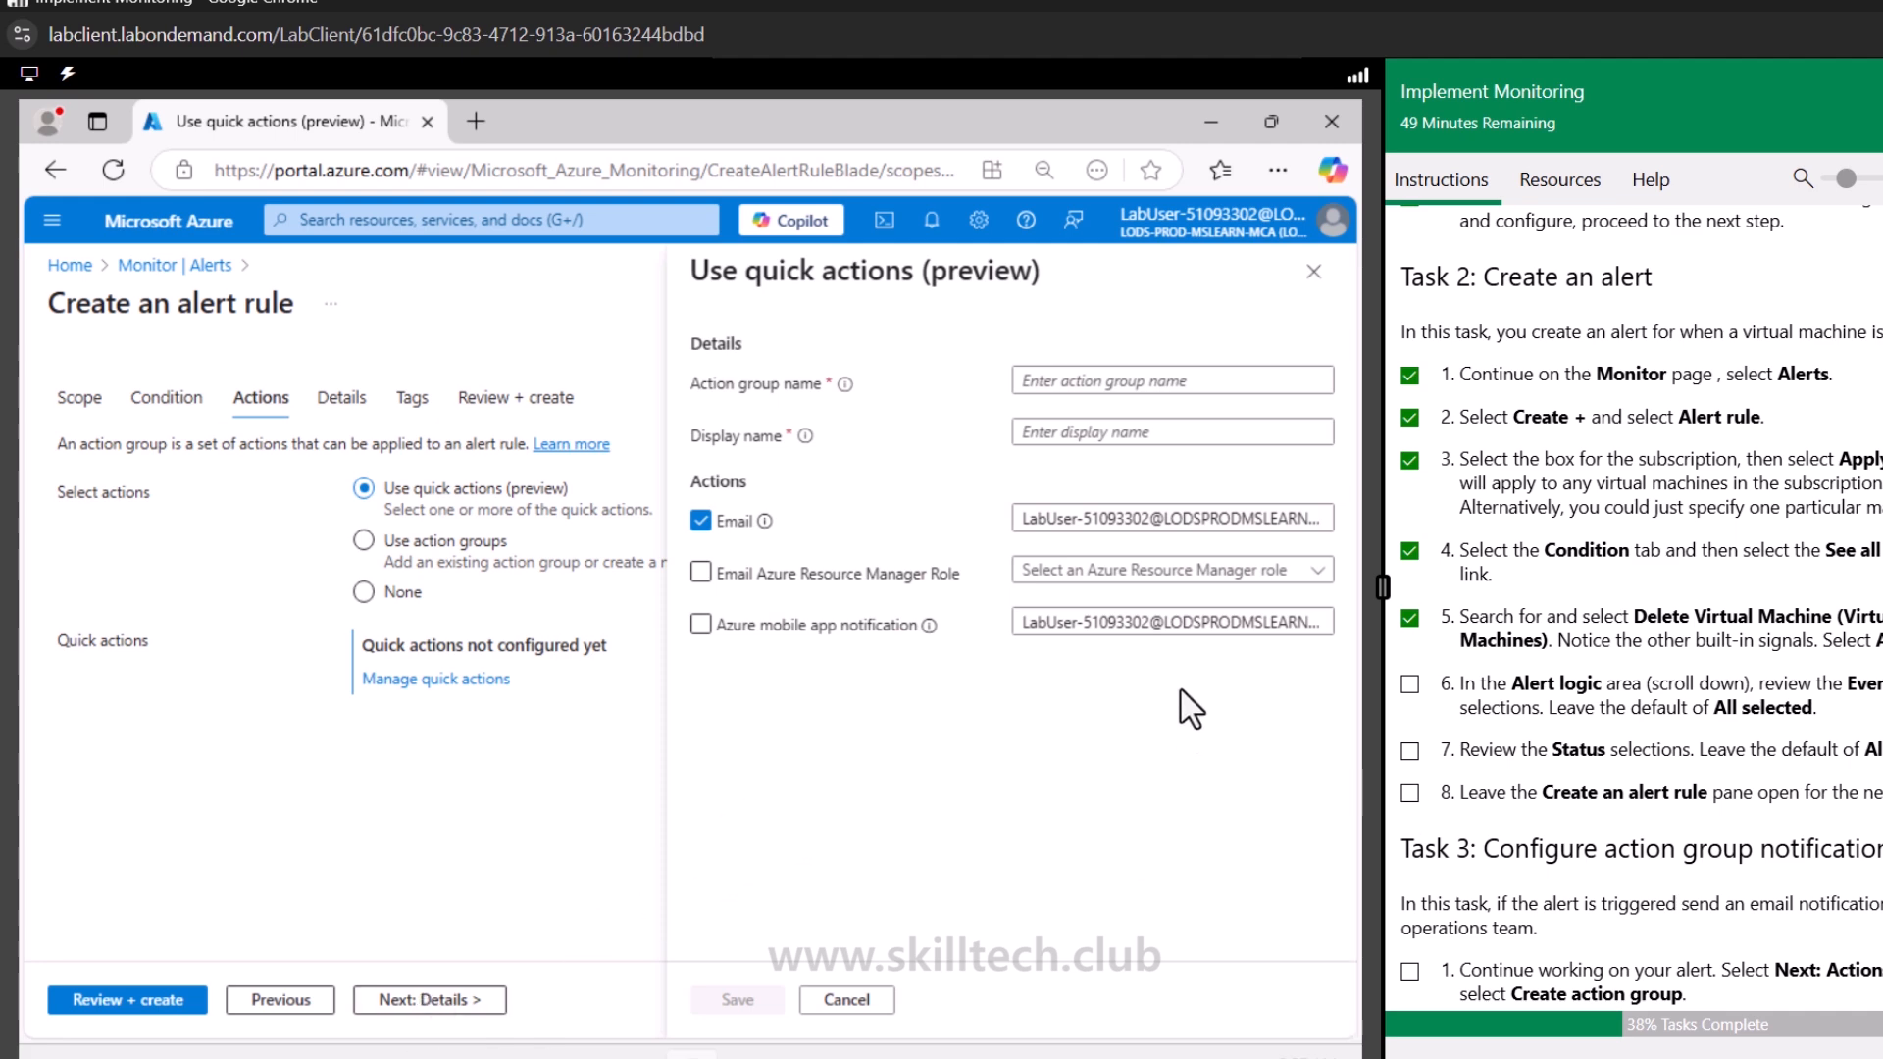
{"action": "scroll", "coordinate": [1497, 804], "scroll_direction": "down", "scroll_amount": 3}
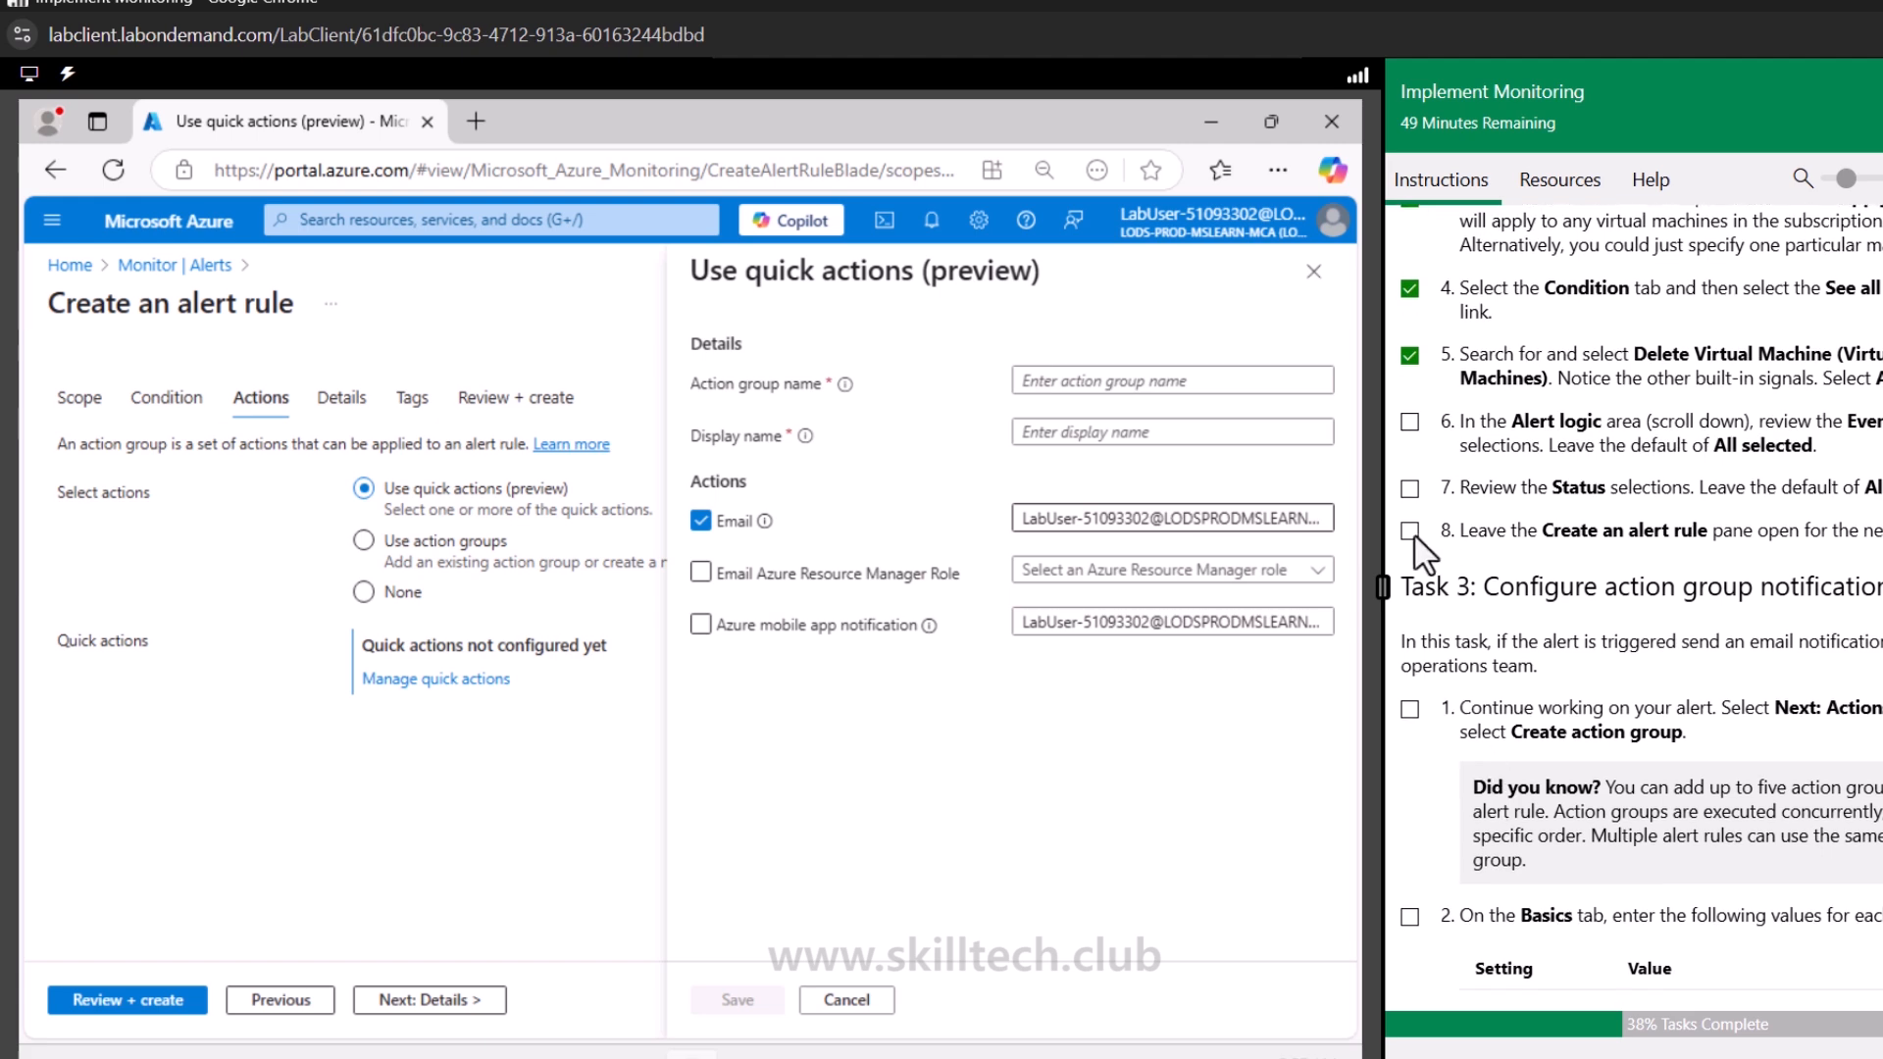
{"action": "left_click", "coordinate": [1410, 531]}
{"action": "scroll", "coordinate": [1456, 704], "scroll_direction": "down", "scroll_amount": 3}
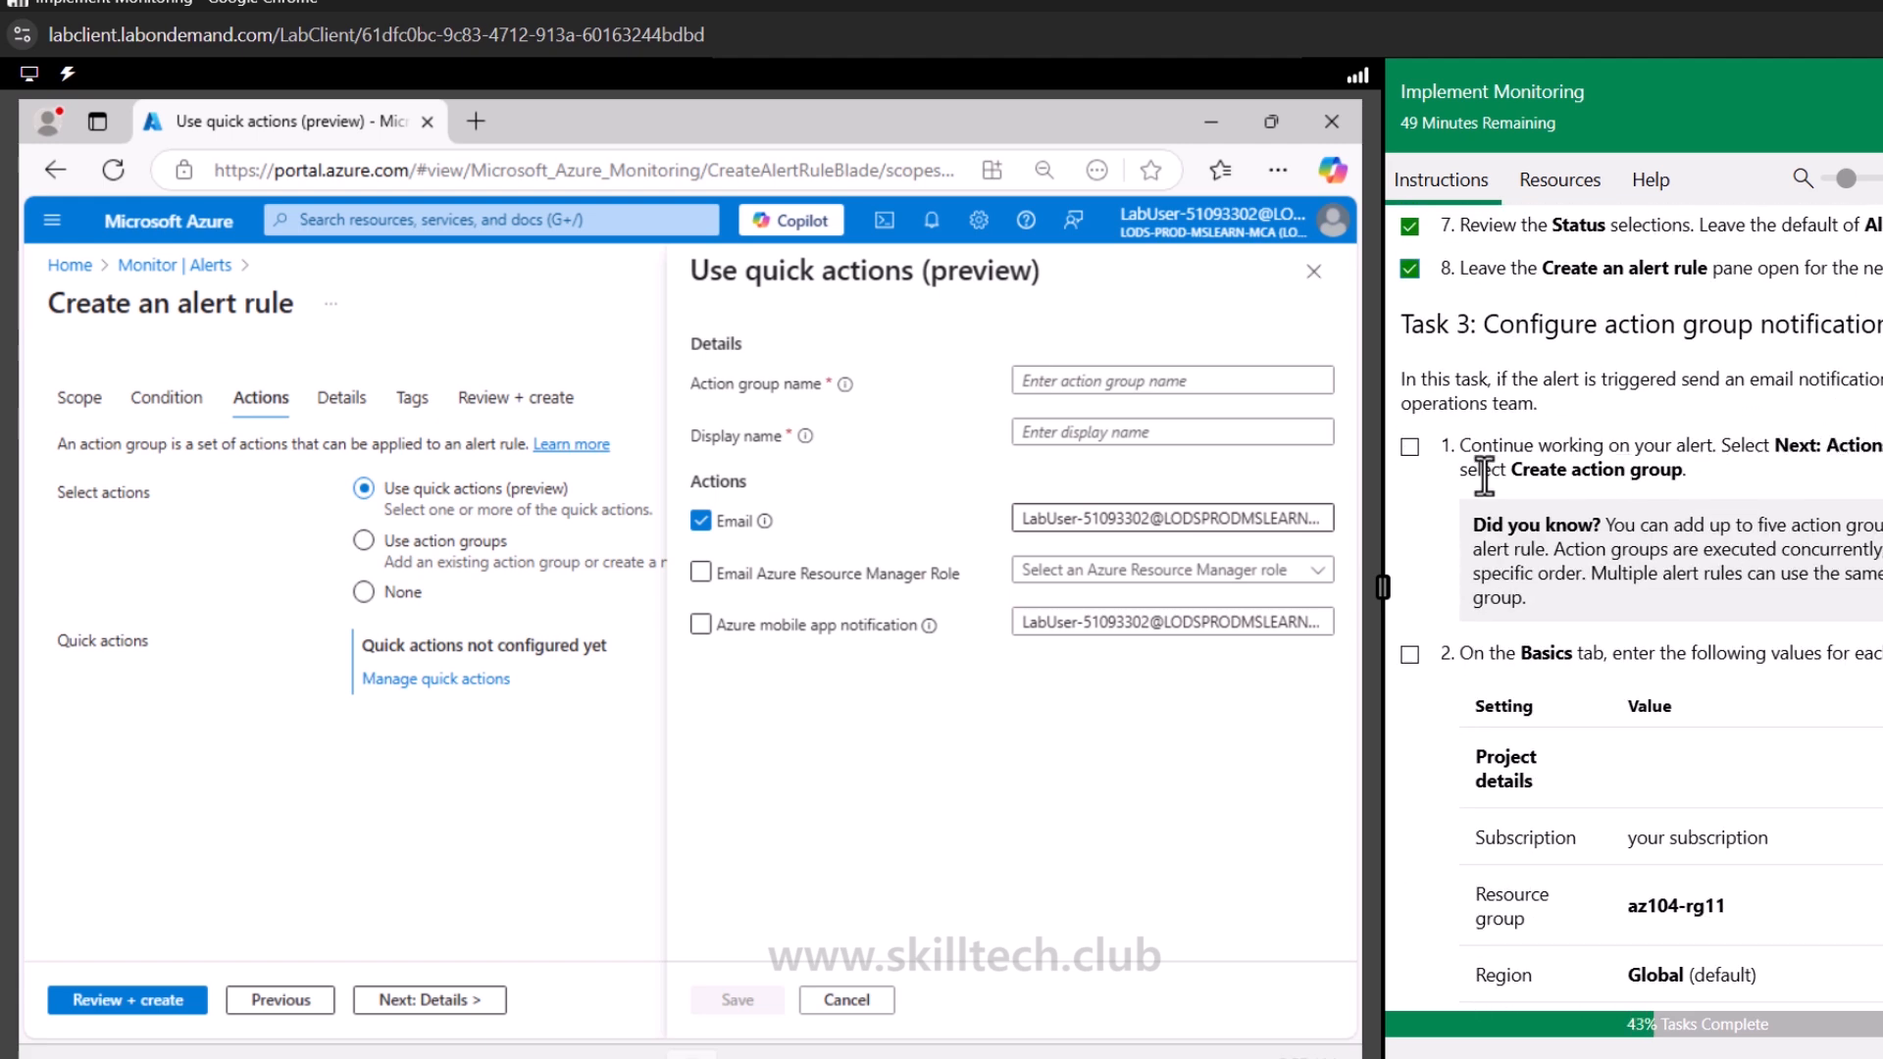
Choose to use action groups, start creating a new action group, and set its resource group to az104-rg11
{"action": "left_click", "coordinate": [446, 546]}
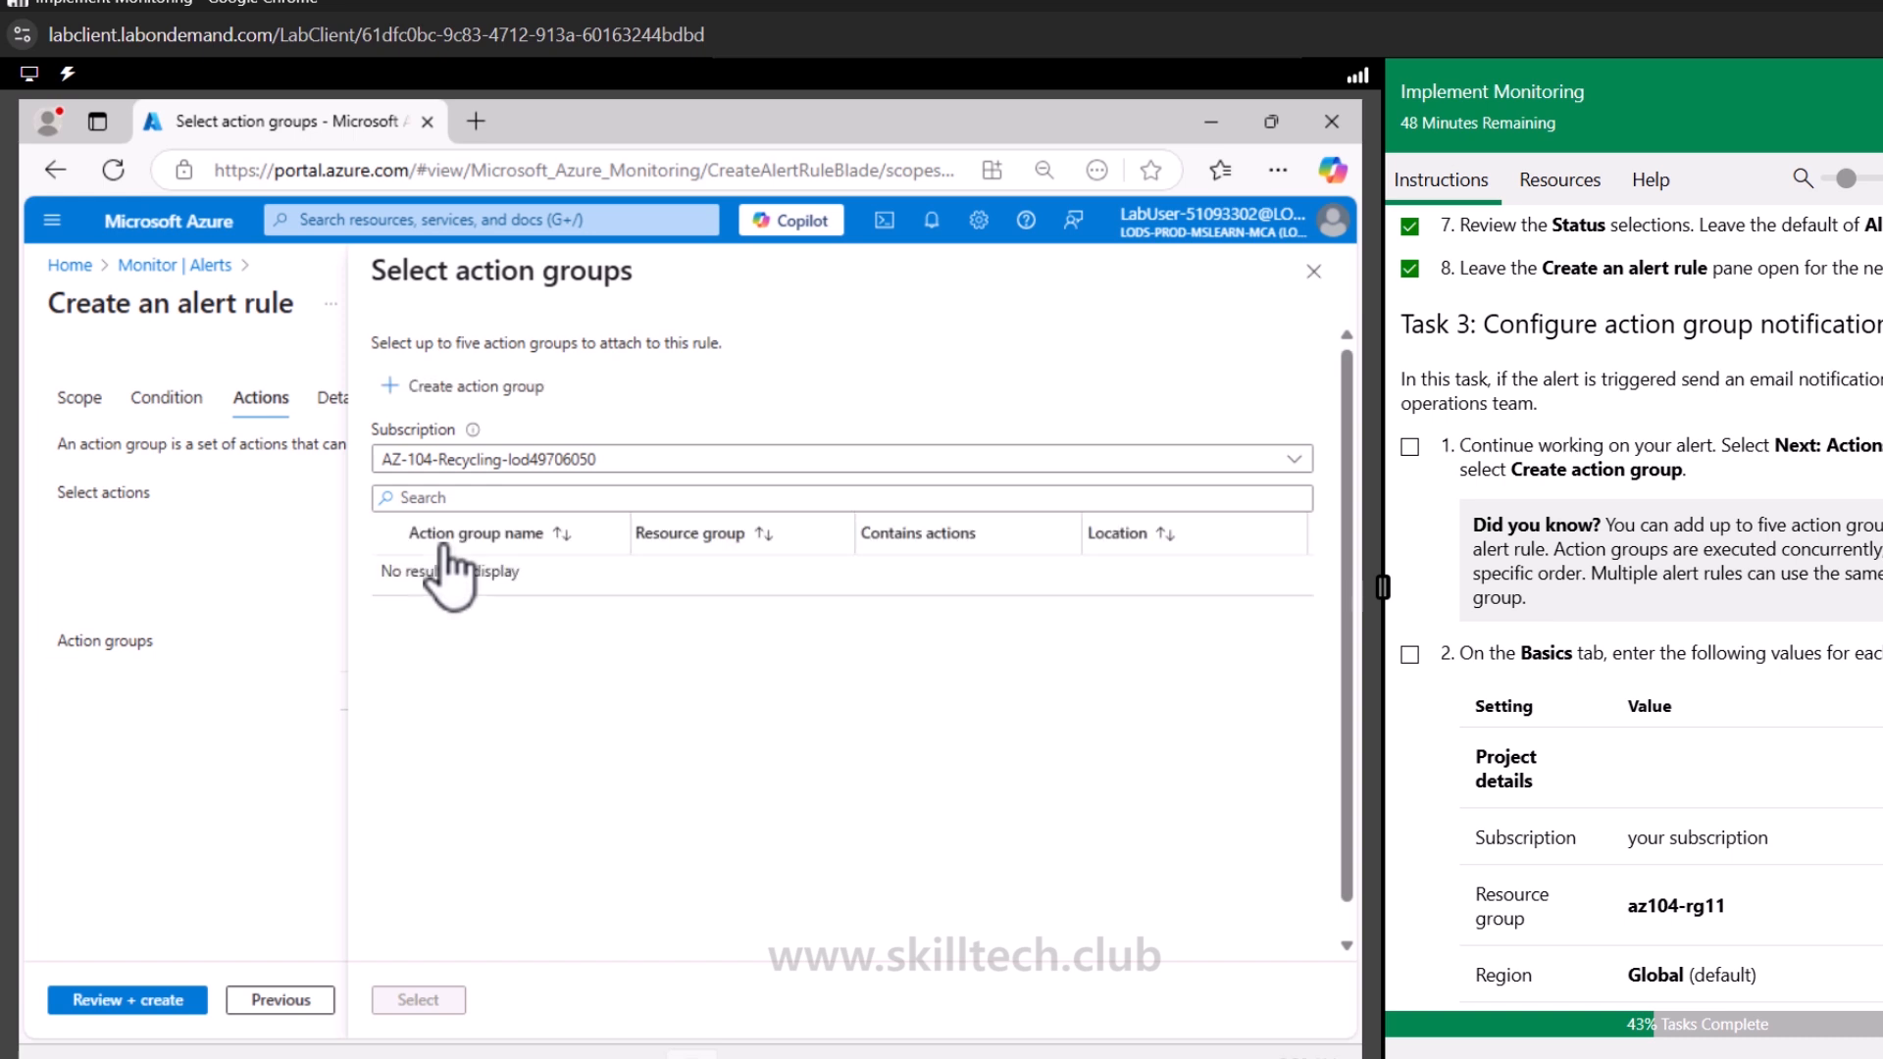
{"action": "left_click", "coordinate": [506, 402]}
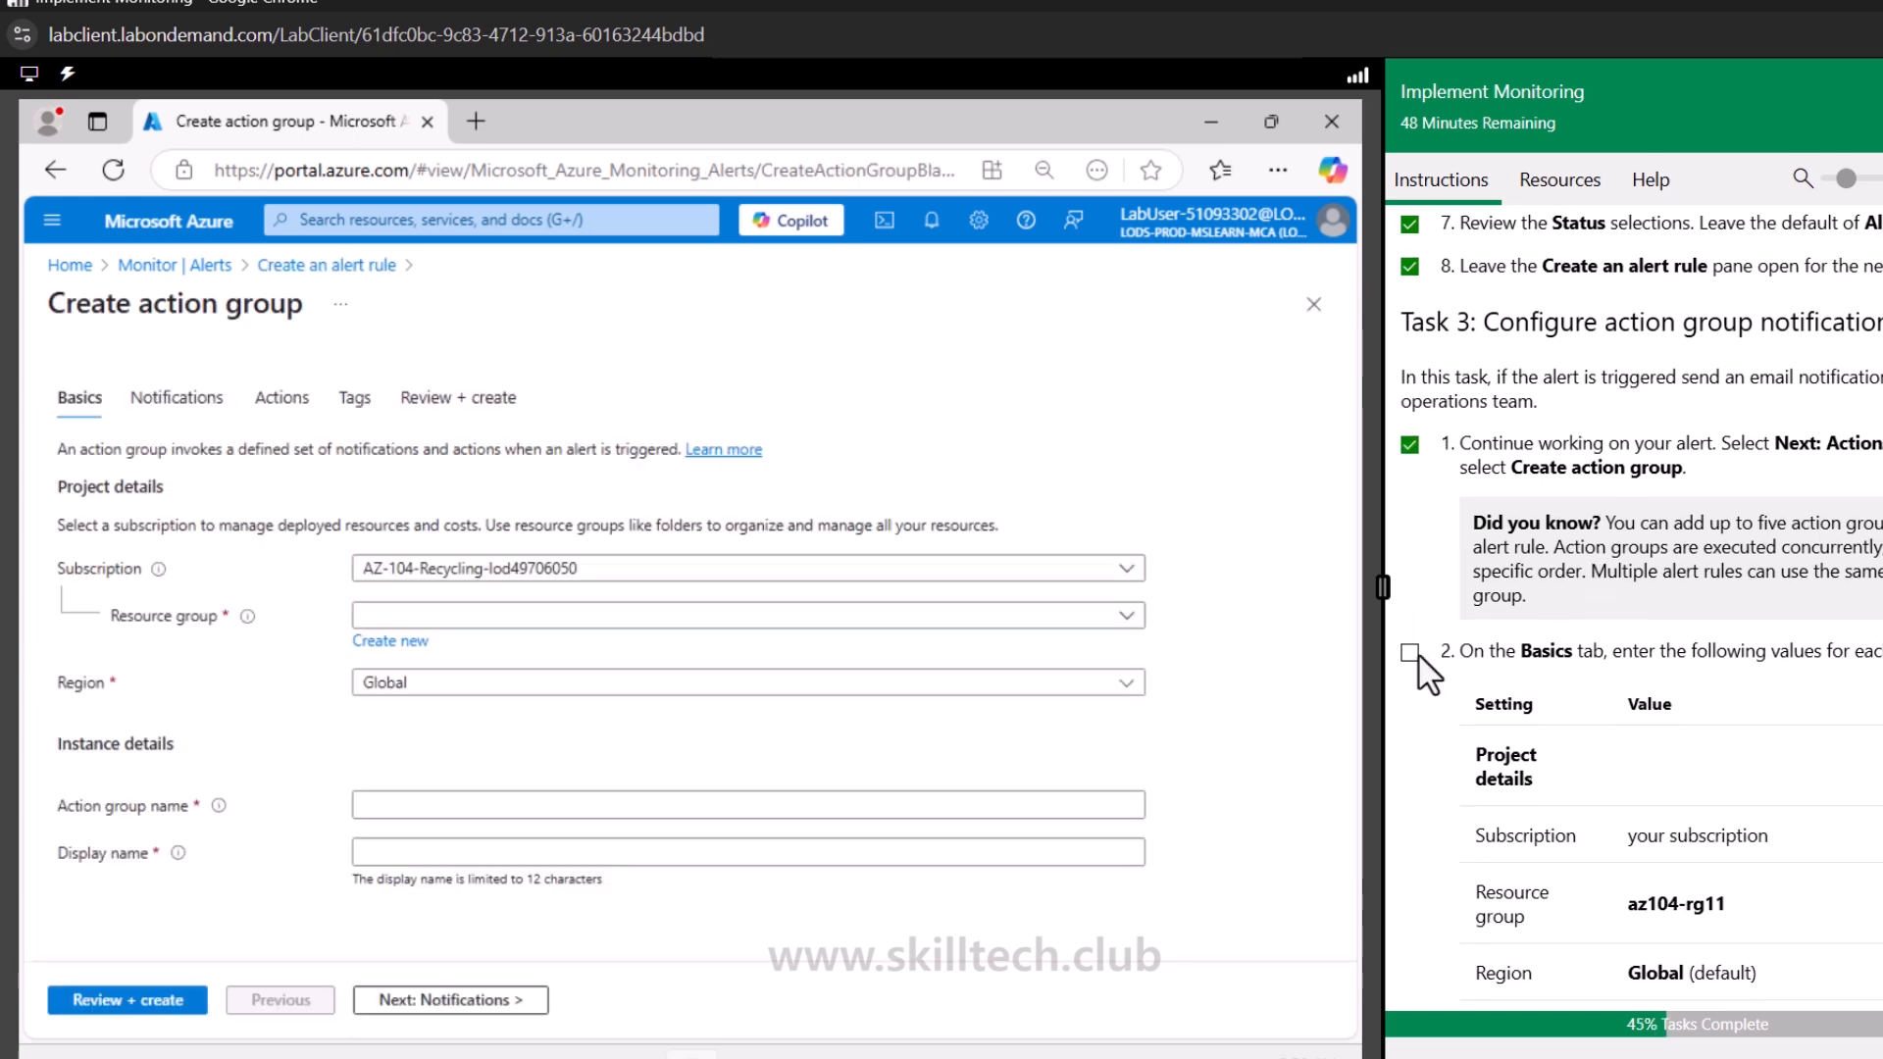
{"action": "scroll", "coordinate": [1429, 674], "scroll_direction": "down", "scroll_amount": 3}
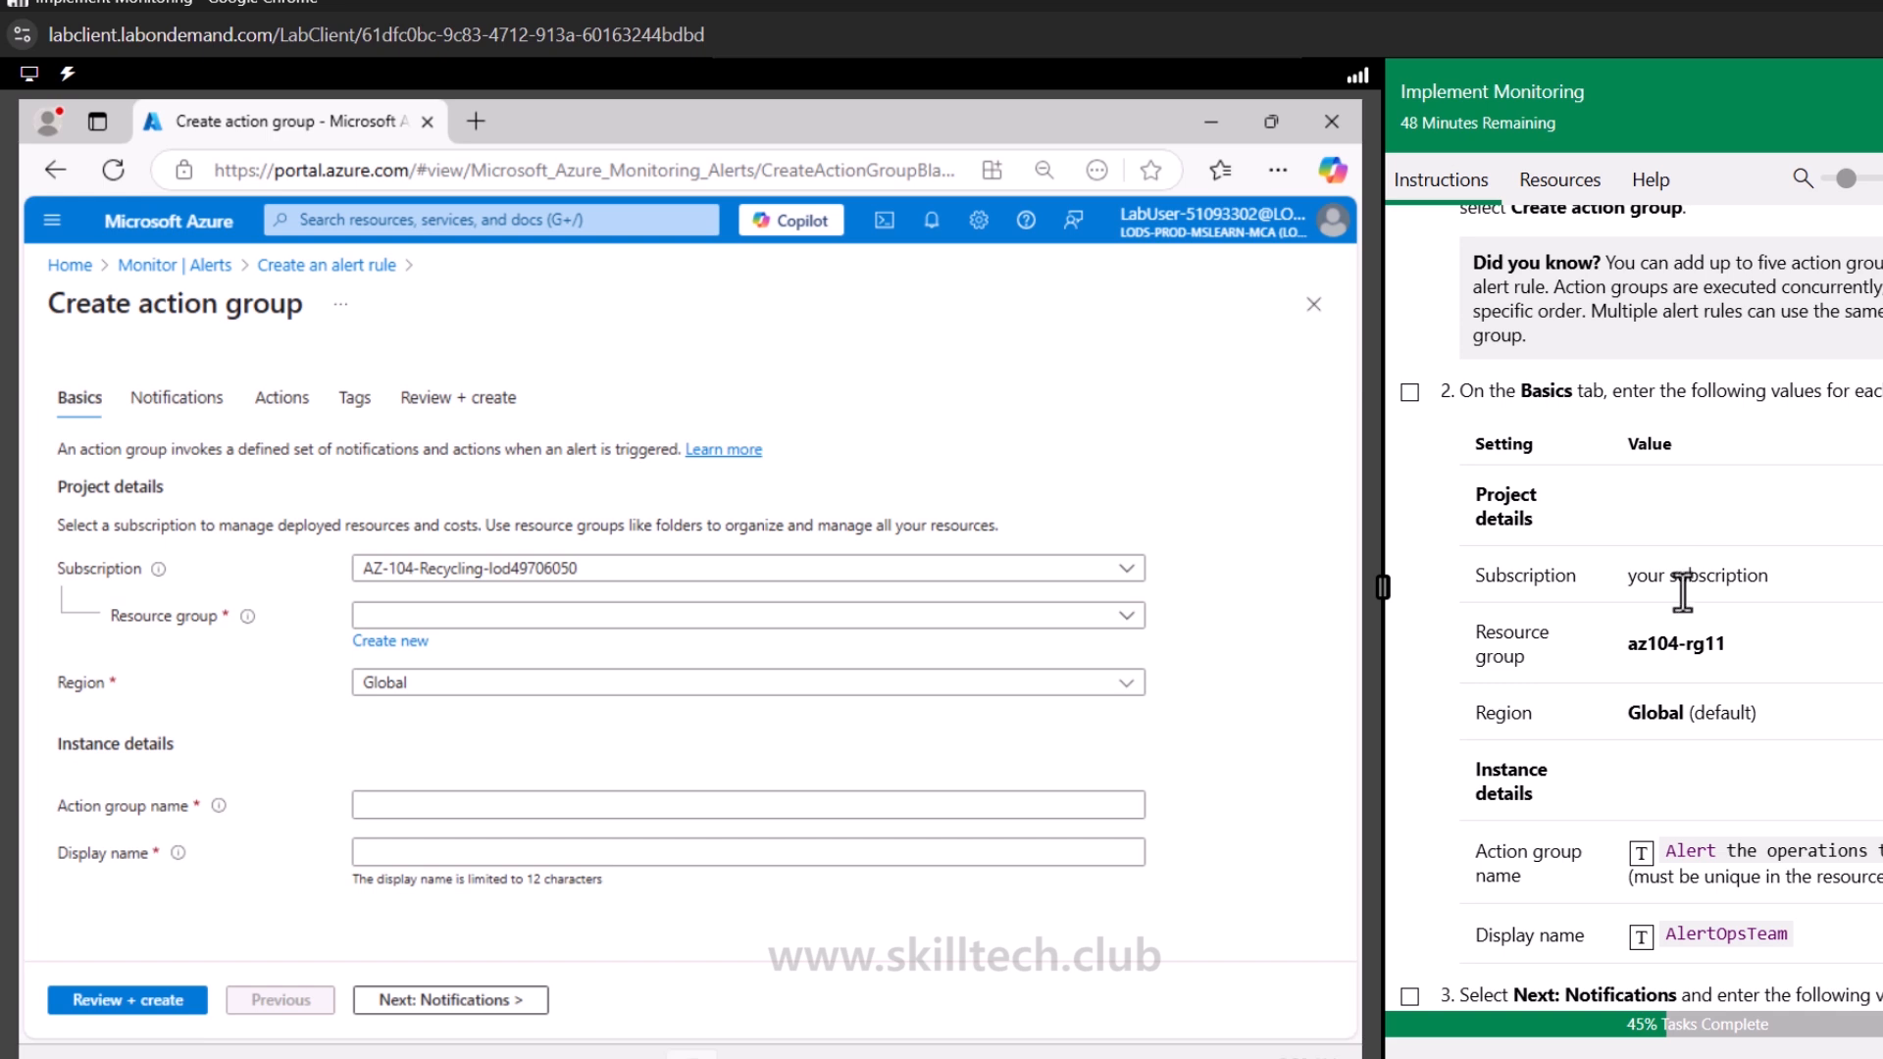
{"action": "left_click", "coordinate": [546, 618]}
{"action": "left_click", "coordinate": [539, 697]}
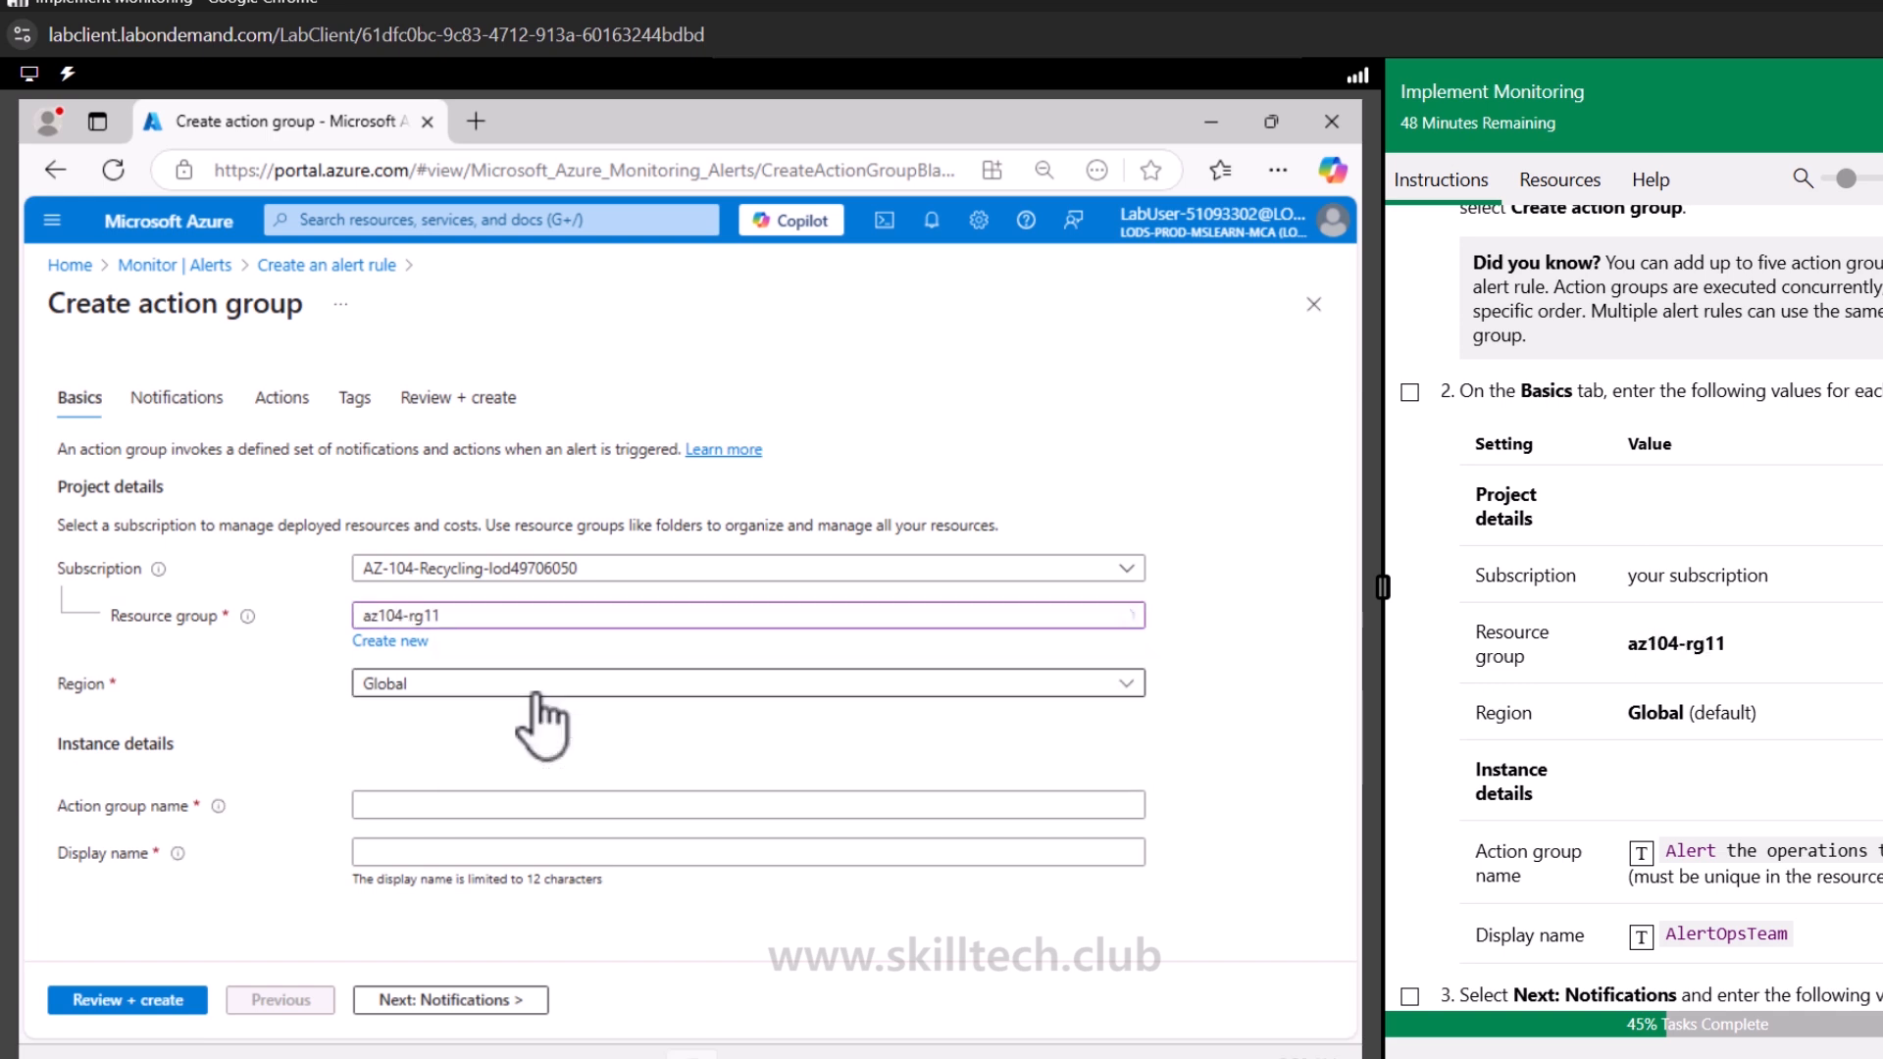
Name the action group Alert the operations team with display name AlertOpsTeam, then continue to notifications
{"action": "left_click", "coordinate": [429, 806]}
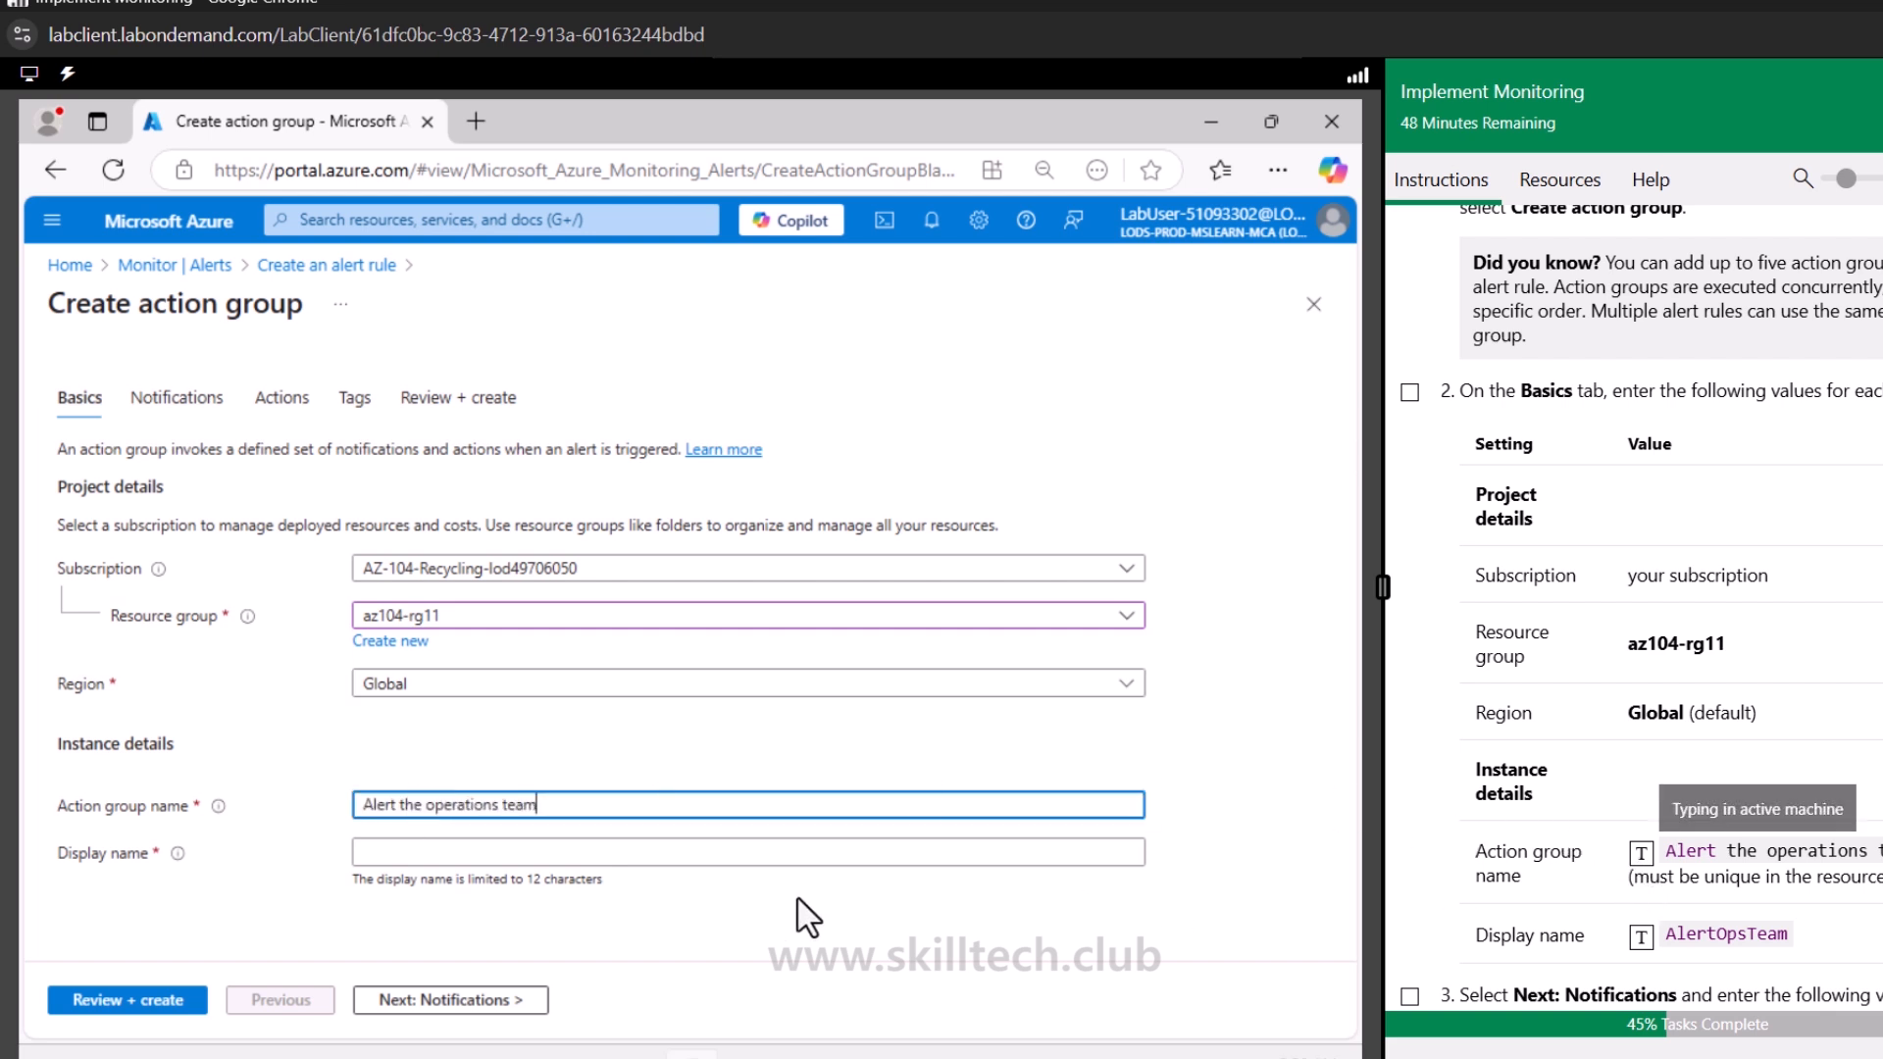
{"action": "left_click", "coordinate": [454, 853]}
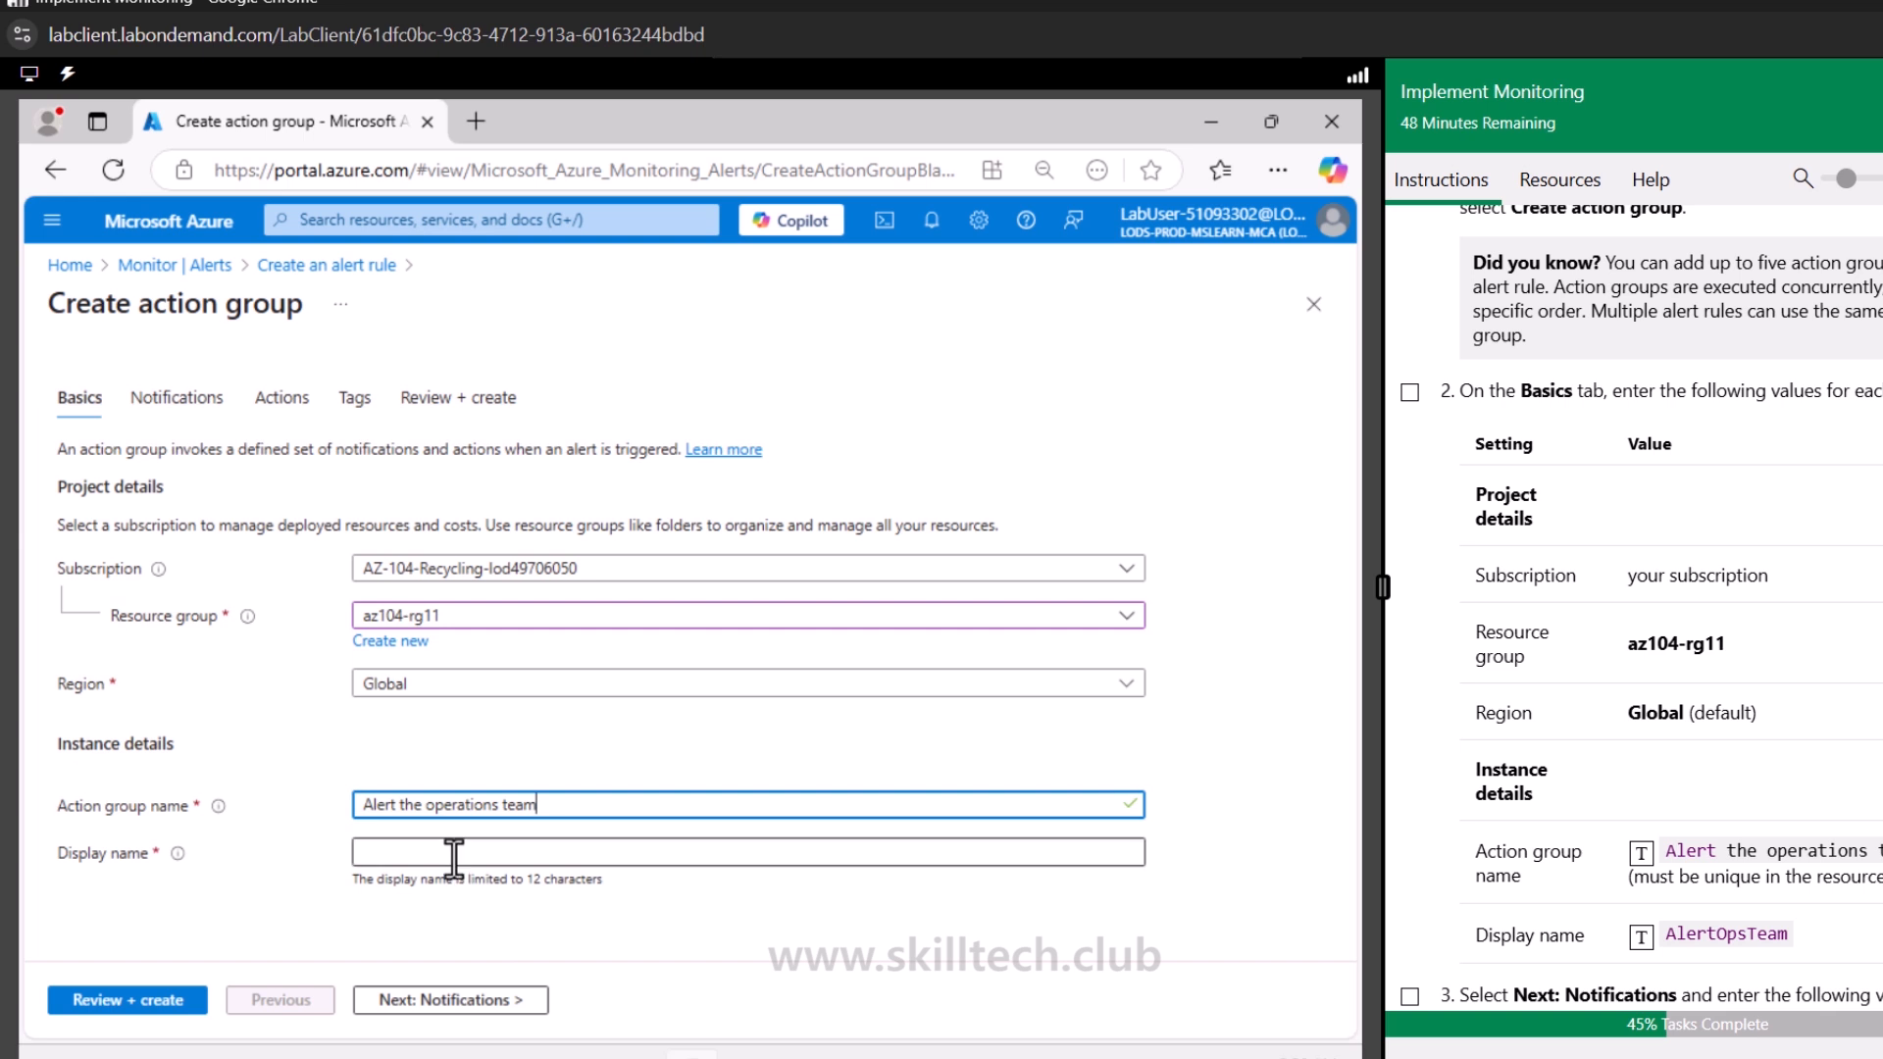
{"action": "left_click", "coordinate": [1641, 939]}
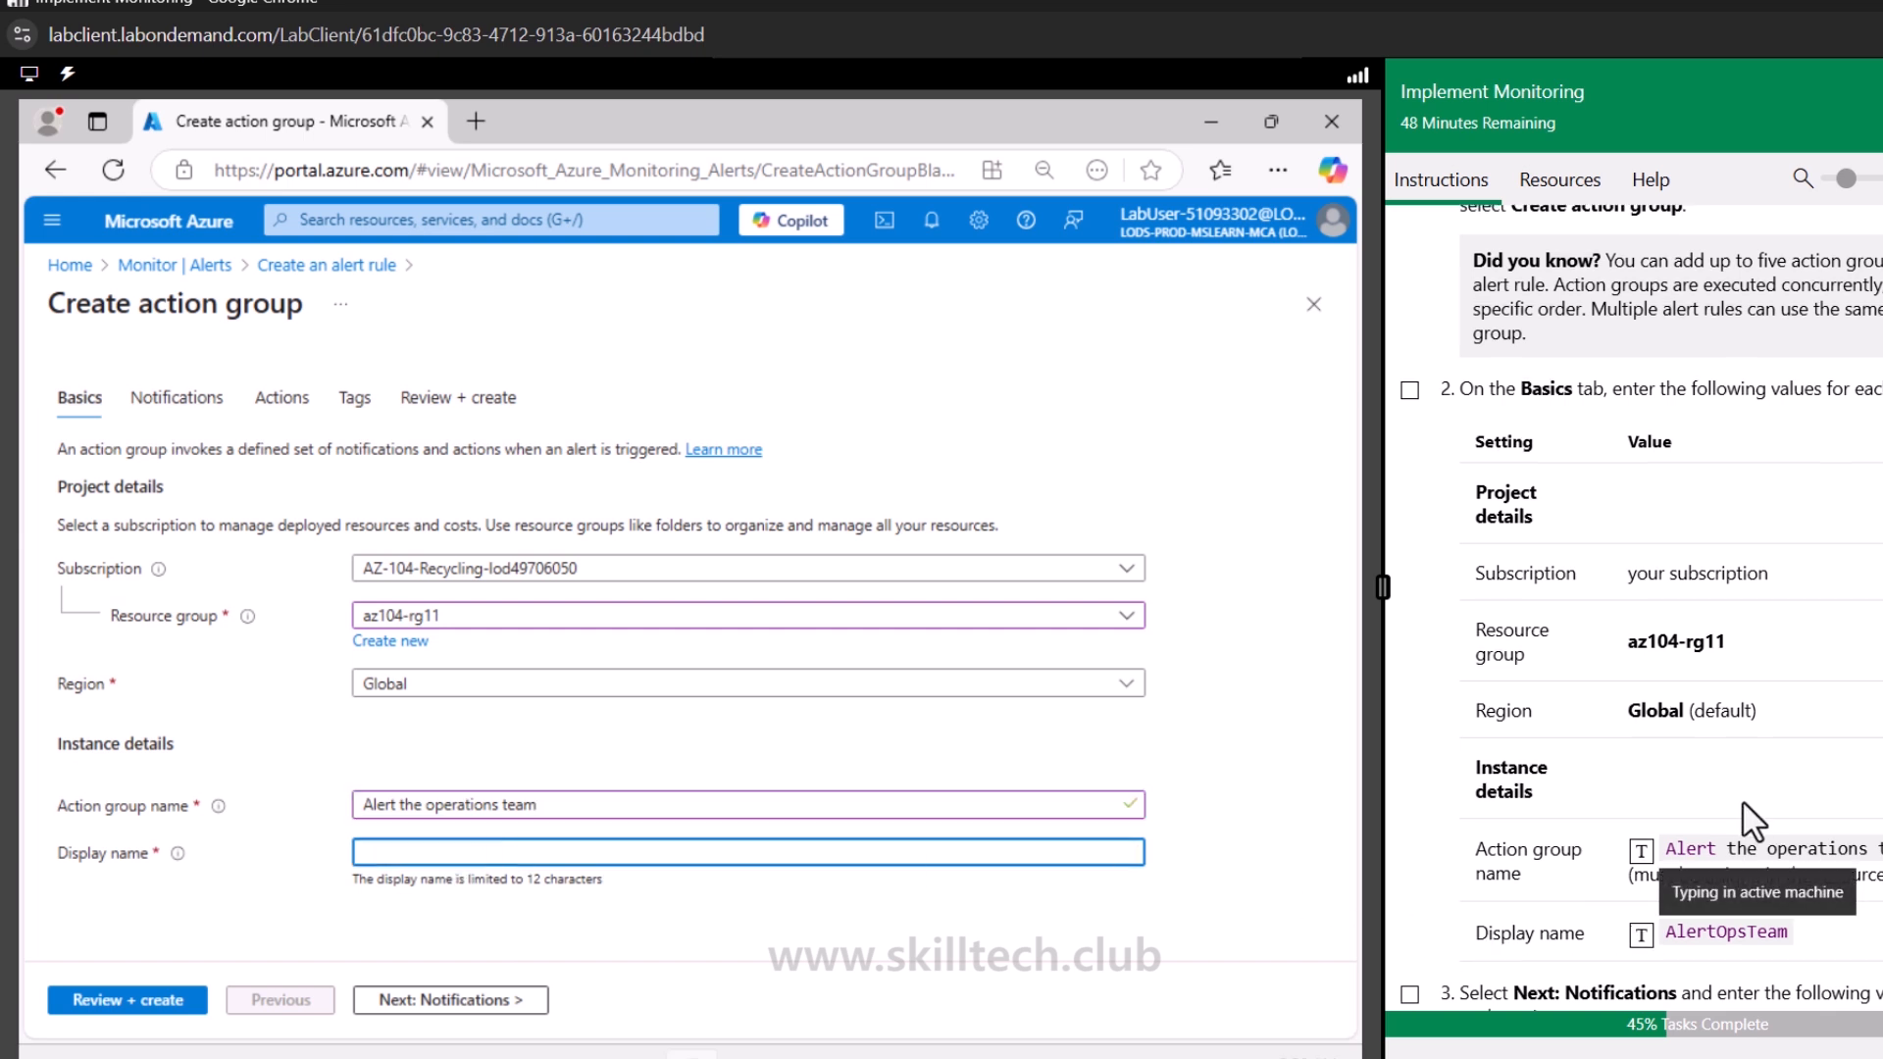
{"action": "scroll", "coordinate": [1711, 785], "scroll_direction": "down", "scroll_amount": 5}
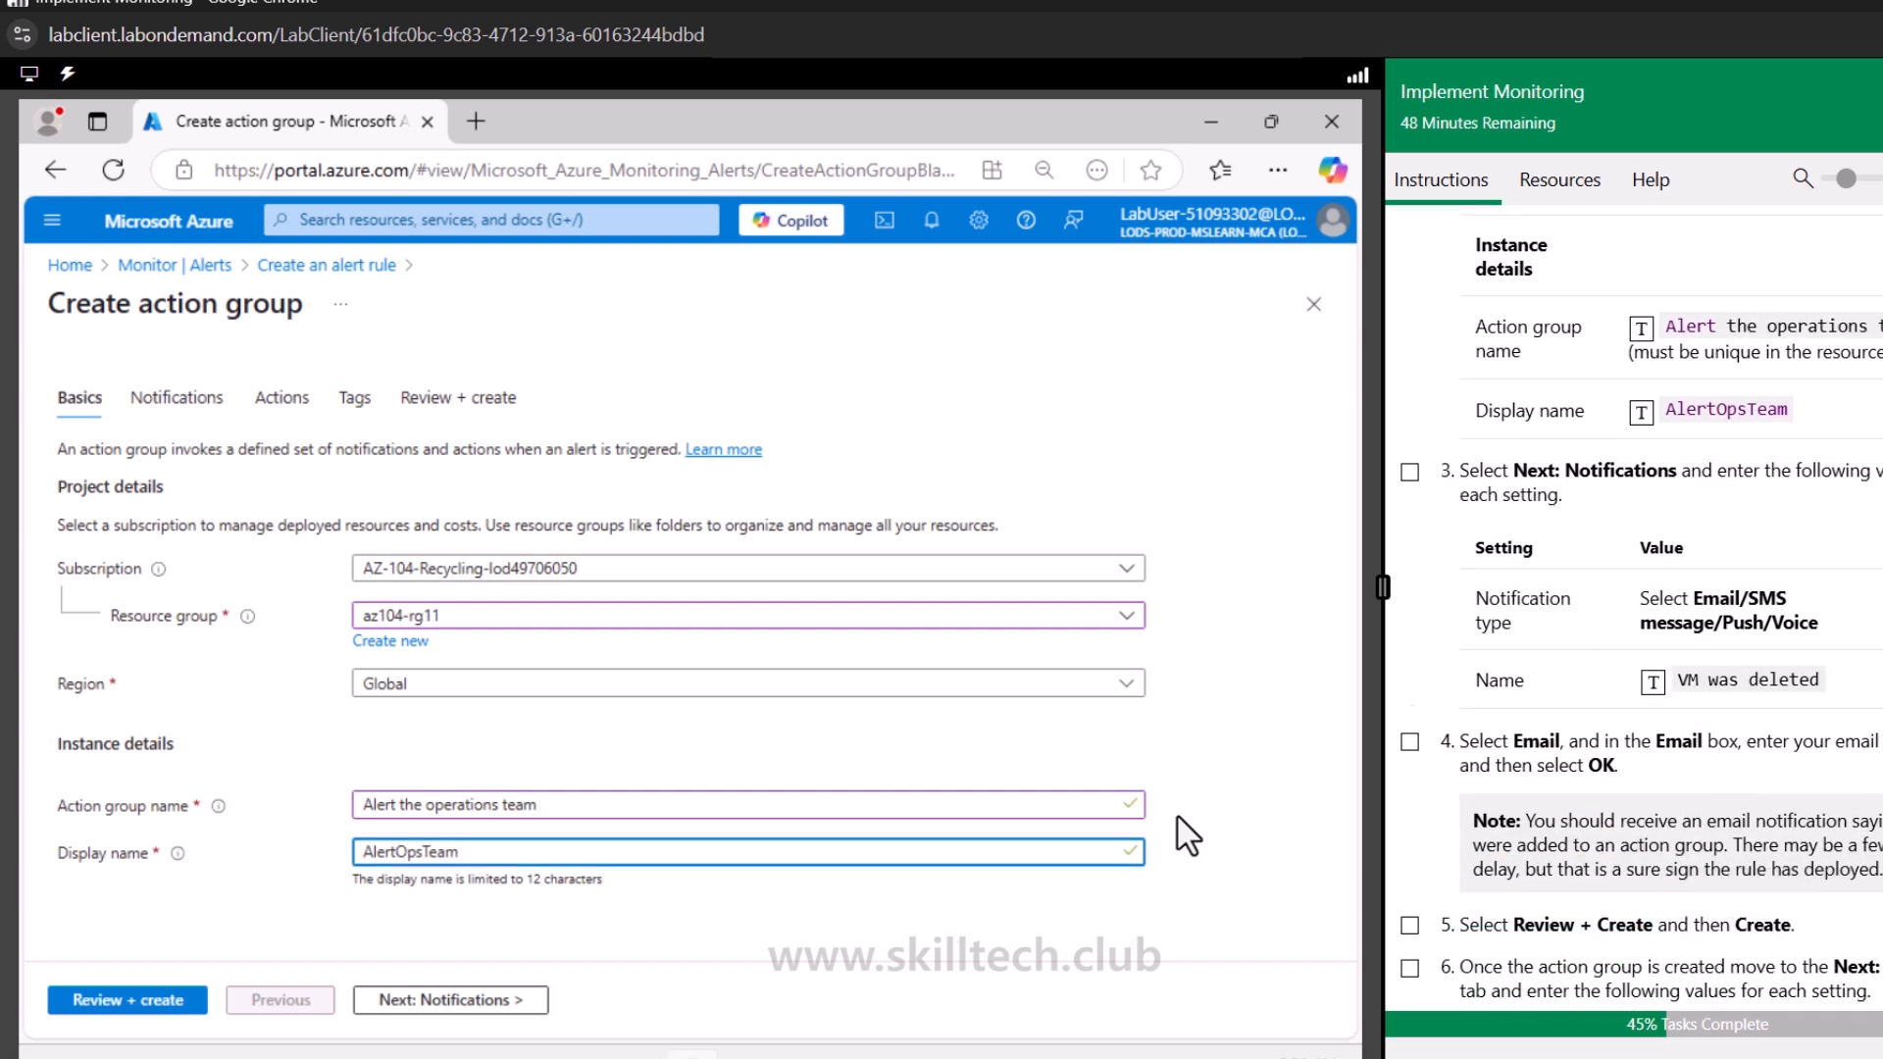
{"action": "left_click", "coordinate": [524, 1002]}
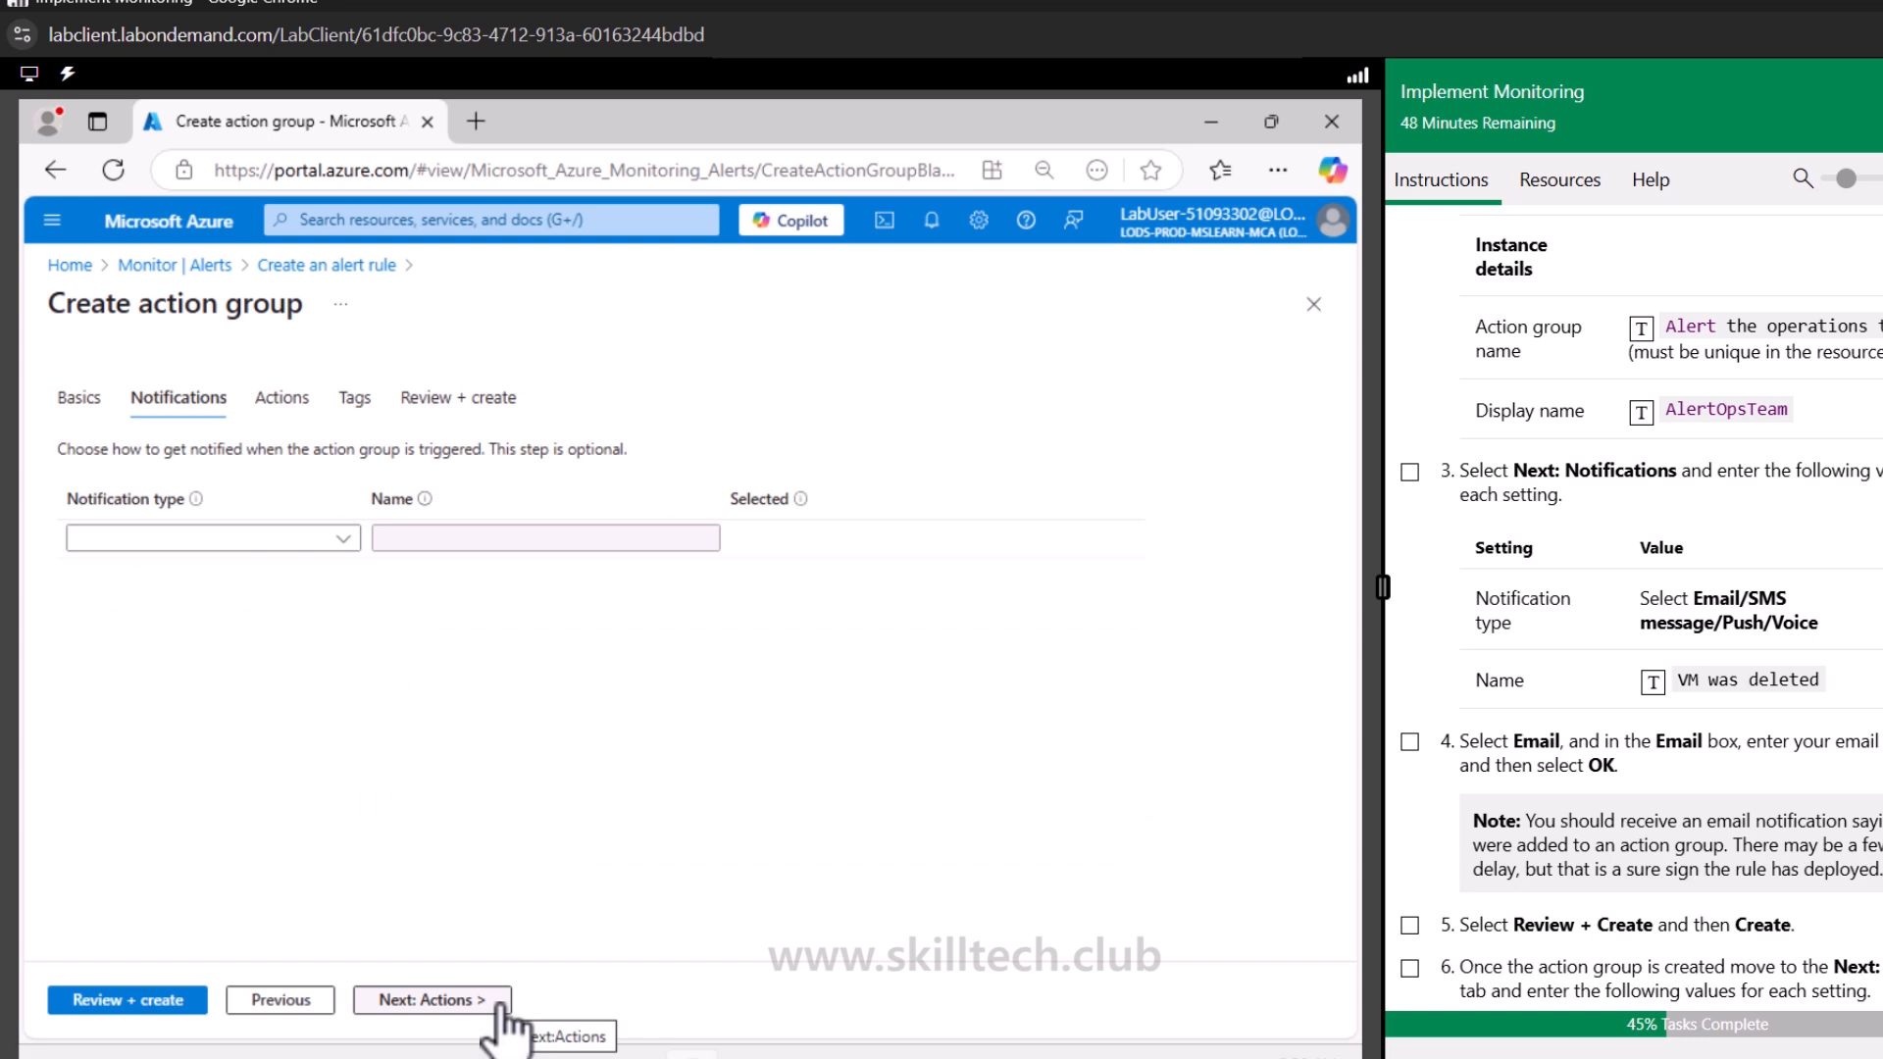
Add an Email/SMS message/Push/Voice notification named VM was deleted, enabling email to the user's e-mail address
{"action": "left_click", "coordinate": [343, 539]}
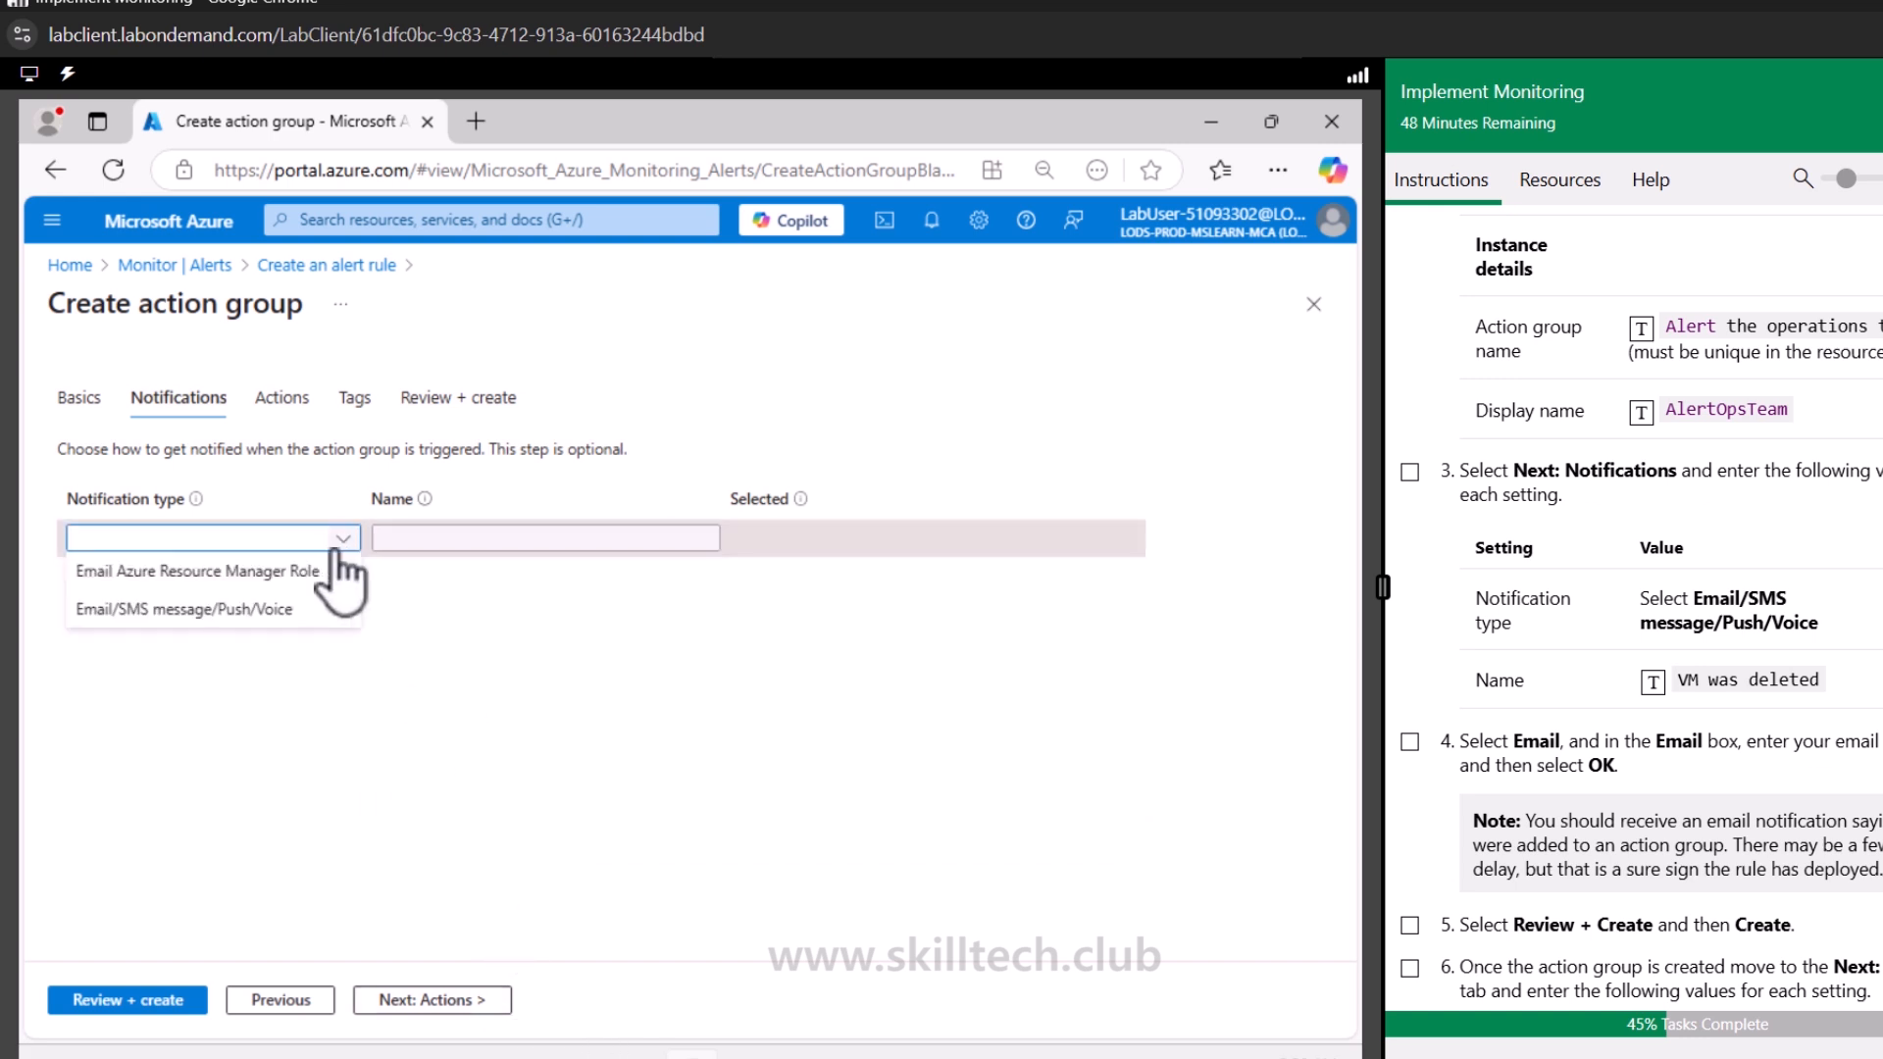
{"action": "left_click", "coordinate": [267, 610]}
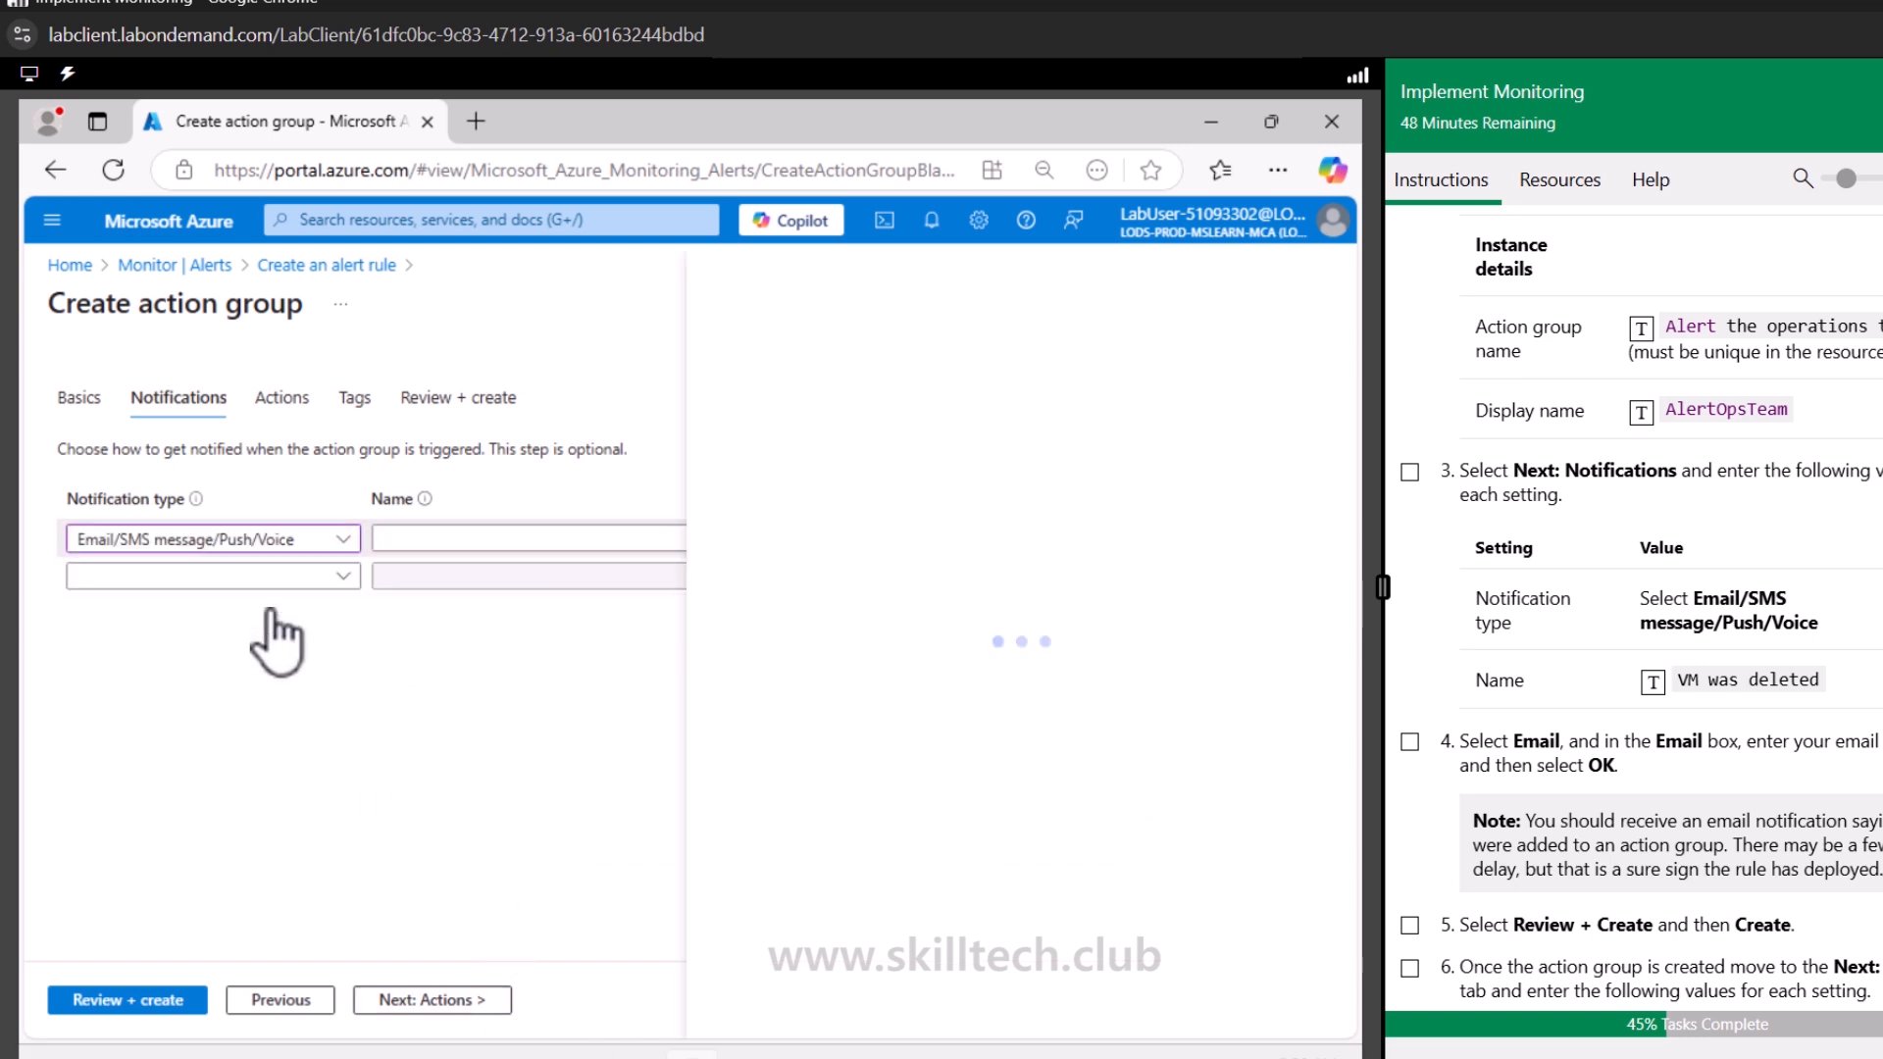
{"action": "left_click", "coordinate": [515, 538]}
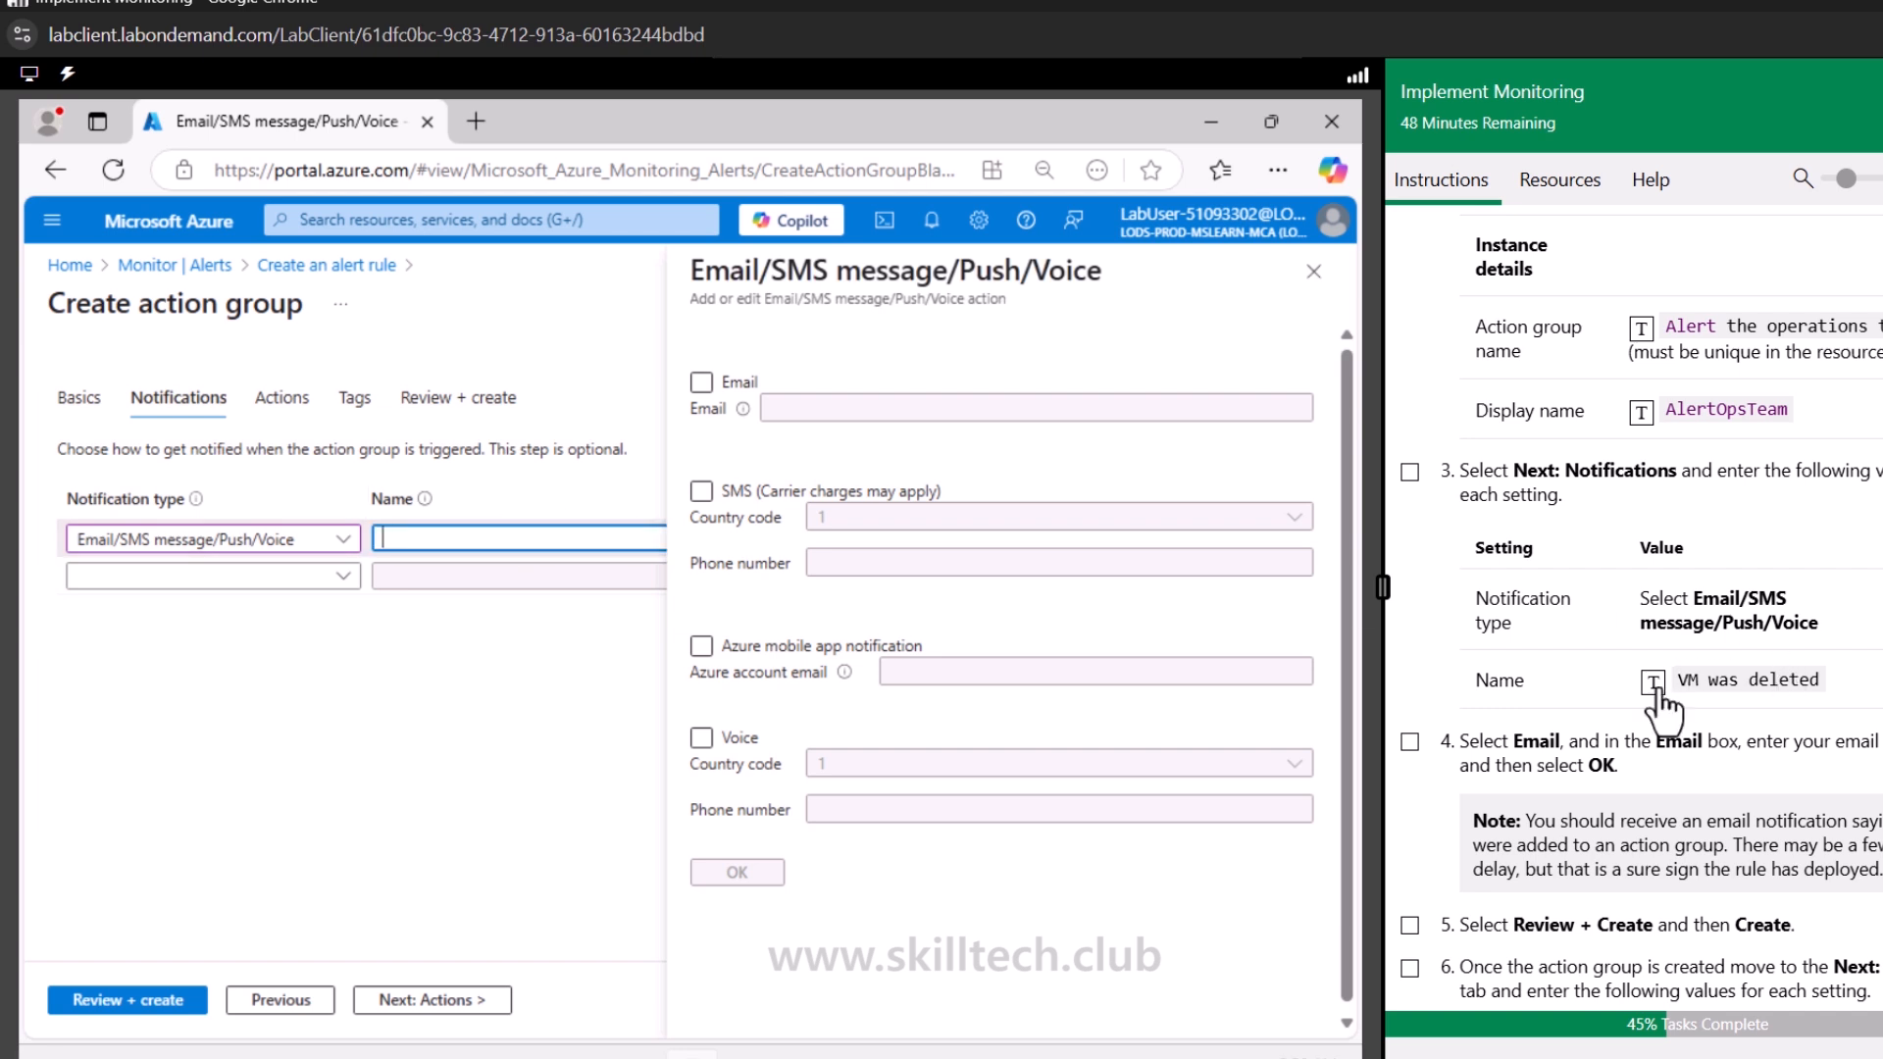
{"action": "left_click", "coordinate": [702, 382]}
{"action": "left_click", "coordinate": [865, 409]}
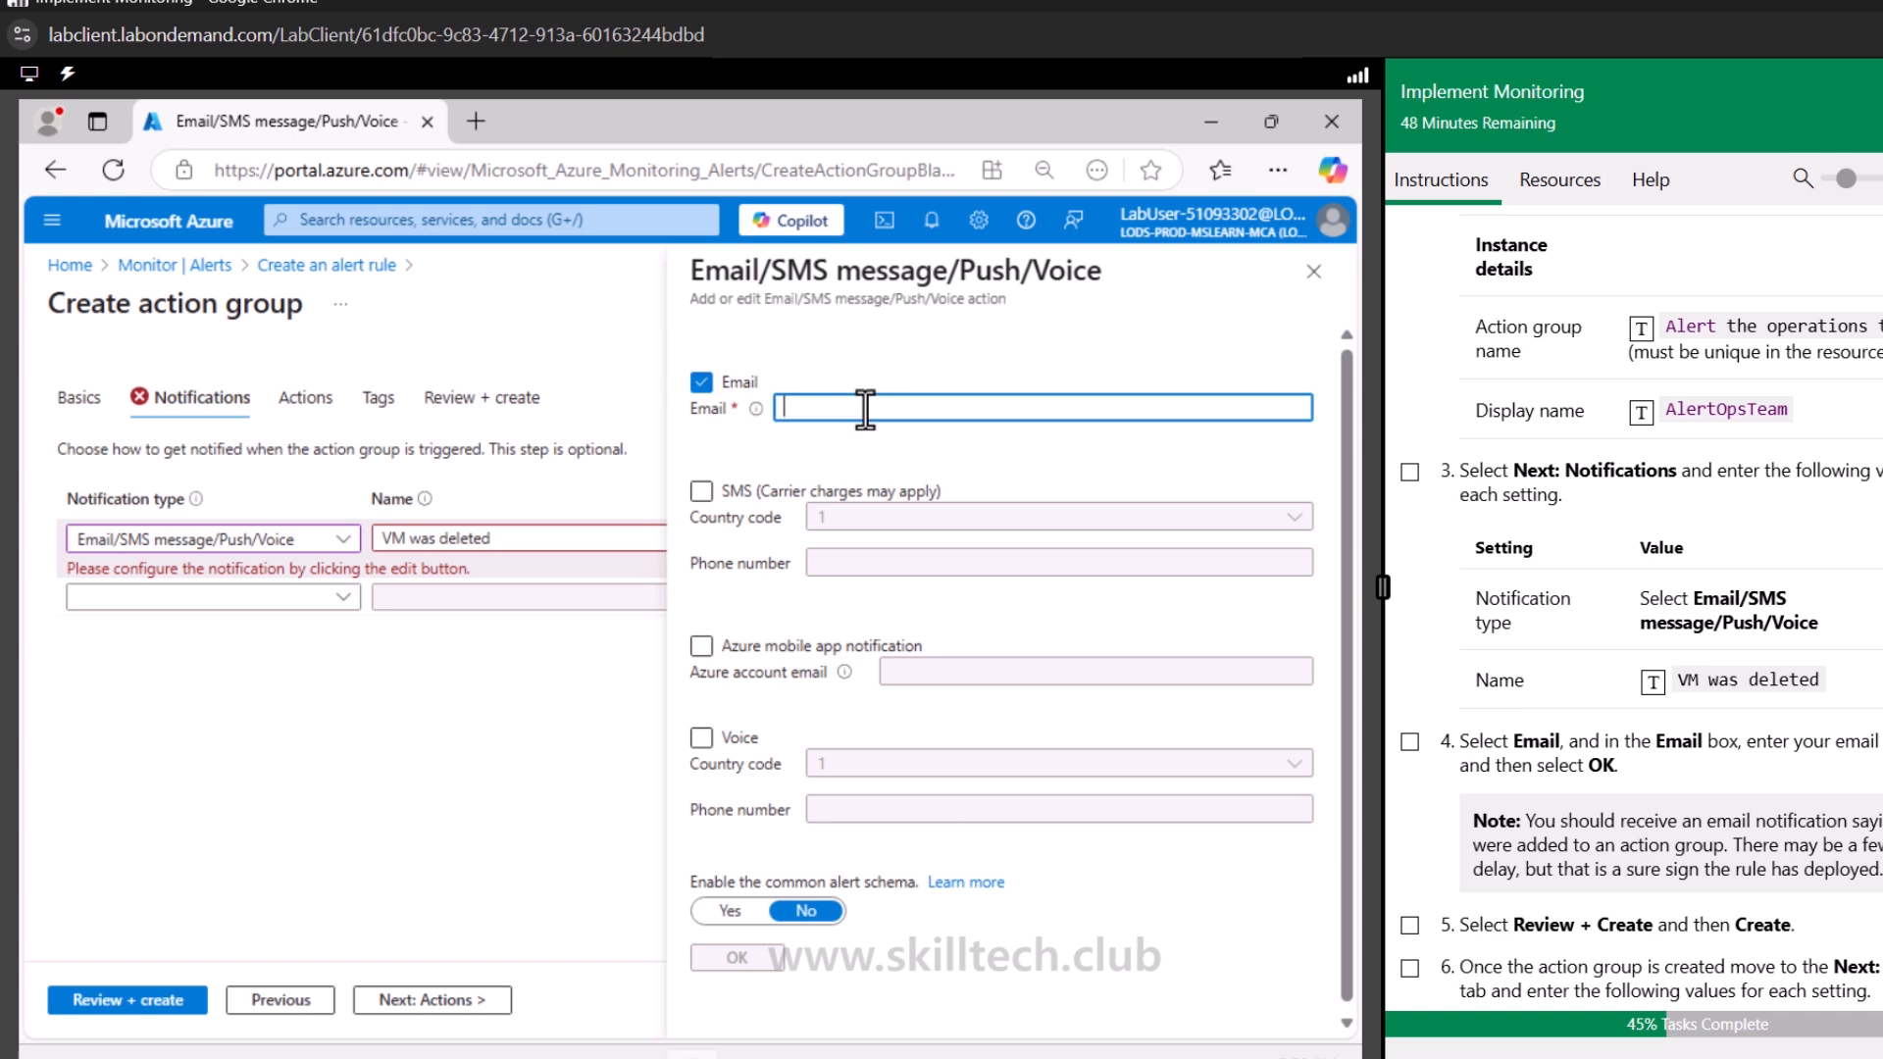
{"action": "type", "text": "maru"}
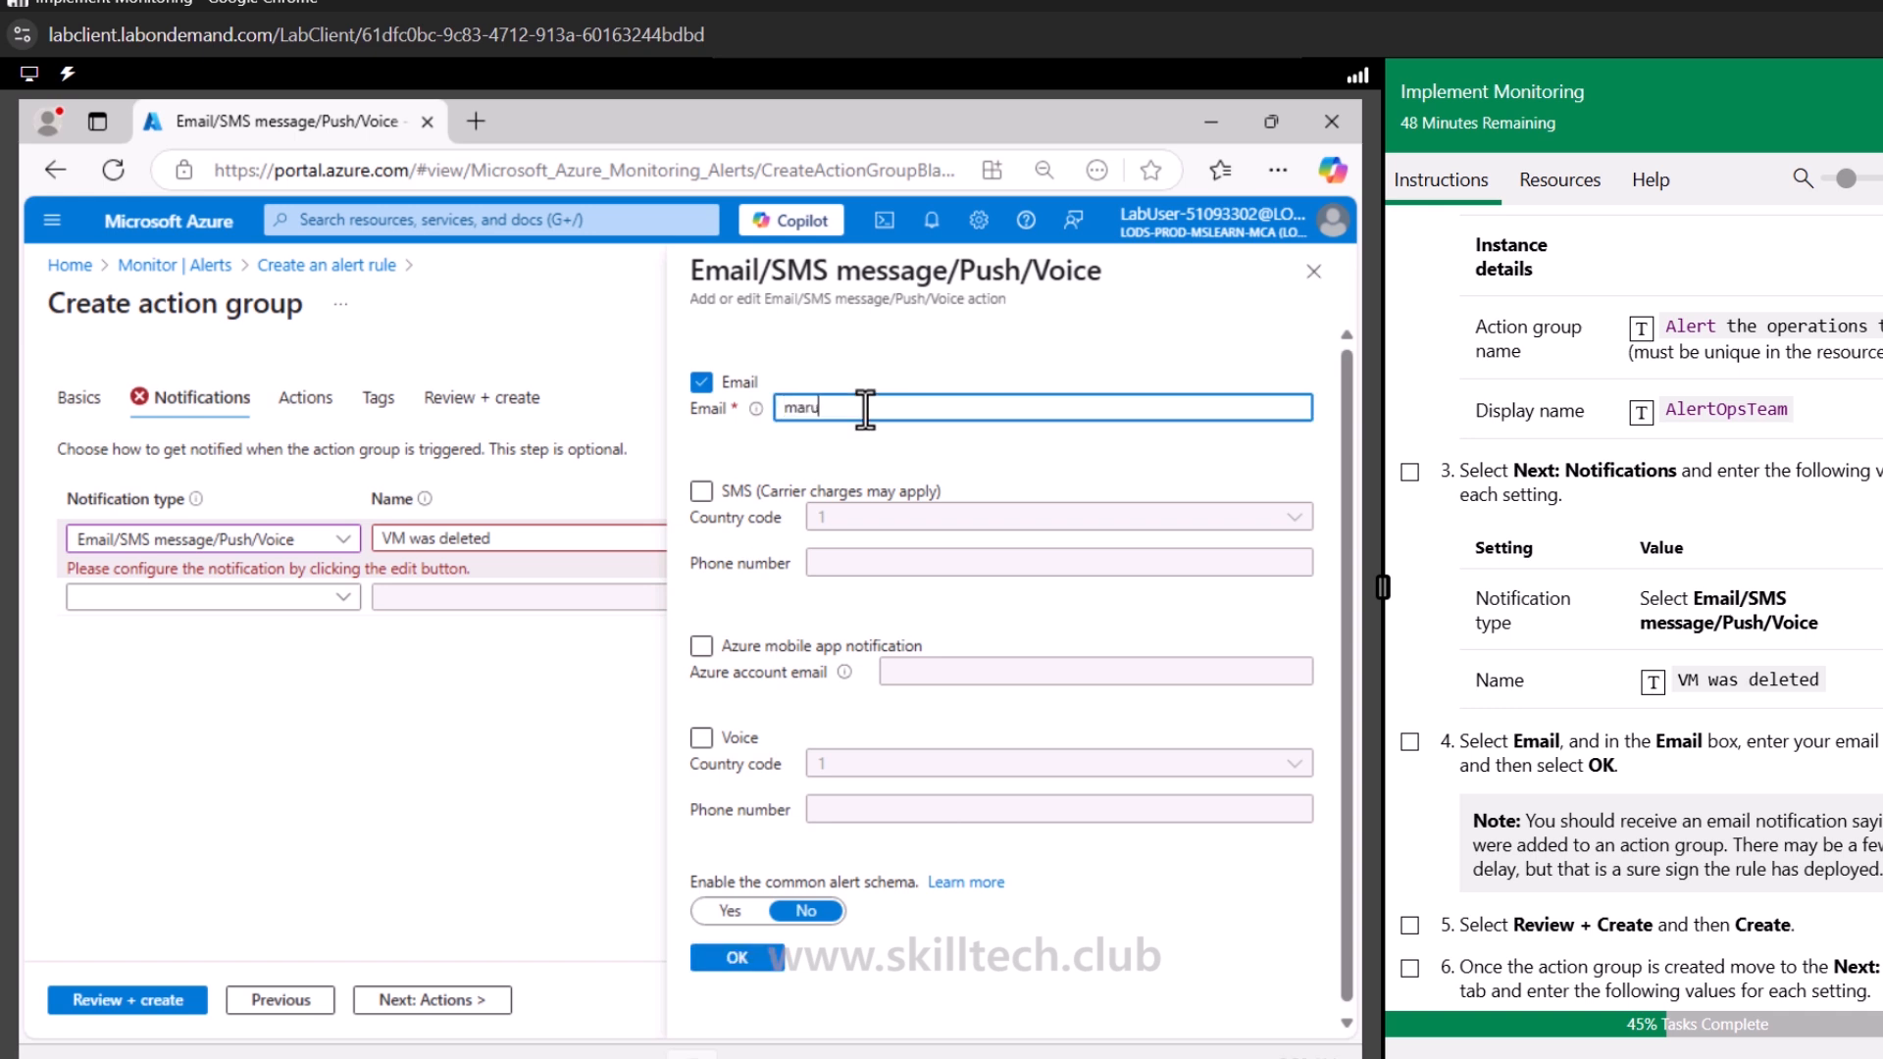
{"action": "left_click", "coordinate": [746, 957]}
{"action": "scroll", "coordinate": [1530, 750], "scroll_direction": "down", "scroll_amount": 3}
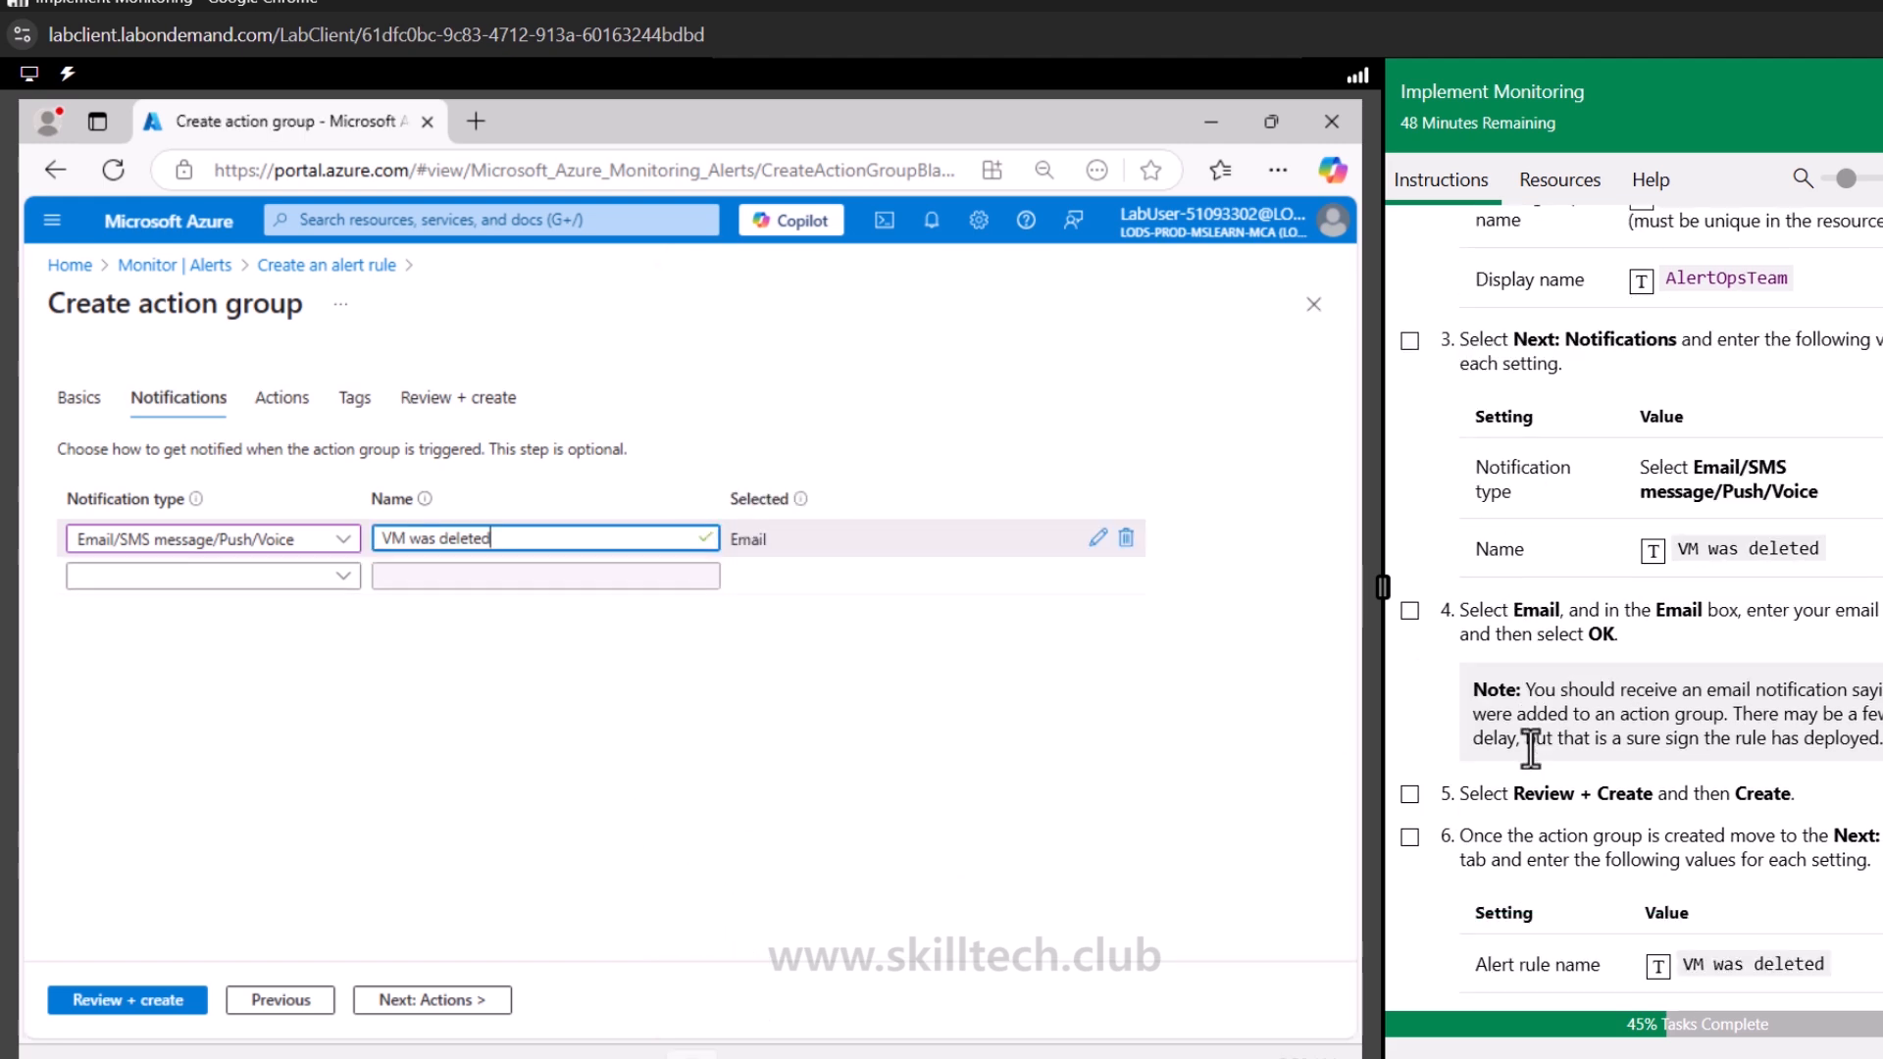
Skip through the Actions and Tags tabs and create the action group, attaching it to the alert rule
{"action": "left_click", "coordinate": [424, 1001]}
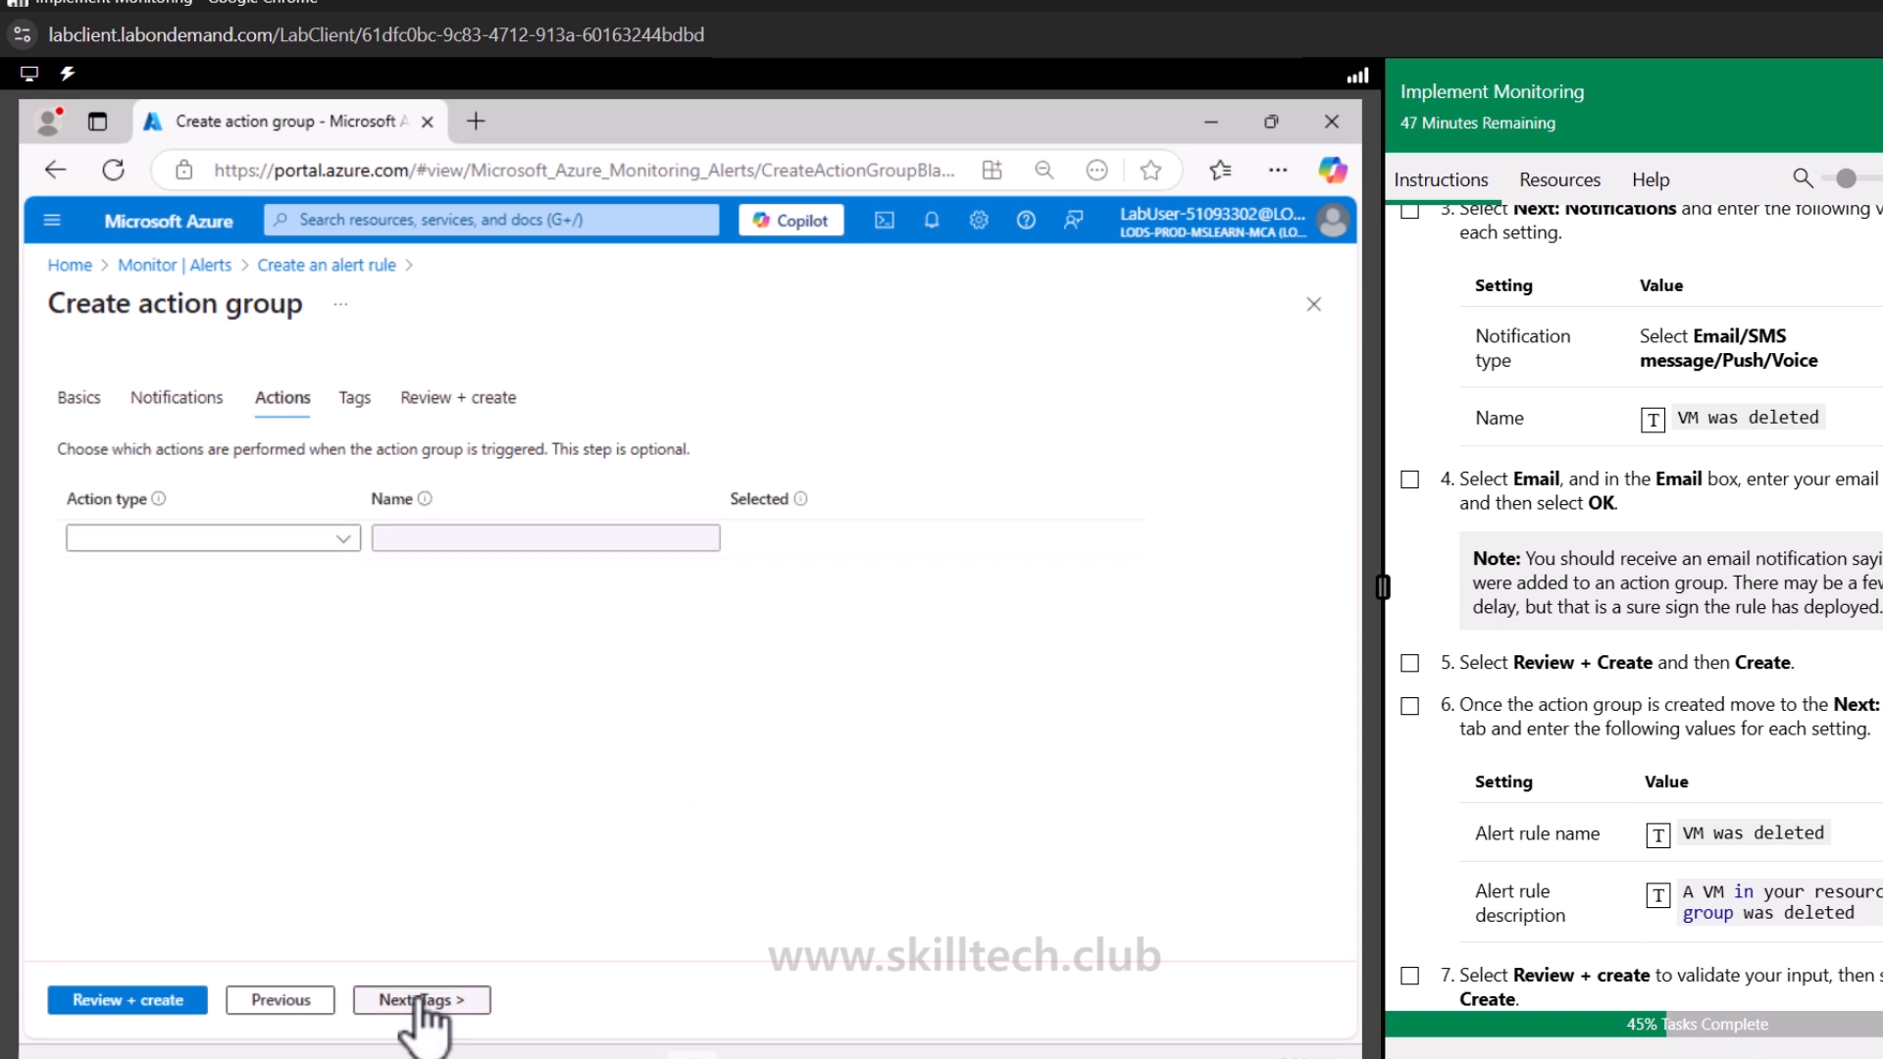
{"action": "left_click", "coordinate": [422, 1000]}
{"action": "left_click", "coordinate": [438, 1002]}
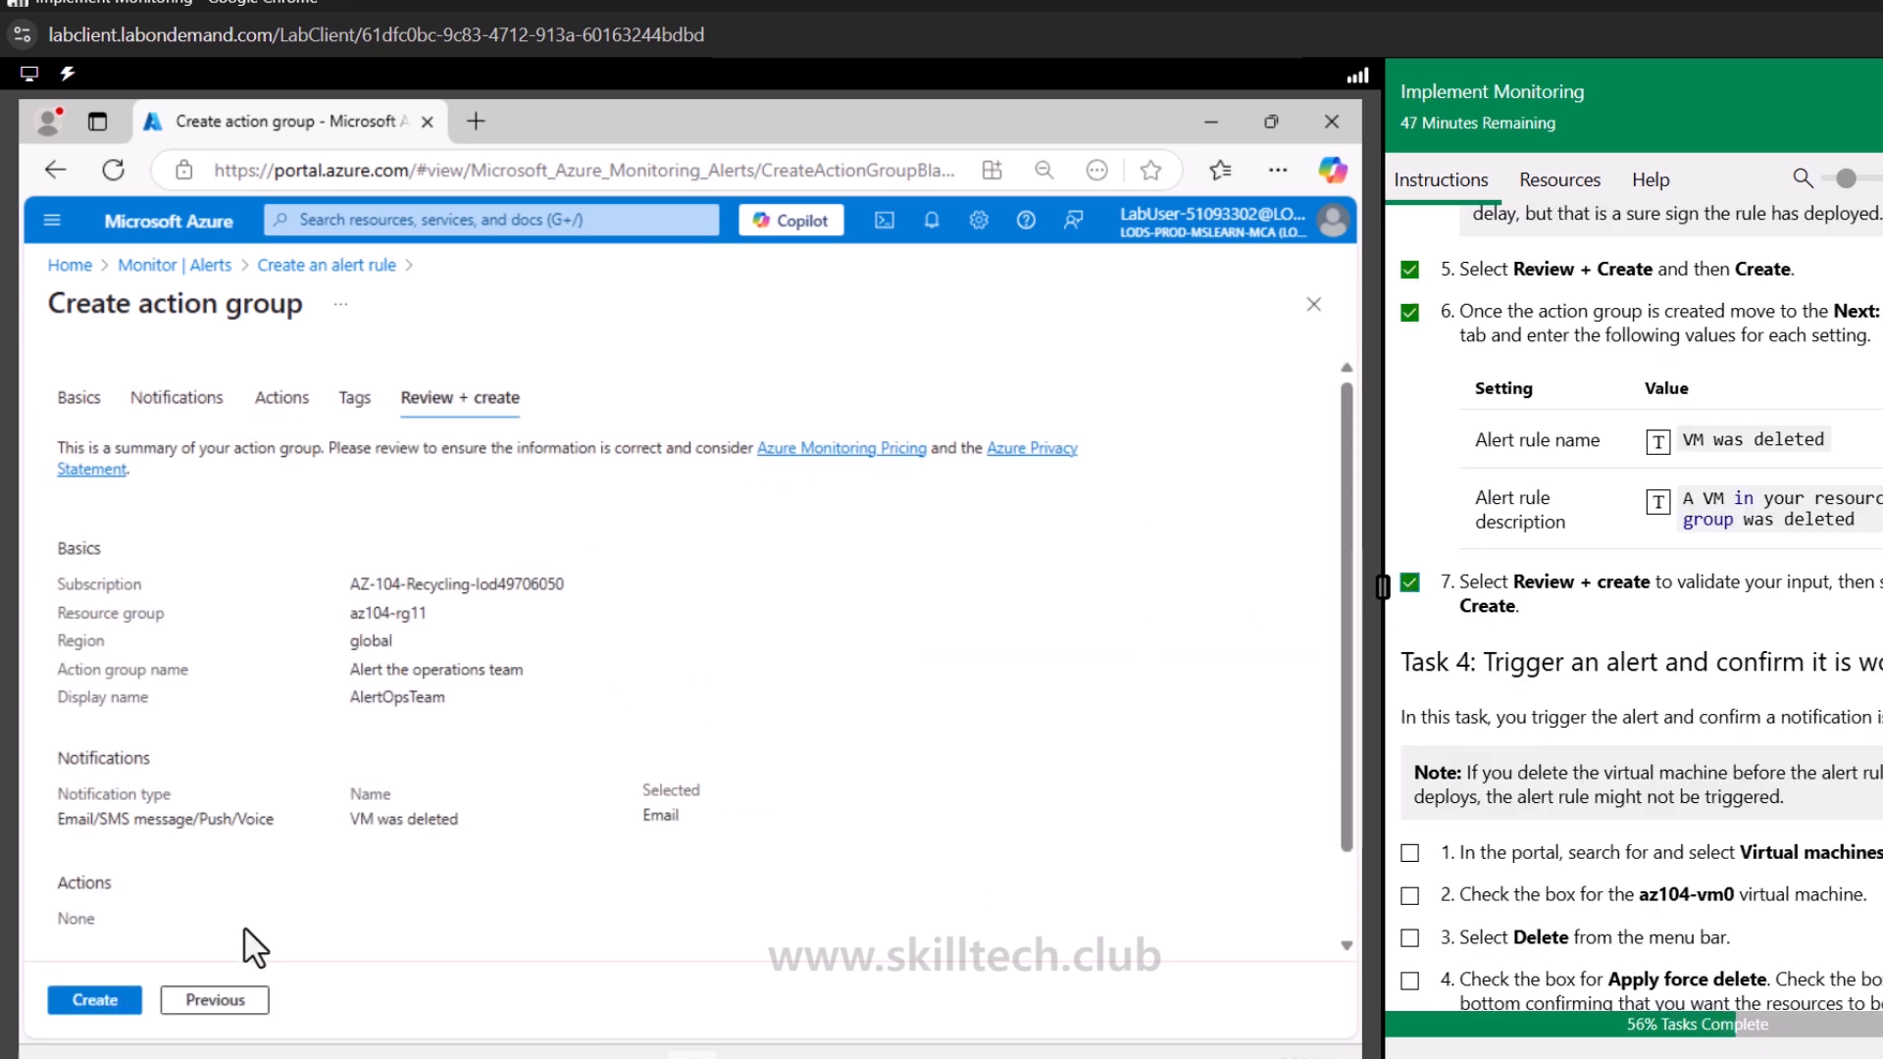
{"action": "left_click", "coordinate": [102, 999]}
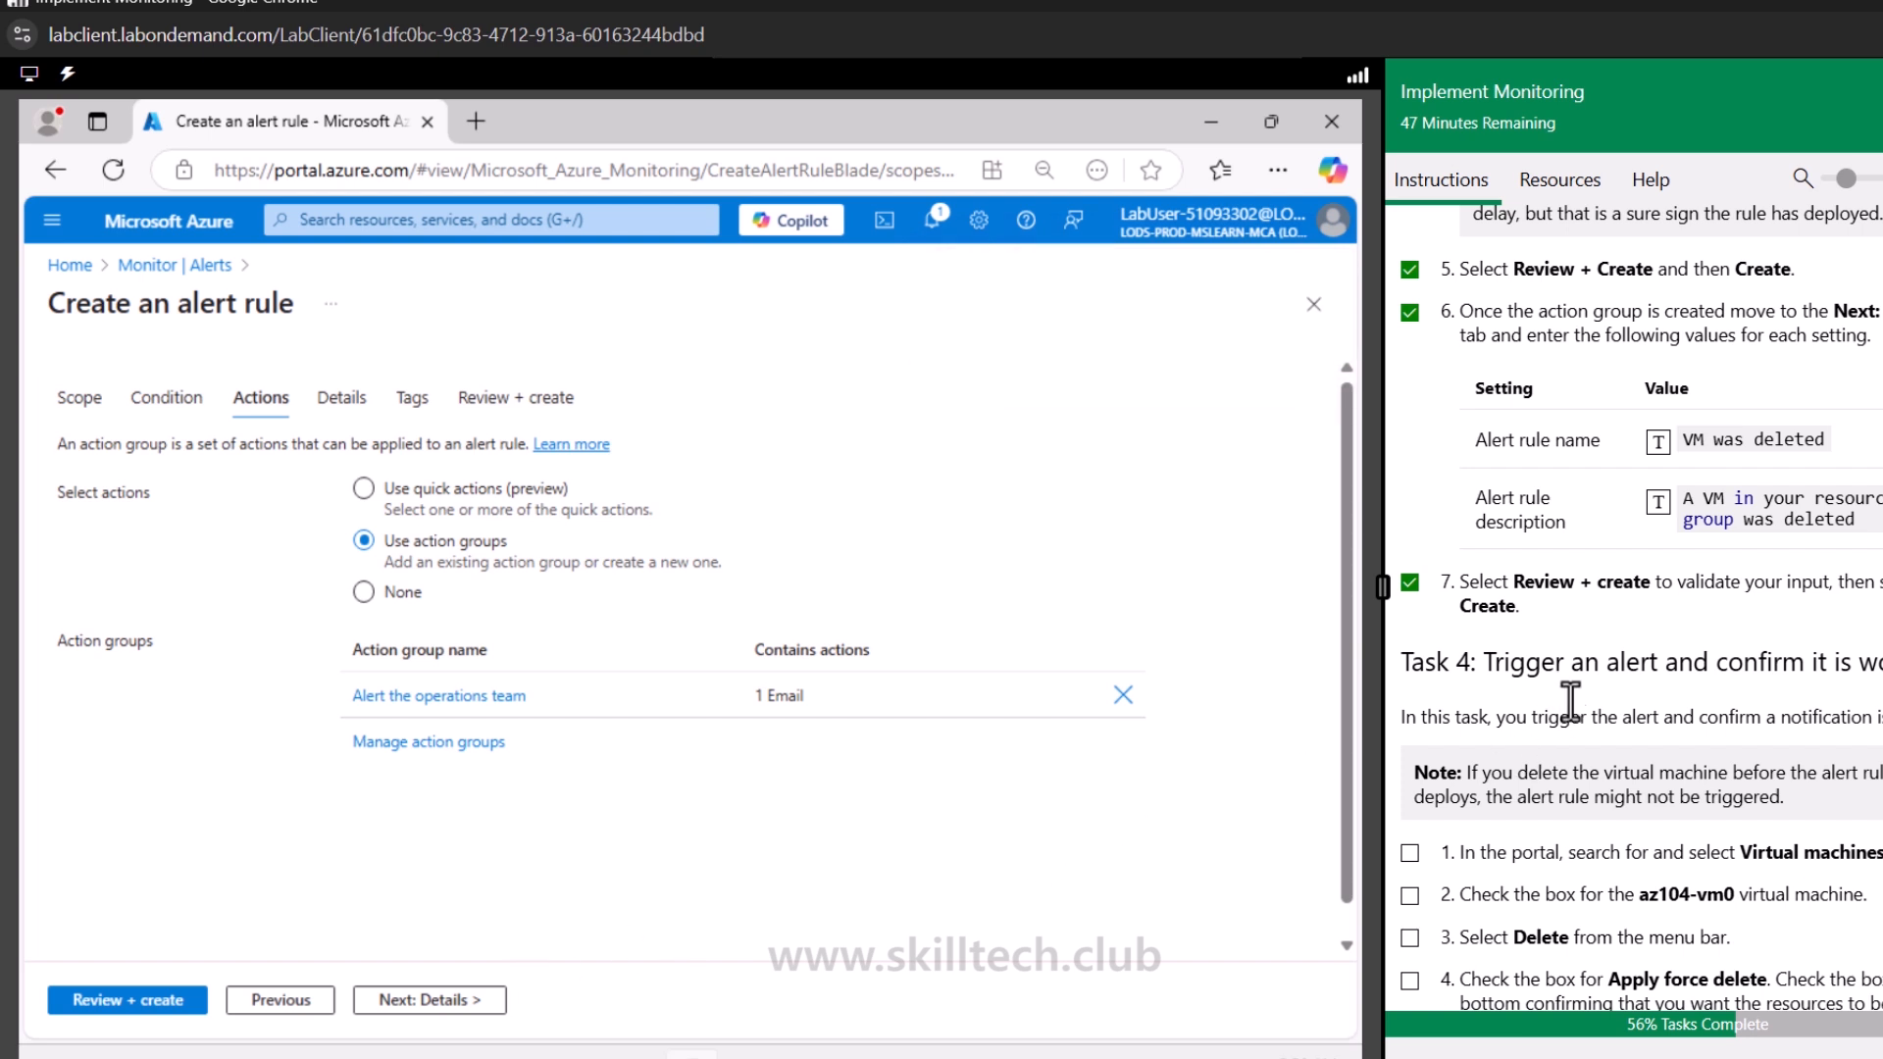
{"action": "scroll", "coordinate": [1672, 696], "scroll_direction": "down", "scroll_amount": 2}
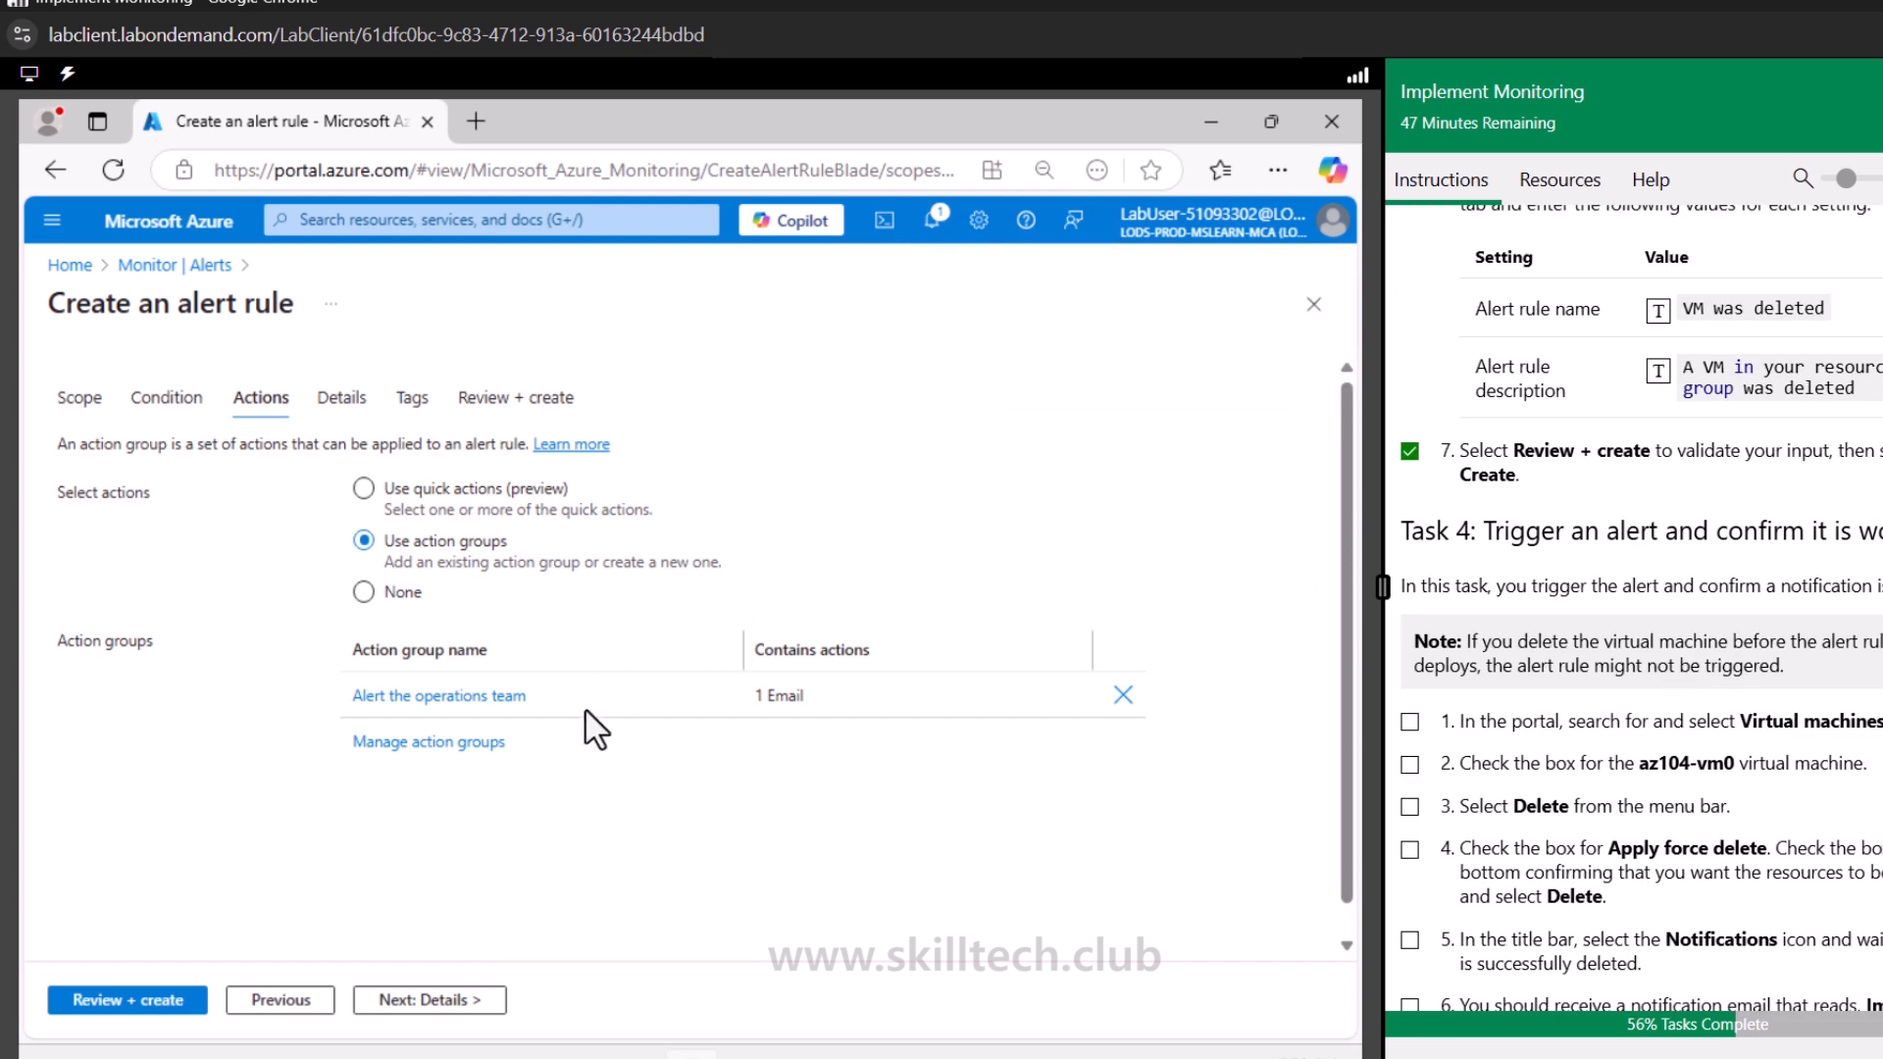
Move past the action group to the alert rule's Details and name the alert rule deletevmalertrule
{"action": "left_click", "coordinate": [436, 1002]}
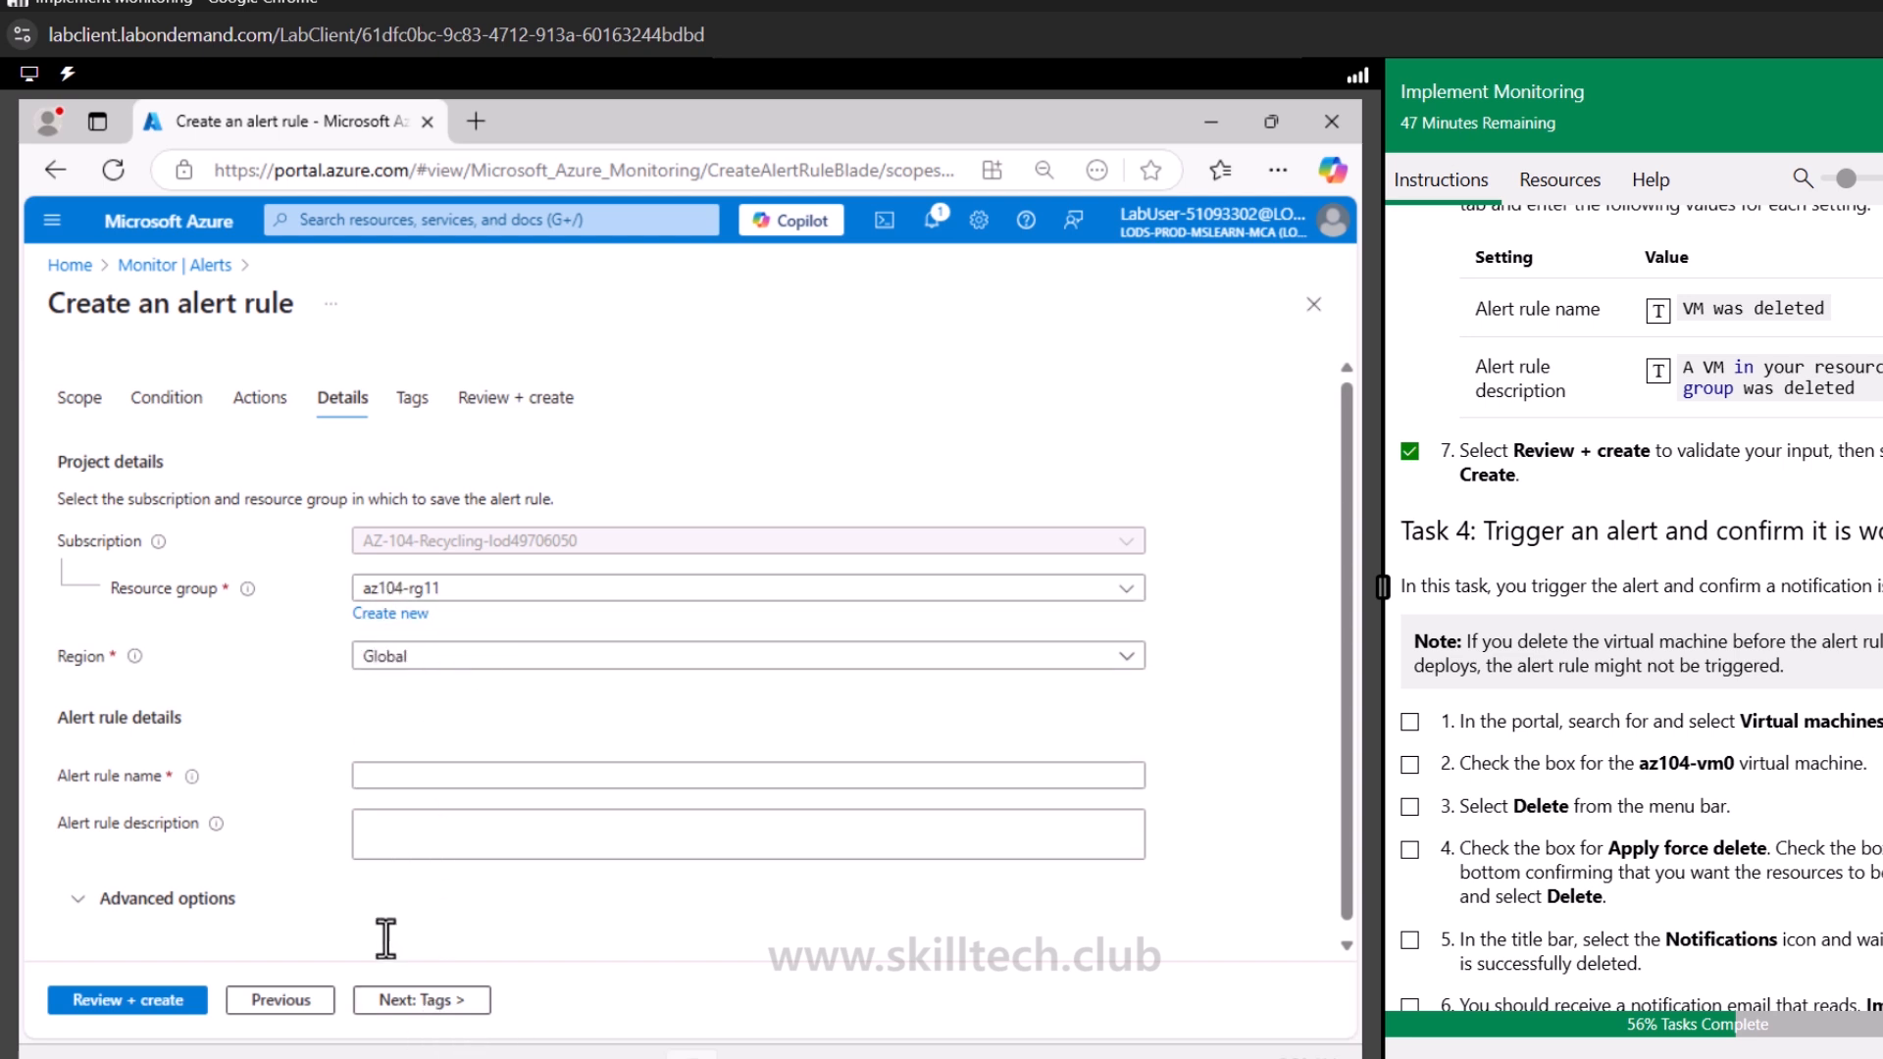
{"action": "left_click", "coordinate": [412, 1002]}
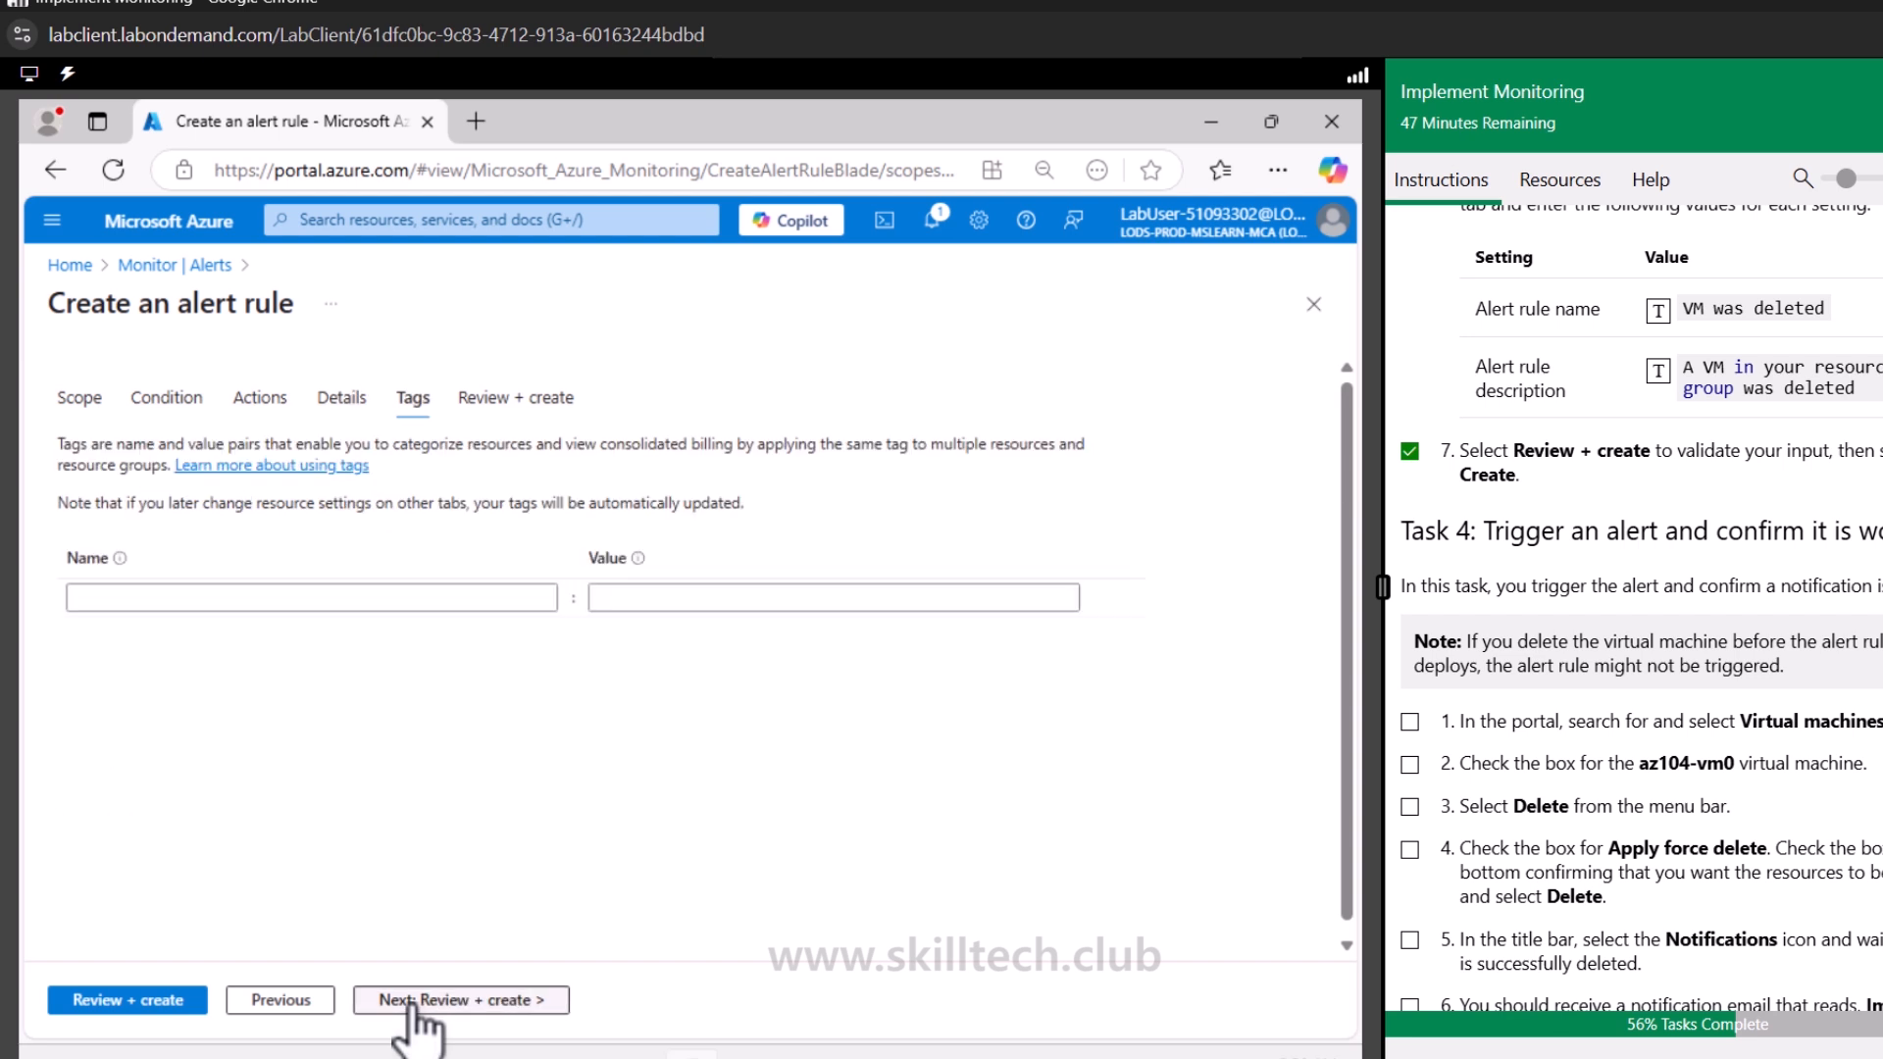
{"action": "left_click", "coordinate": [413, 1005]}
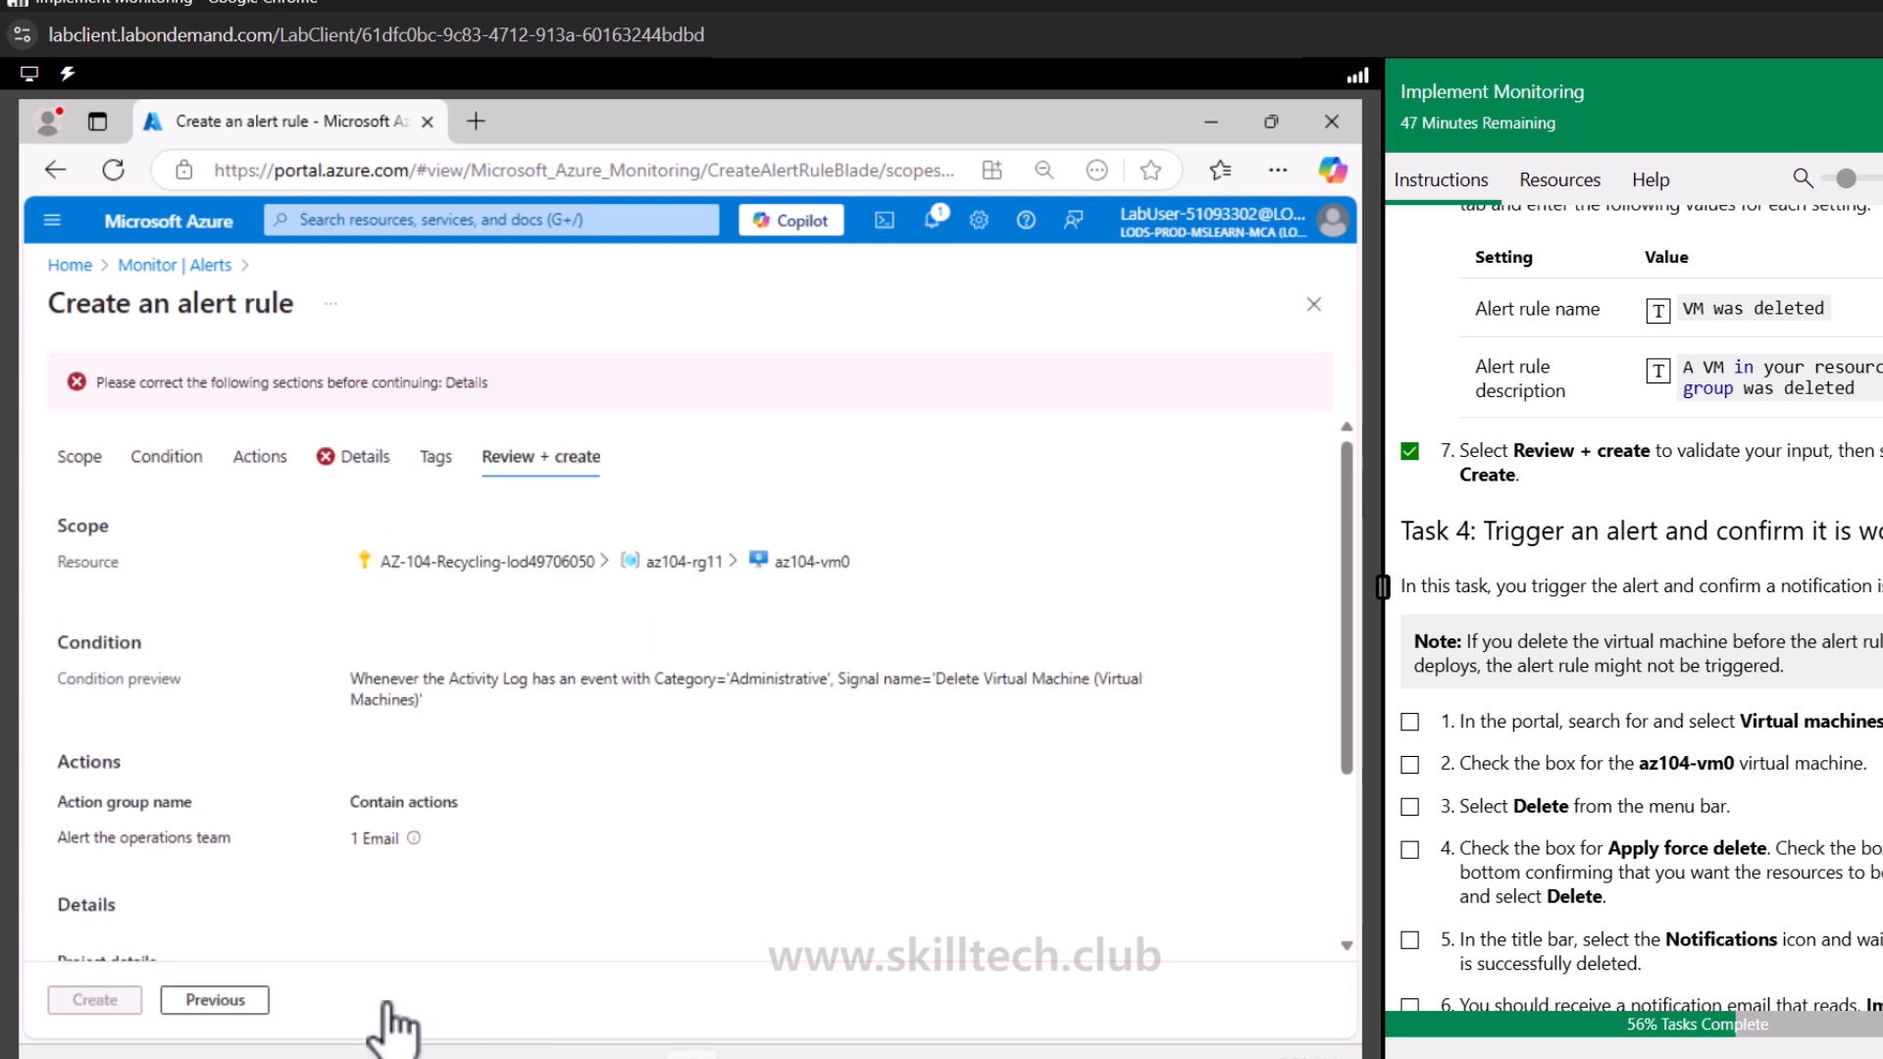
{"action": "left_click", "coordinate": [359, 461]}
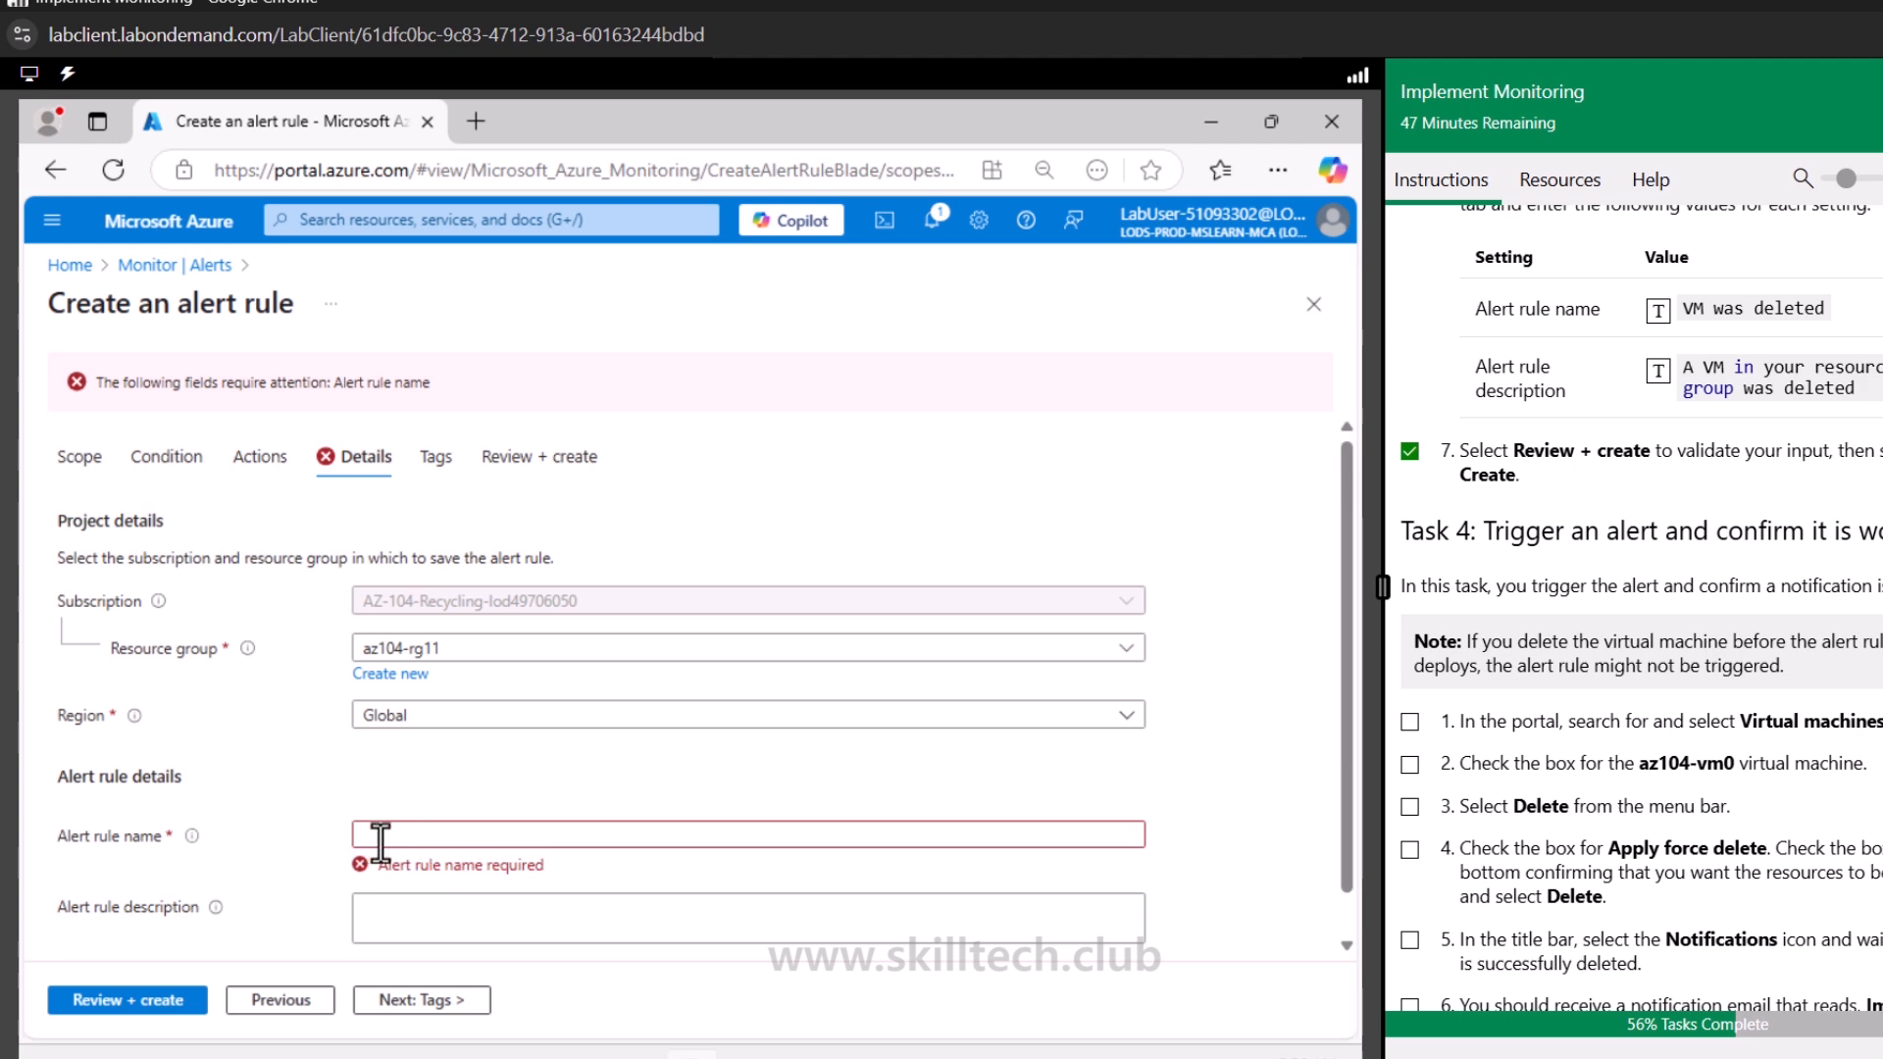
{"action": "left_click", "coordinate": [433, 836]}
{"action": "scroll", "coordinate": [1779, 593], "scroll_direction": "up", "scroll_amount": 10}
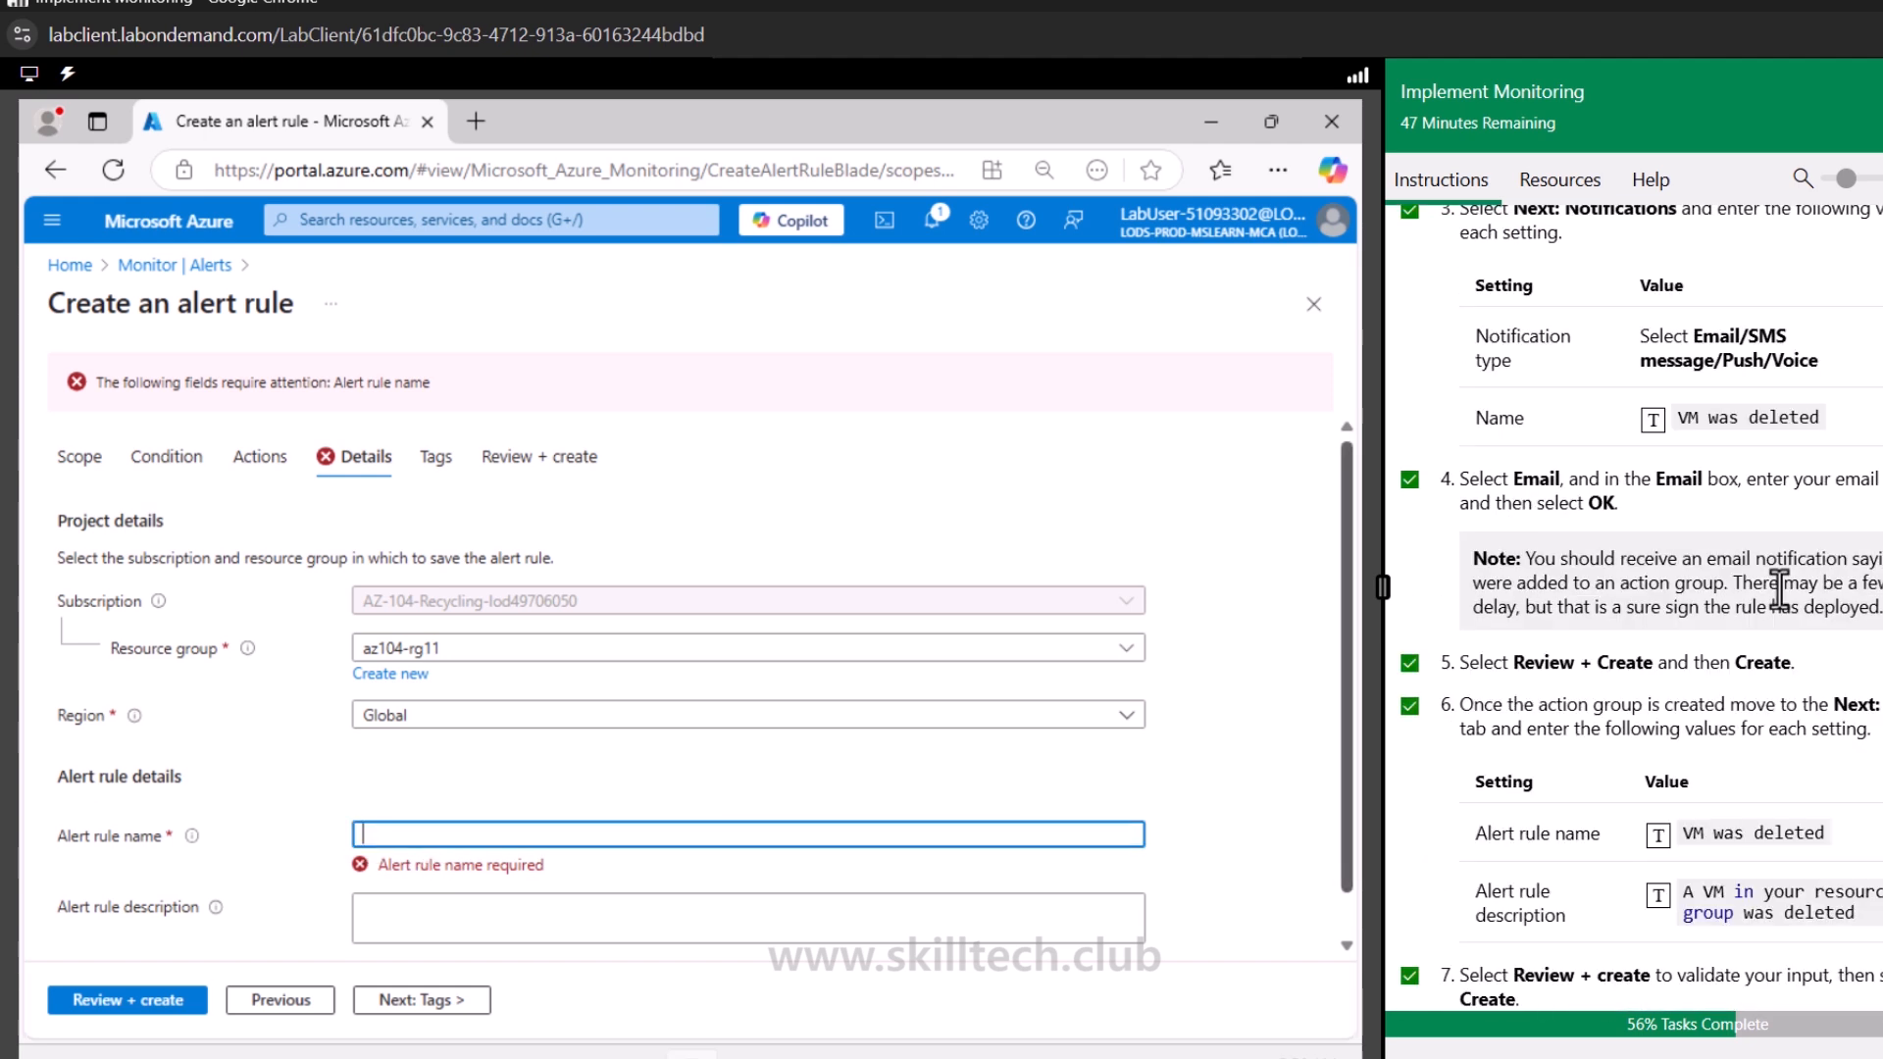
{"action": "scroll", "coordinate": [1778, 588], "scroll_direction": "up", "scroll_amount": 8}
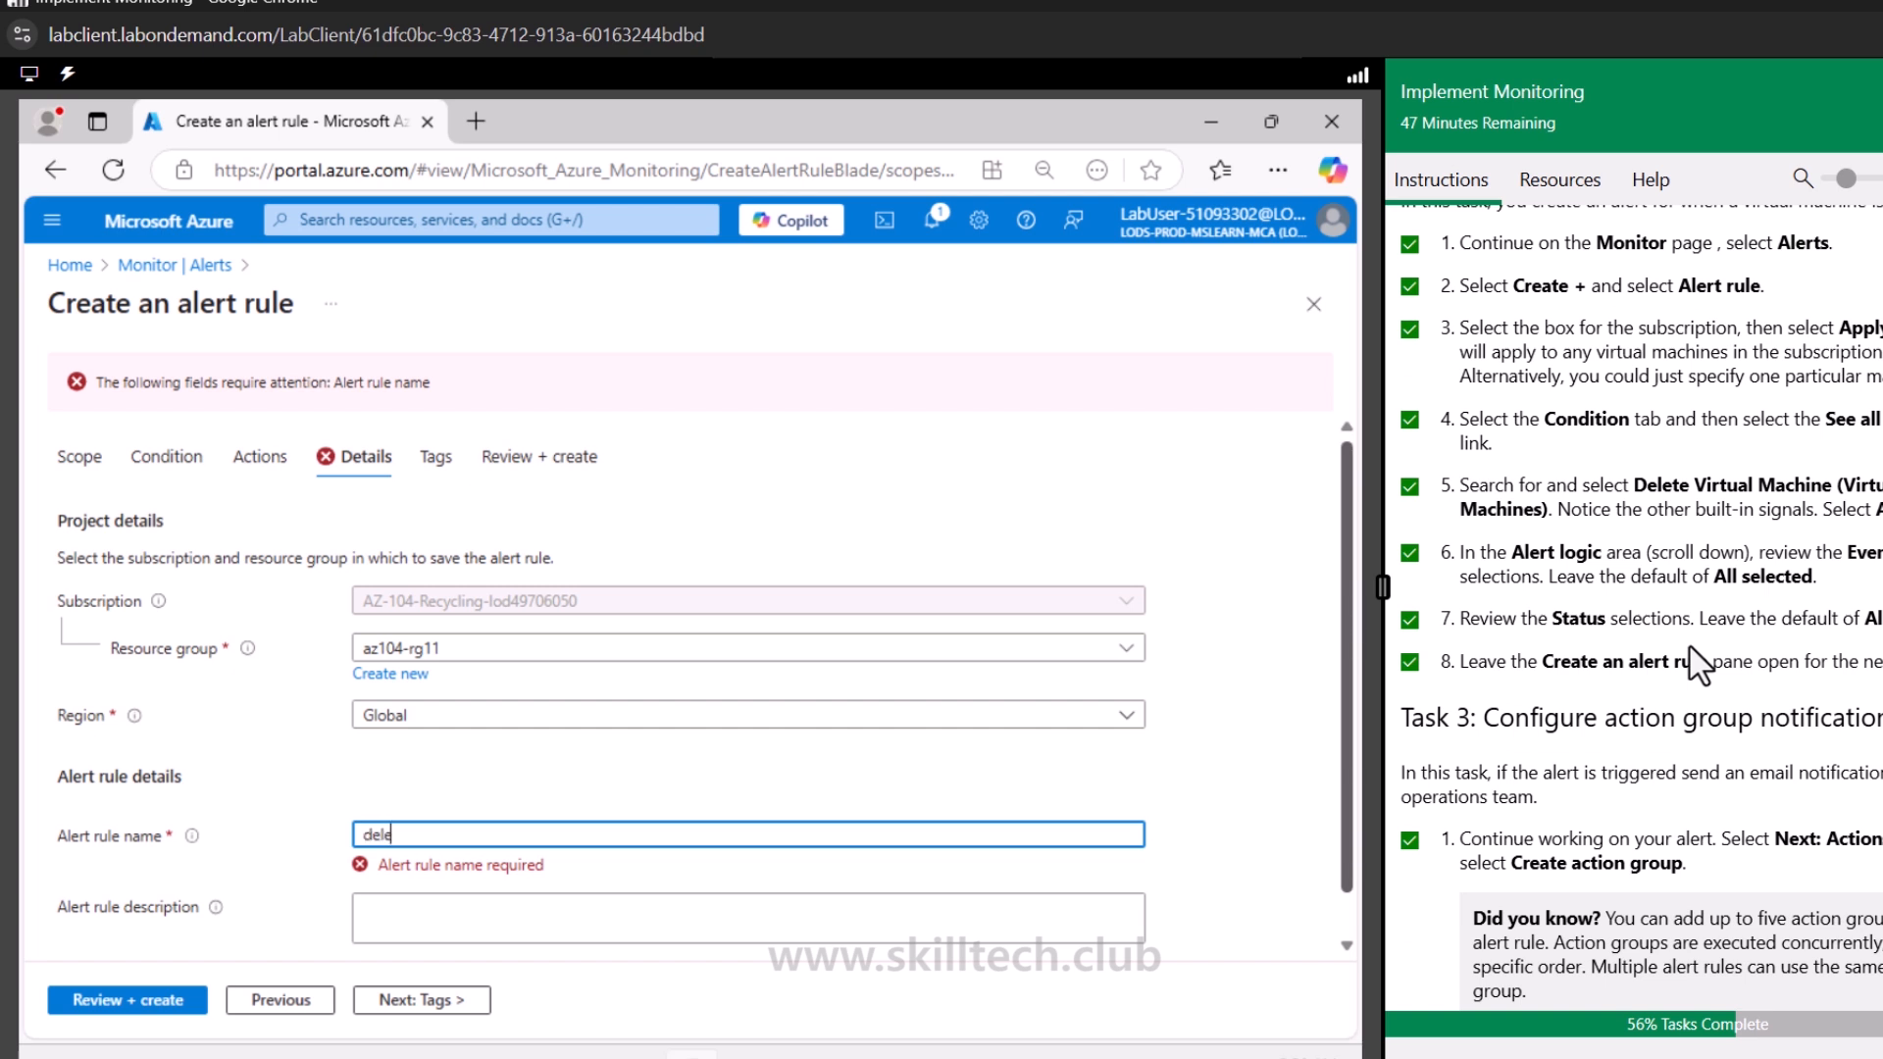
{"action": "type", "text": "tevmalertrule"}
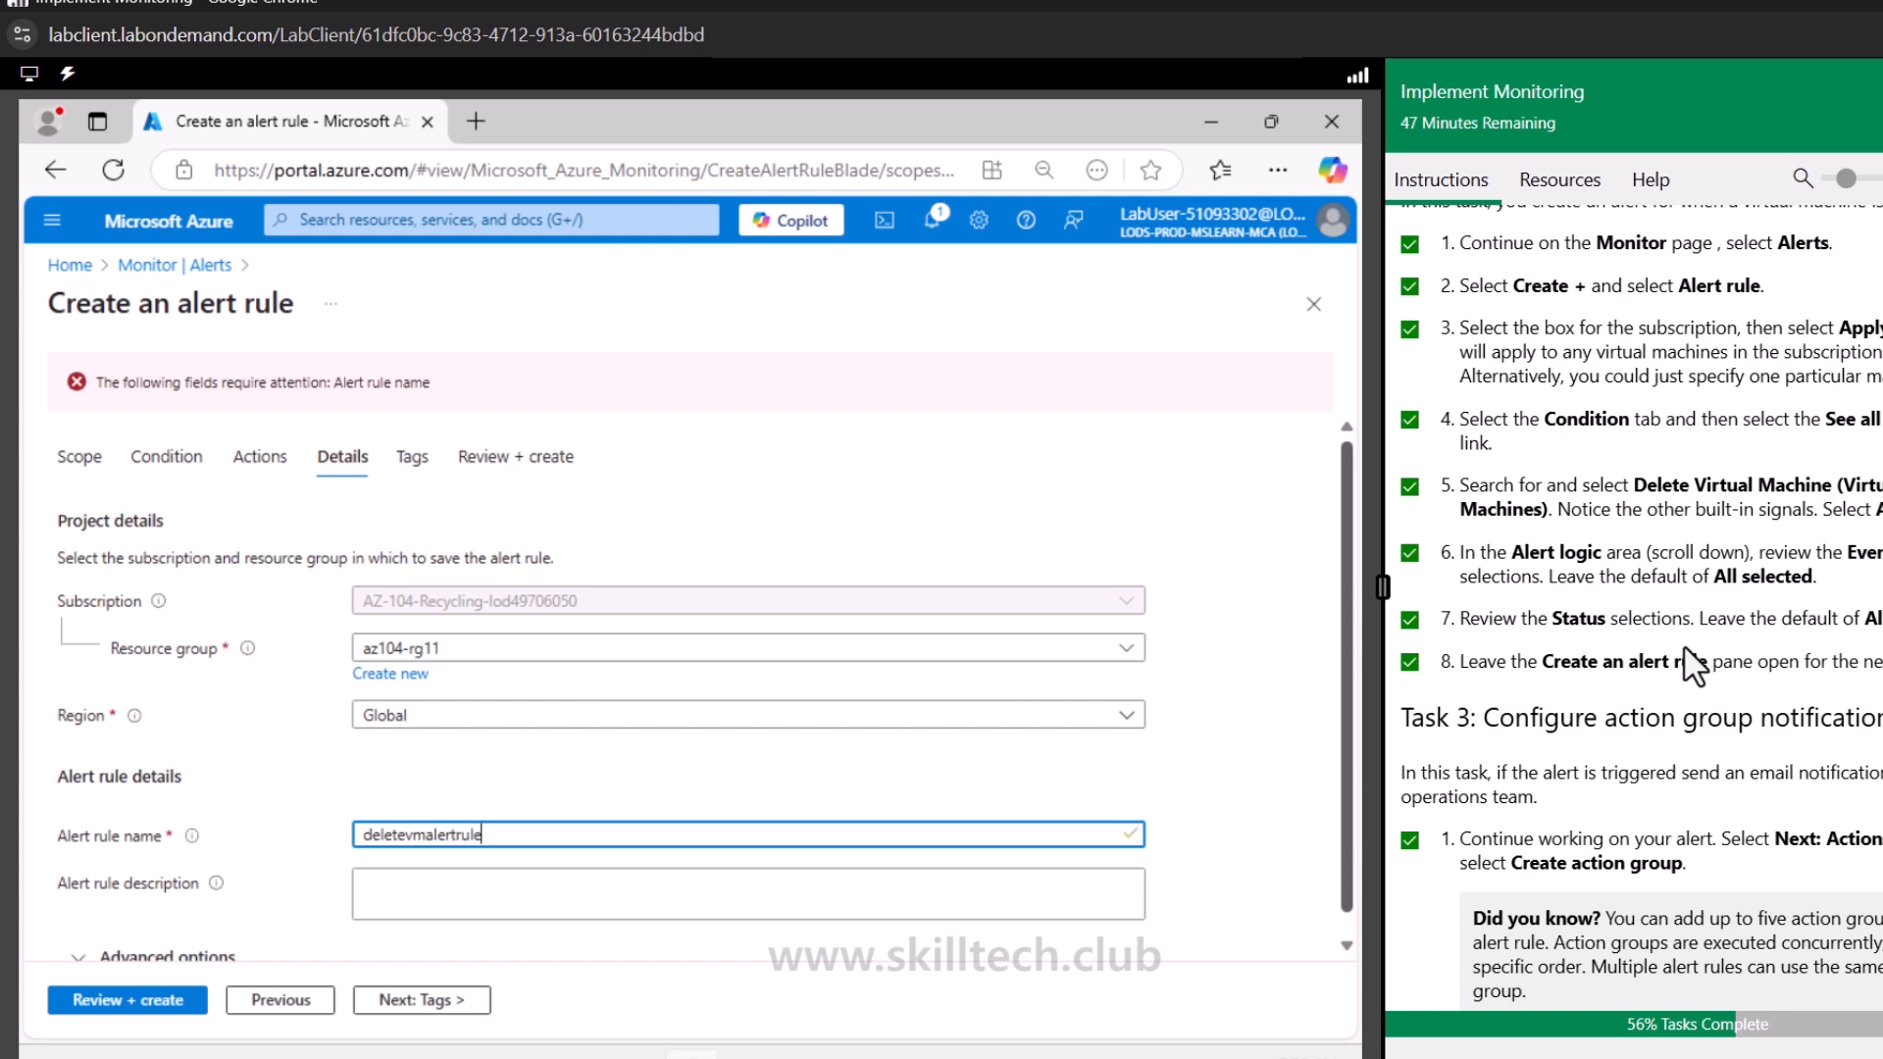
Review the alert rule settings and create the alert rule
{"action": "left_click", "coordinate": [429, 1002]}
{"action": "left_click", "coordinate": [422, 1002]}
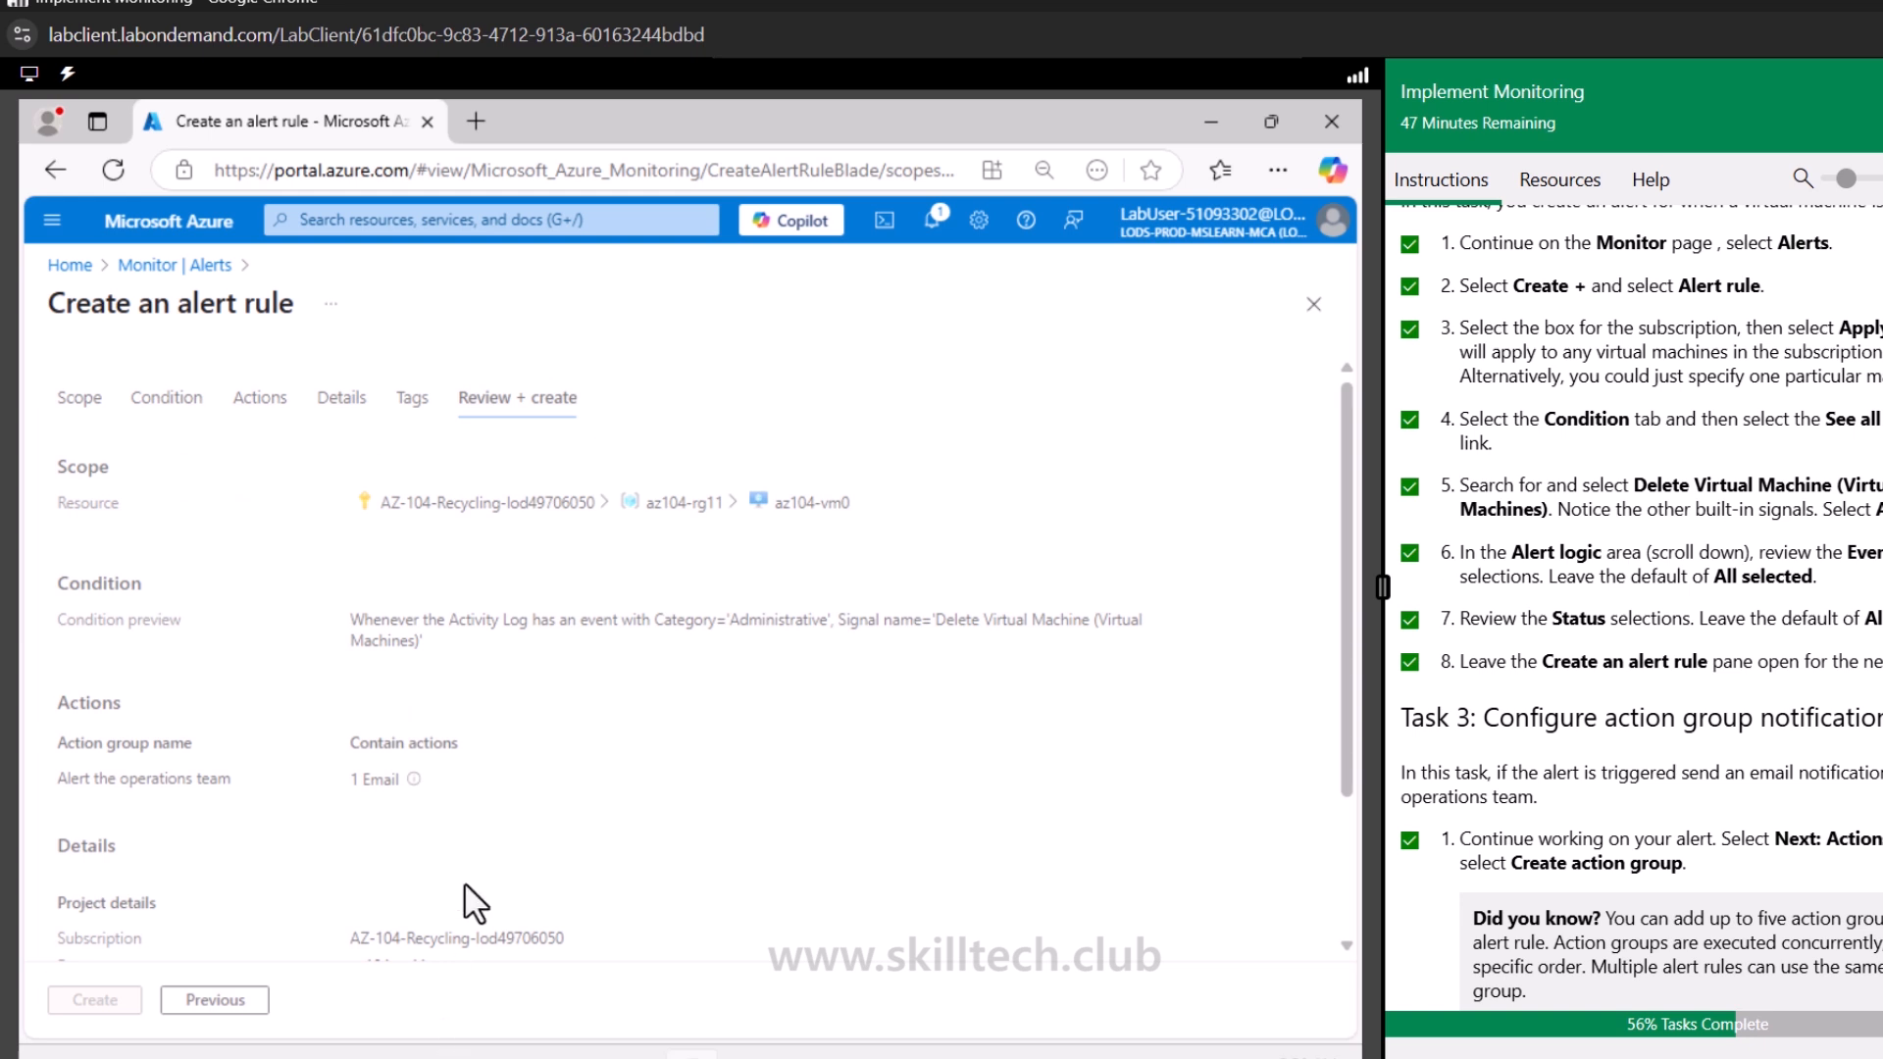
{"action": "left_click", "coordinate": [103, 1005]}
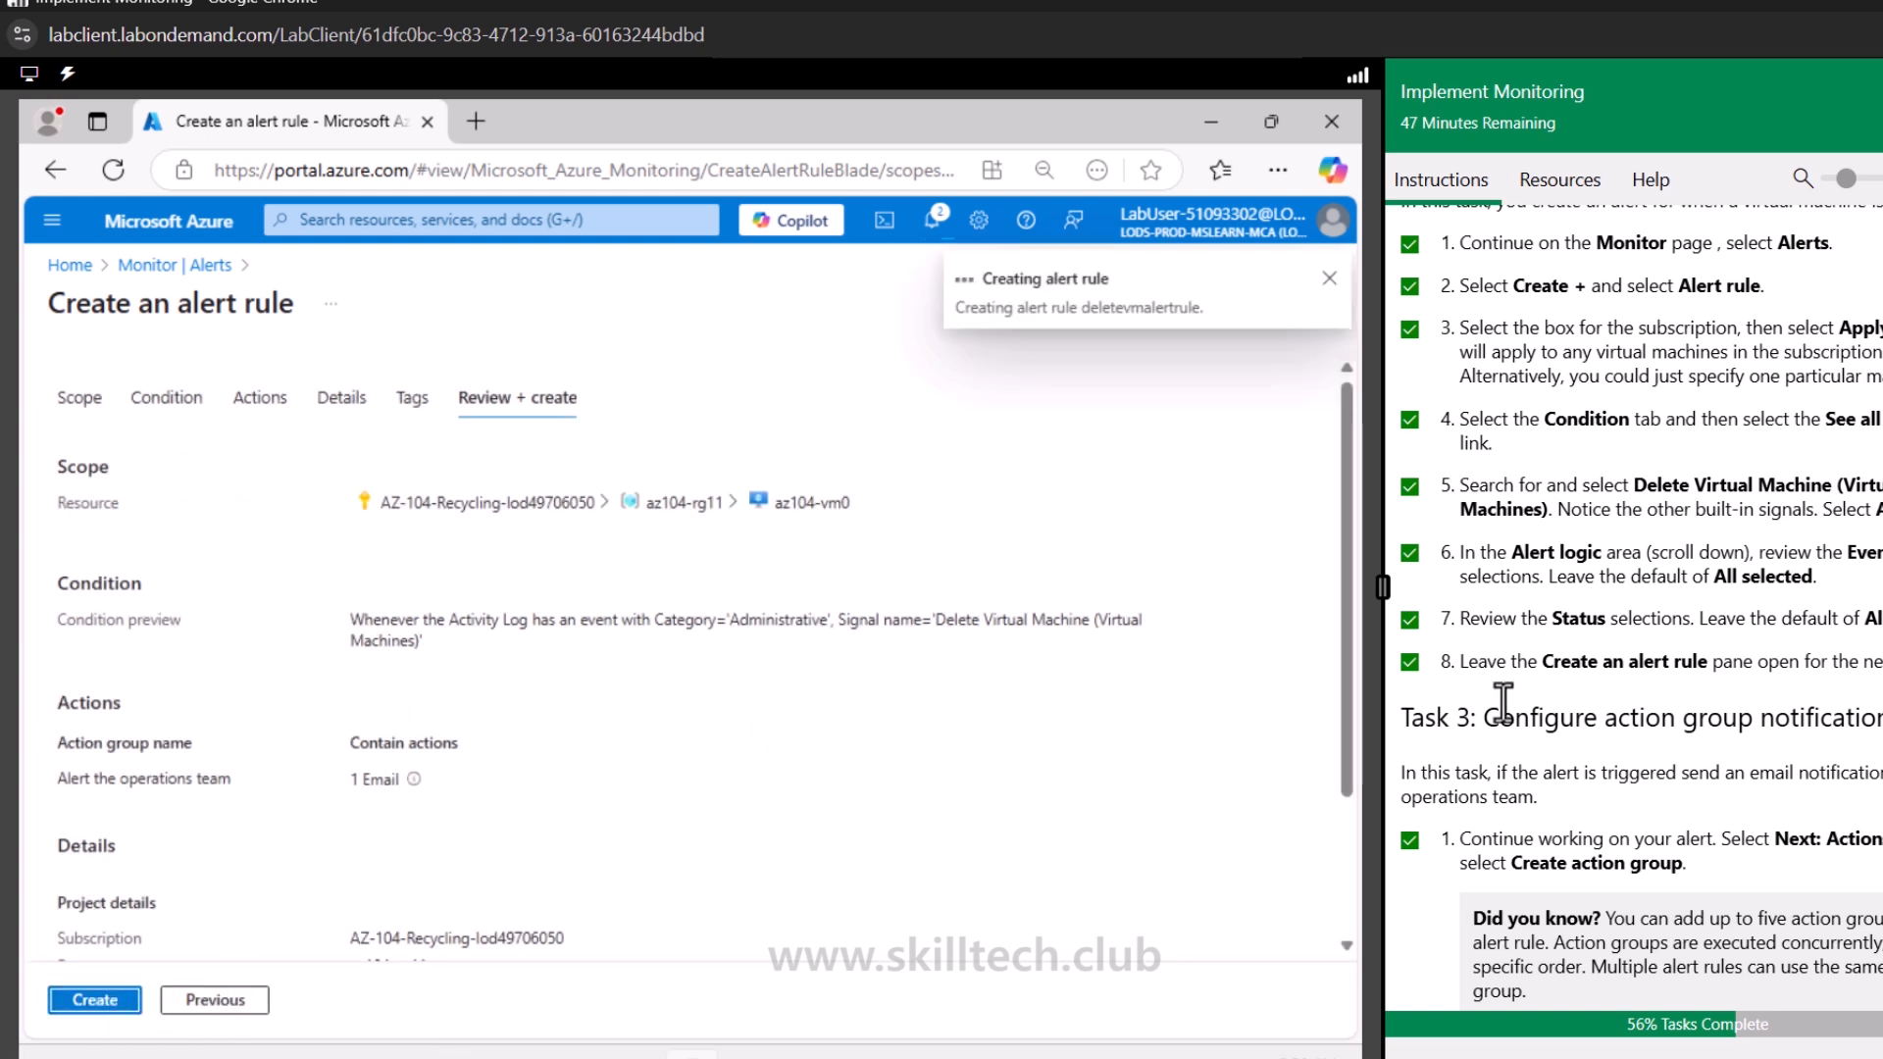
{"action": "scroll", "coordinate": [1502, 701], "scroll_direction": "down", "scroll_amount": 3}
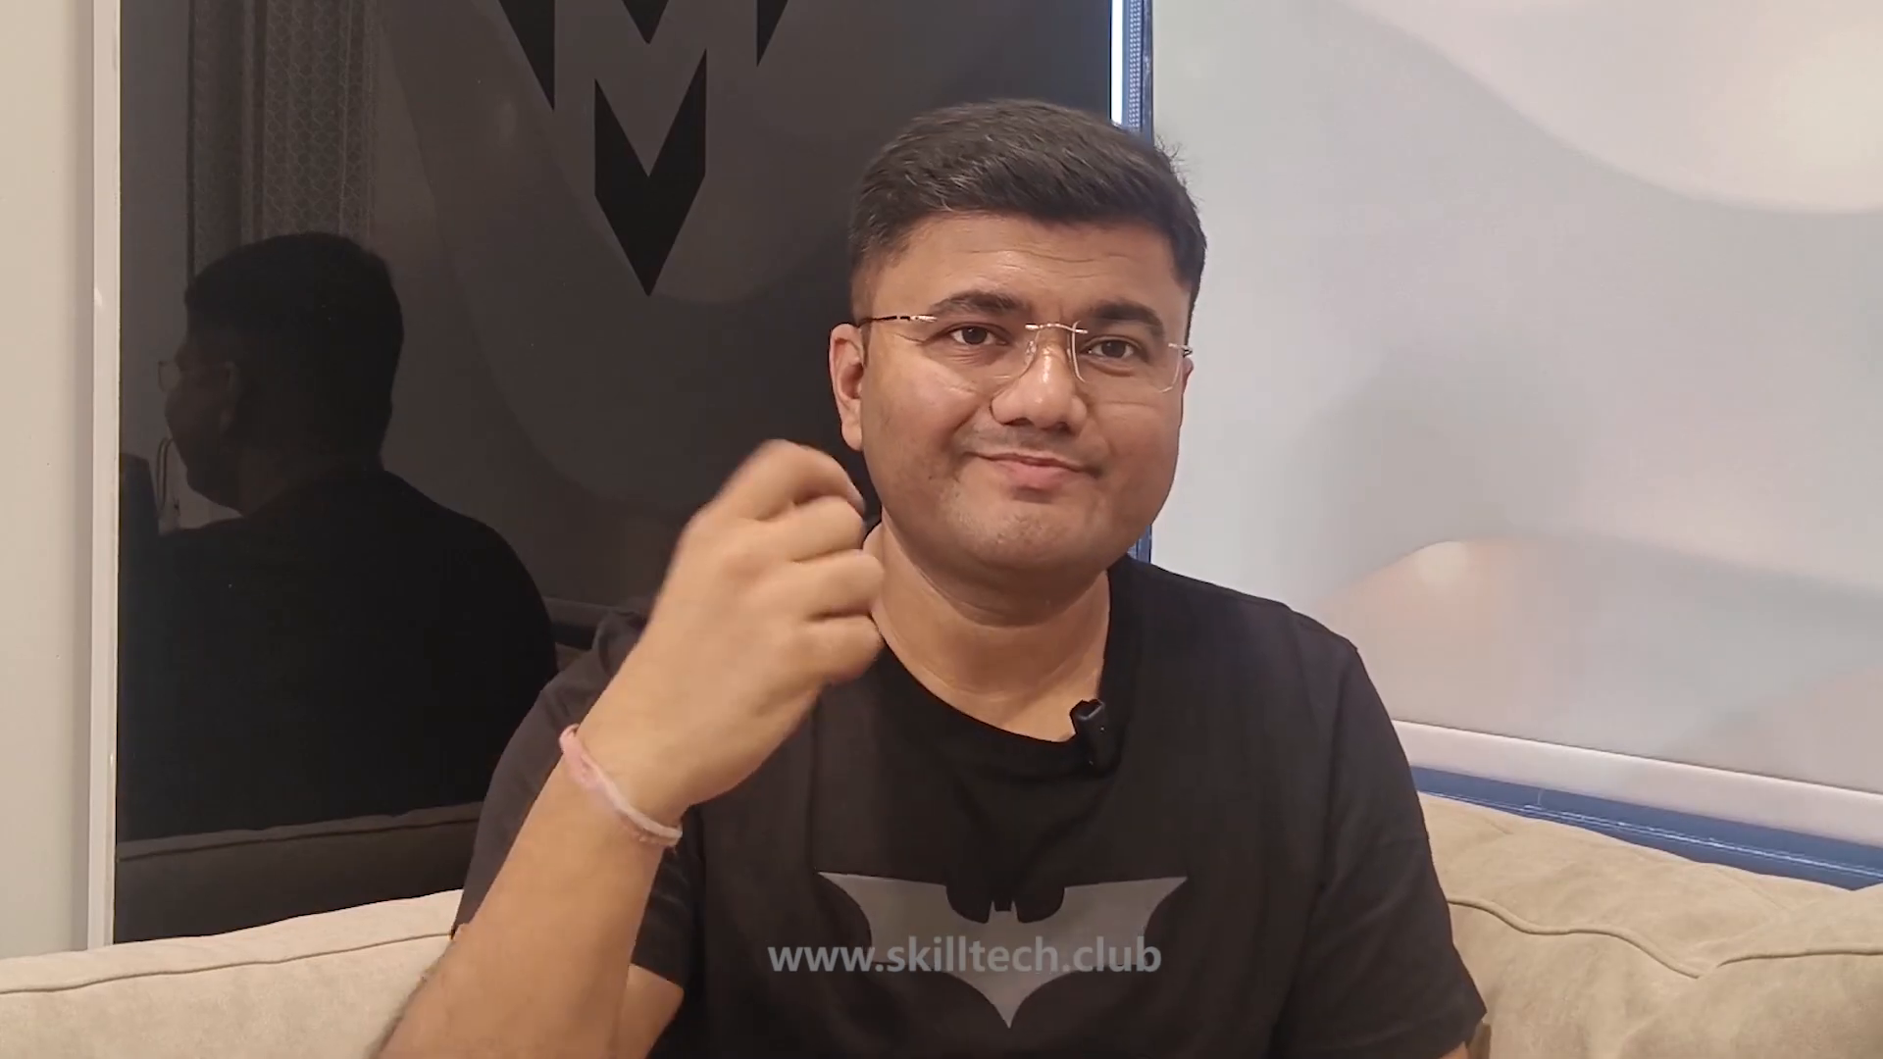
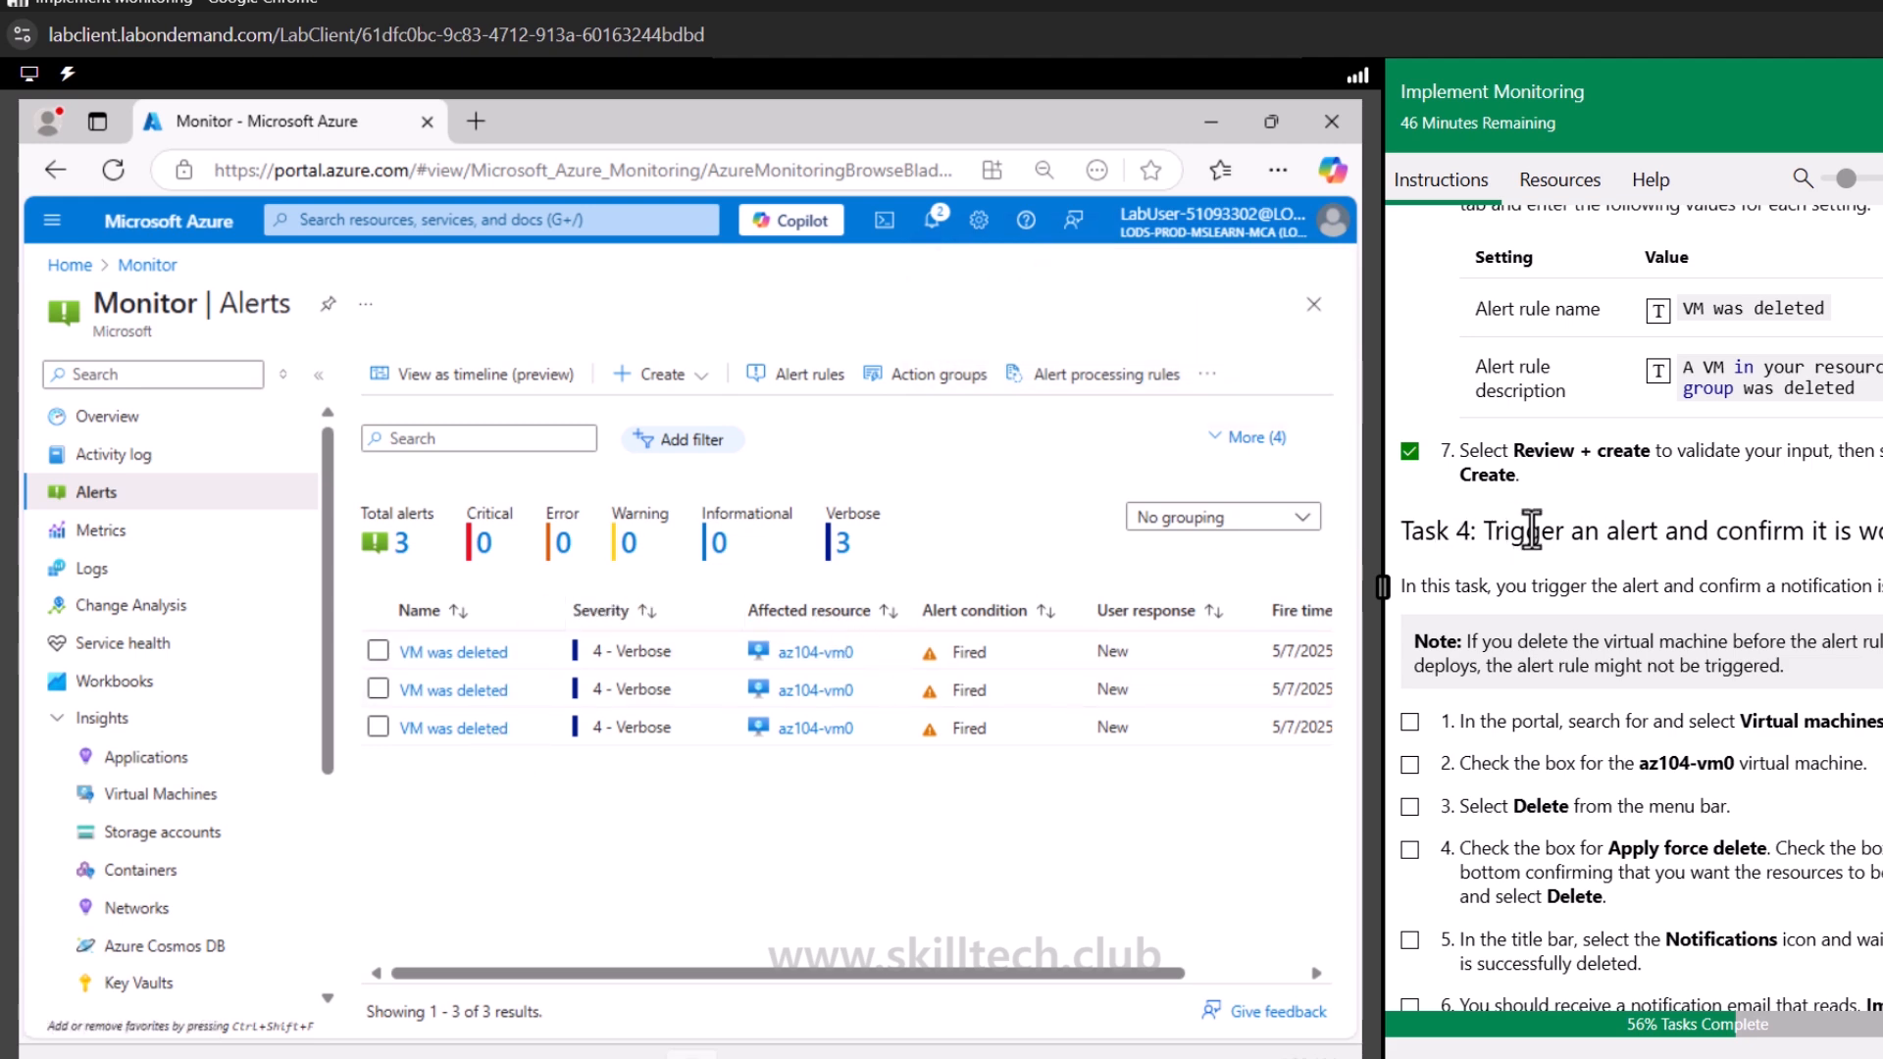
Force delete the az104-vm0 virtual machine from the Virtual machines list, acknowledging the deletion warning
{"action": "left_click_drag", "start_coordinate": [1509, 534], "coordinate": [1878, 534]}
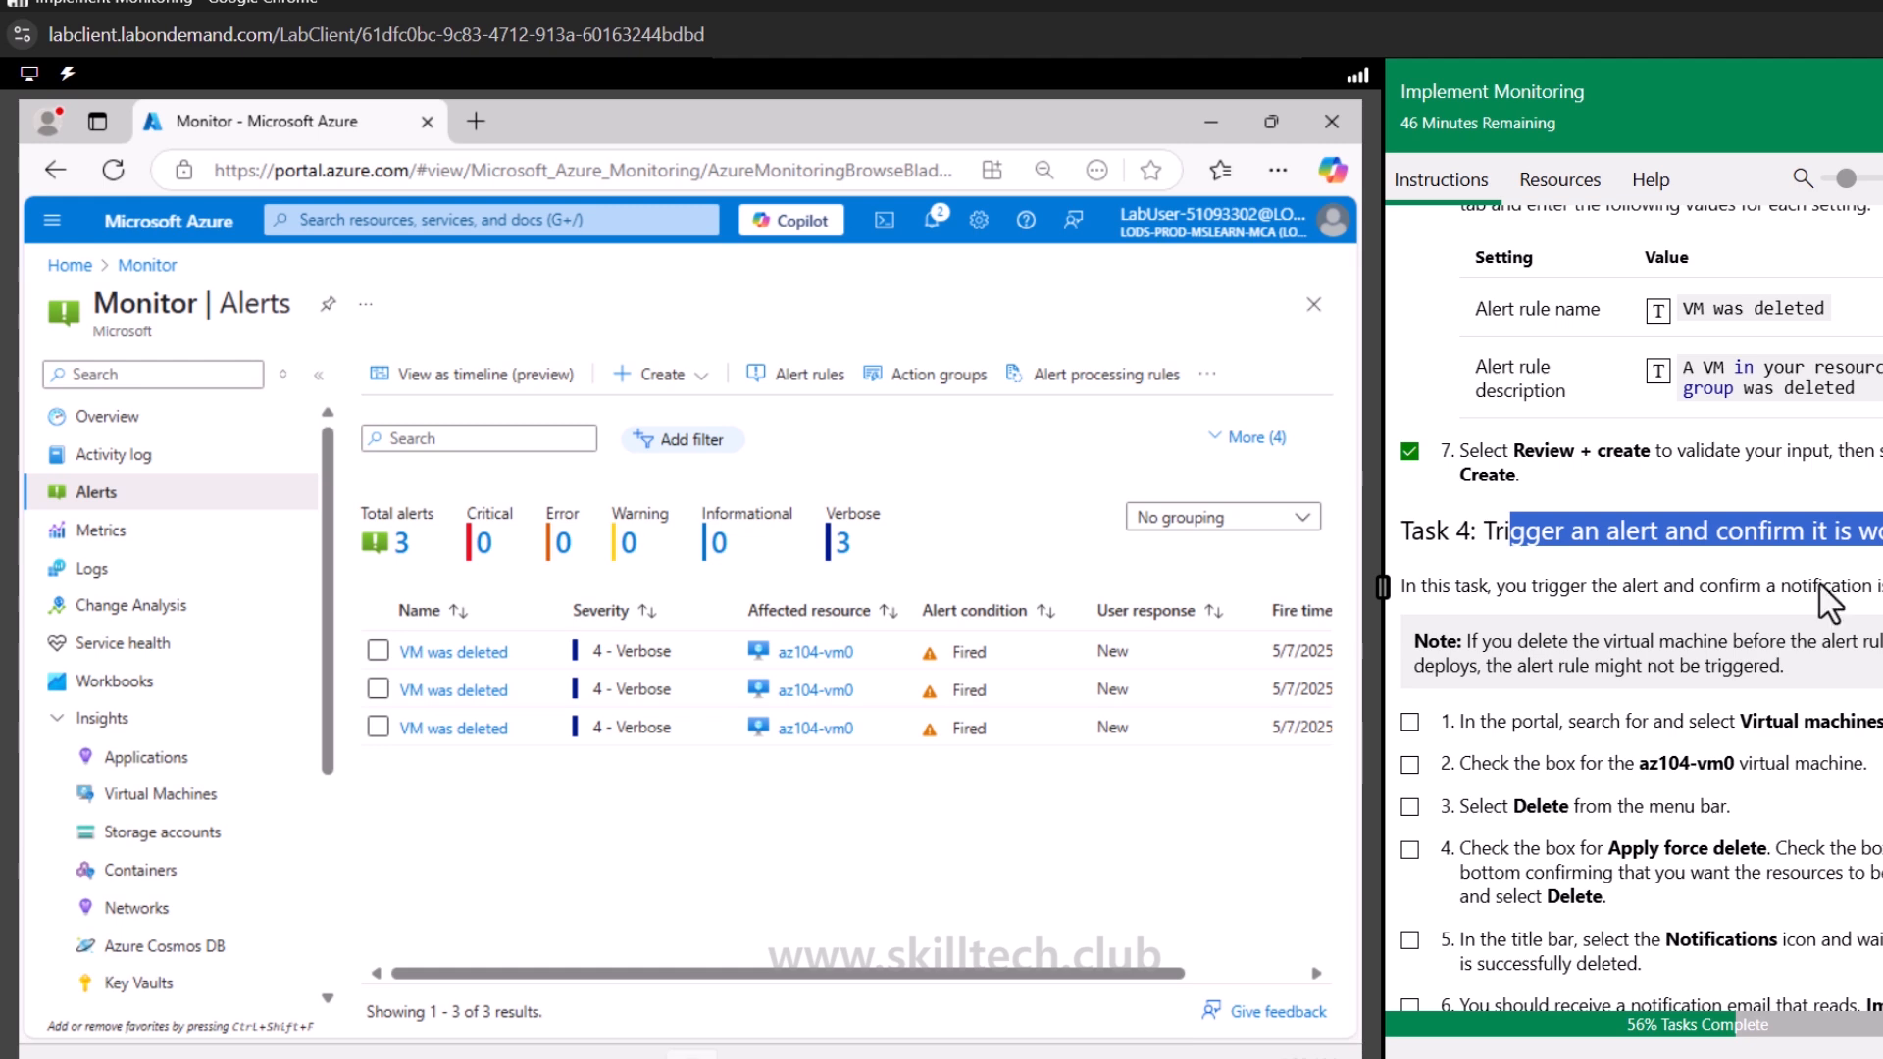
{"action": "scroll", "coordinate": [1765, 613], "scroll_direction": "down", "scroll_amount": 1}
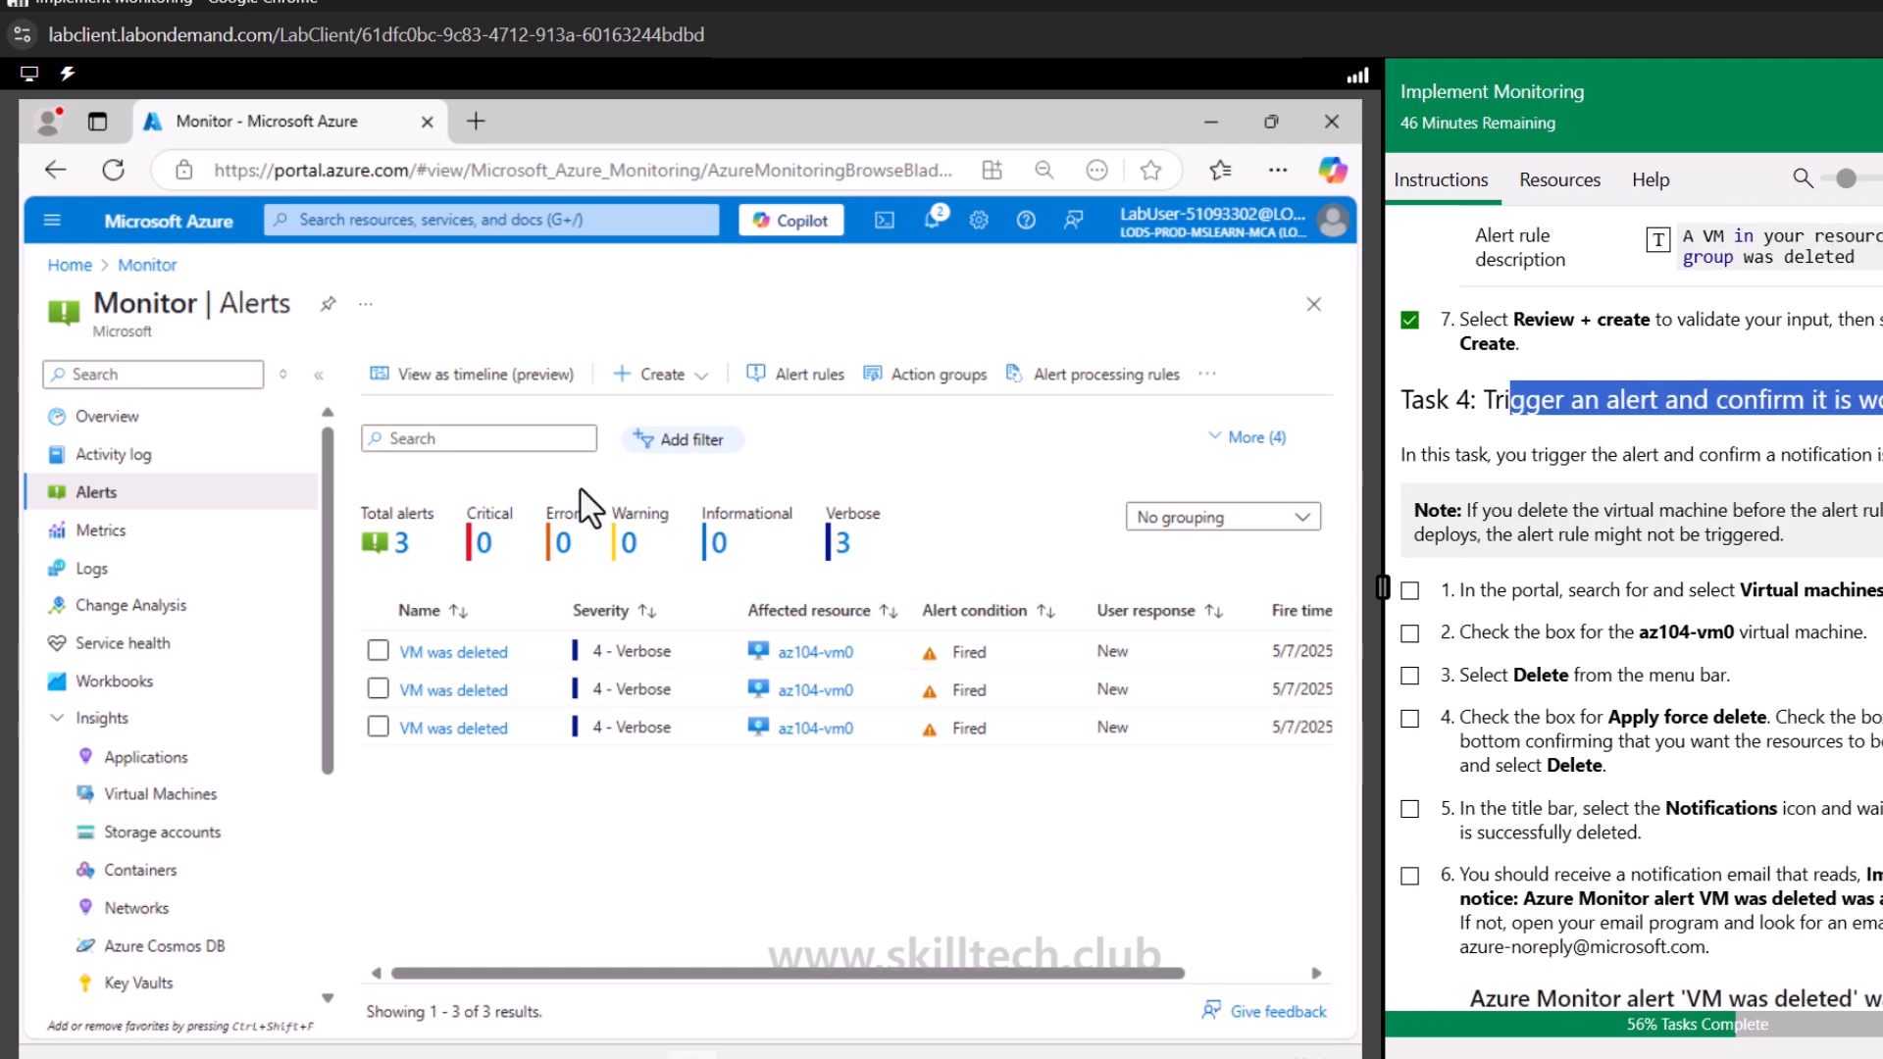
{"action": "left_click", "coordinate": [69, 265]}
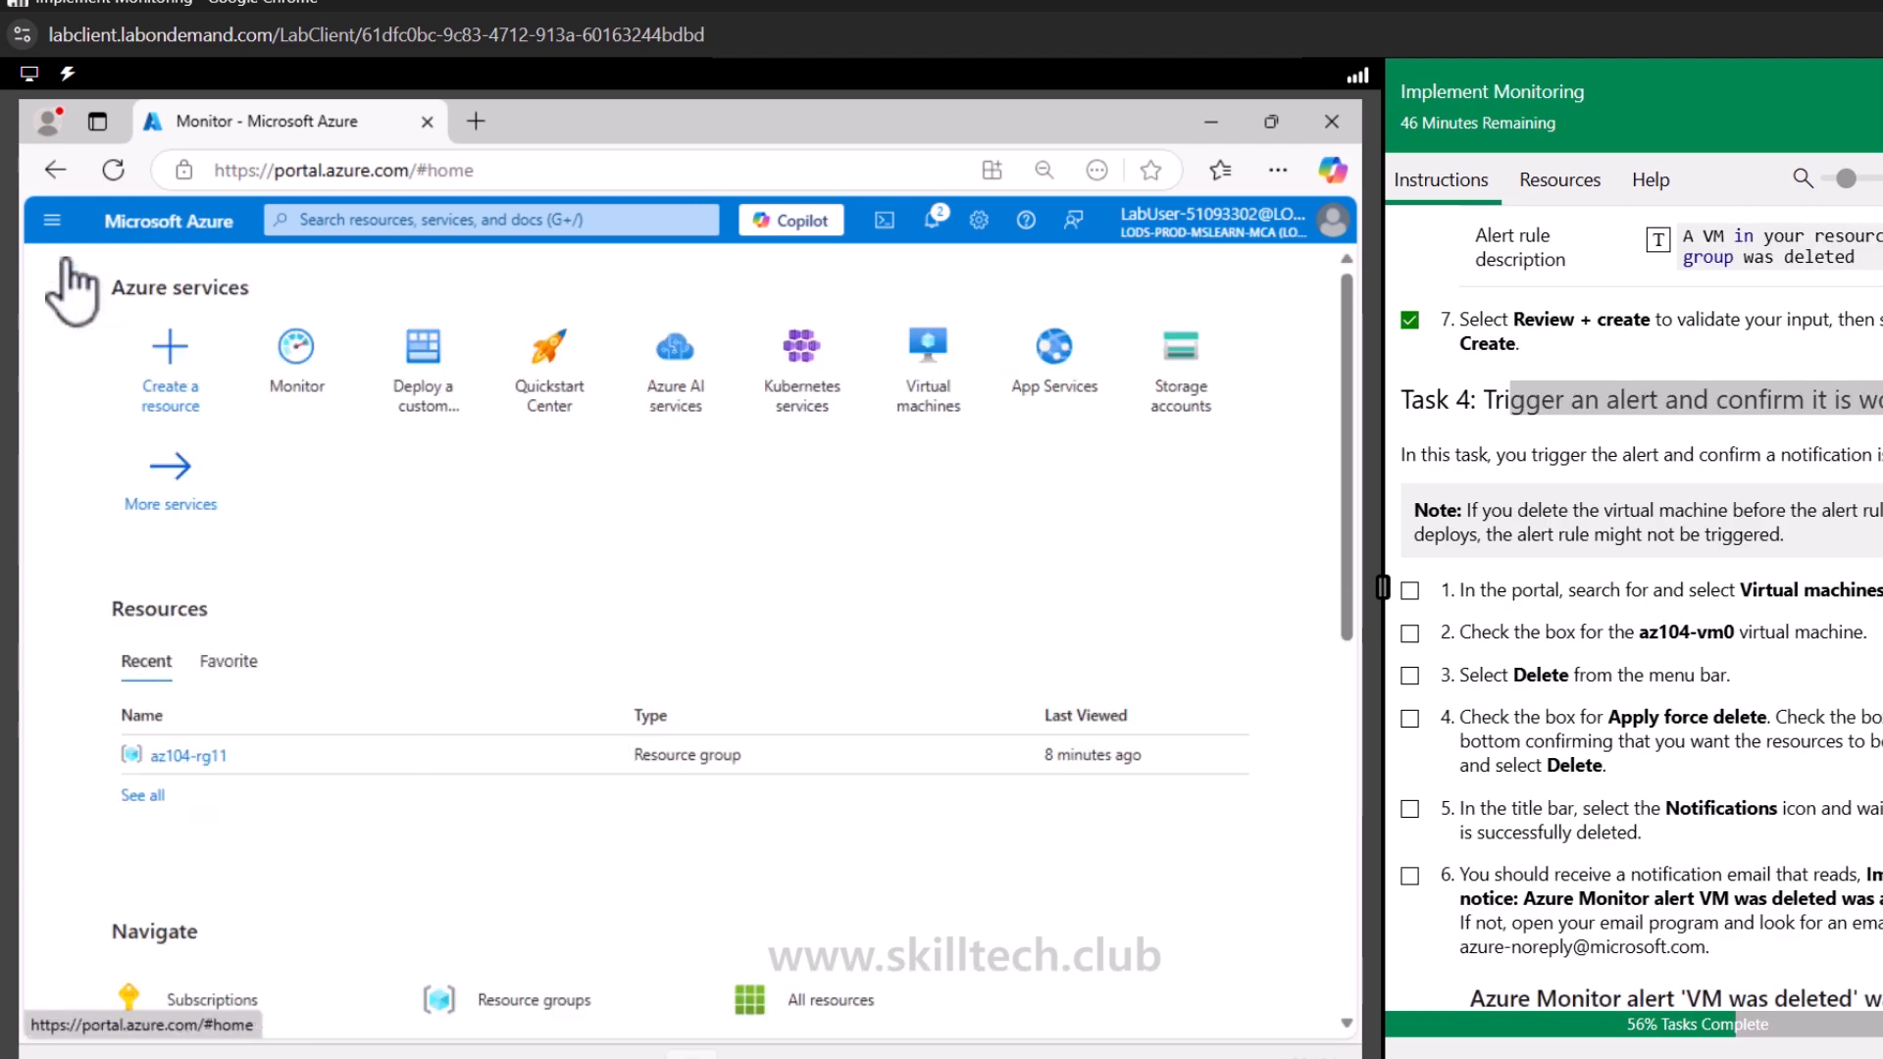
{"action": "left_click", "coordinate": [930, 392]}
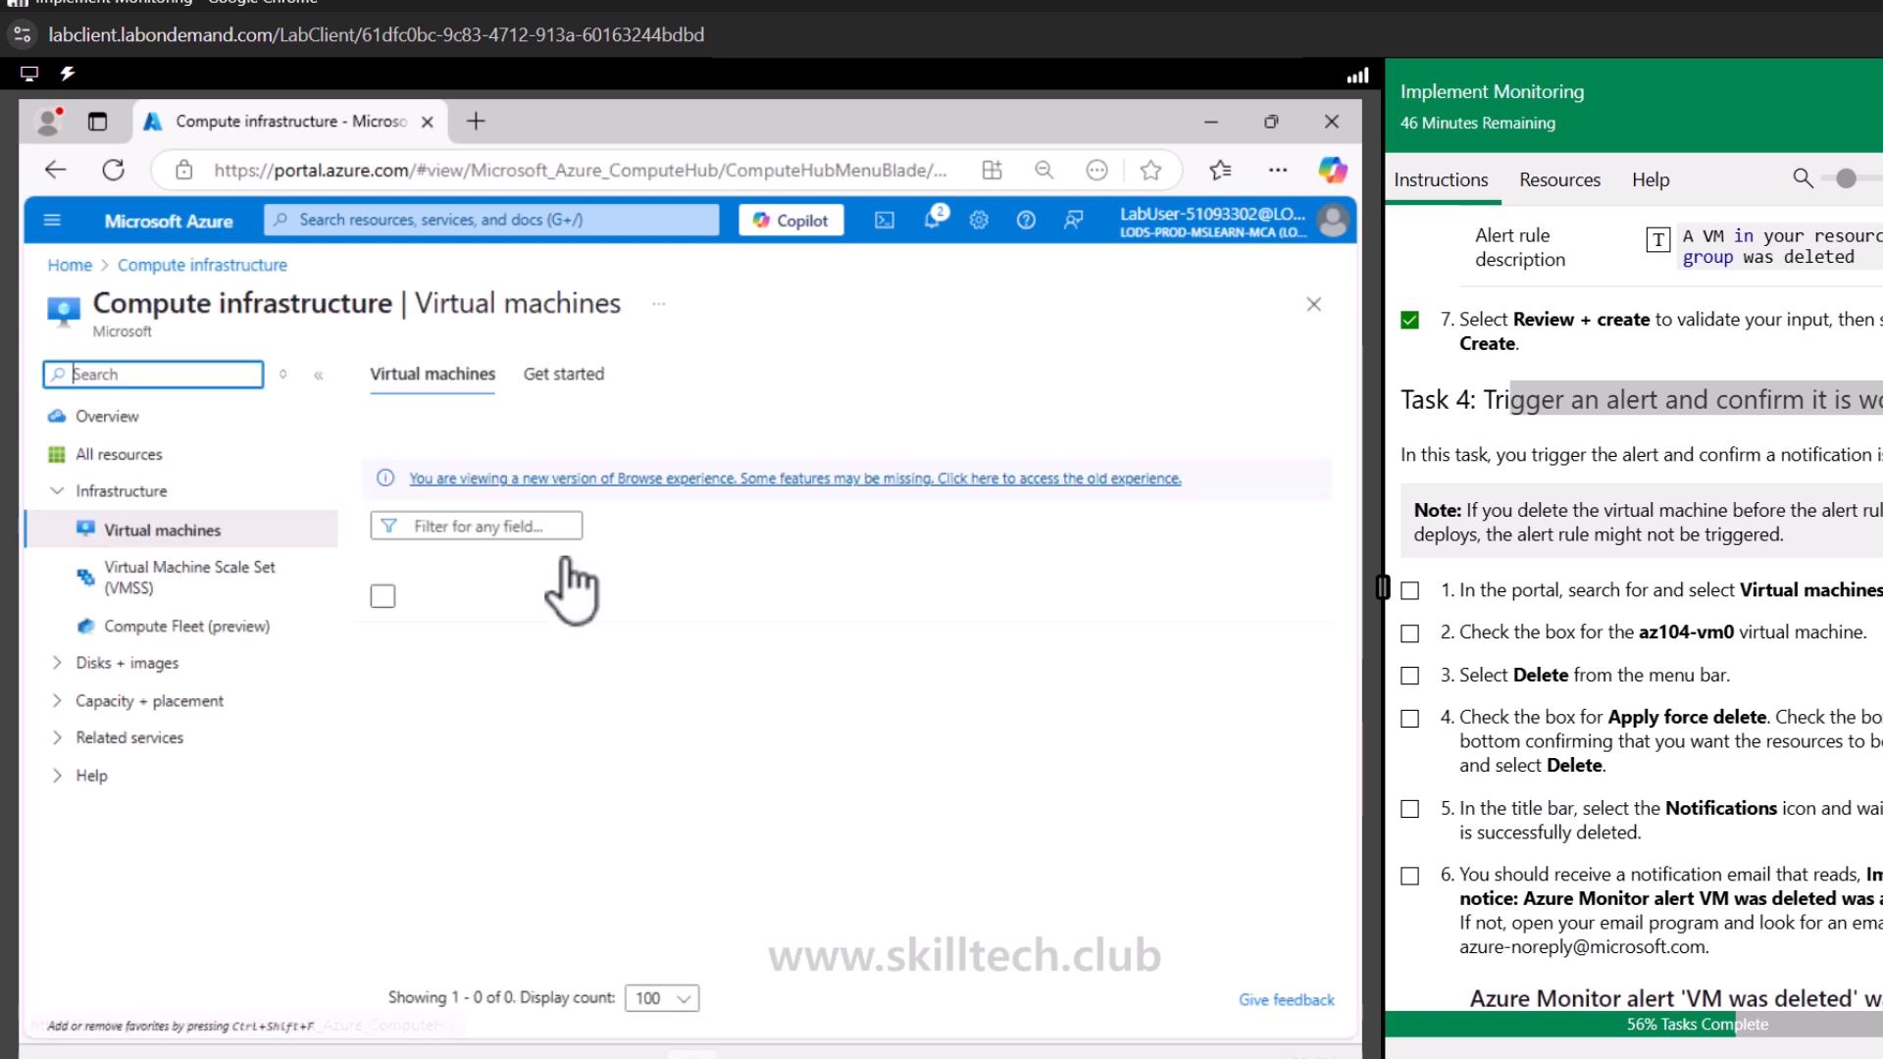
{"action": "left_click", "coordinate": [479, 676]}
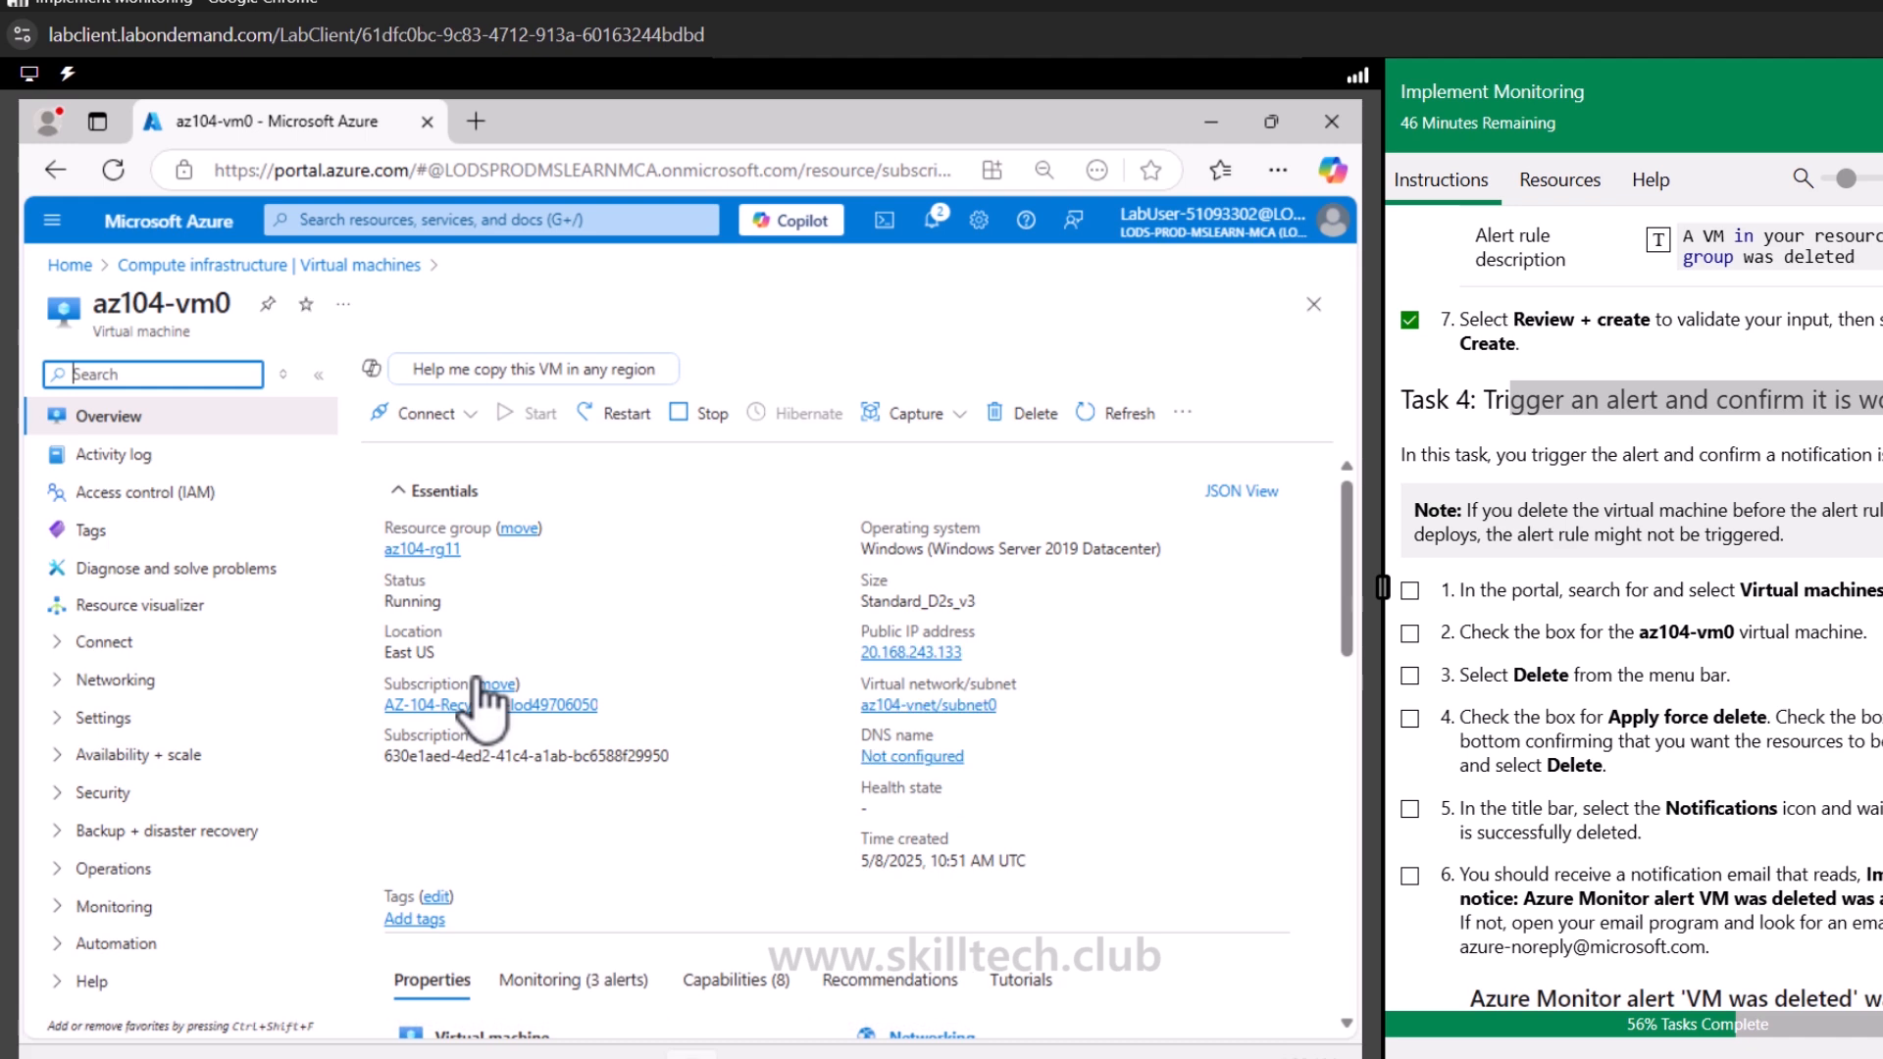
{"action": "left_click", "coordinate": [1029, 416]}
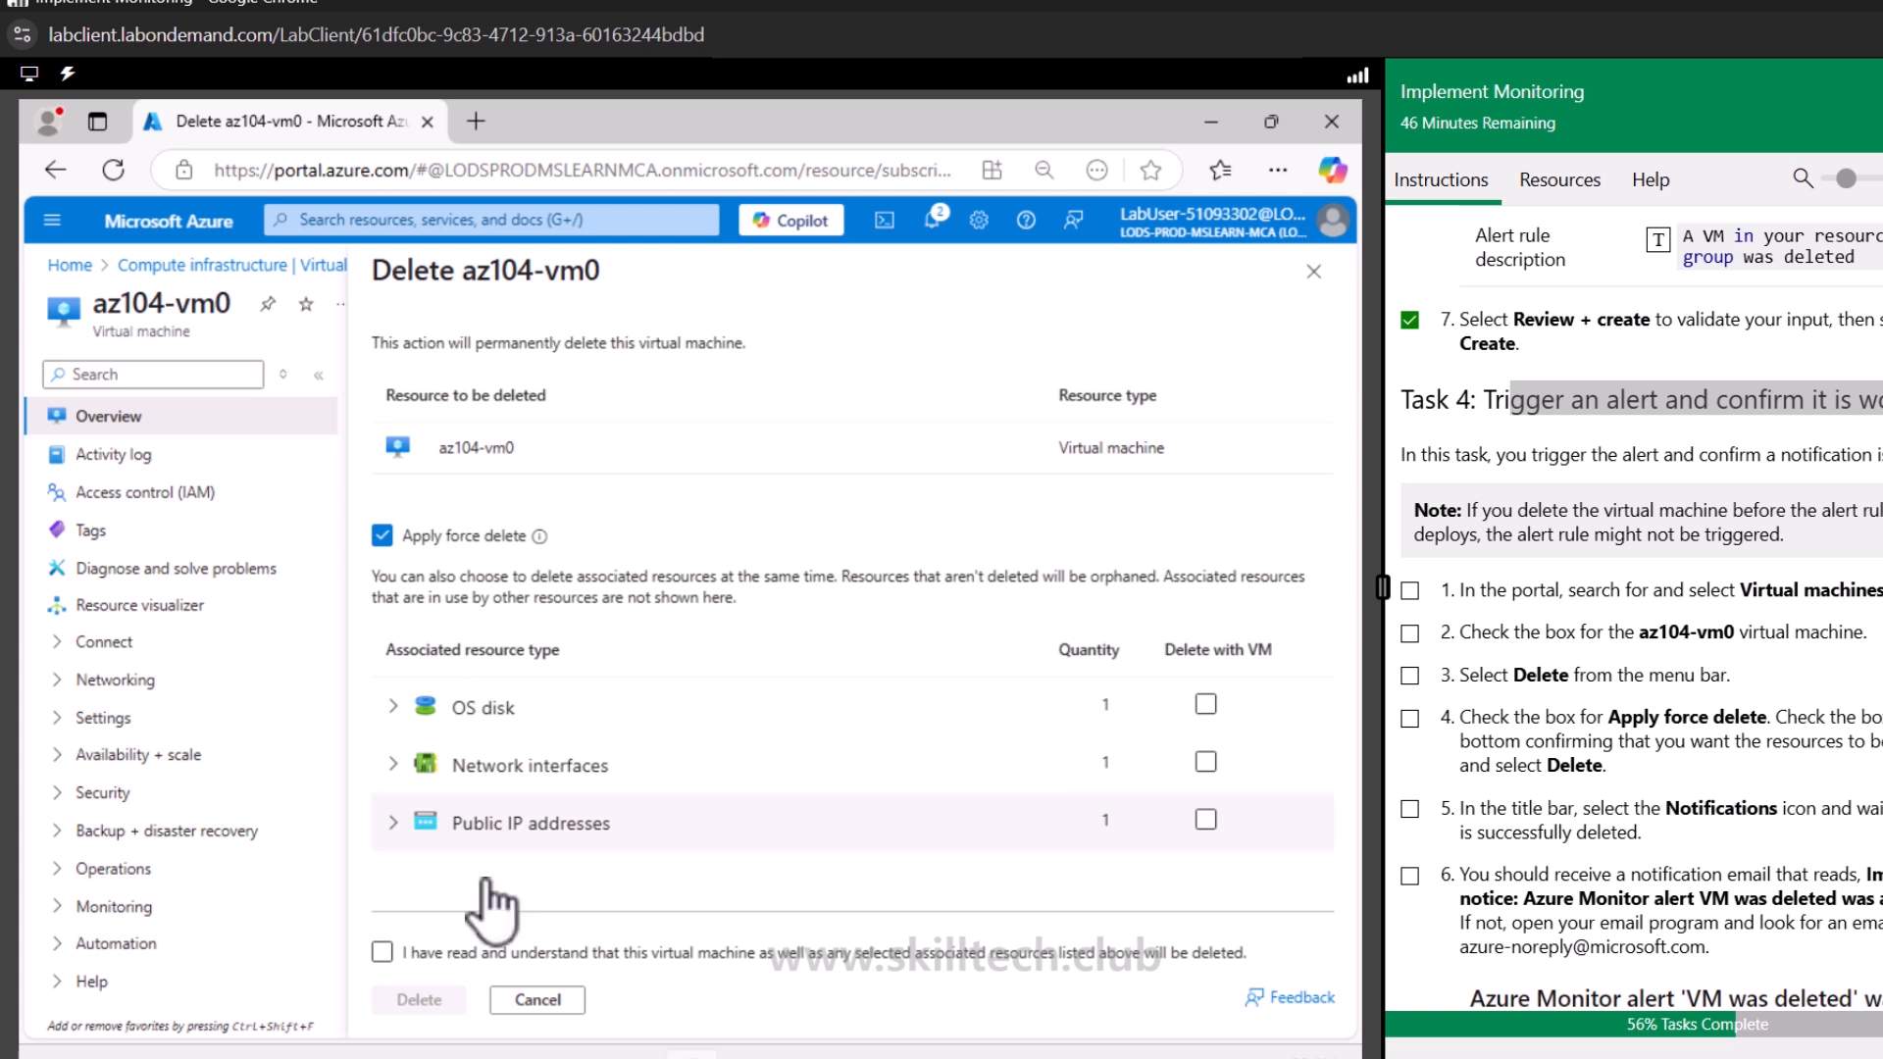
{"action": "left_click", "coordinate": [382, 951]}
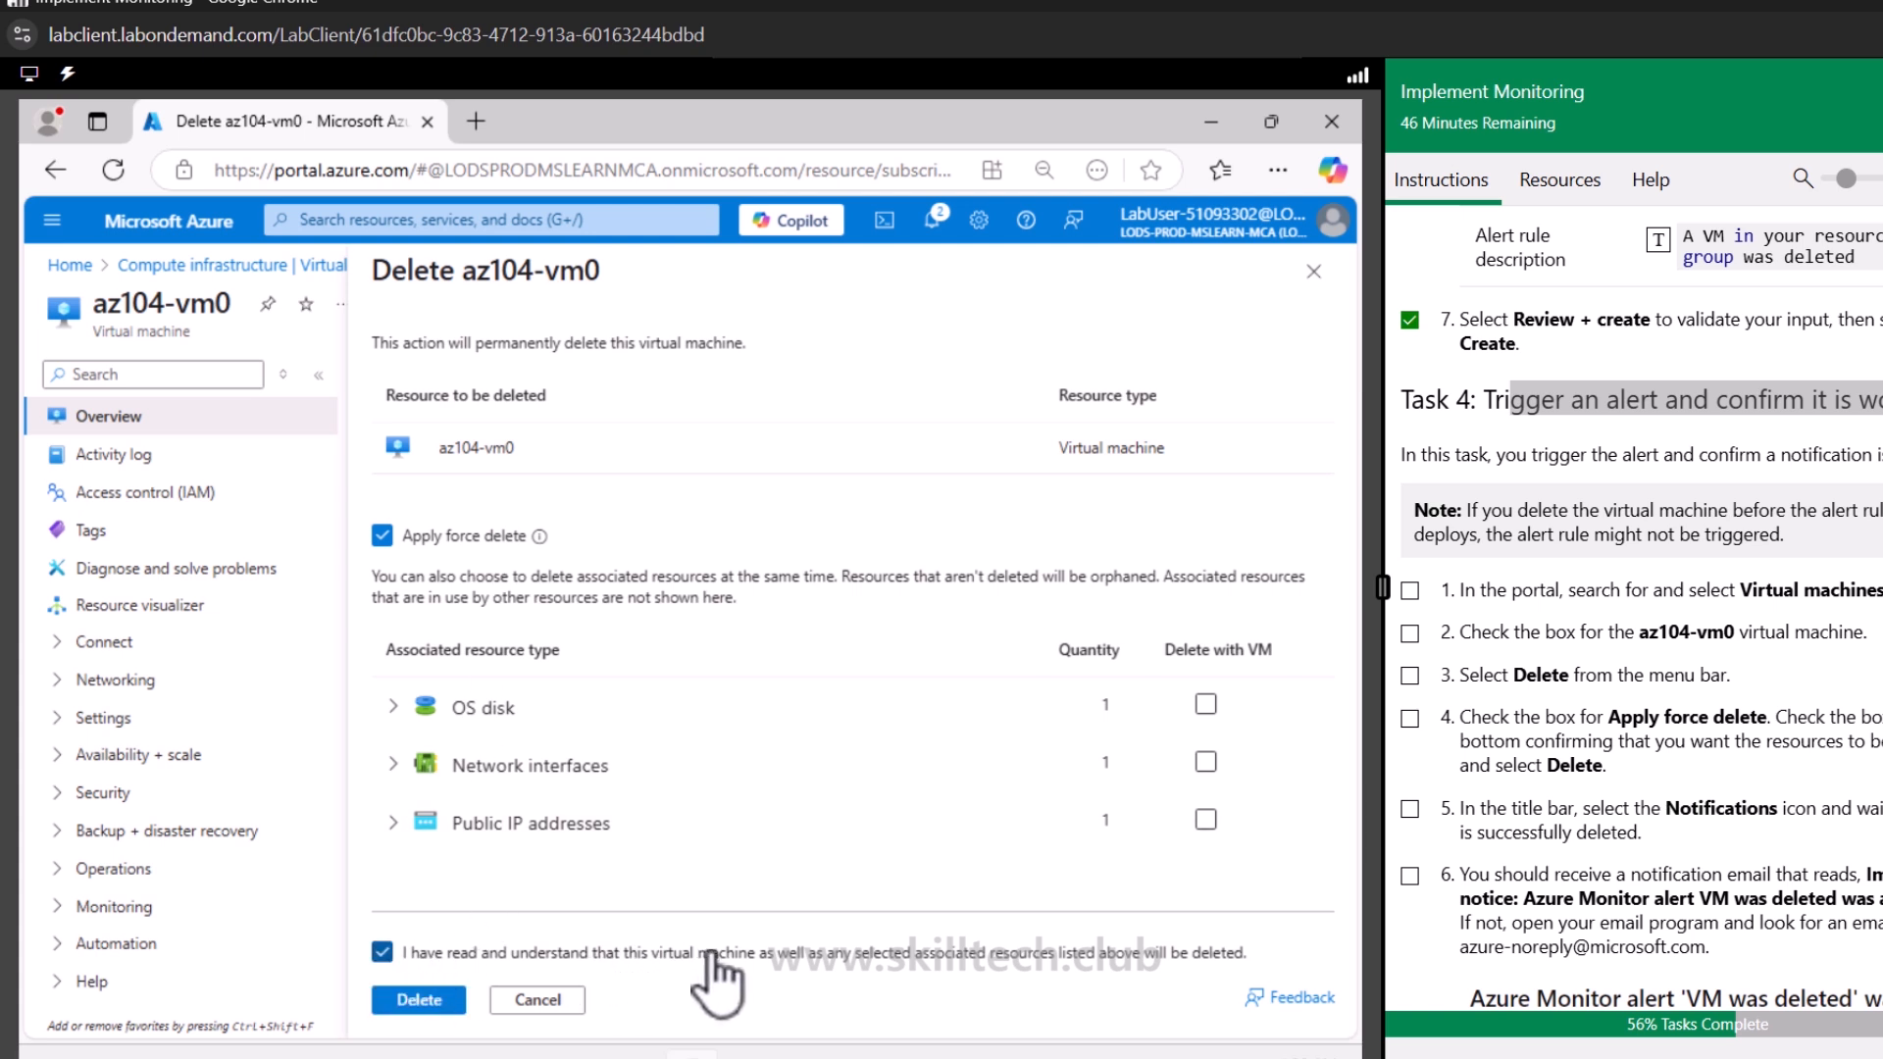
{"action": "left_click", "coordinate": [419, 999]}
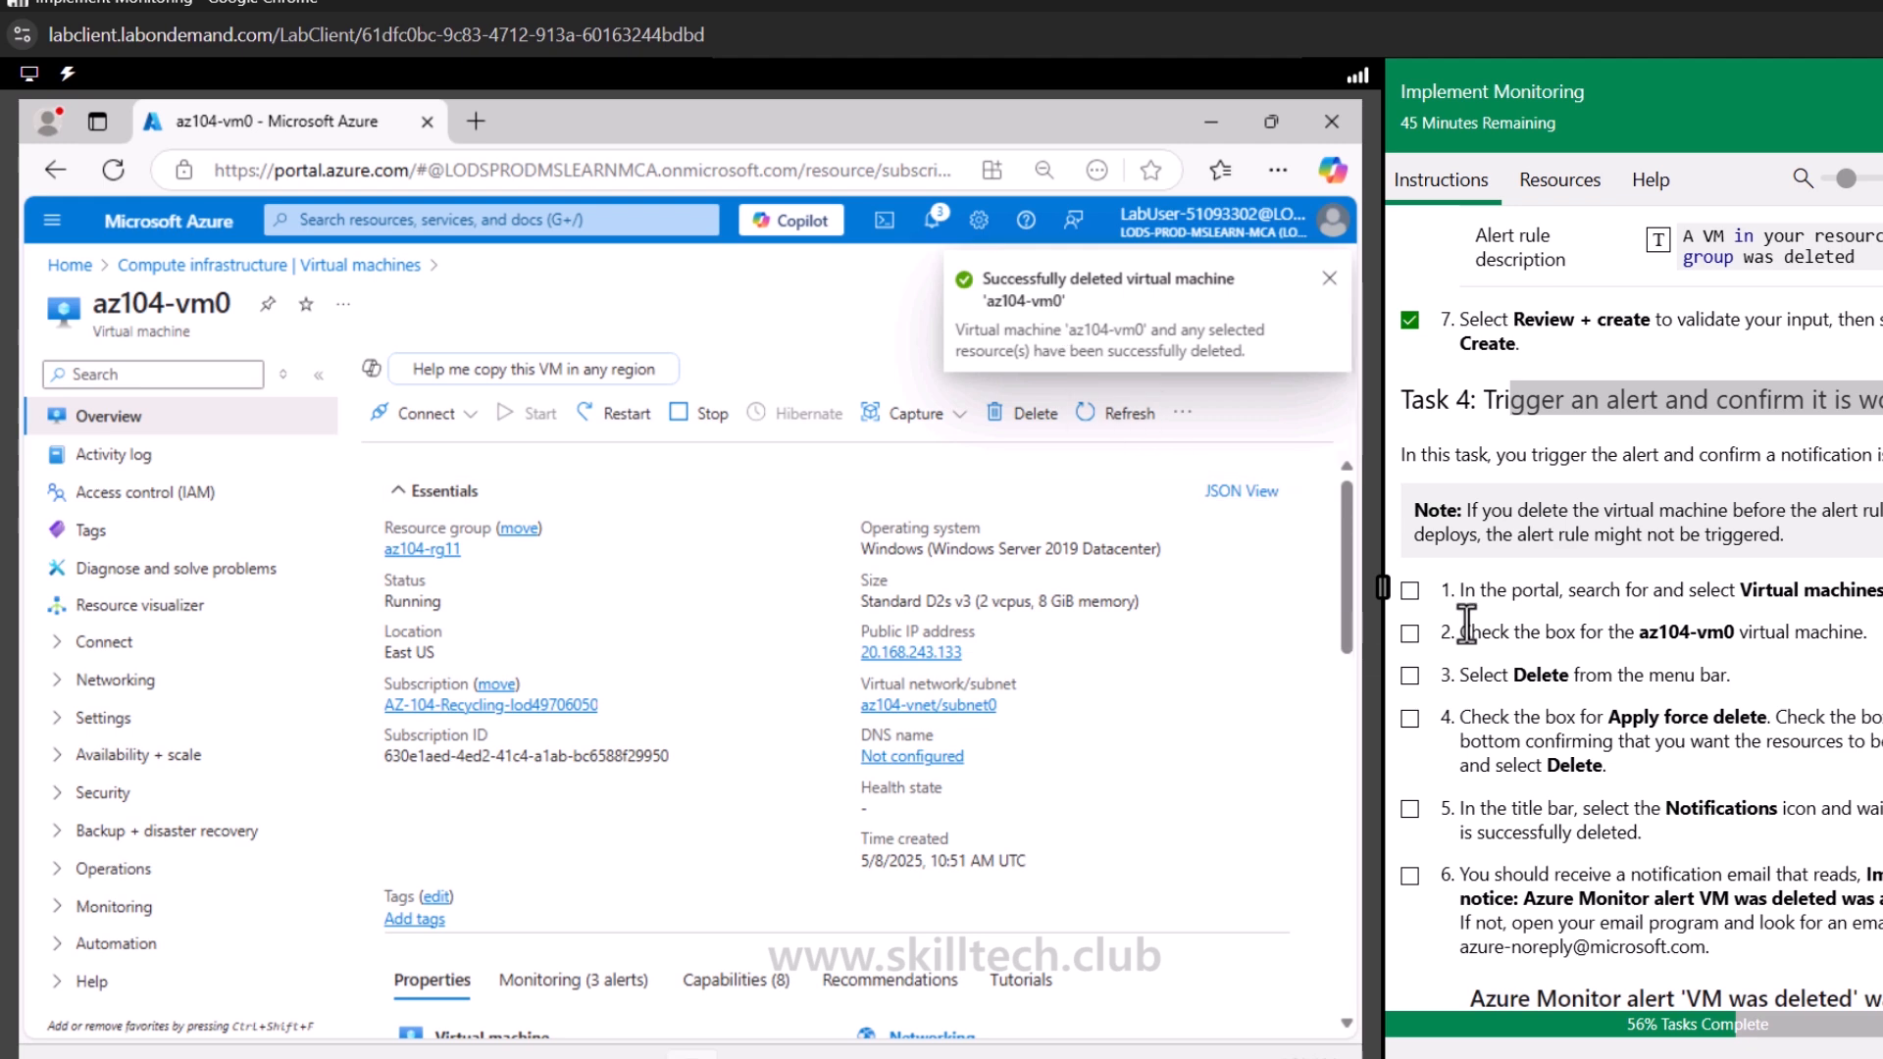
Check off the completed lab steps and review the portal notifications about the VM deletion
{"action": "scroll", "coordinate": [1471, 618], "scroll_direction": "down", "scroll_amount": 3}
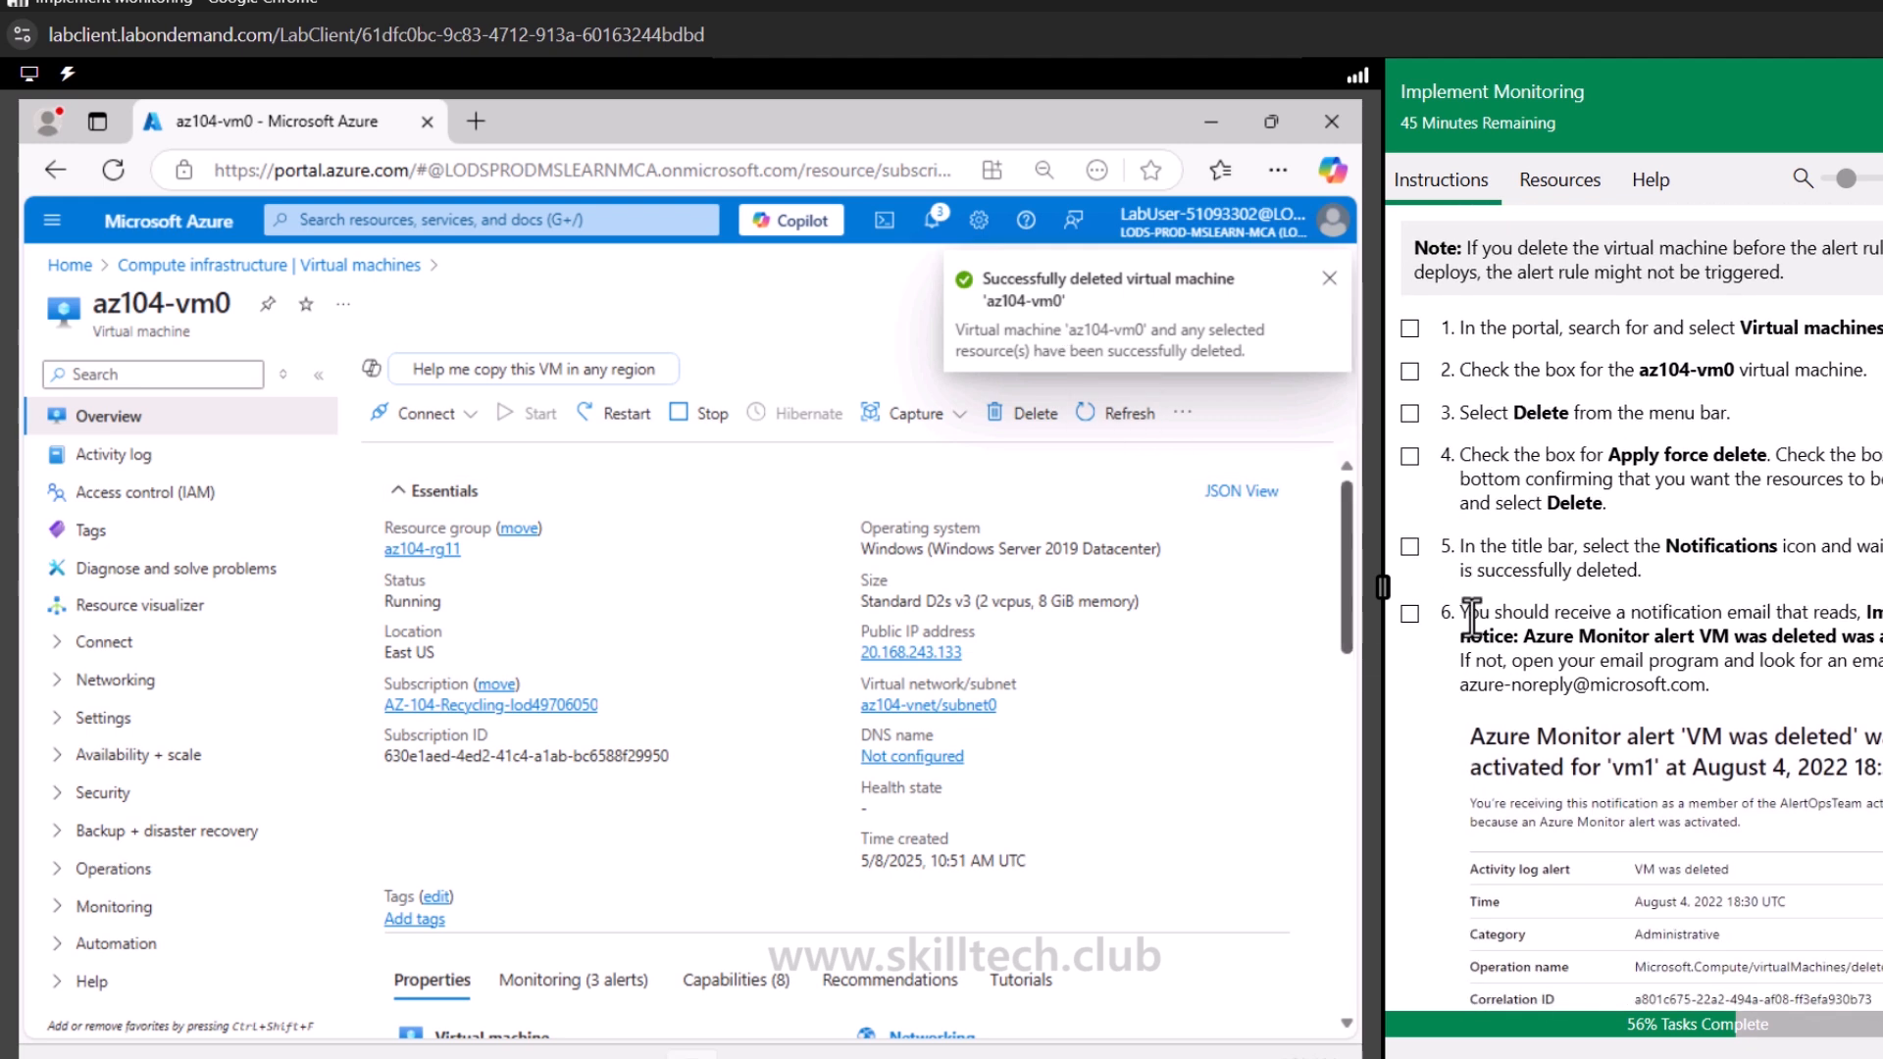
{"action": "left_click", "coordinate": [1409, 546]}
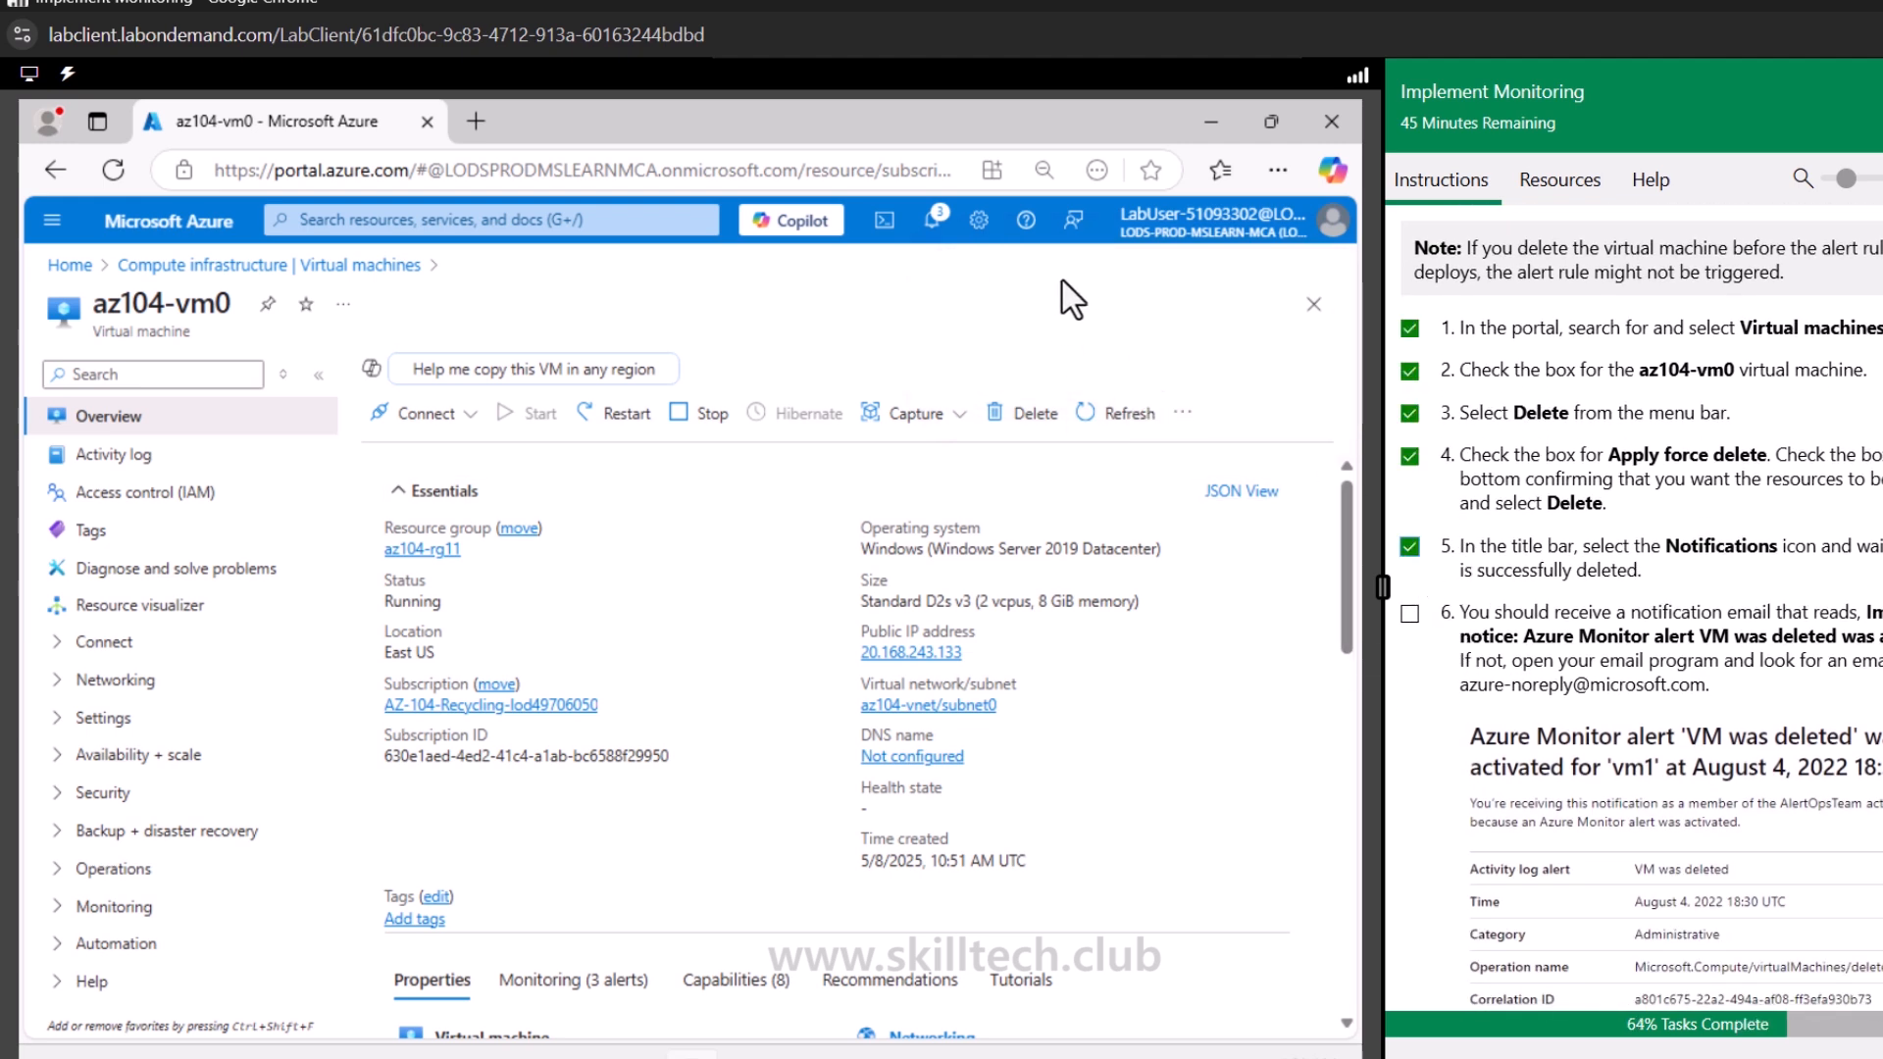
{"action": "left_click", "coordinate": [932, 220]}
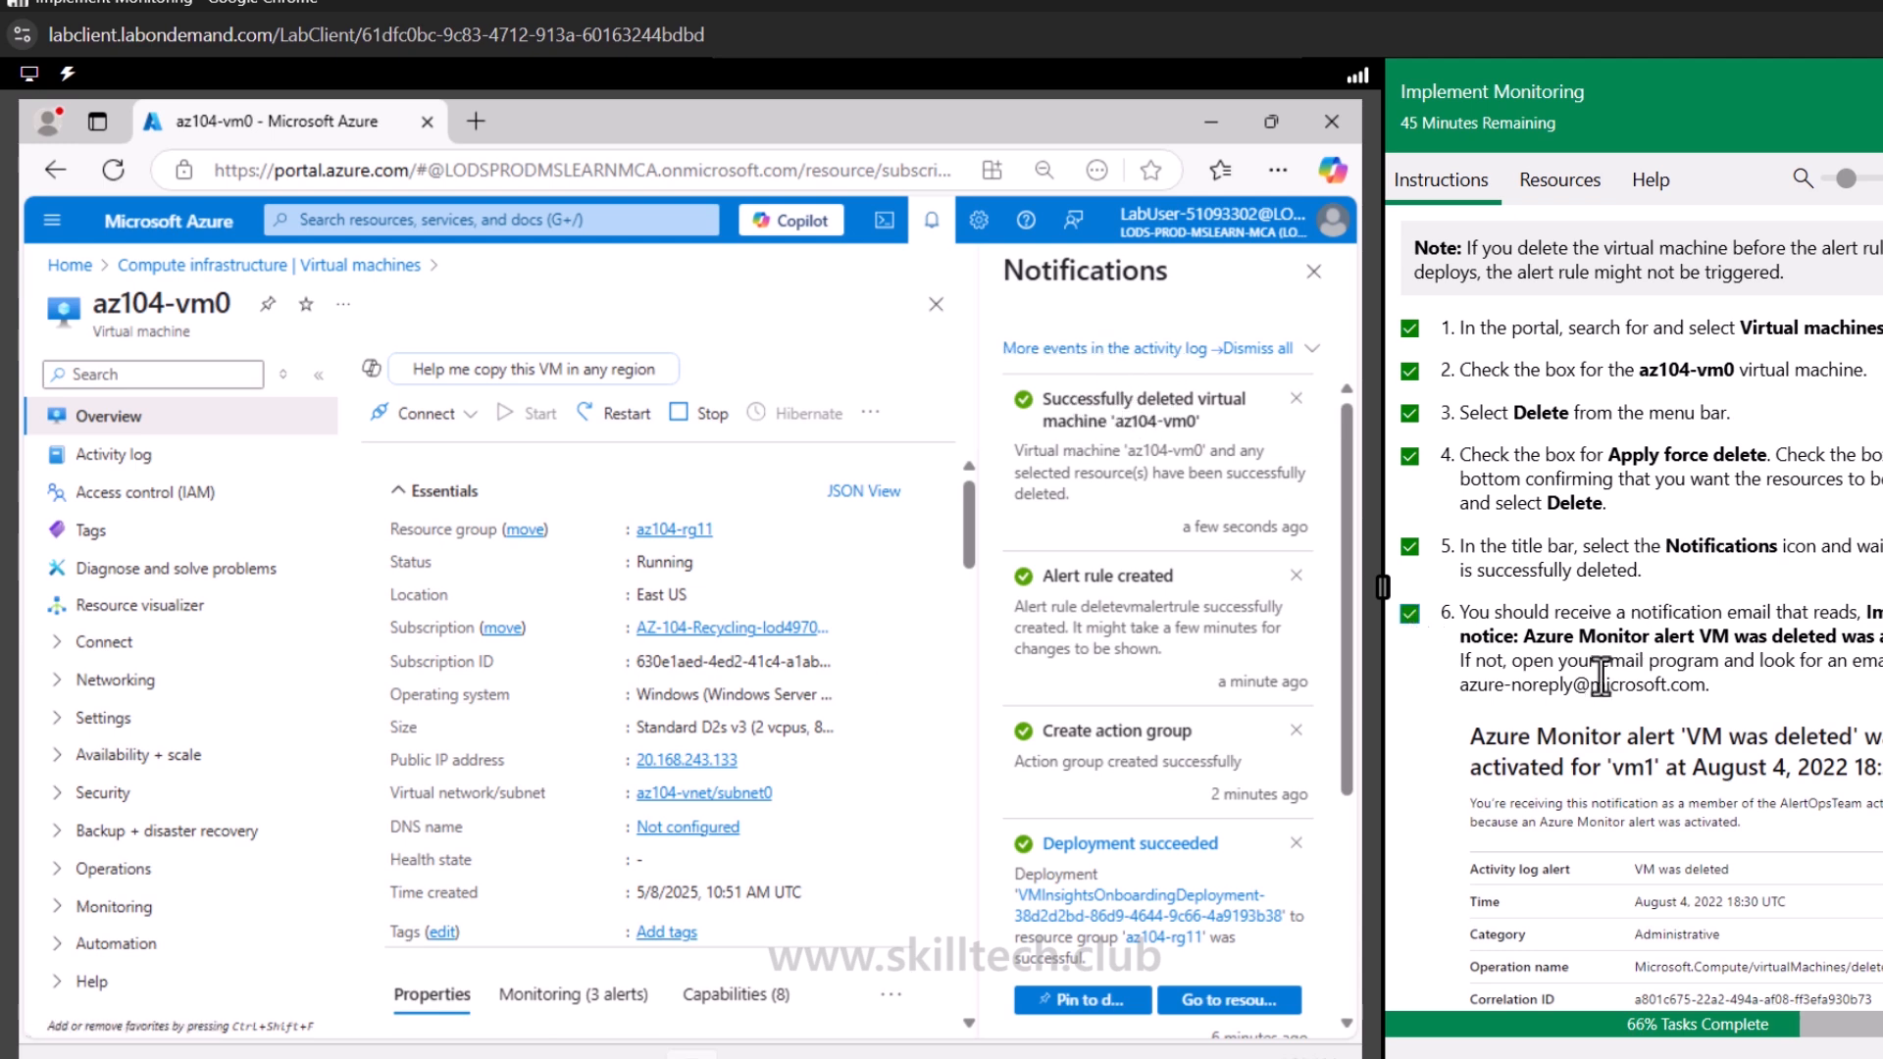
{"action": "left_click_drag", "start_coordinate": [1559, 660], "coordinate": [1878, 662]}
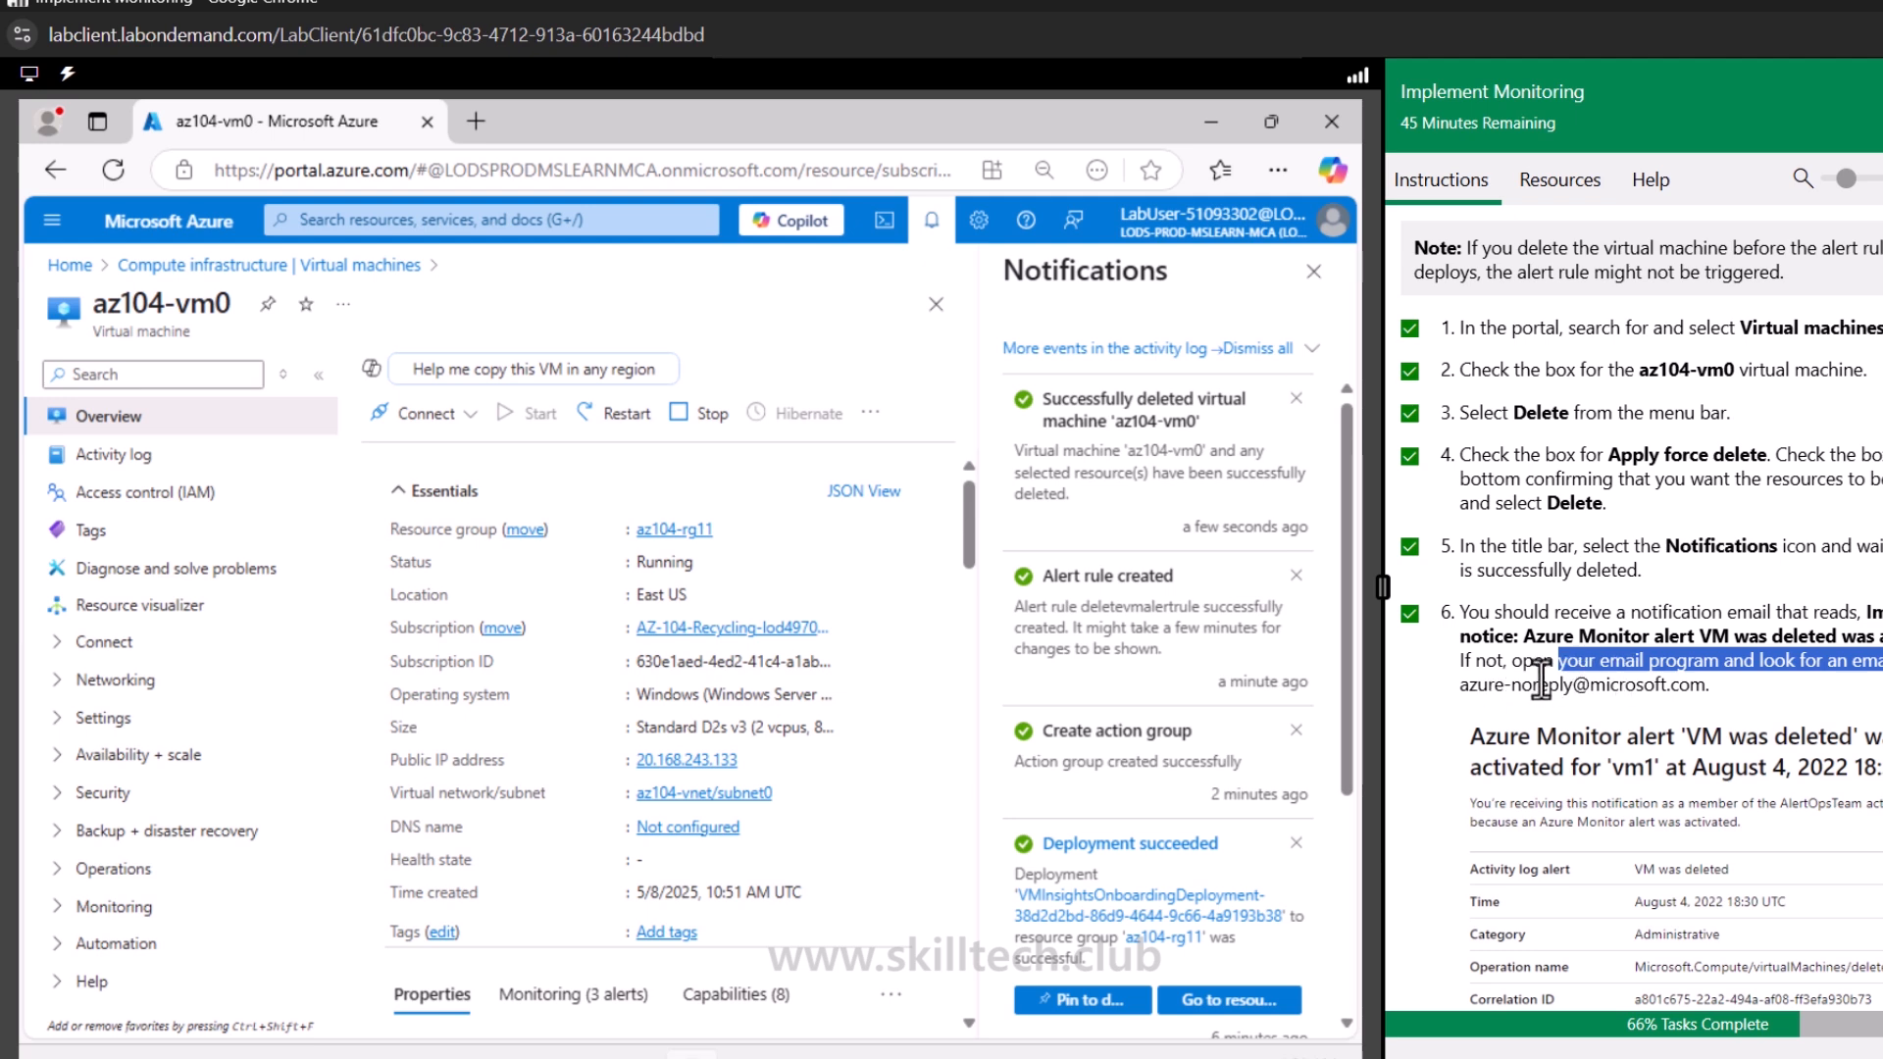
{"action": "scroll", "coordinate": [1530, 647], "scroll_direction": "down", "scroll_amount": 2}
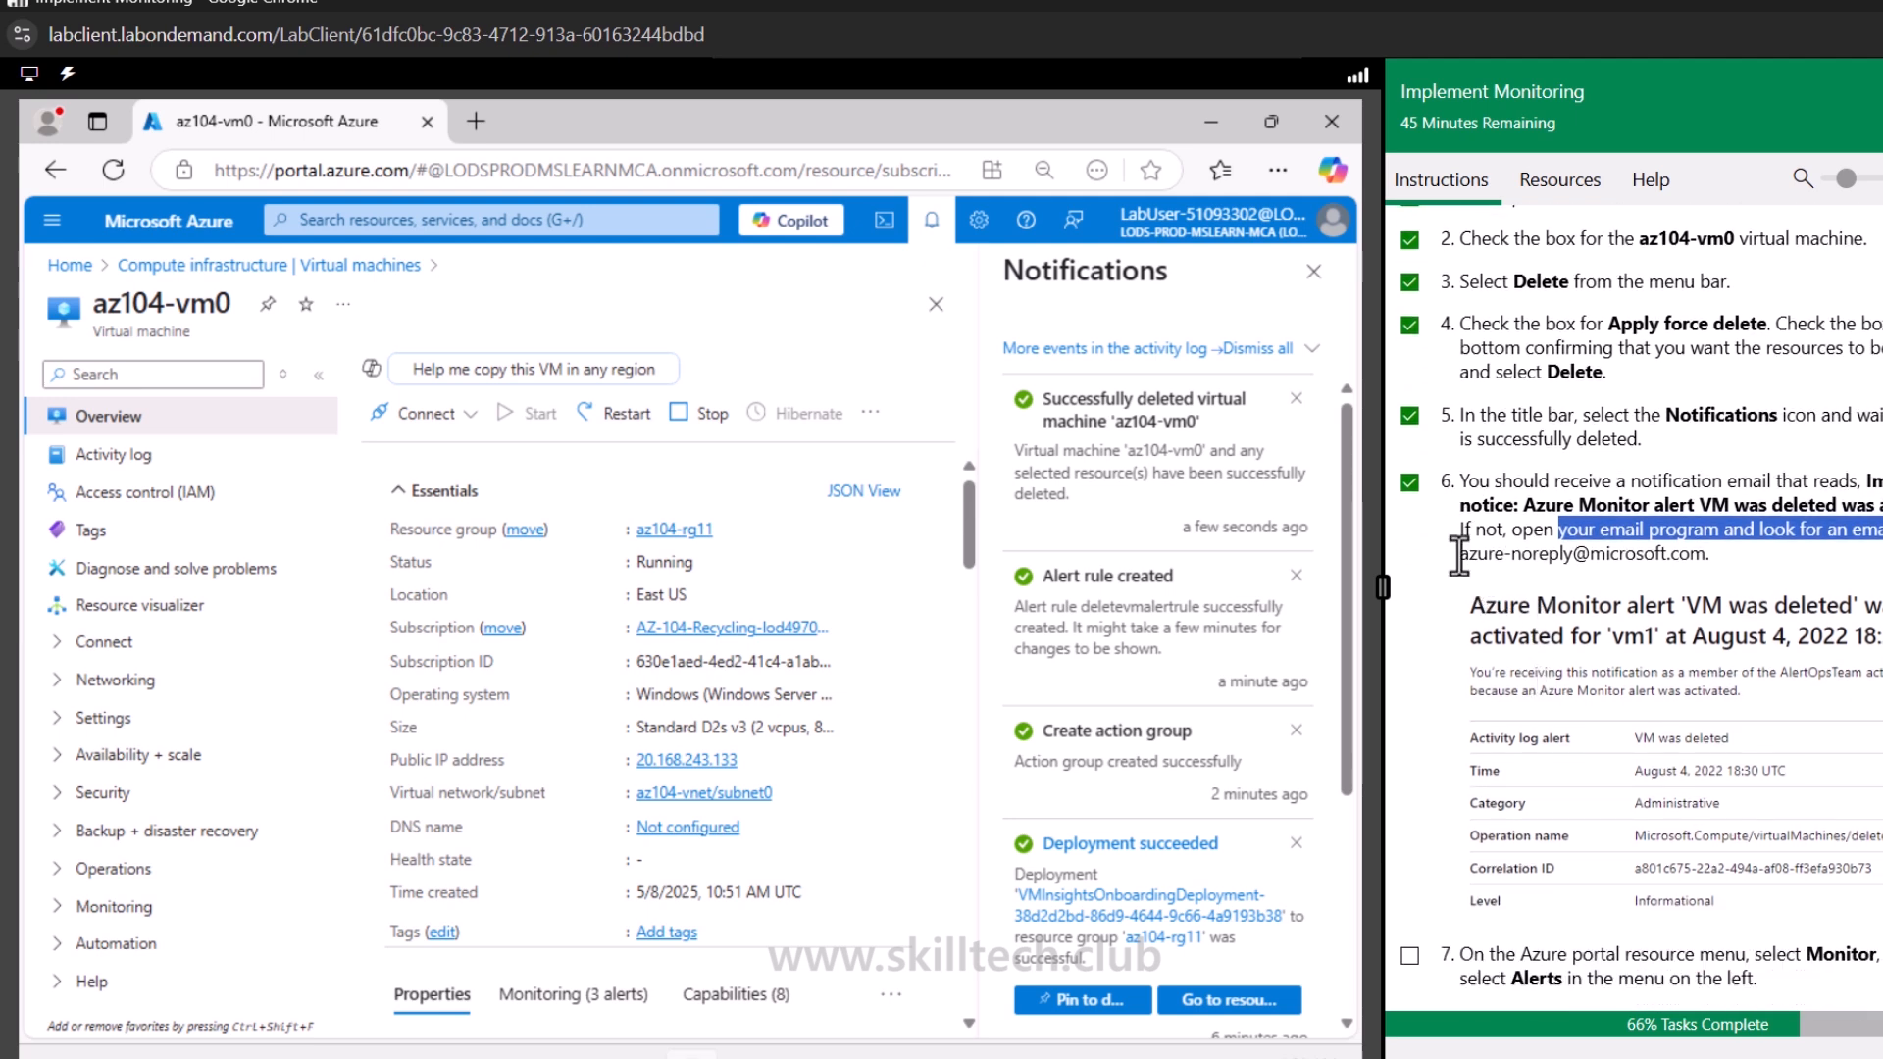
{"action": "left_click_drag", "start_coordinate": [1459, 555], "coordinate": [1705, 567]}
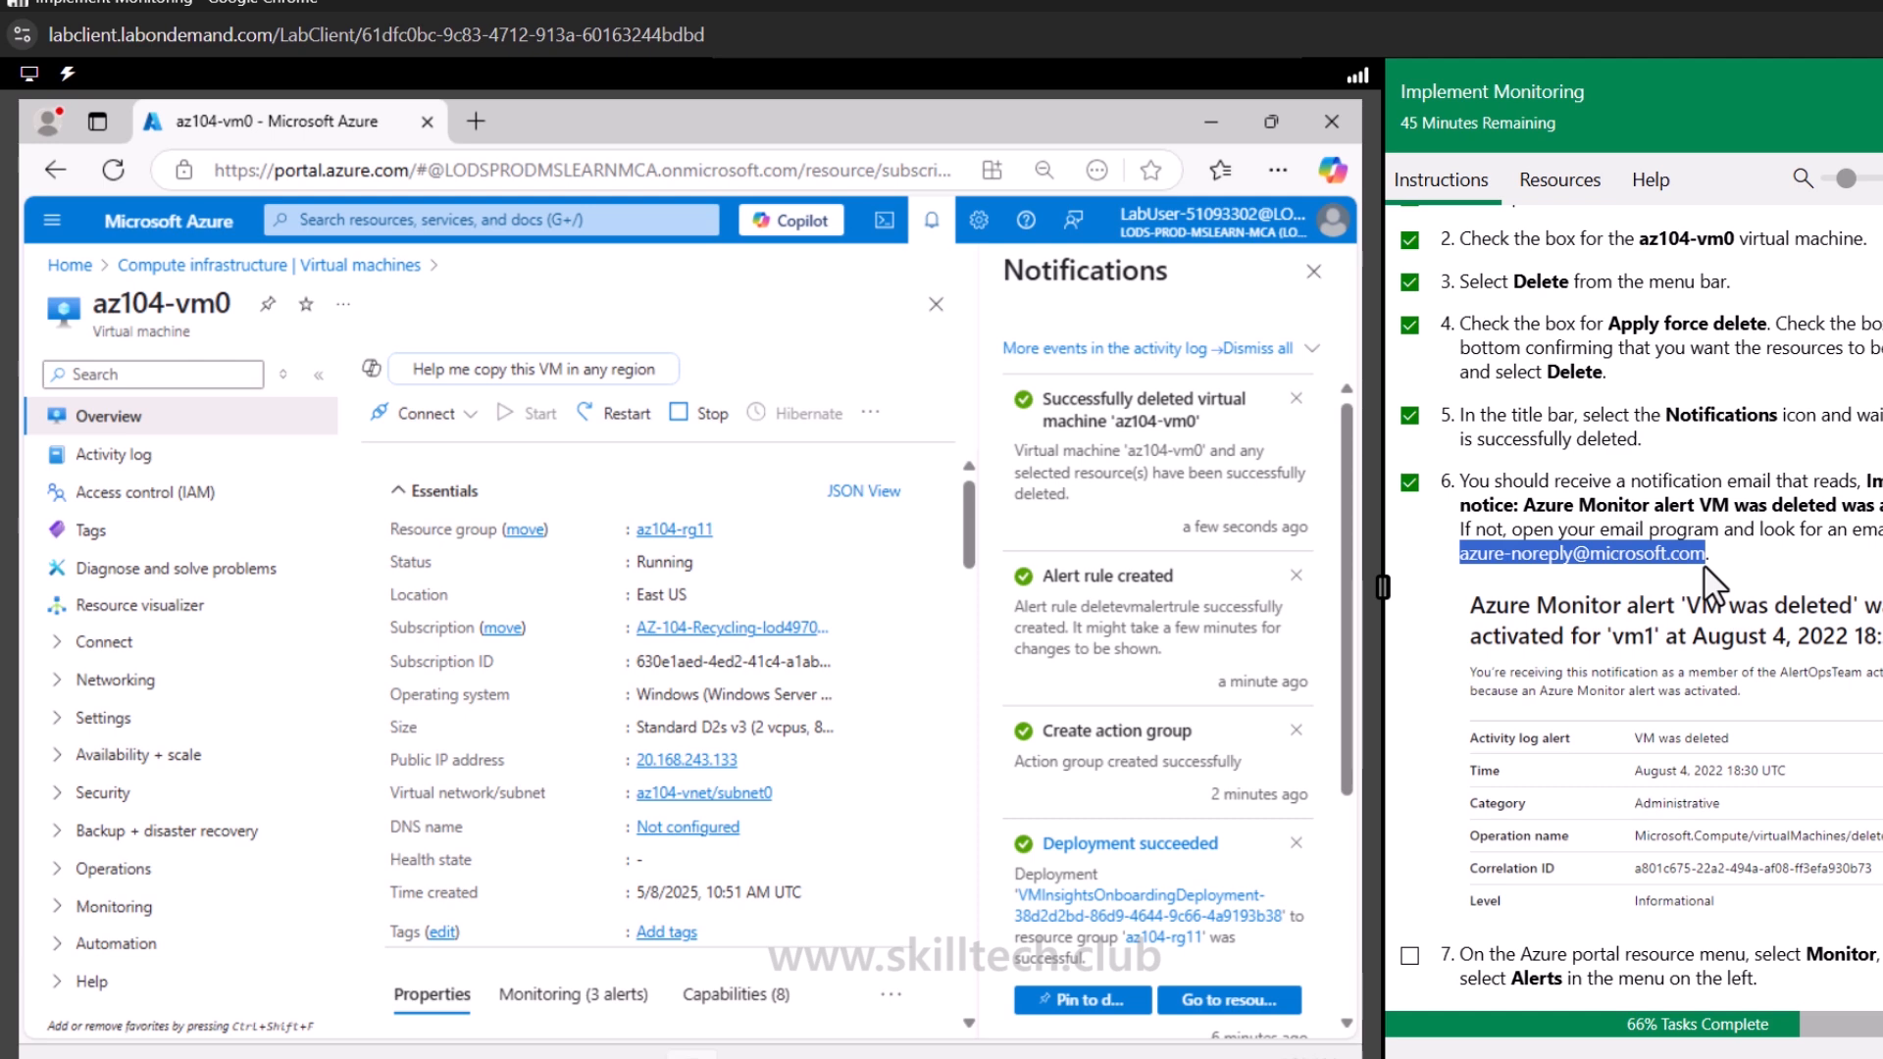
{"action": "scroll", "coordinate": [1623, 725], "scroll_direction": "down", "scroll_amount": 4}
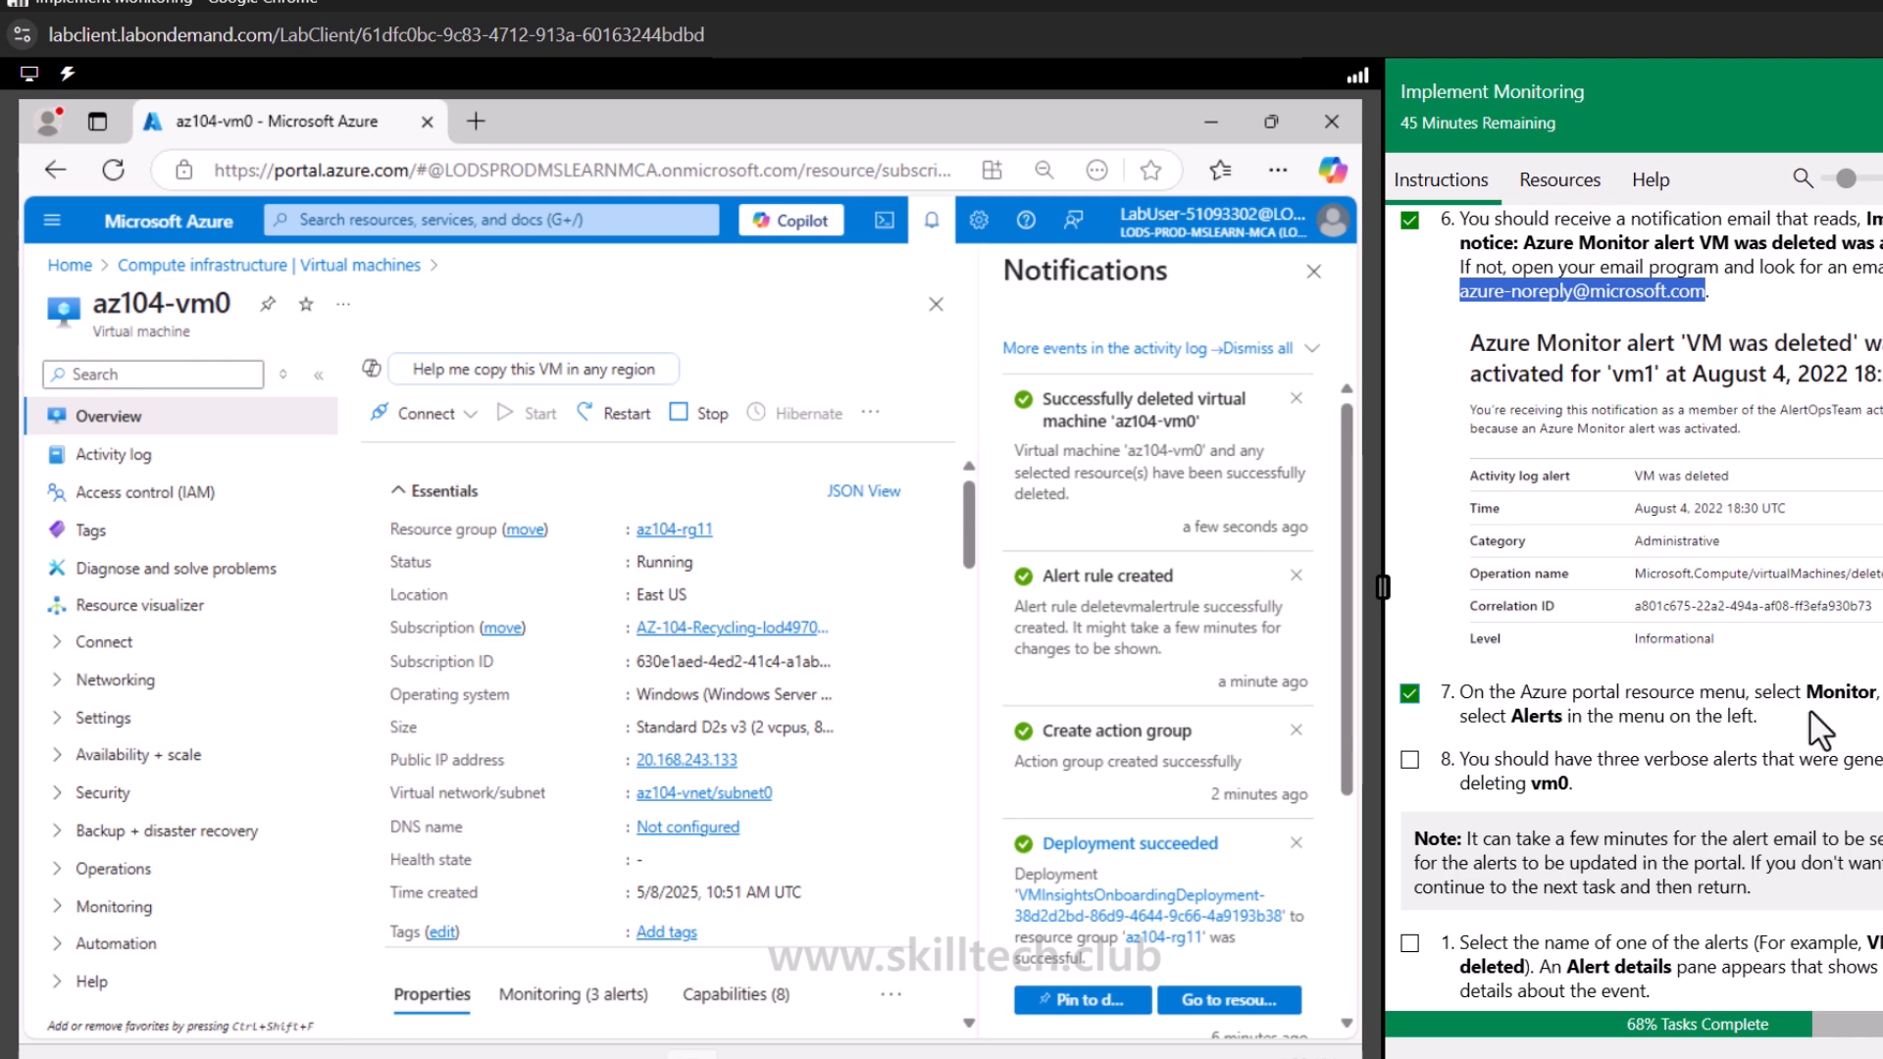
Open the Monitor Alerts page and check off the lab step about the three verbose alerts
{"action": "left_click", "coordinate": [52, 219]}
{"action": "left_click", "coordinate": [121, 861]}
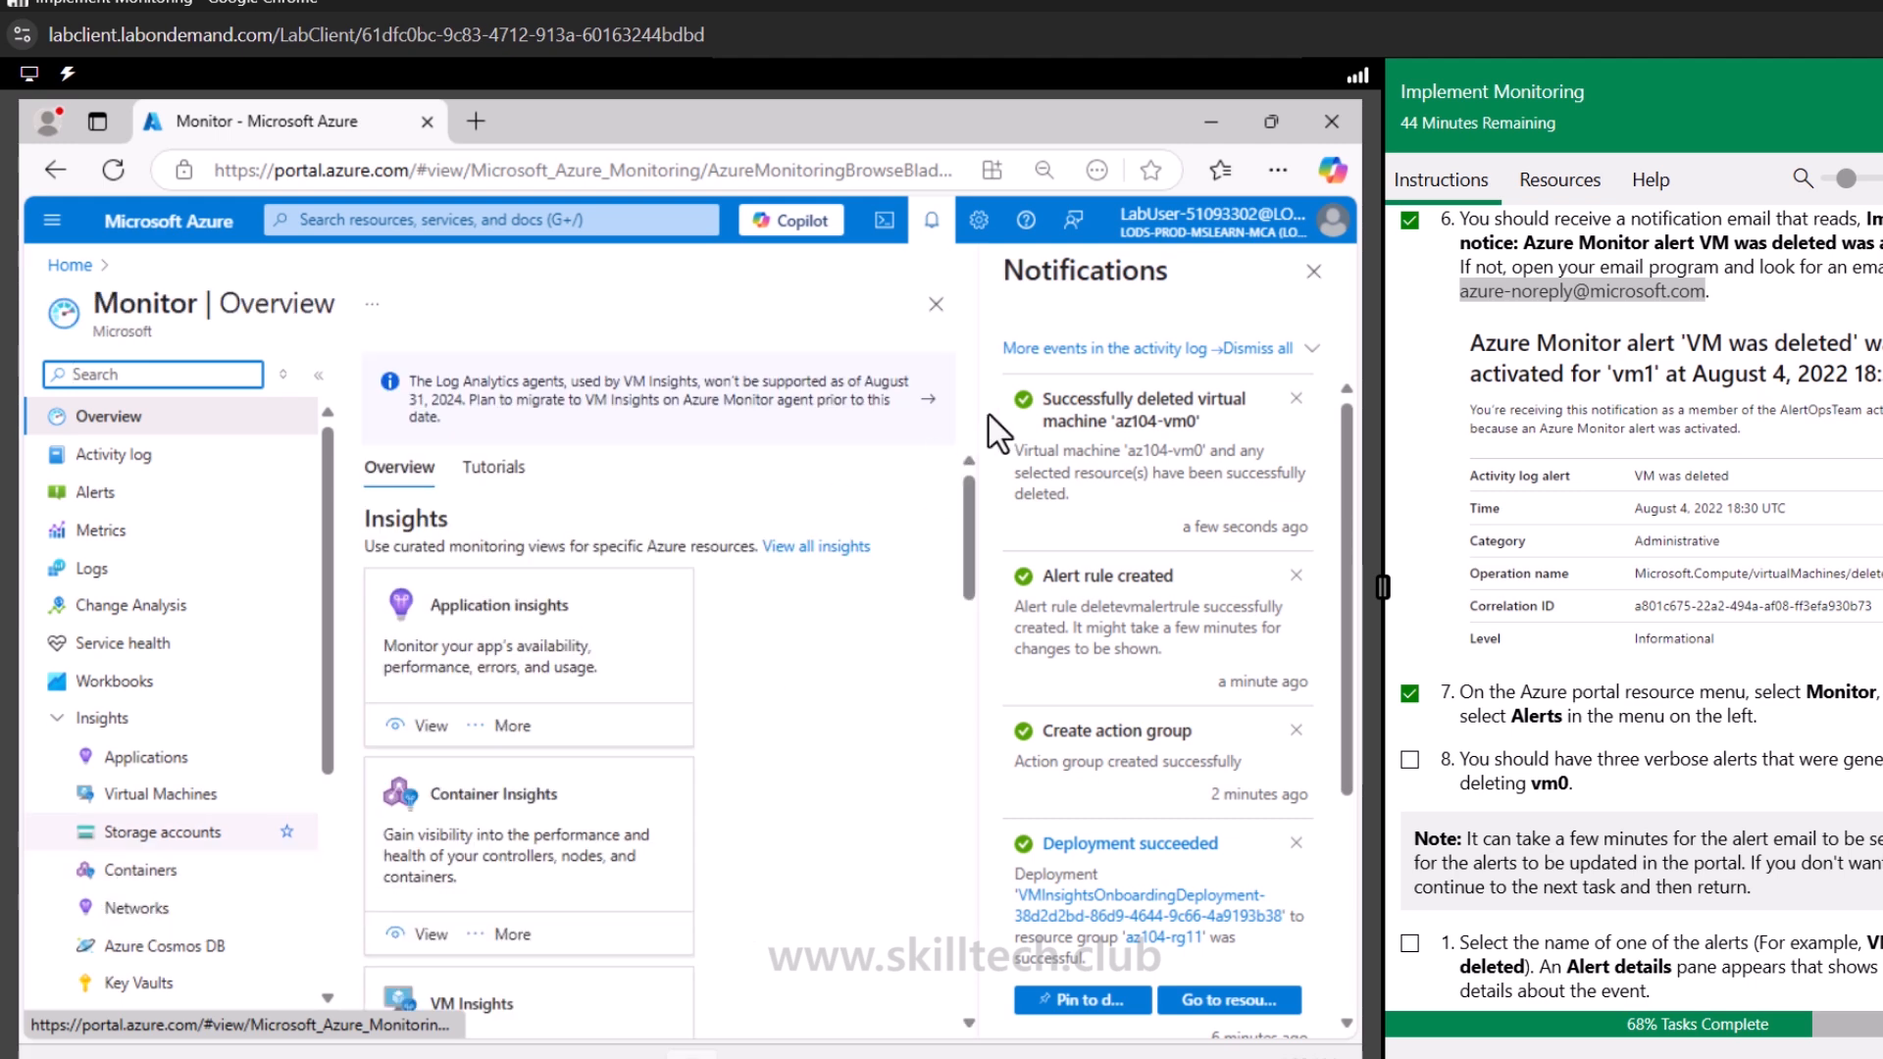
{"action": "left_click", "coordinate": [1314, 272]}
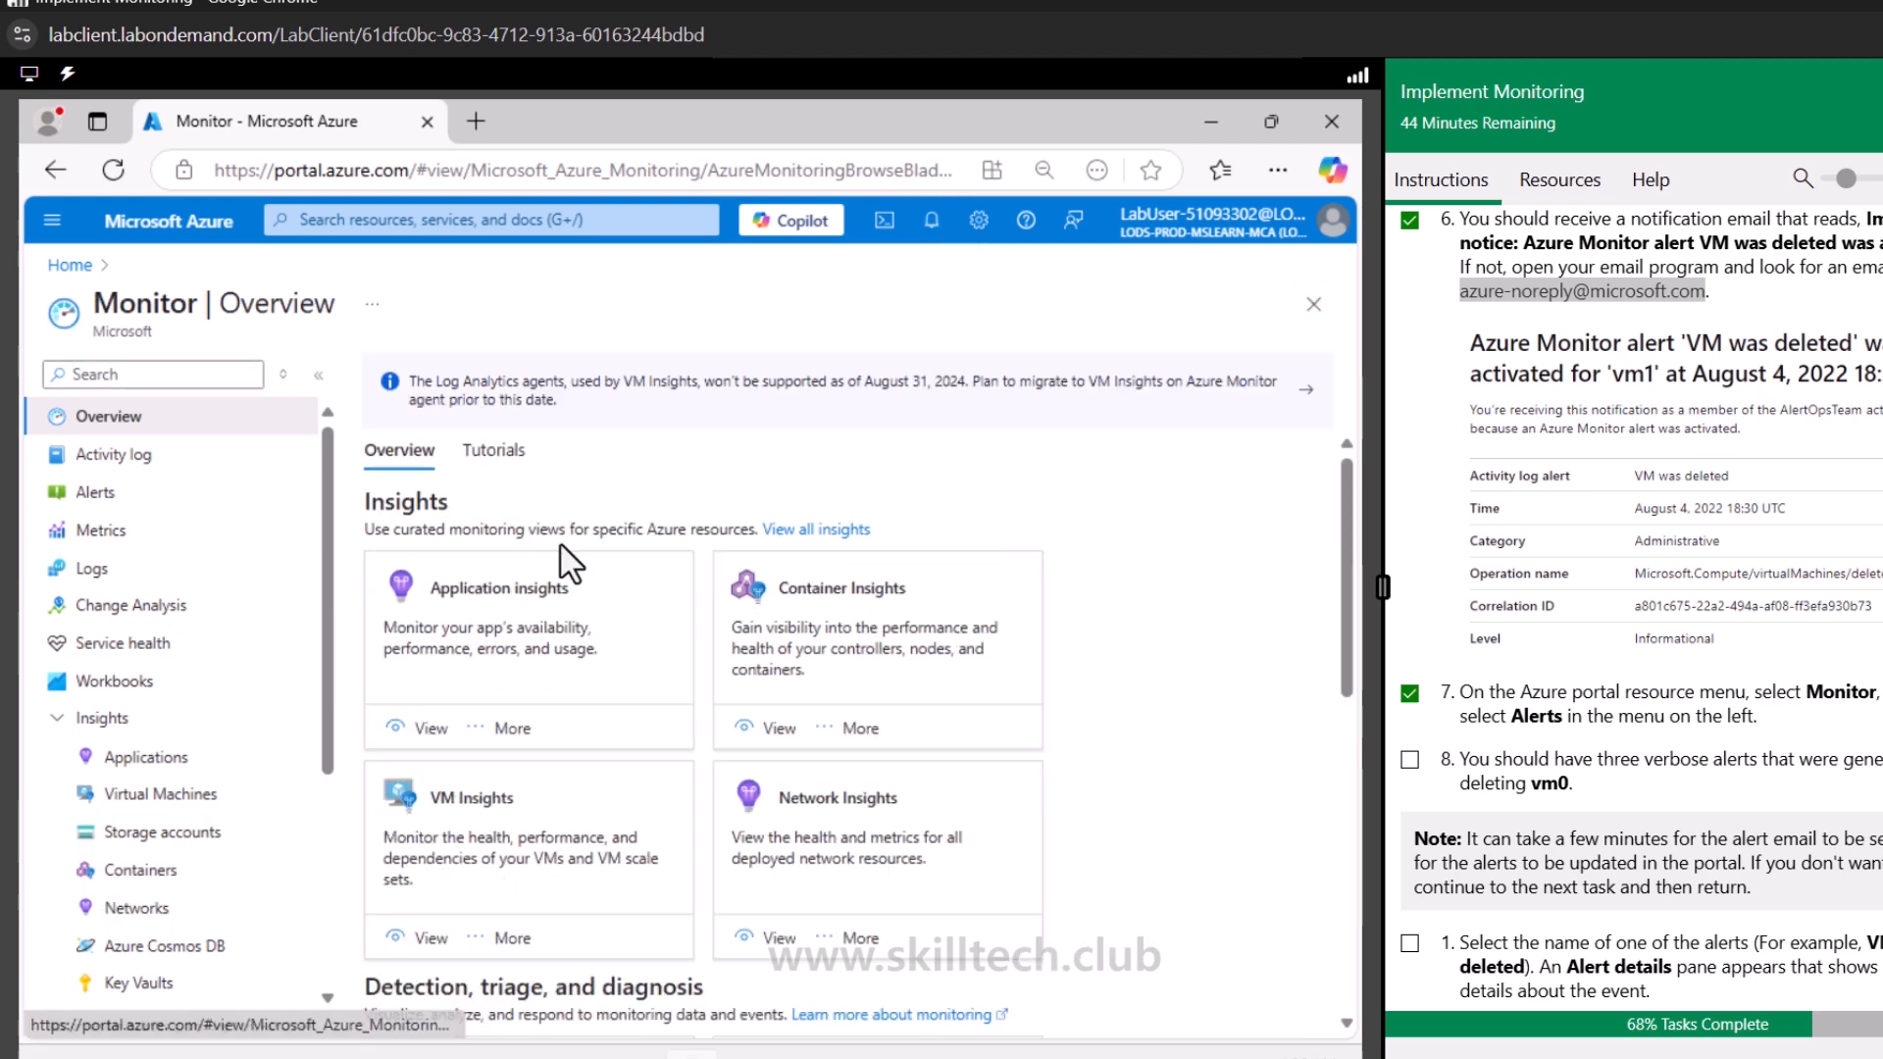
{"action": "left_click", "coordinate": [98, 493]}
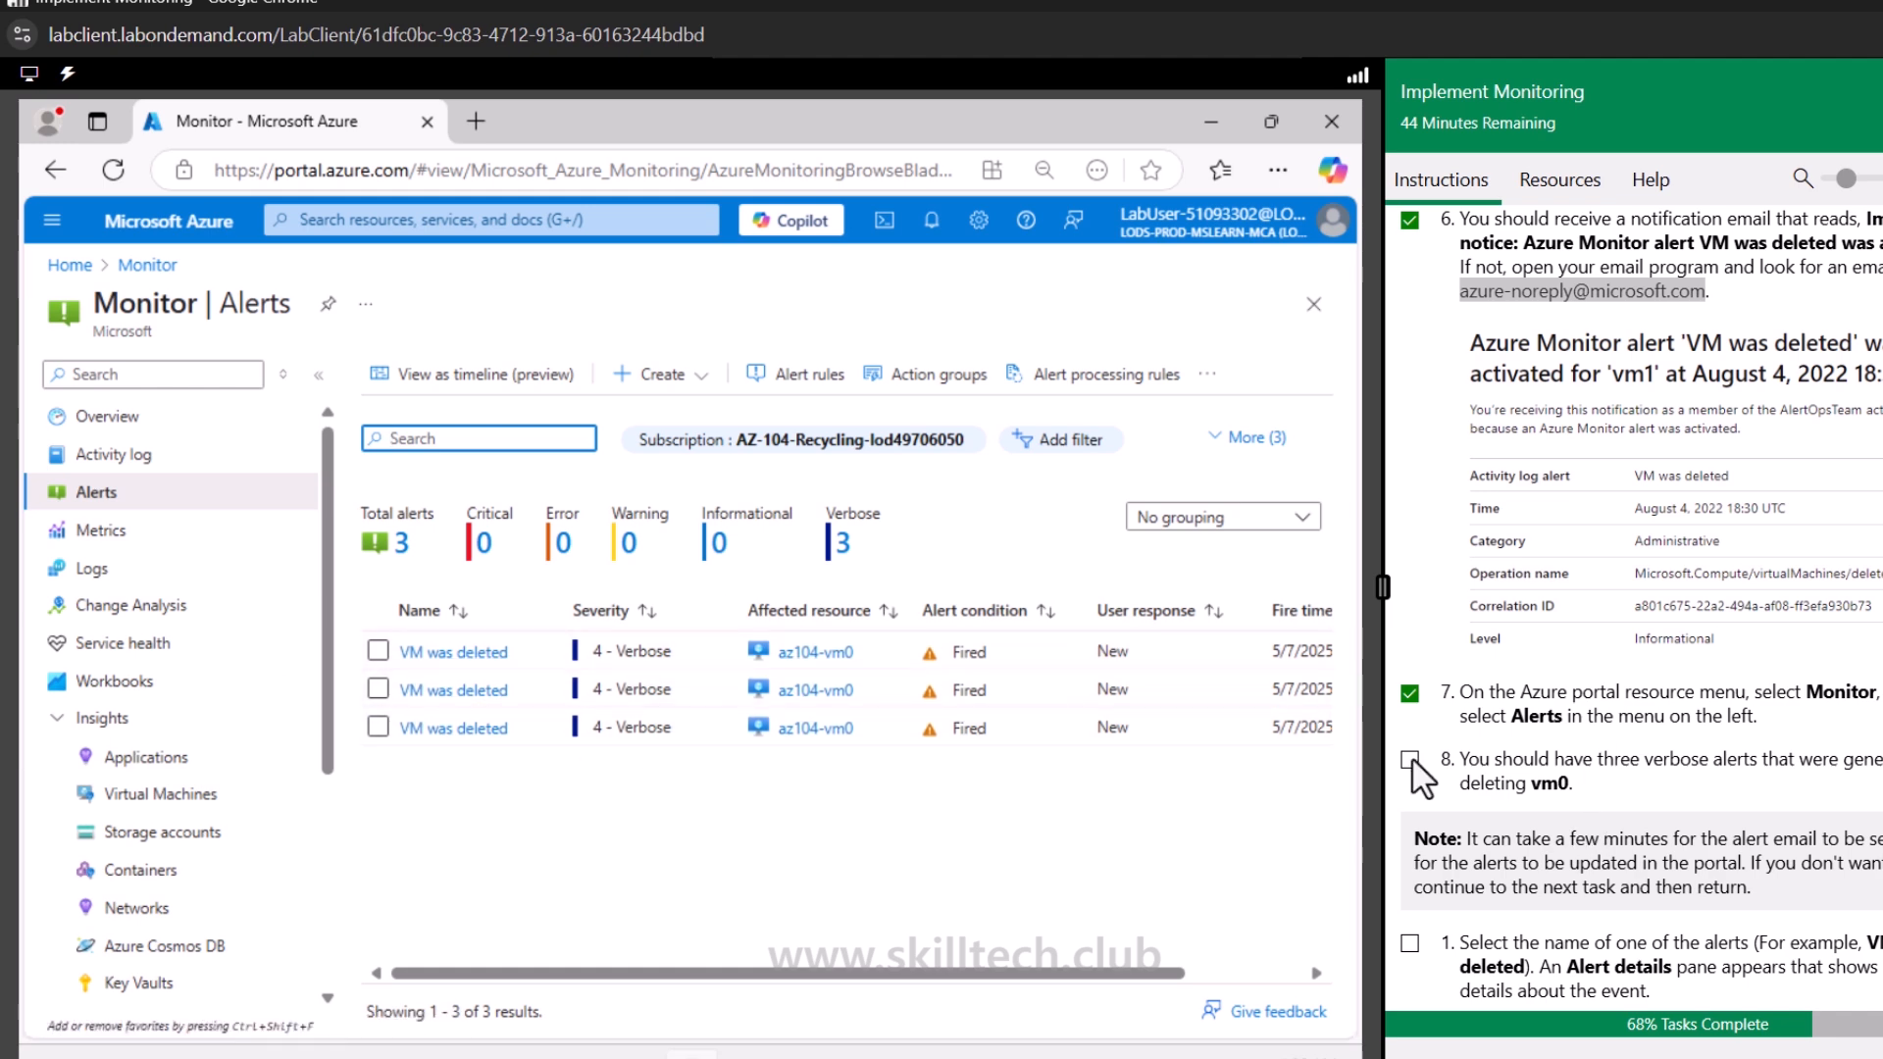
{"action": "left_click_drag", "start_coordinate": [1478, 759], "coordinate": [1804, 767]}
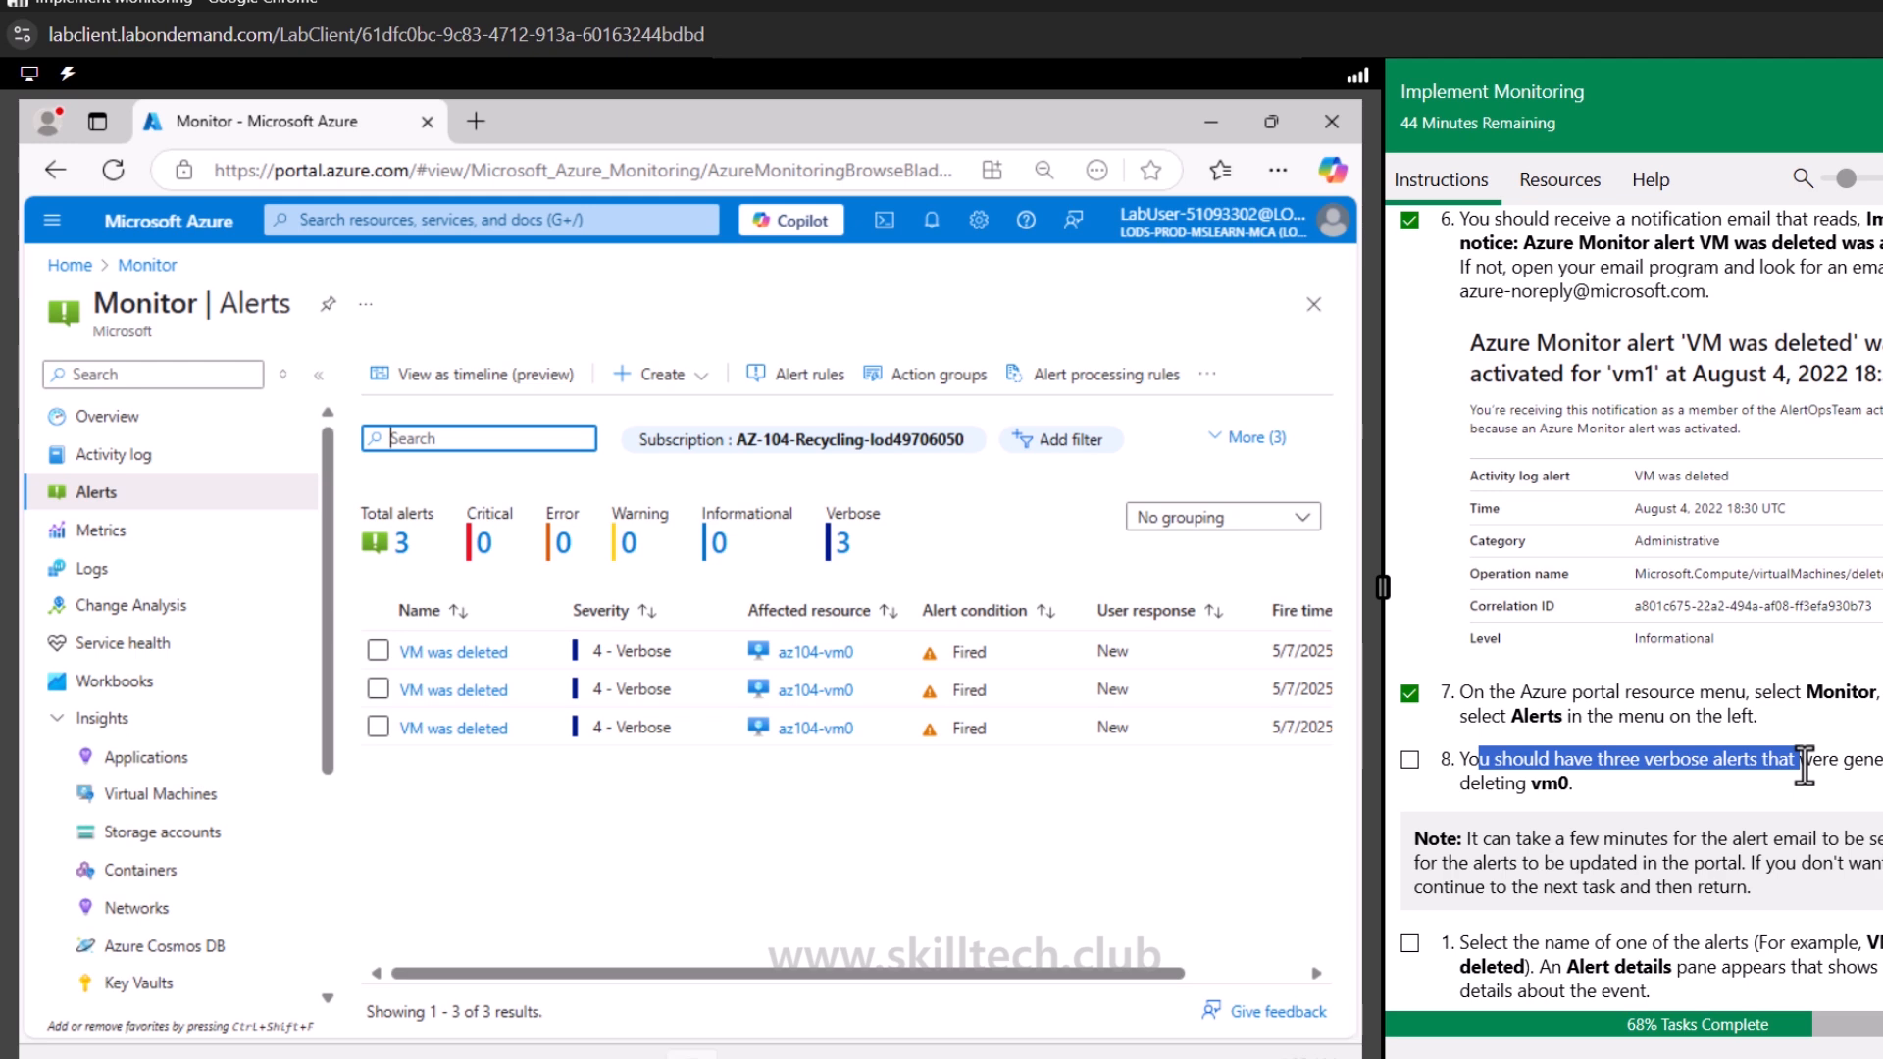
{"action": "left_click", "coordinate": [1410, 761]}
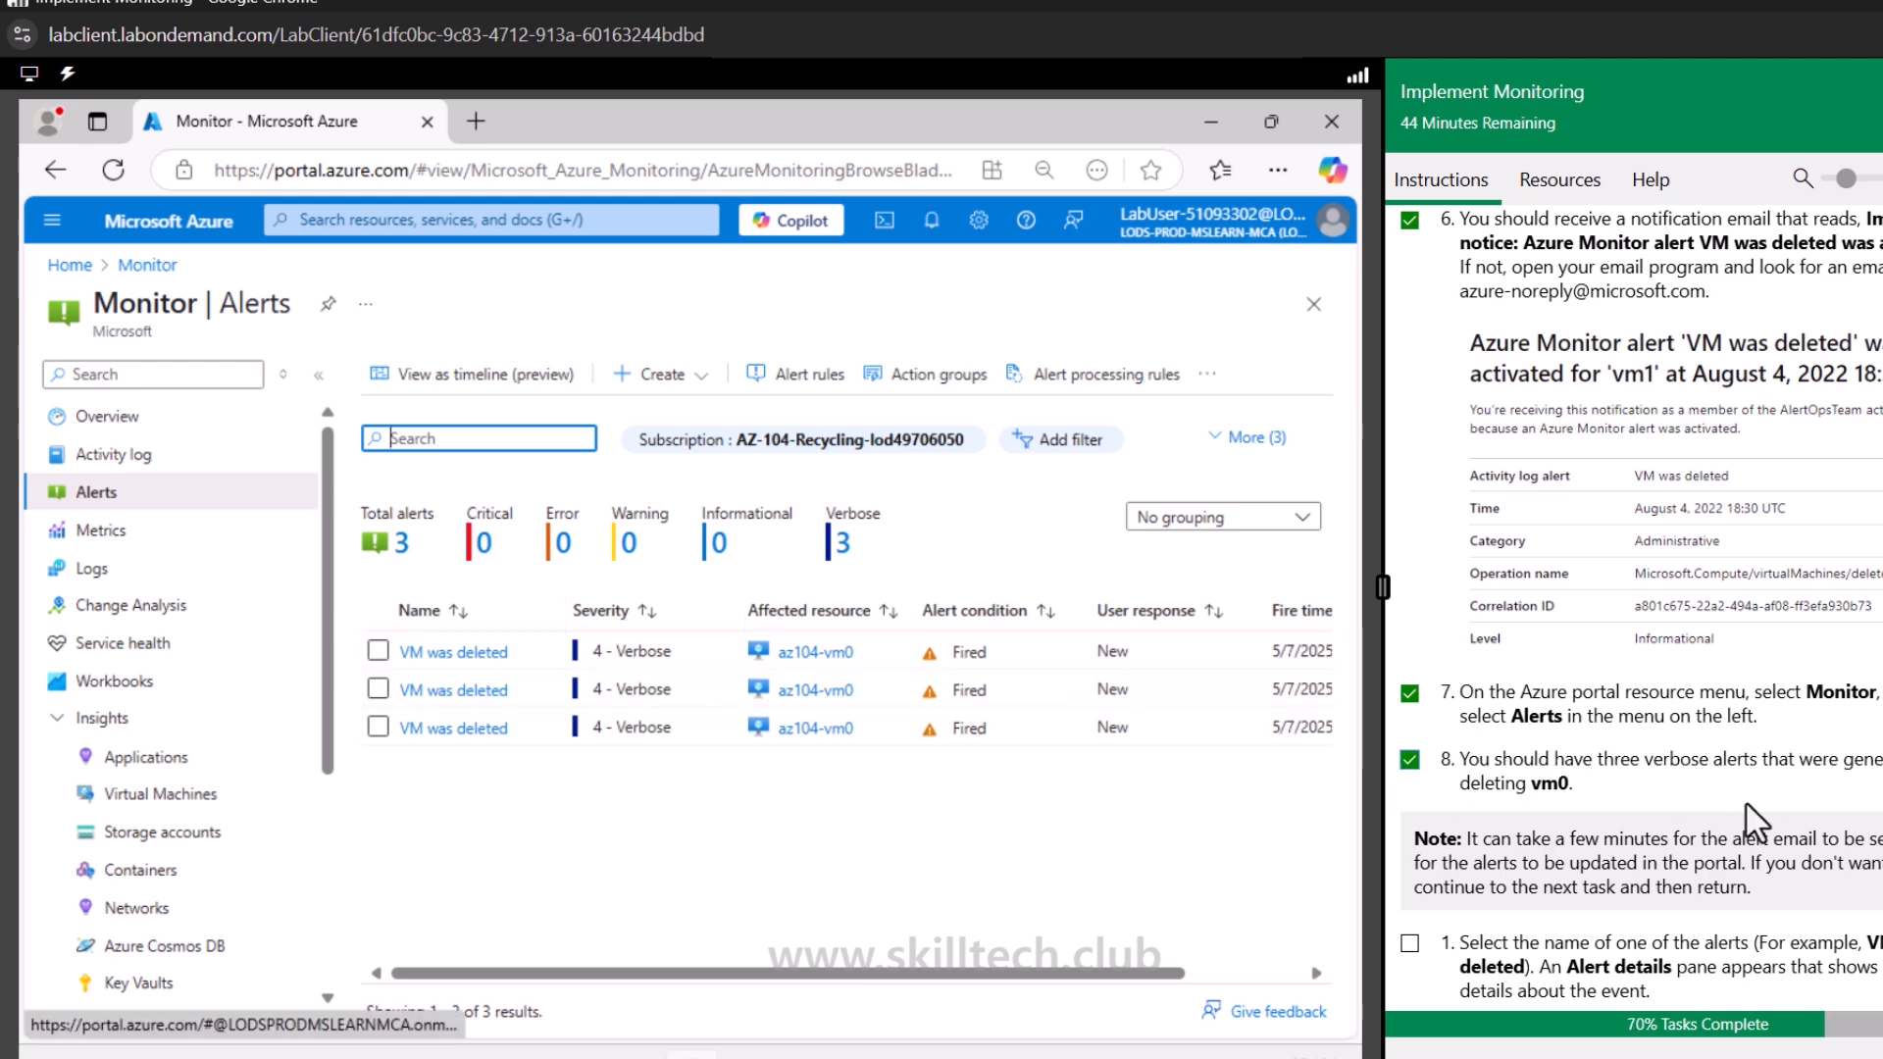
Refresh the alerts list, check off the next lab step, and open one VM was deleted alert
{"action": "scroll", "coordinate": [1744, 800], "scroll_direction": "down", "scroll_amount": 3}
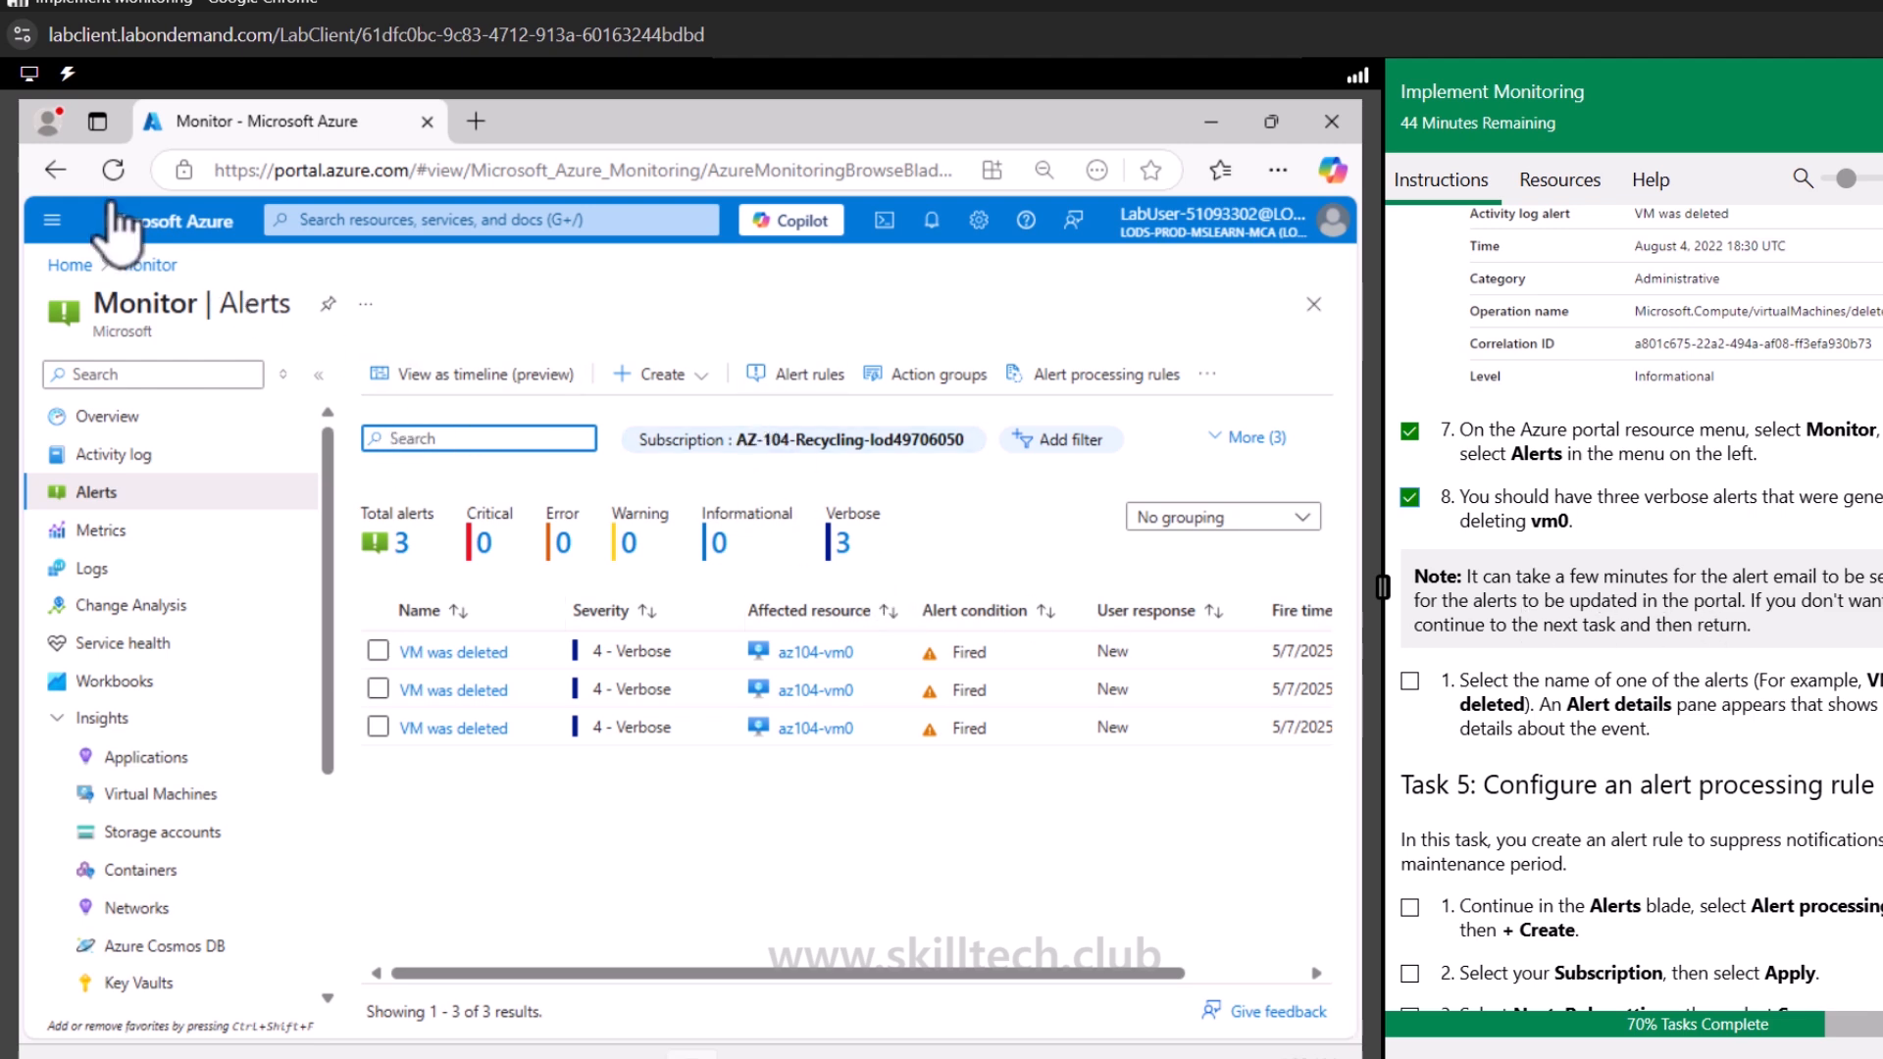
{"action": "left_click", "coordinate": [112, 170]}
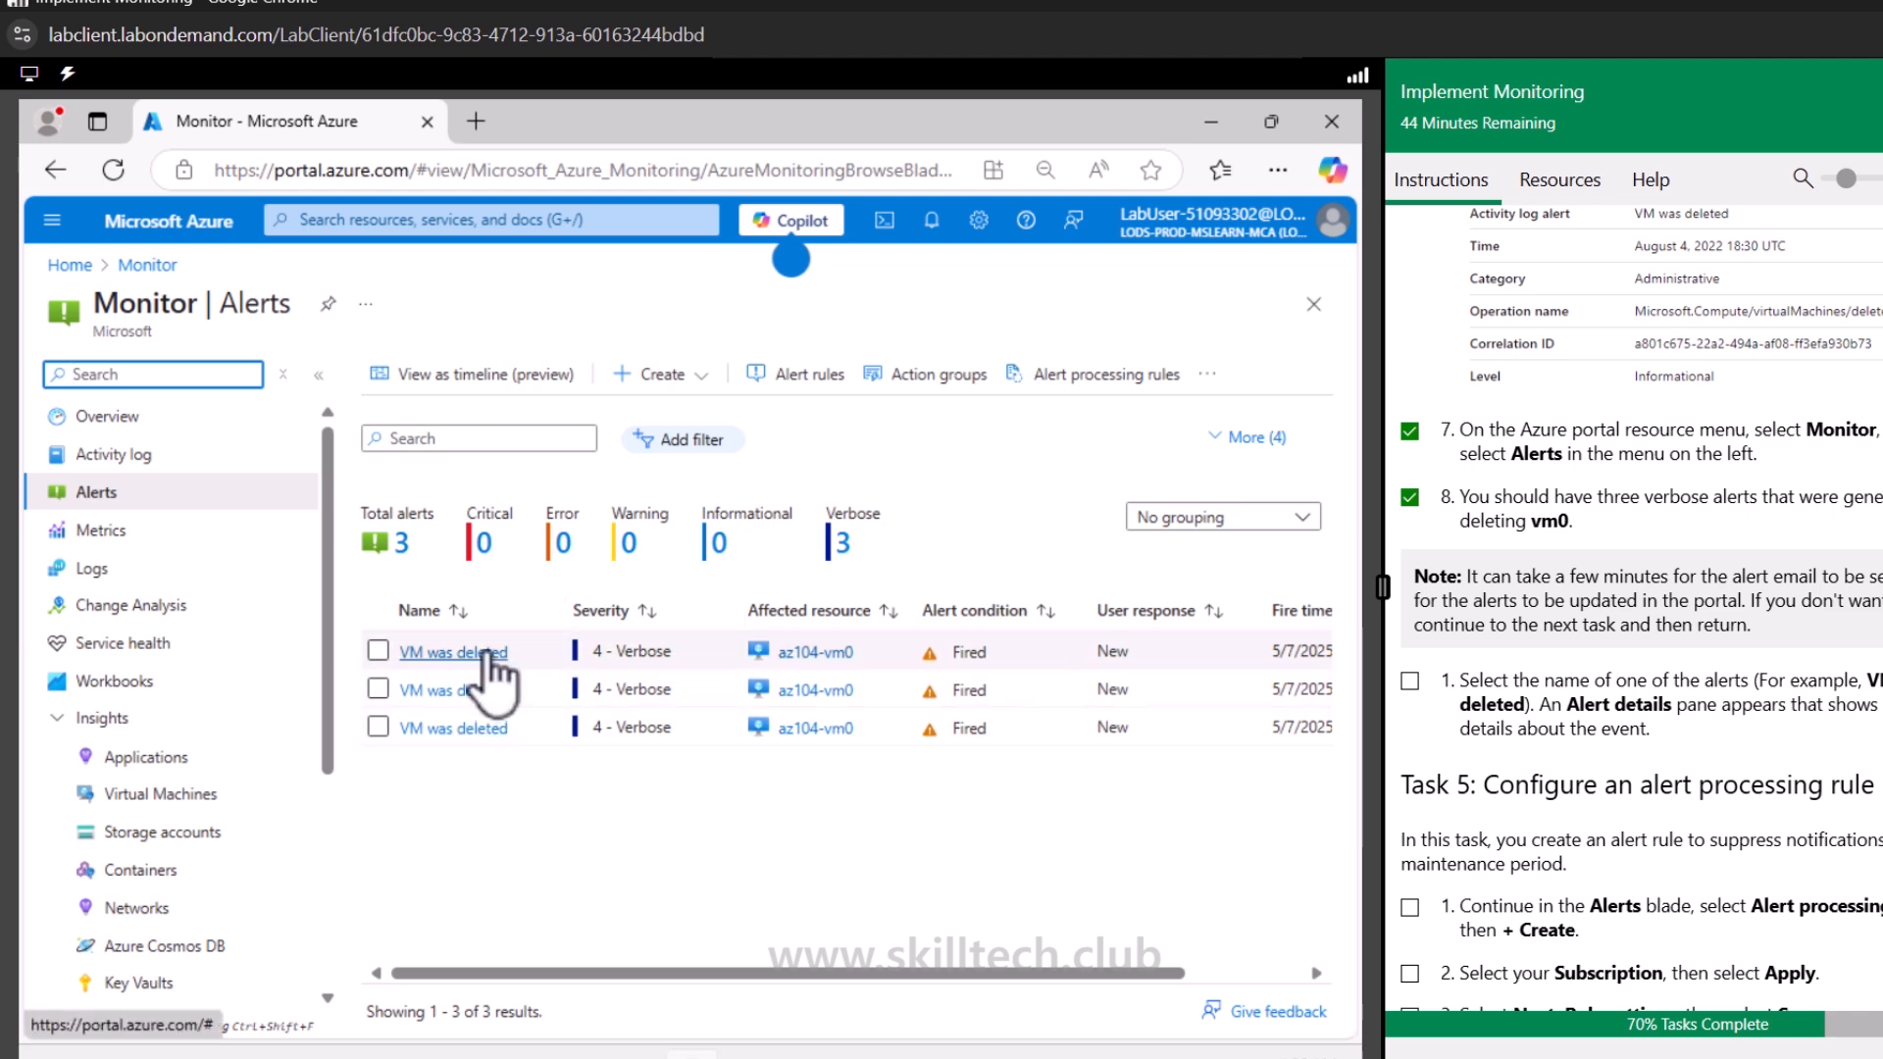
{"action": "left_click", "coordinate": [1410, 681]}
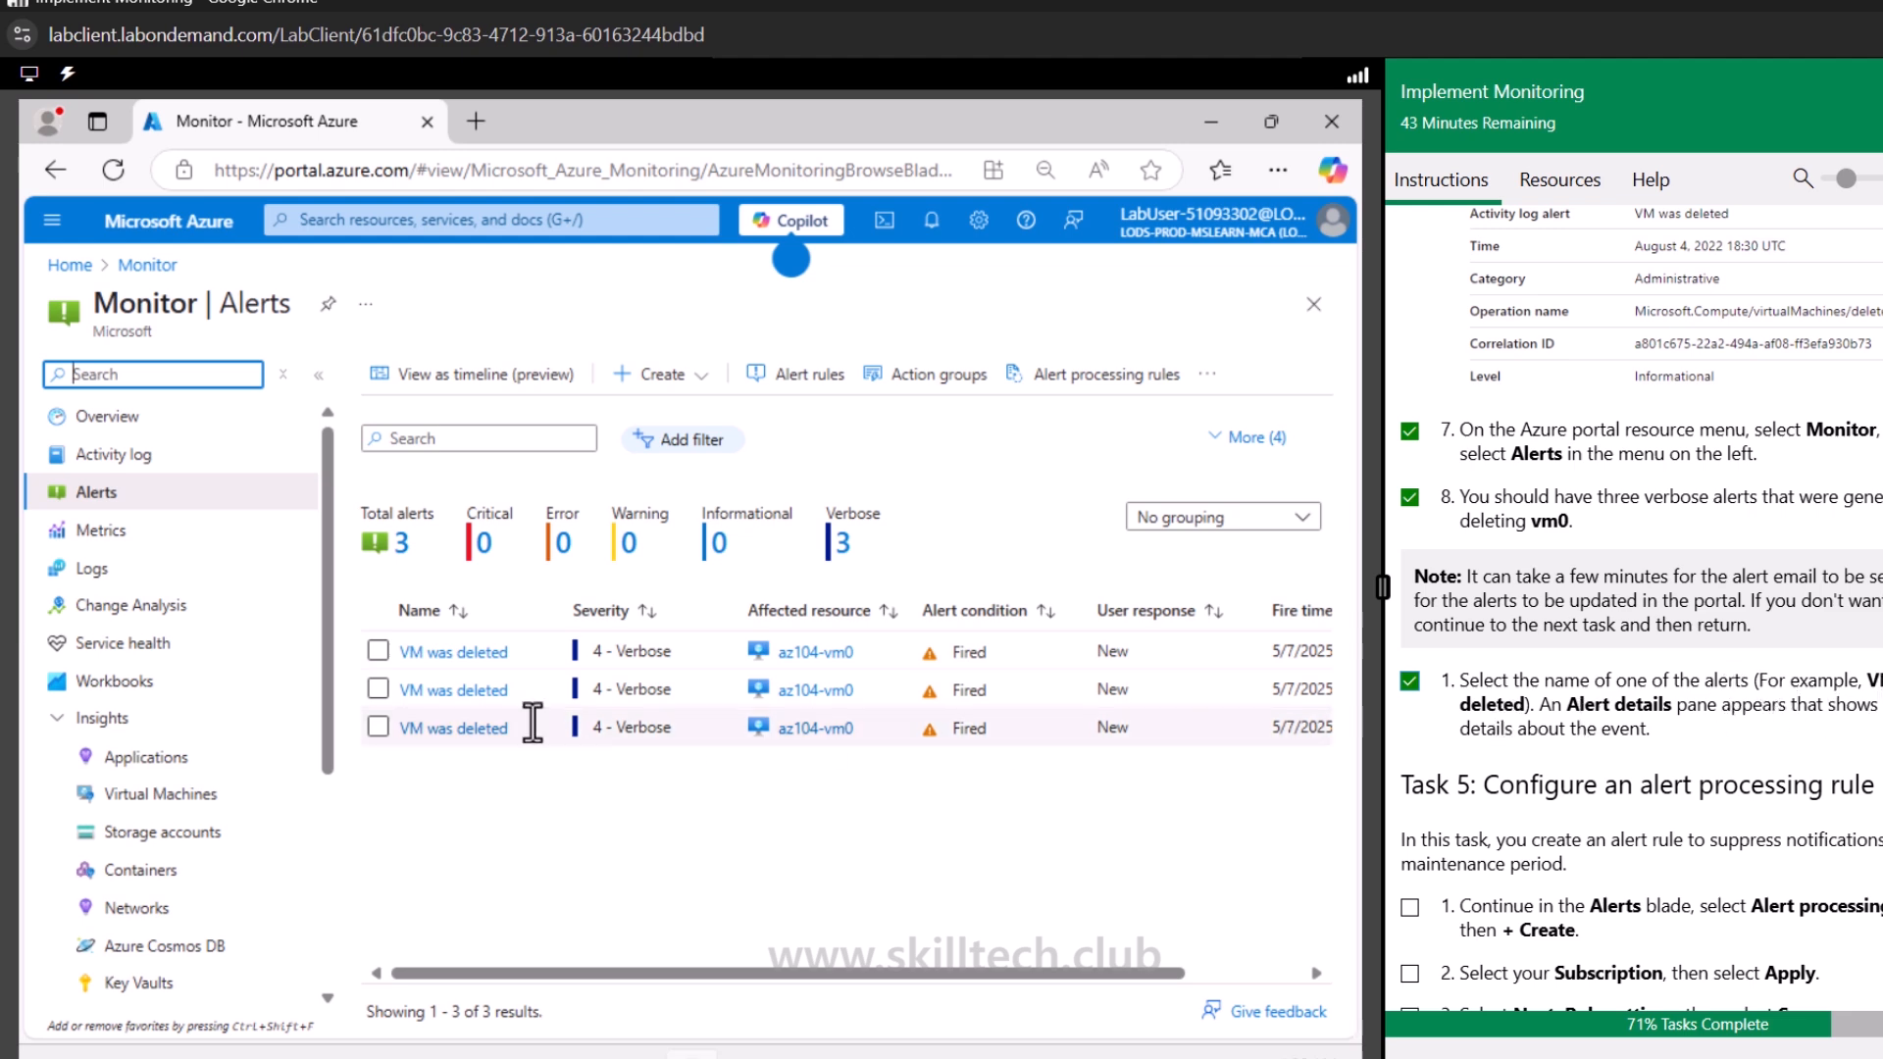
{"action": "left_click", "coordinate": [461, 652]}
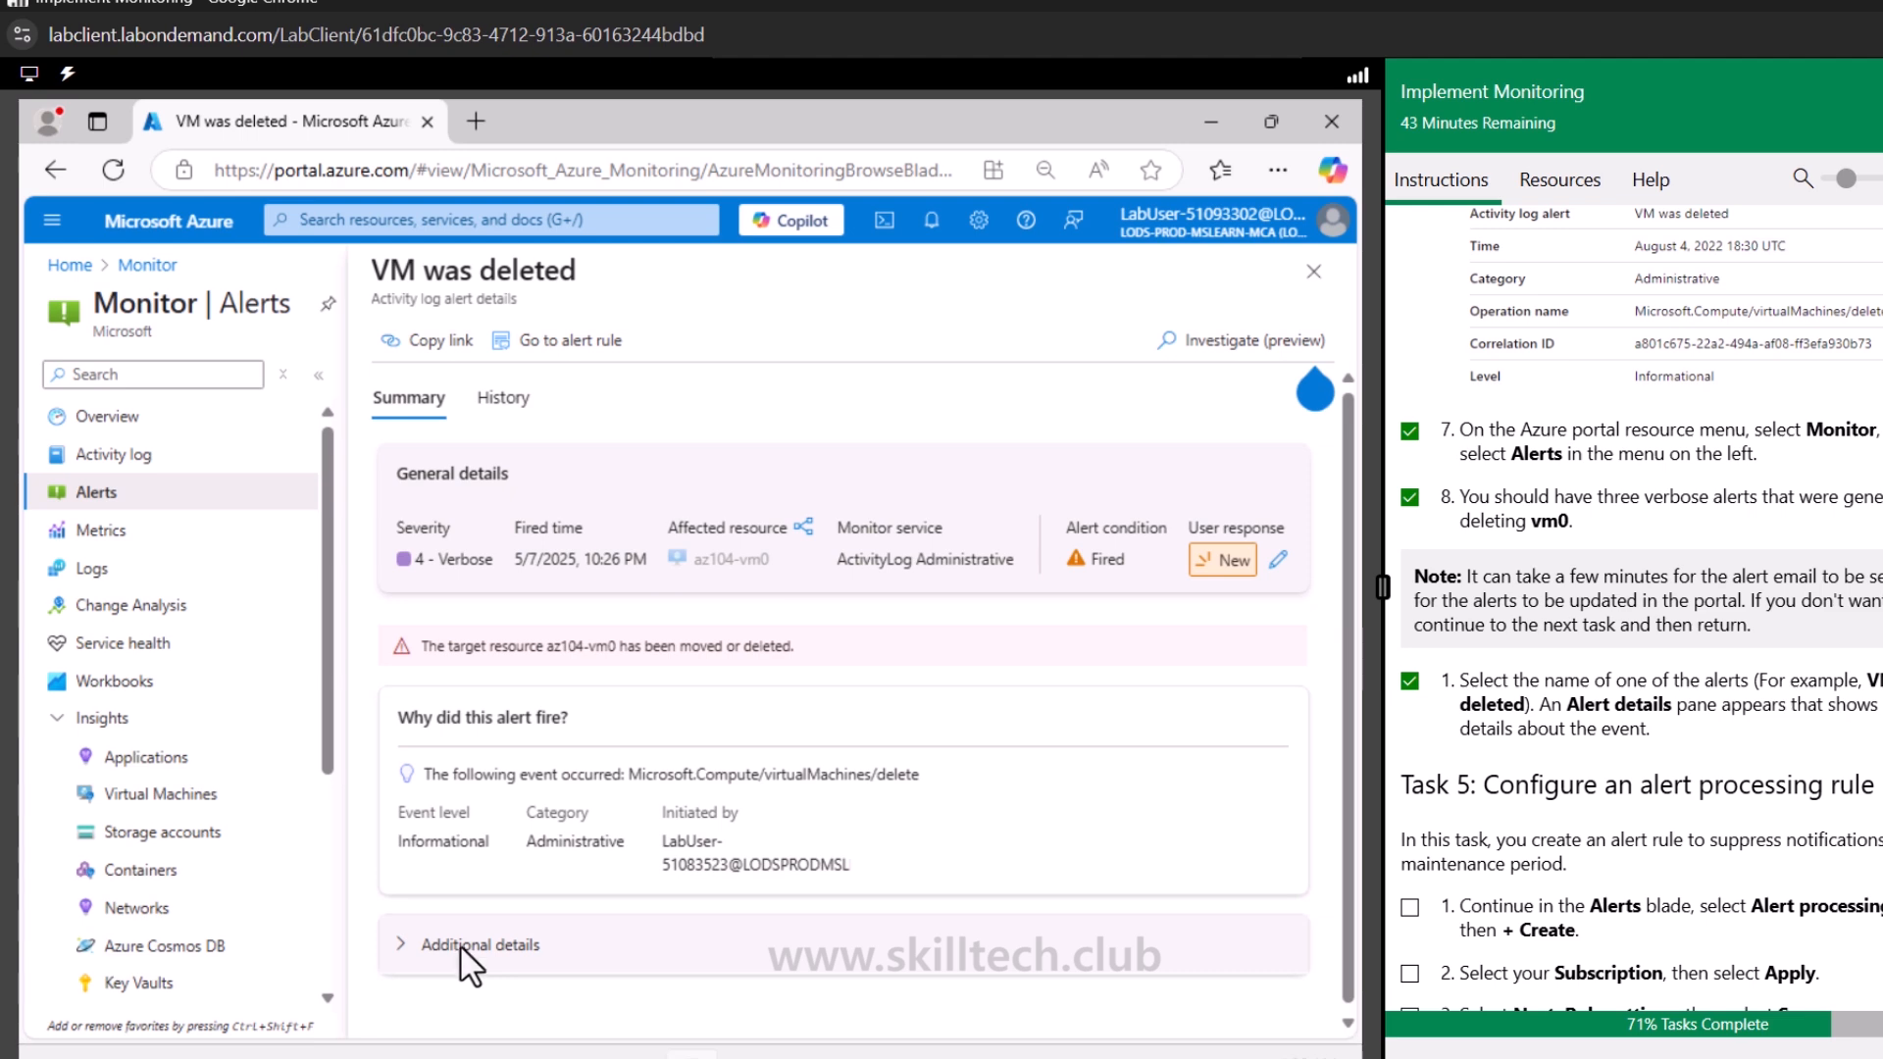
Expand and examine the alert's additional details in the Summary view
{"action": "left_click", "coordinate": [402, 944]}
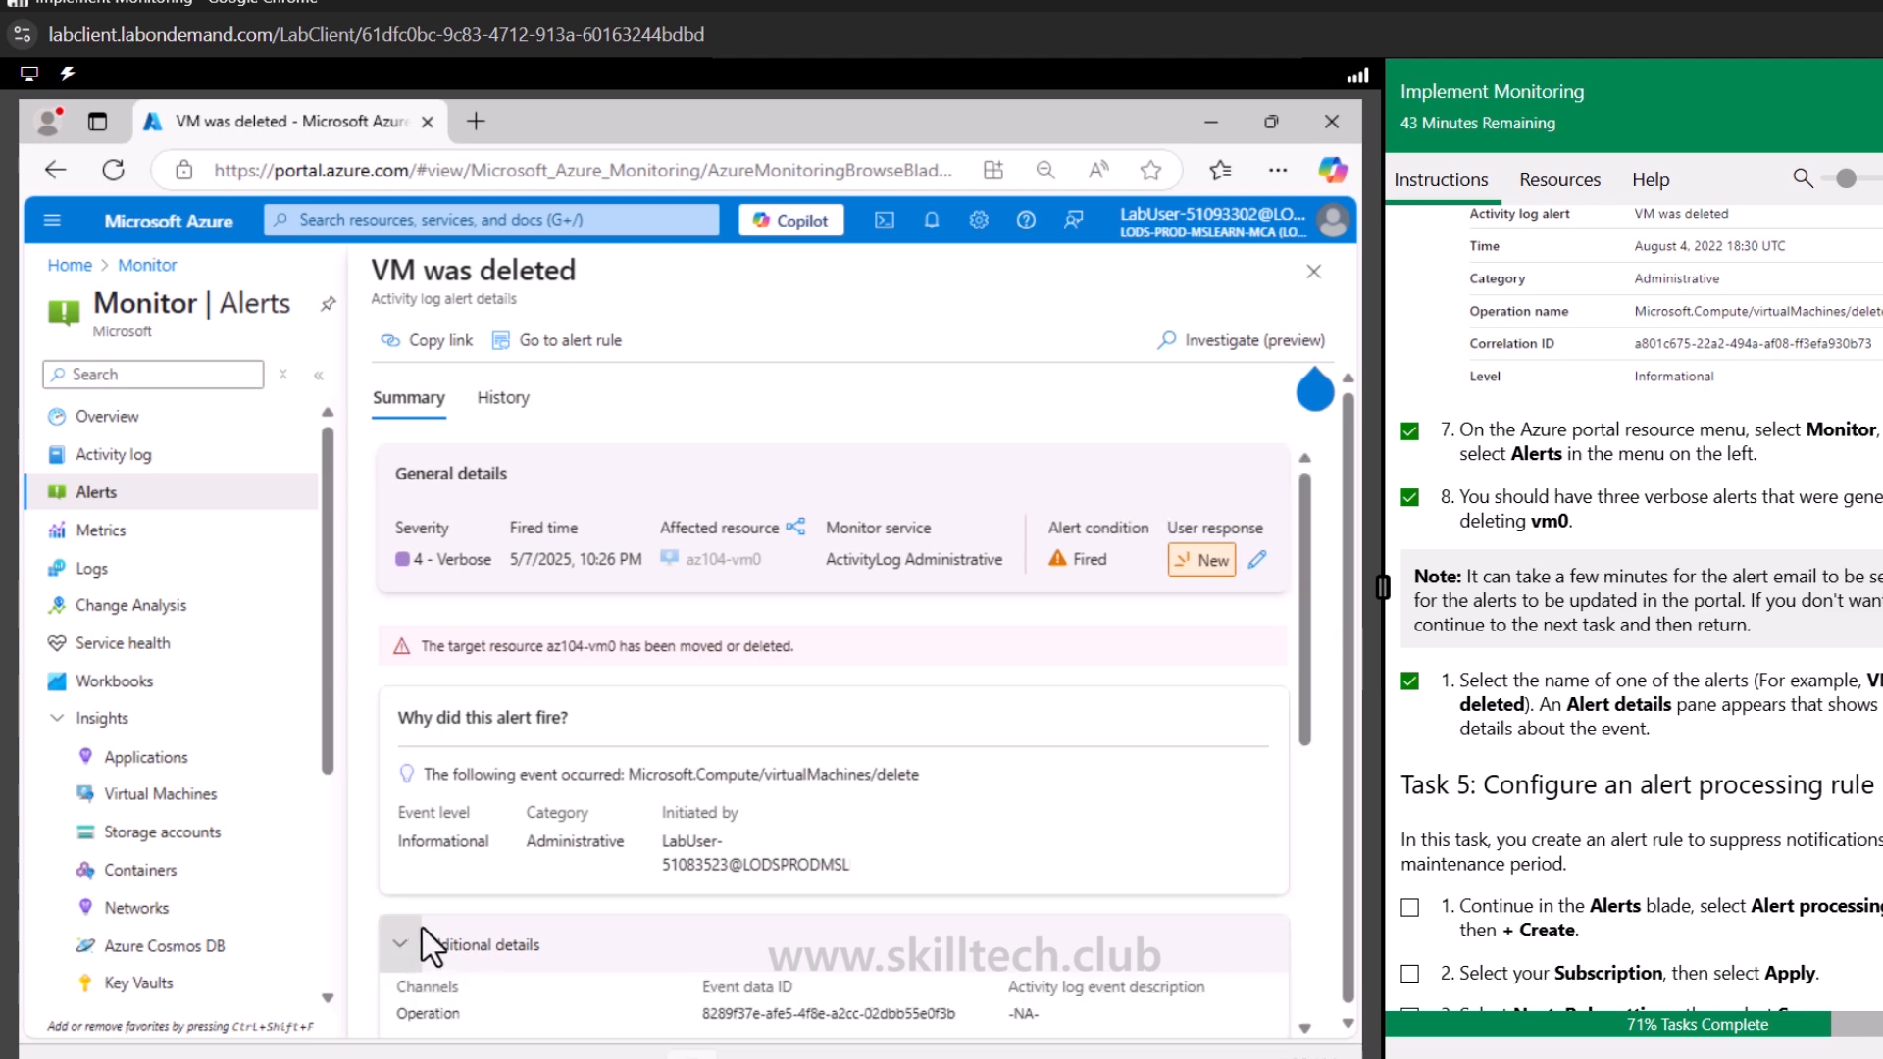
{"action": "scroll", "coordinate": [427, 951], "scroll_direction": "down", "scroll_amount": 5}
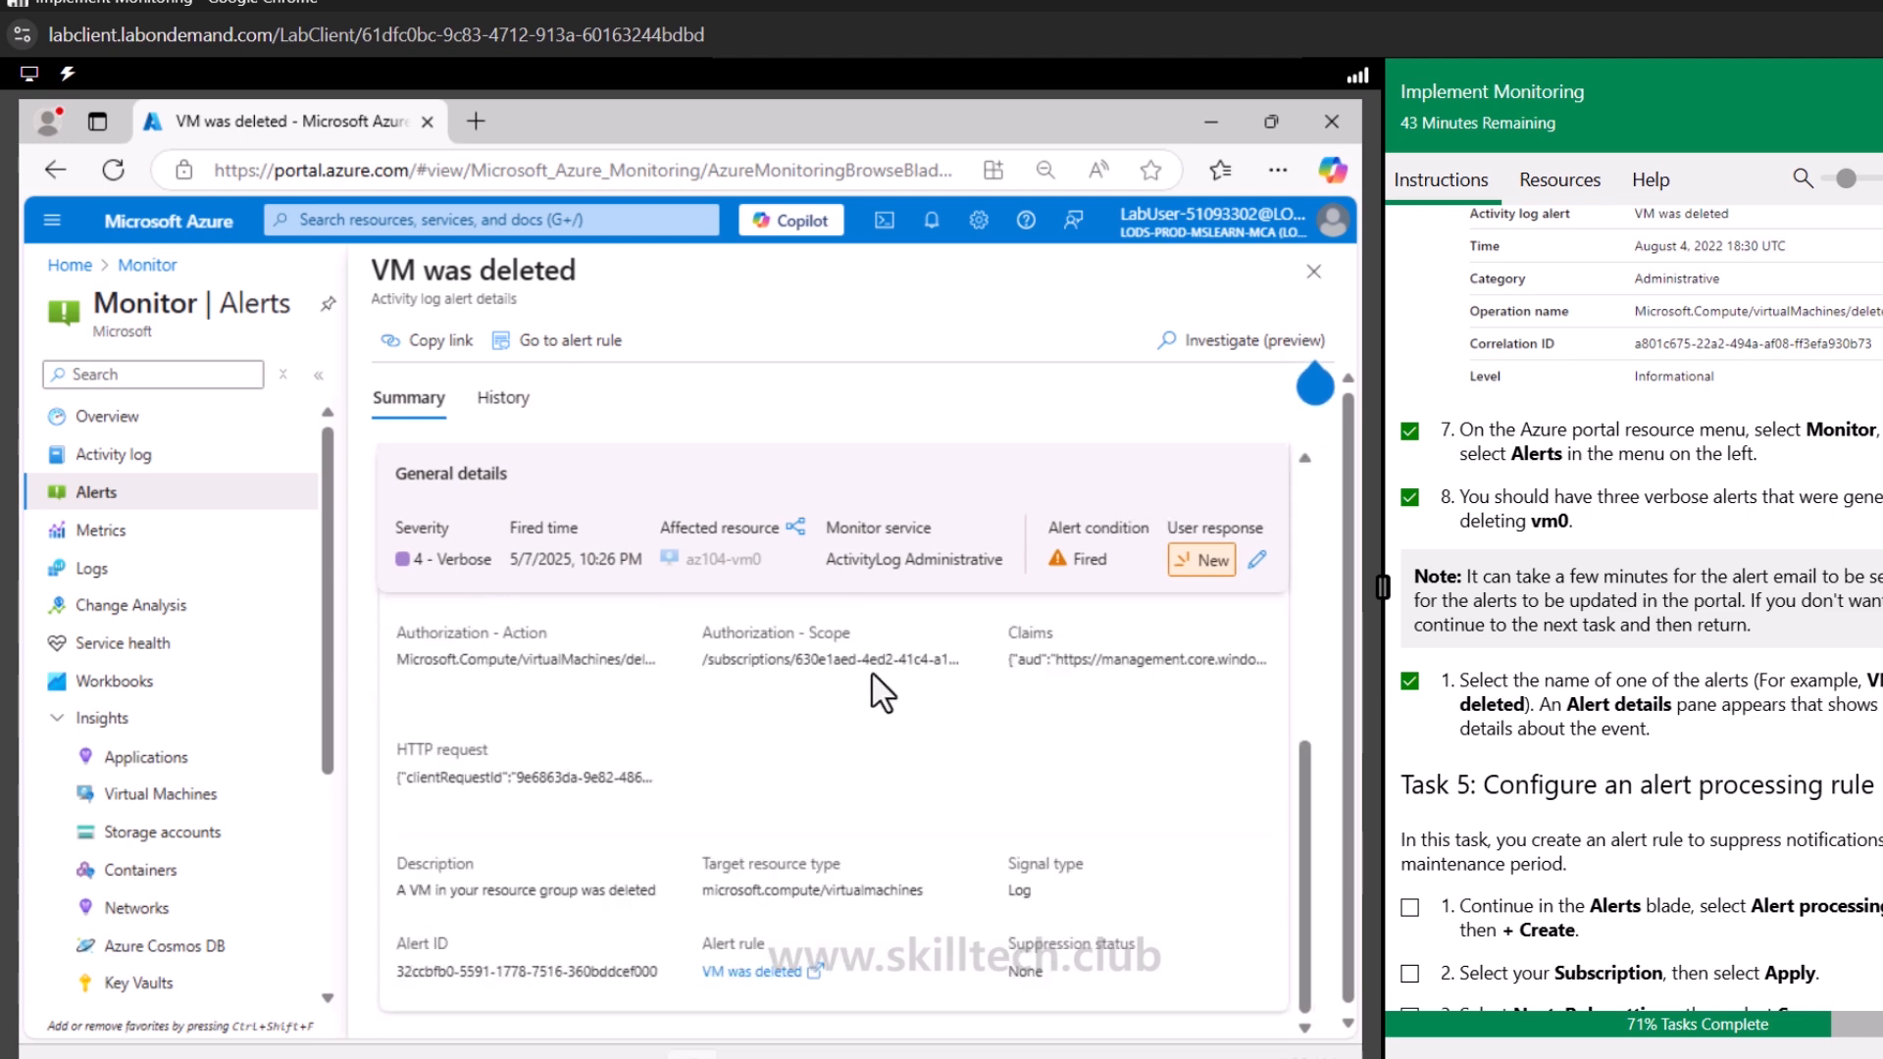
{"action": "left_click_drag", "start_coordinate": [780, 889], "coordinate": [910, 890]}
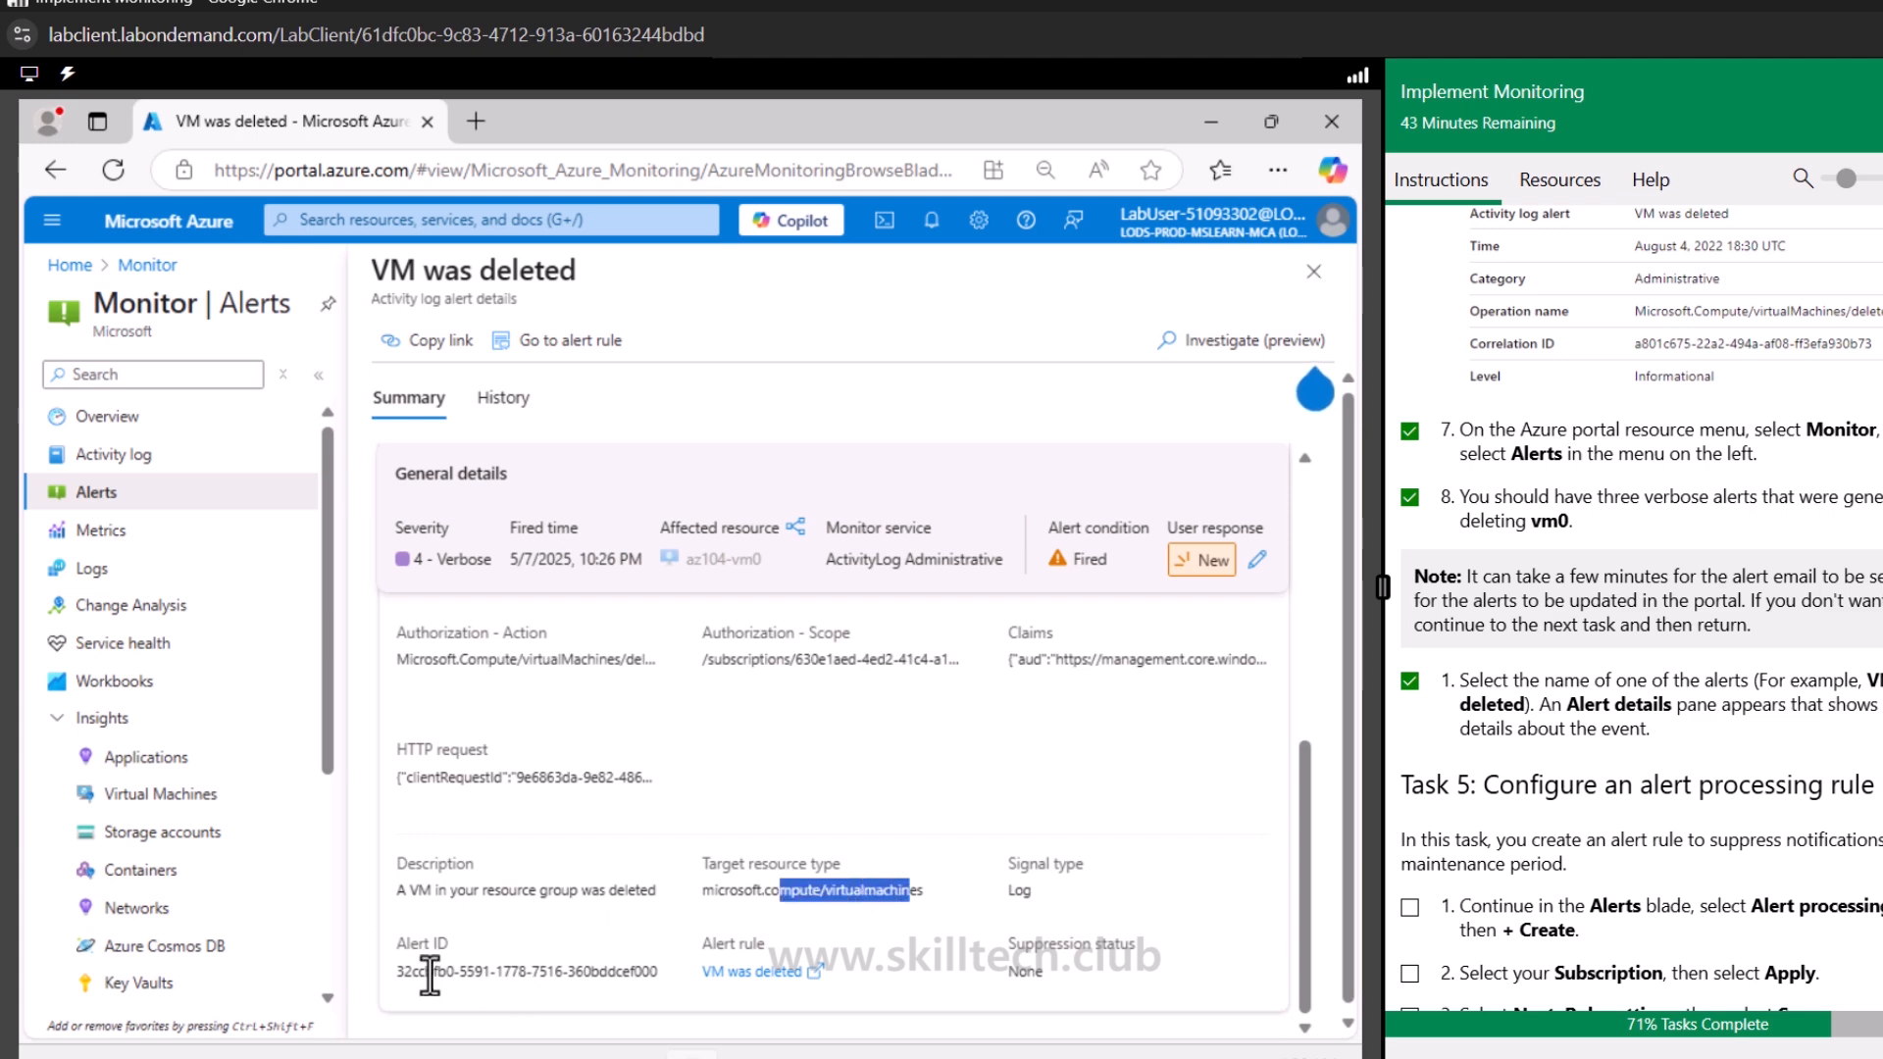
{"action": "left_click_drag", "start_coordinate": [432, 974], "coordinate": [625, 980]}
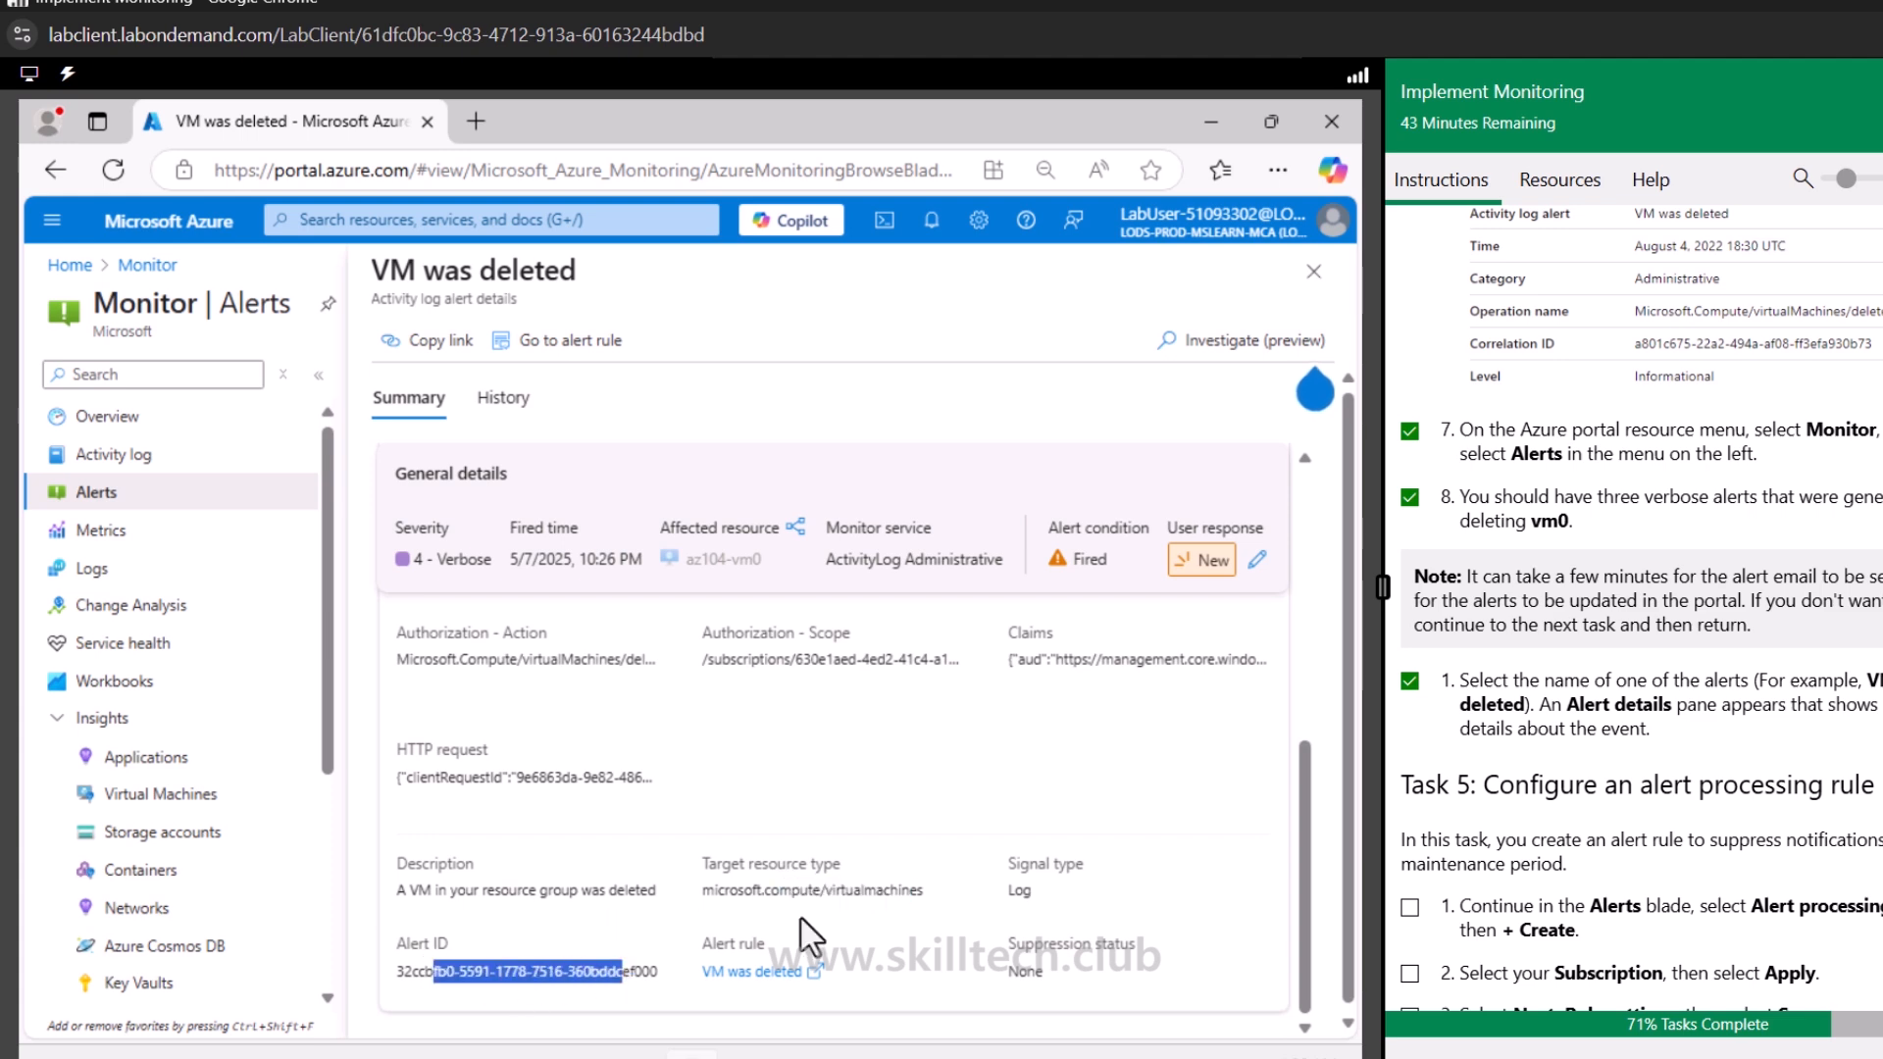
{"action": "scroll", "coordinate": [726, 689], "scroll_direction": "up", "scroll_amount": 3}
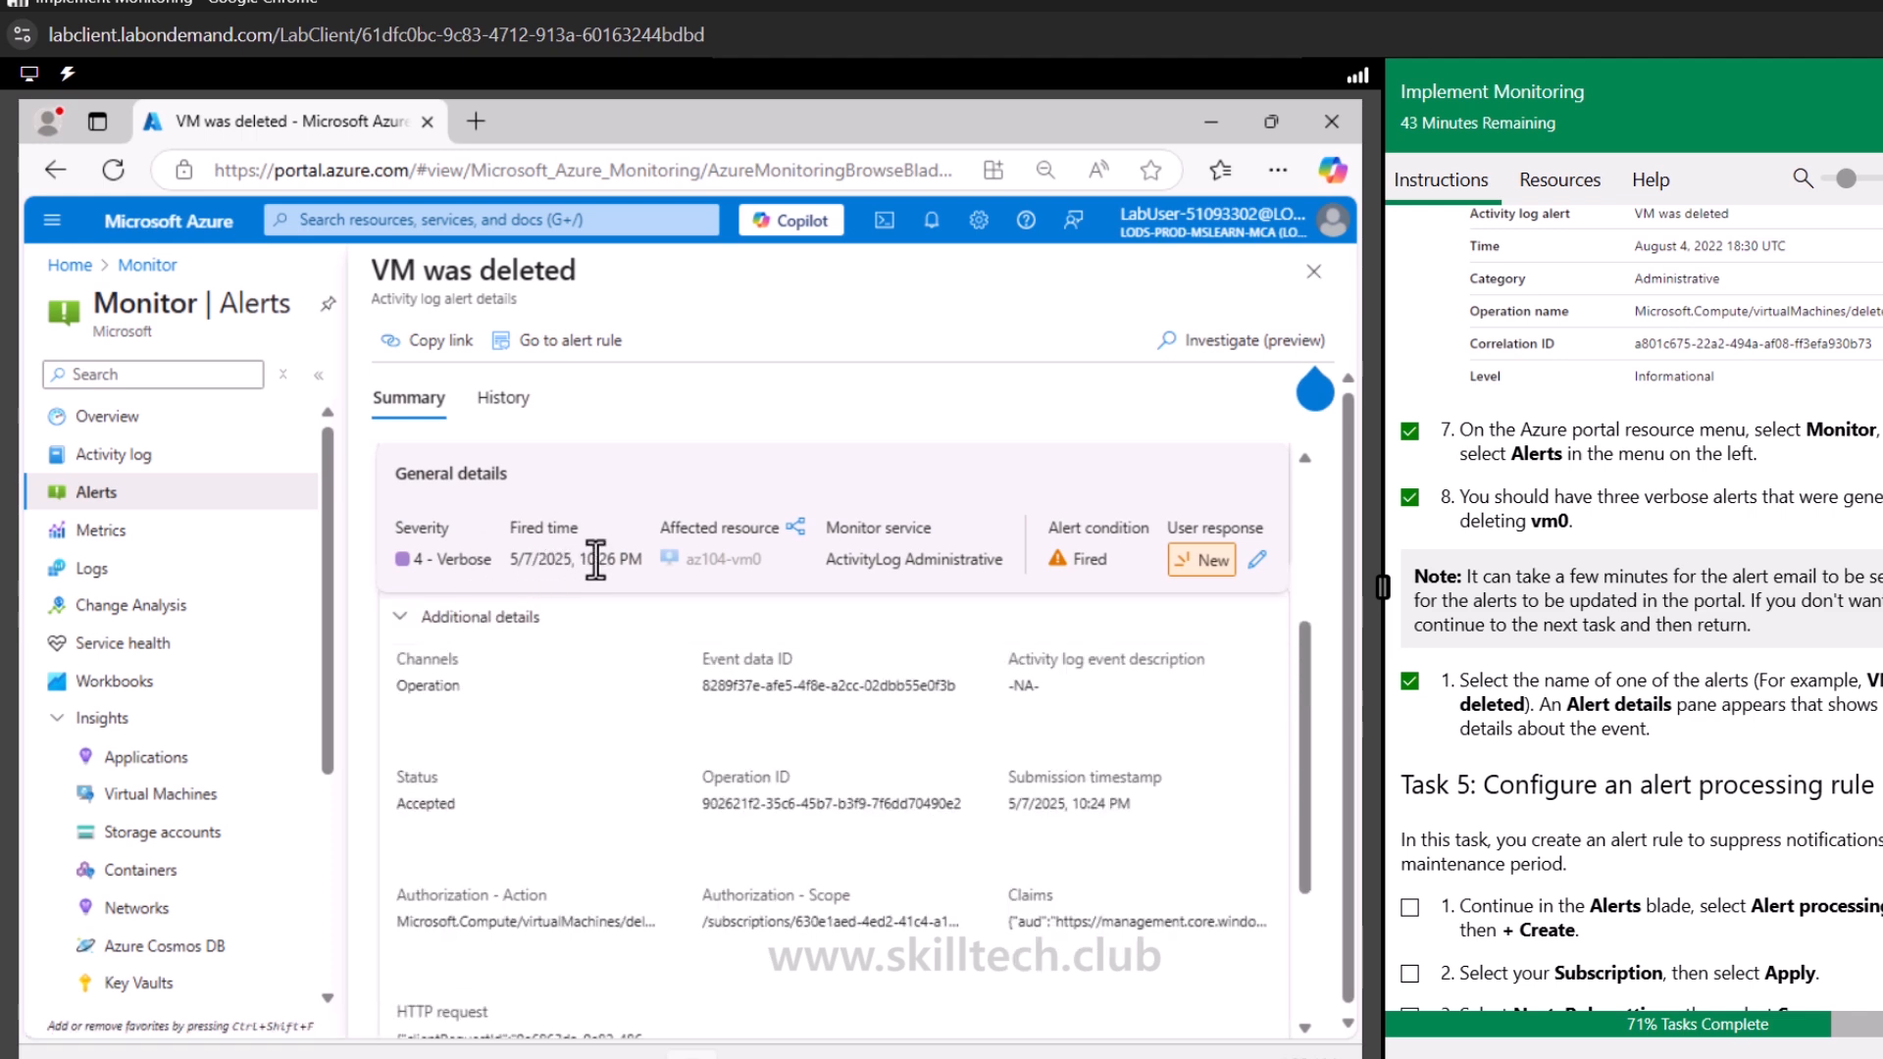
{"action": "scroll", "coordinate": [706, 775], "scroll_direction": "down", "scroll_amount": 3}
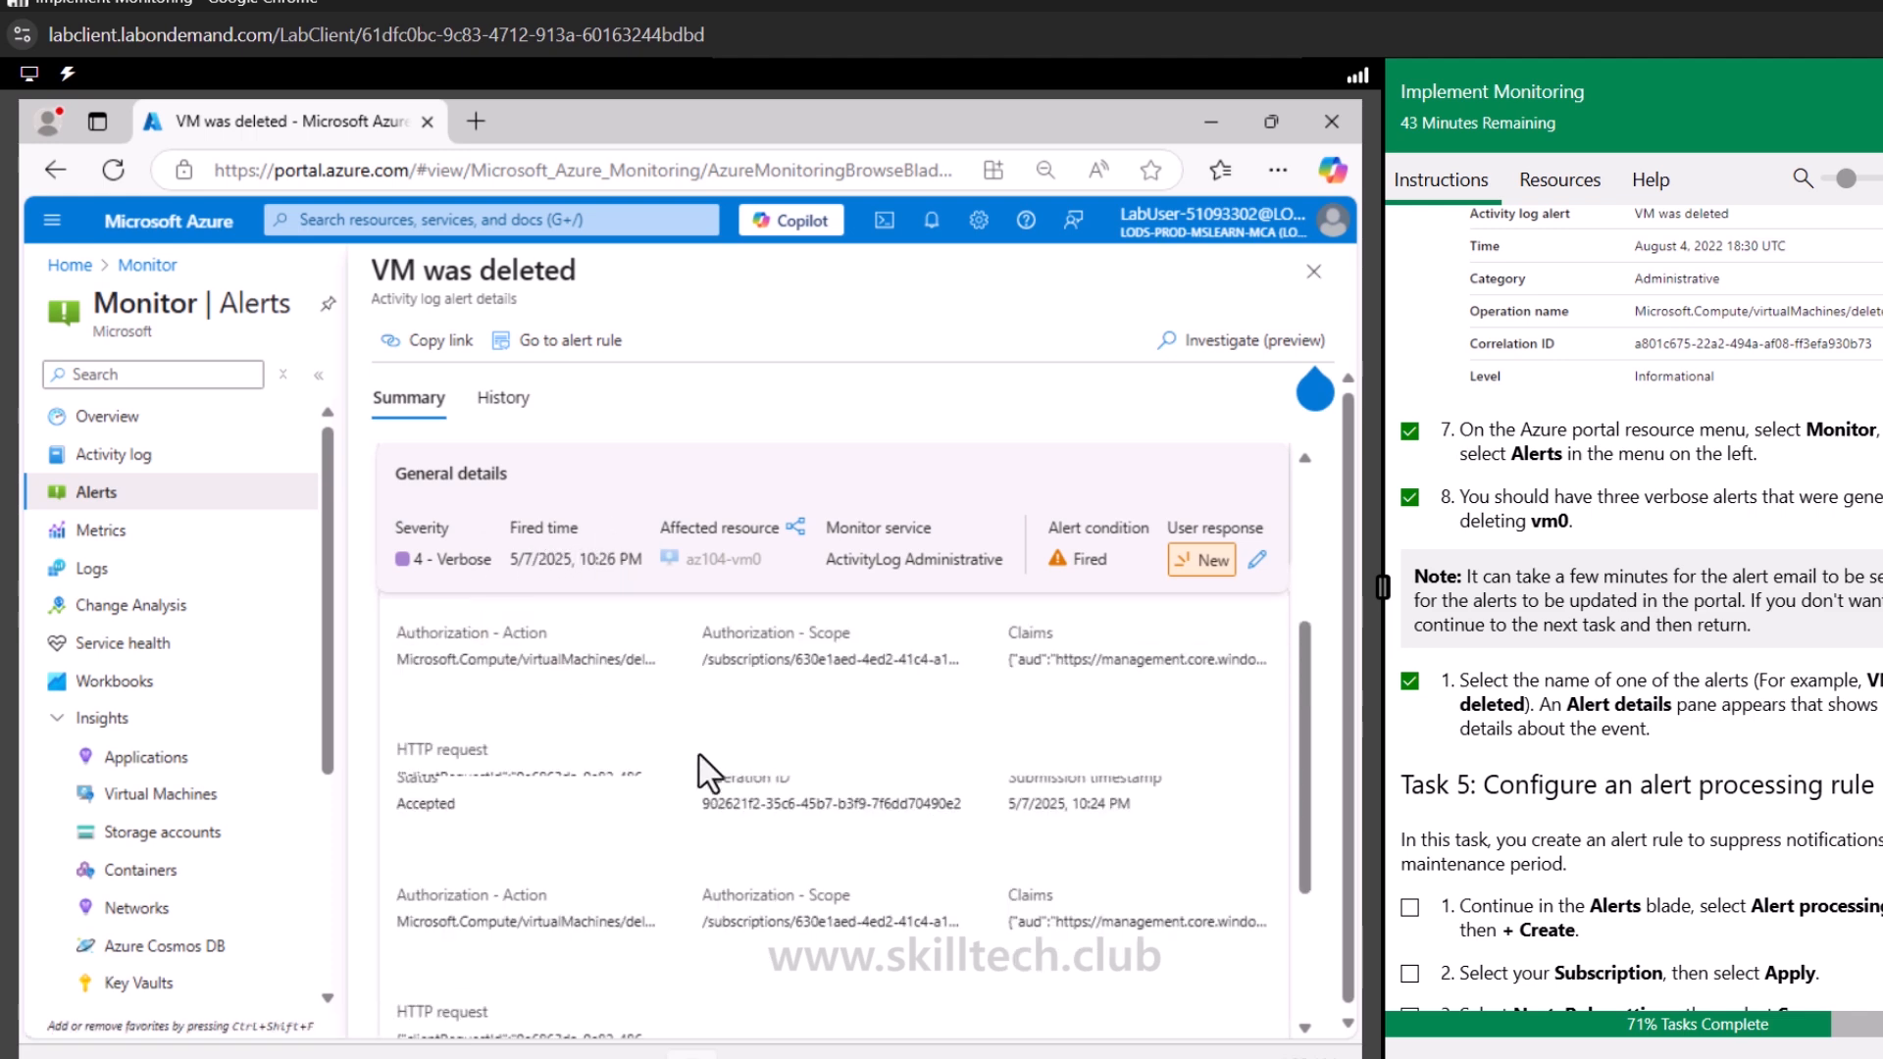
{"action": "scroll", "coordinate": [712, 773], "scroll_direction": "up", "scroll_amount": 3}
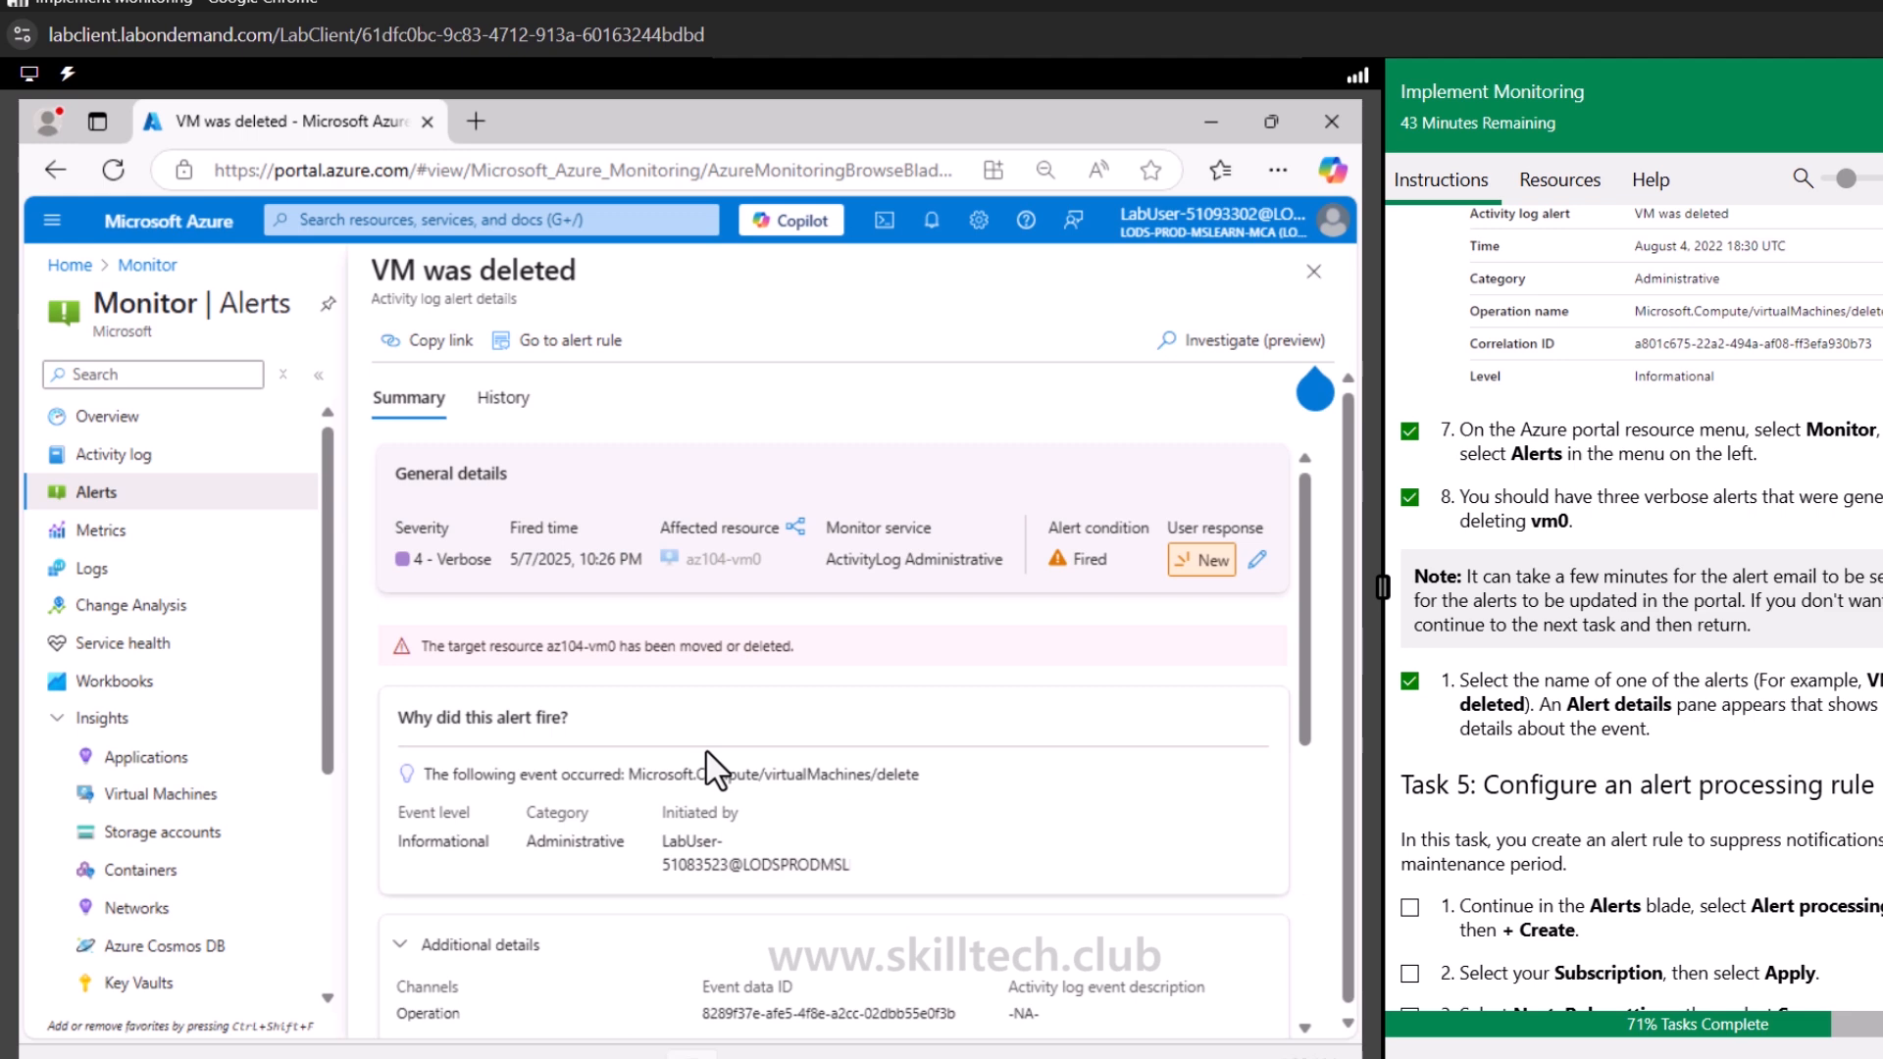
Review the alert's history, then return to the Monitor overview
{"action": "left_click", "coordinate": [510, 413]}
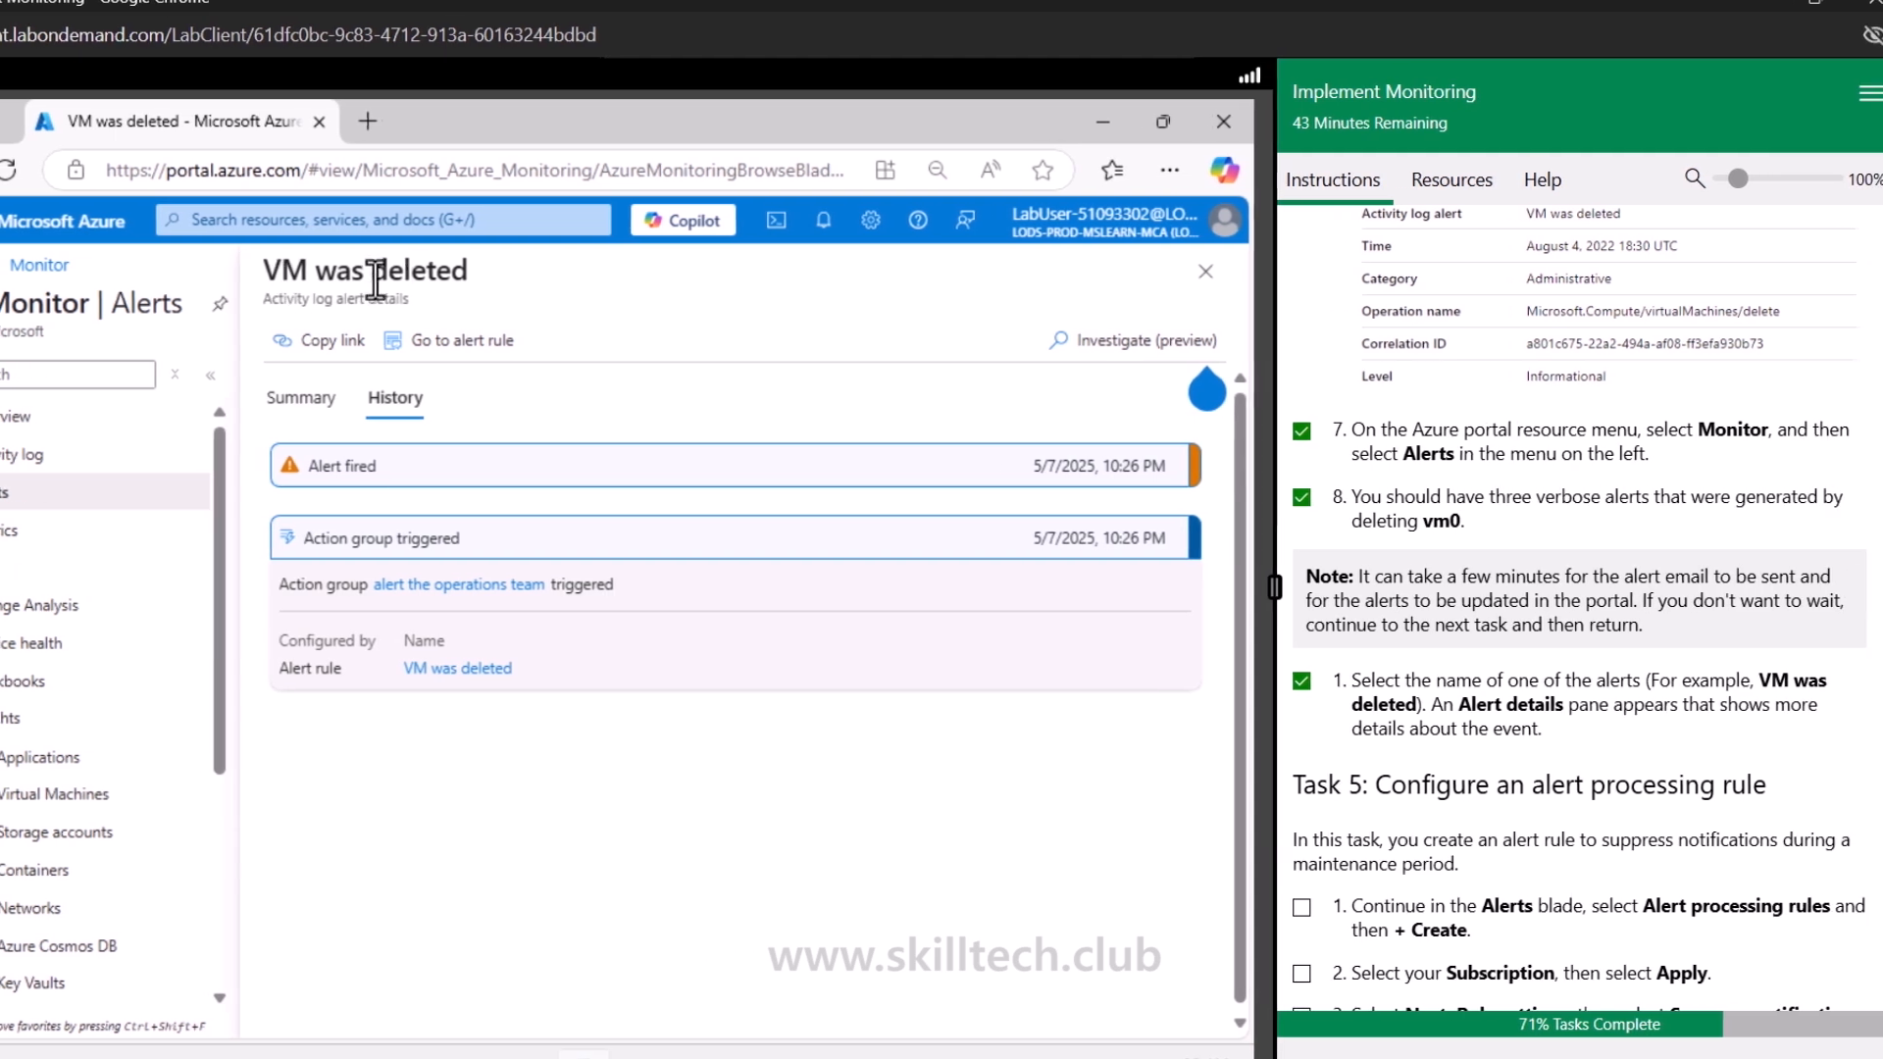
{"action": "left_click_drag", "start_coordinate": [311, 272], "coordinate": [468, 271]}
{"action": "scroll", "coordinate": [1373, 828], "scroll_direction": "down", "scroll_amount": 3}
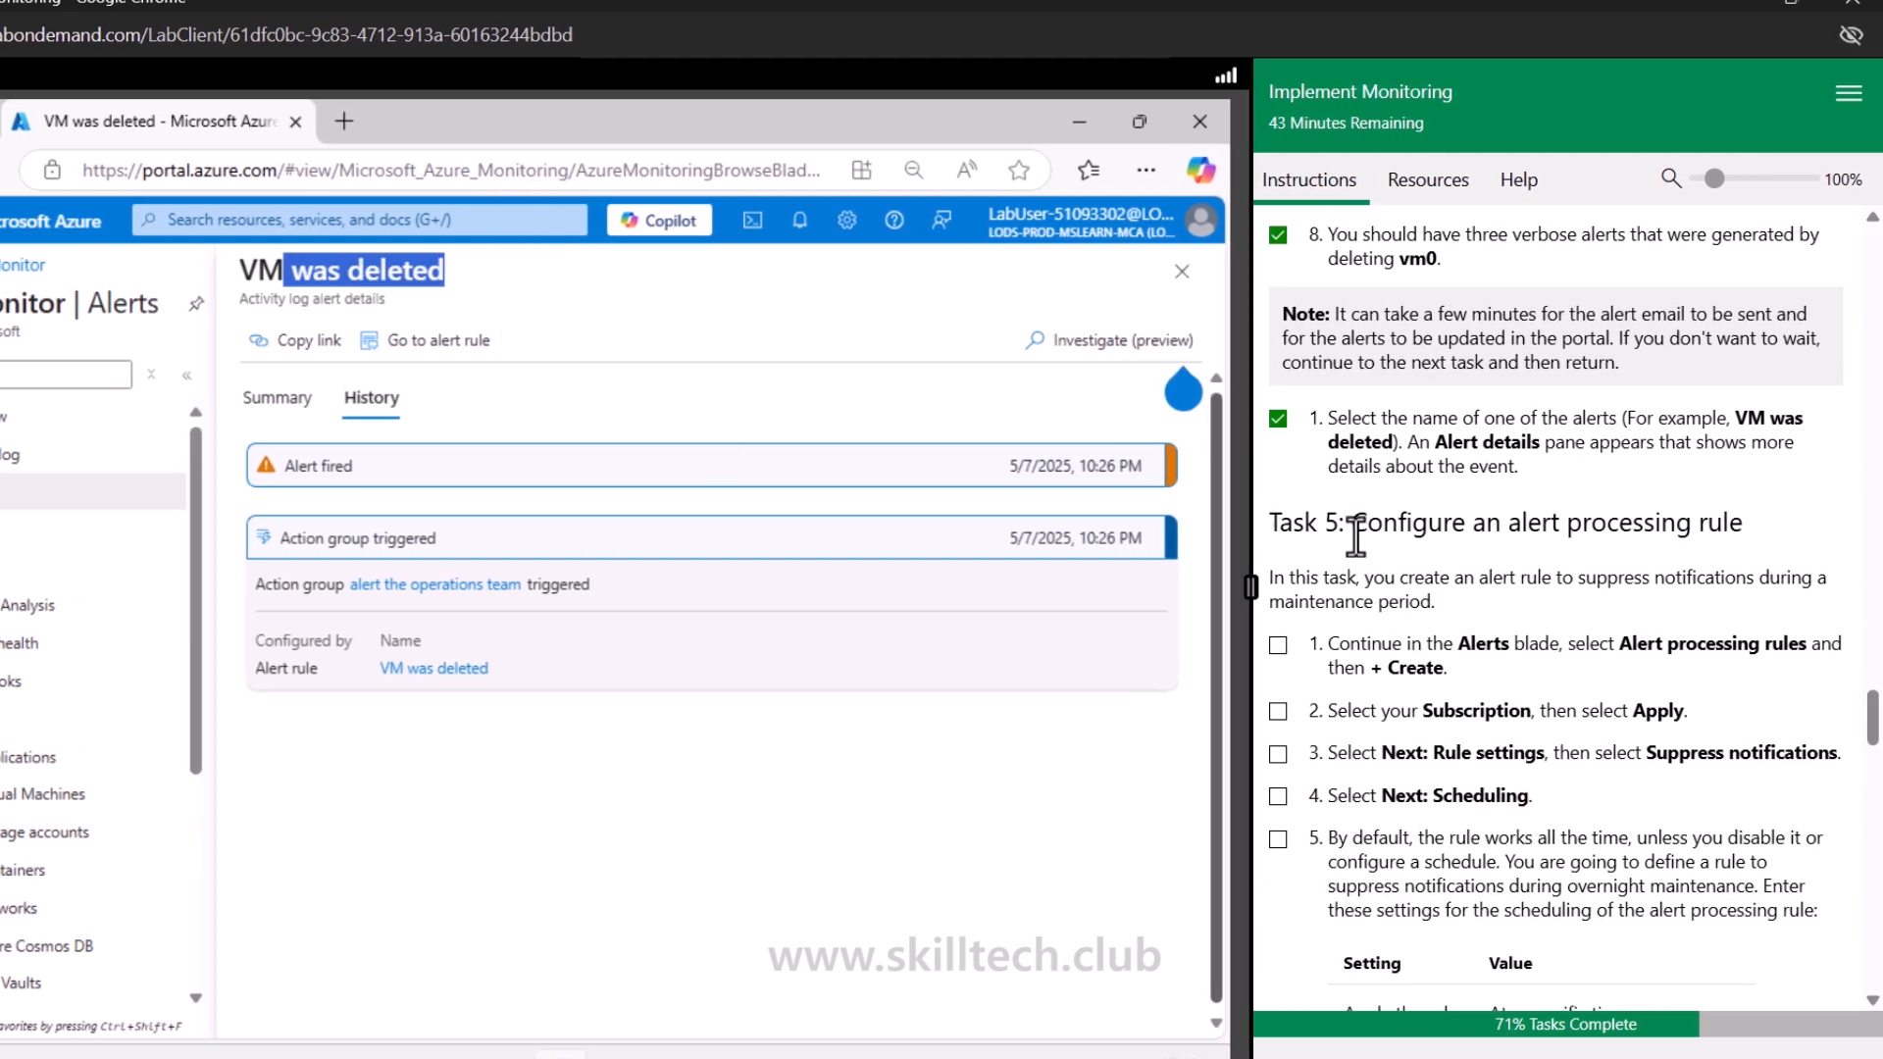
{"action": "left_click_drag", "start_coordinate": [1384, 520], "coordinate": [1728, 520]}
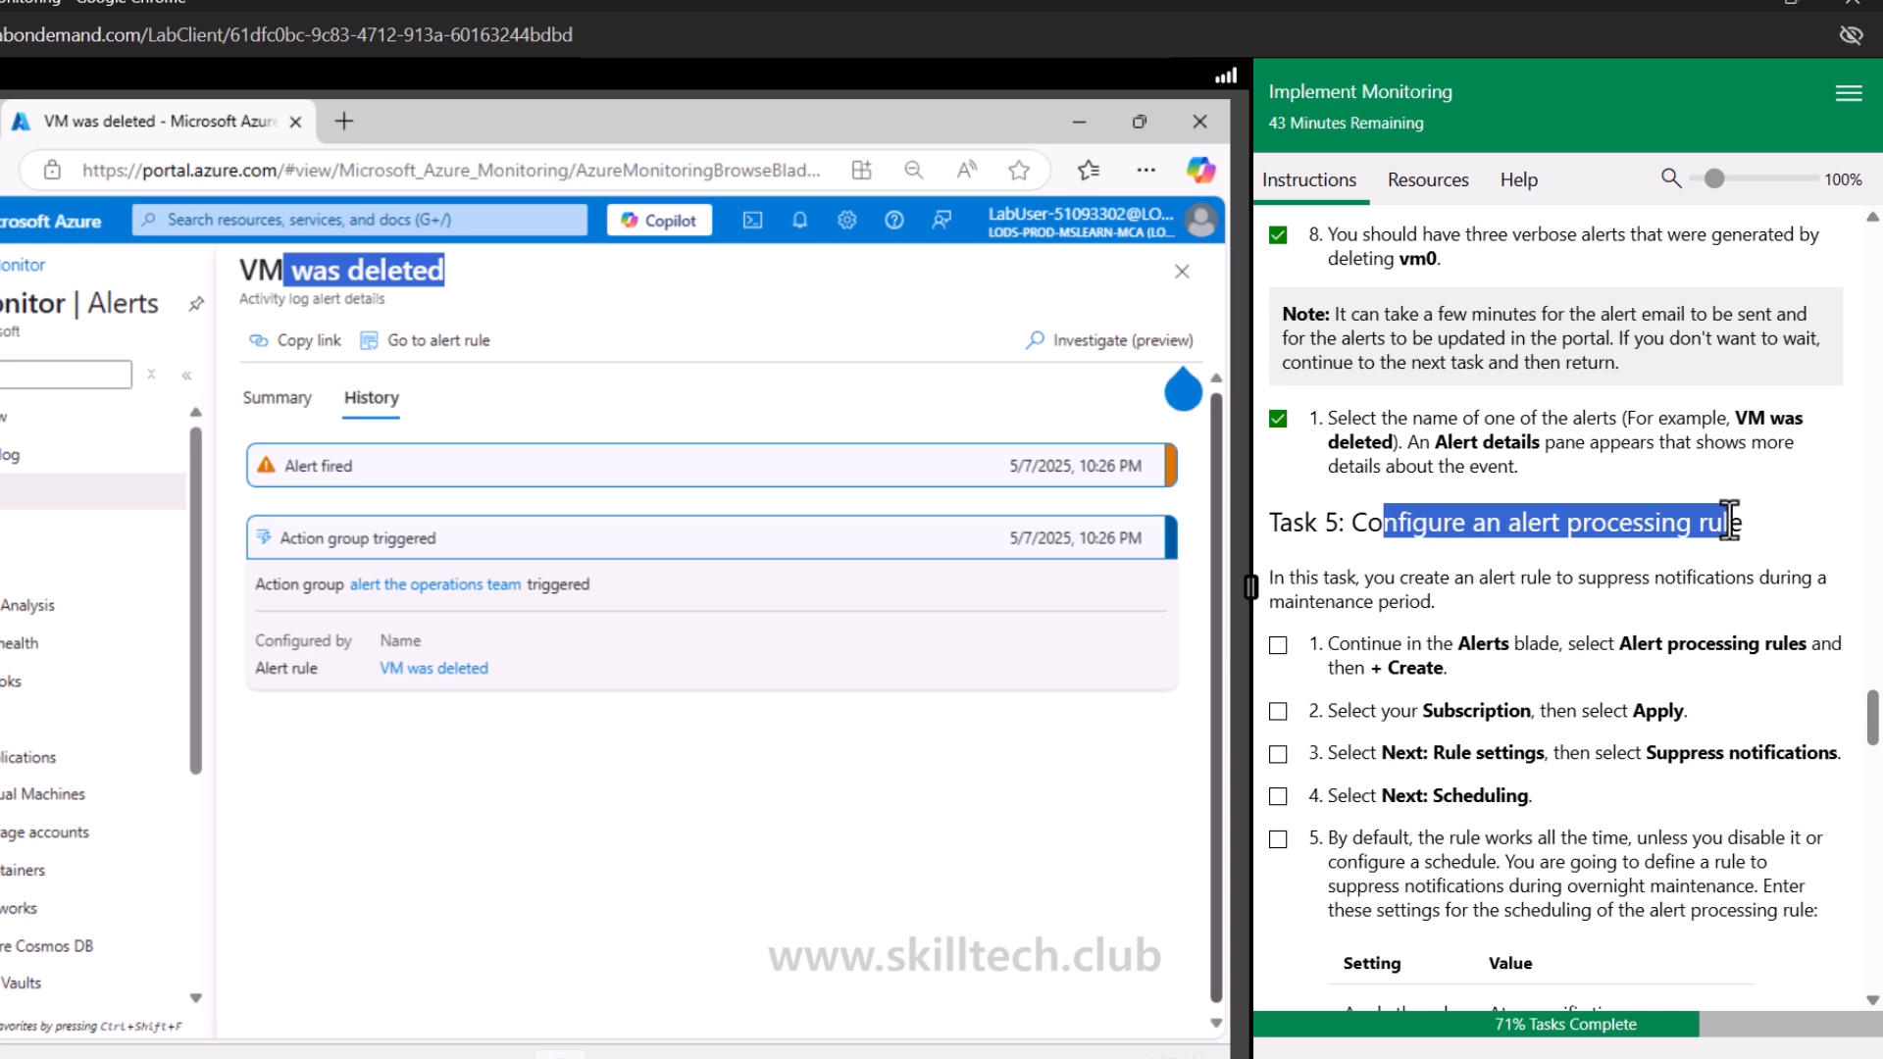
{"action": "left_click", "coordinate": [117, 495]}
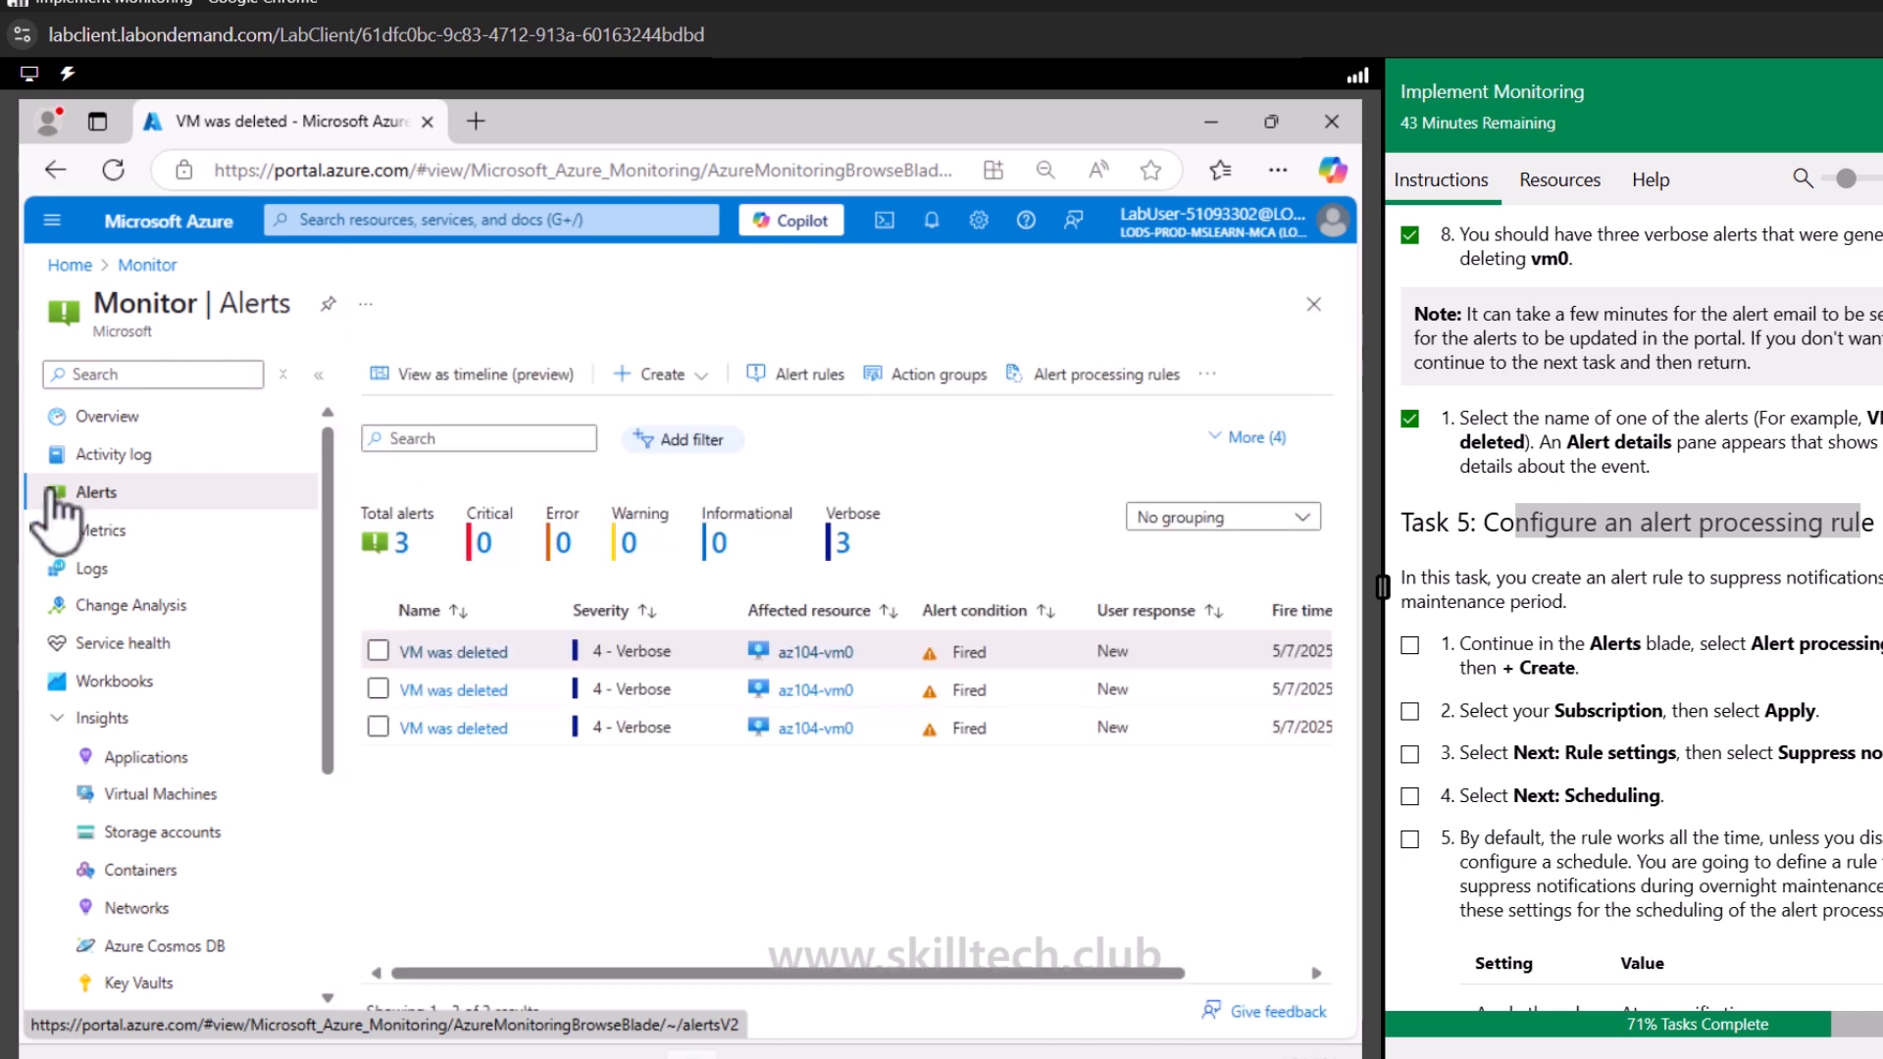
{"action": "left_click", "coordinate": [119, 433]}
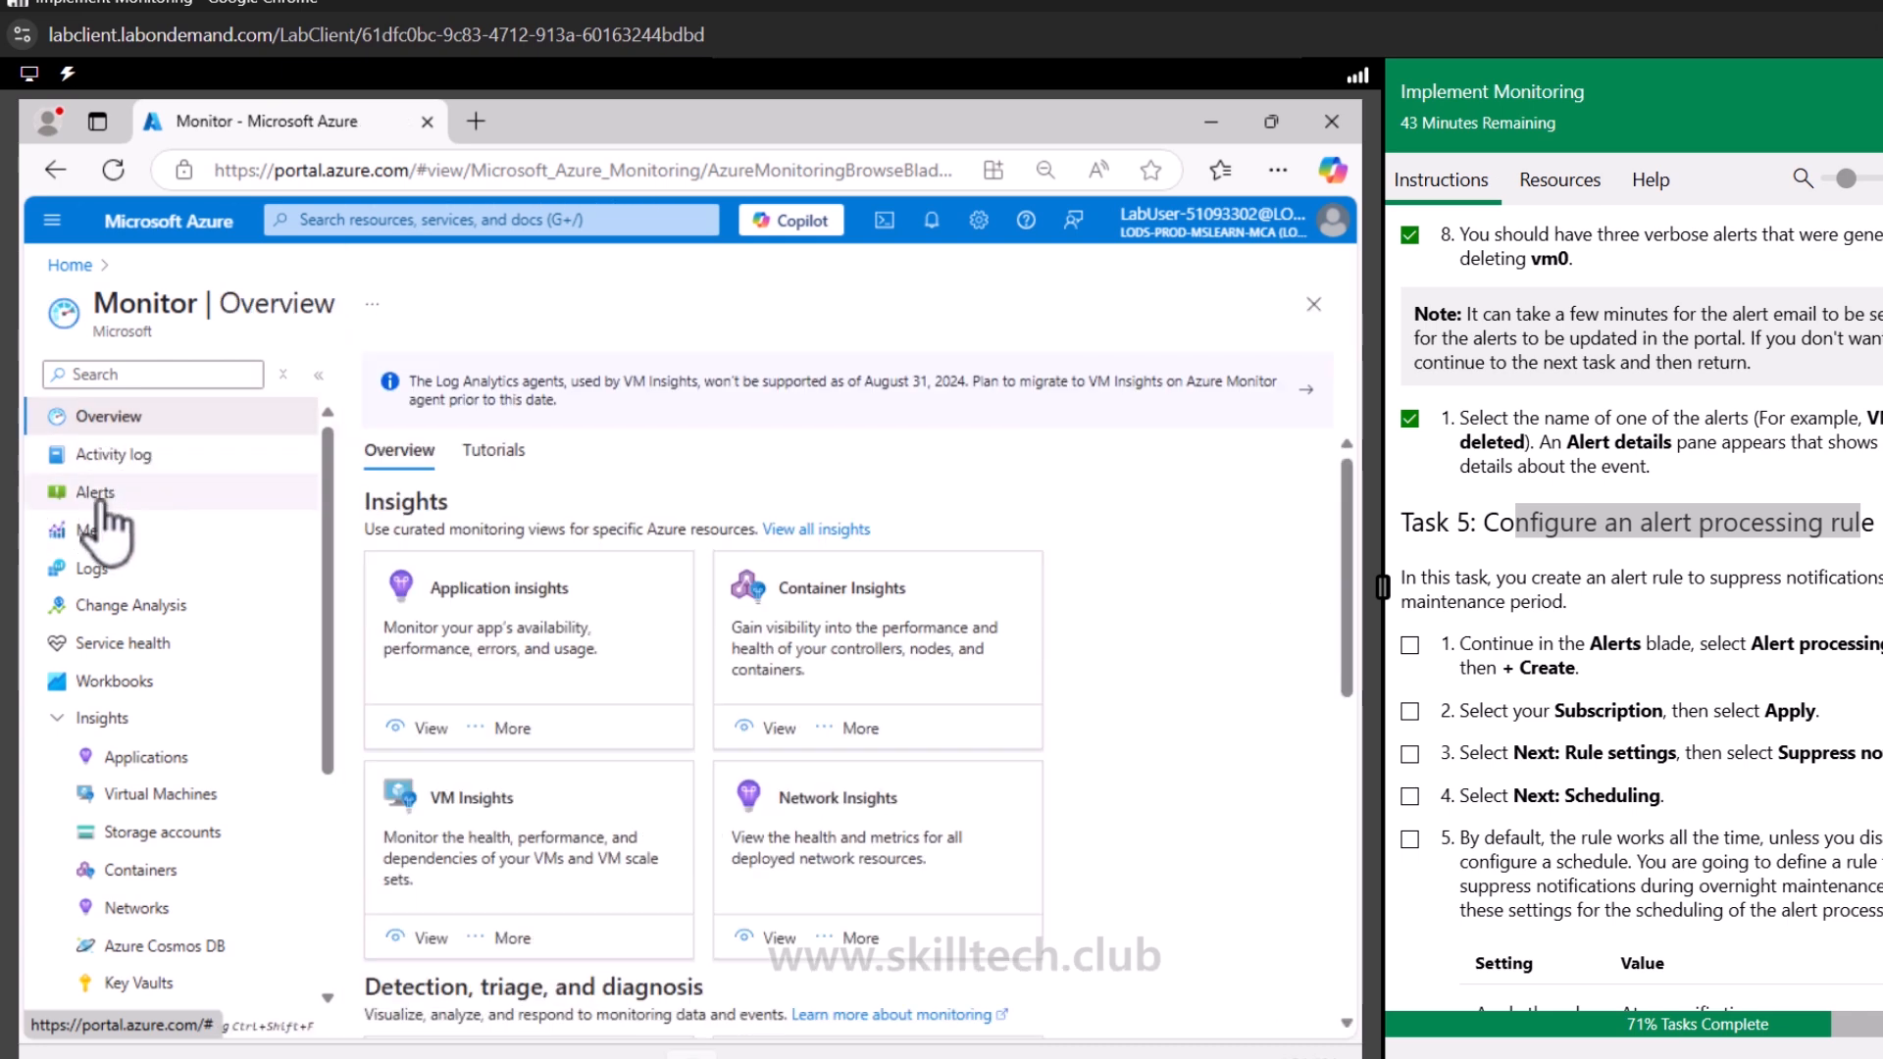
Start creating an alert processing rule from Monitor Alerts, scope it to the lab subscription, and check off the lab steps
{"action": "left_click", "coordinate": [98, 502]}
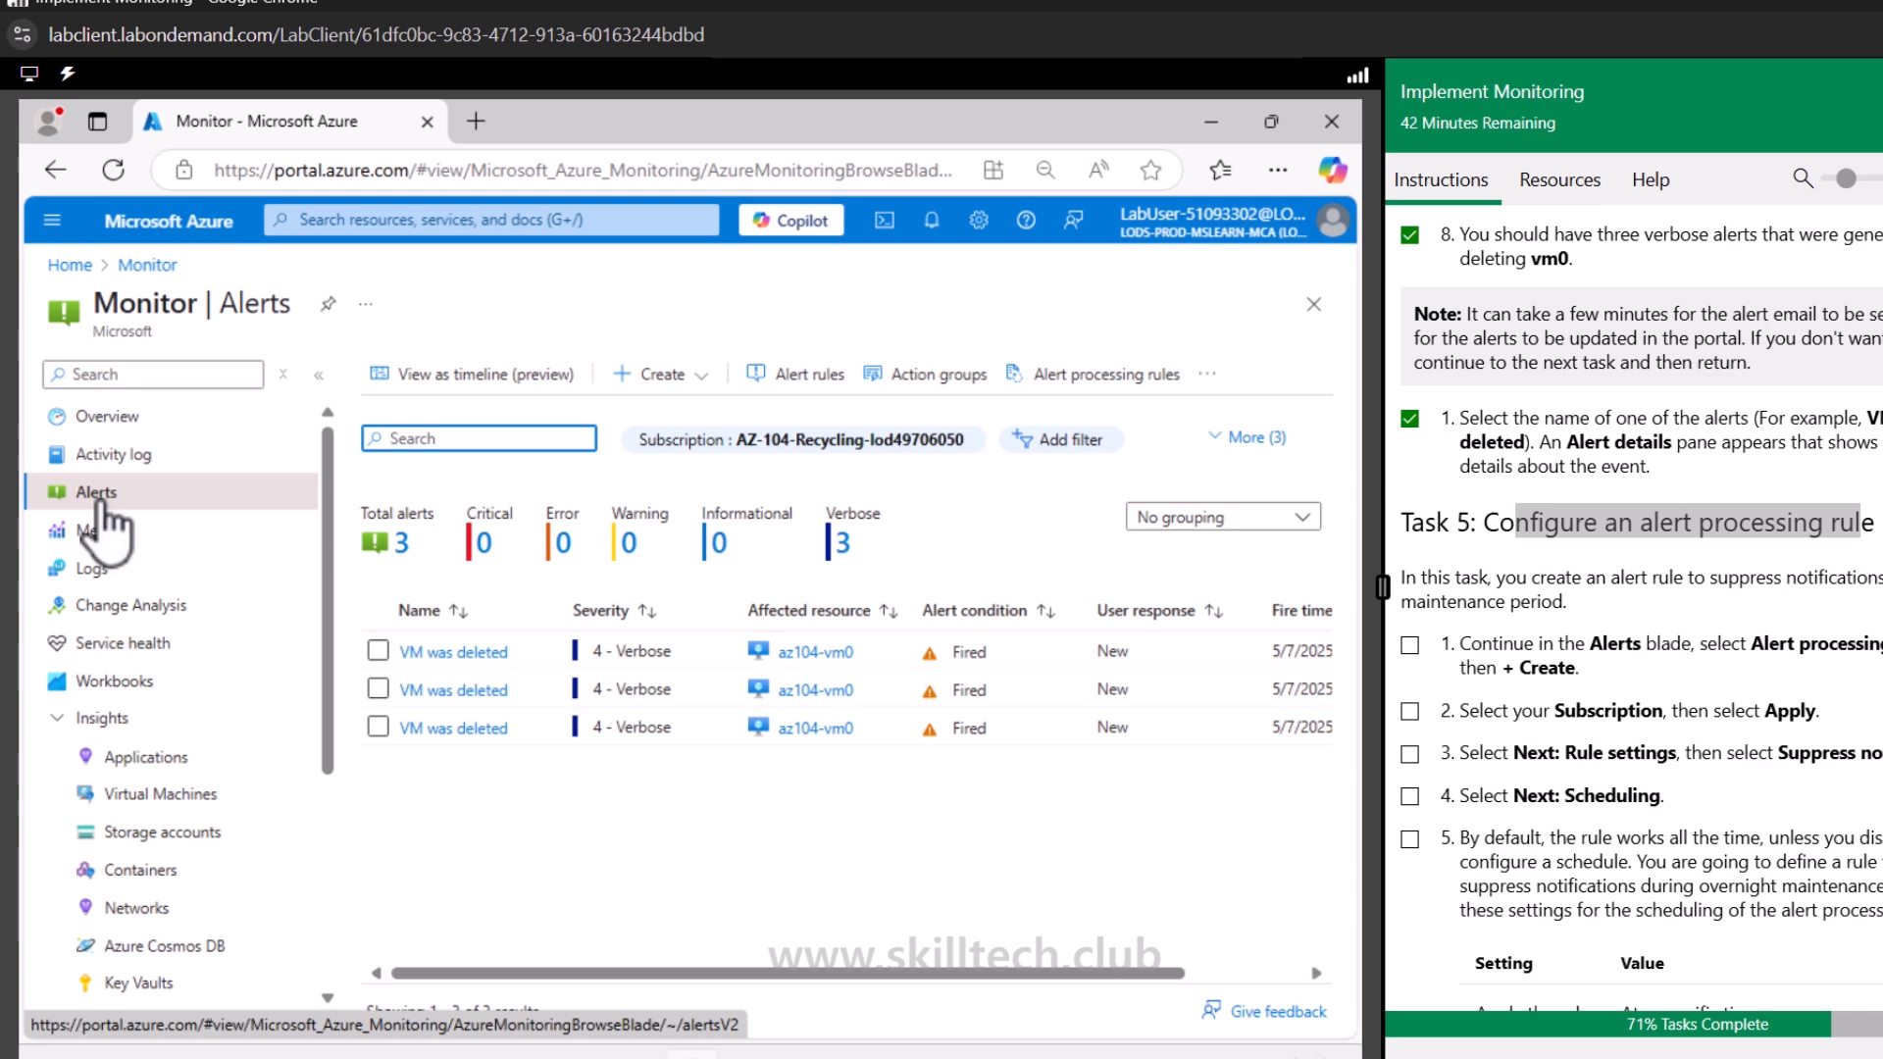
{"action": "left_click", "coordinate": [1131, 392]}
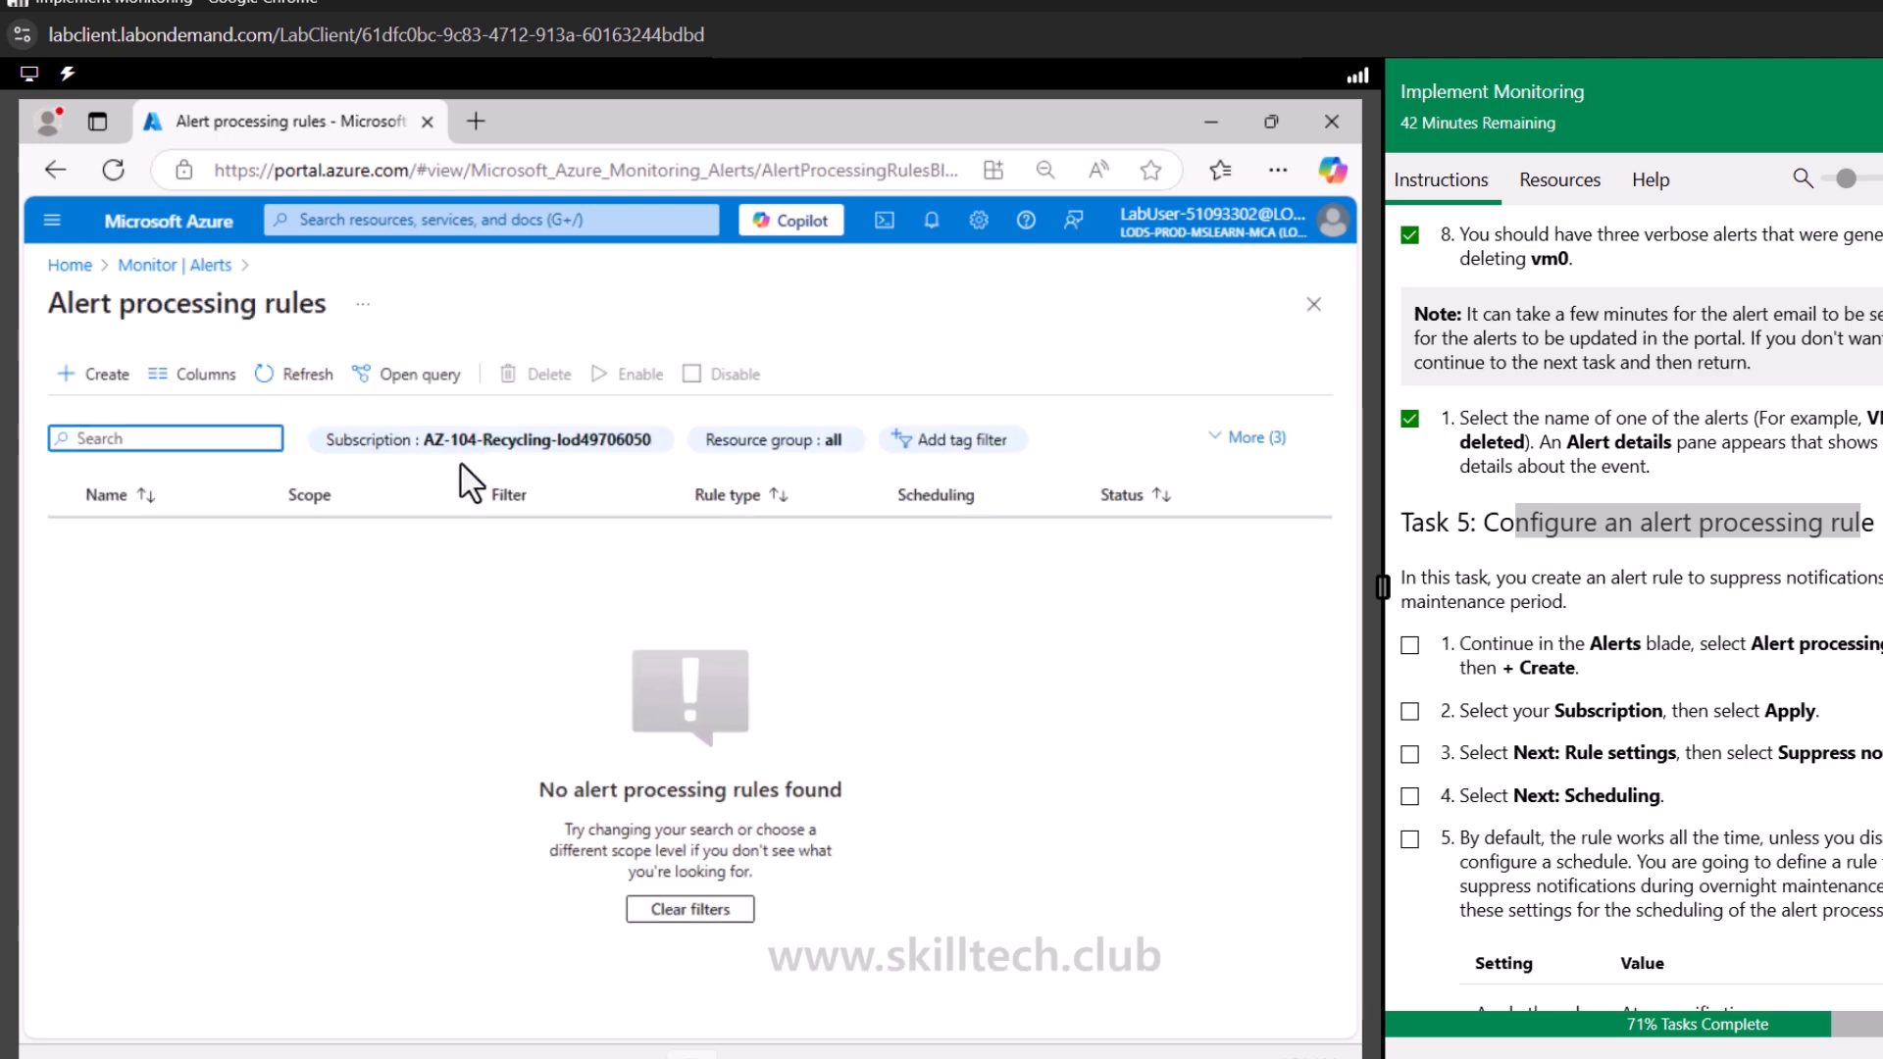
{"action": "left_click", "coordinate": [108, 378]}
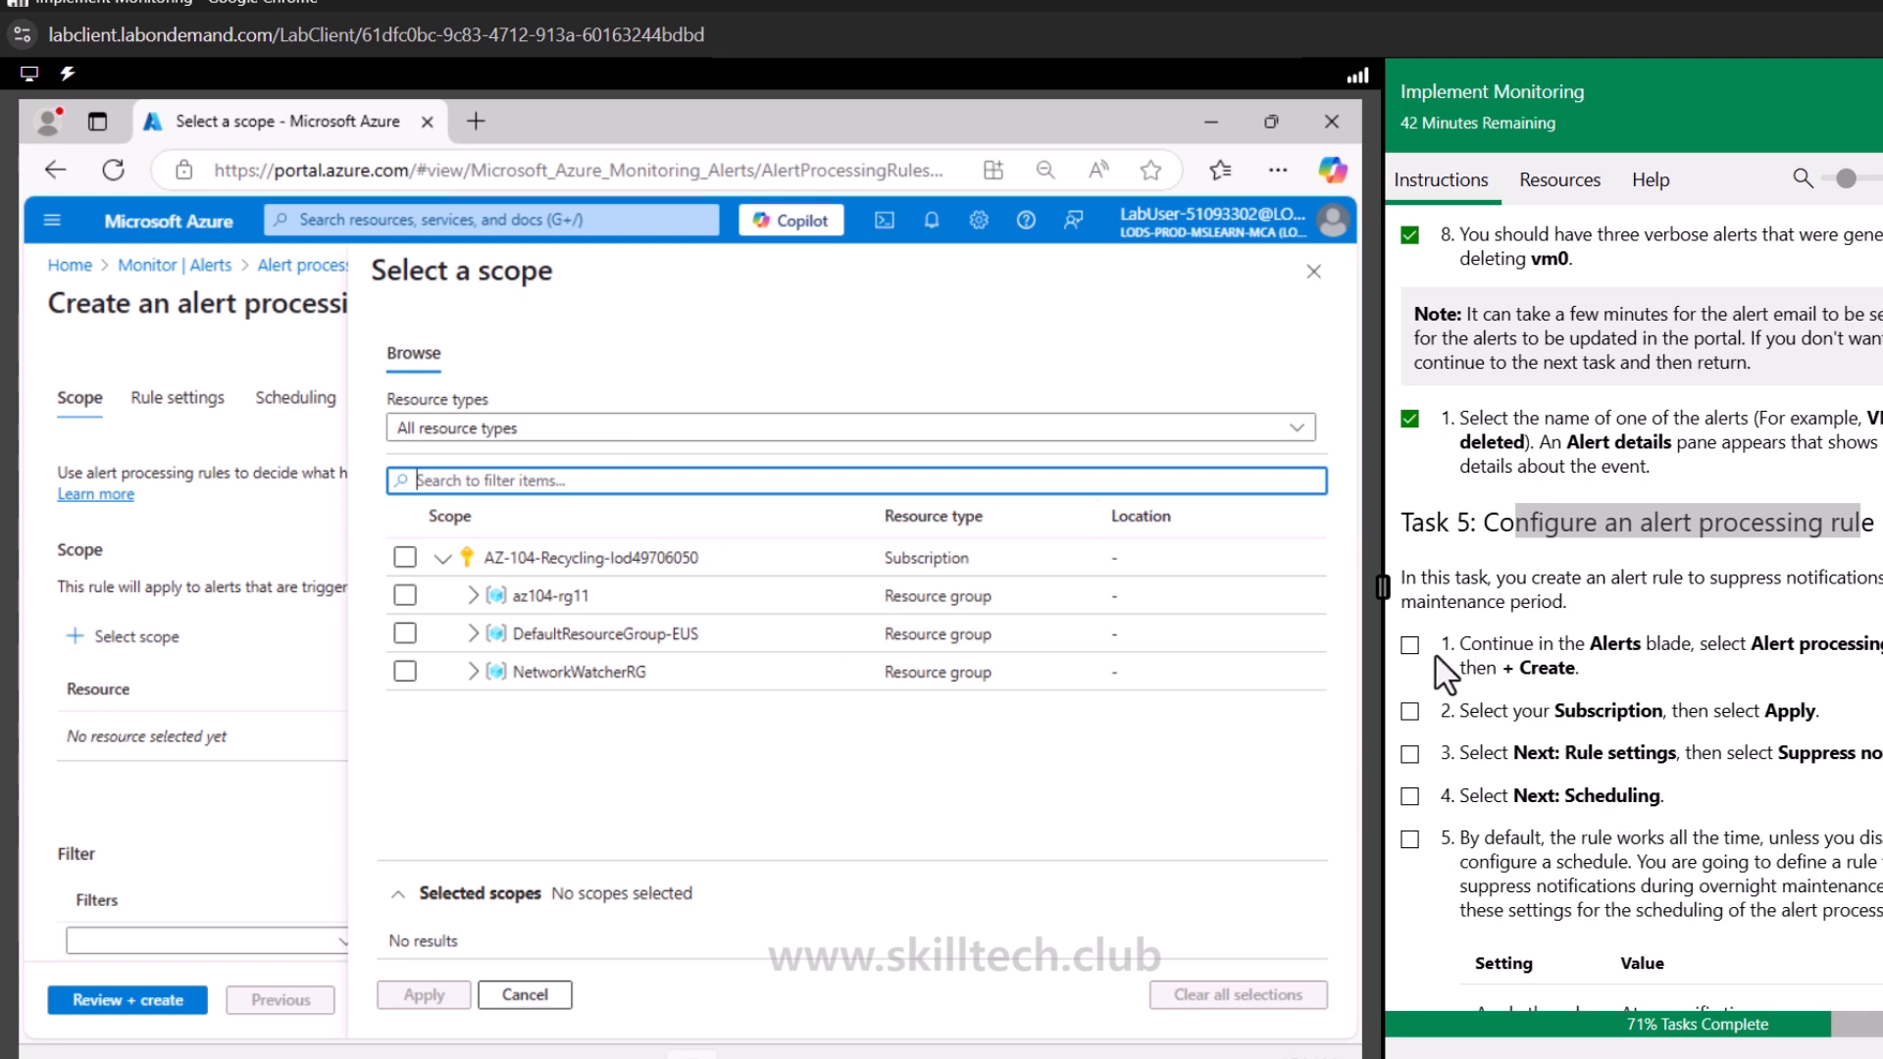
{"action": "scroll", "coordinate": [1442, 674], "scroll_direction": "down", "scroll_amount": 1}
{"action": "left_click", "coordinate": [1410, 514]}
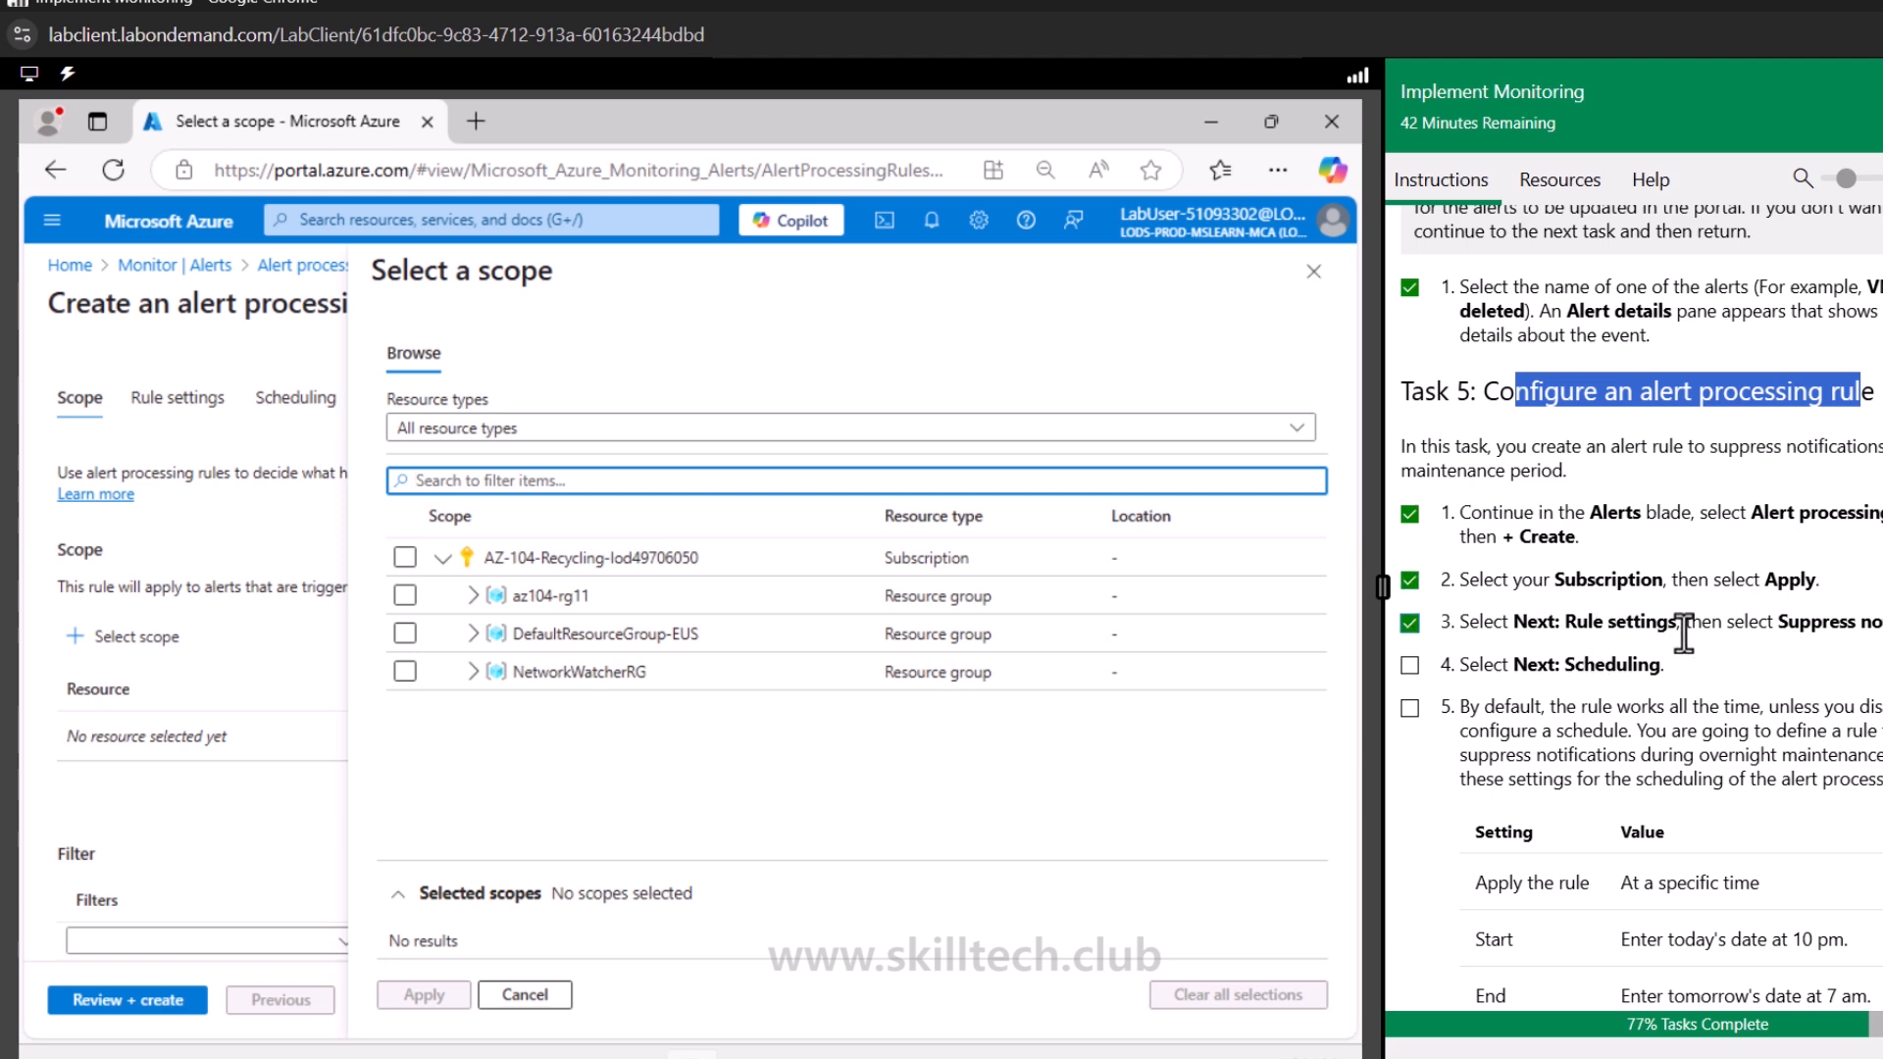
{"action": "left_click", "coordinate": [405, 557]}
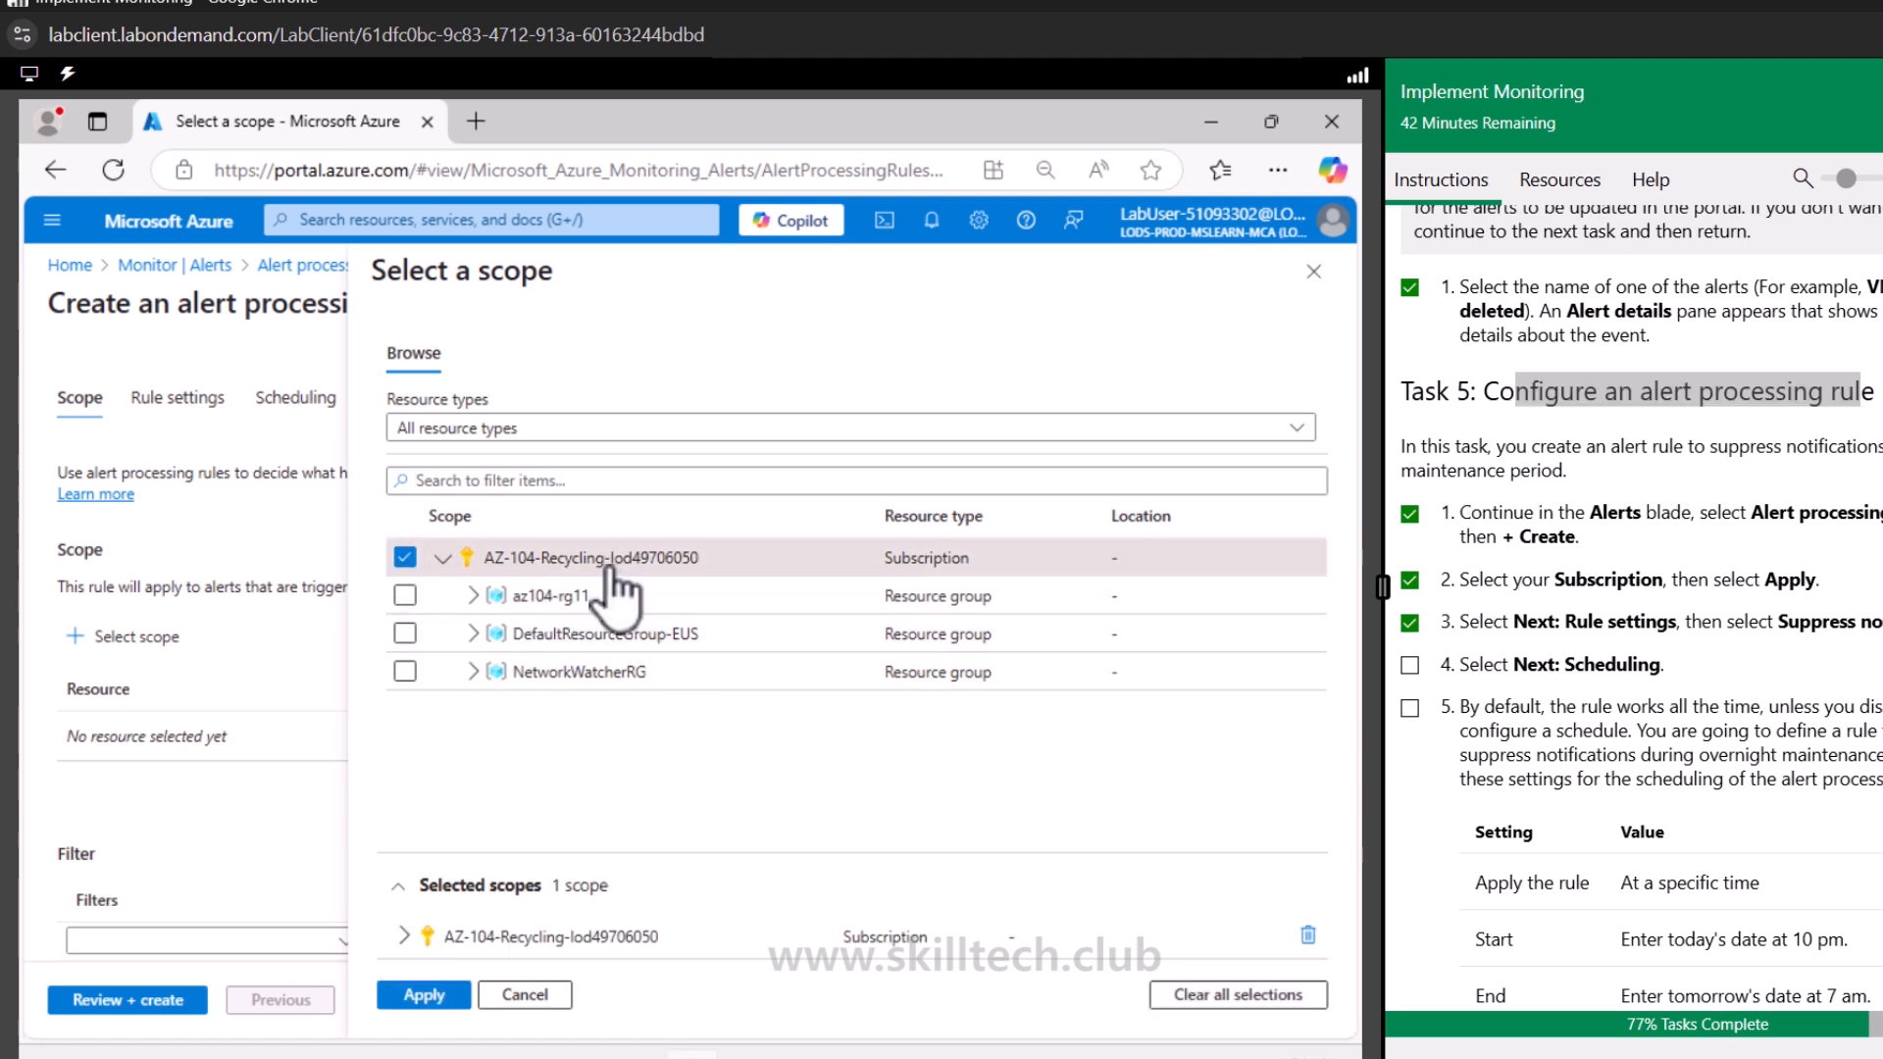
{"action": "left_click", "coordinate": [424, 994]}
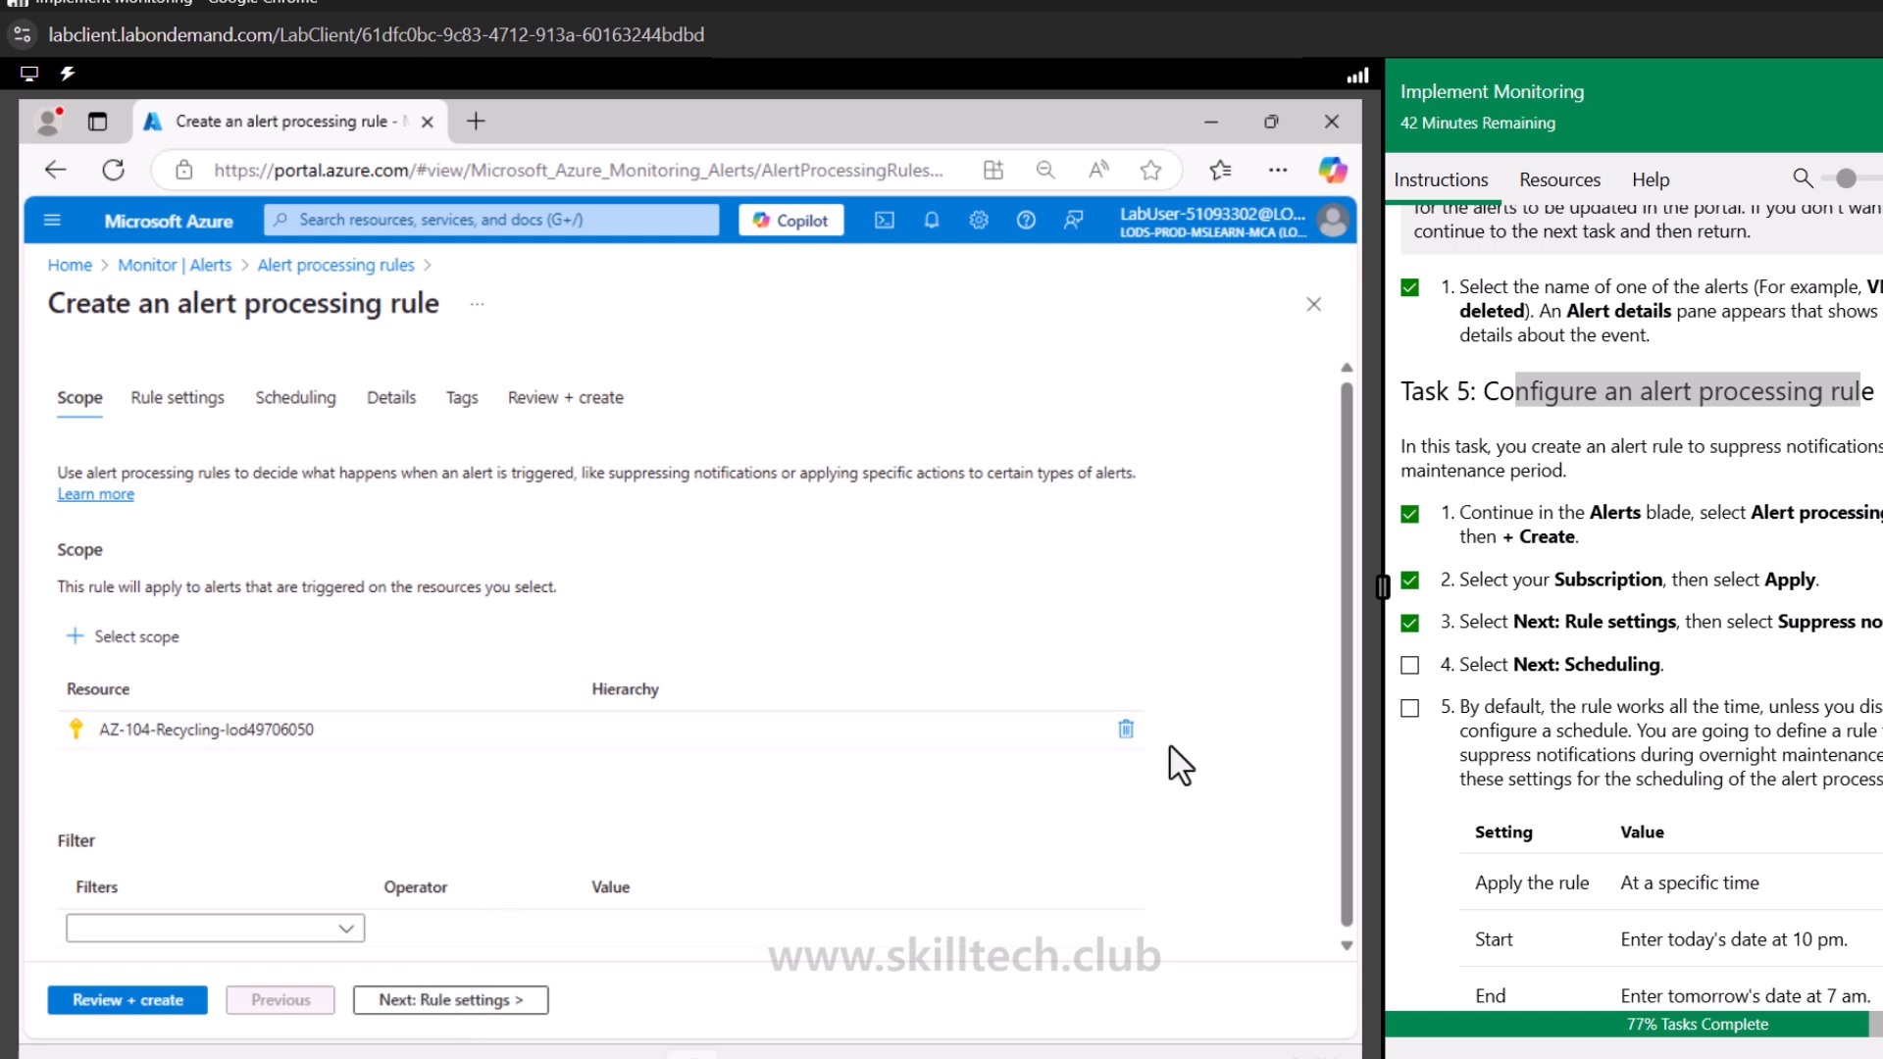
Keep the Suppress notifications rule type and set the rule to apply at a specific time
{"action": "scroll", "coordinate": [1843, 618], "scroll_direction": "down", "scroll_amount": 1}
{"action": "scroll", "coordinate": [1841, 618], "scroll_direction": "down", "scroll_amount": 3}
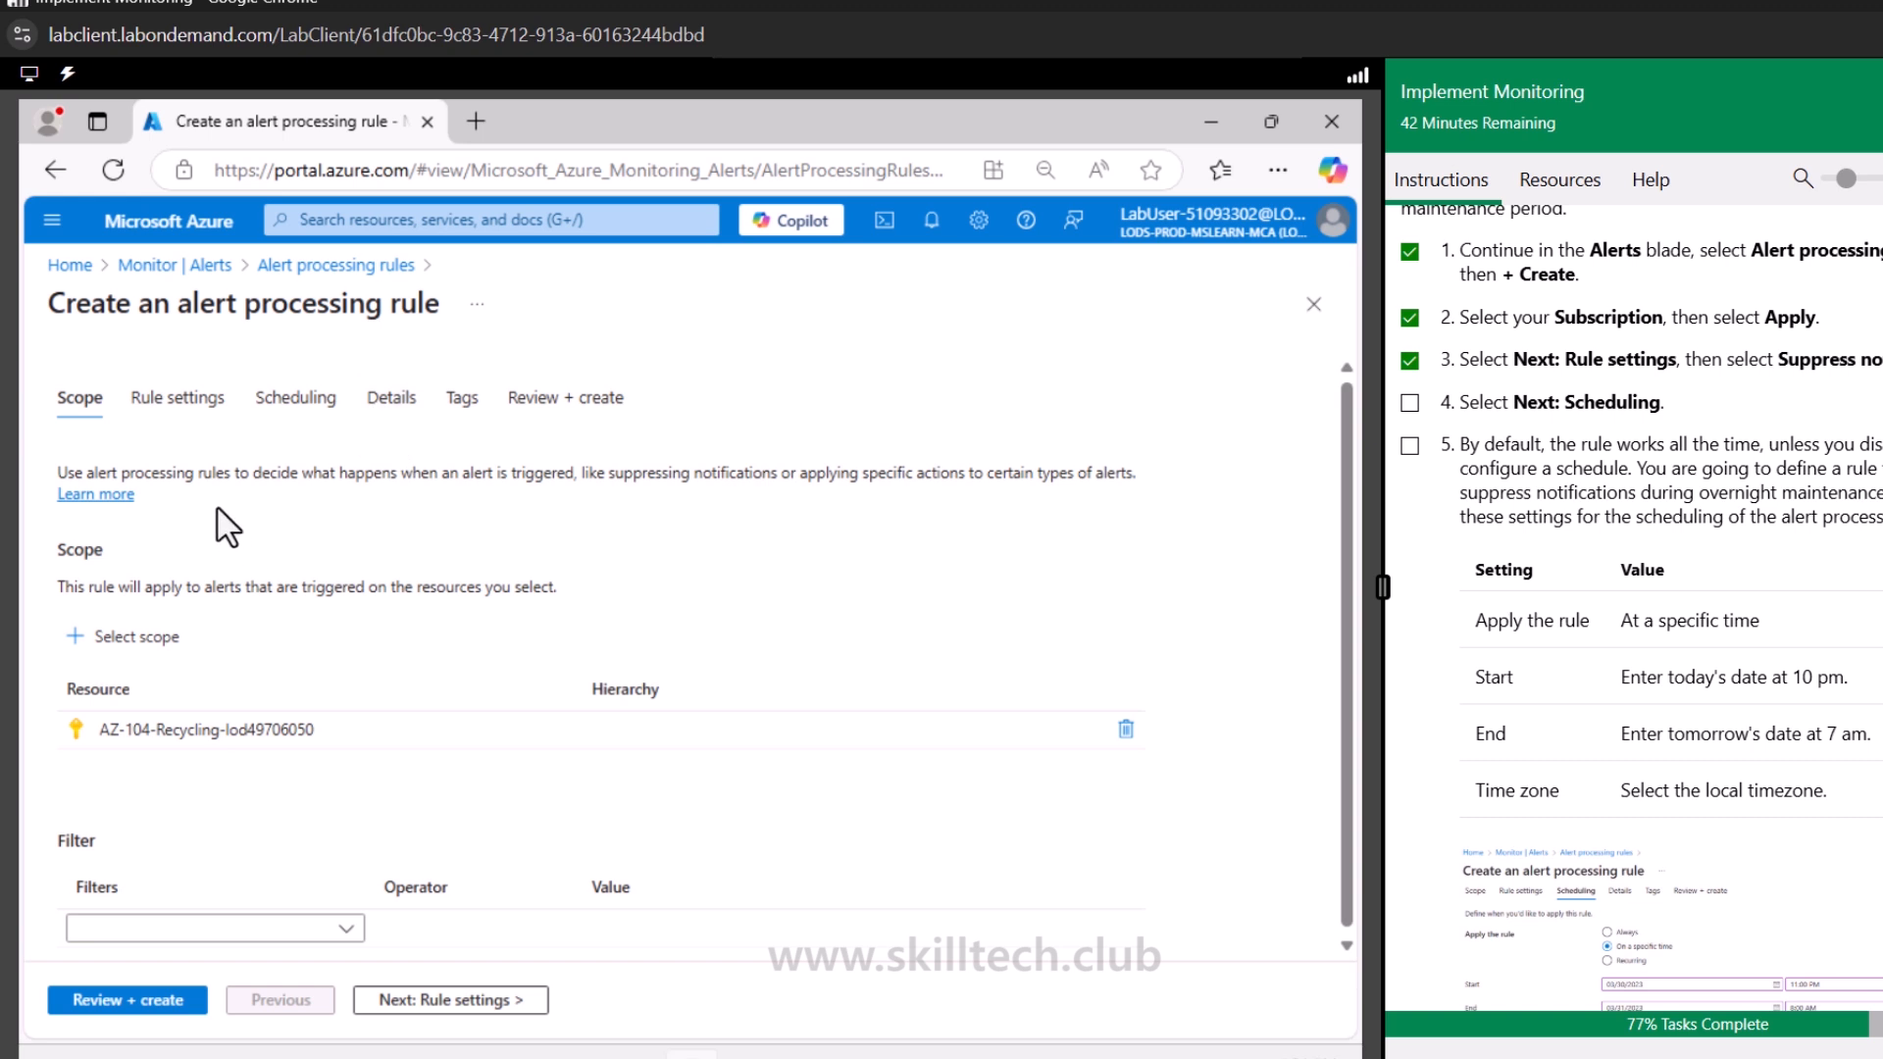
{"action": "left_click", "coordinate": [439, 1000]}
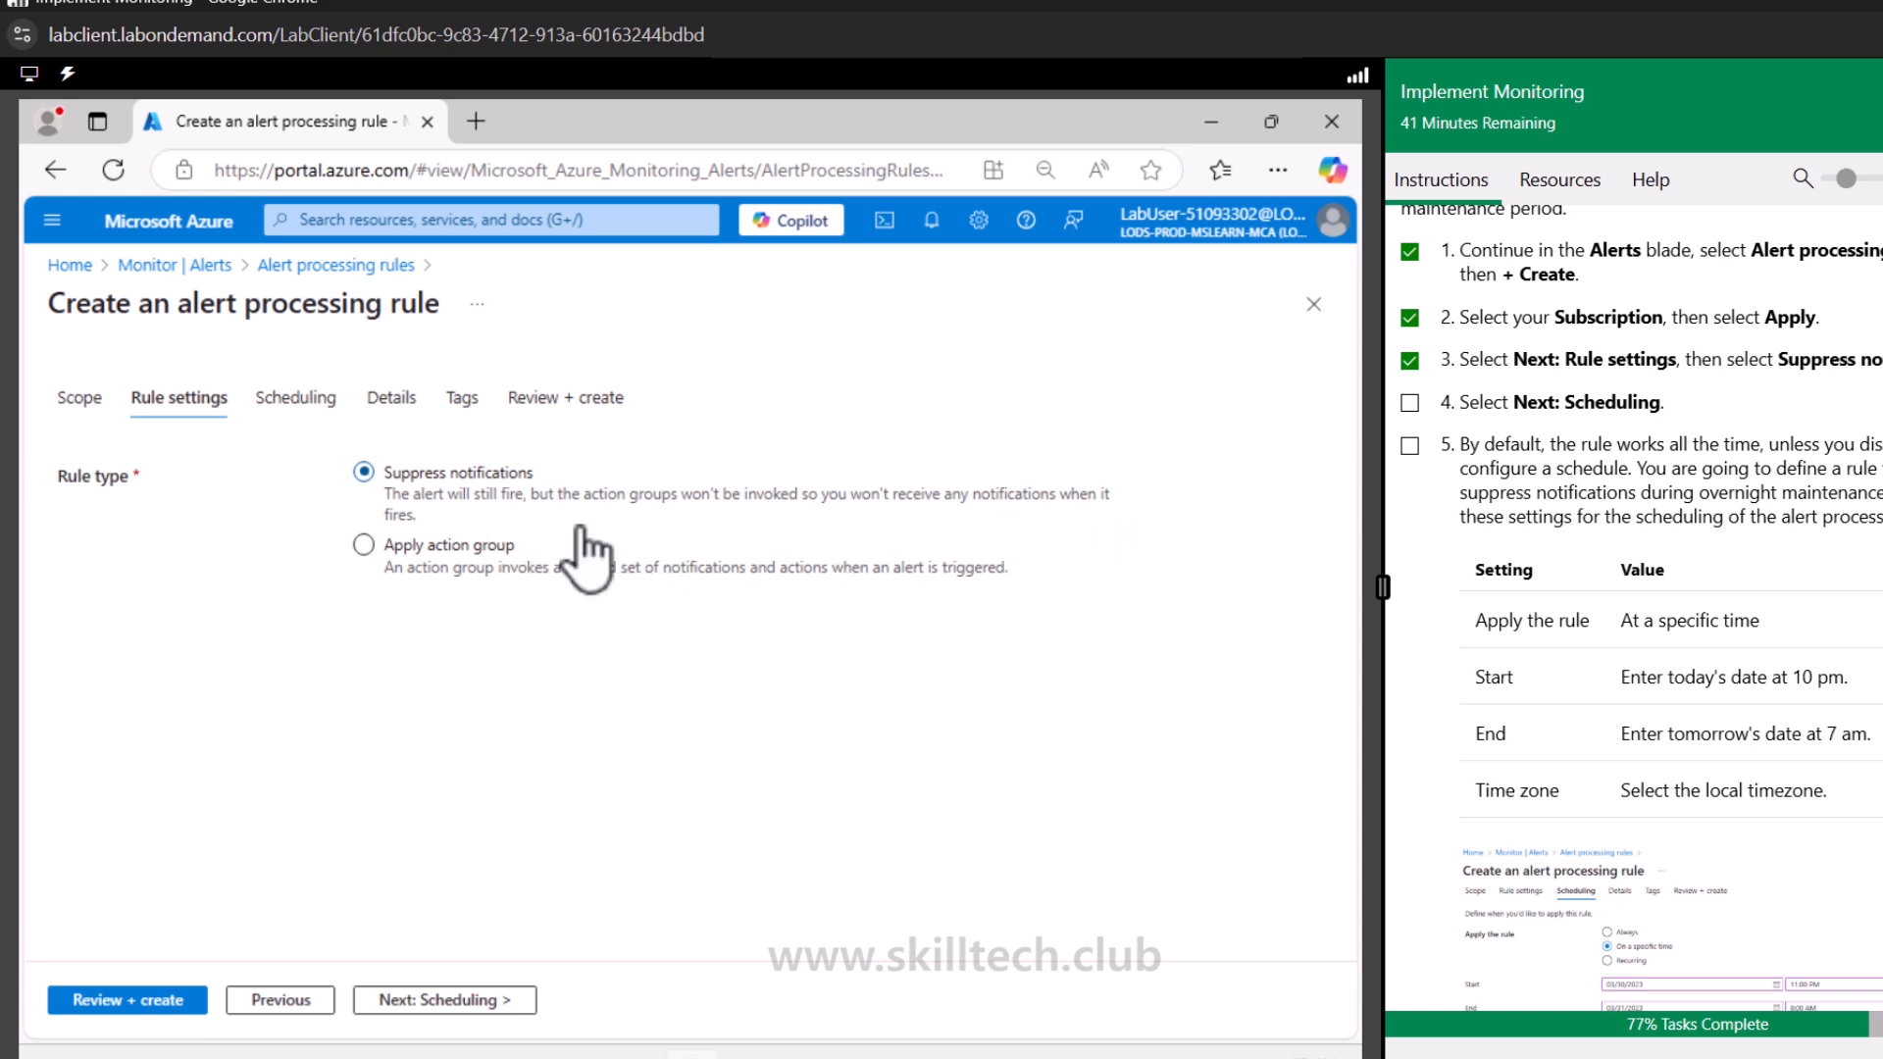
{"action": "left_click", "coordinate": [444, 1002]}
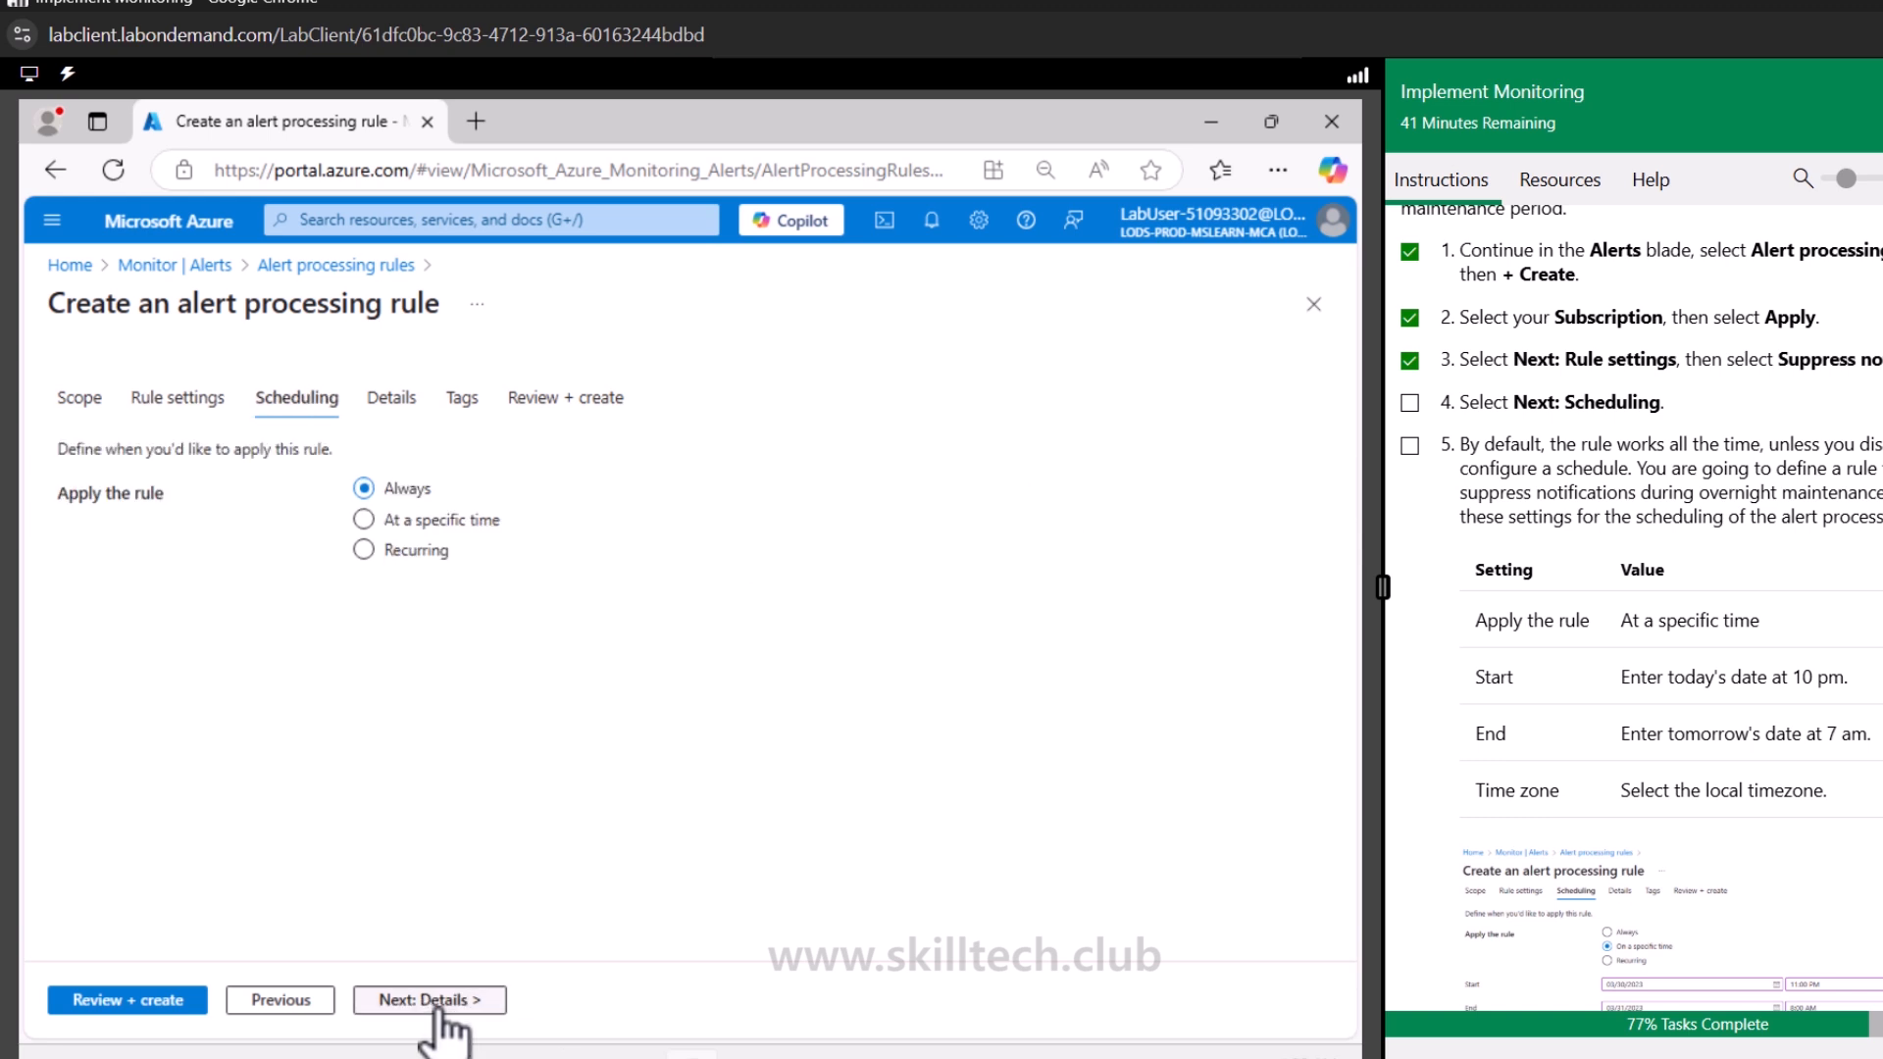
{"action": "left_click", "coordinate": [489, 535]}
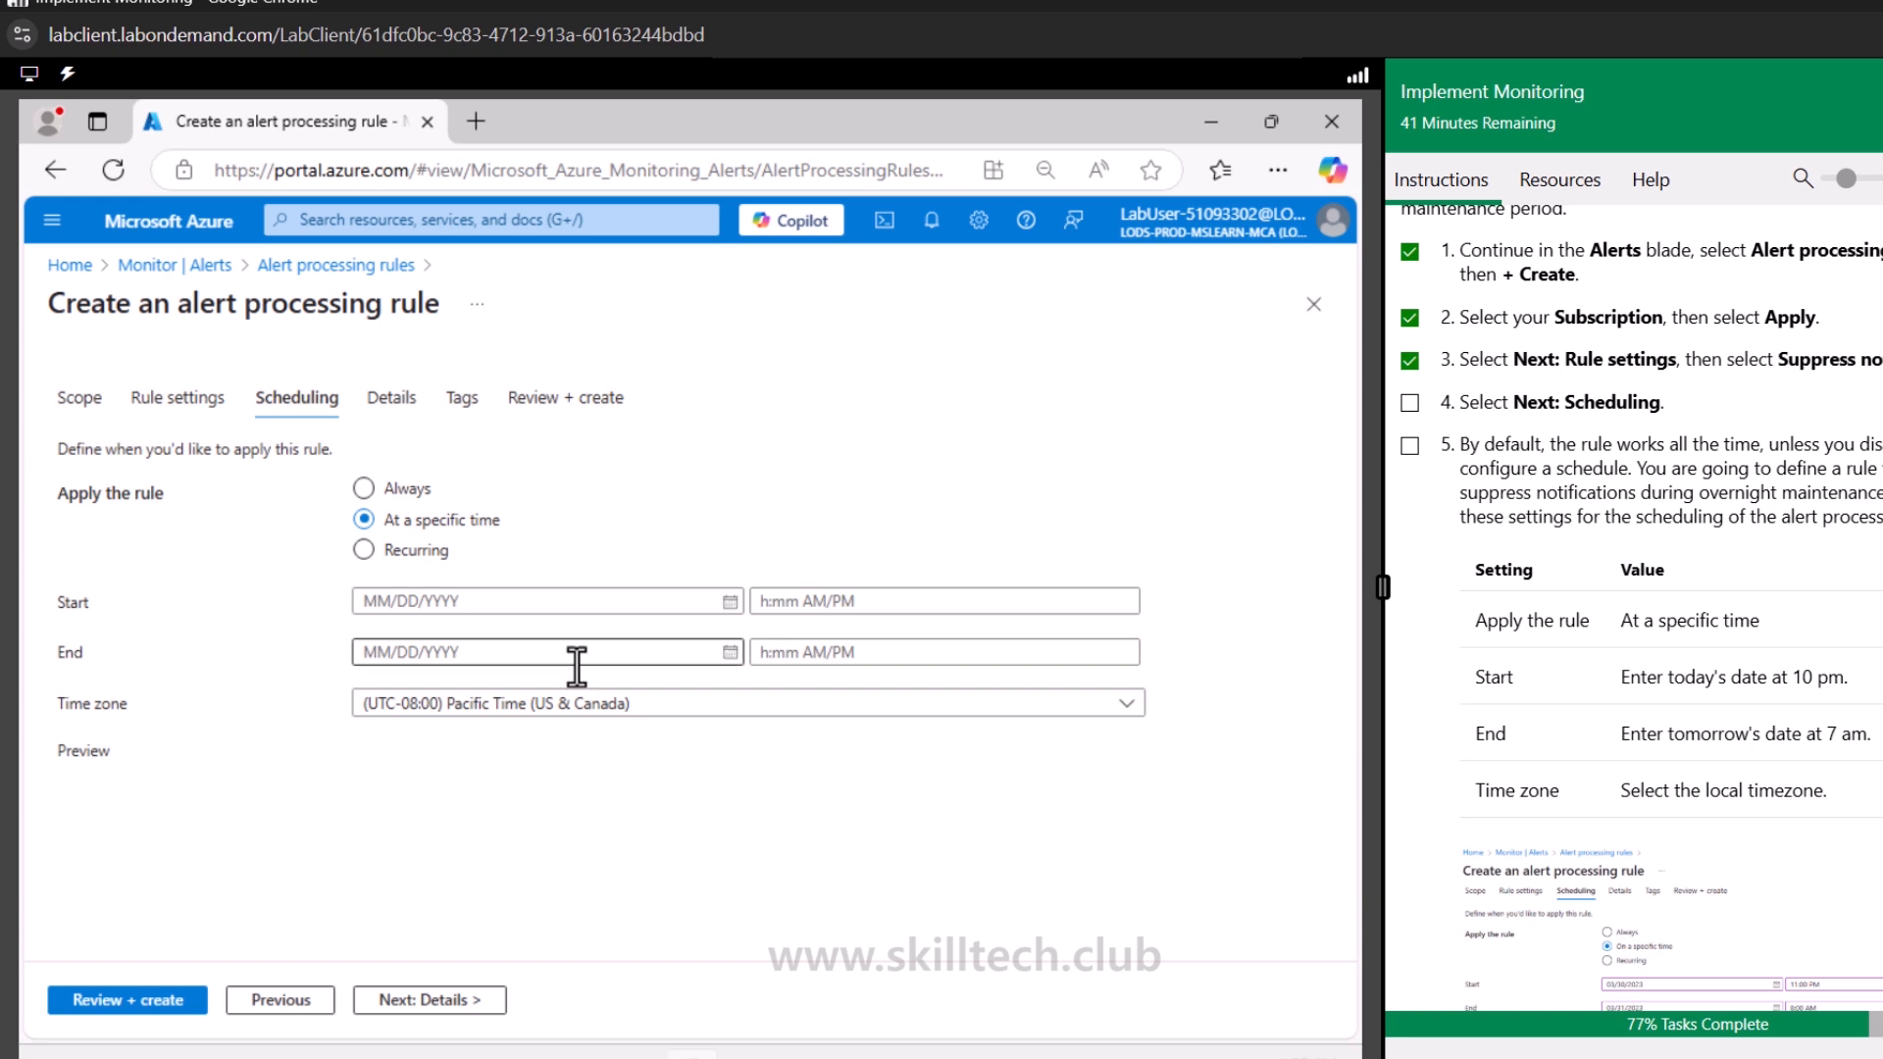
Set the rule's start to 05/08/2025 at 10:00 PM
{"action": "left_click", "coordinate": [715, 600]}
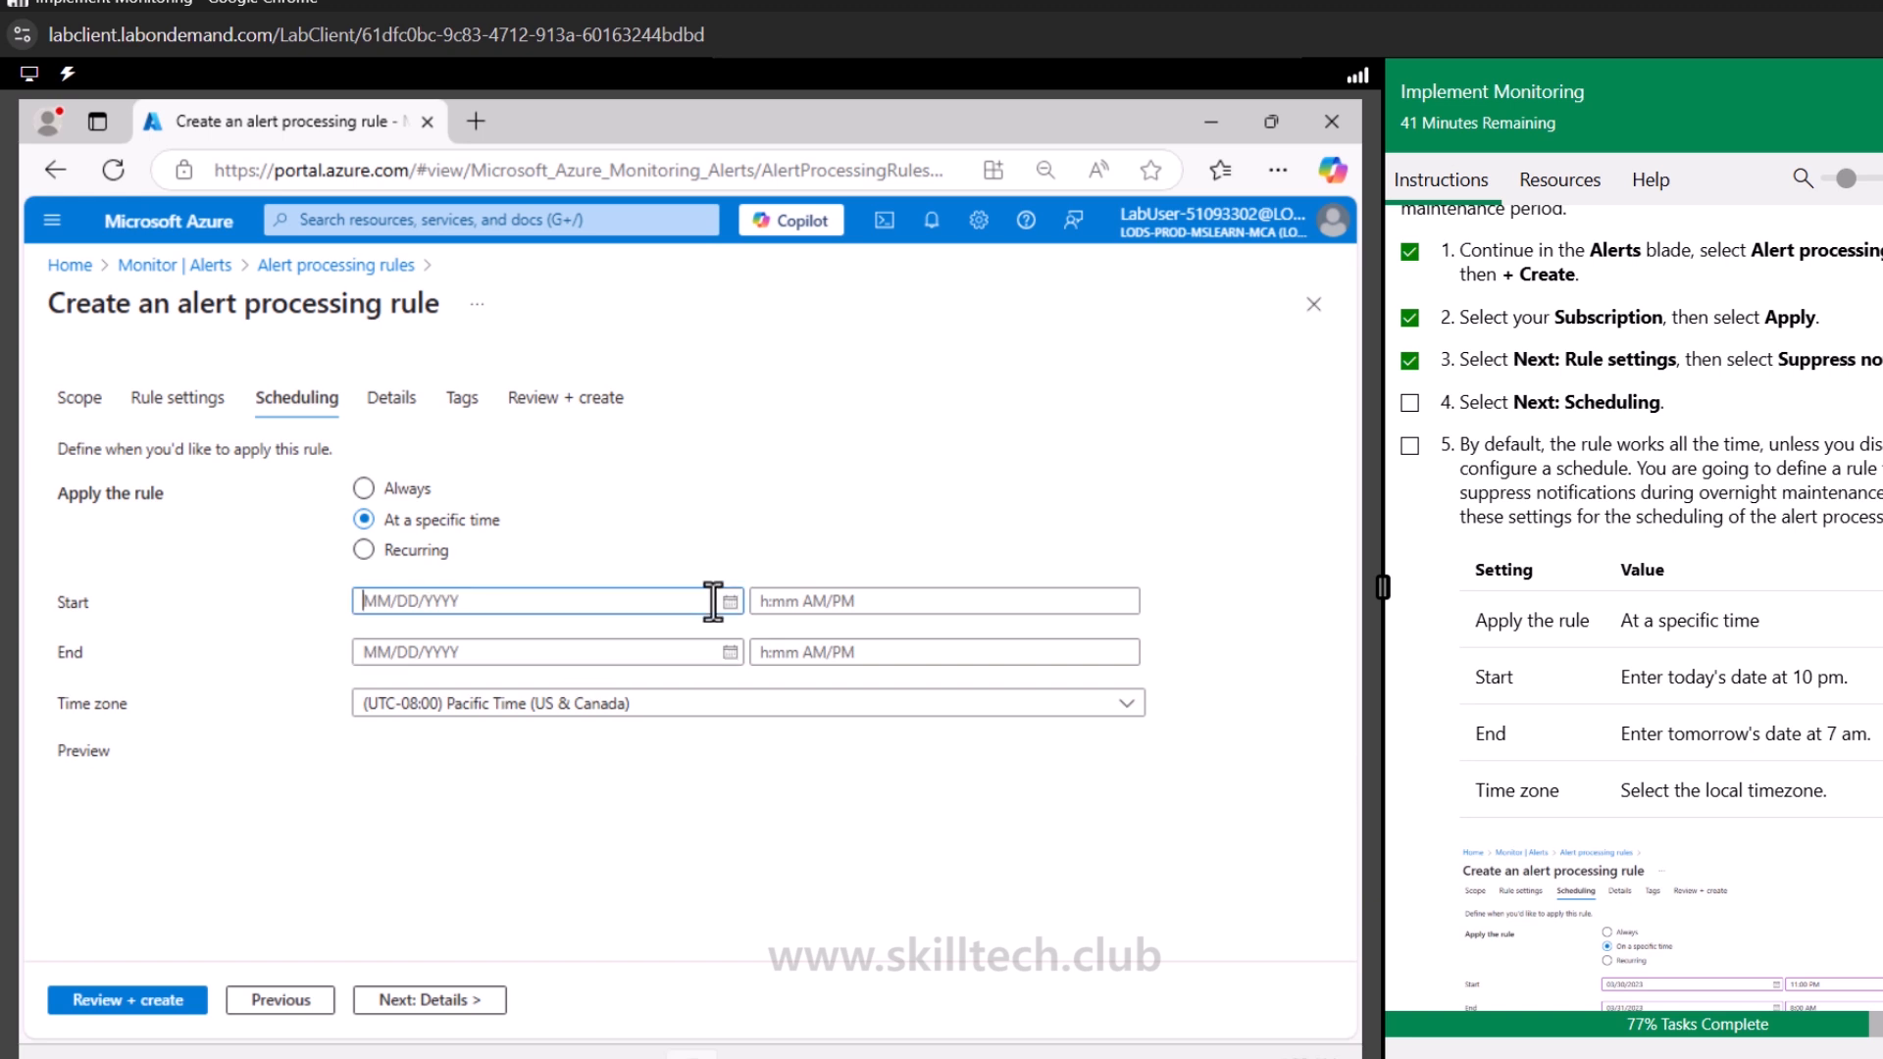
{"action": "left_click", "coordinate": [729, 602]}
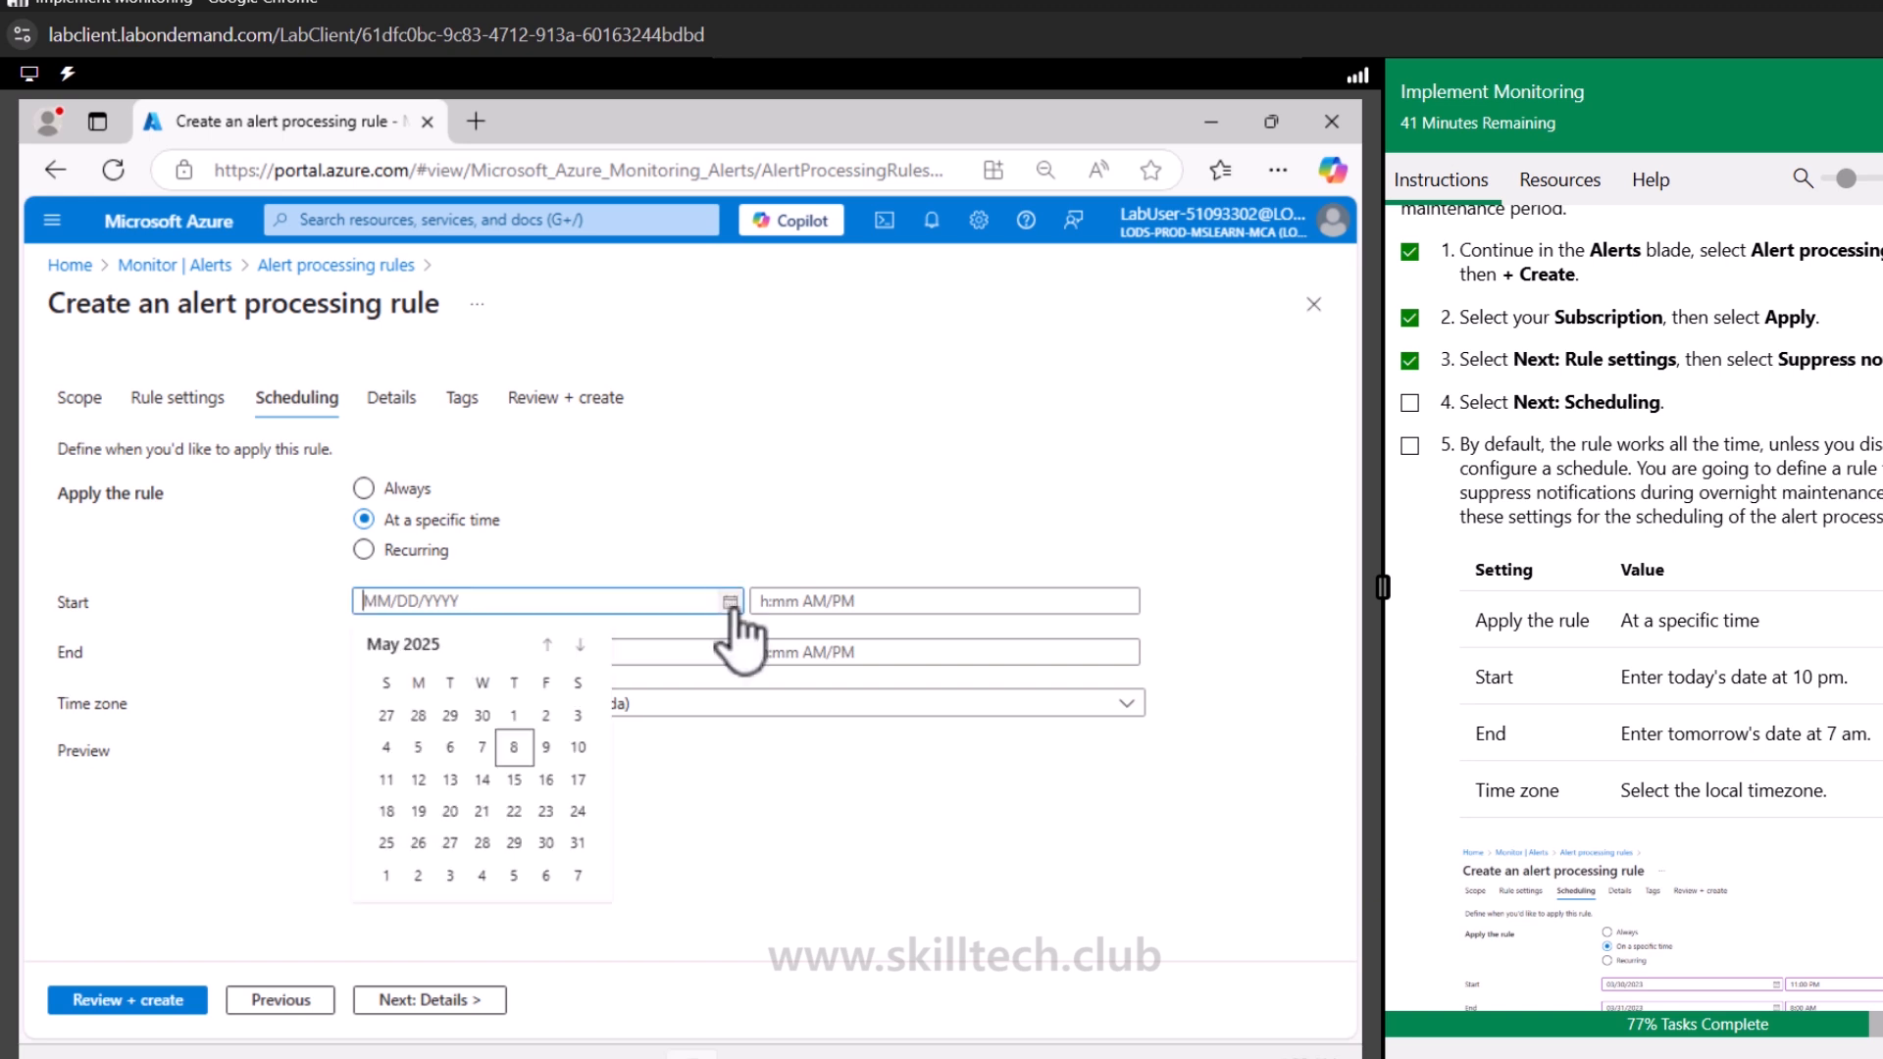
{"action": "left_click", "coordinate": [539, 750]}
{"action": "left_click", "coordinate": [945, 601]}
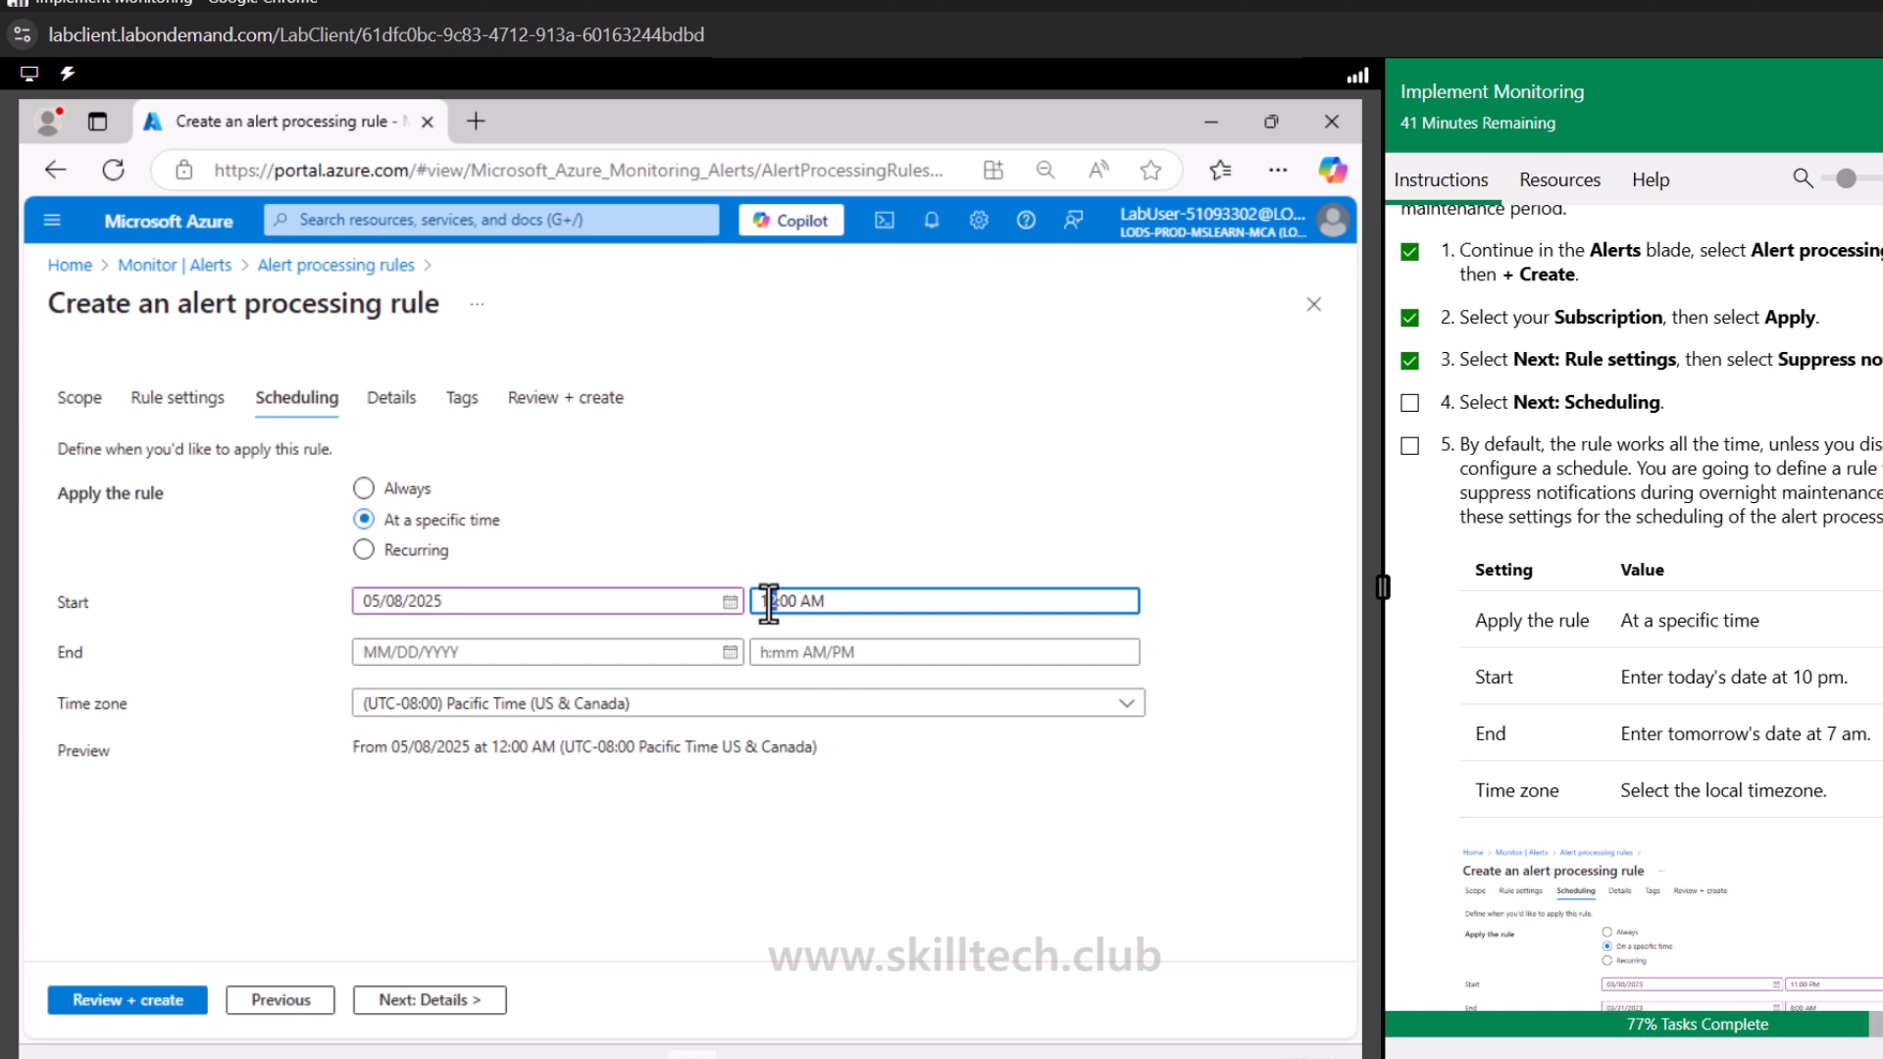
{"action": "type", "text": "0"}
Set the rule's end to 05/09/2025 at 07:00 AM
{"action": "left_click", "coordinate": [589, 655]}
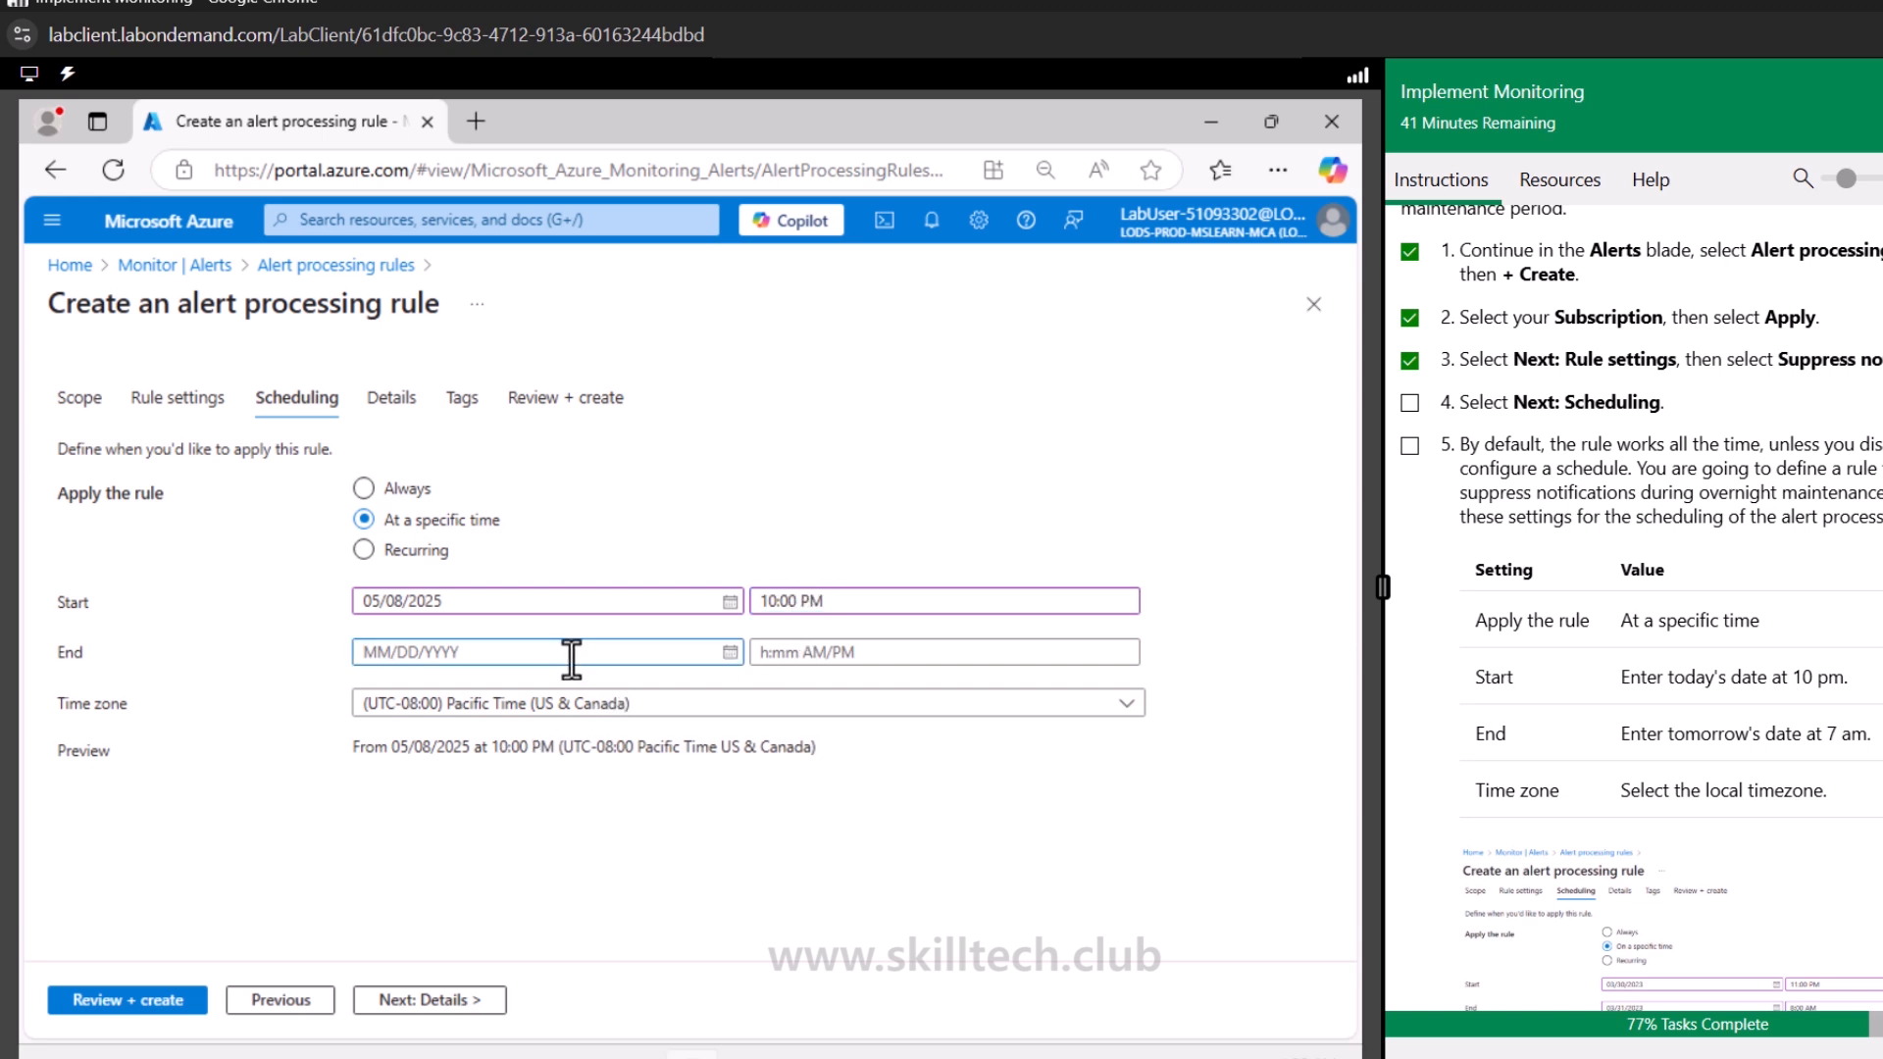
{"action": "left_click", "coordinate": [730, 652]}
{"action": "left_click", "coordinate": [546, 798]}
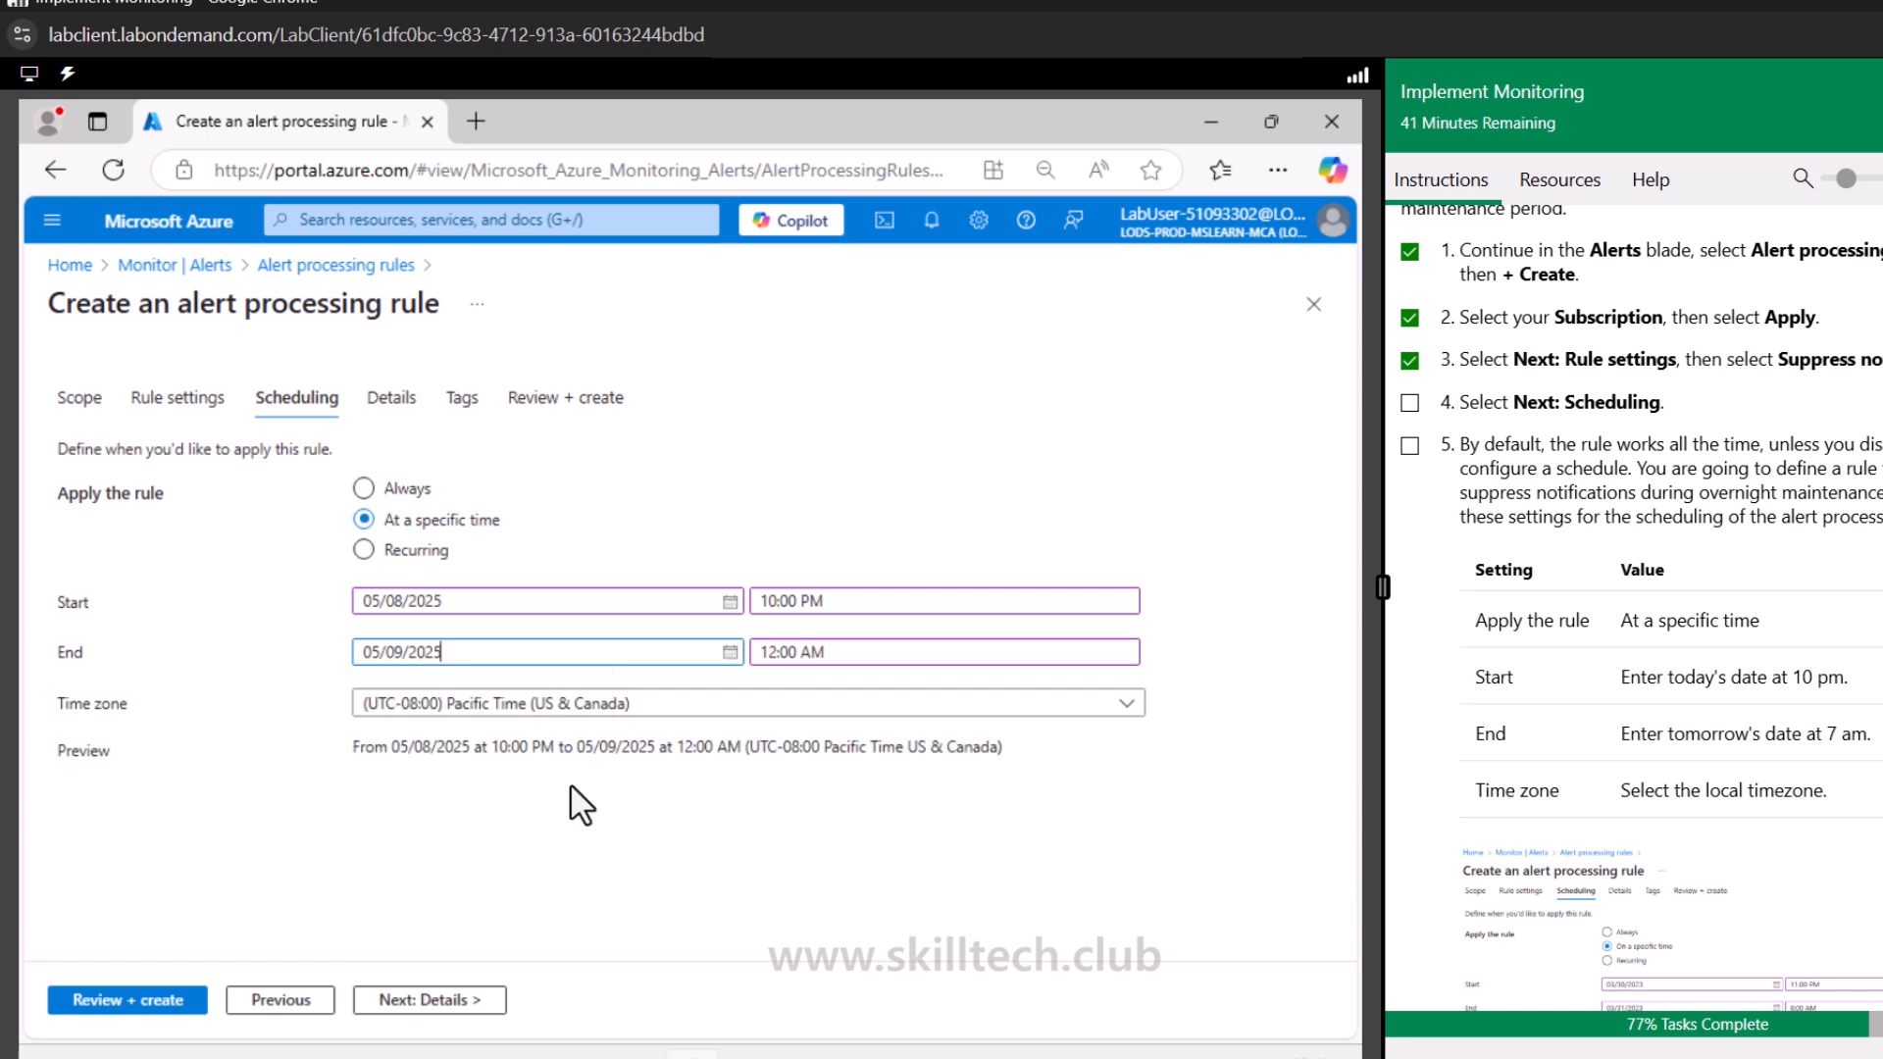
{"action": "double_click", "coordinate": [757, 652]}
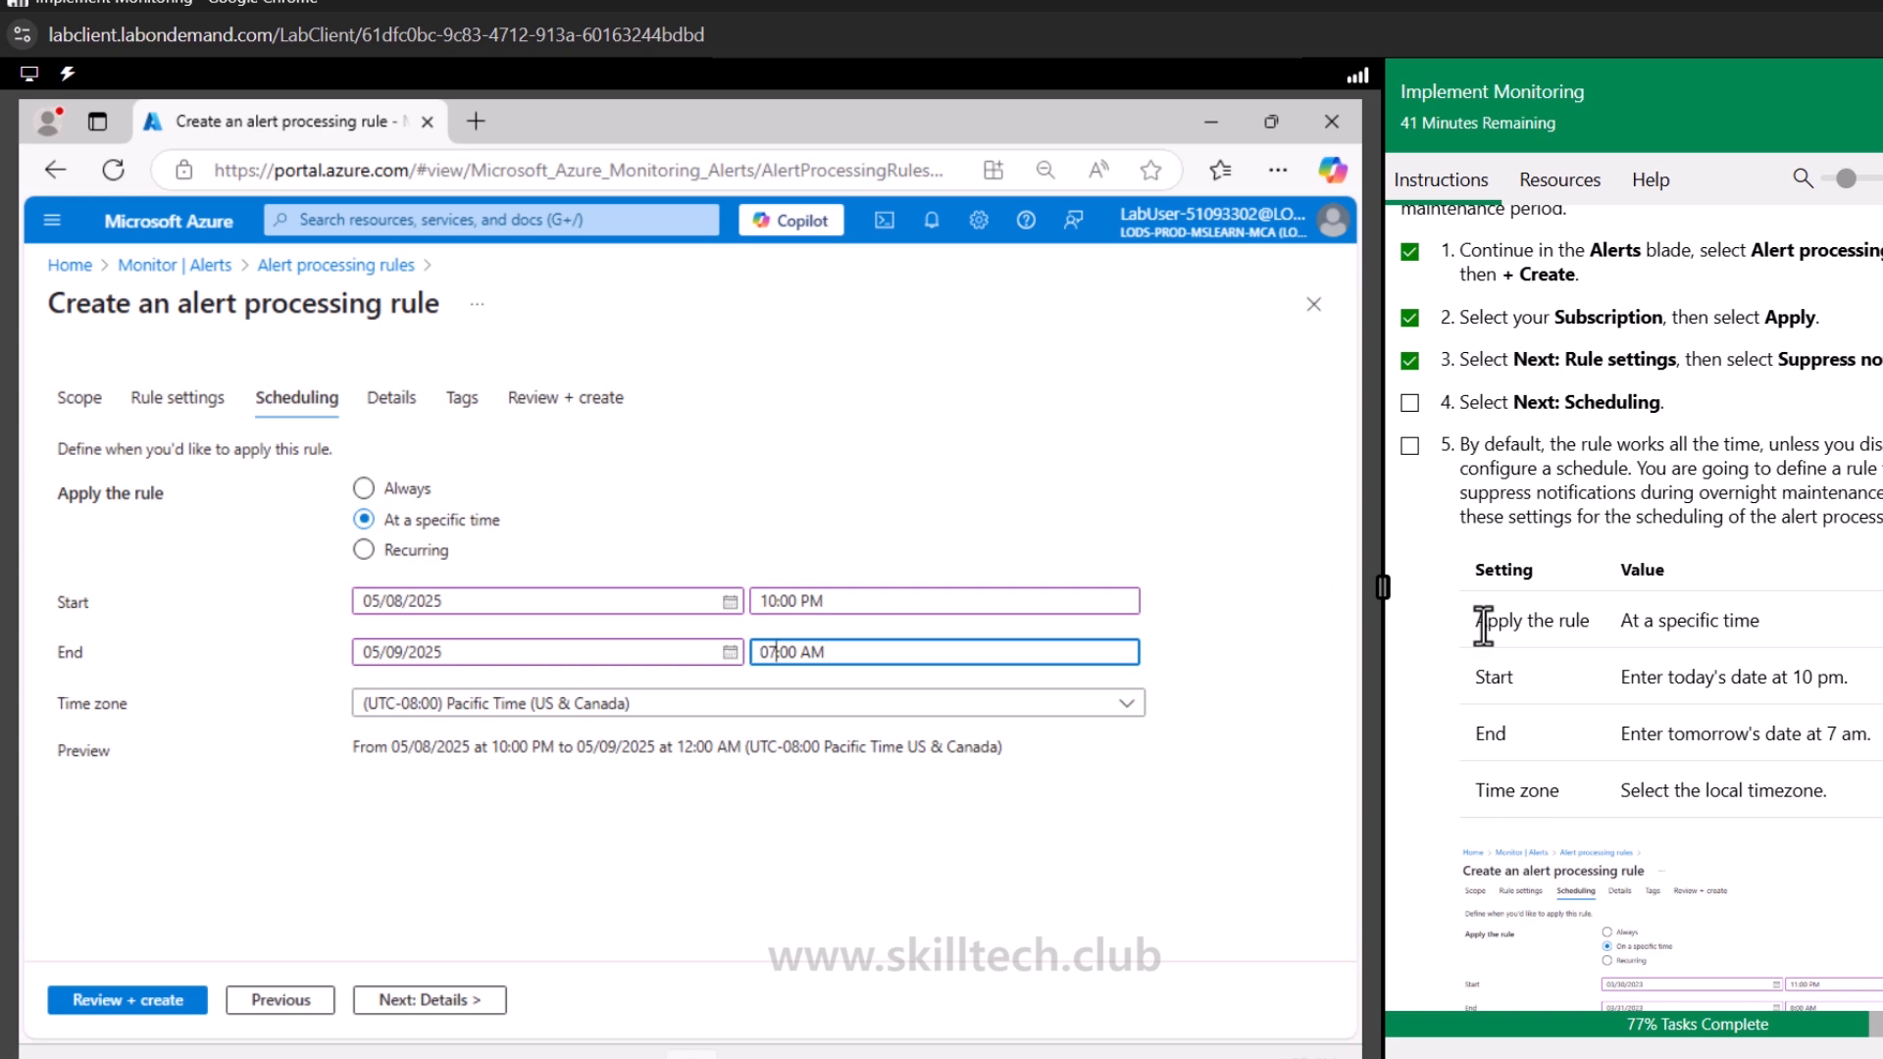
Set the time zone to (UTC+05:30) Chennai, Kolkata, Mumbai, New Delhi
{"action": "scroll", "coordinate": [1534, 662], "scroll_direction": "down", "scroll_amount": 2}
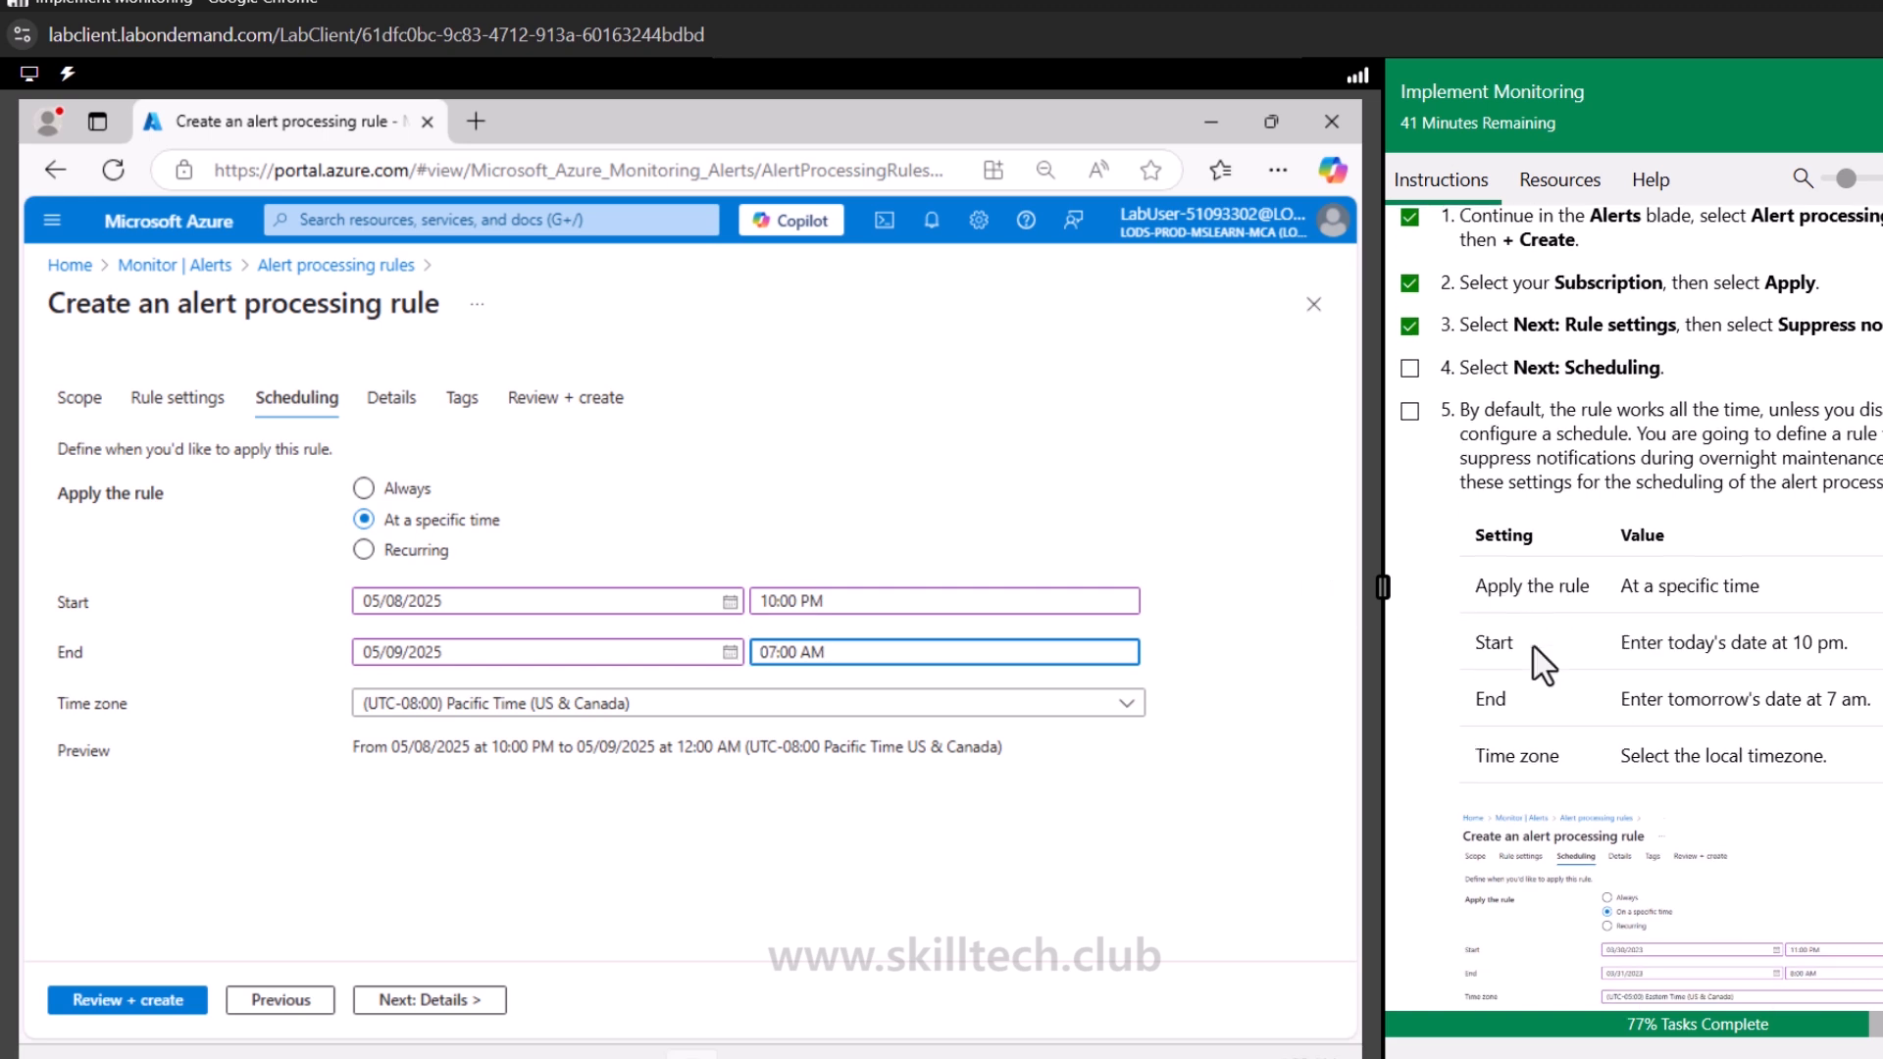
{"action": "left_click", "coordinate": [675, 708]}
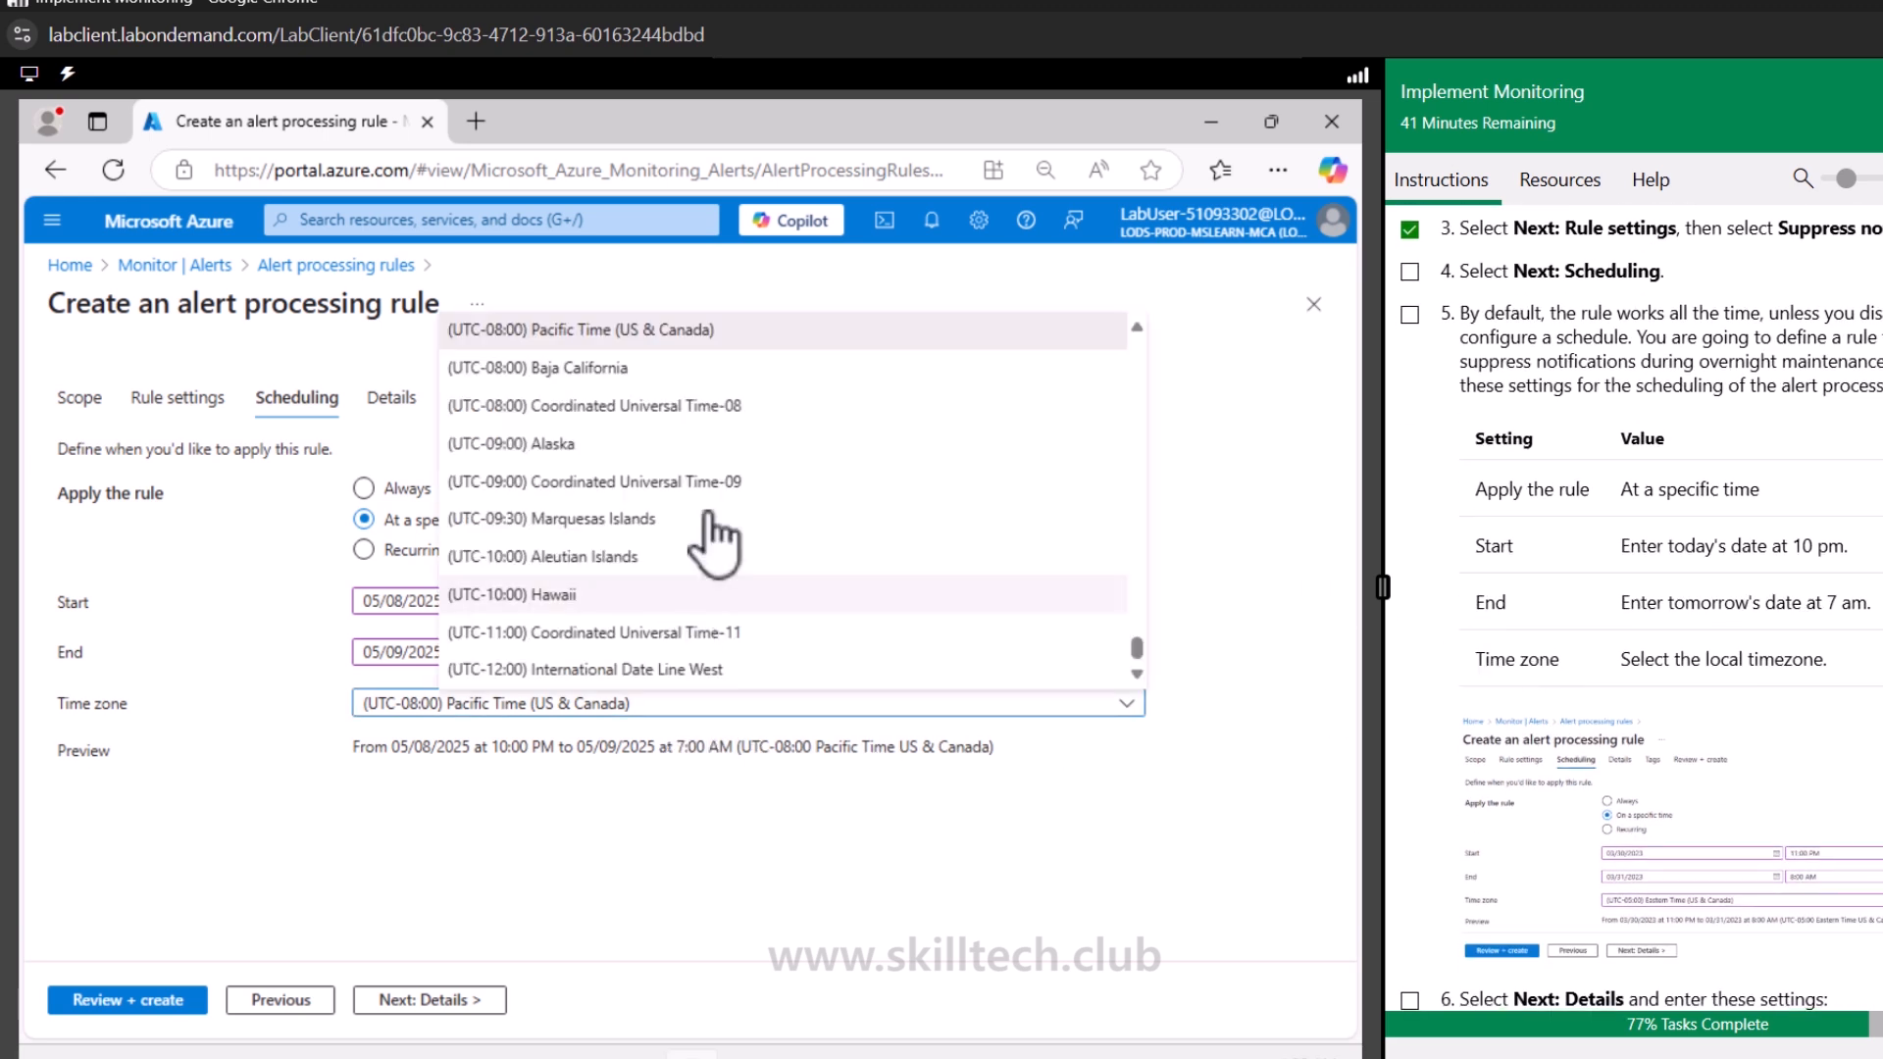
{"action": "scroll", "coordinate": [716, 536], "scroll_direction": "up", "scroll_amount": 5}
{"action": "scroll", "coordinate": [716, 539], "scroll_direction": "up", "scroll_amount": 10}
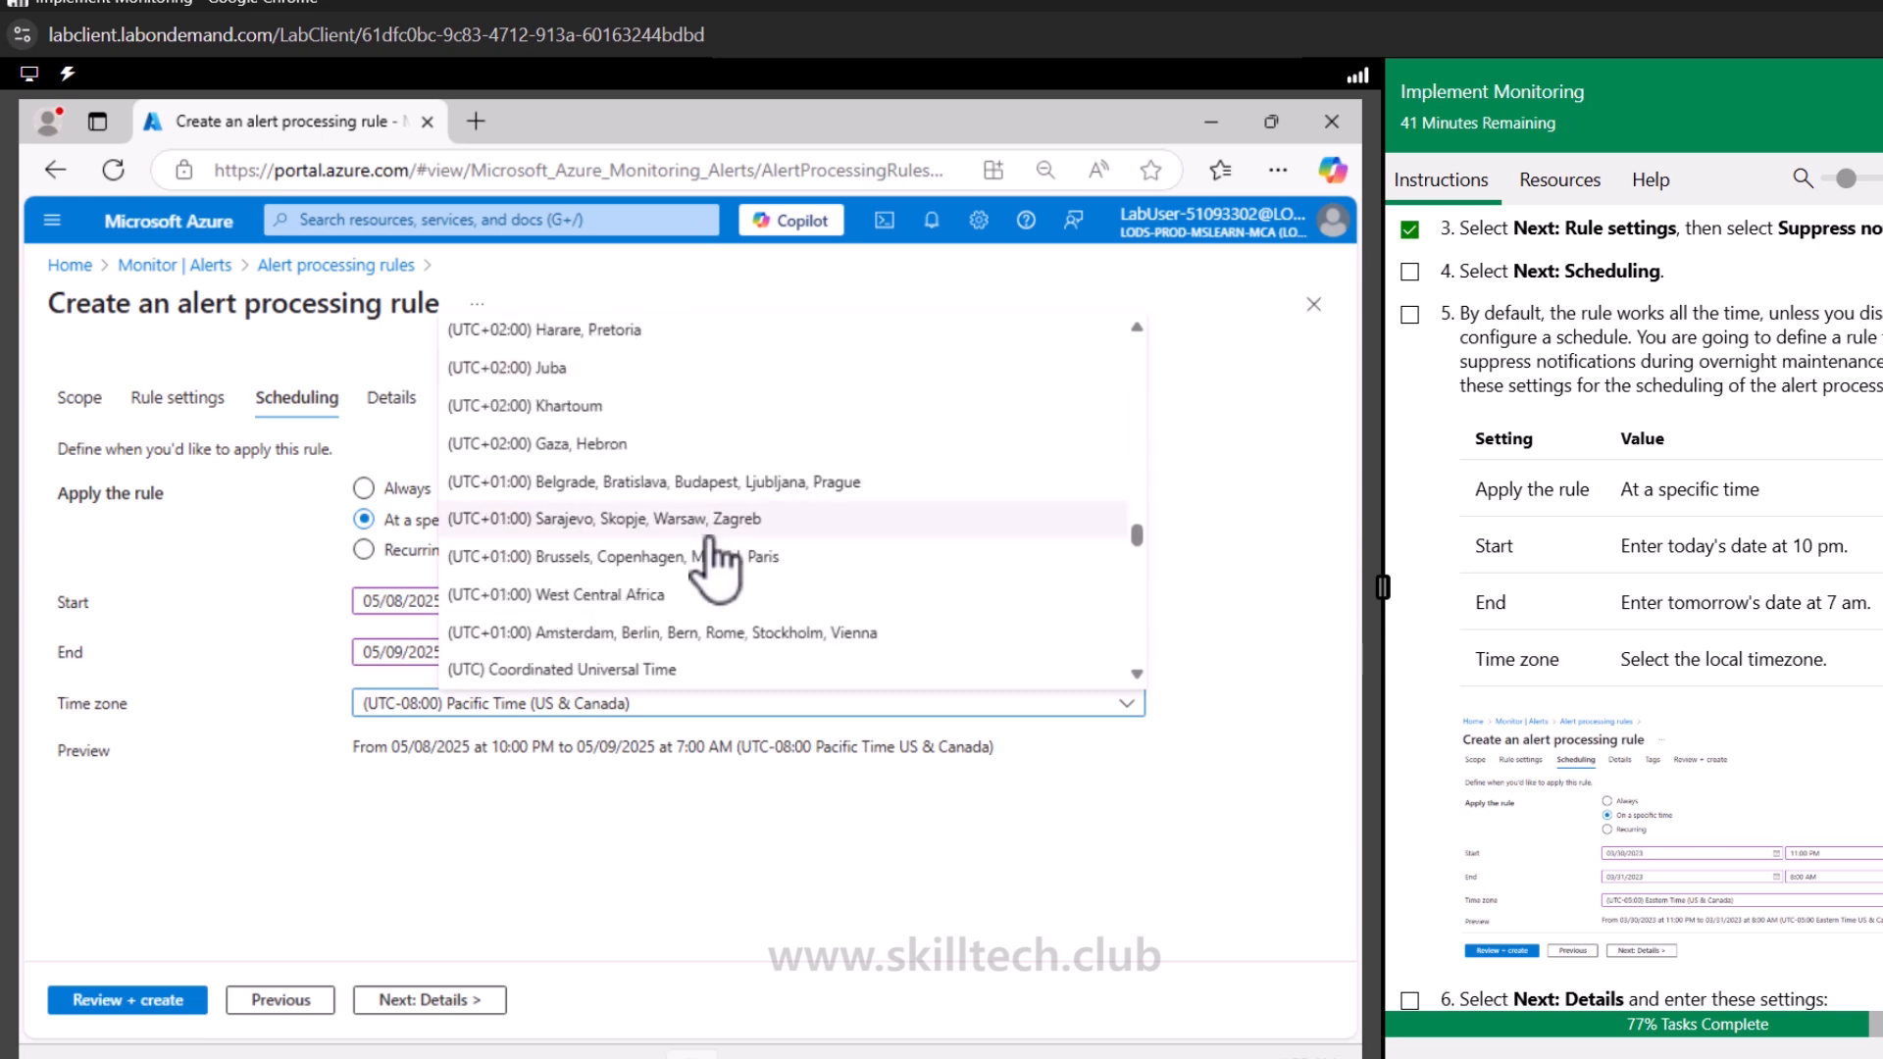
{"action": "scroll", "coordinate": [714, 537], "scroll_direction": "down", "scroll_amount": 2}
{"action": "scroll", "coordinate": [713, 550], "scroll_direction": "up", "scroll_amount": 6}
{"action": "scroll", "coordinate": [708, 537], "scroll_direction": "up", "scroll_amount": 6}
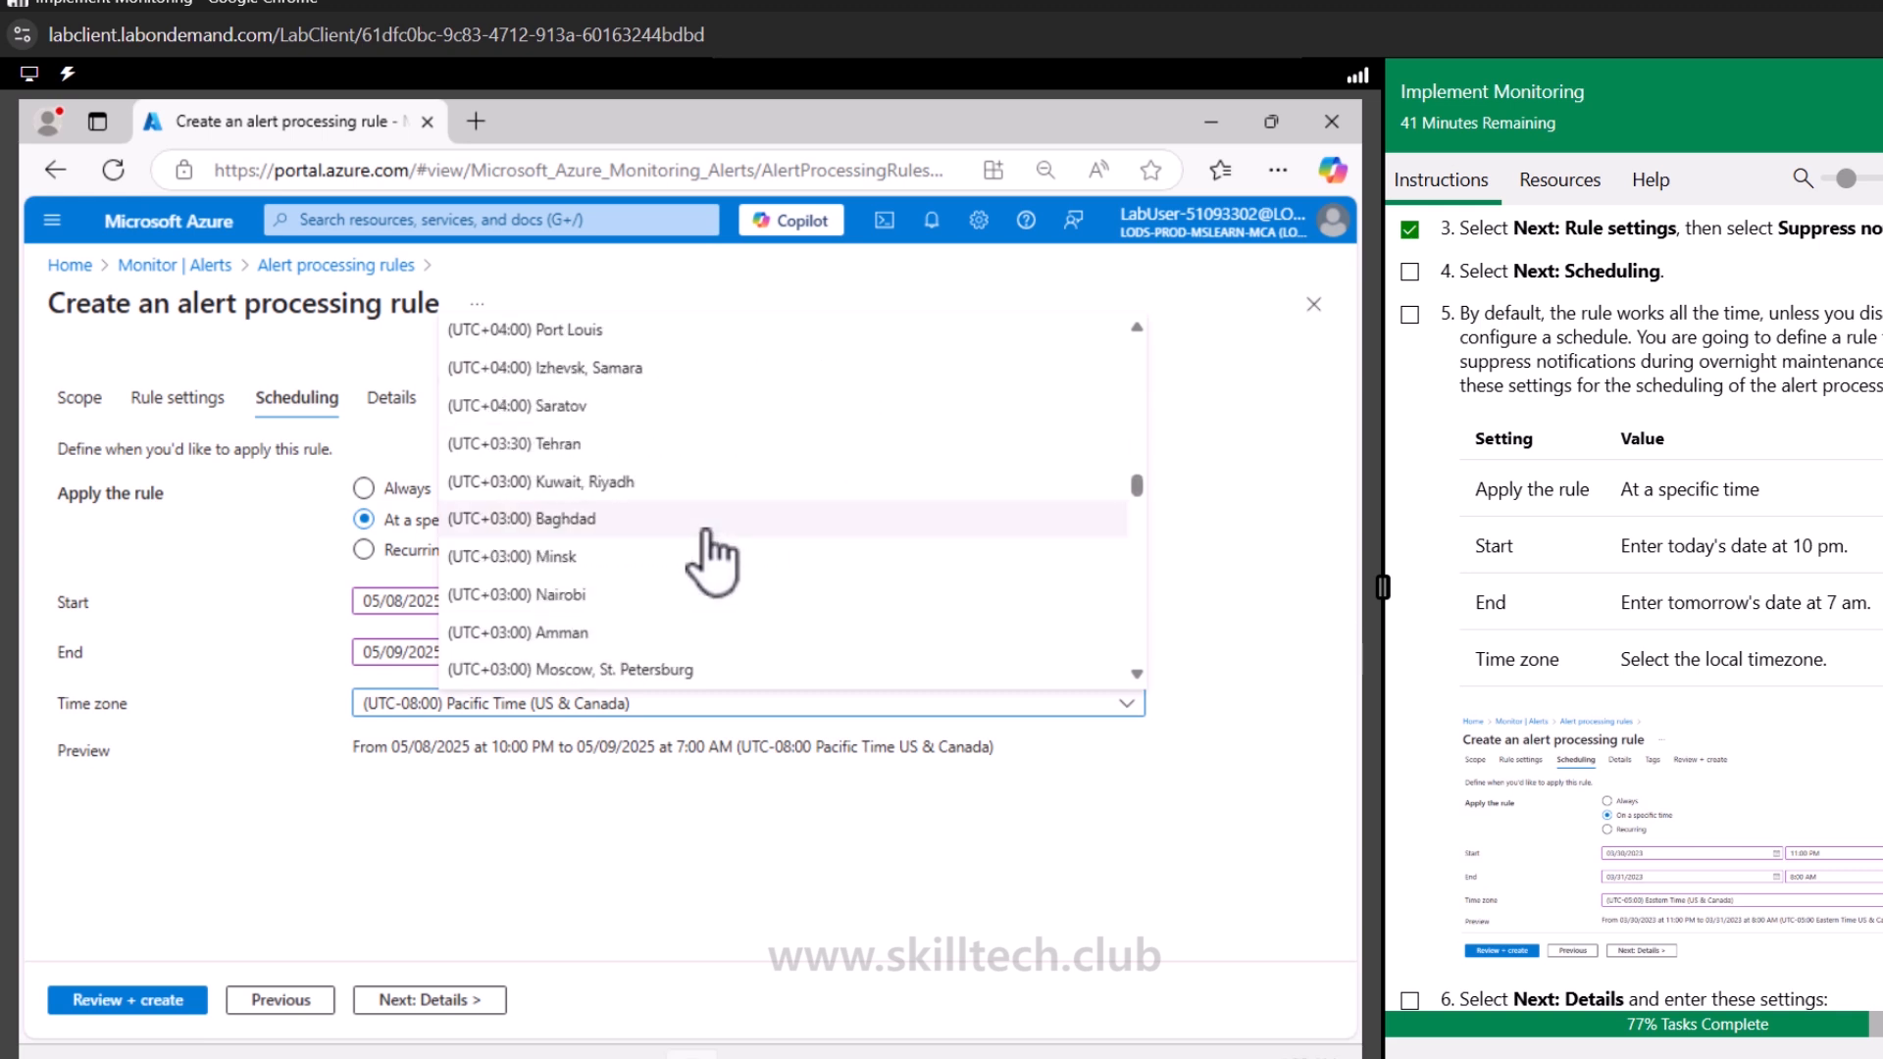
{"action": "left_click", "coordinate": [719, 367]}
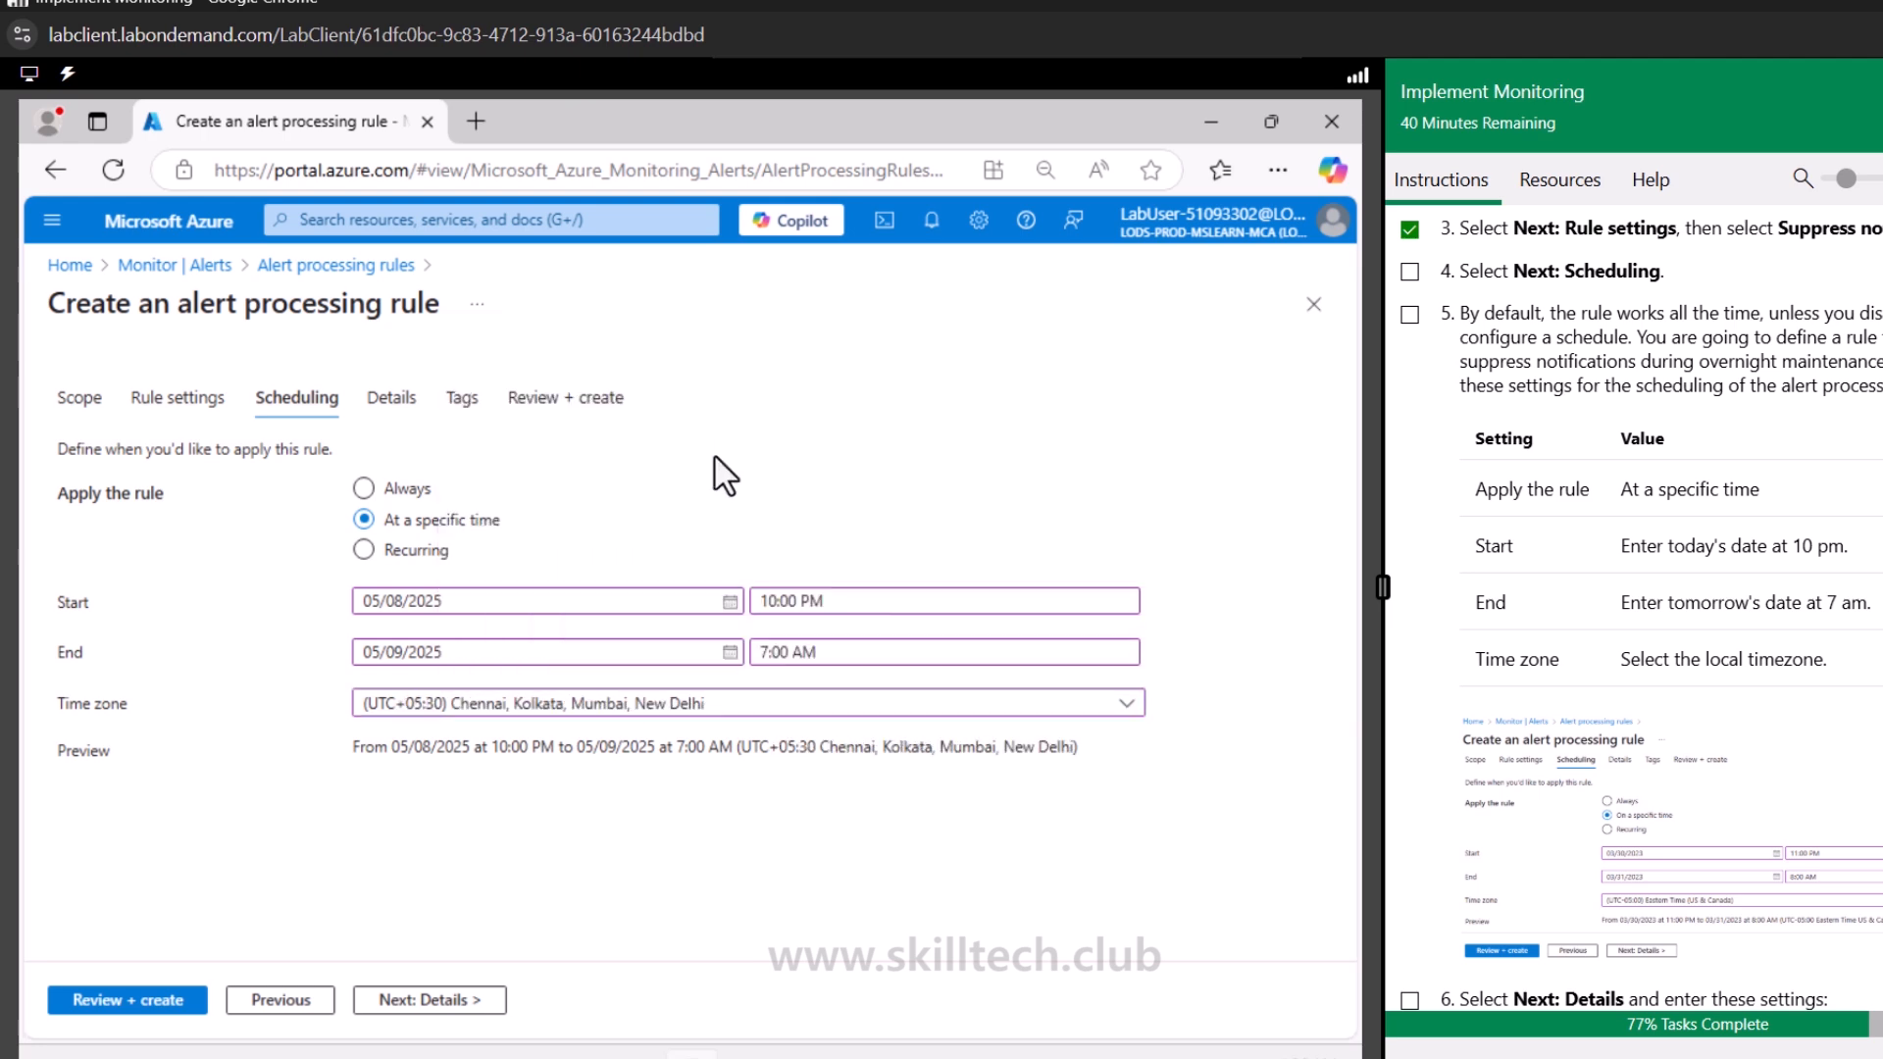
Move to the Details page and choose resource group az104-rg11 for the rule
{"action": "left_click", "coordinate": [423, 1000]}
{"action": "scroll", "coordinate": [1770, 677], "scroll_direction": "down", "scroll_amount": 5}
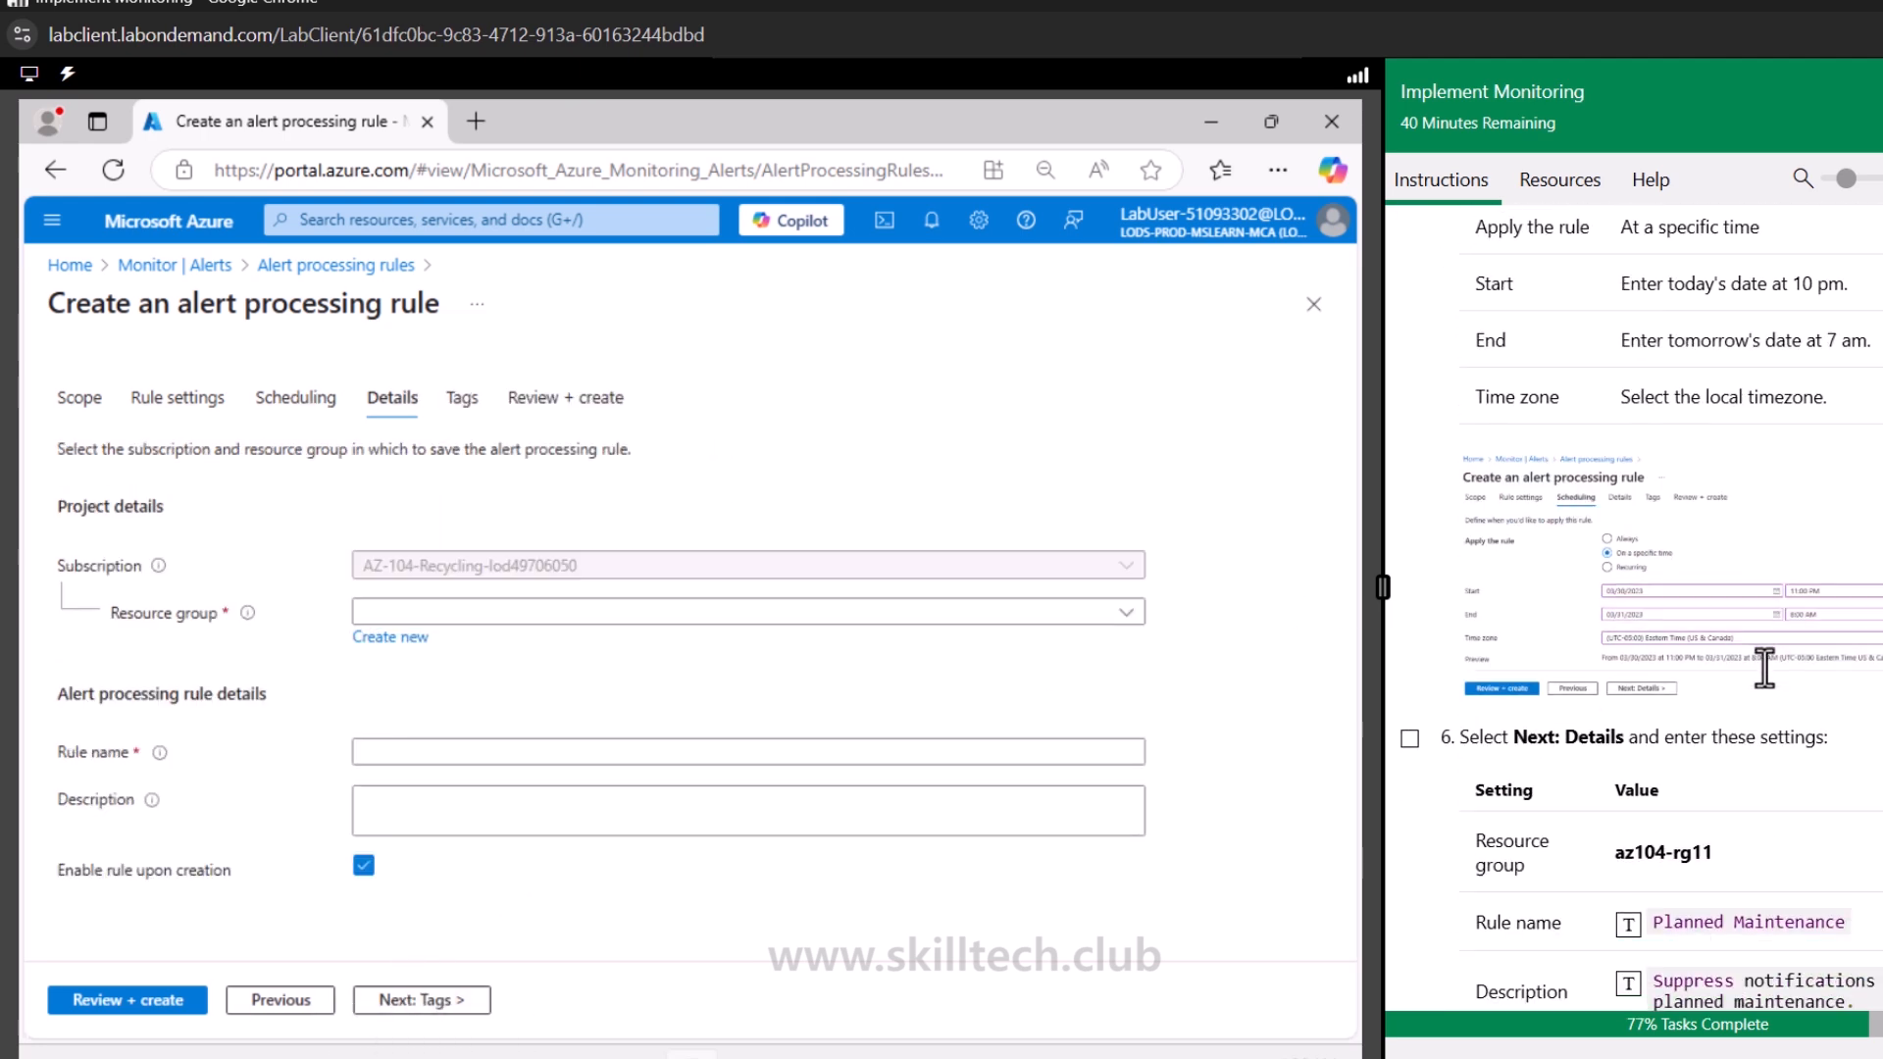
{"action": "scroll", "coordinate": [1770, 677], "scroll_direction": "down", "scroll_amount": 2}
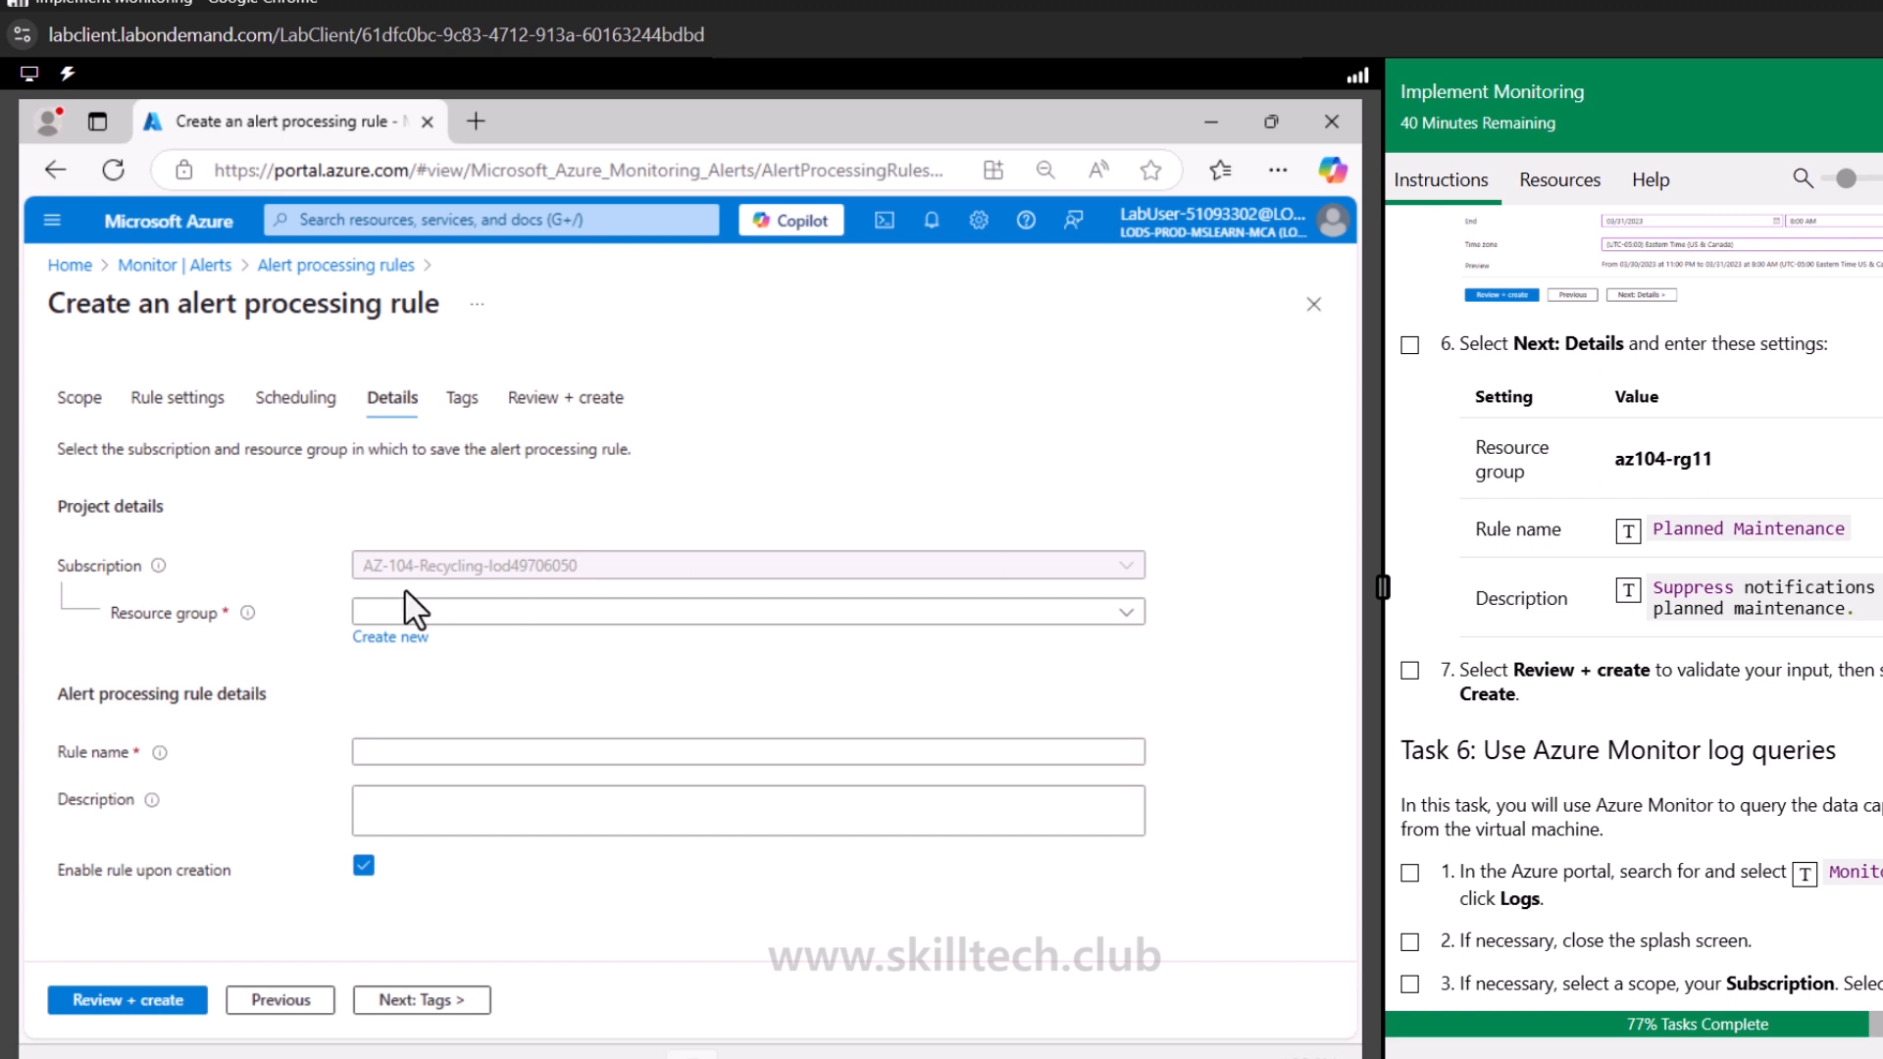
{"action": "left_click", "coordinate": [475, 614]}
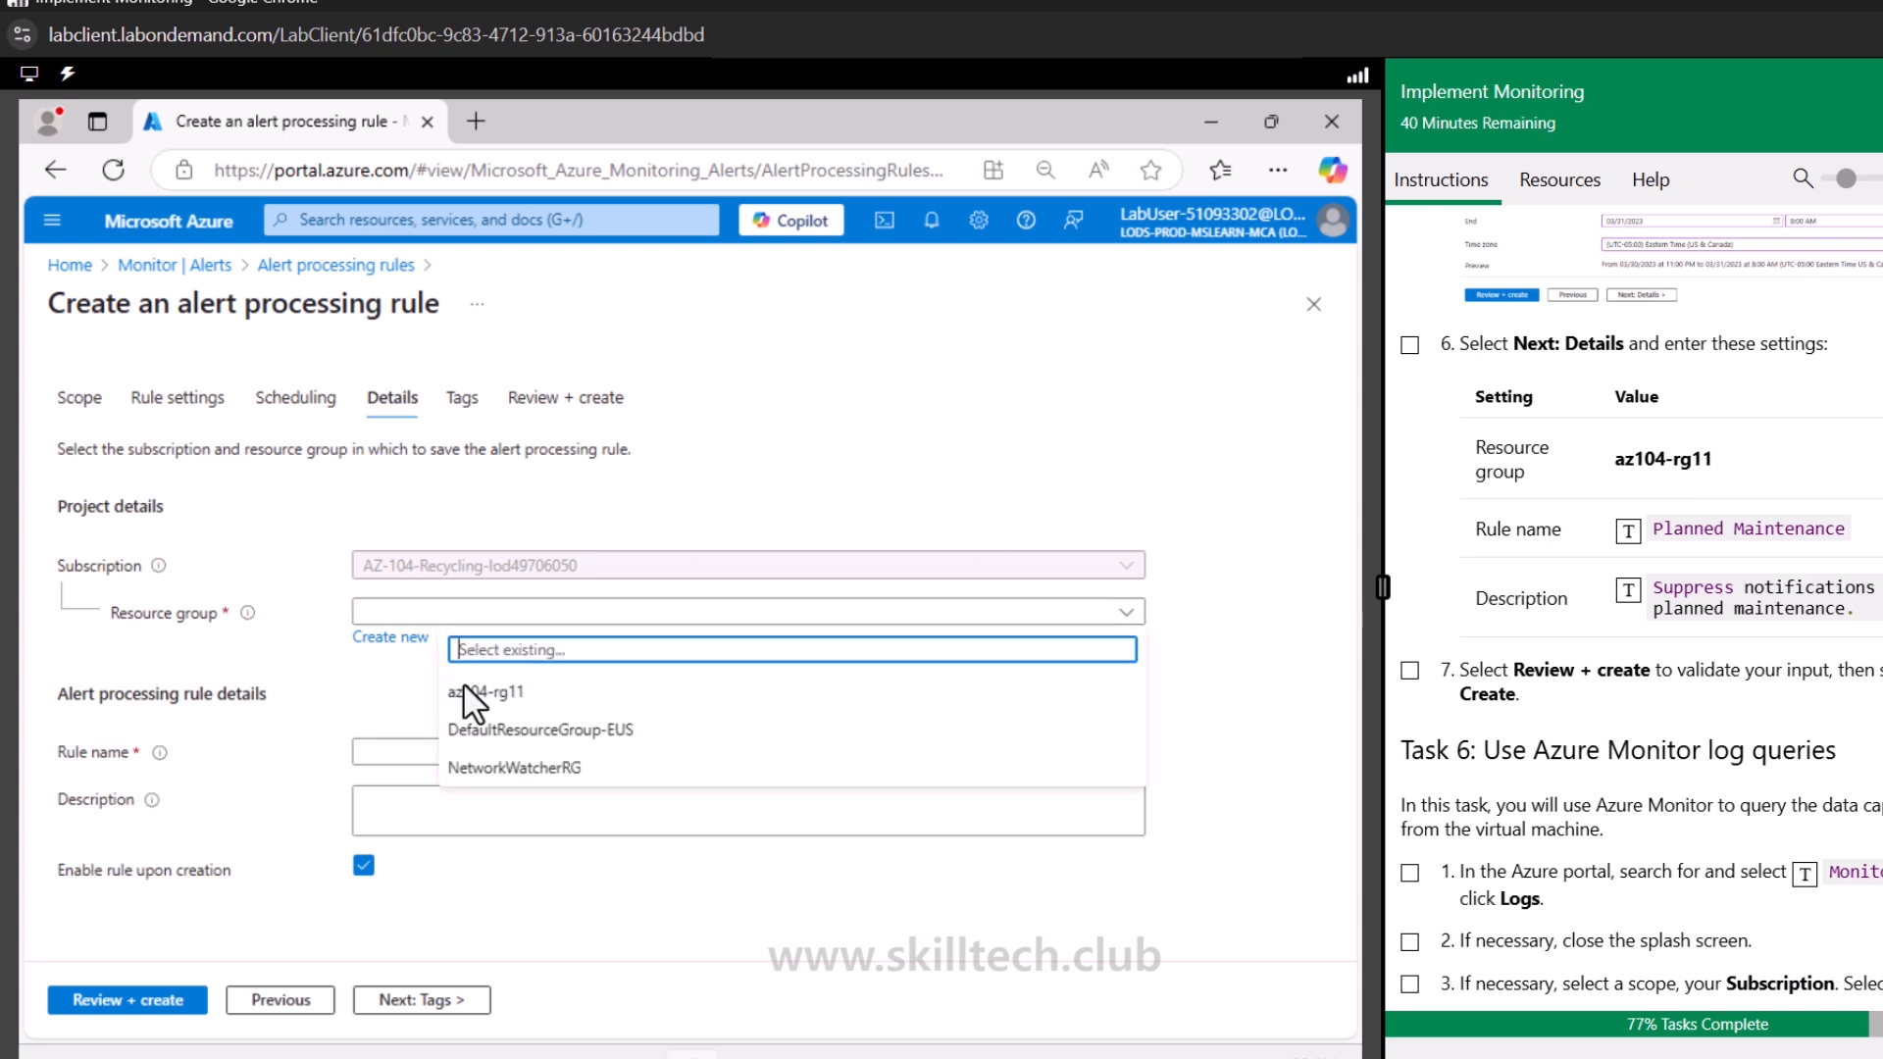
{"action": "left_click", "coordinate": [478, 691]}
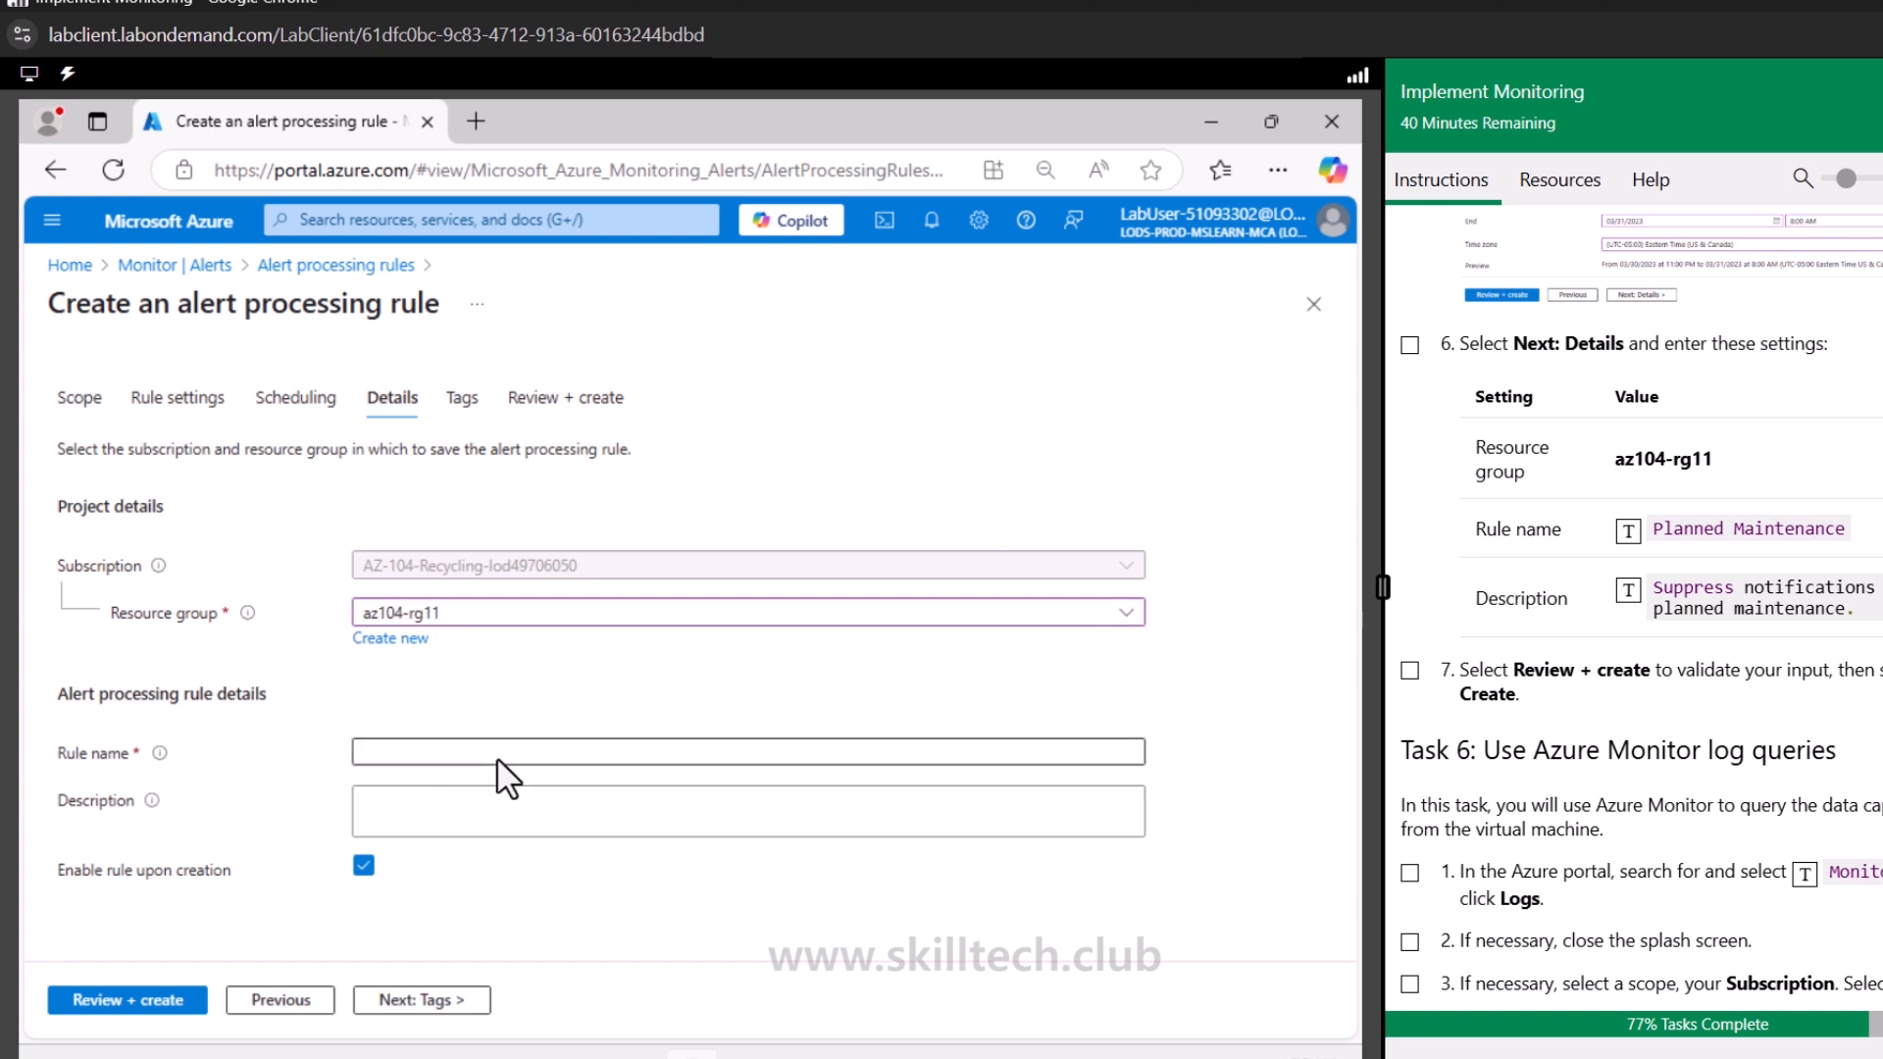
Name the rule Planned Maintenance with description "Suppress notifications during planned maintenance."
{"action": "left_click", "coordinate": [500, 755]}
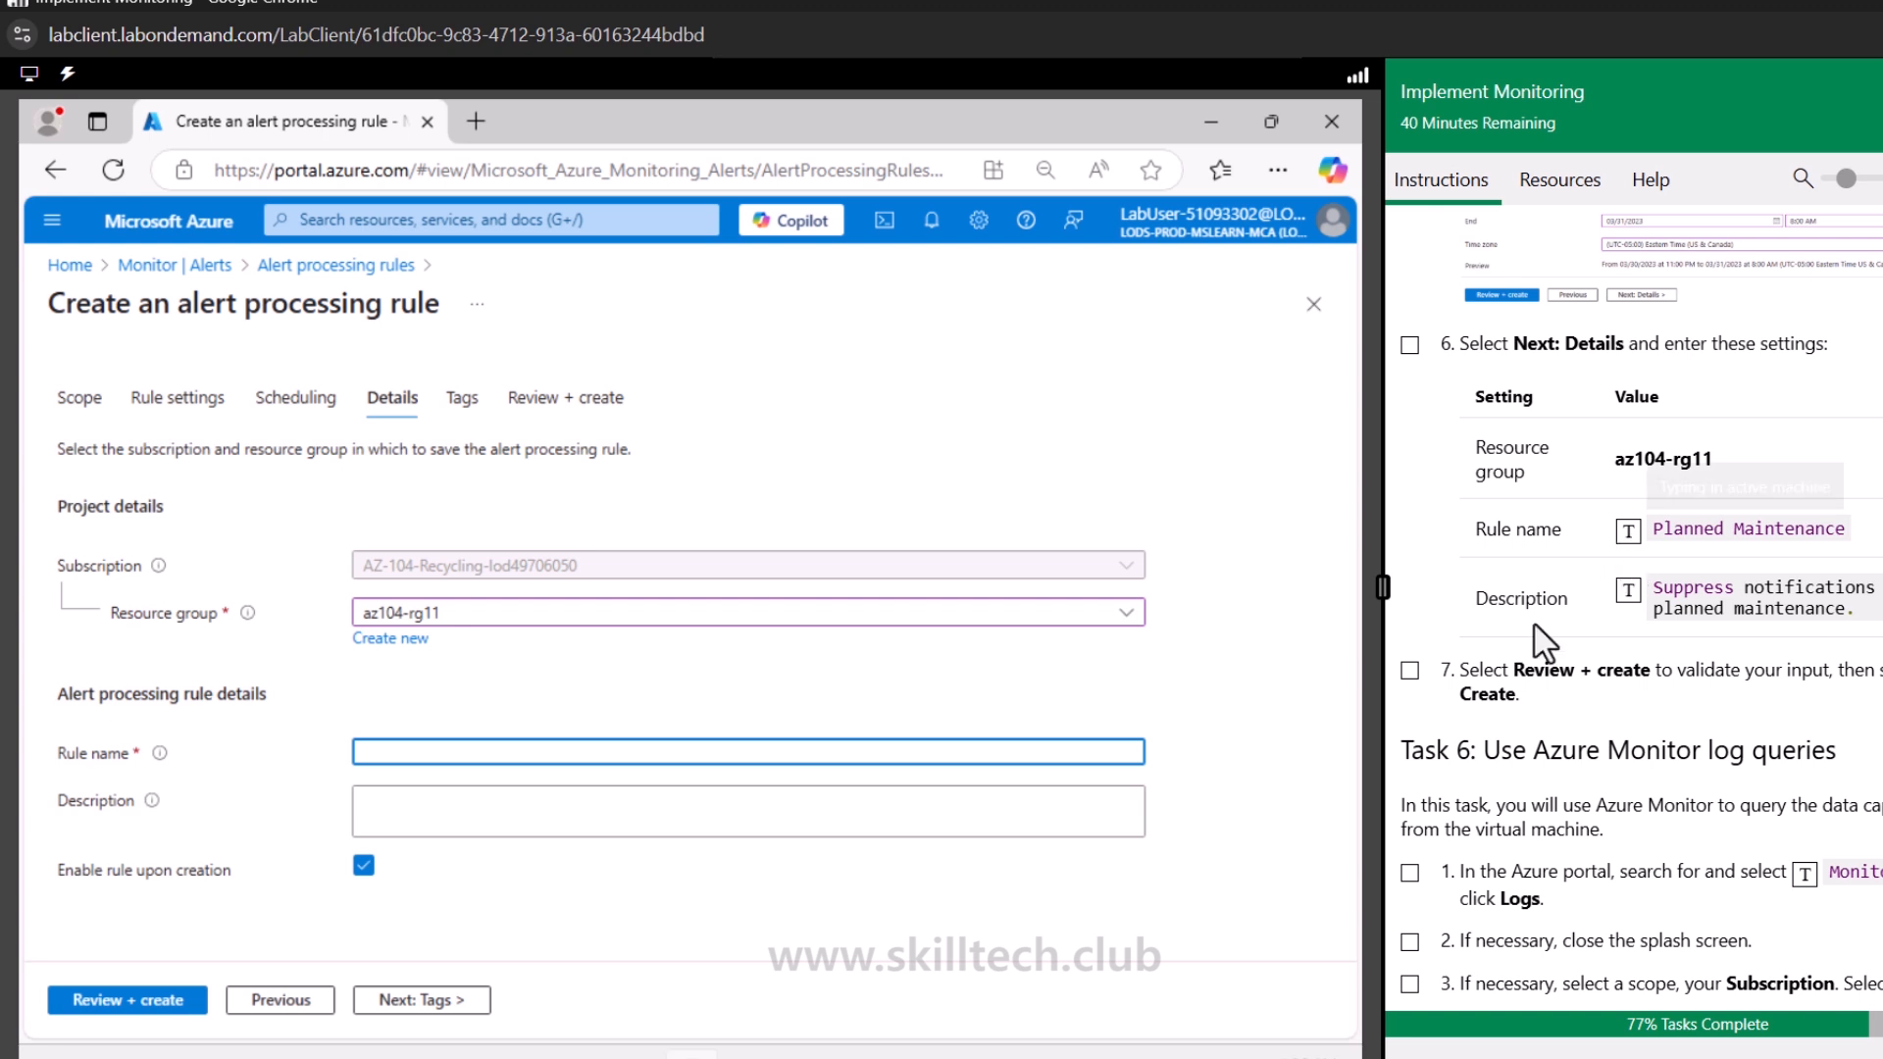
{"action": "left_click", "coordinate": [419, 807]}
{"action": "left_click", "coordinate": [1626, 592]}
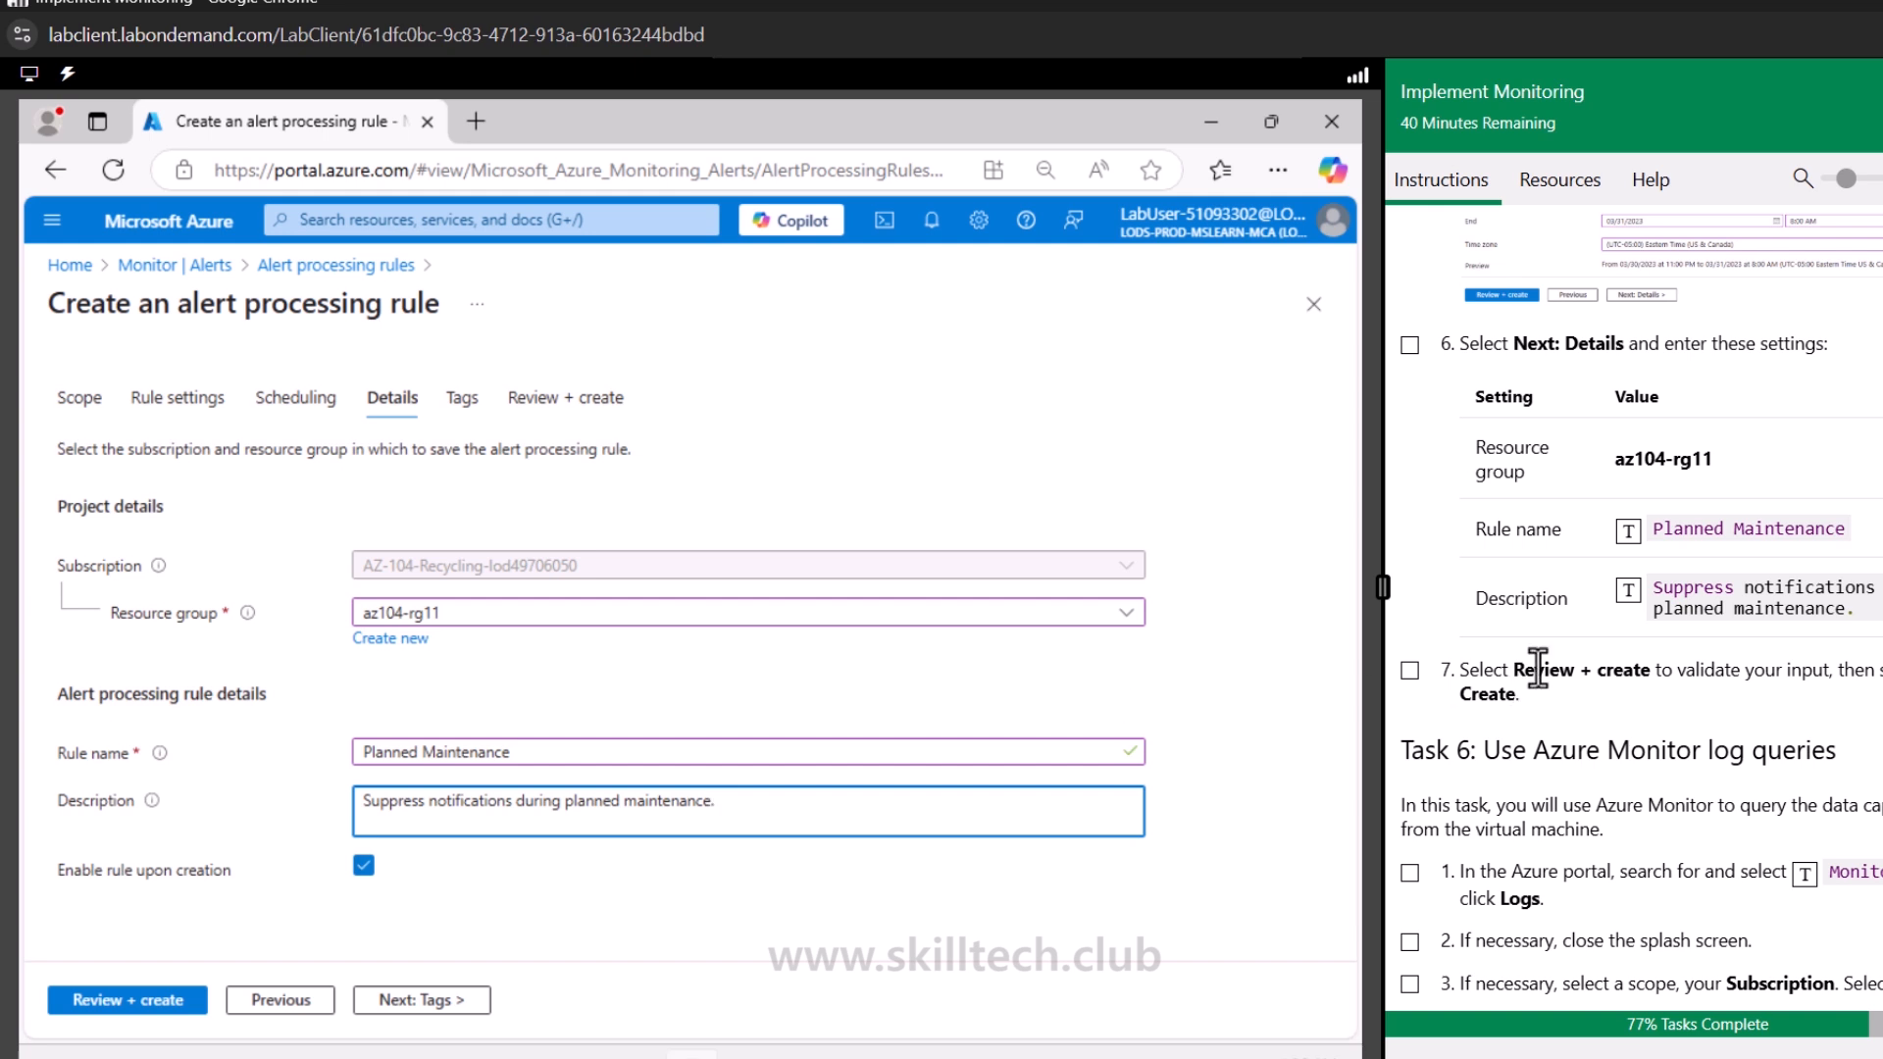
Review and create the alert processing rule, then check off the corresponding lab steps
{"action": "left_click", "coordinate": [135, 1002]}
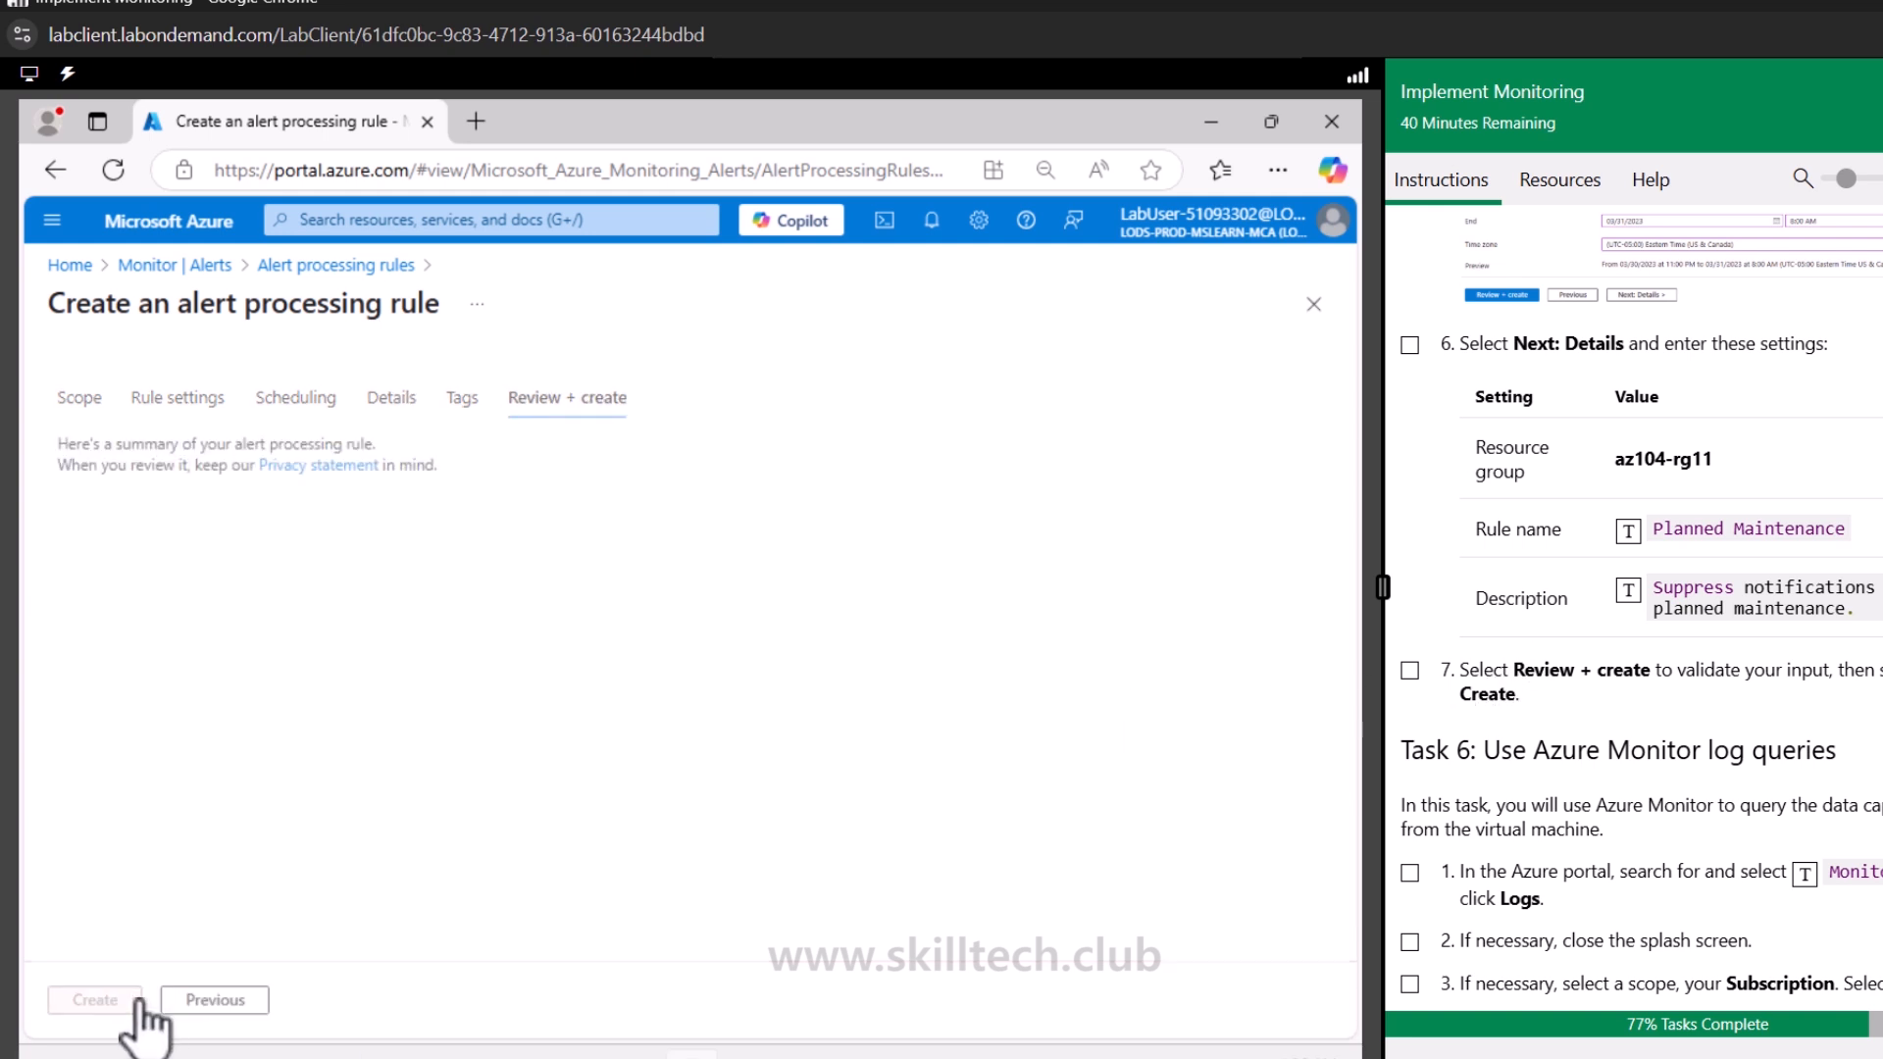
{"action": "left_click", "coordinate": [137, 1003]}
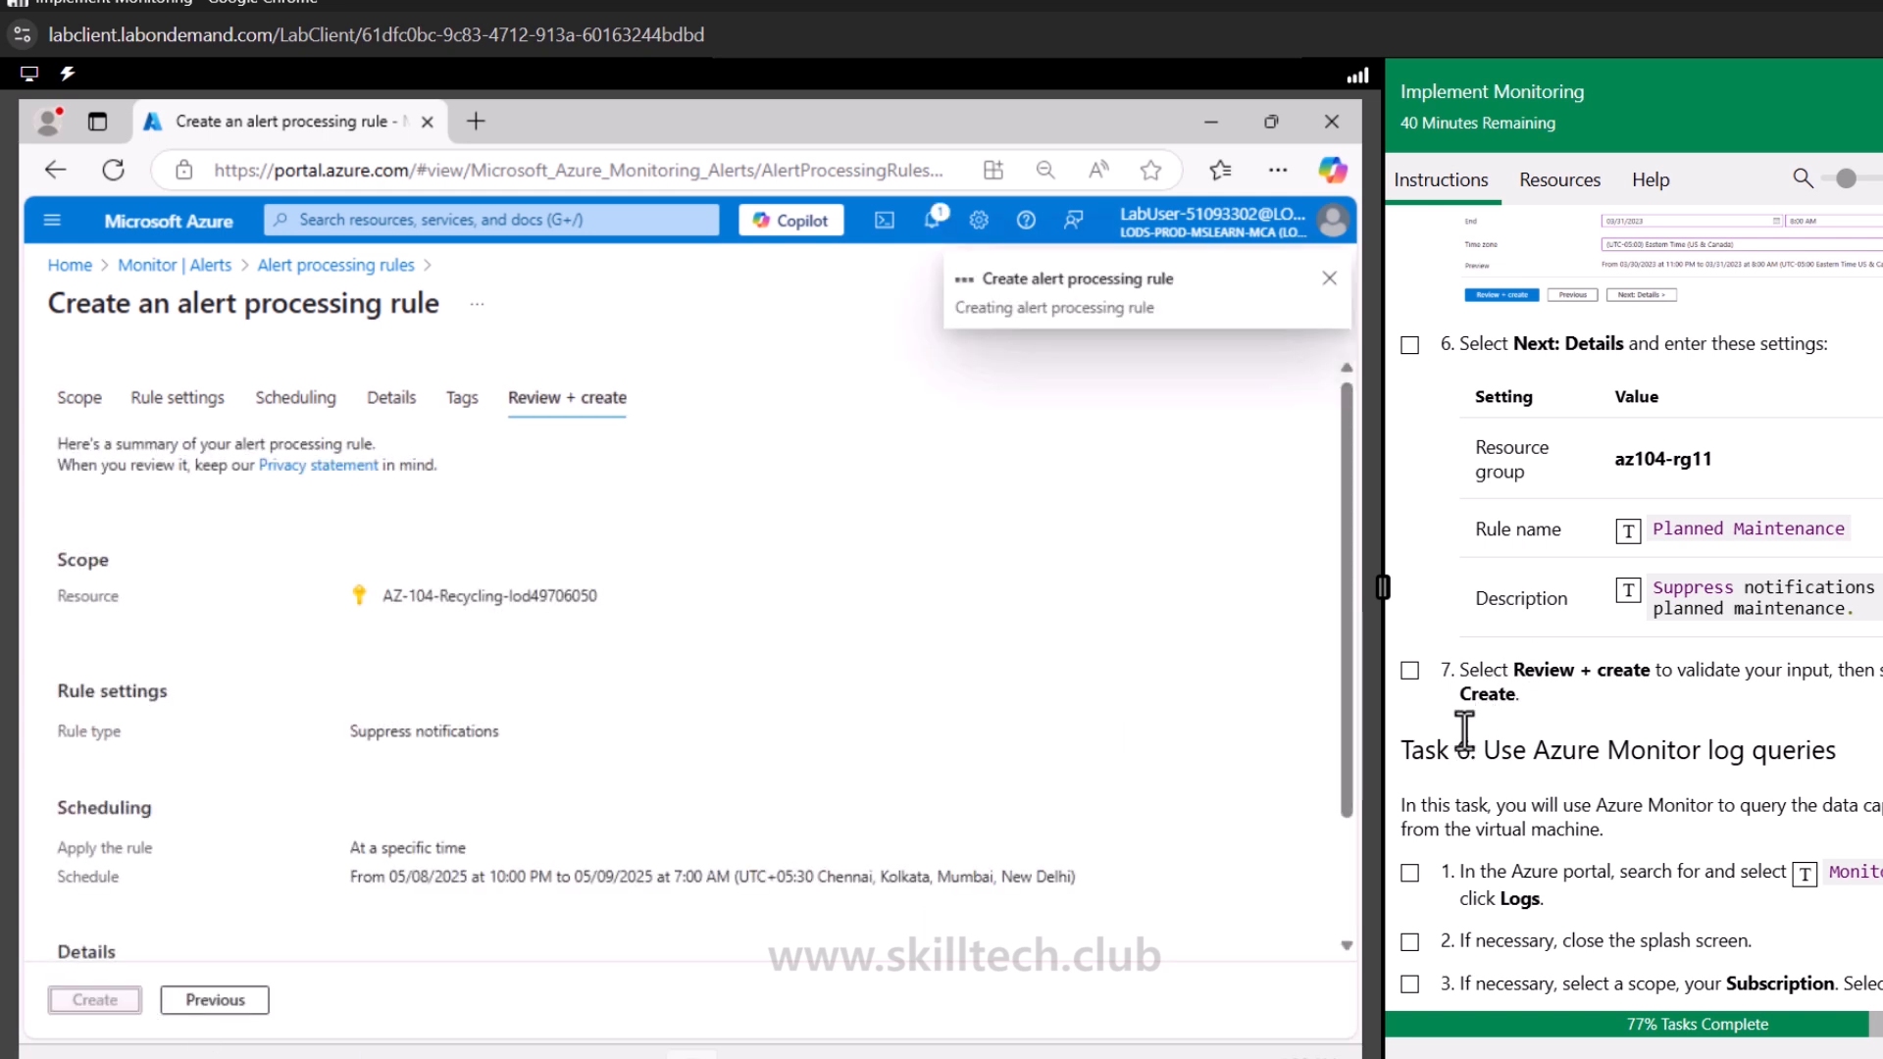
{"action": "left_click", "coordinate": [1409, 671]}
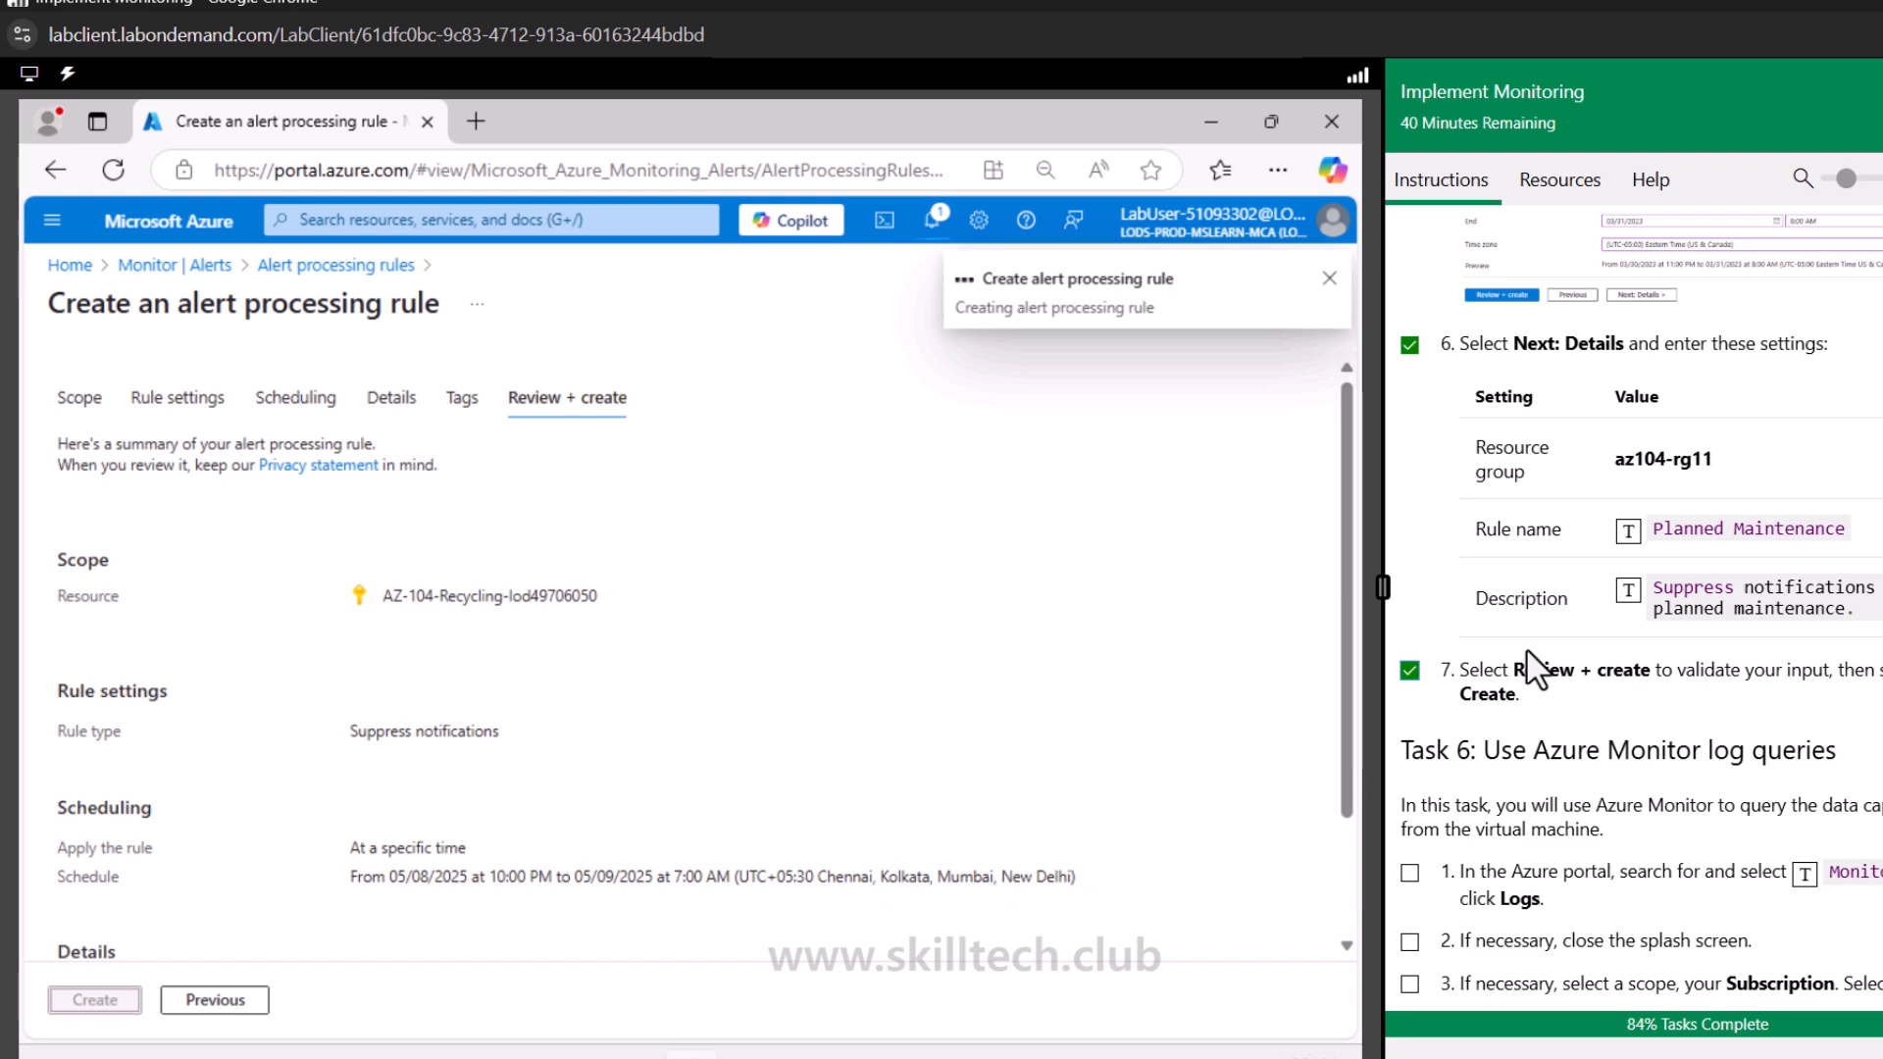
Refresh the alert processing rules list and review the Task 6 log query instructions
{"action": "scroll", "coordinate": [1537, 672], "scroll_direction": "up", "scroll_amount": 10}
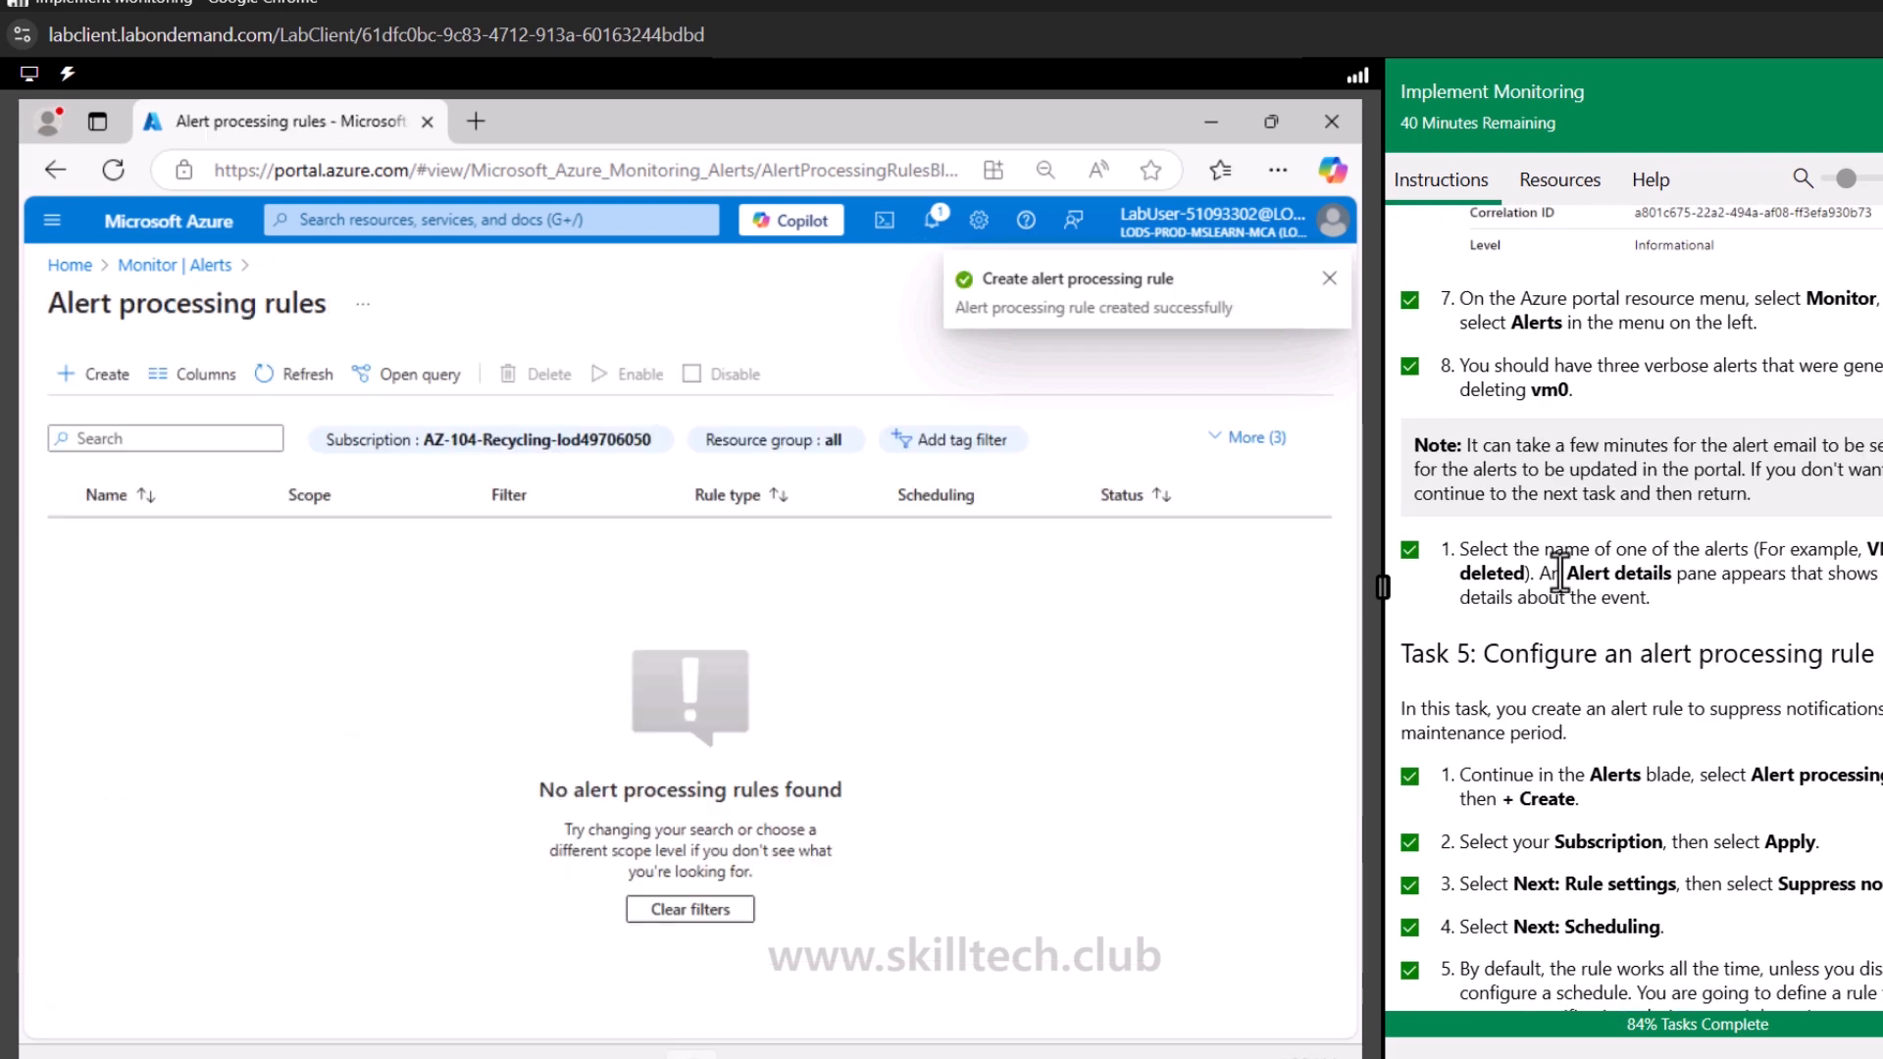
{"action": "left_click_drag", "start_coordinate": [1552, 643], "coordinate": [1820, 655]}
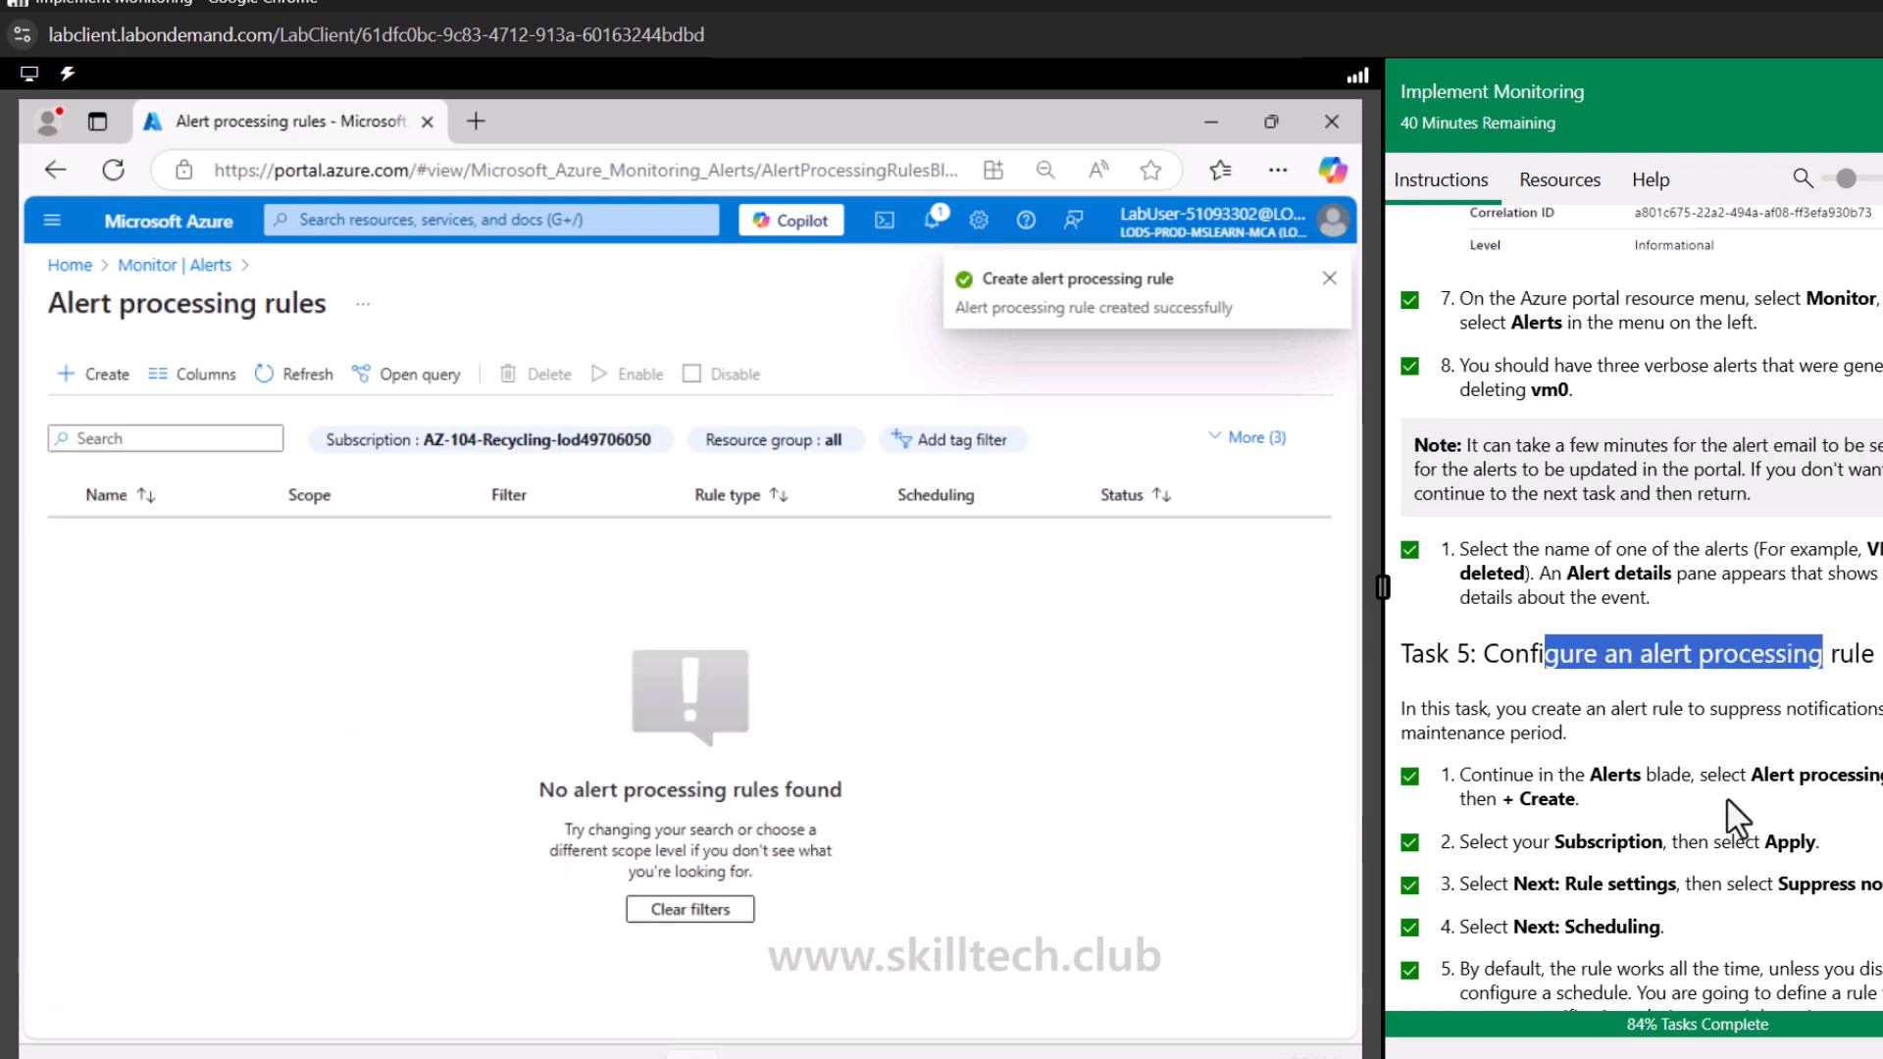
{"action": "scroll", "coordinate": [1727, 800], "scroll_direction": "down", "scroll_amount": 15}
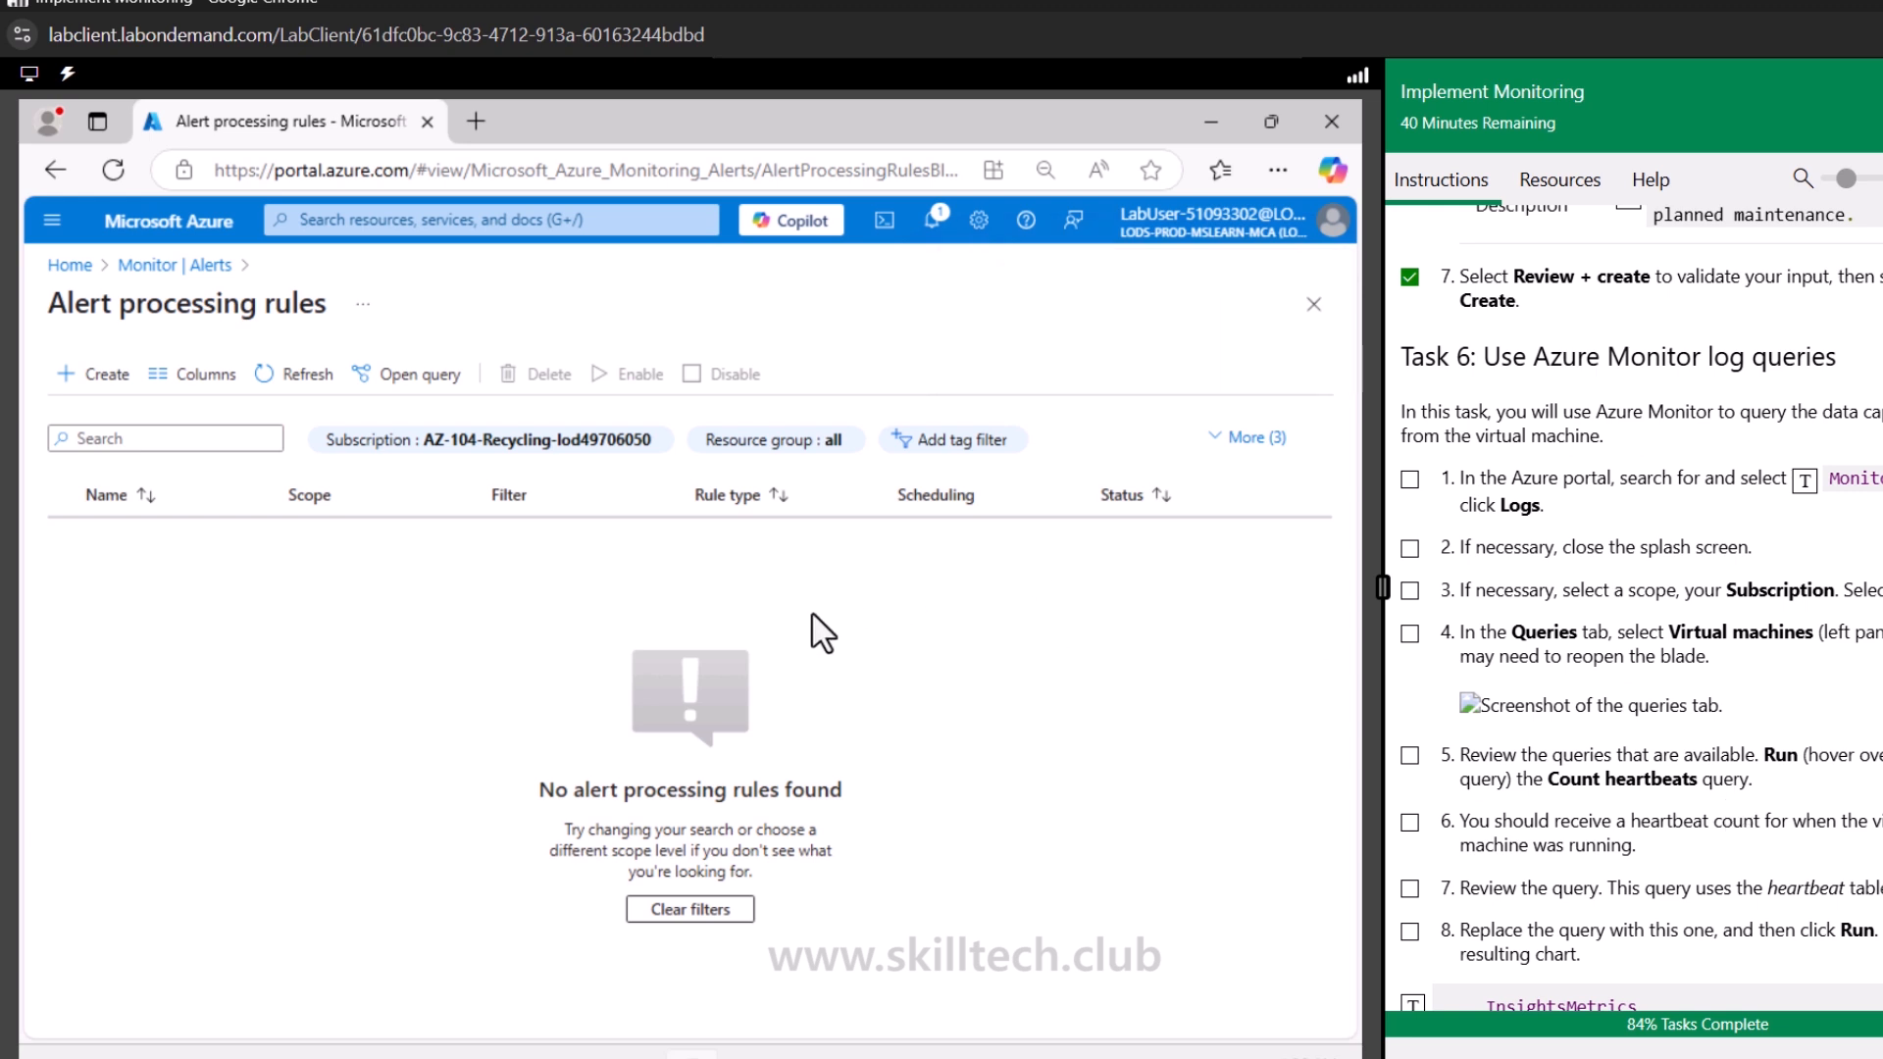
{"action": "left_click", "coordinate": [298, 380]}
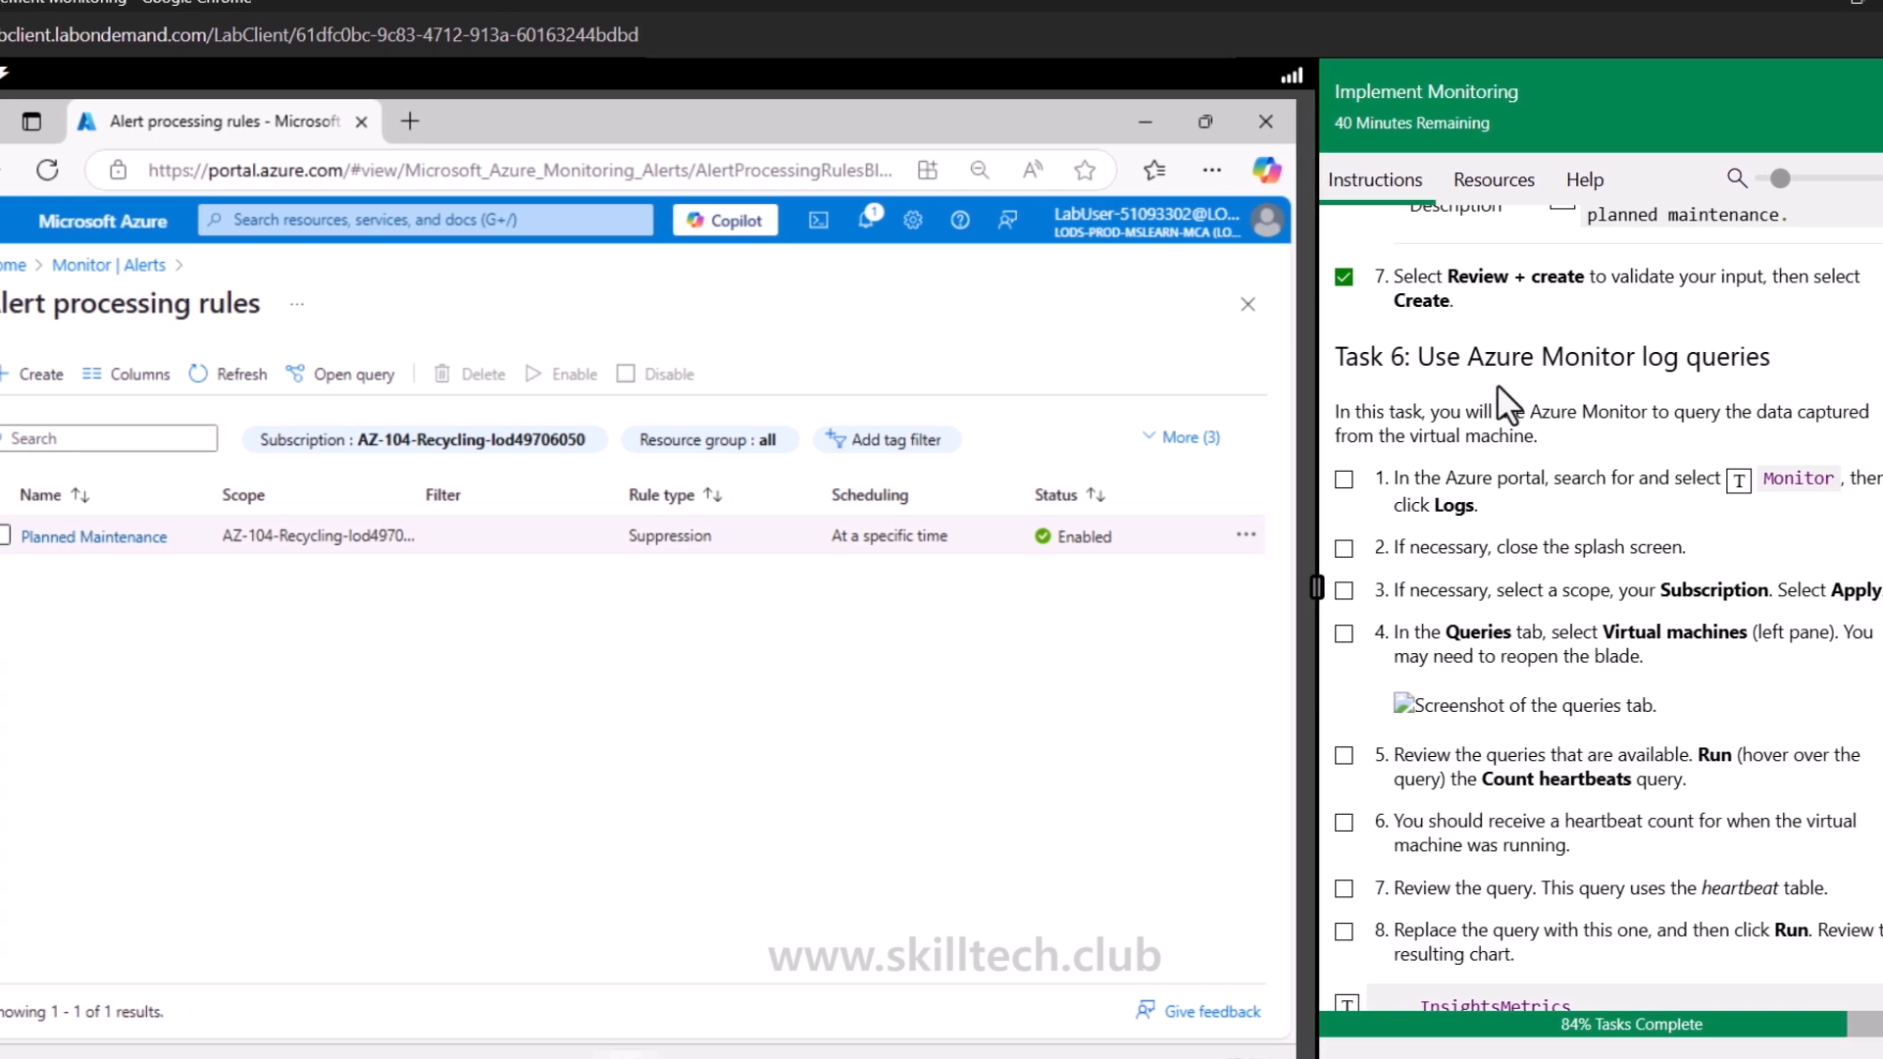
{"action": "left_click_drag", "start_coordinate": [1380, 358], "coordinate": [1689, 359]}
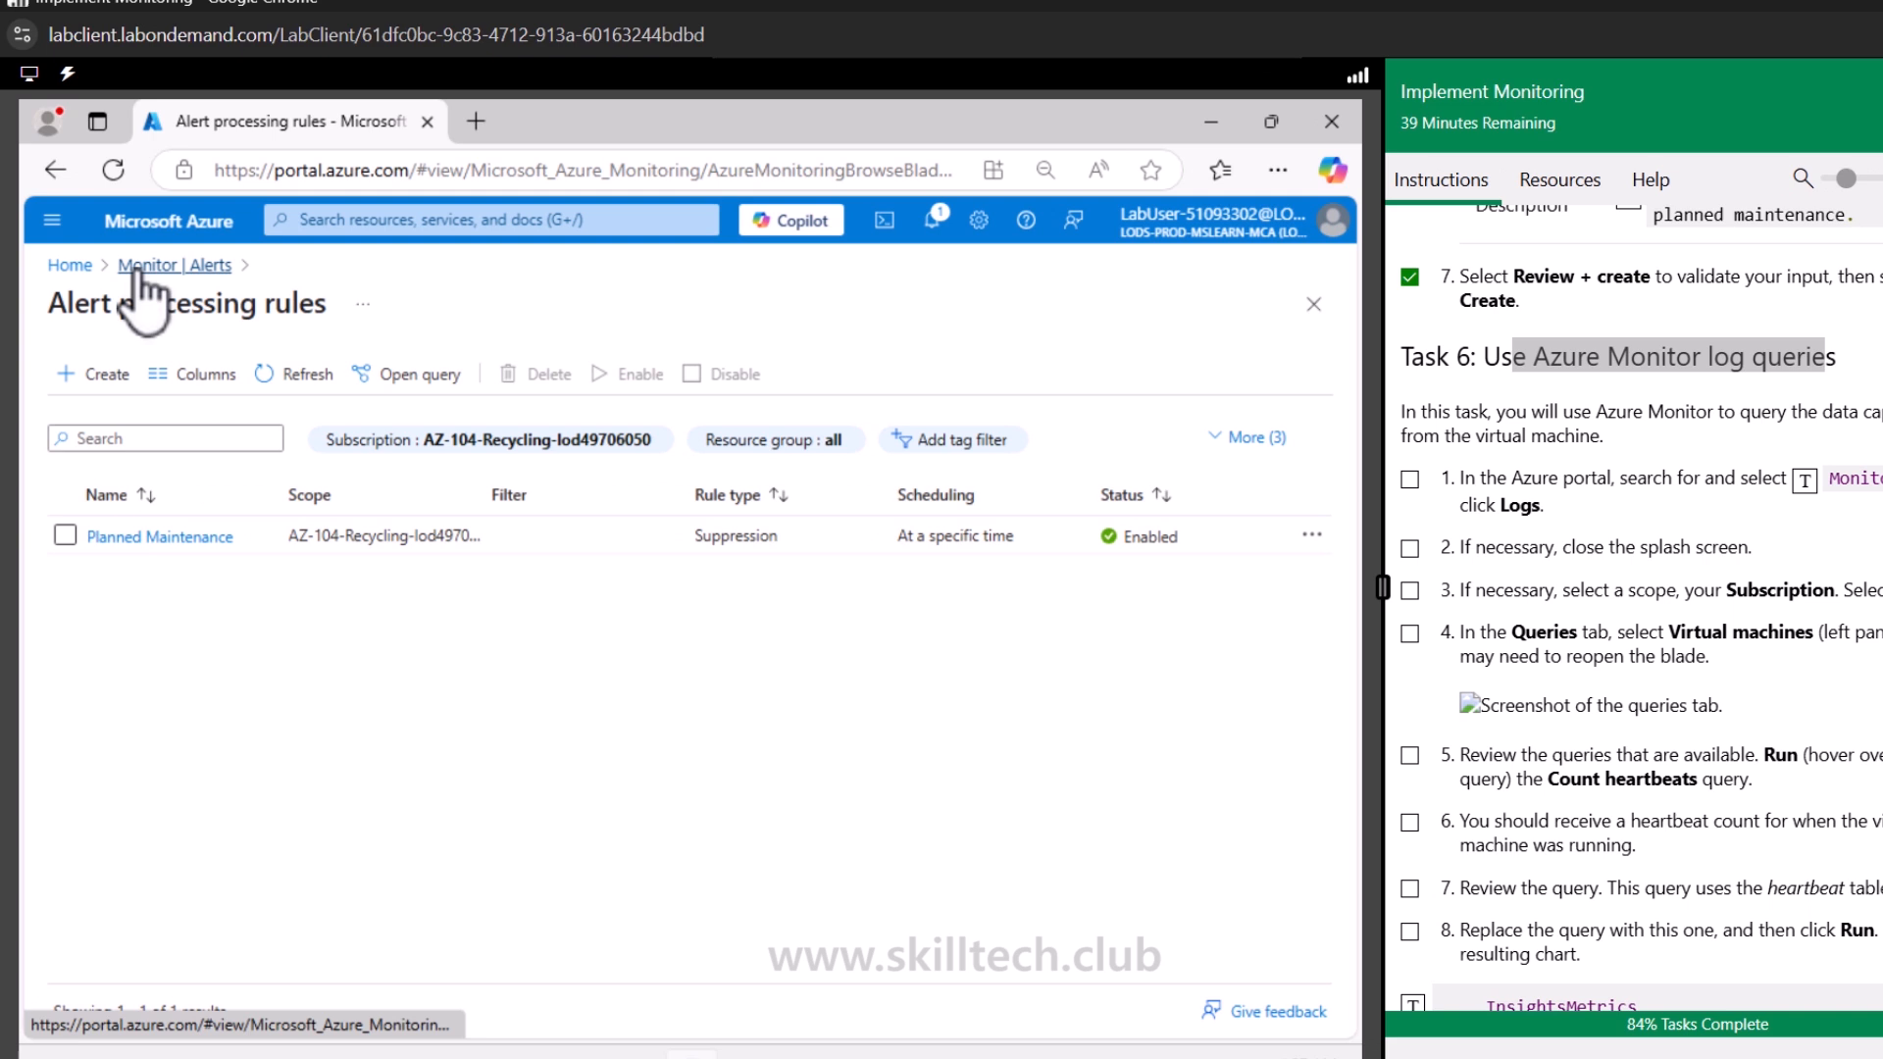
Open Logs in Azure Monitor, close the welcome splash, and apply the lab subscription as the query scope
{"action": "left_click", "coordinate": [147, 267]}
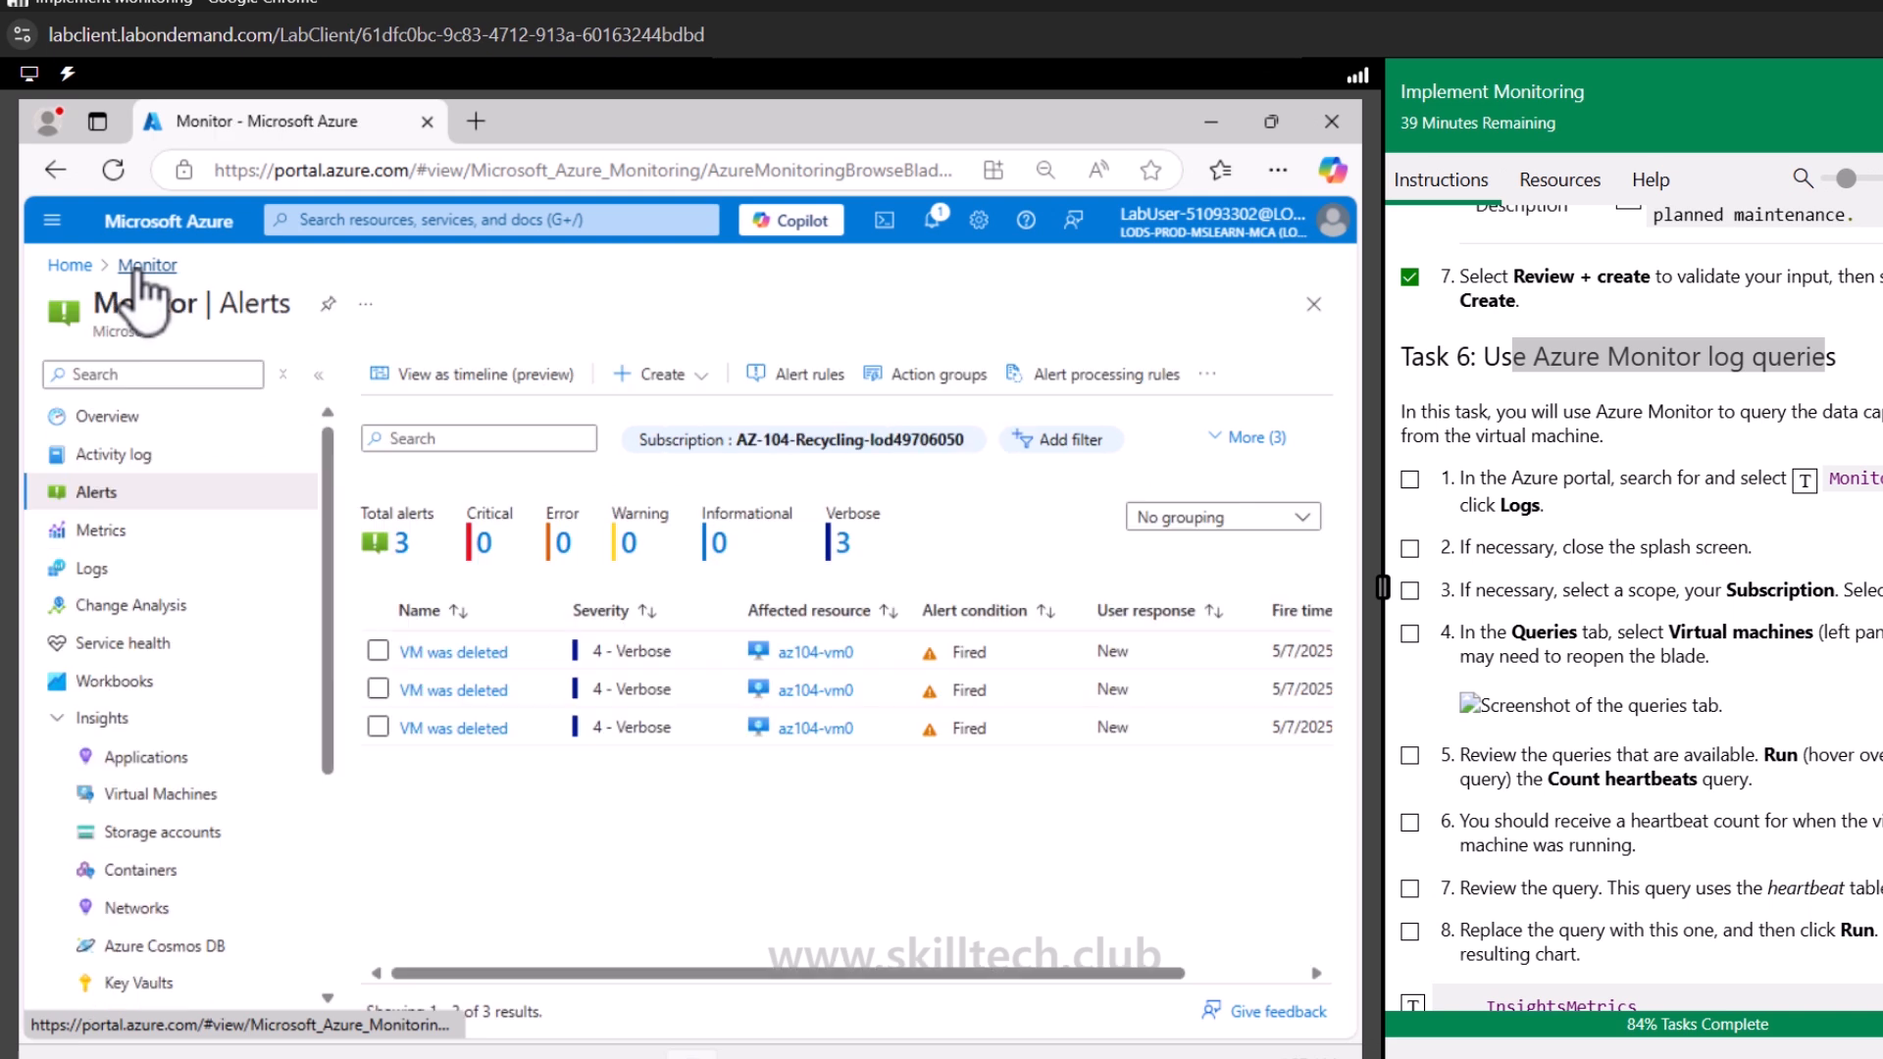
{"action": "left_click", "coordinate": [98, 577]}
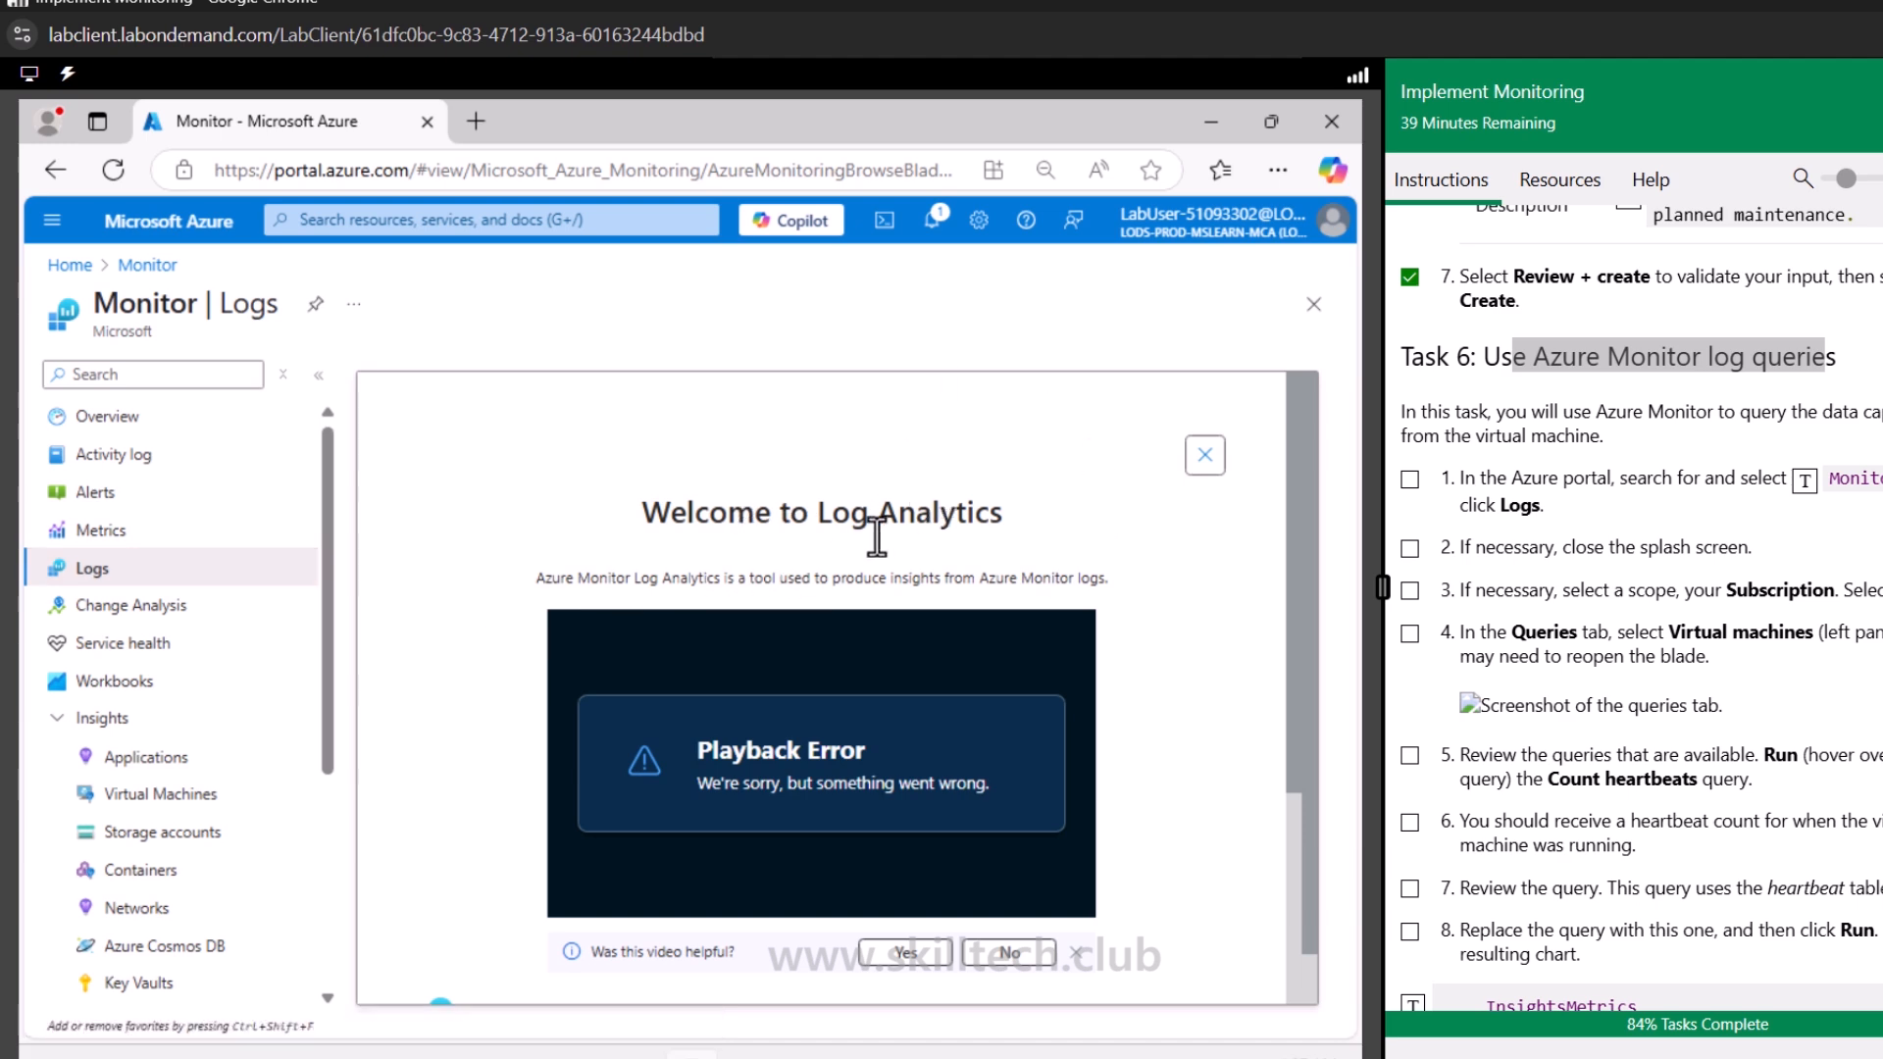
{"action": "left_click", "coordinate": [1212, 459]}
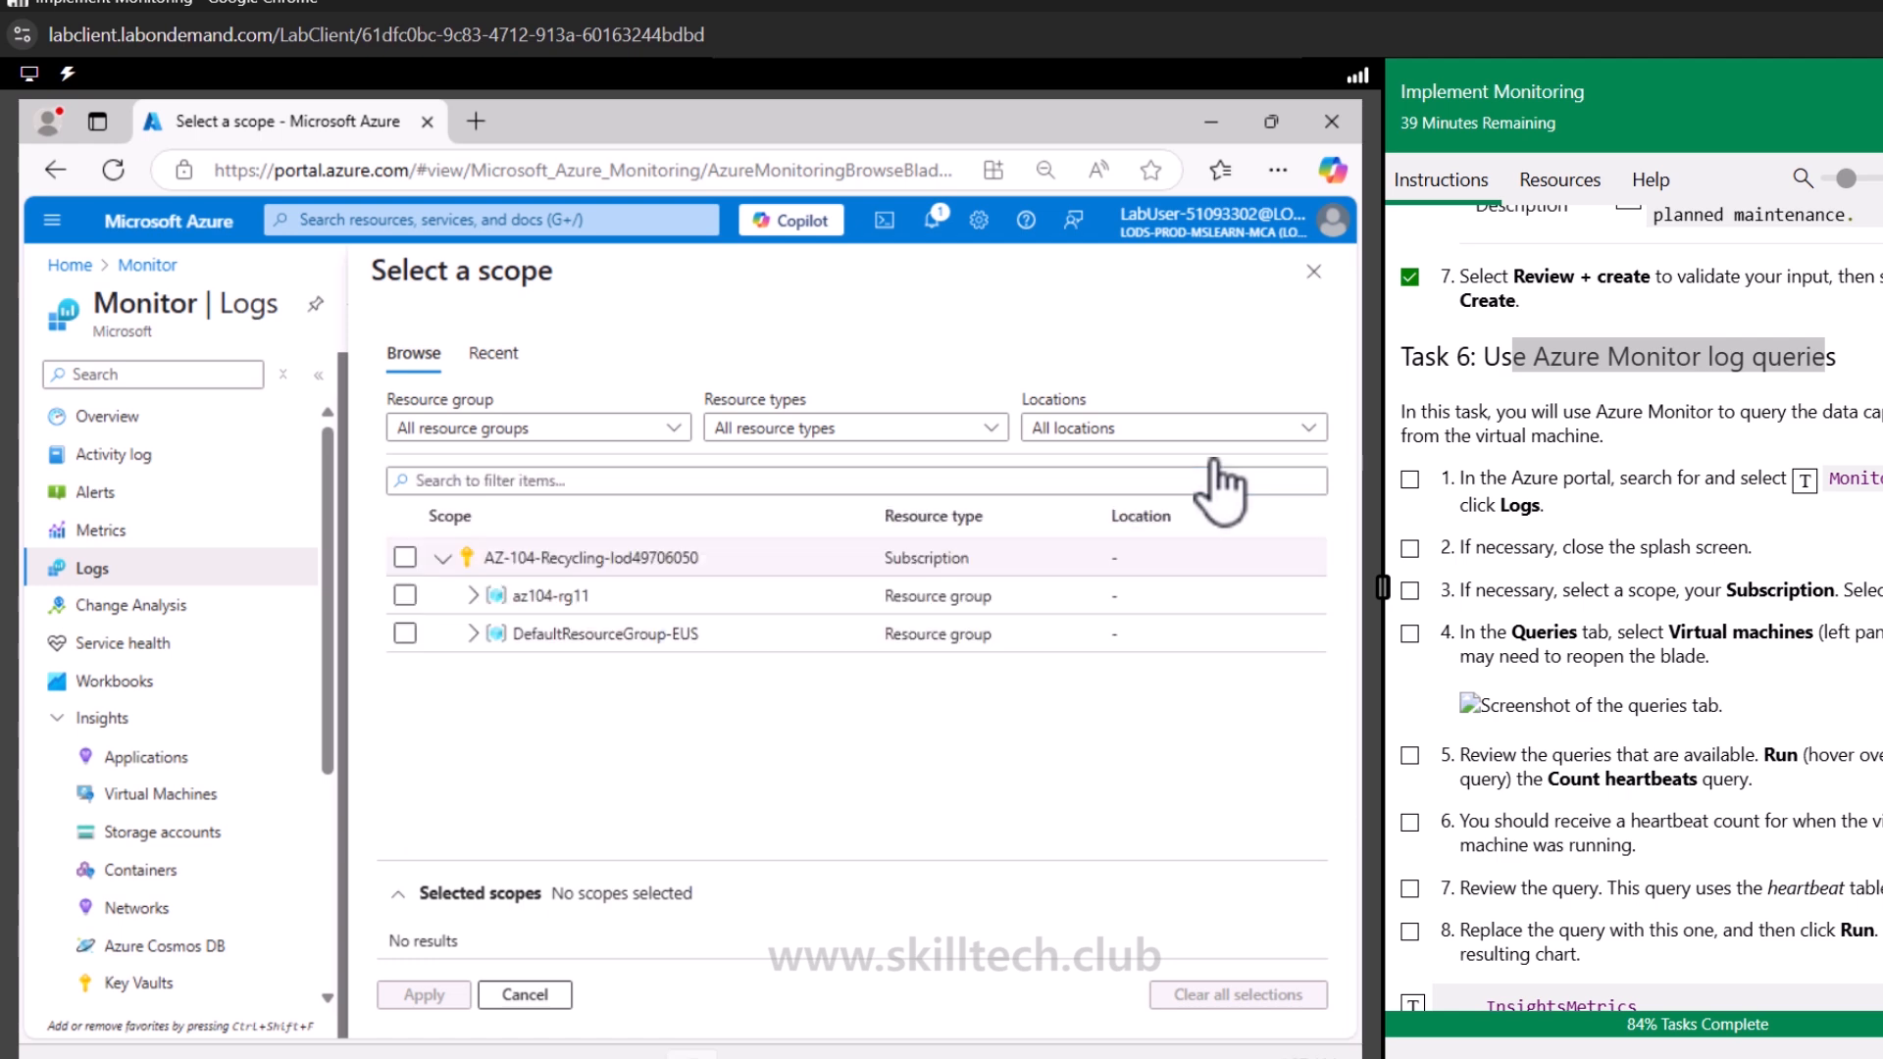
{"action": "left_click", "coordinate": [409, 559]}
{"action": "left_click", "coordinate": [423, 994]}
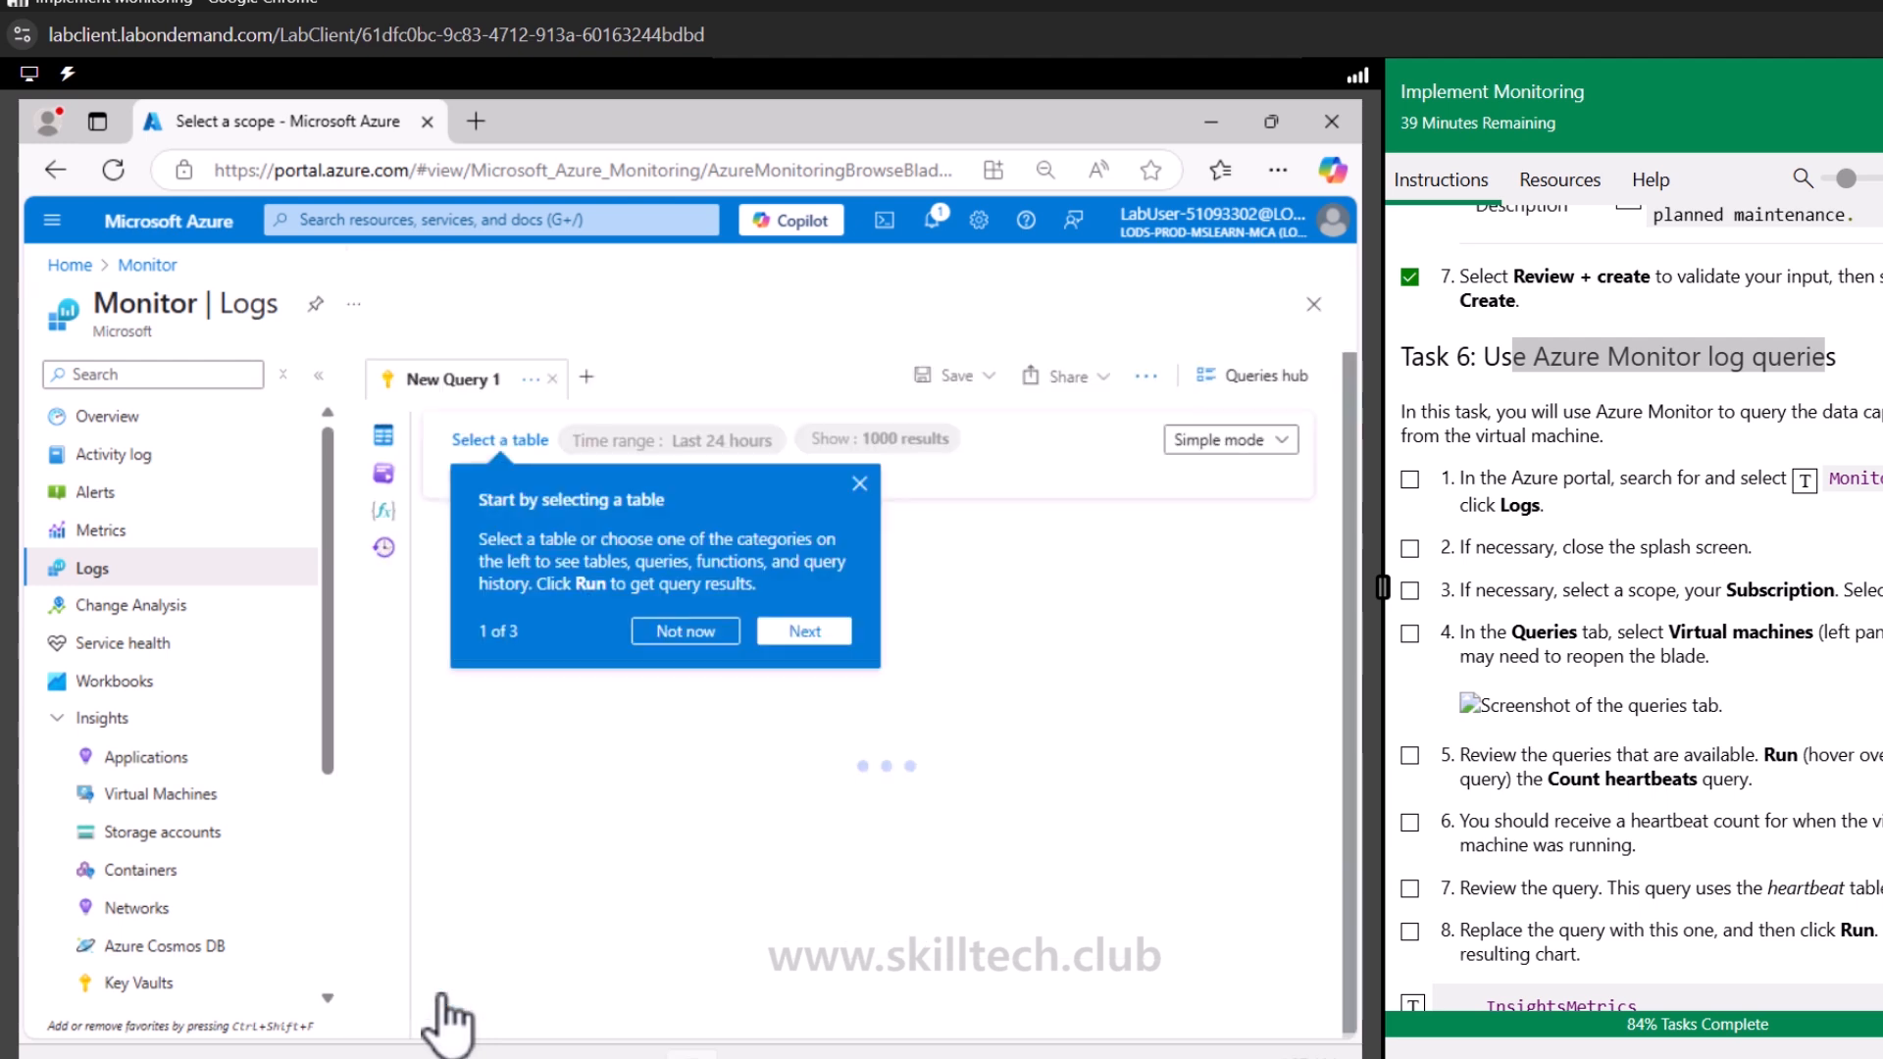
Dismiss the table-selection tip and check off Task 6 steps 1 to 4 in the lab instructions
{"action": "left_click", "coordinate": [859, 482]}
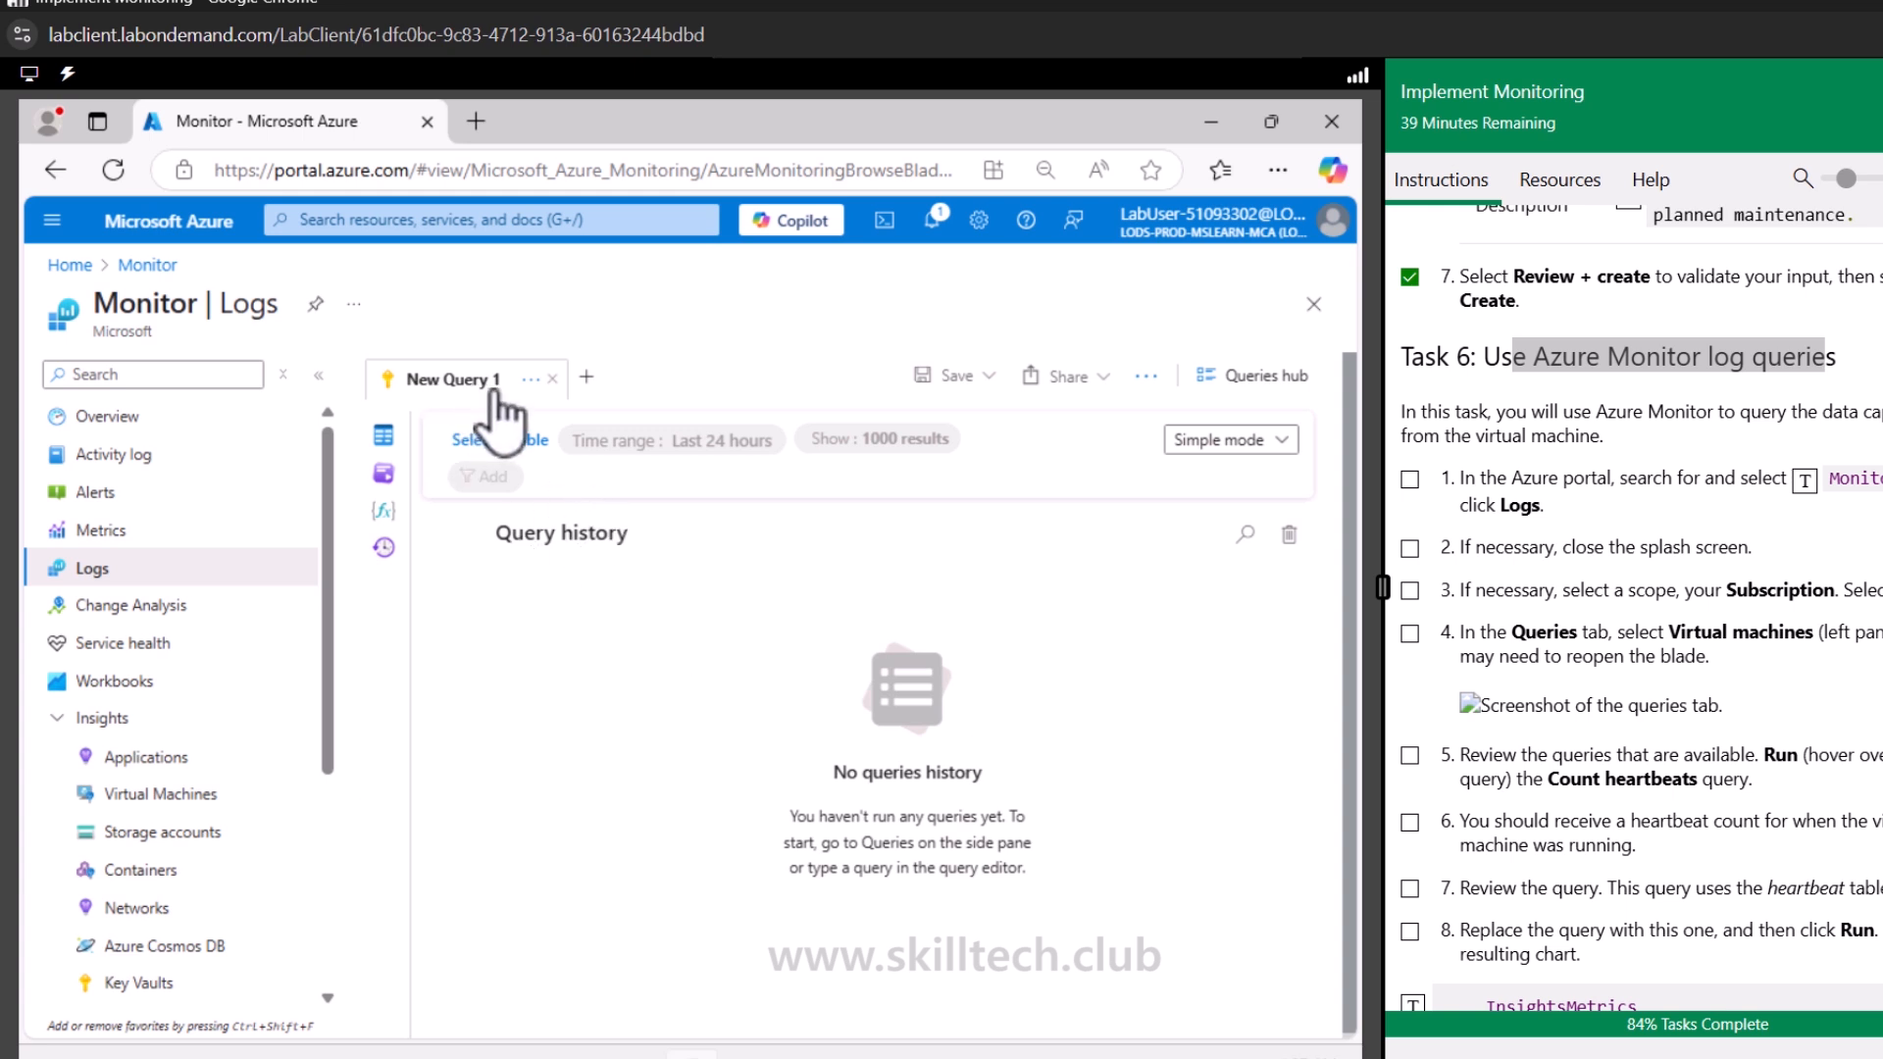
{"action": "left_click", "coordinate": [1410, 591]}
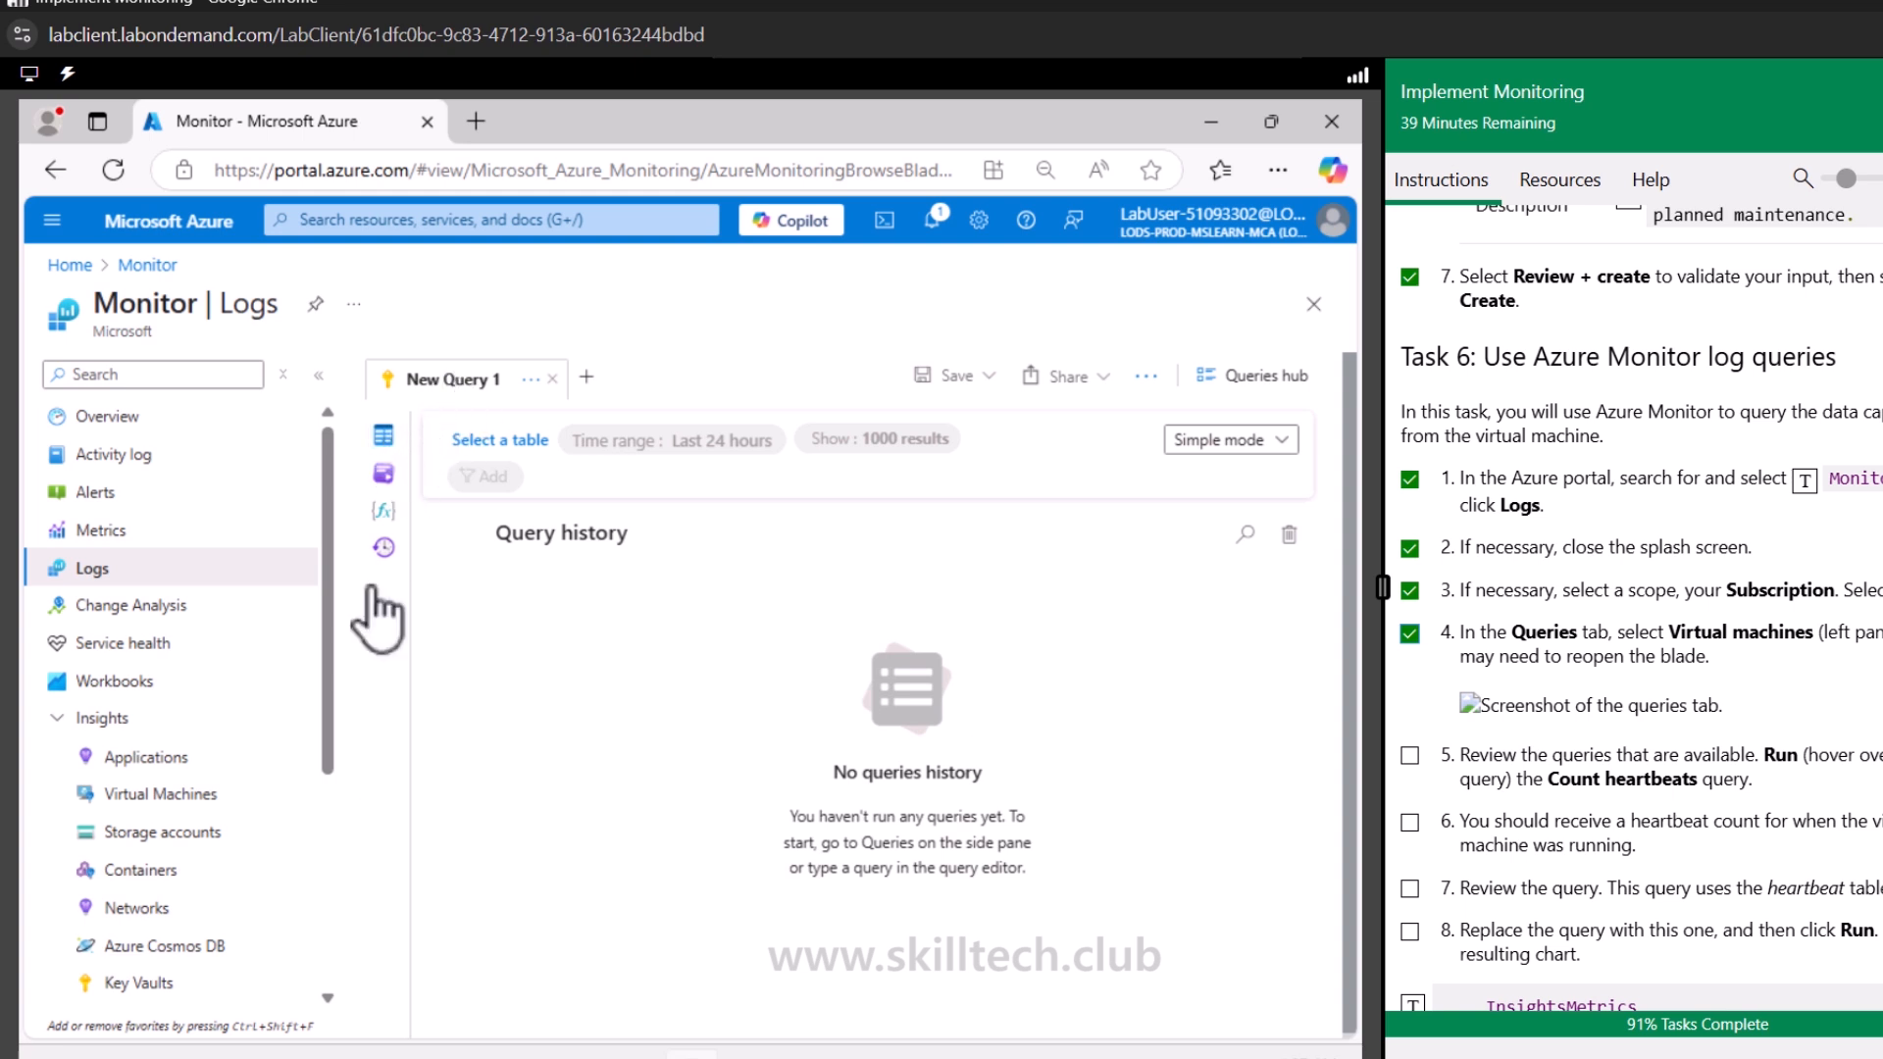
{"action": "left_click", "coordinate": [176, 799]}
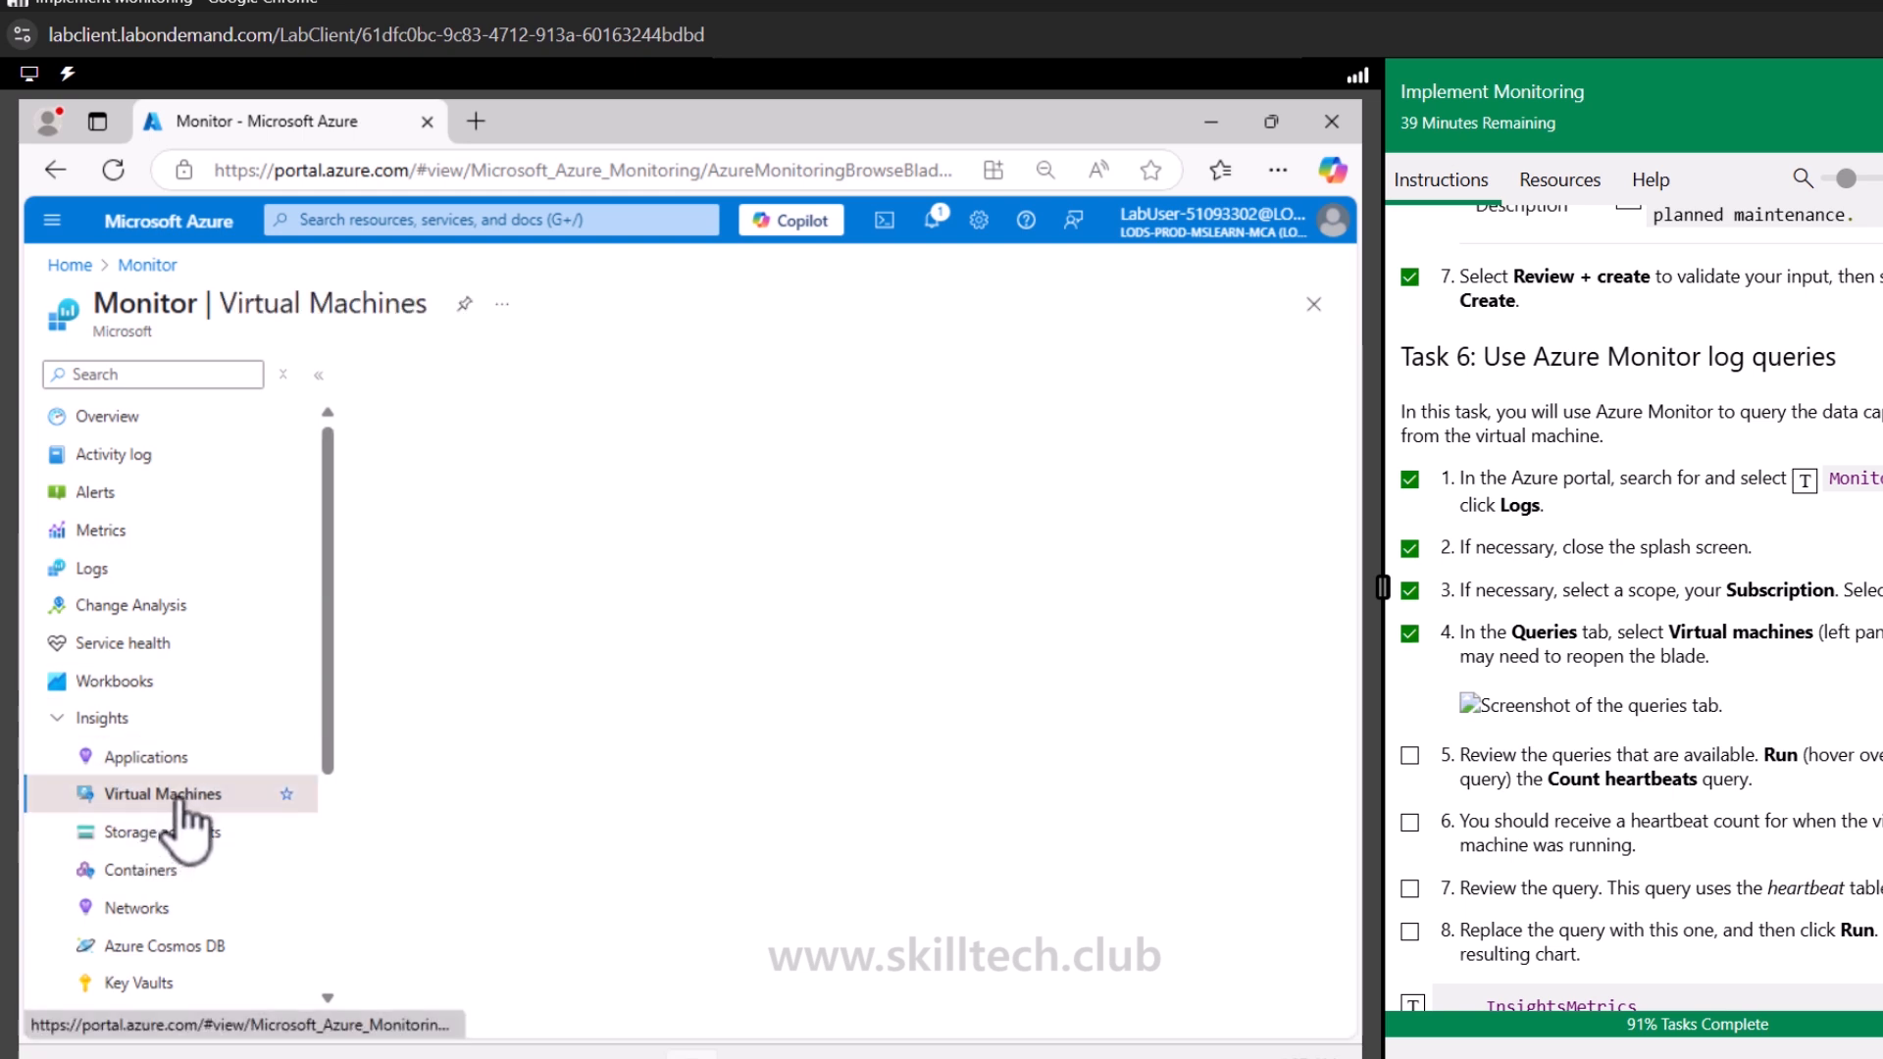
{"action": "left_click", "coordinate": [135, 569]}
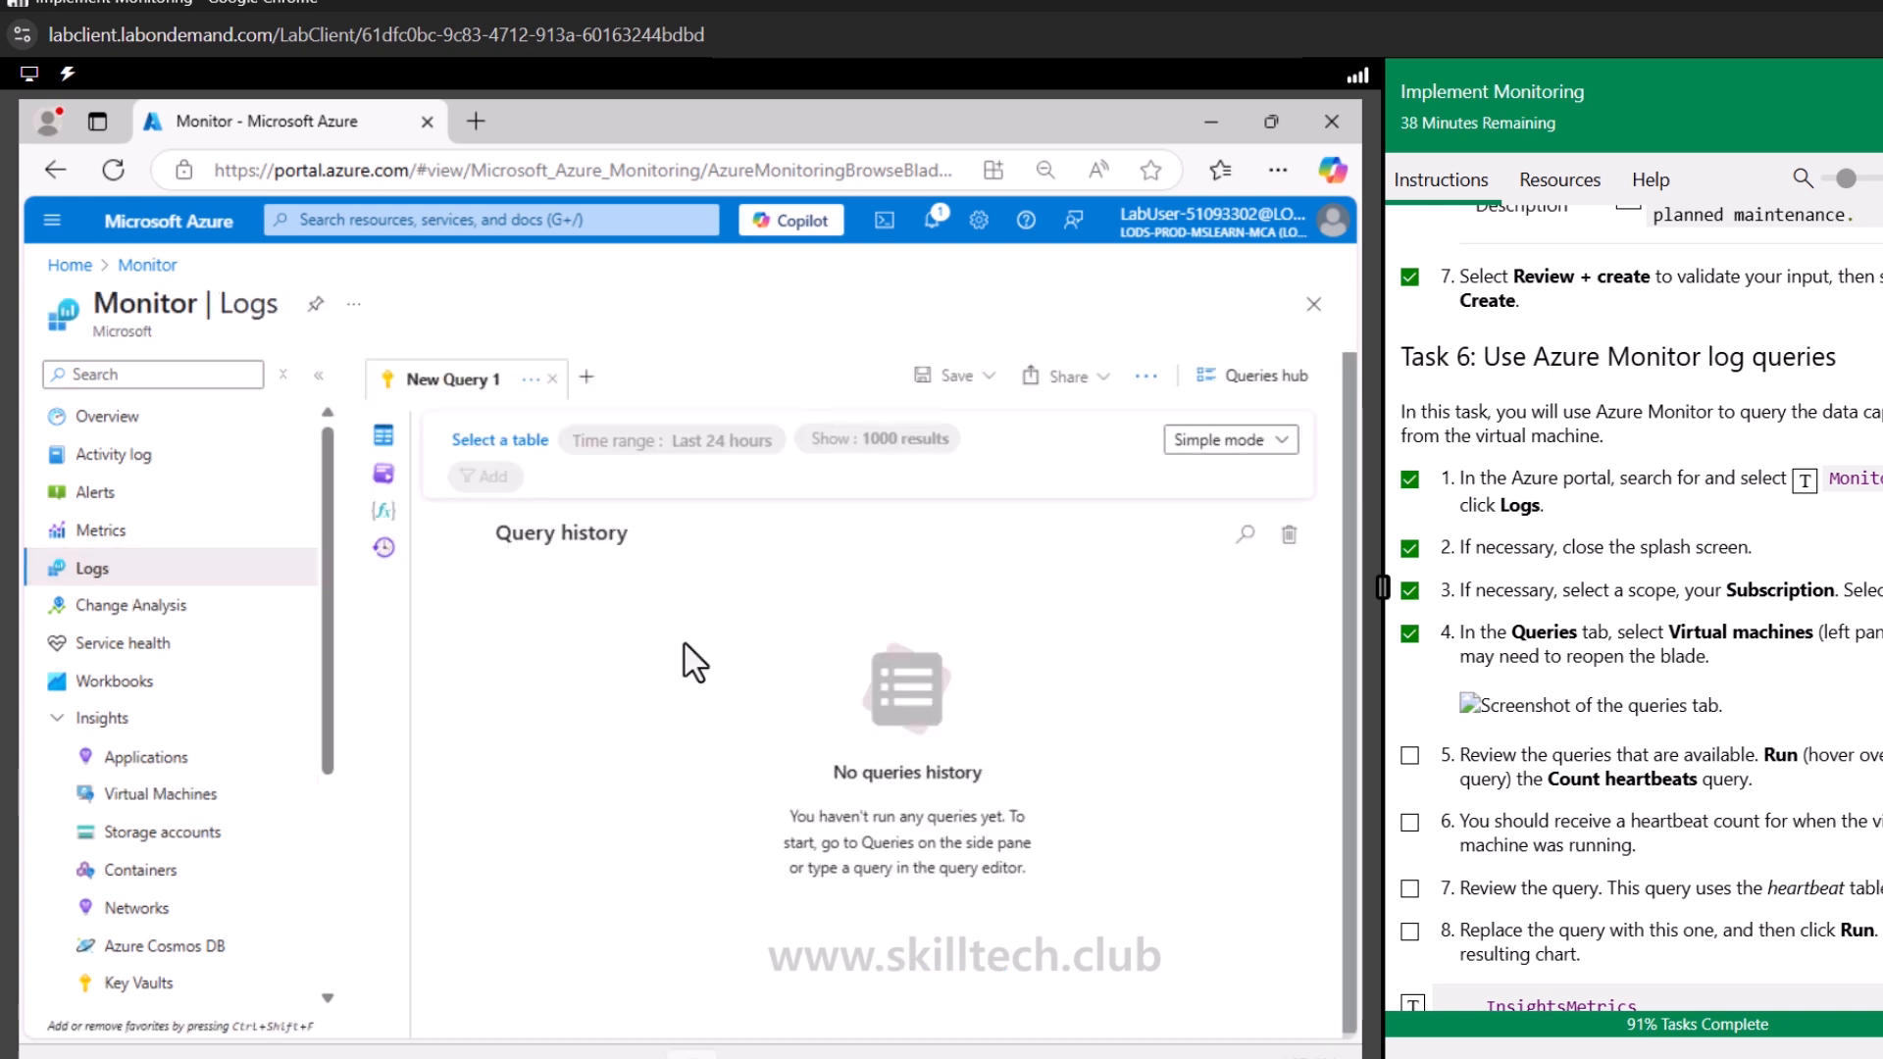
{"action": "key", "text": "ctrl+minus"}
{"action": "key", "text": "ctrl+minus"}
{"action": "key", "text": "ctrl+minus"}
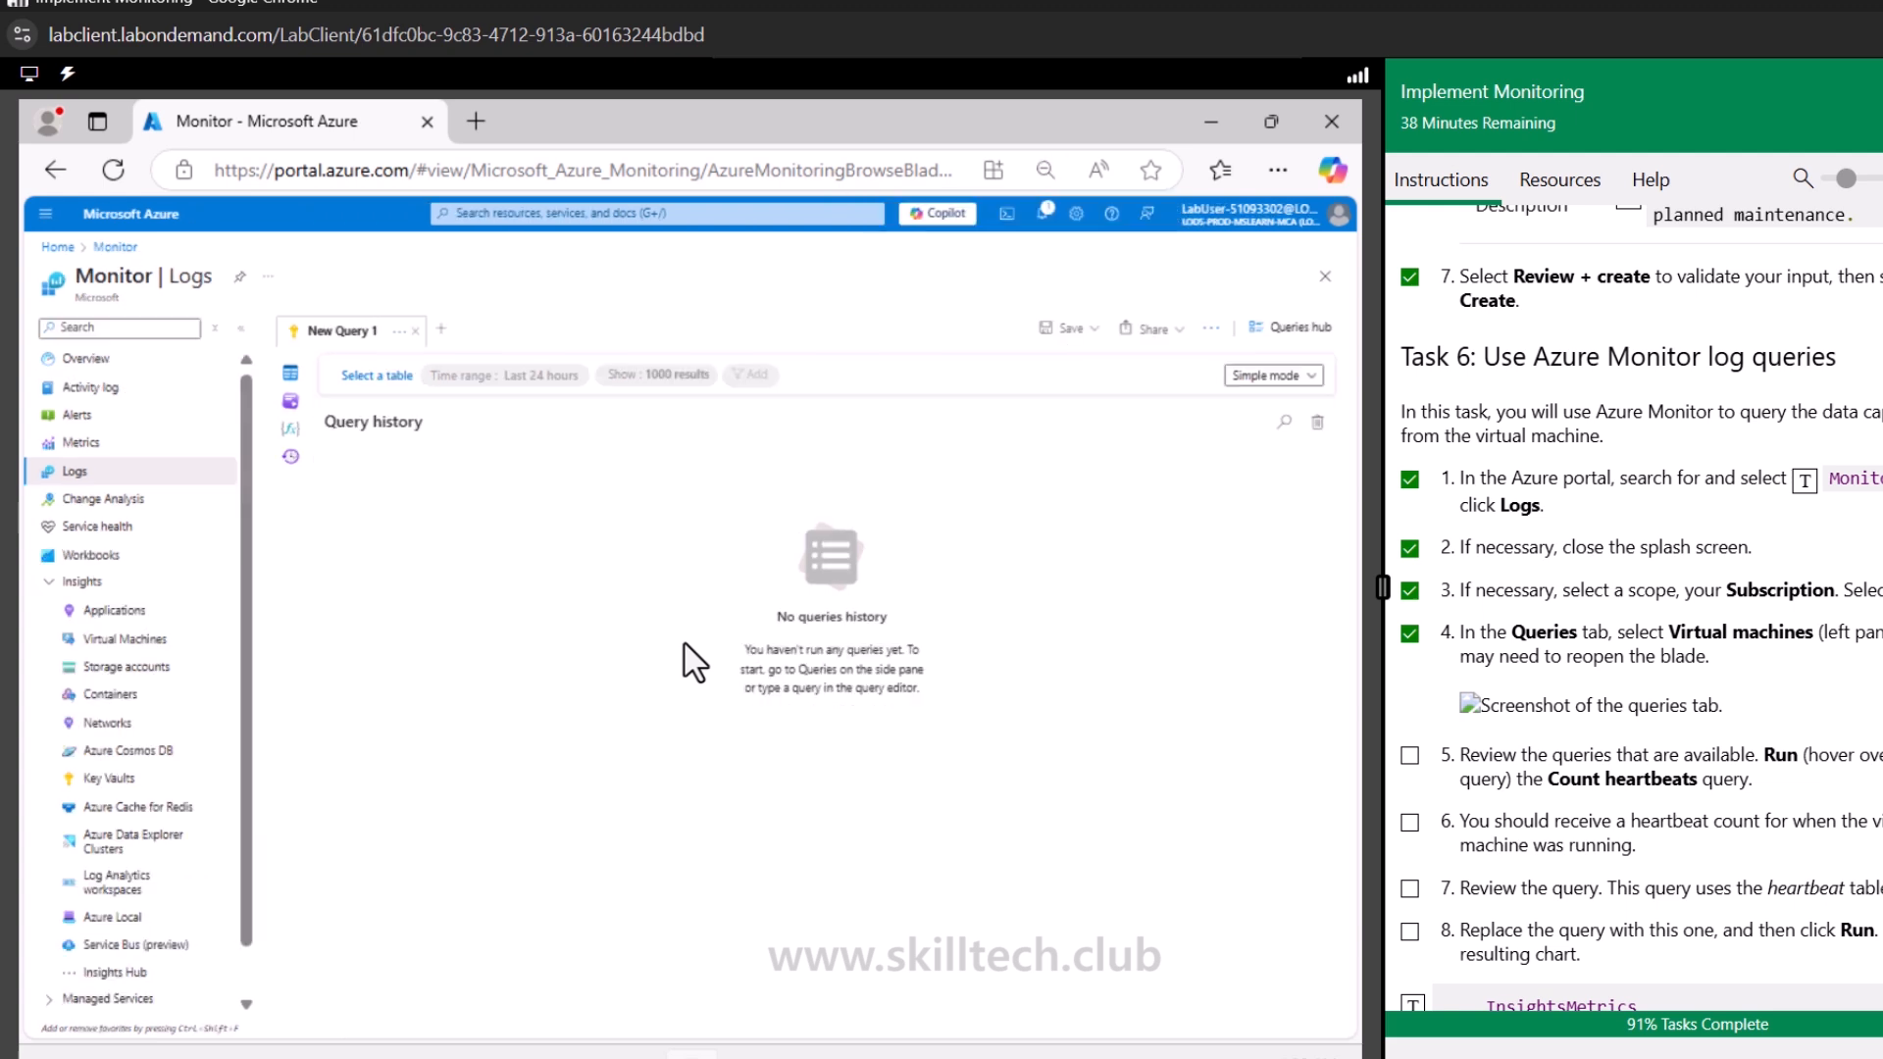
{"action": "left_click", "coordinate": [1265, 374]}
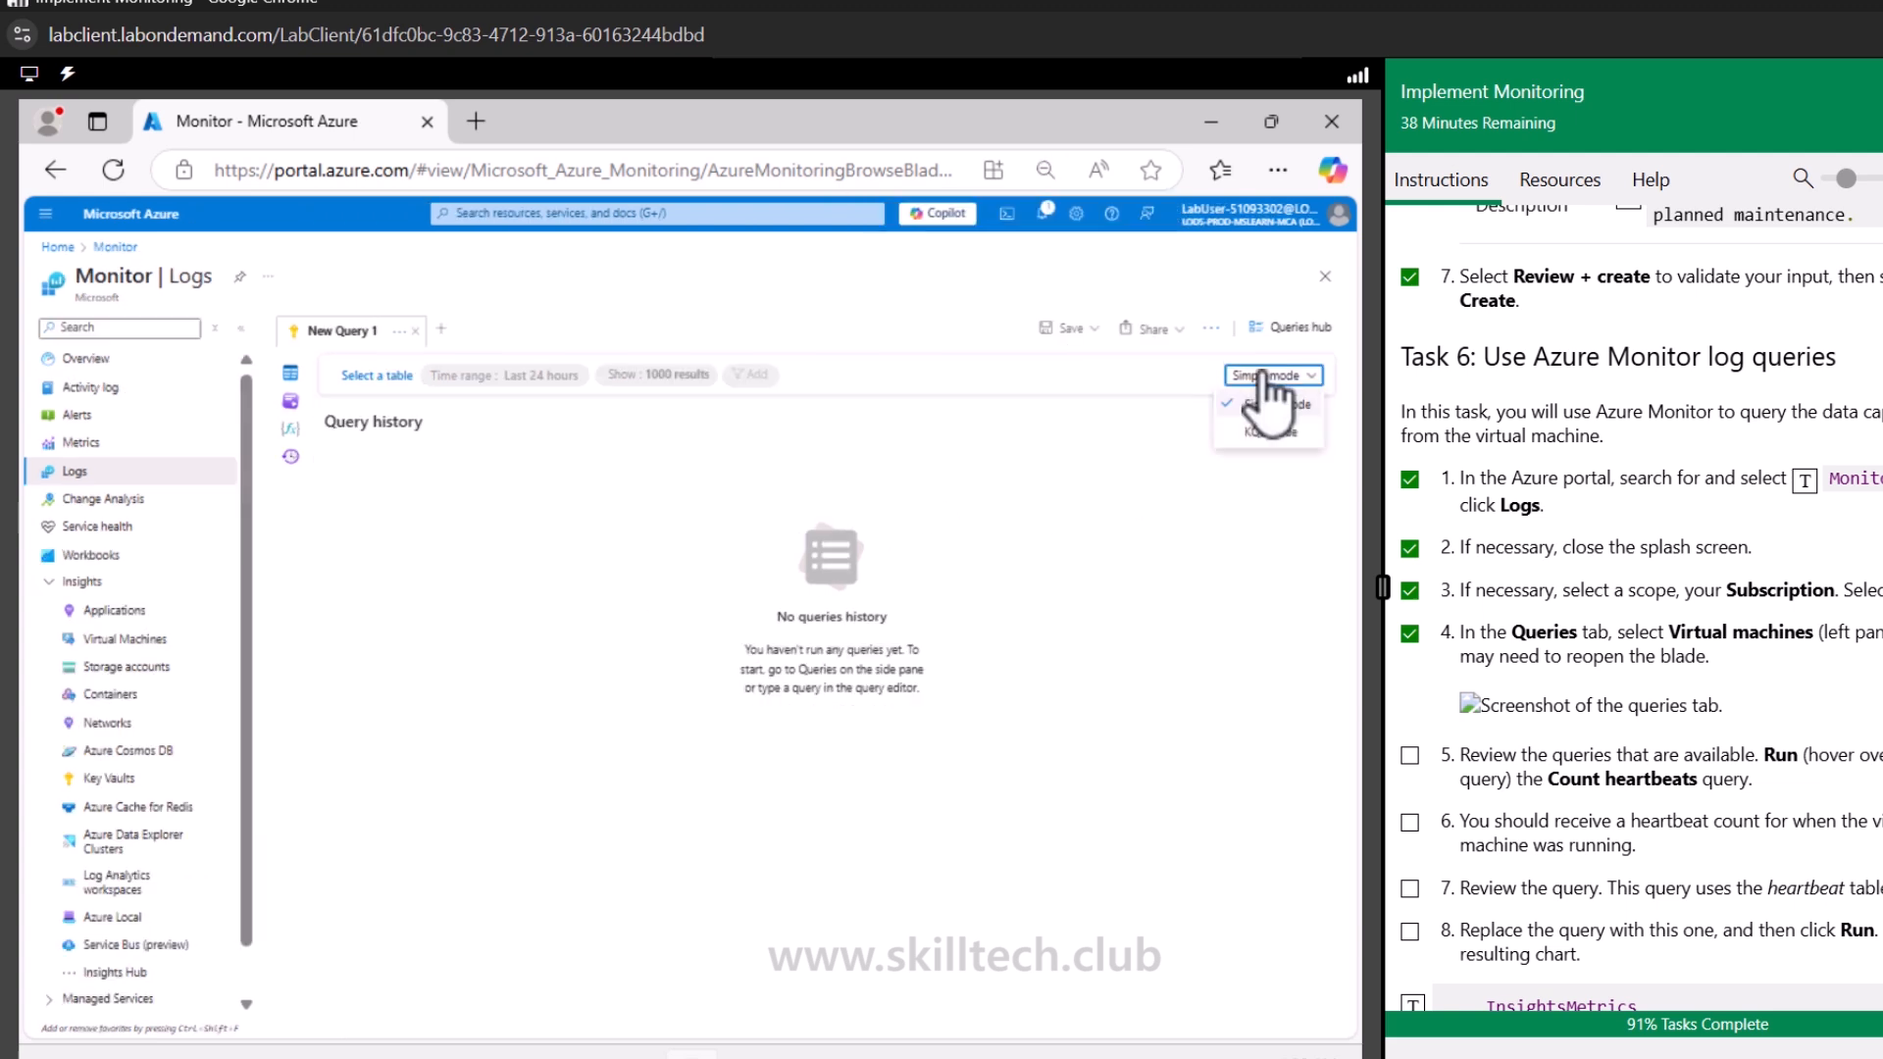
{"action": "left_click", "coordinate": [1265, 434]}
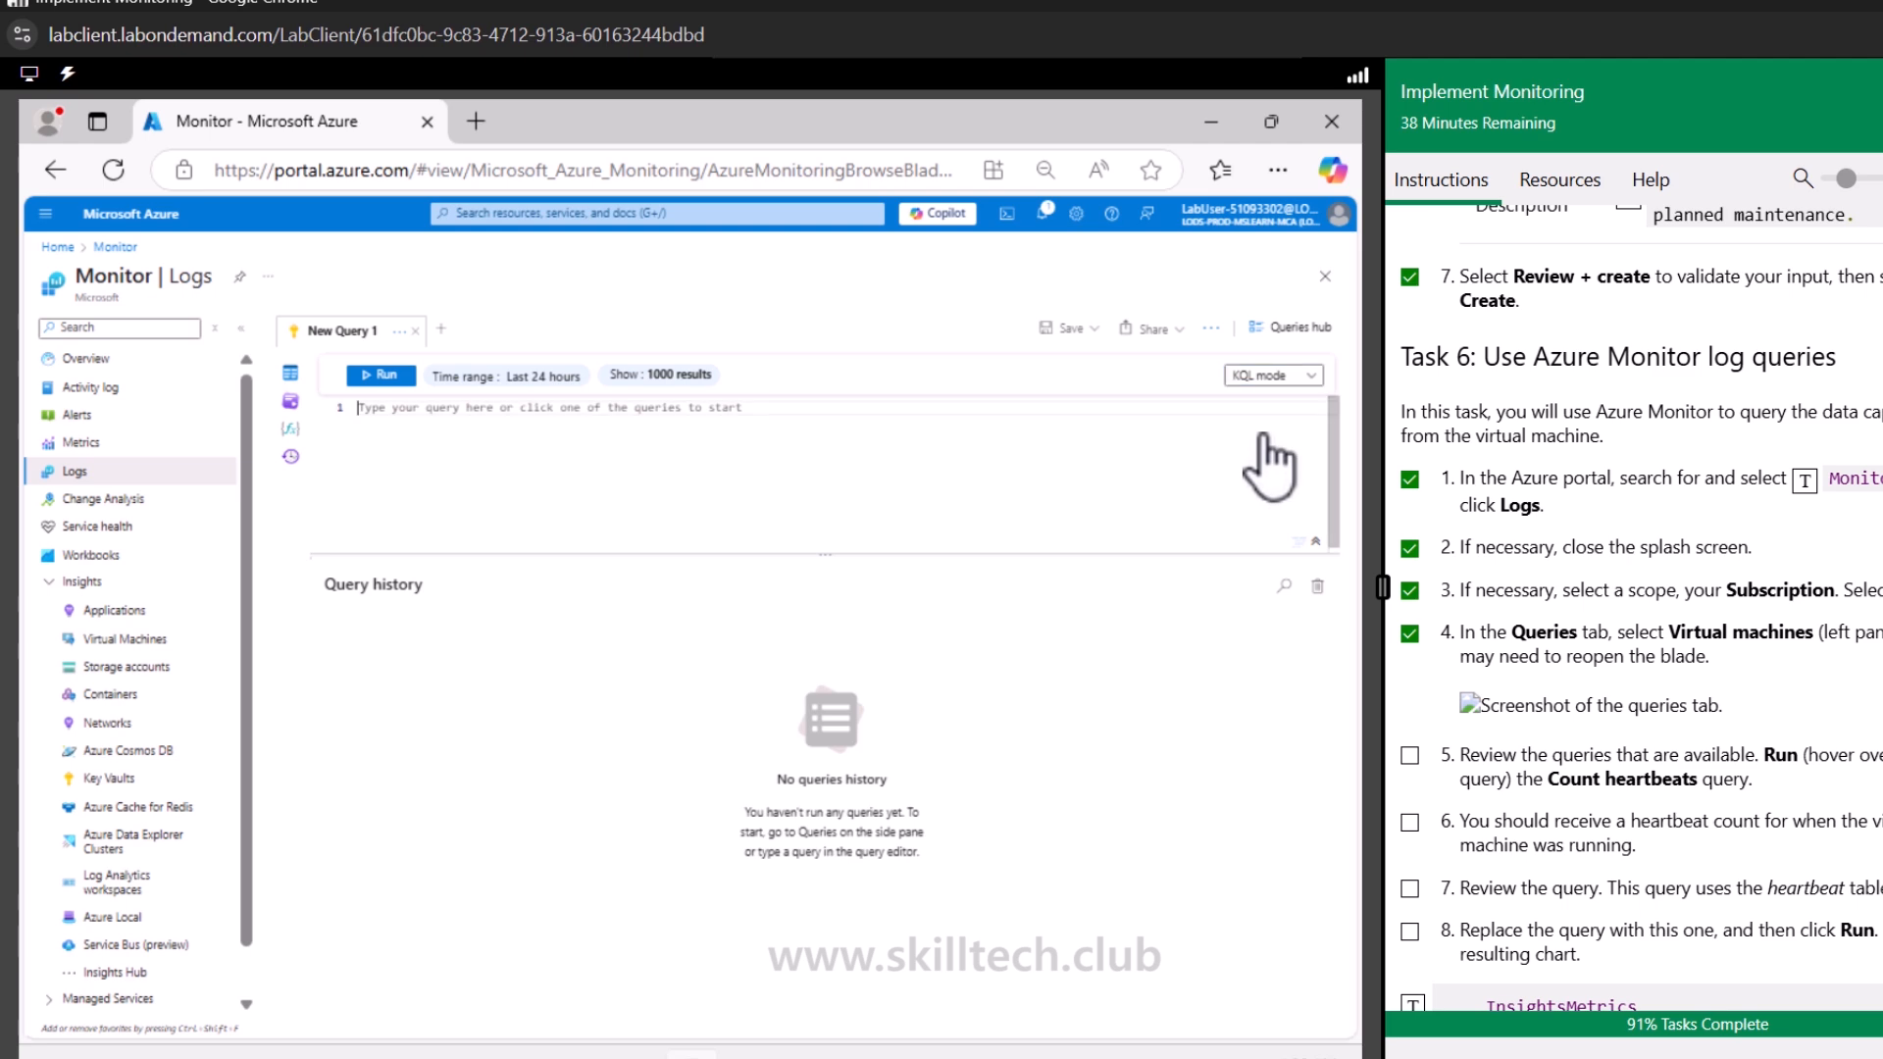
{"action": "left_click", "coordinate": [1267, 376]}
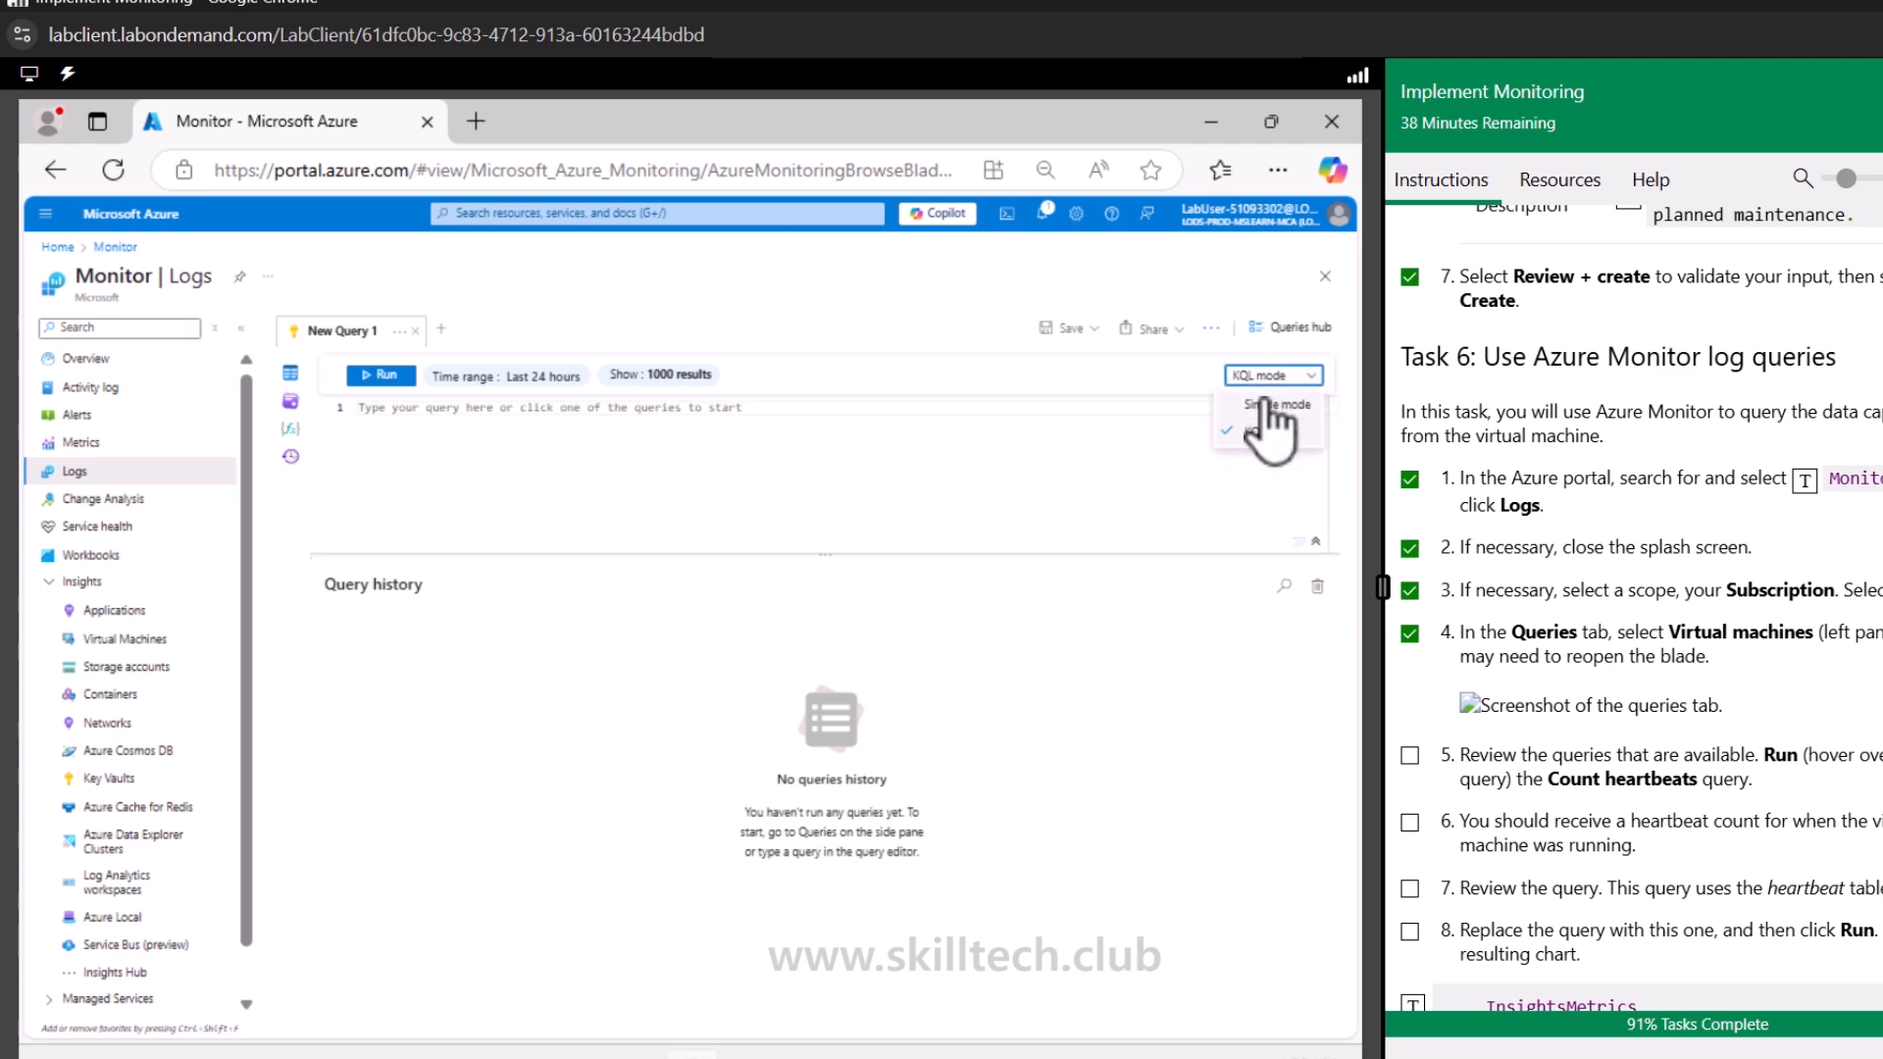
{"action": "left_click", "coordinate": [1267, 402]}
Open the Queries pane and expand the Virtual machines query category
{"action": "scroll", "coordinate": [1631, 765], "scroll_direction": "down", "scroll_amount": 1}
{"action": "scroll", "coordinate": [1630, 766], "scroll_direction": "down", "scroll_amount": 3}
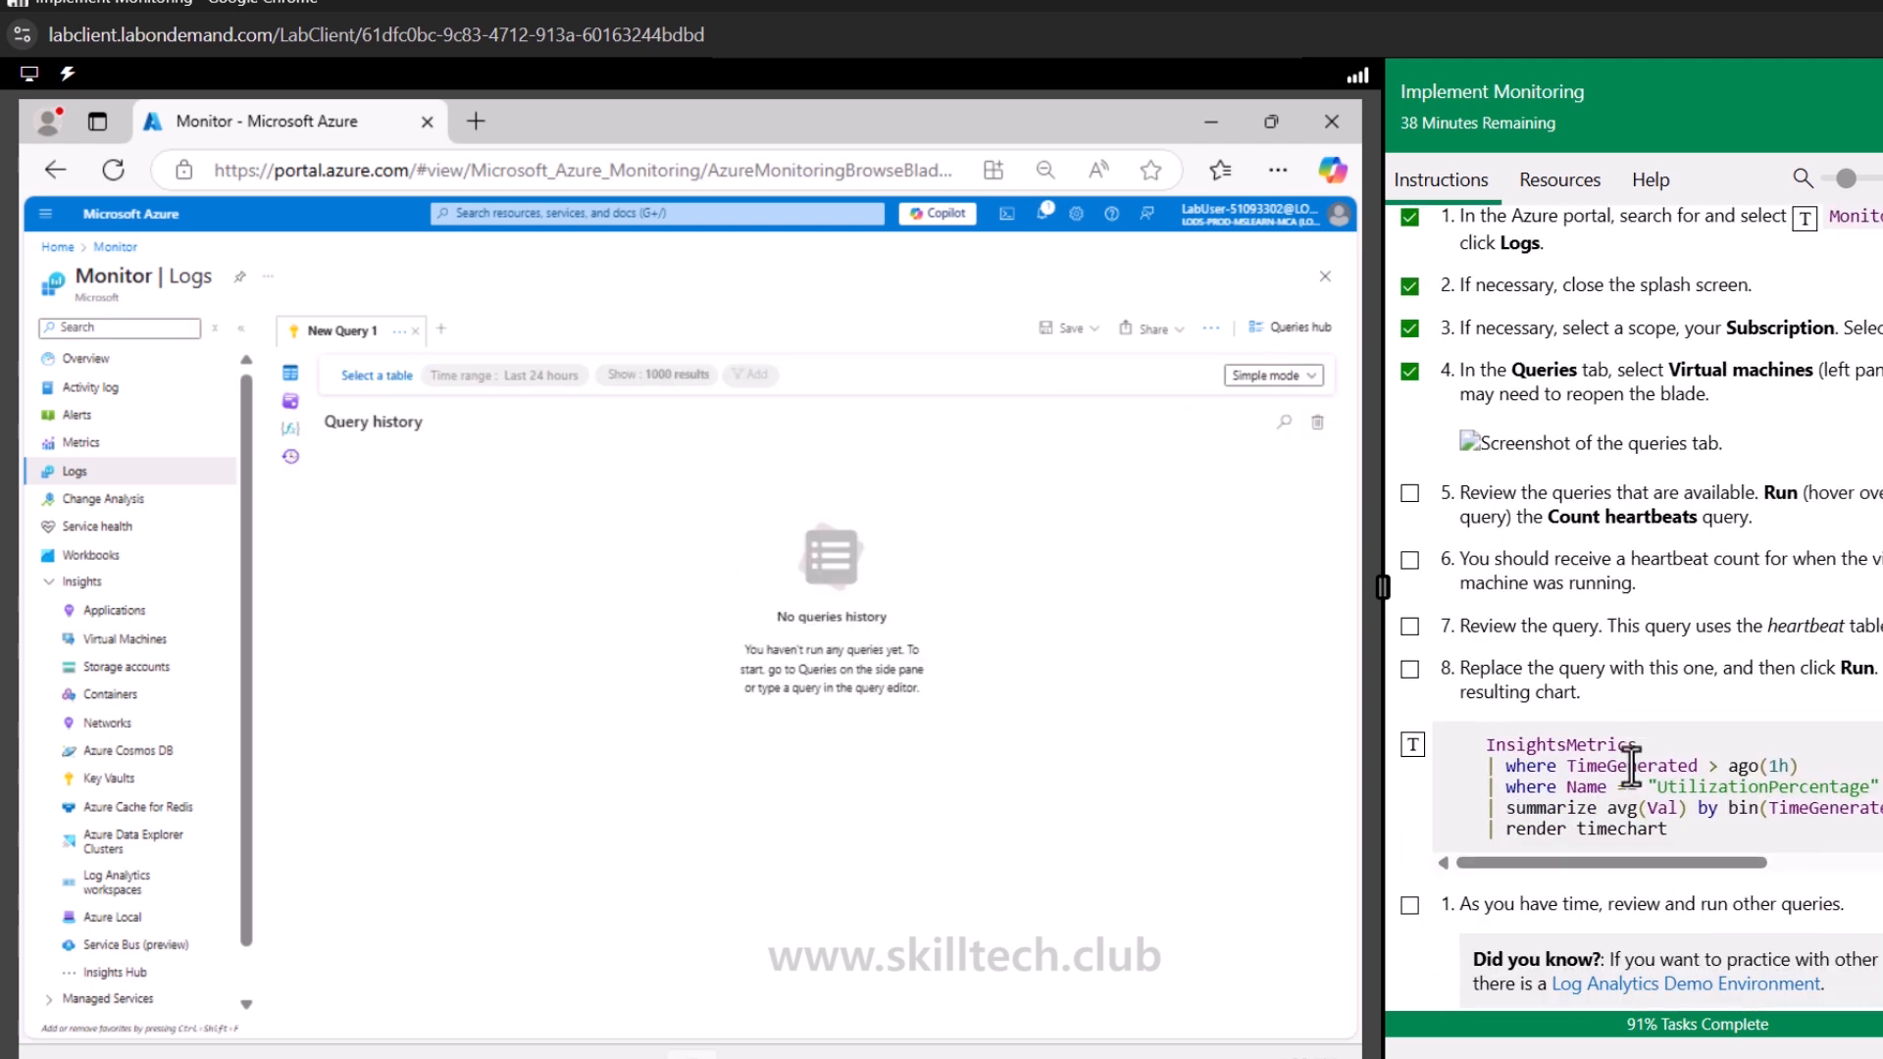
{"action": "scroll", "coordinate": [1631, 770], "scroll_direction": "up", "scroll_amount": 3}
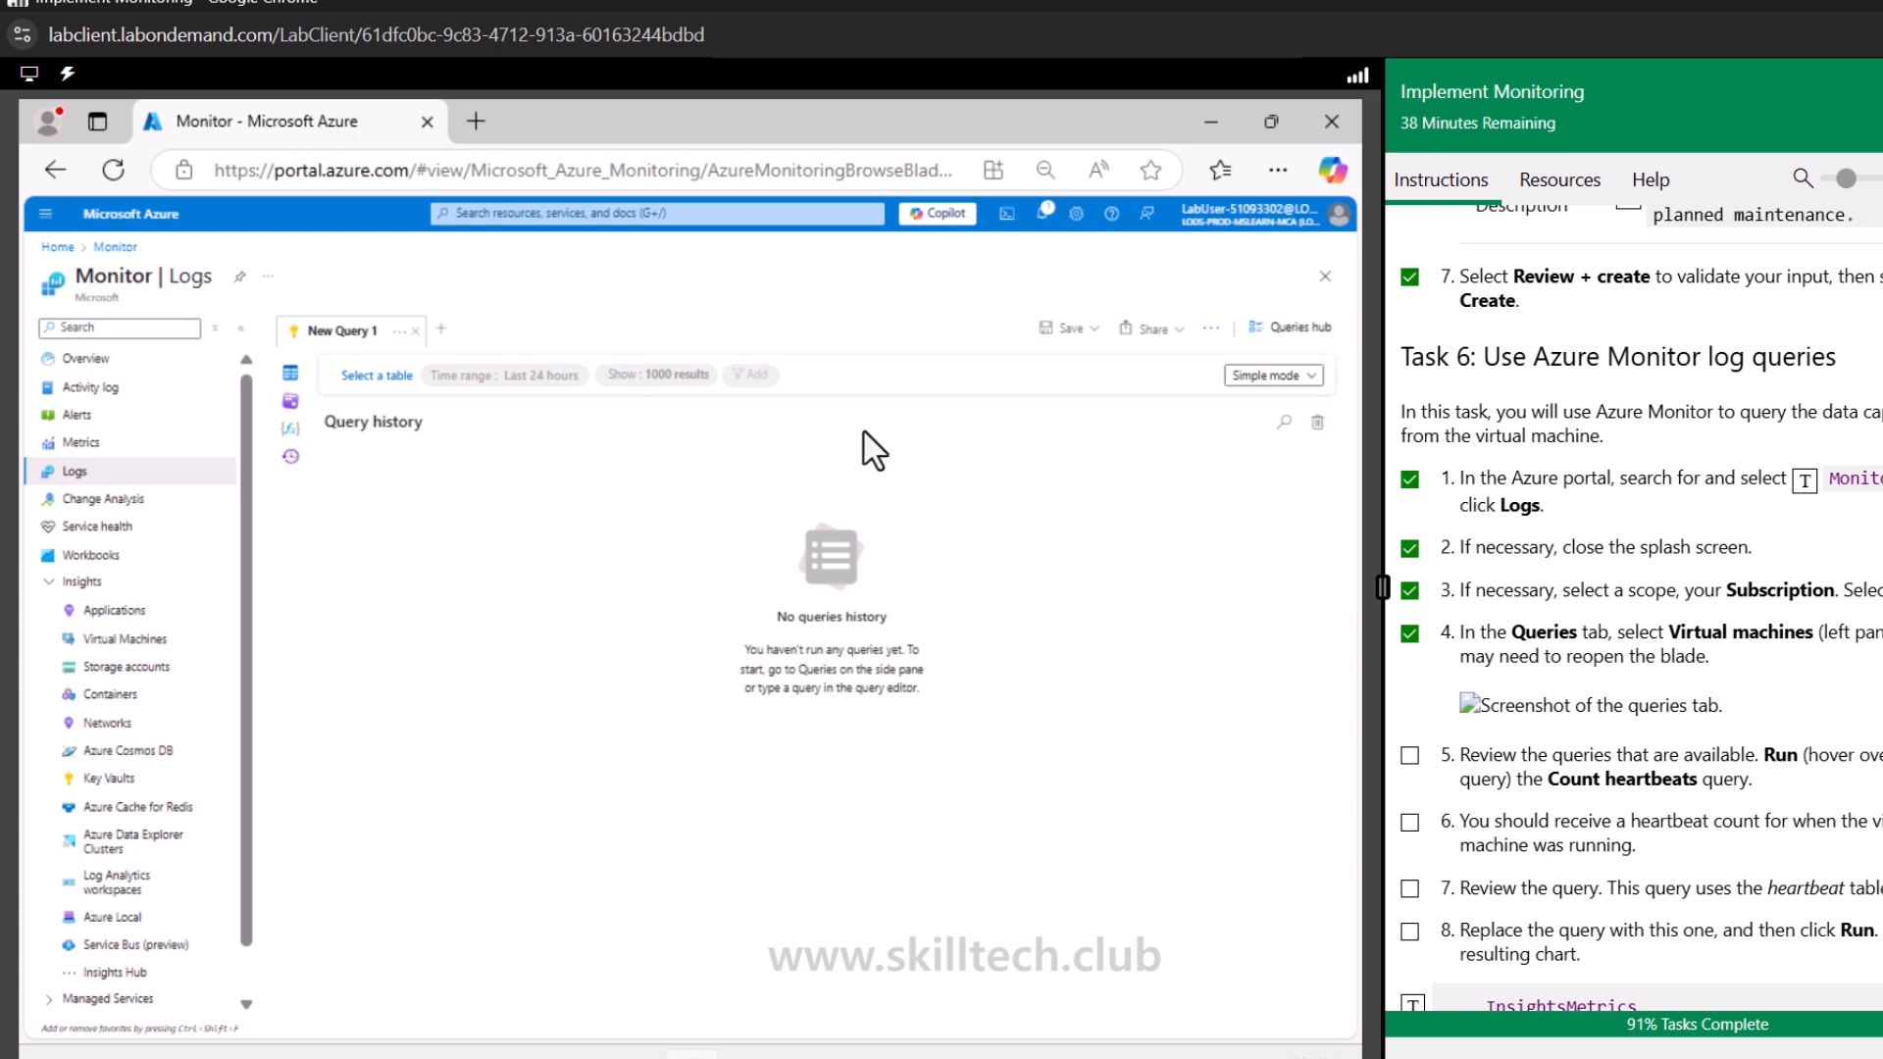
{"action": "left_click", "coordinate": [290, 402]}
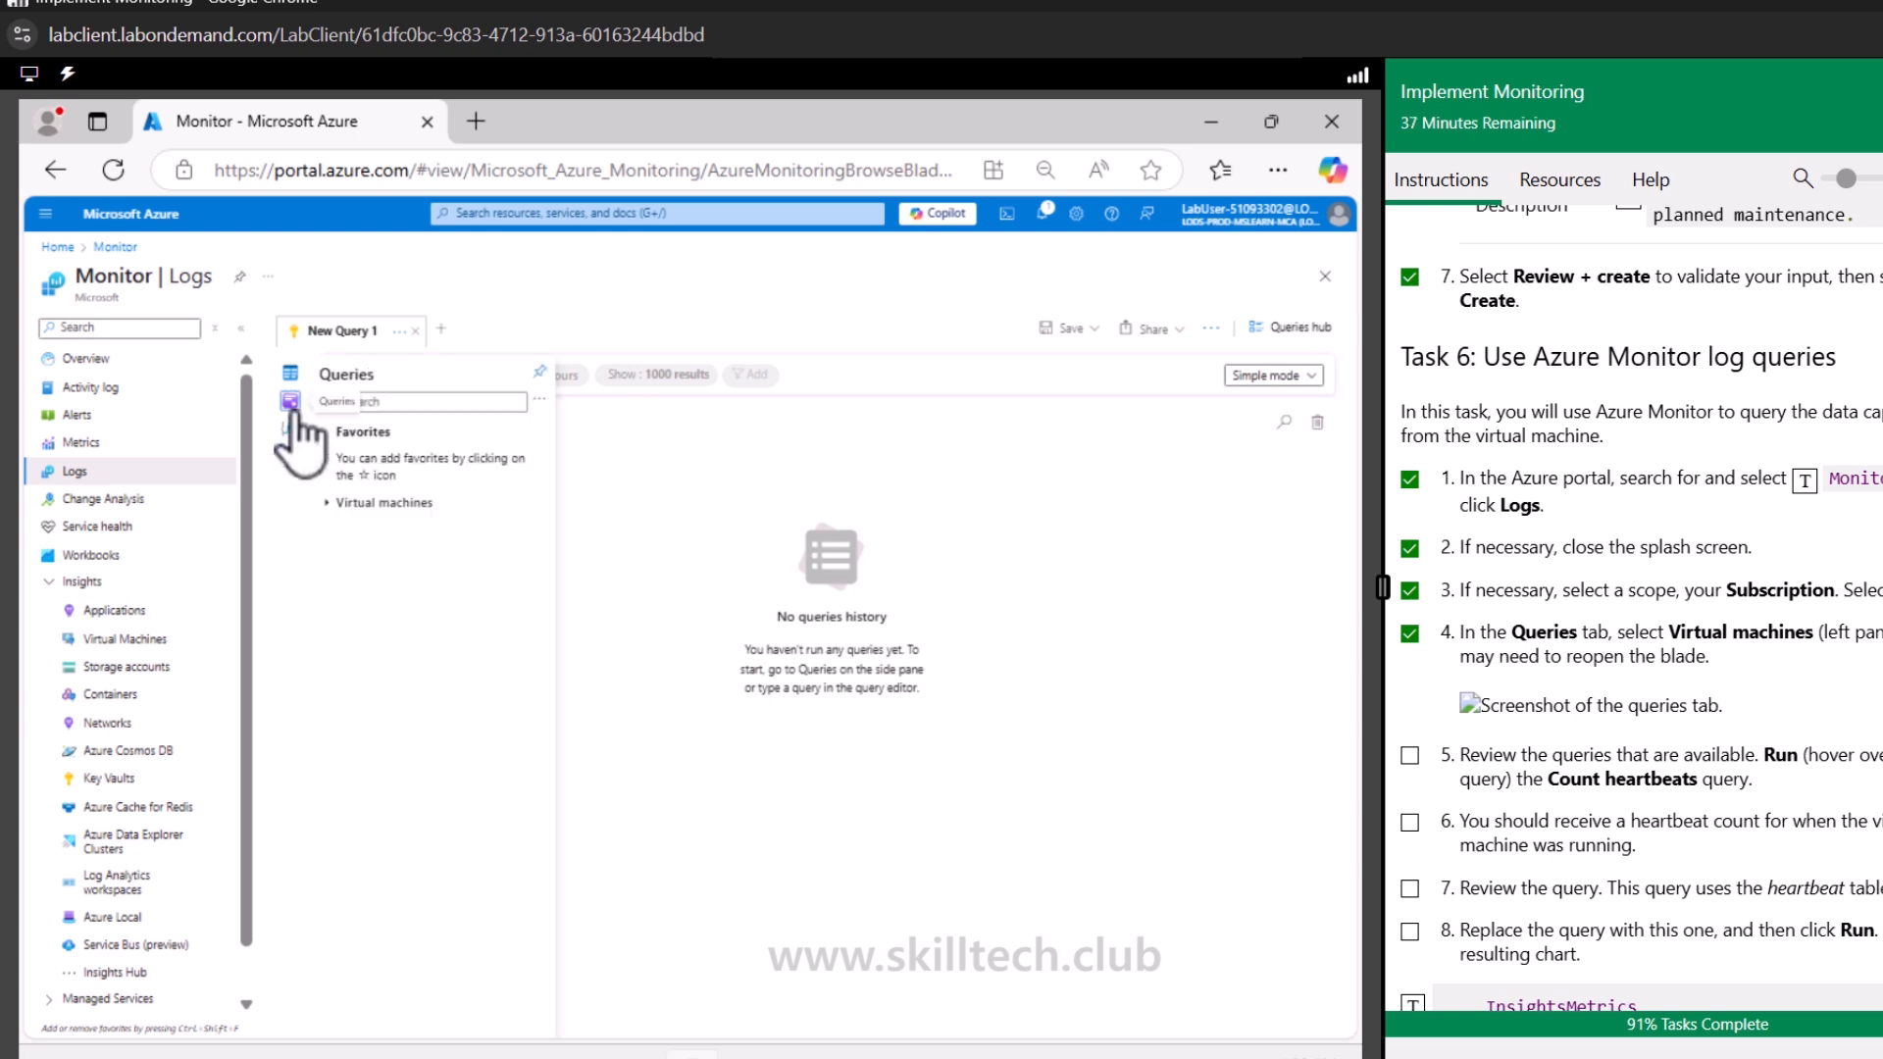
{"action": "left_click", "coordinate": [290, 429]}
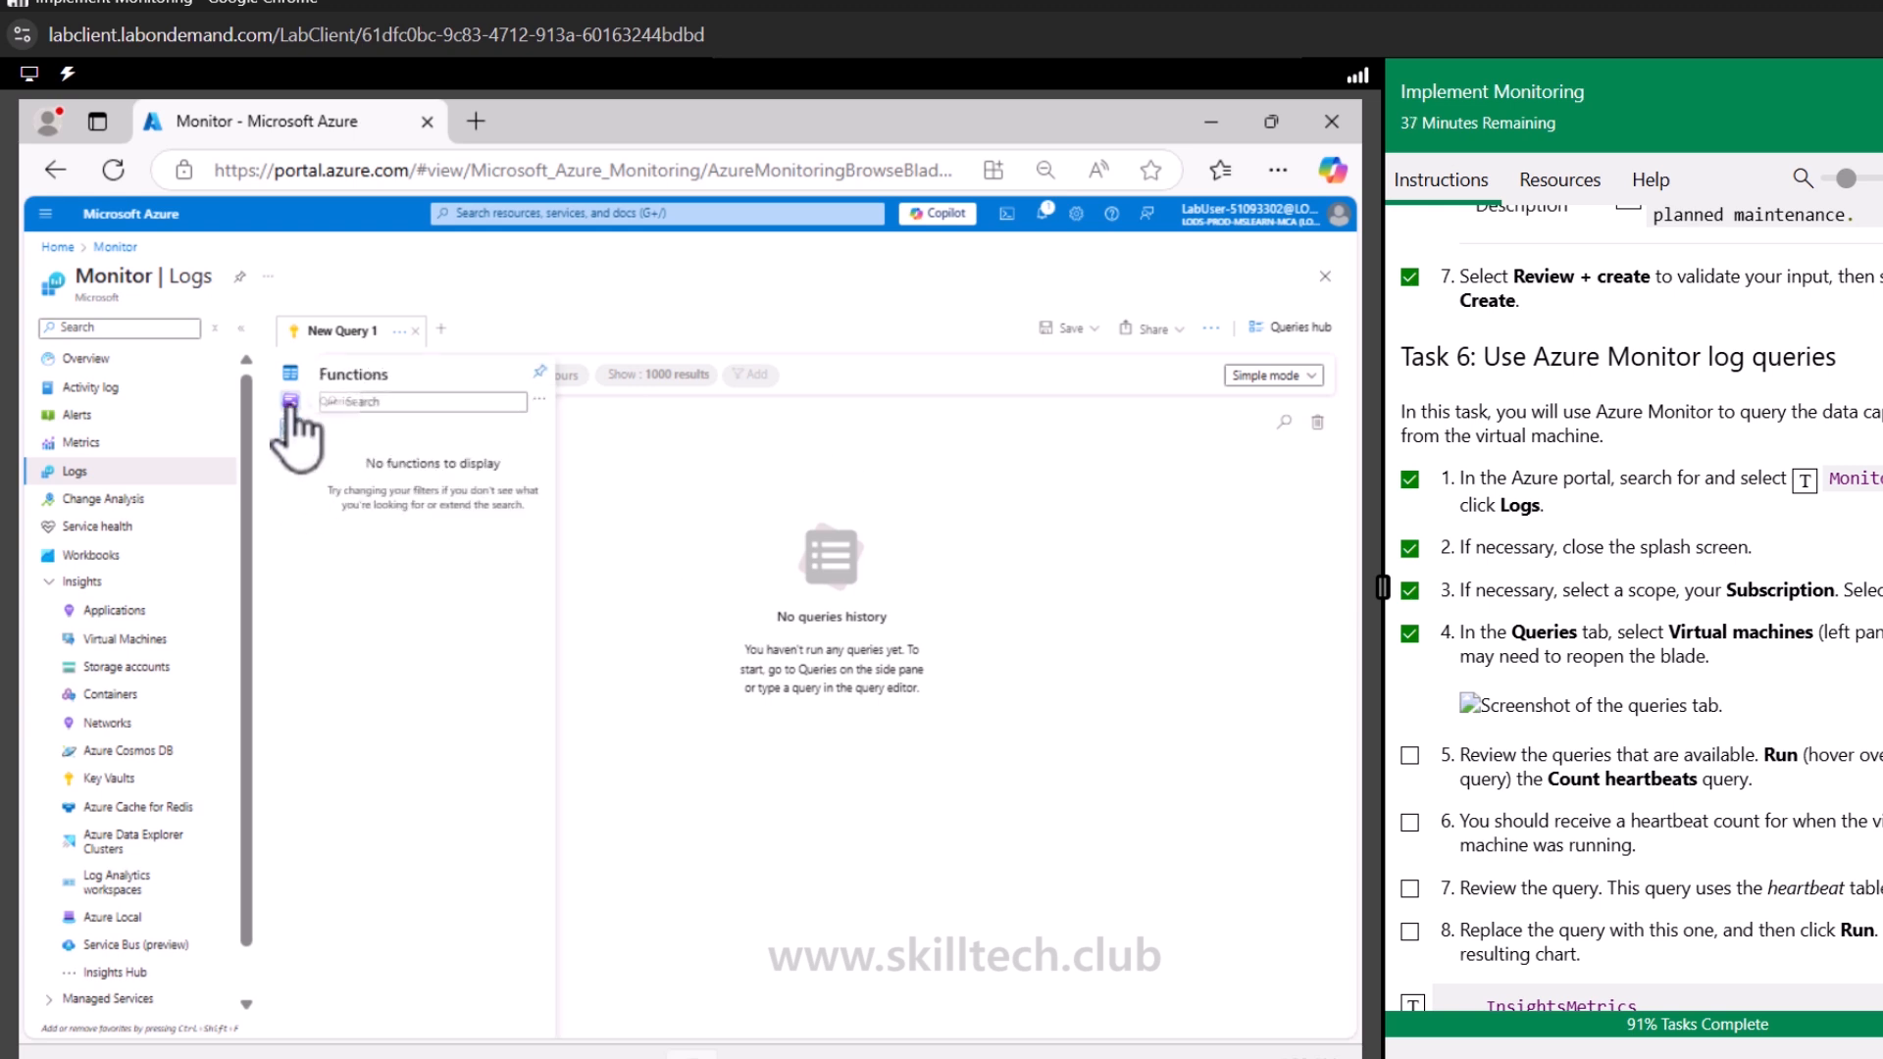
{"action": "left_click", "coordinate": [289, 400]}
{"action": "left_click", "coordinate": [338, 502]}
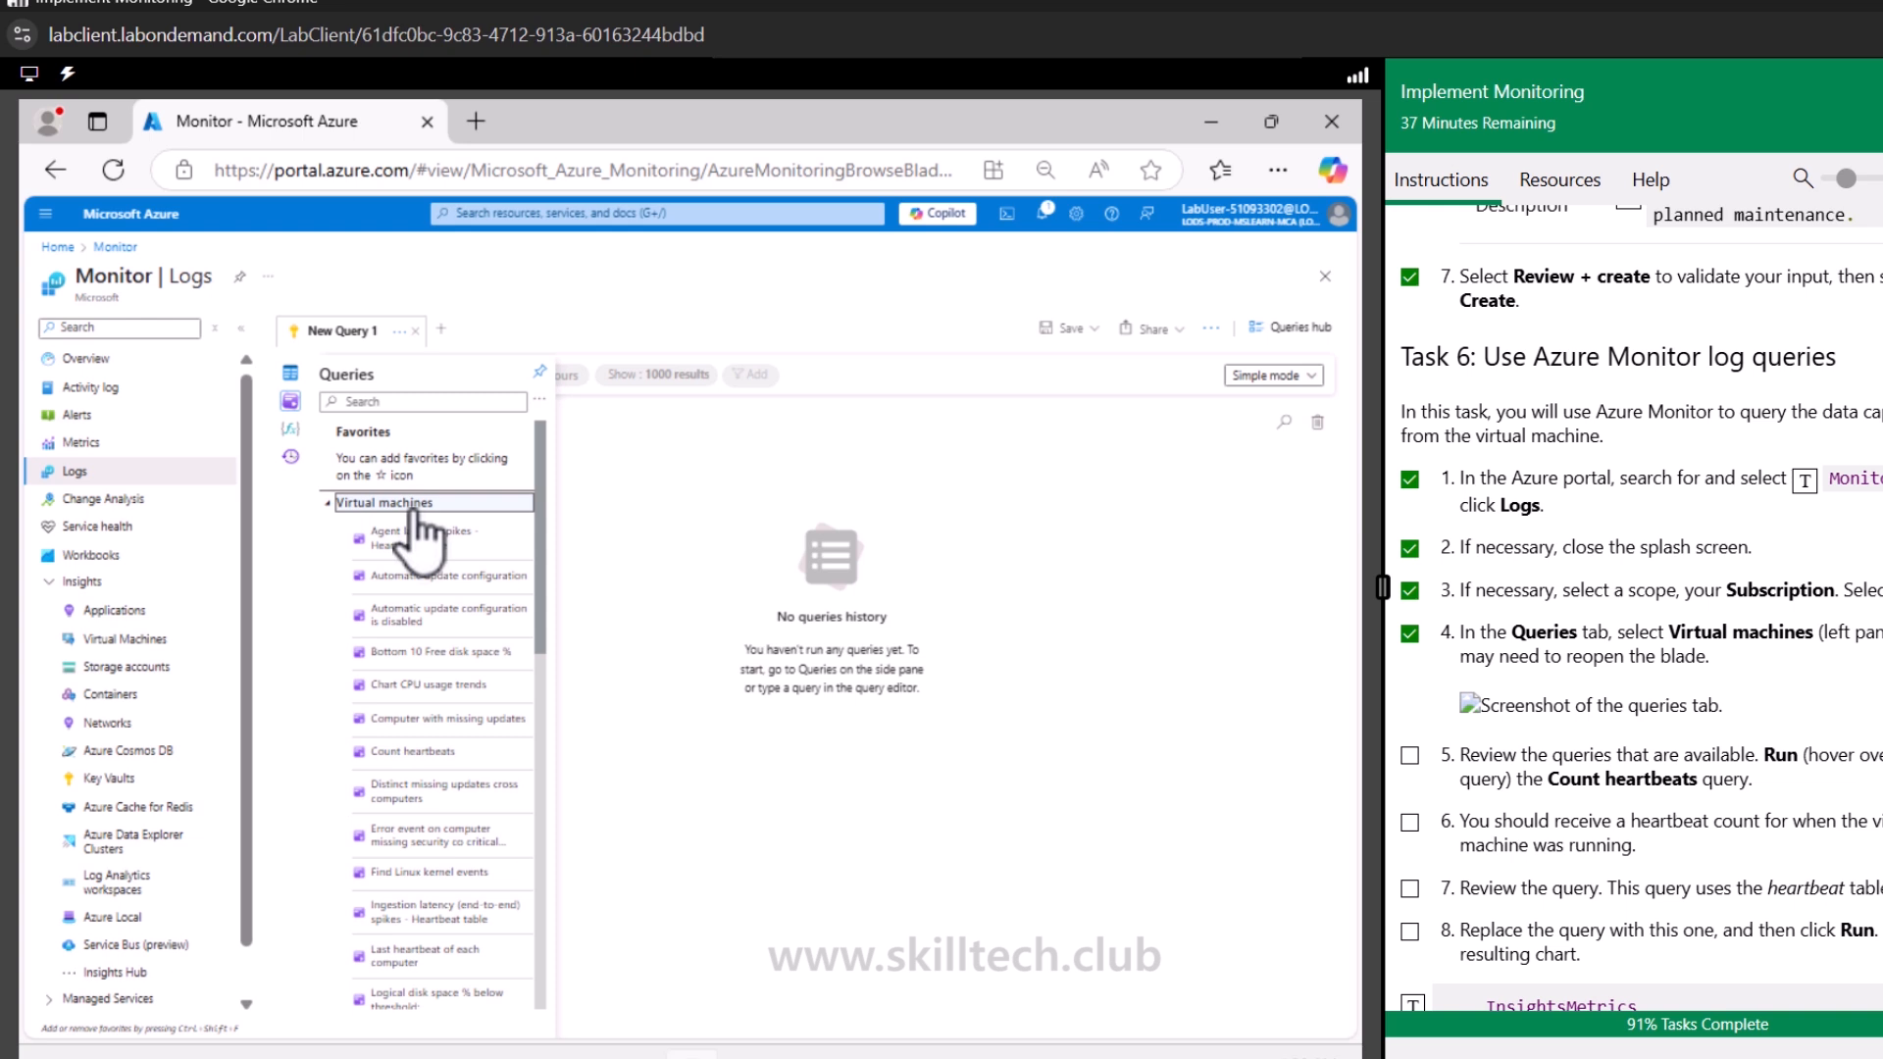
Load the Count heartbeats query and expand its result row for az104-vm0
{"action": "mouse_move", "coordinate": [432, 537]}
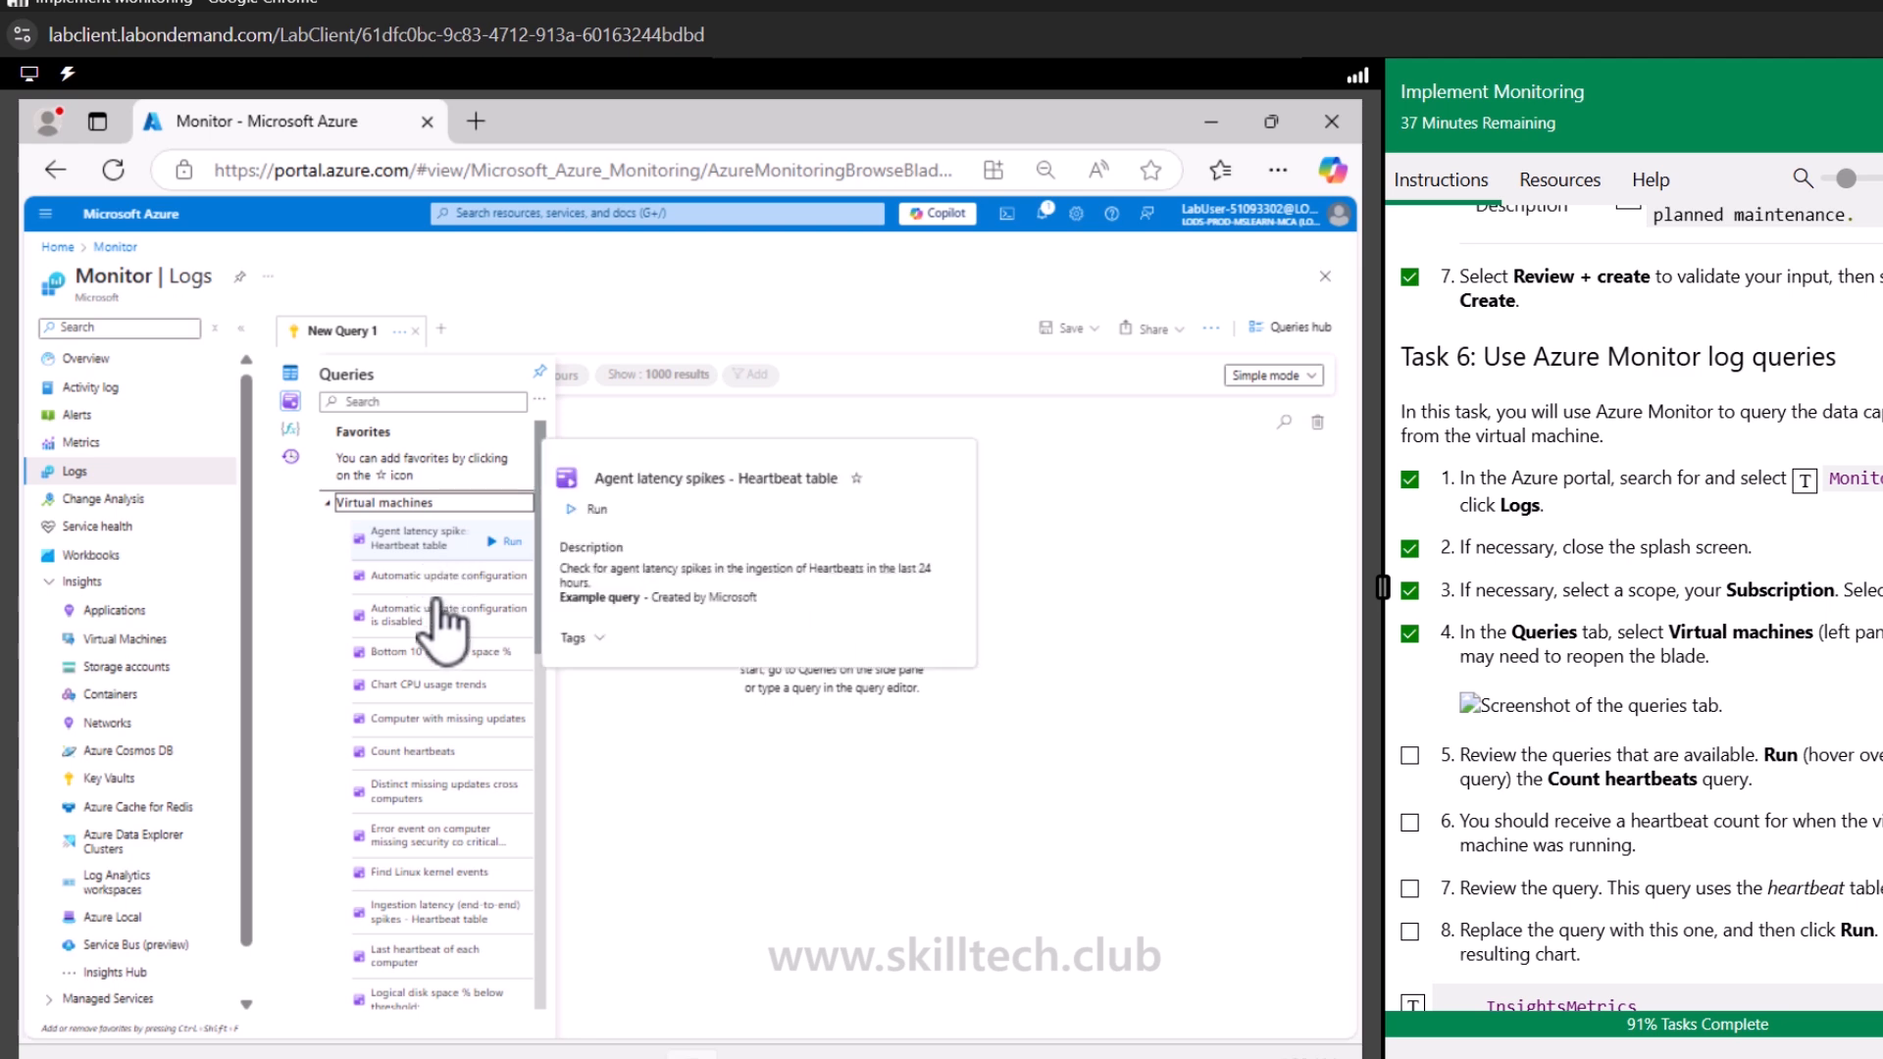
{"action": "mouse_move", "coordinate": [432, 655]}
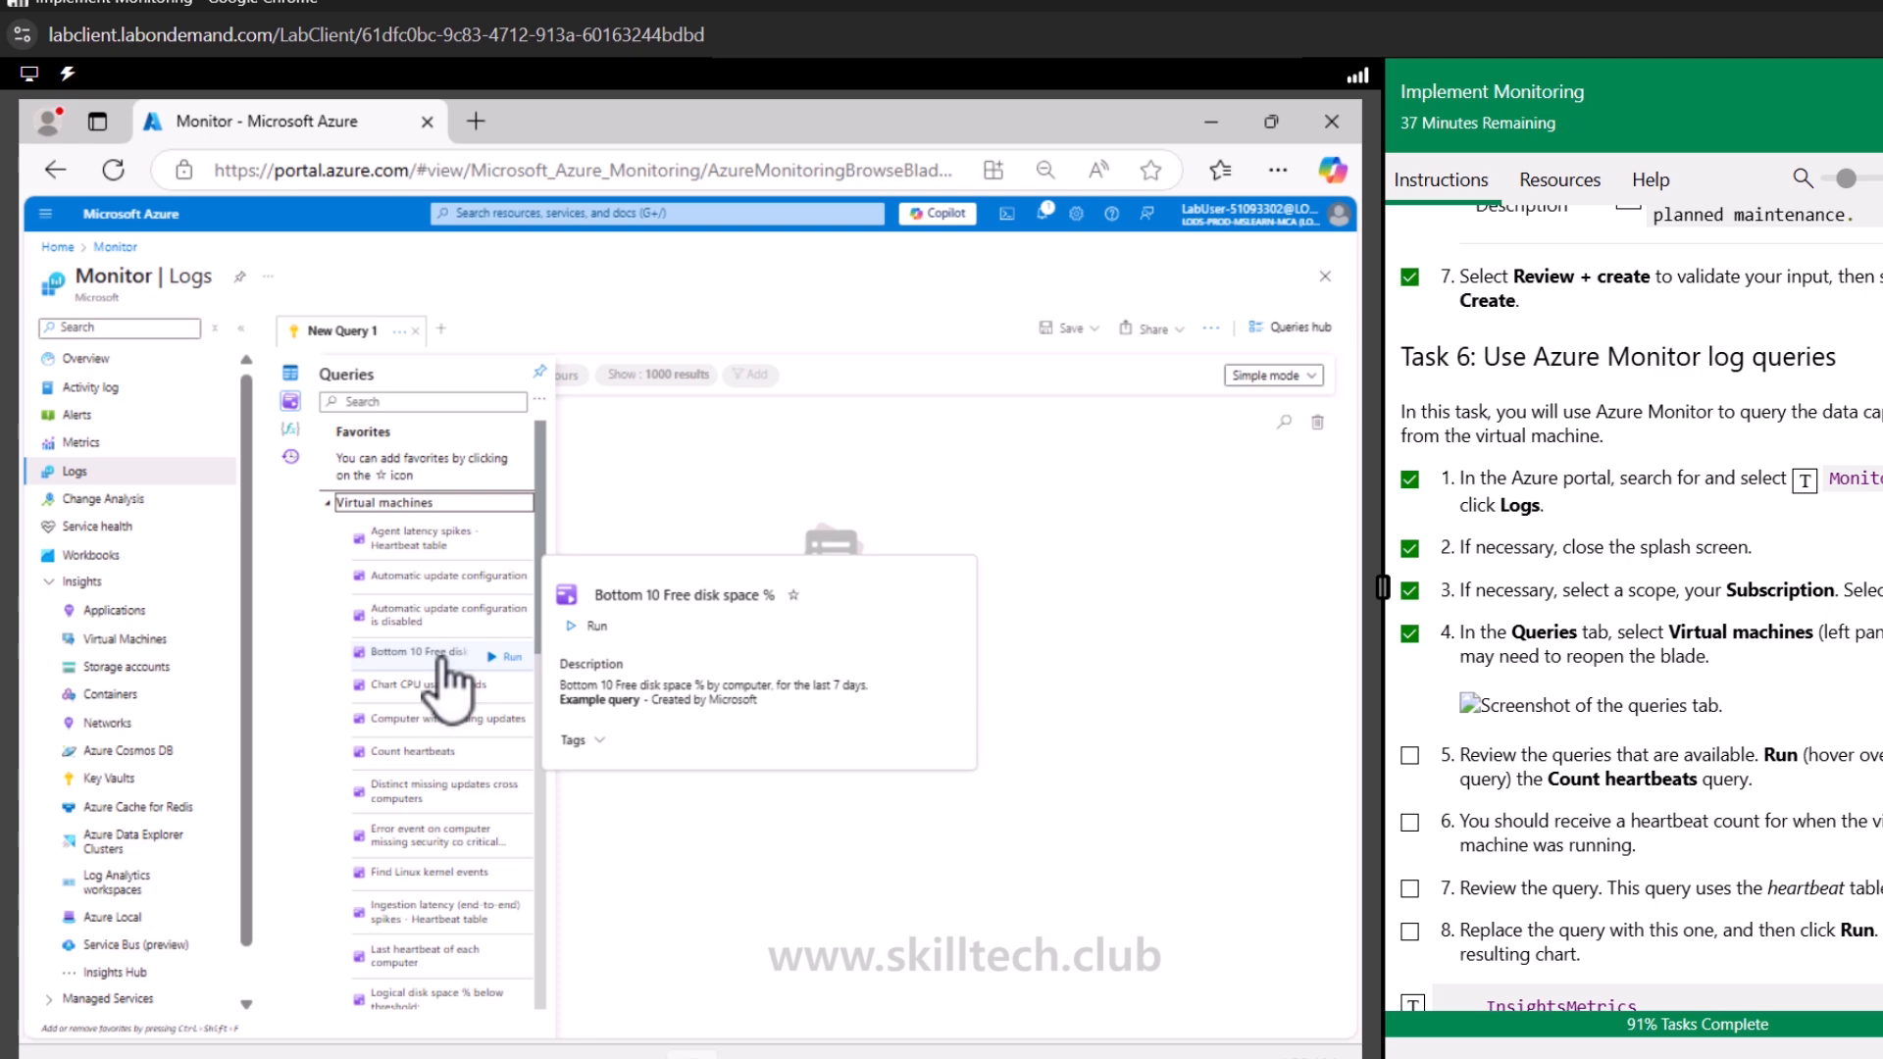
{"action": "left_click", "coordinate": [416, 751]}
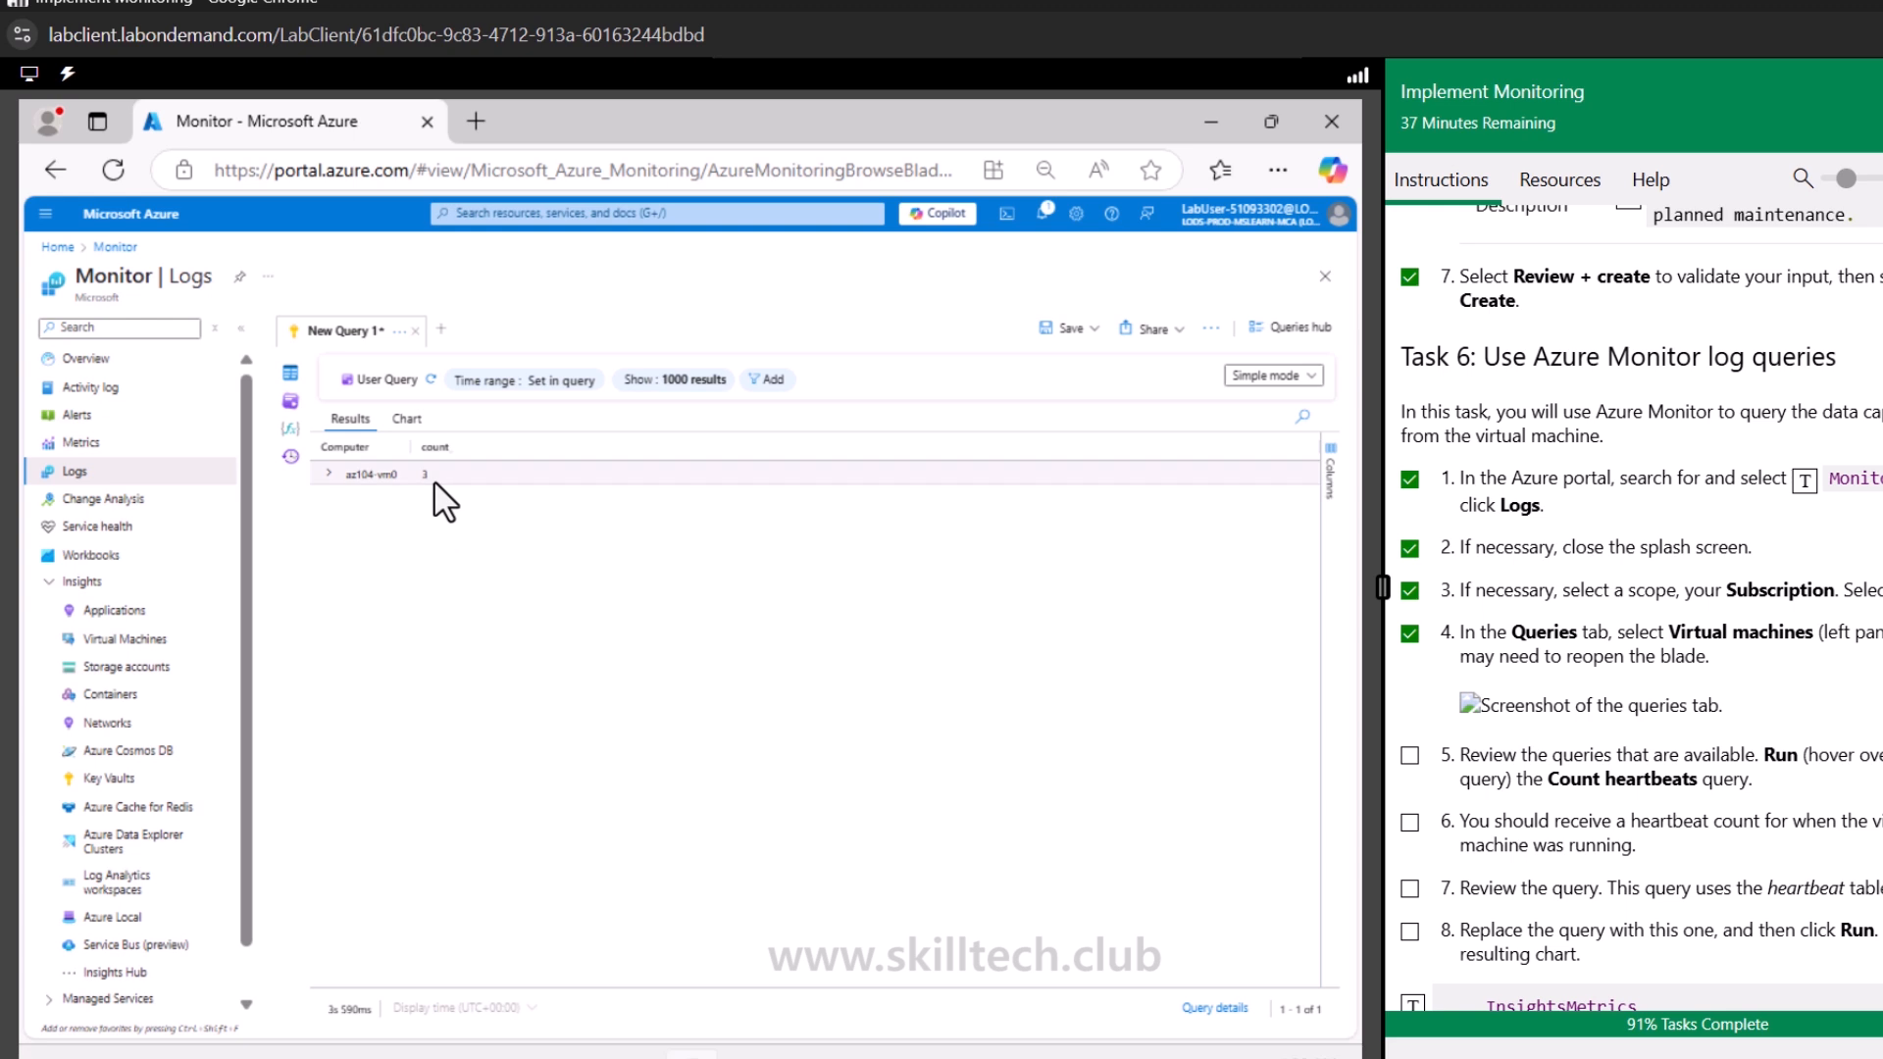
{"action": "left_click", "coordinate": [887, 508]}
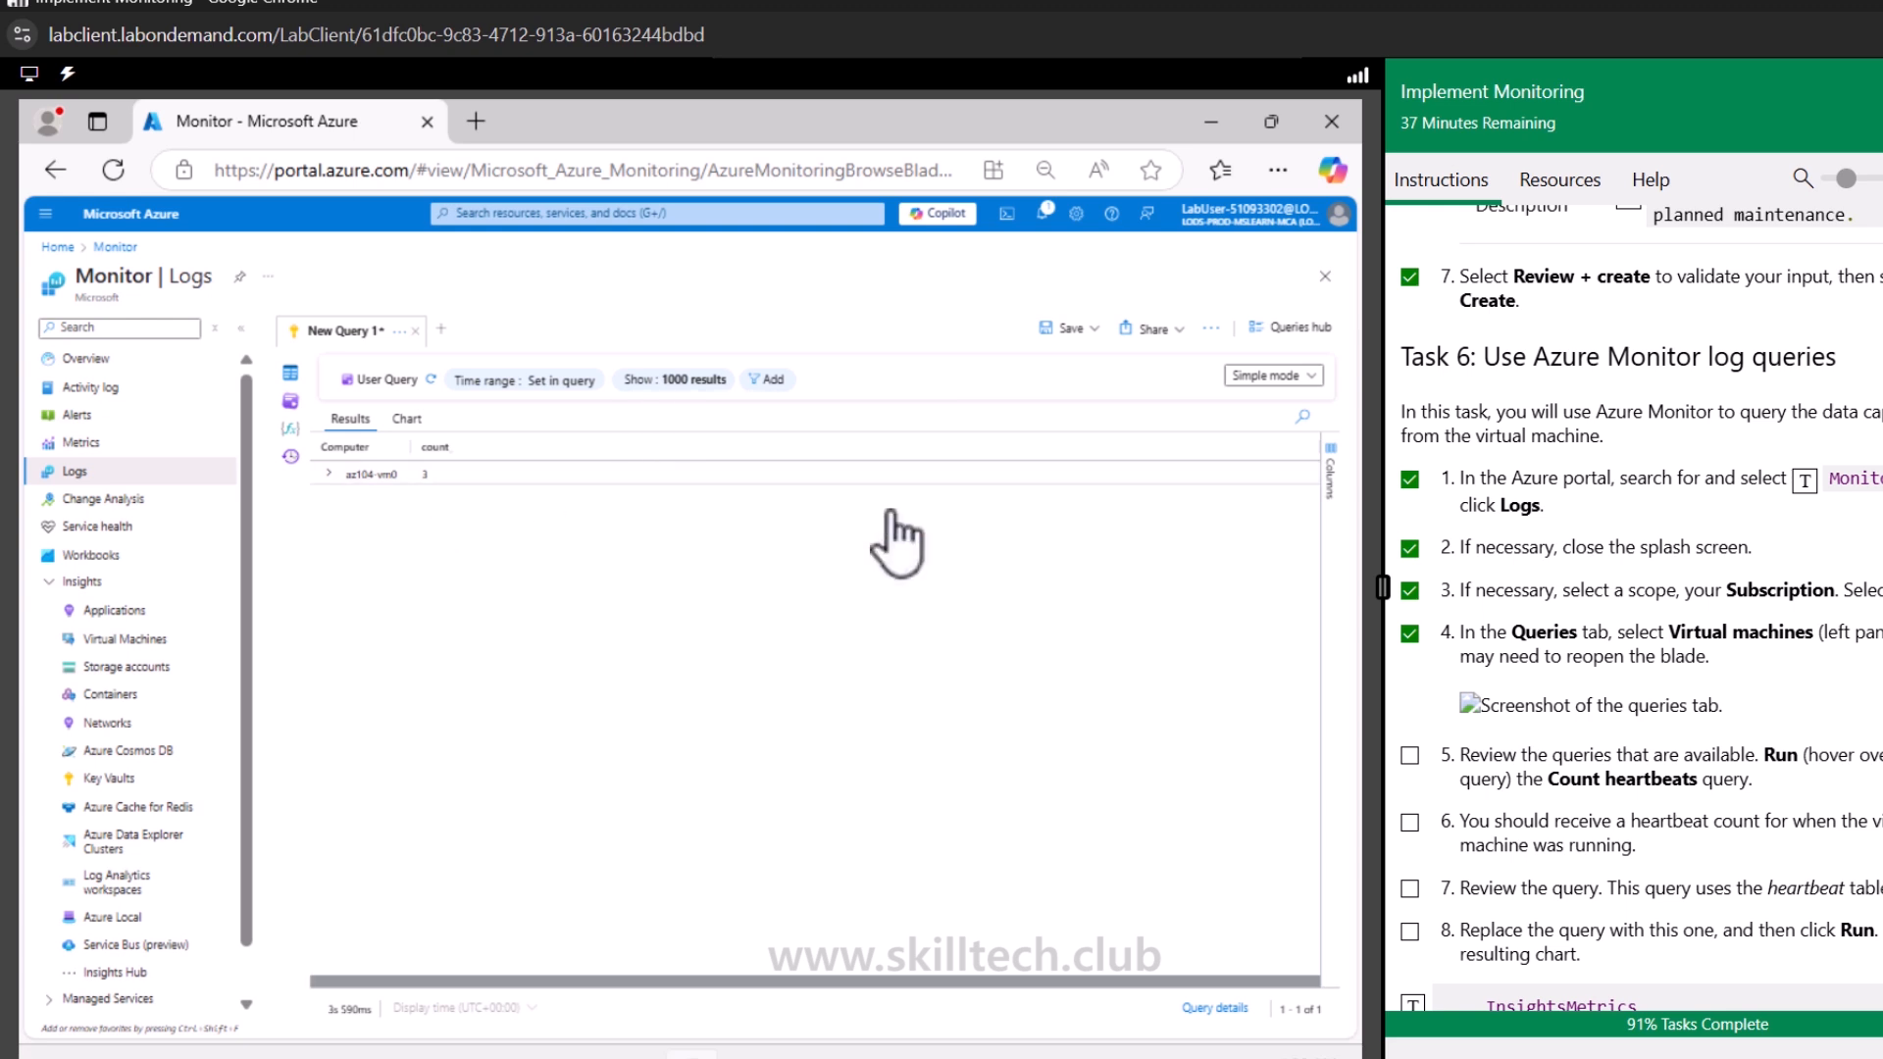
{"action": "left_click", "coordinate": [329, 475]}
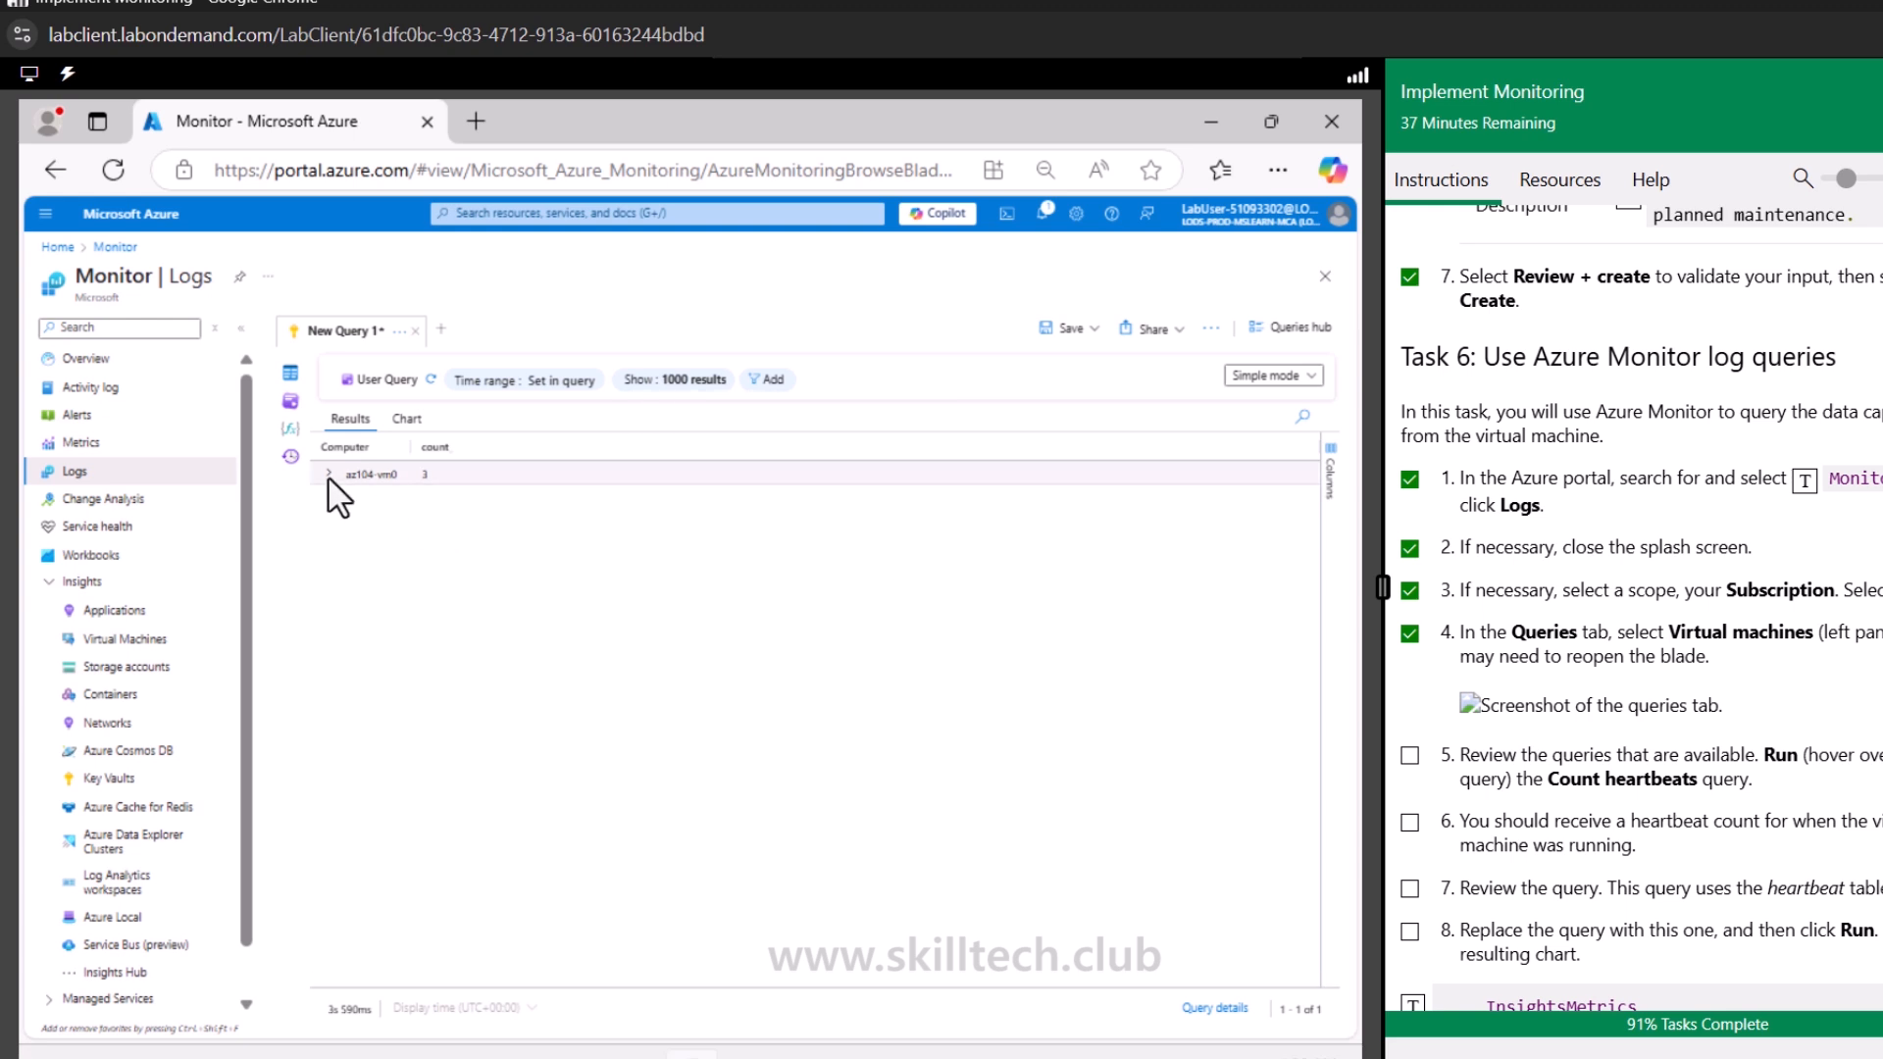
Run Count heartbeats again into a new query tab and expand the az104-vm0 result row
{"action": "left_click", "coordinate": [290, 401]}
{"action": "mouse_move", "coordinate": [442, 760]}
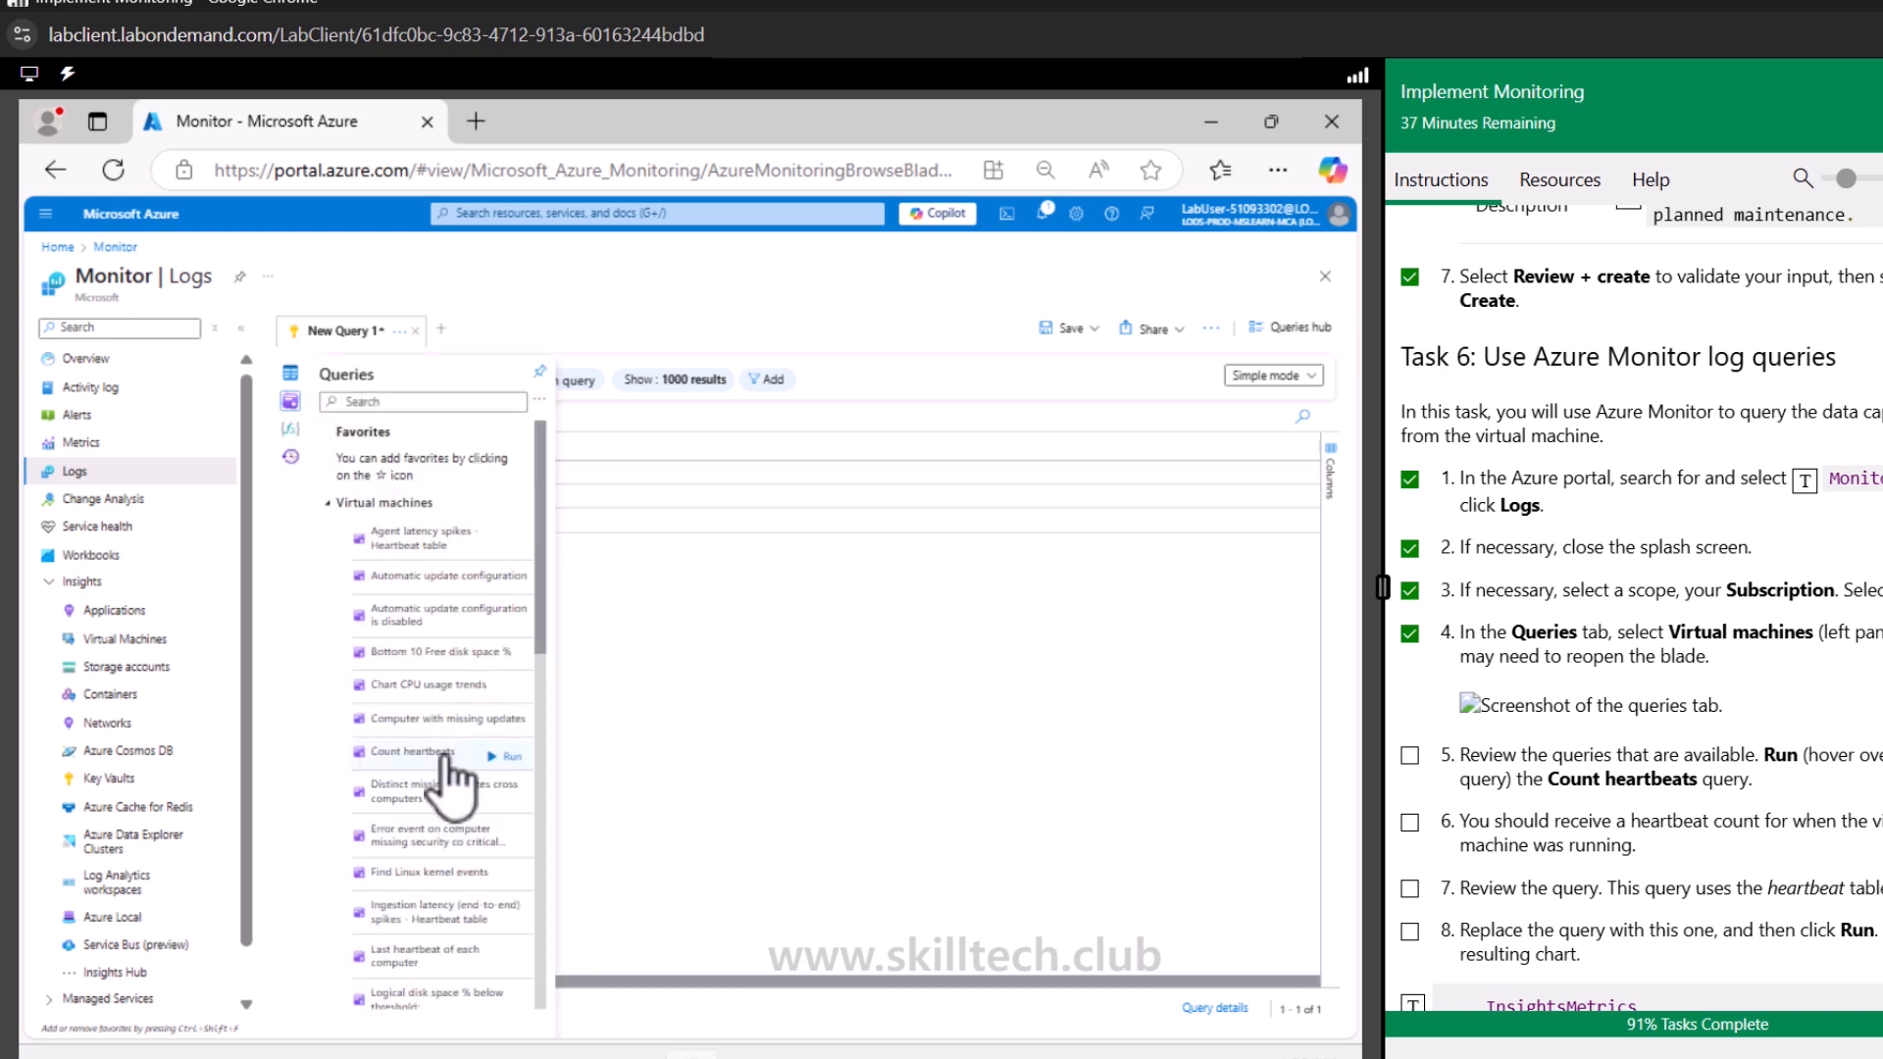
{"action": "left_click", "coordinate": [502, 756]}
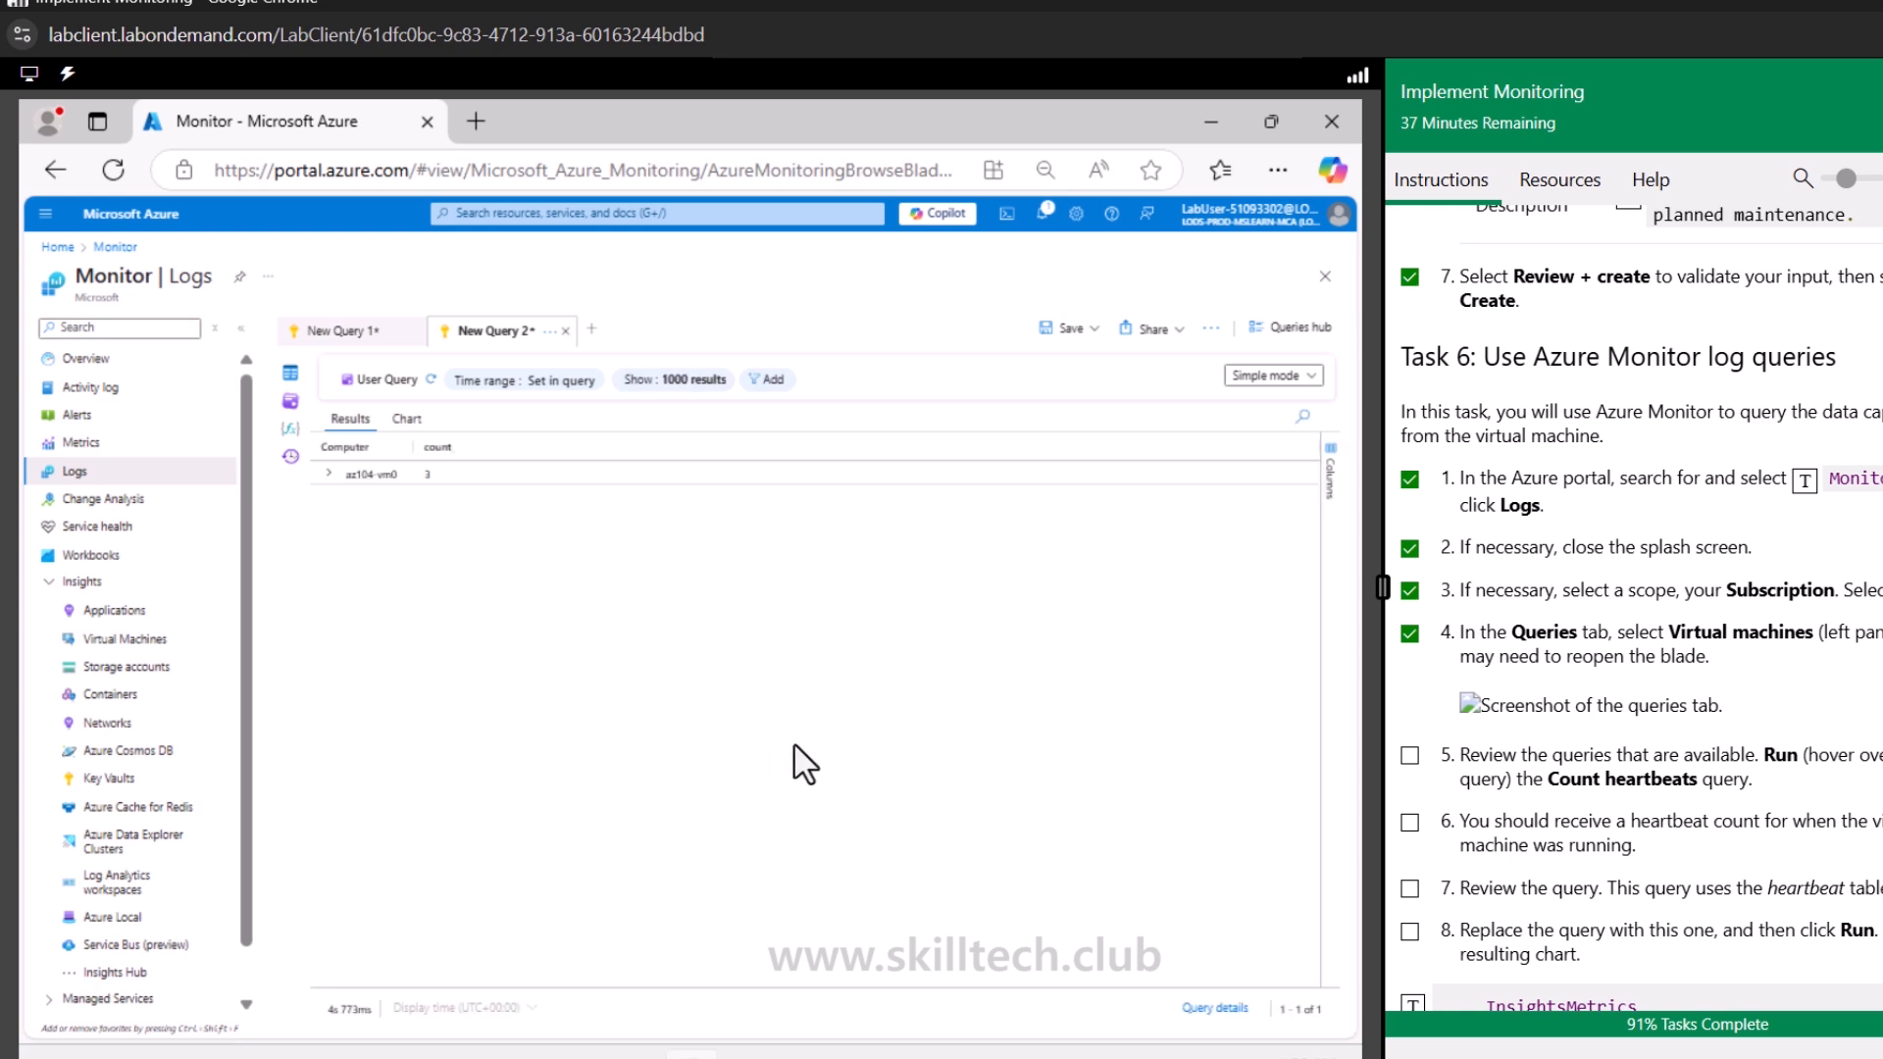
{"action": "left_click", "coordinate": [330, 477]}
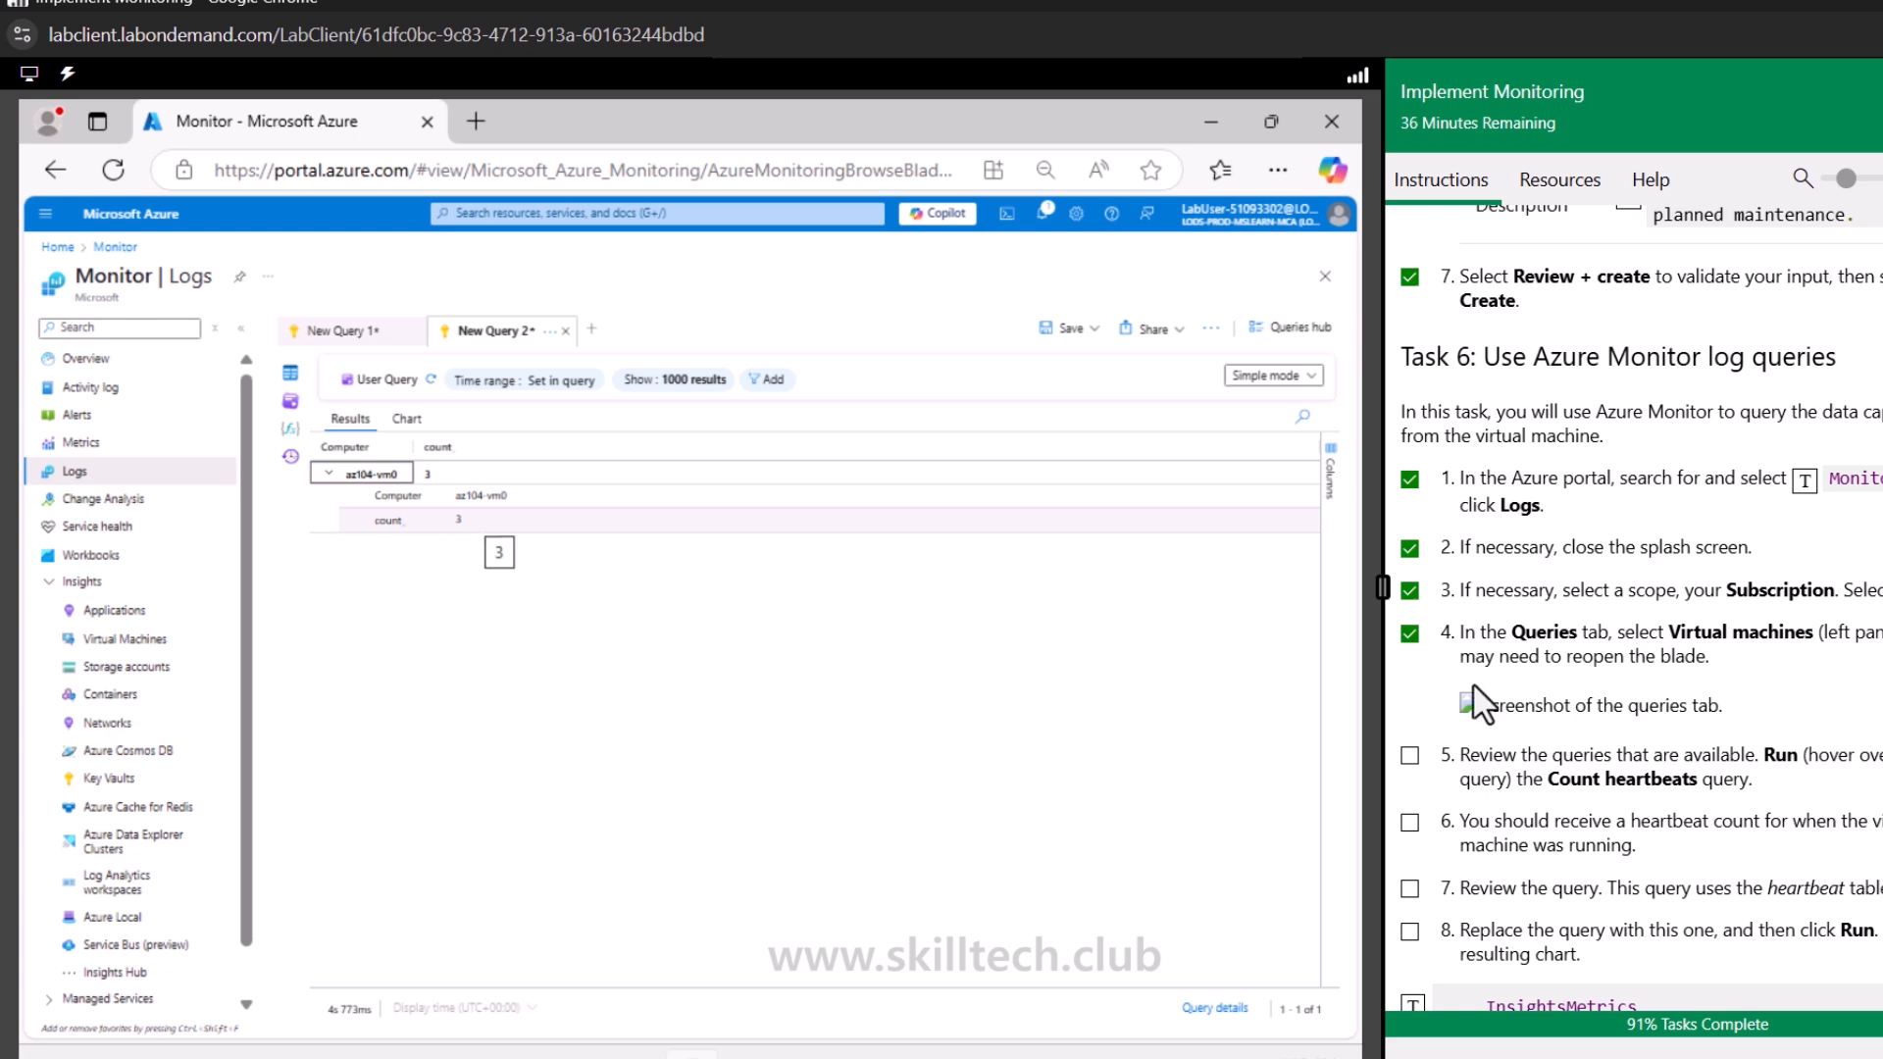
Check off Task 6 steps 5, 6 and 7 in the lab instructions
{"action": "scroll", "coordinate": [1476, 691], "scroll_direction": "down", "scroll_amount": 1}
{"action": "left_click", "coordinate": [1409, 624]}
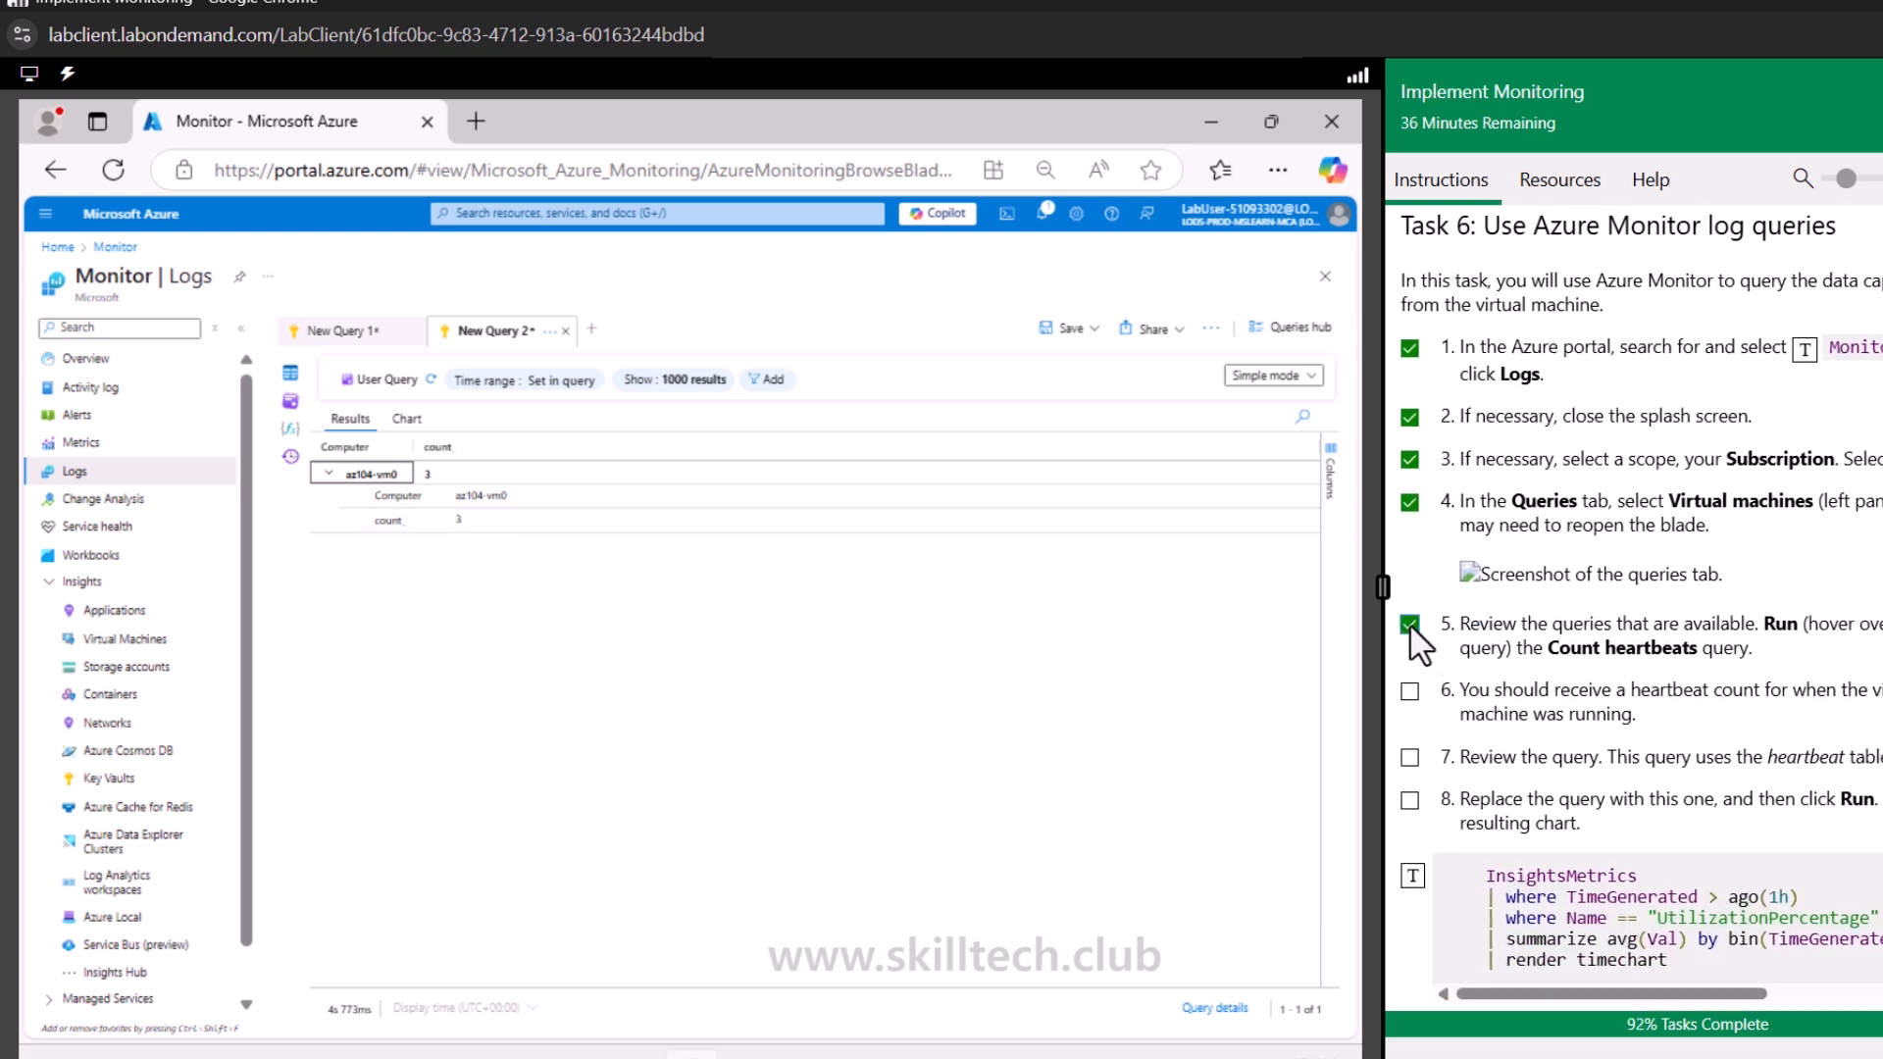
{"action": "left_click", "coordinate": [1410, 692]}
{"action": "scroll", "coordinate": [1694, 639], "scroll_direction": "down", "scroll_amount": 1}
{"action": "left_click_drag", "start_coordinate": [1547, 583], "coordinate": [1621, 583]}
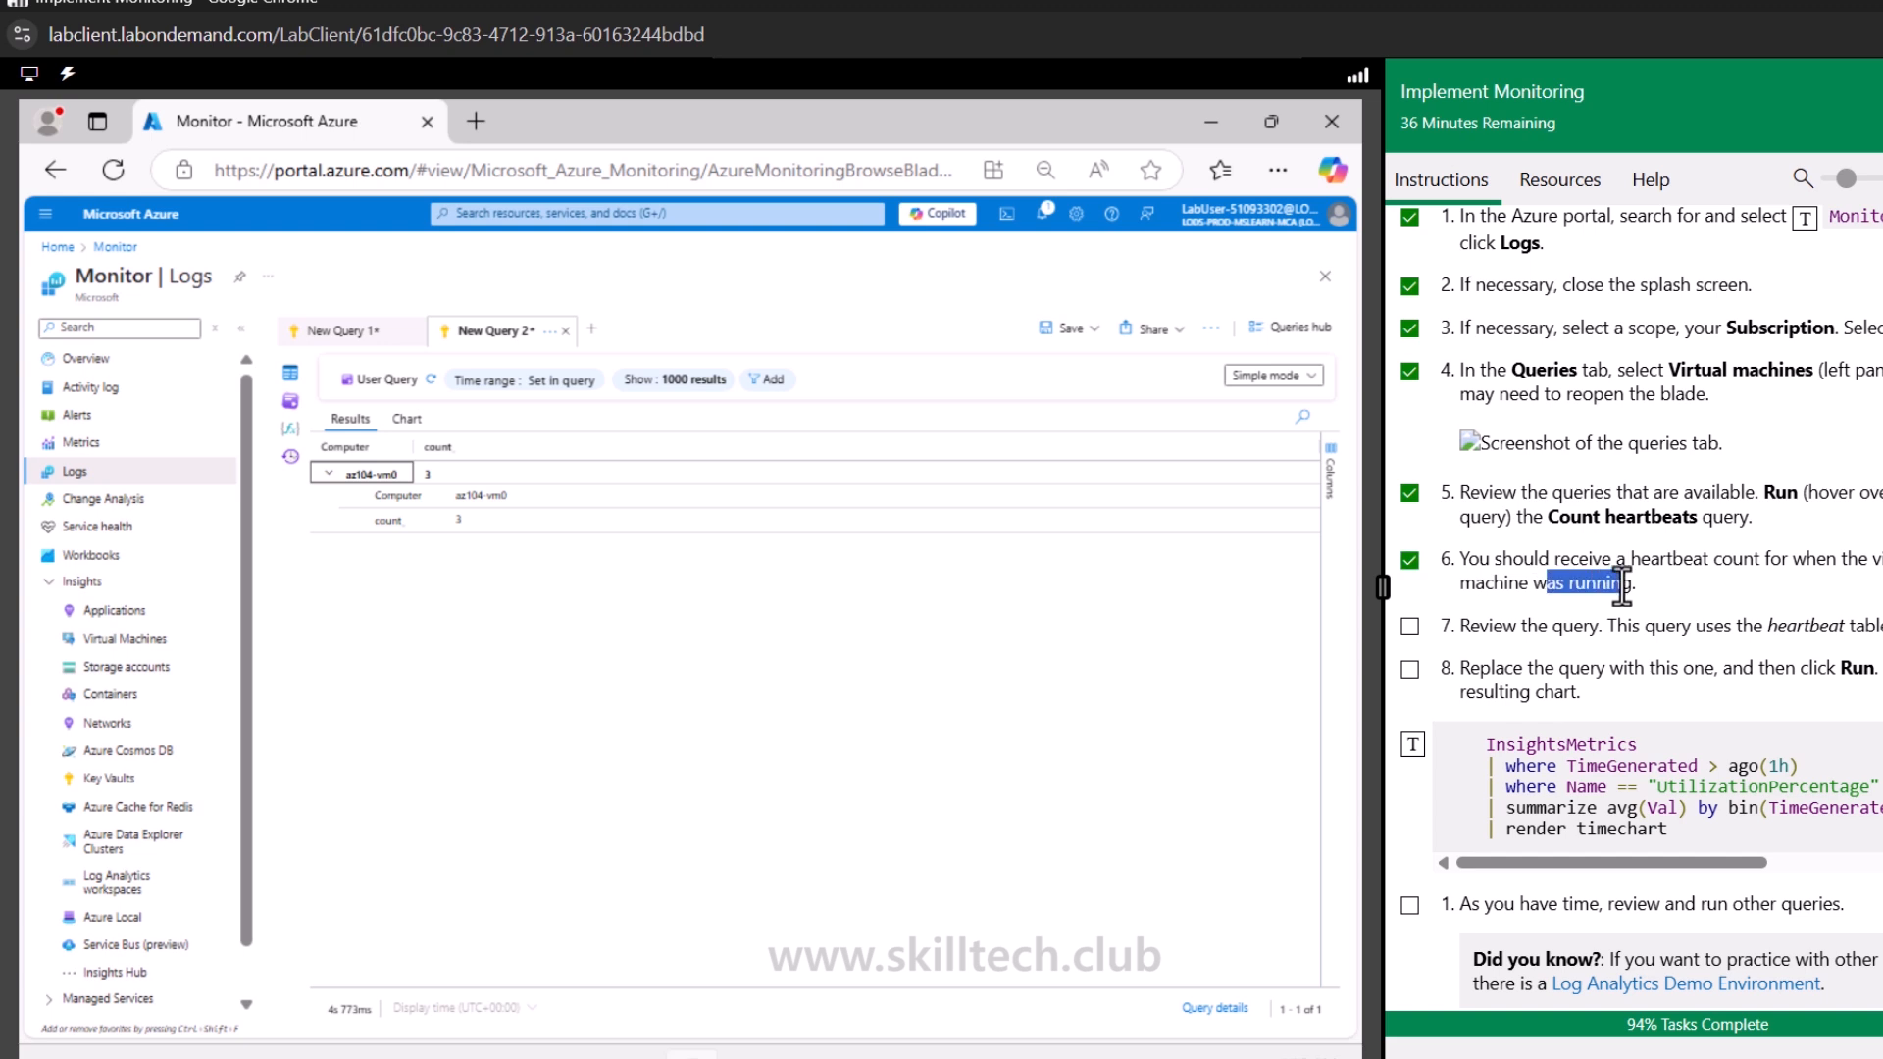
{"action": "left_click", "coordinate": [1411, 637]}
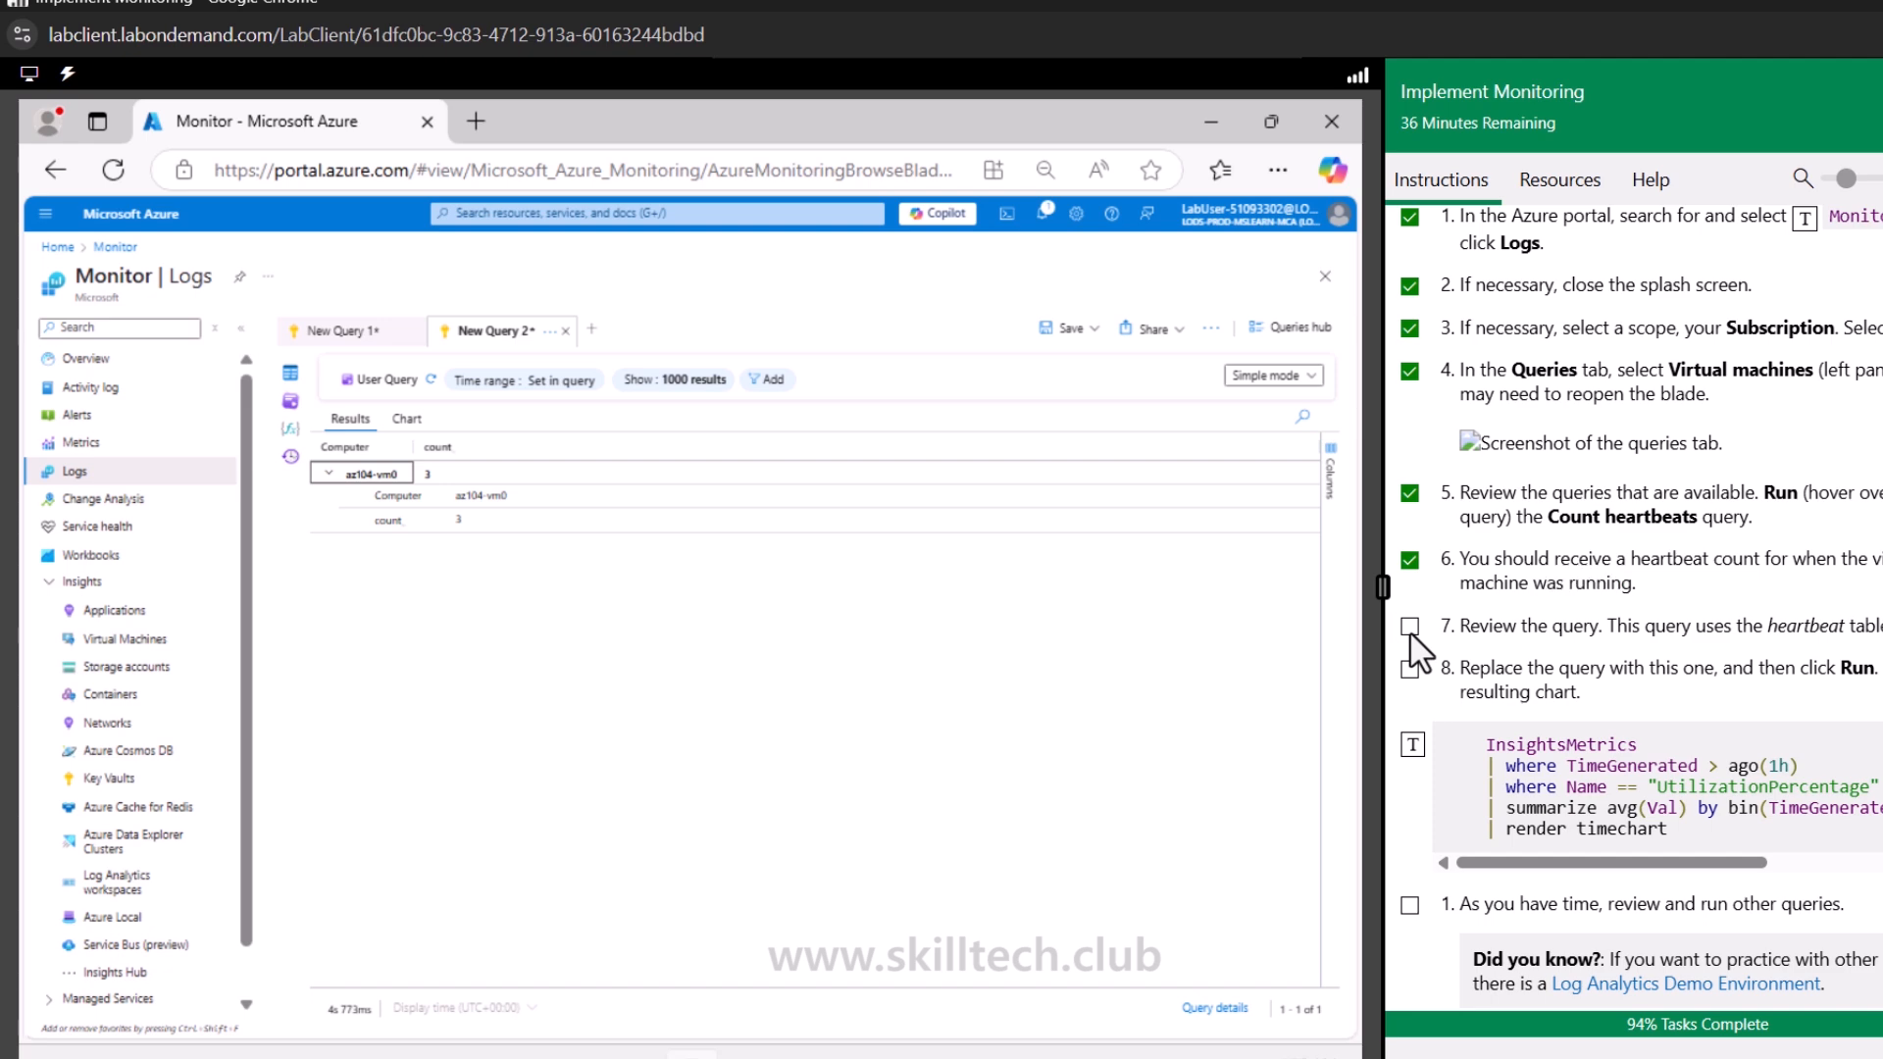
{"action": "scroll", "coordinate": [1412, 649], "scroll_direction": "down", "scroll_amount": 1}
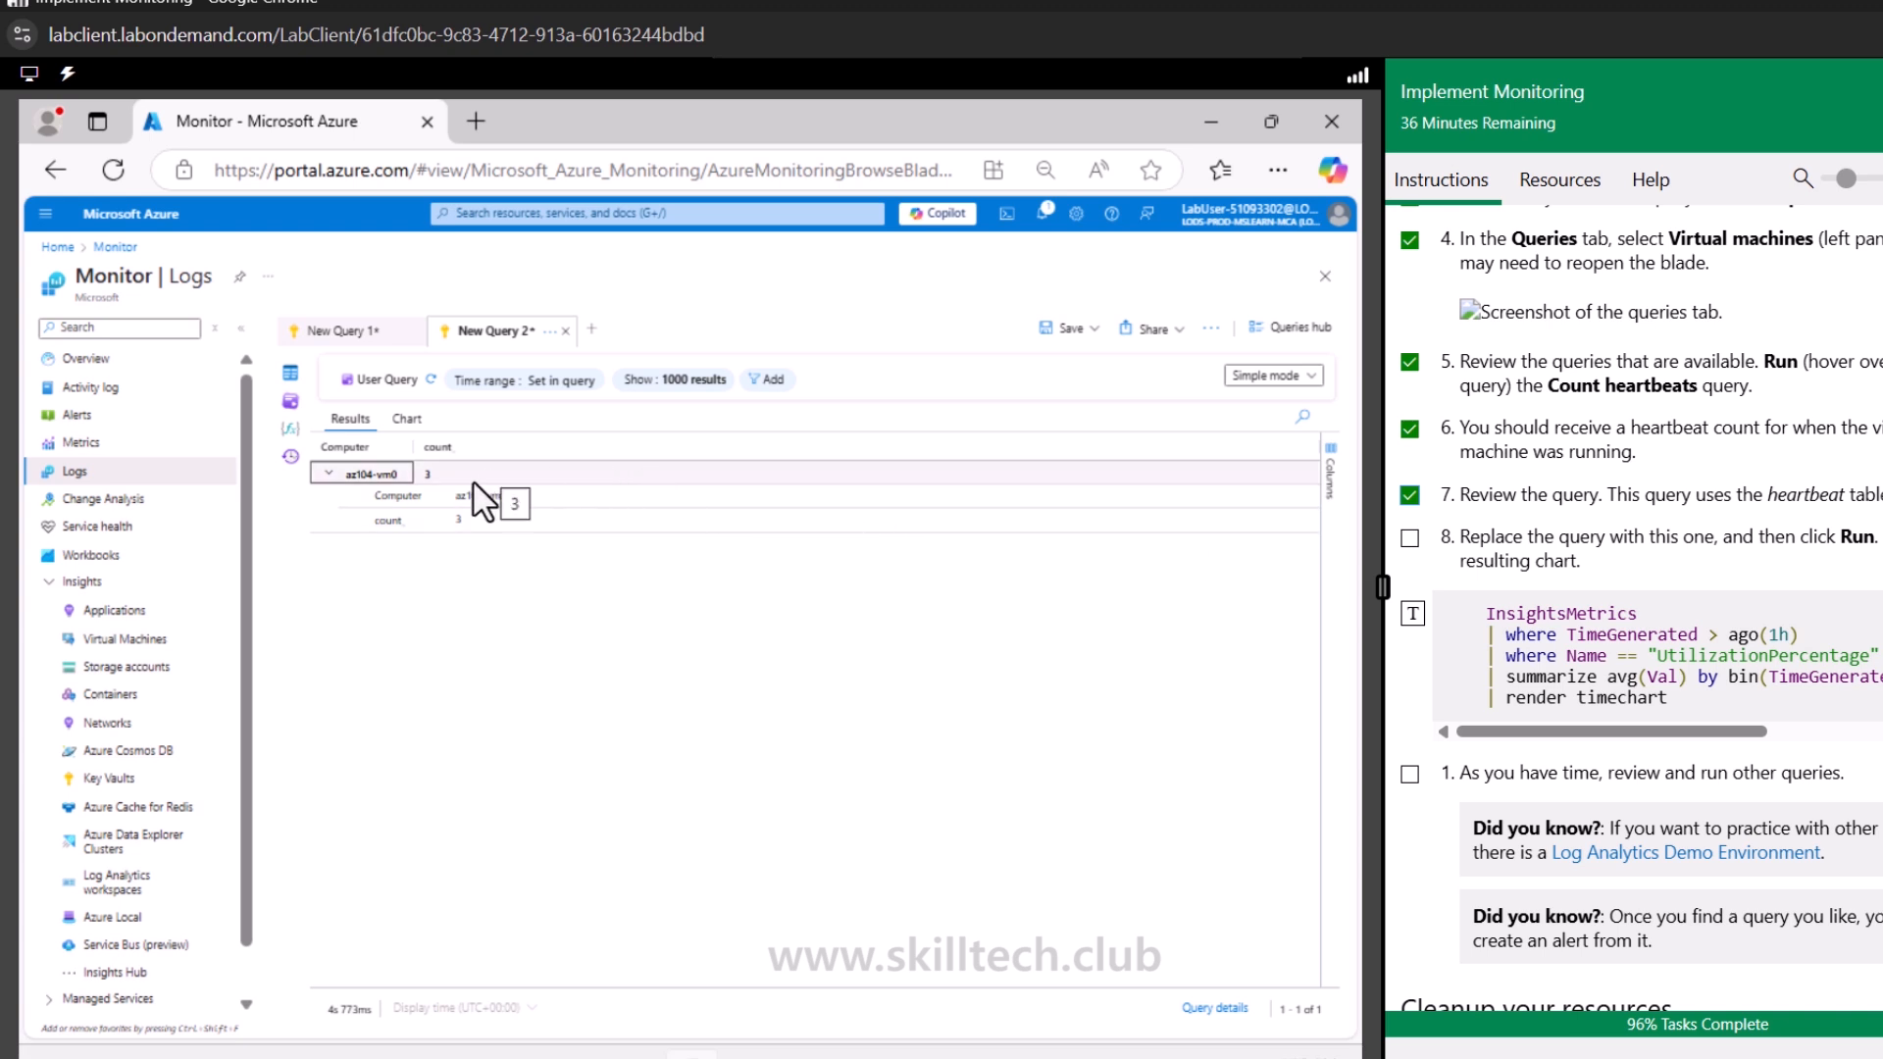
Switch the query editor to KQL mode and dismiss the default-mode prompt
{"action": "left_click", "coordinate": [1275, 376]}
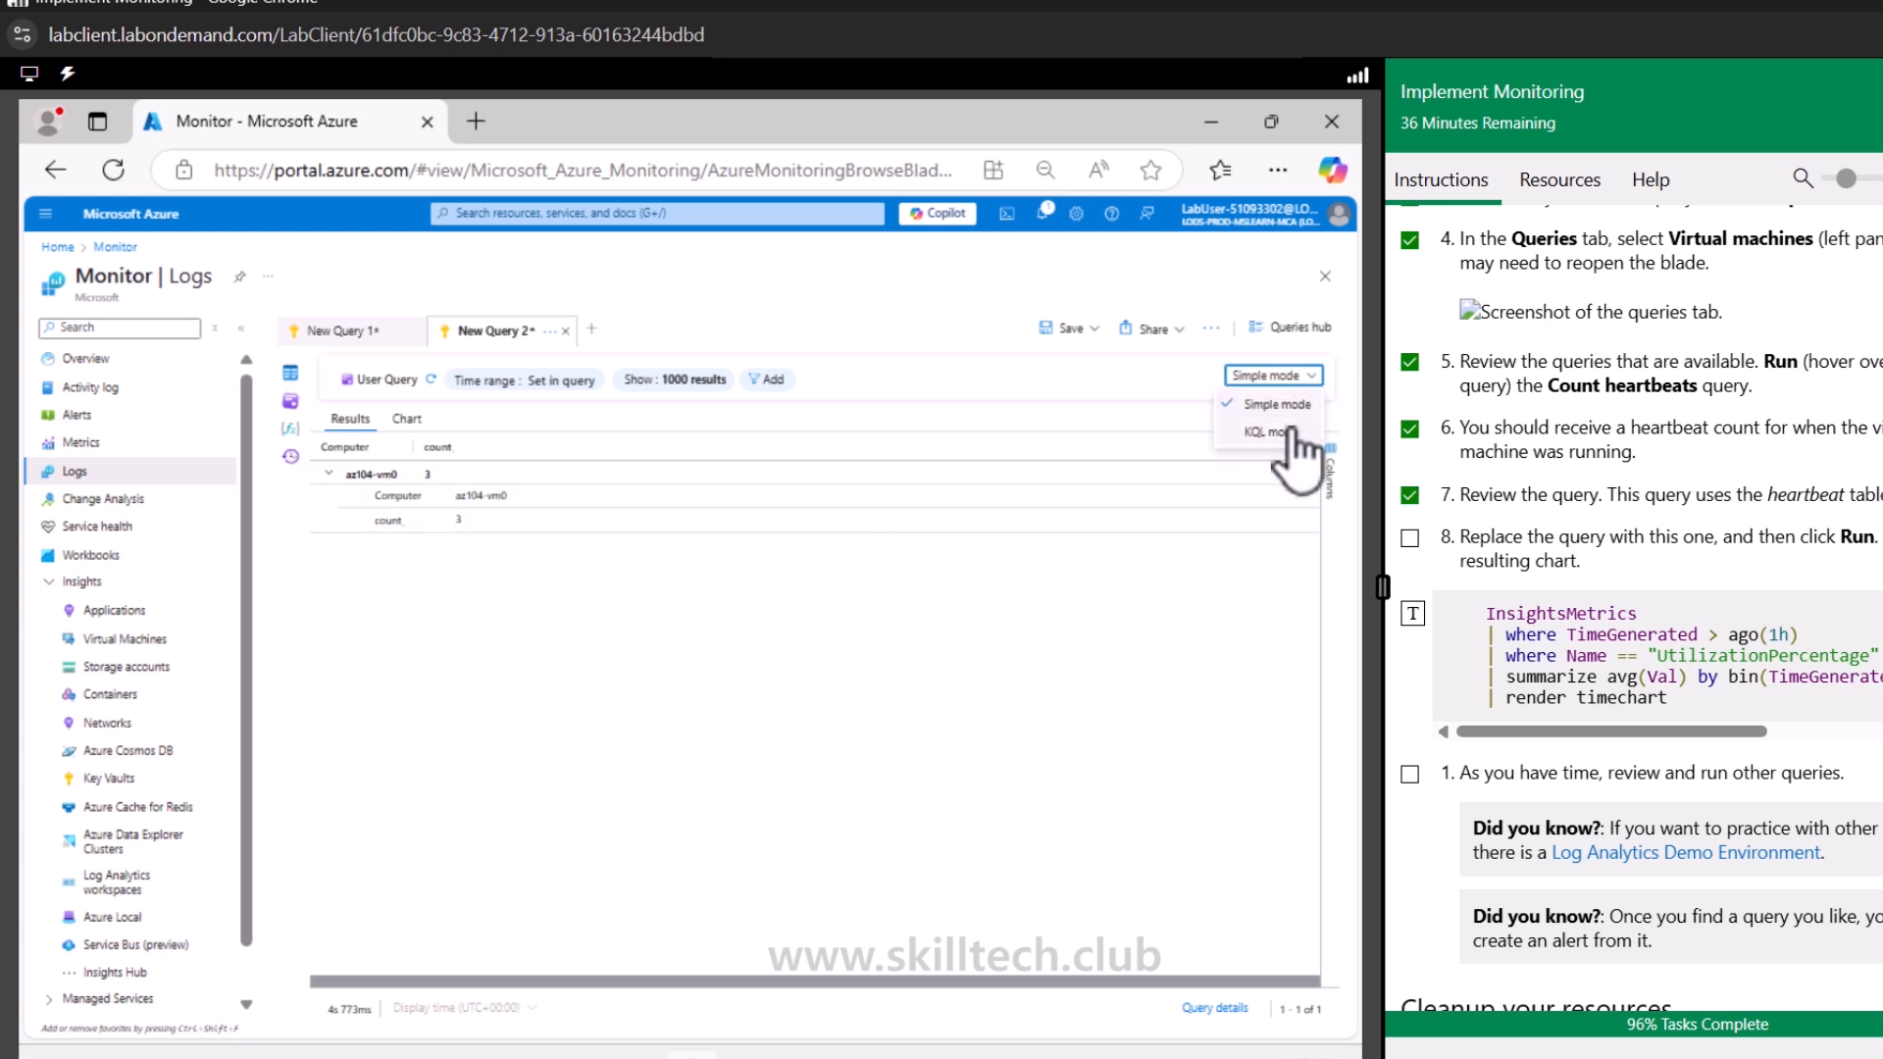
{"action": "left_click", "coordinate": [1275, 432]}
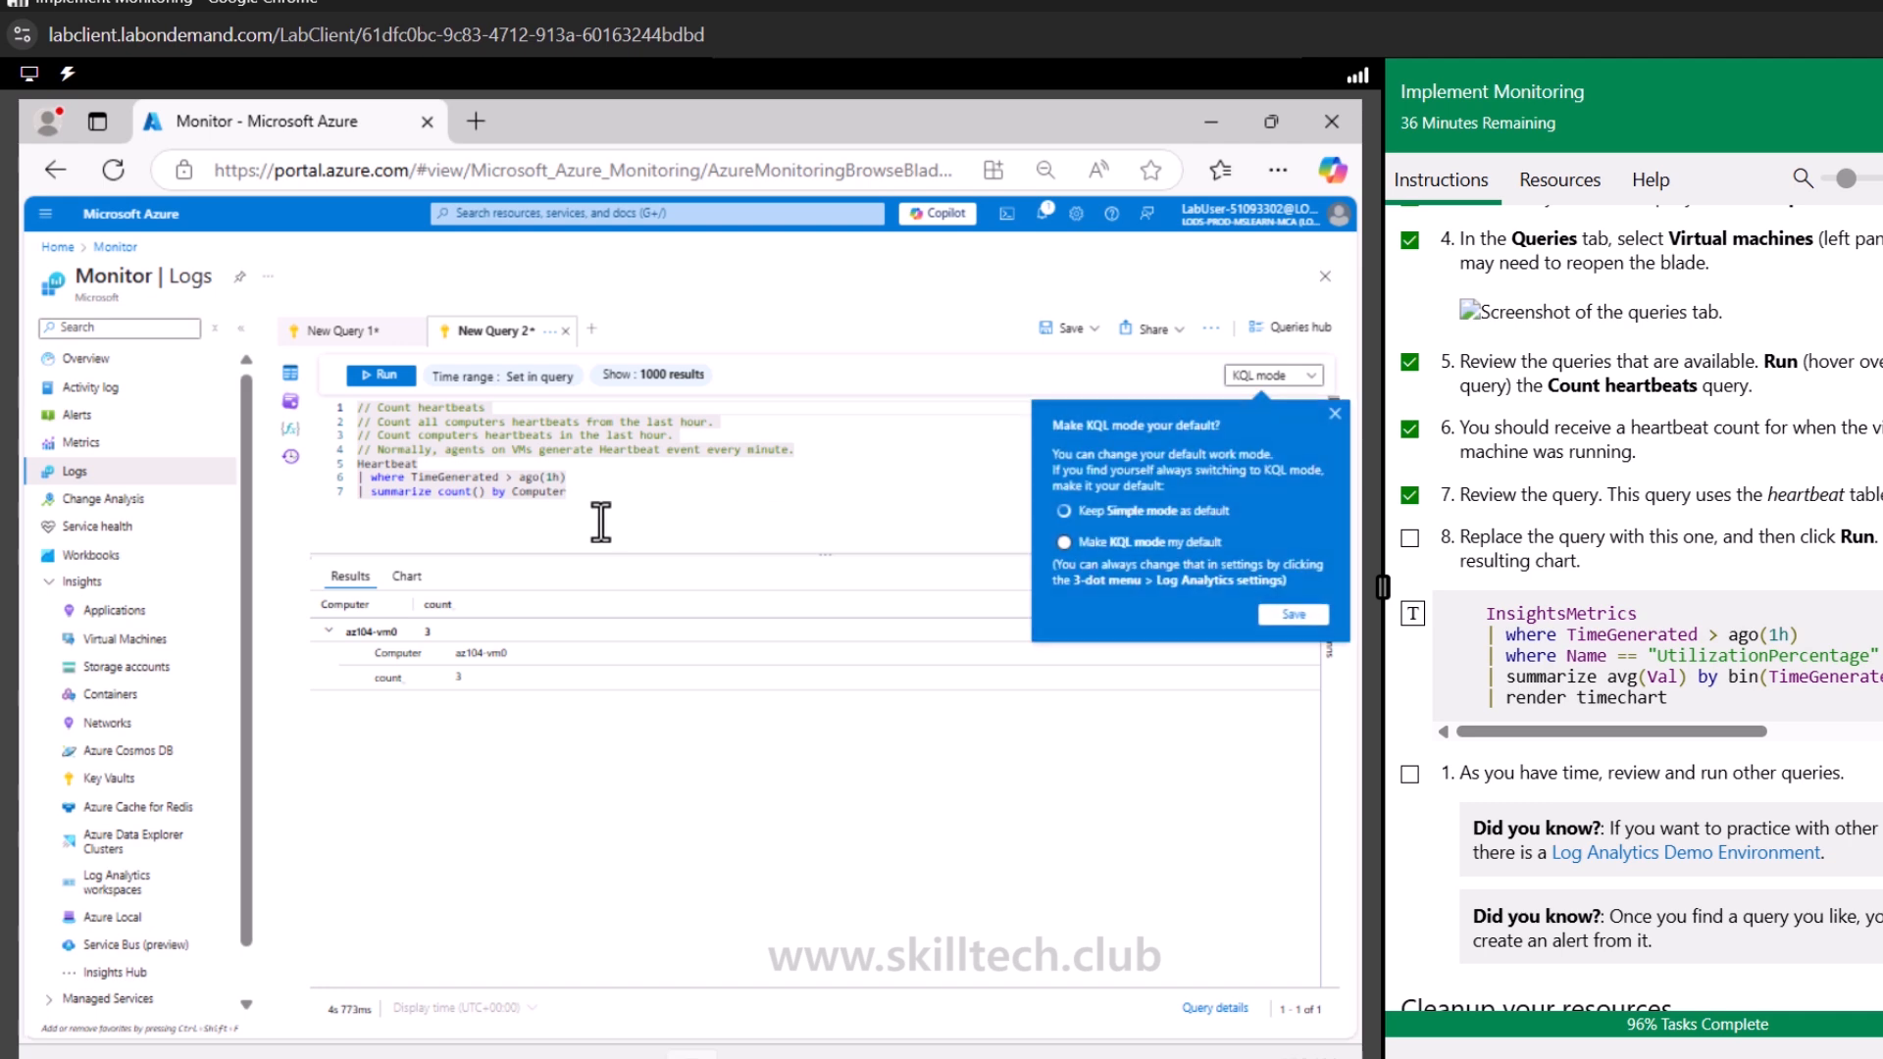
{"action": "left_click", "coordinate": [1335, 414]}
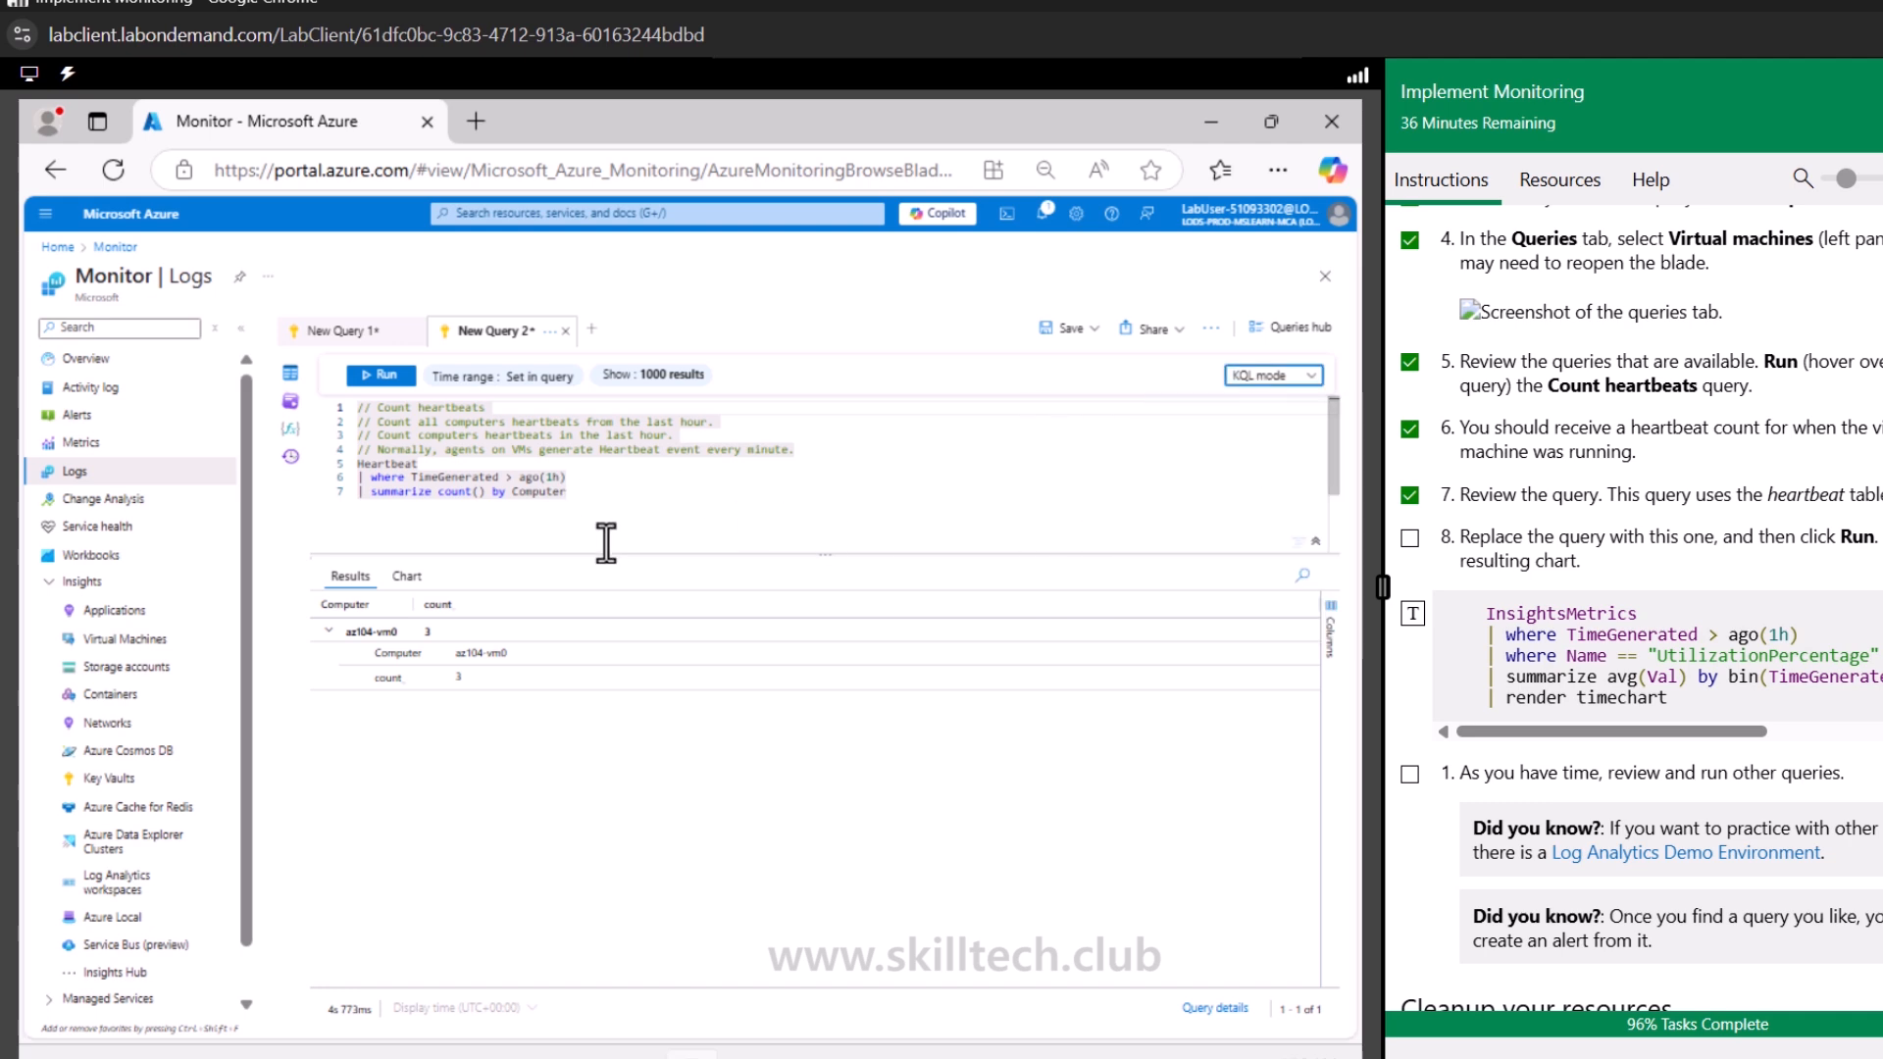
Select and delete the entire Count heartbeats query text from the editor
{"action": "left_click", "coordinate": [377, 465]}
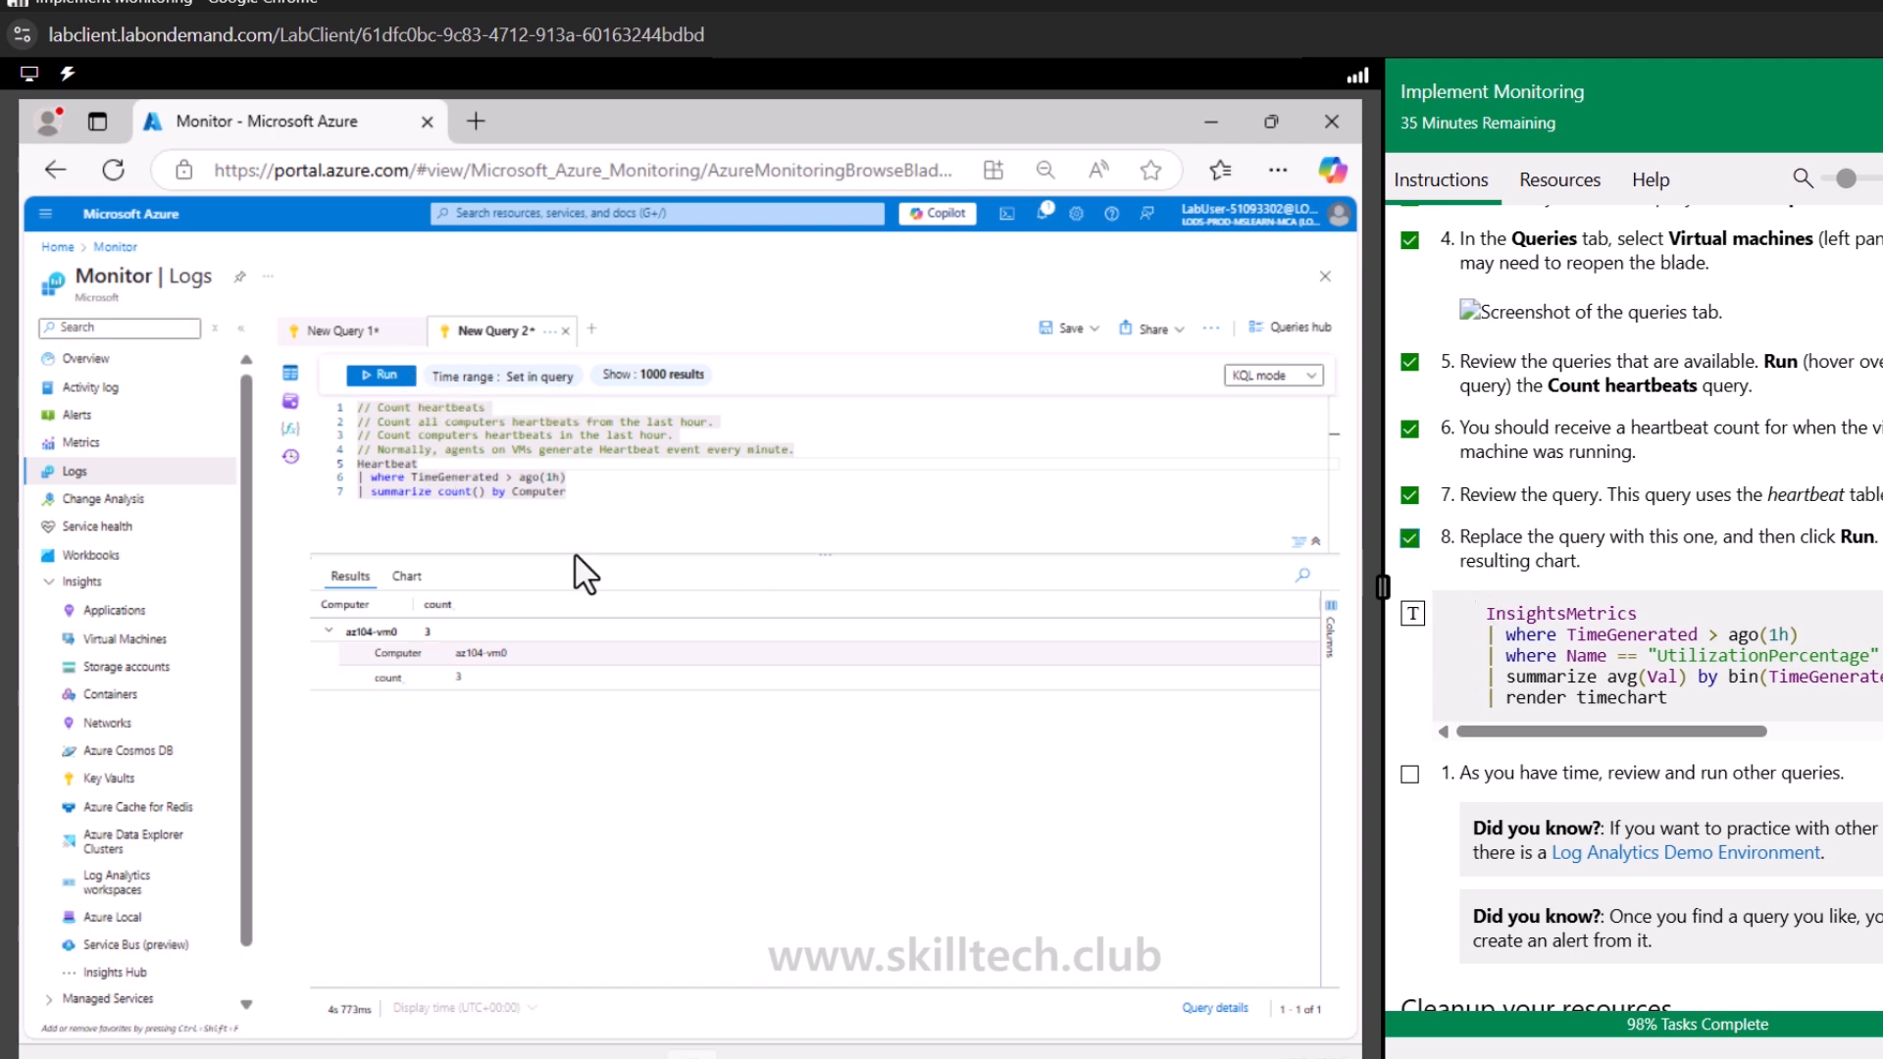
{"action": "left_click_drag", "start_coordinate": [569, 494], "coordinate": [359, 478]}
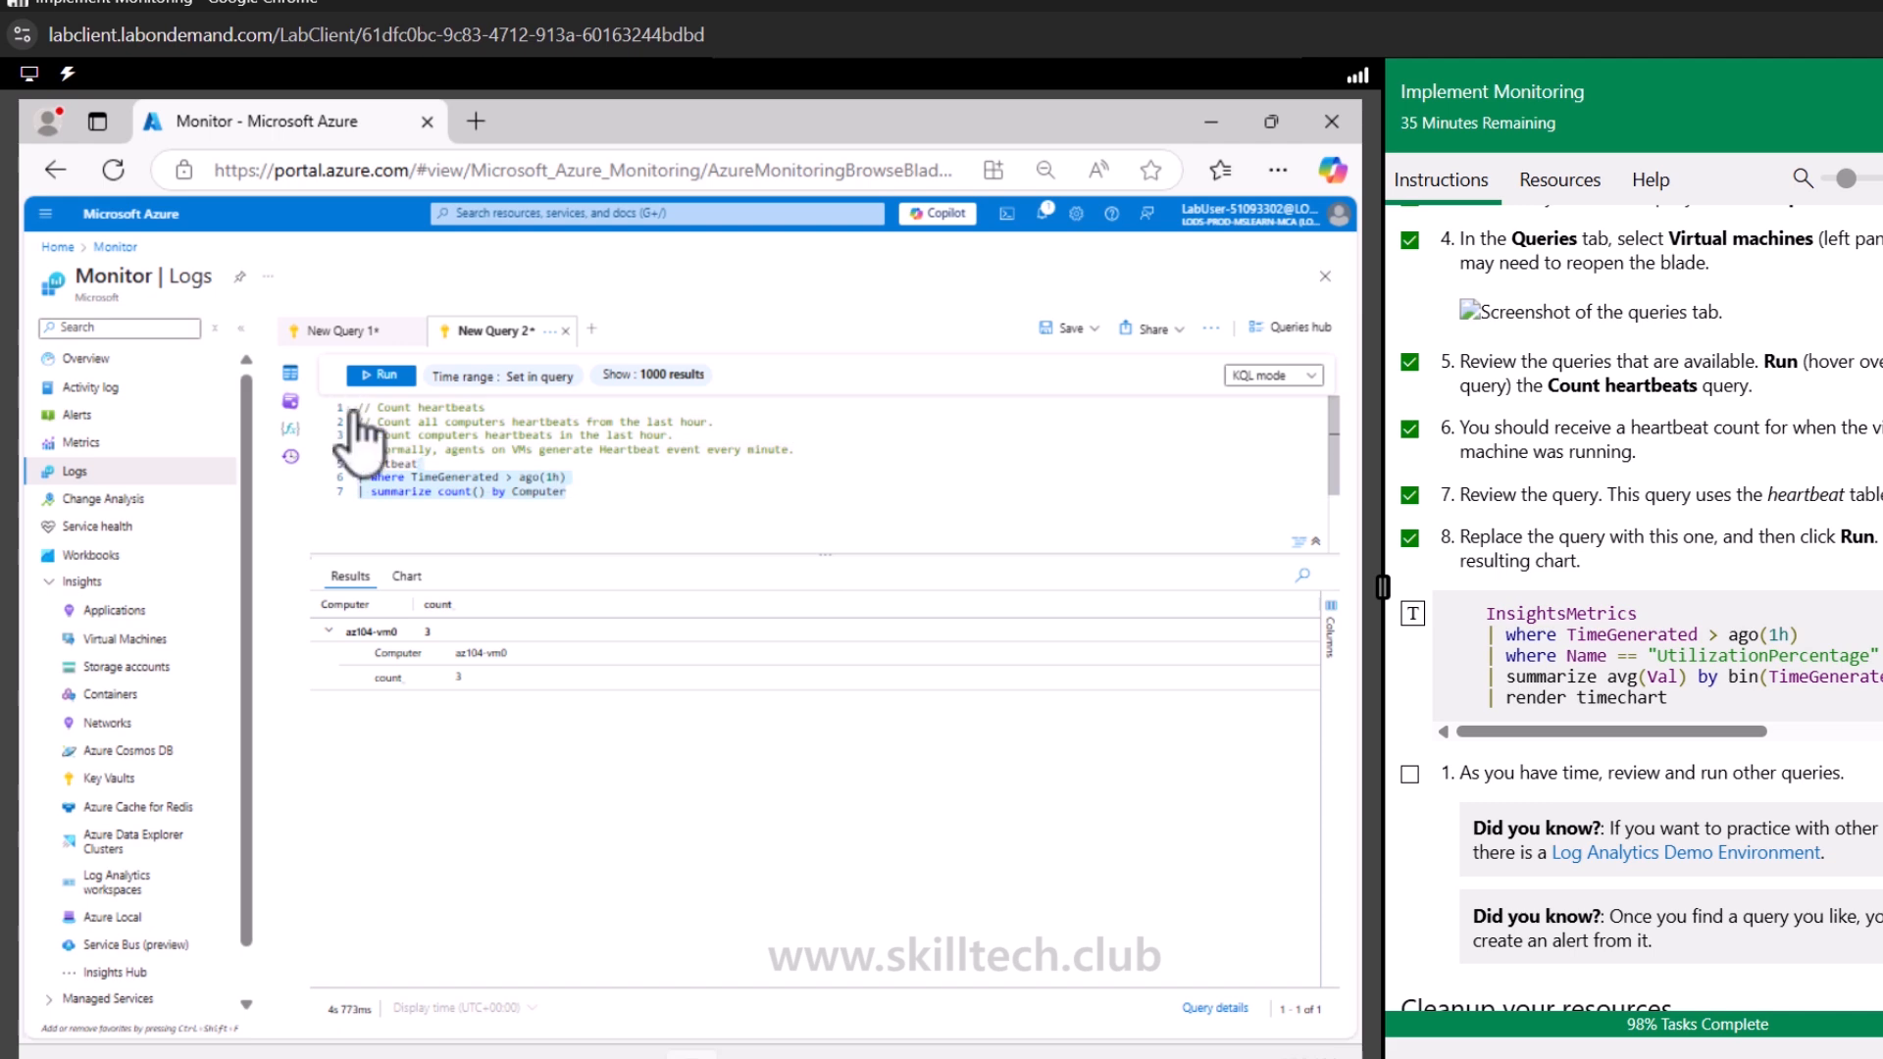
{"action": "left_click", "coordinate": [582, 504]}
{"action": "left_click_drag", "start_coordinate": [581, 504], "coordinate": [310, 396]}
{"action": "key", "text": "Delete"}
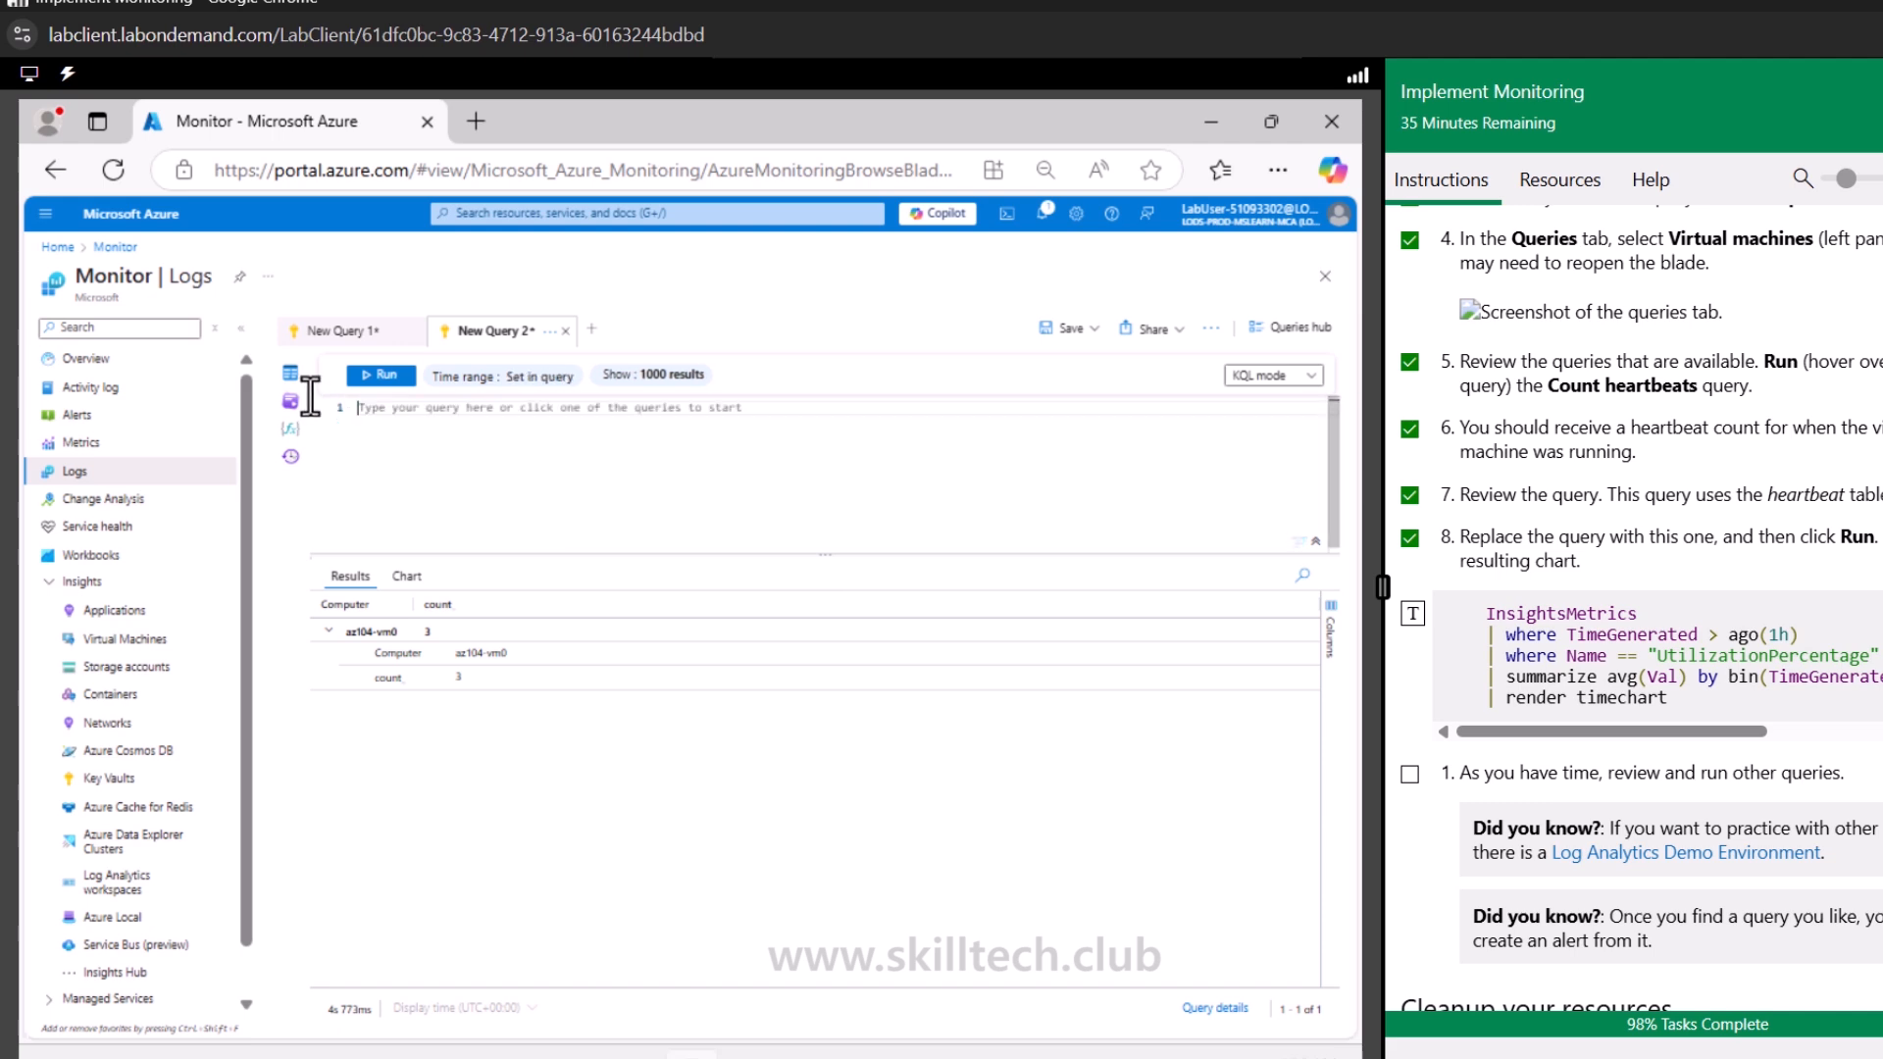
Insert the InsightsMetrics UtilizationPercentage timechart query from the lab instructions, remove the extra indentation, and run it
{"action": "left_click", "coordinate": [1412, 614]}
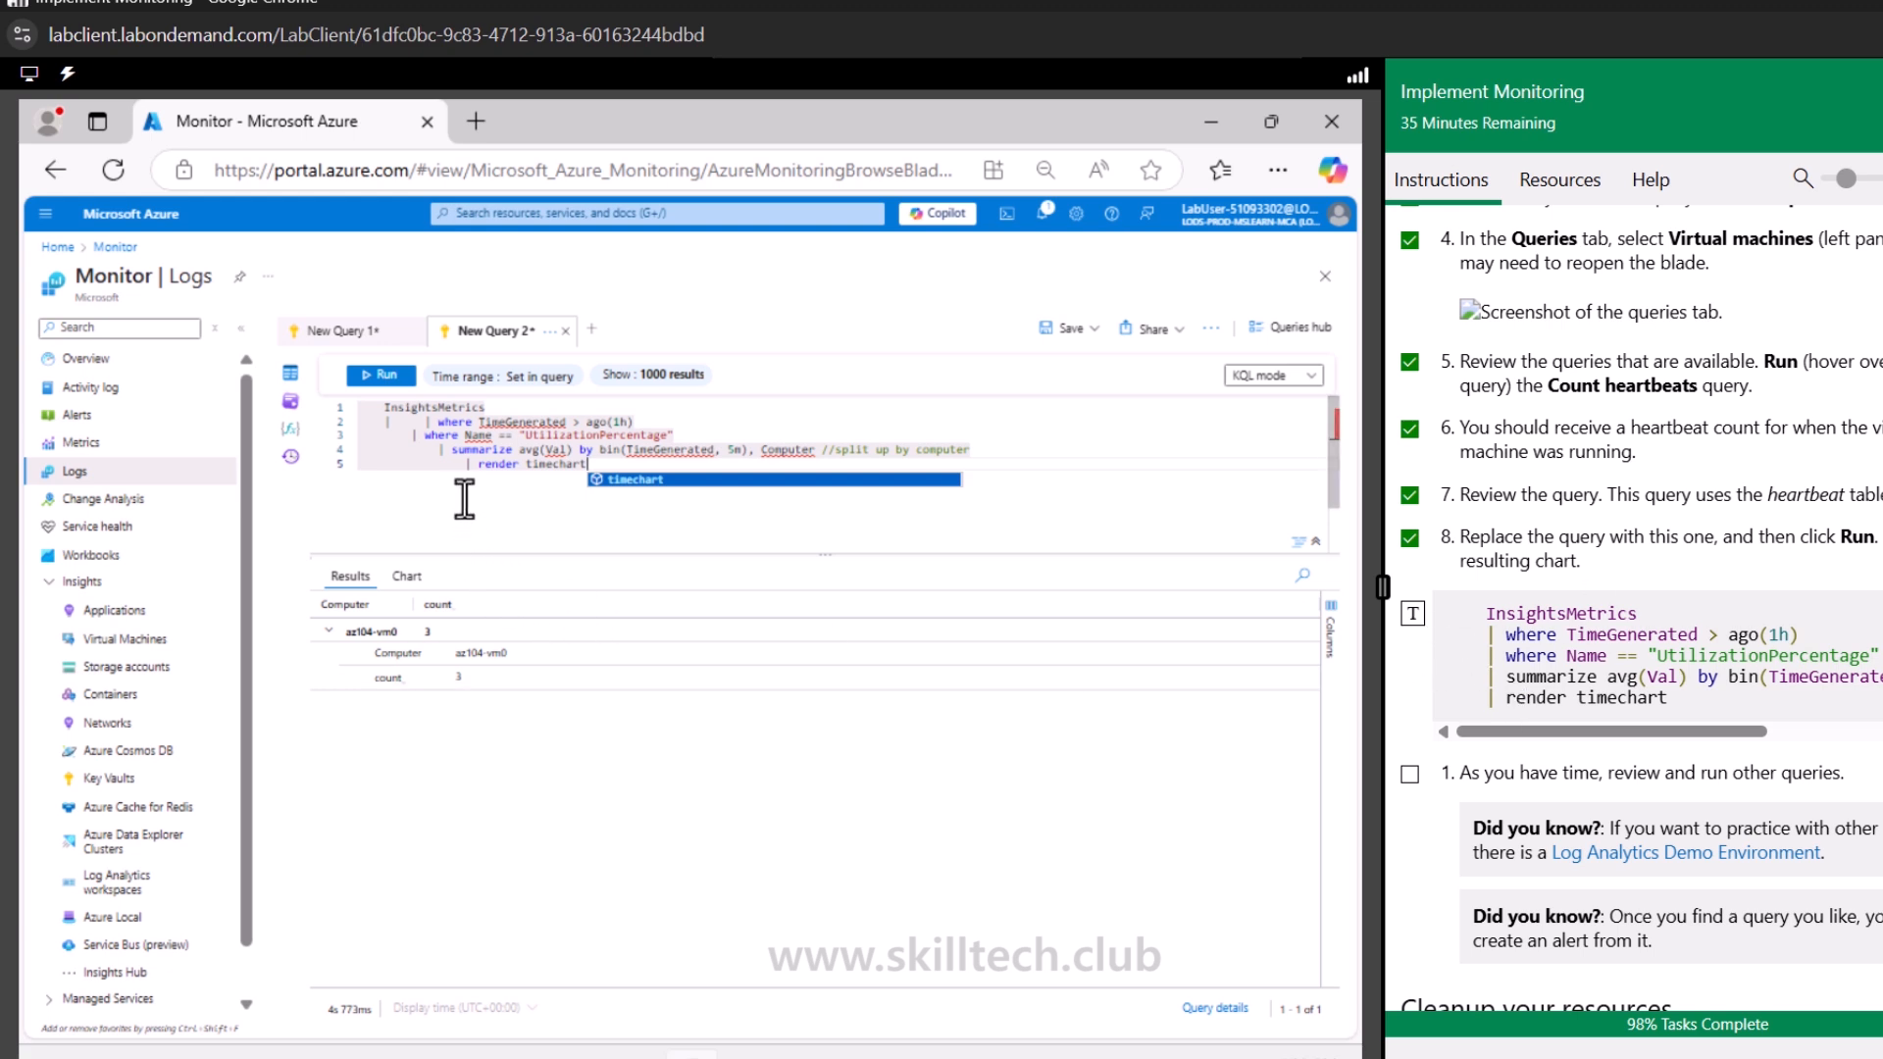
{"action": "left_click", "coordinate": [464, 462]}
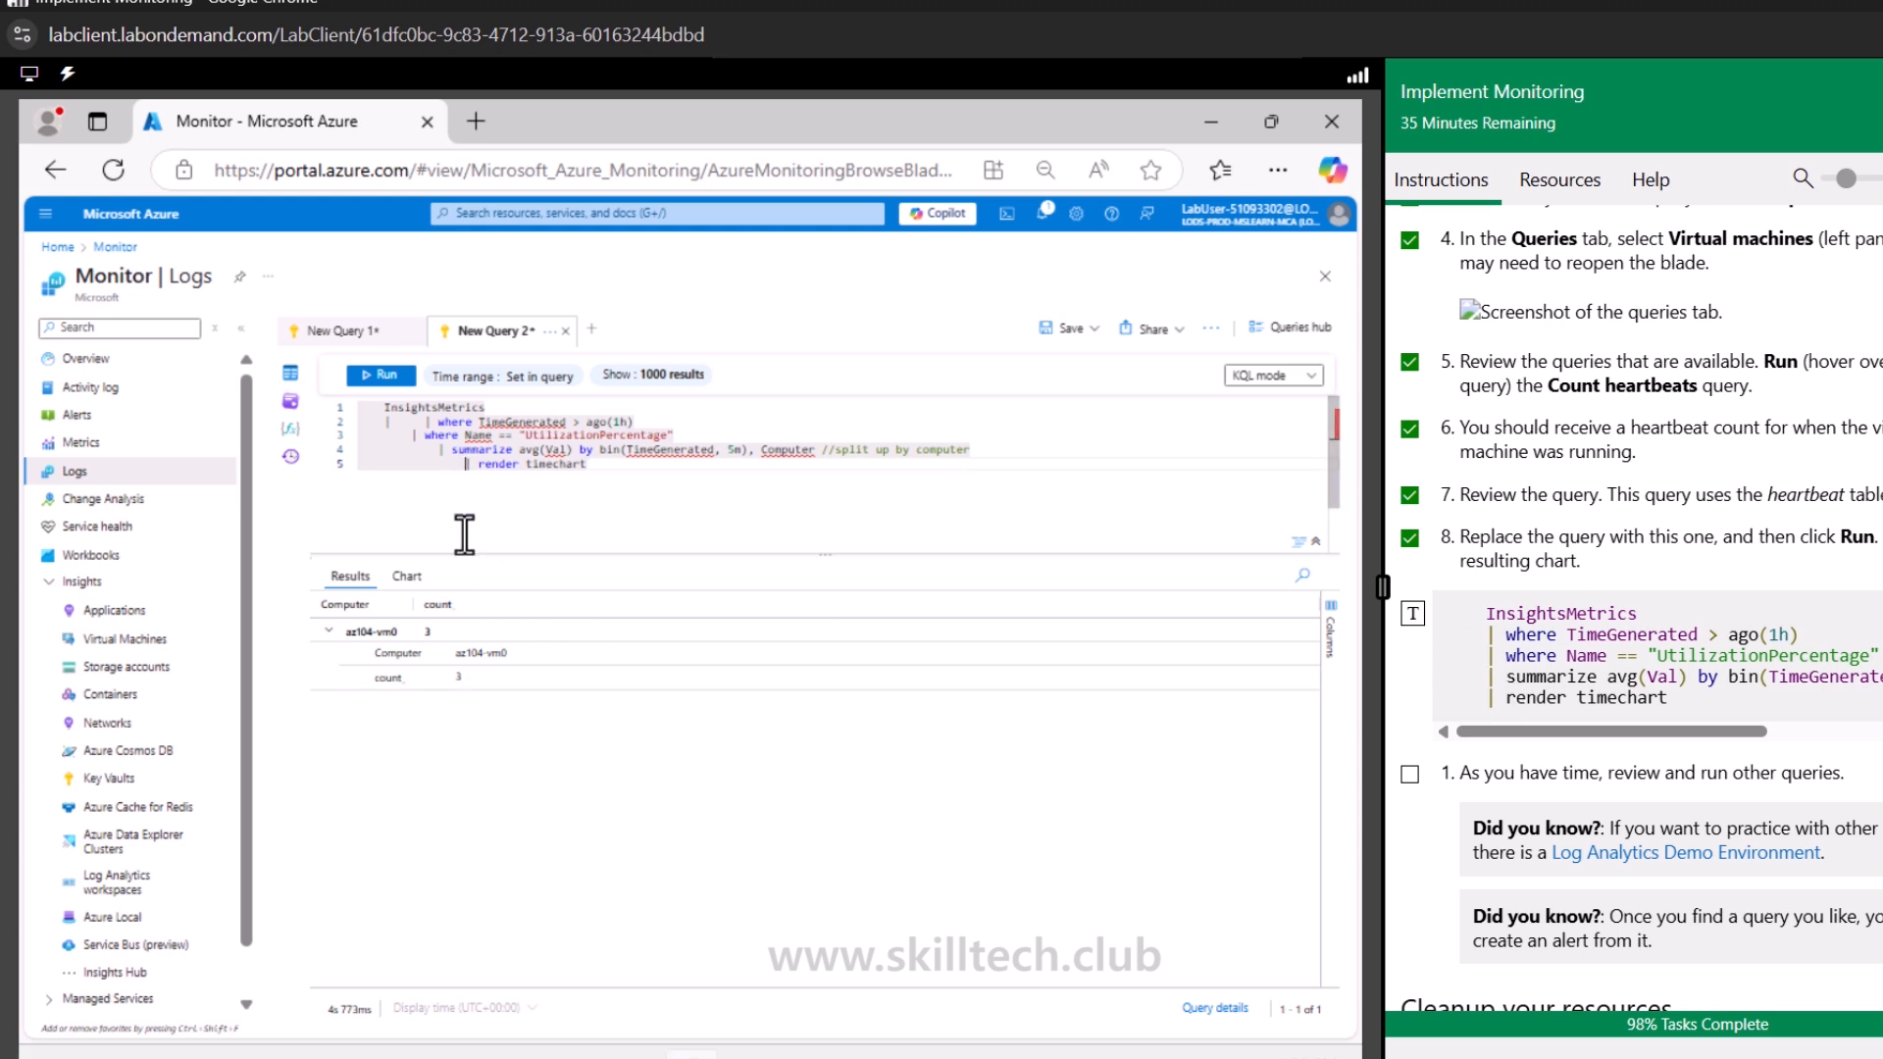
{"action": "key", "text": "BackSpace"}
{"action": "key", "text": "BackSpace"}
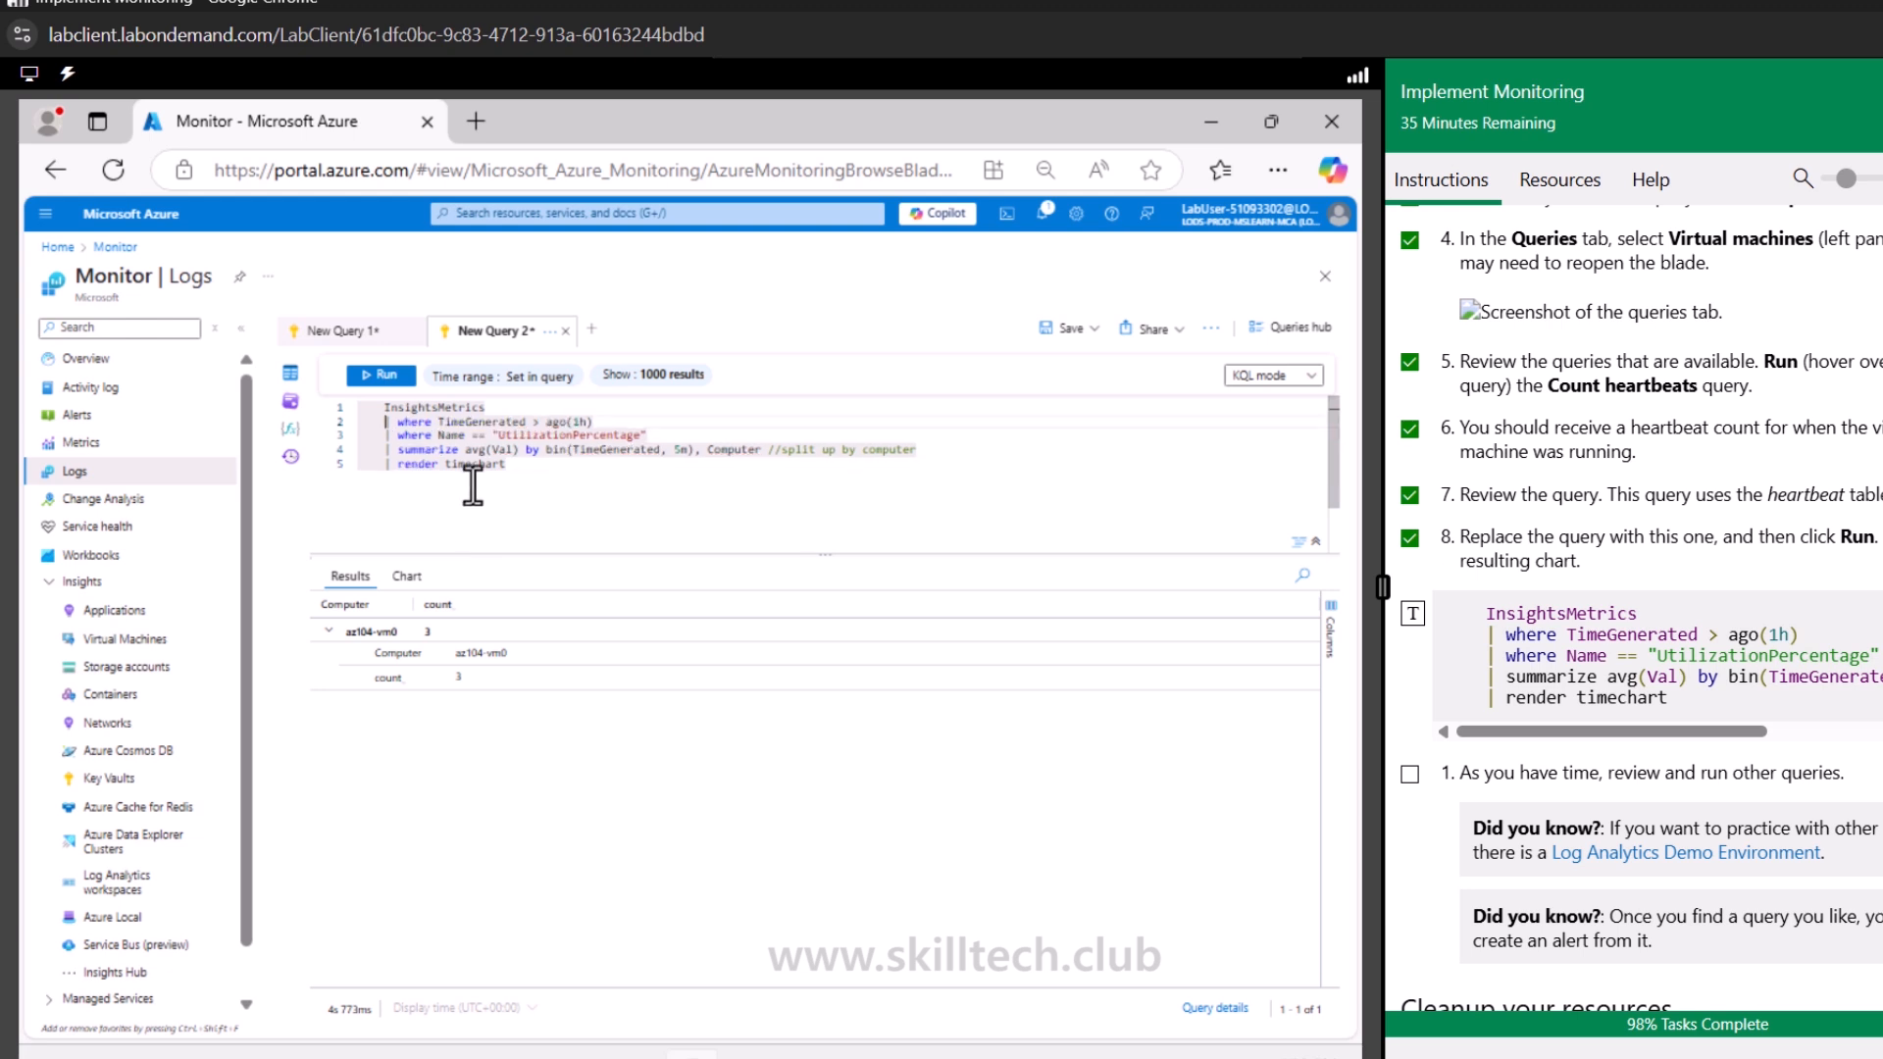
{"action": "left_click", "coordinate": [550, 495]}
{"action": "scroll", "coordinate": [1741, 779], "scroll_direction": "down", "scroll_amount": 5}
{"action": "scroll", "coordinate": [1741, 780], "scroll_direction": "up", "scroll_amount": 1}
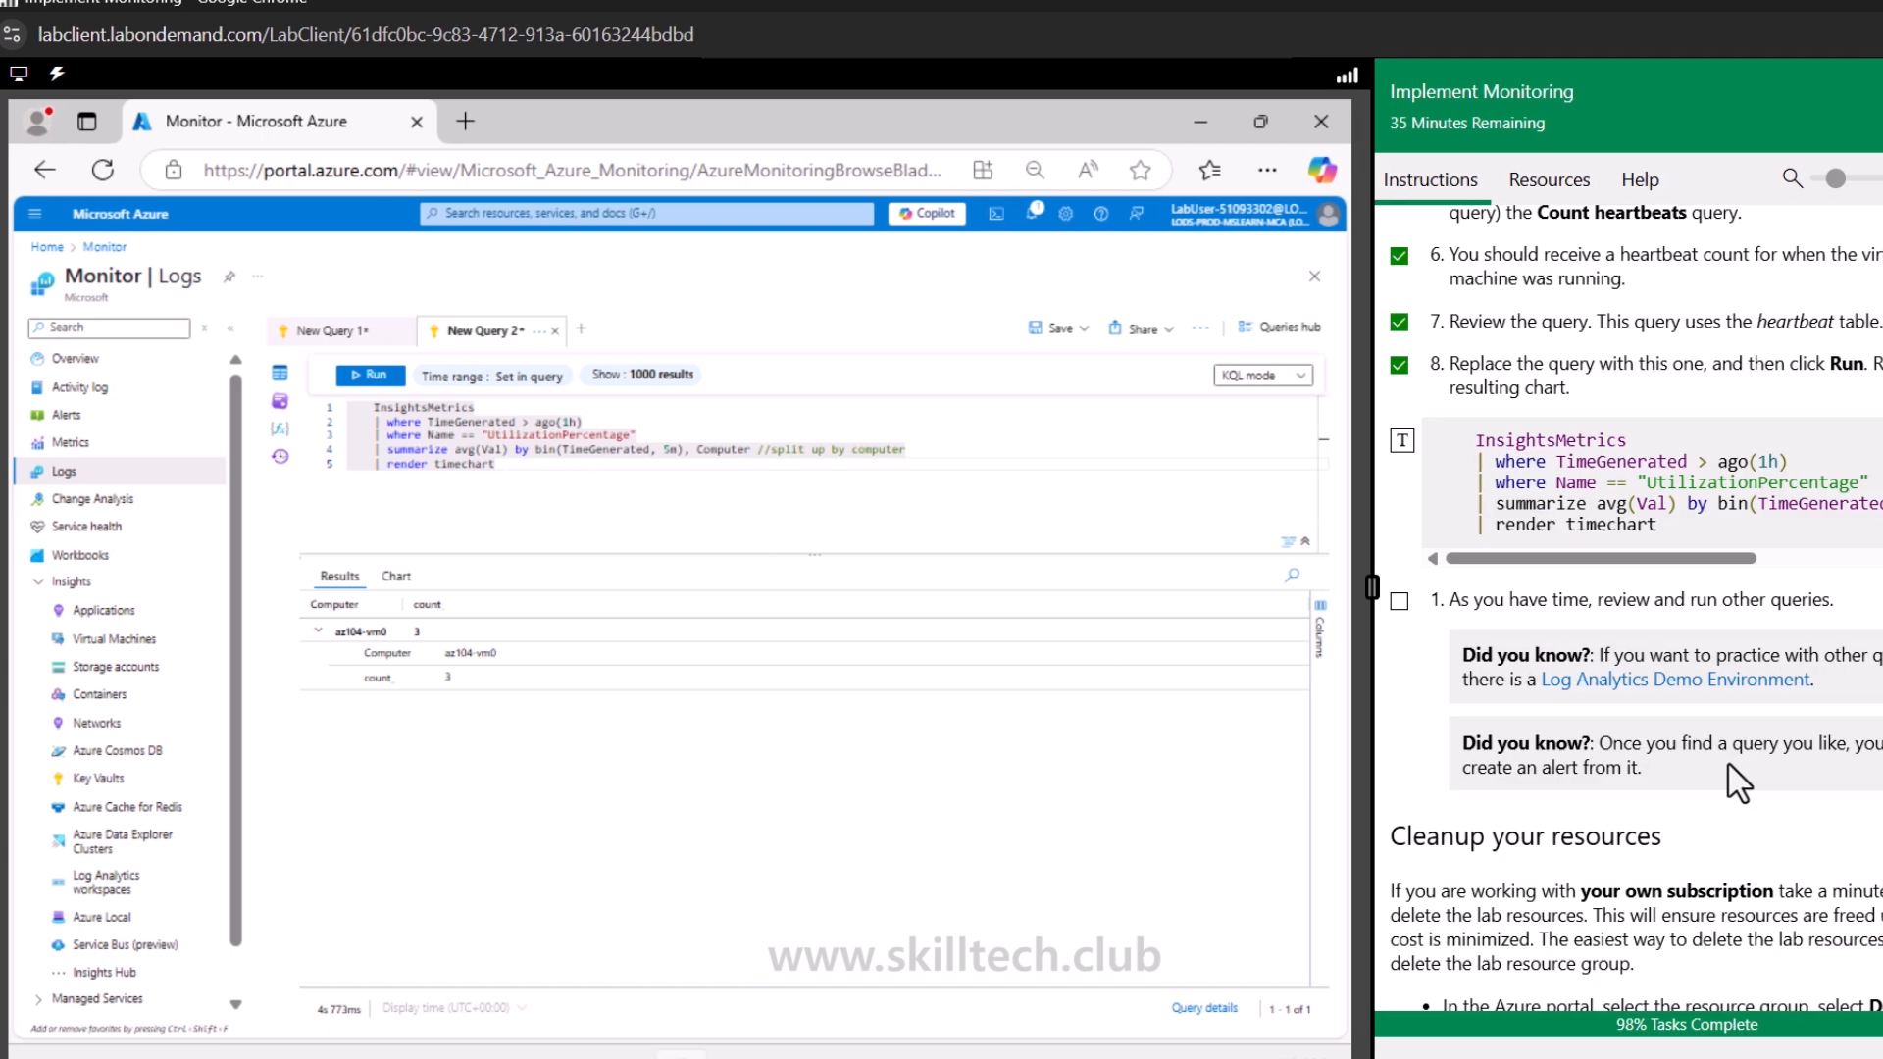
{"action": "scroll", "coordinate": [1739, 782], "scroll_direction": "up", "scroll_amount": 2}
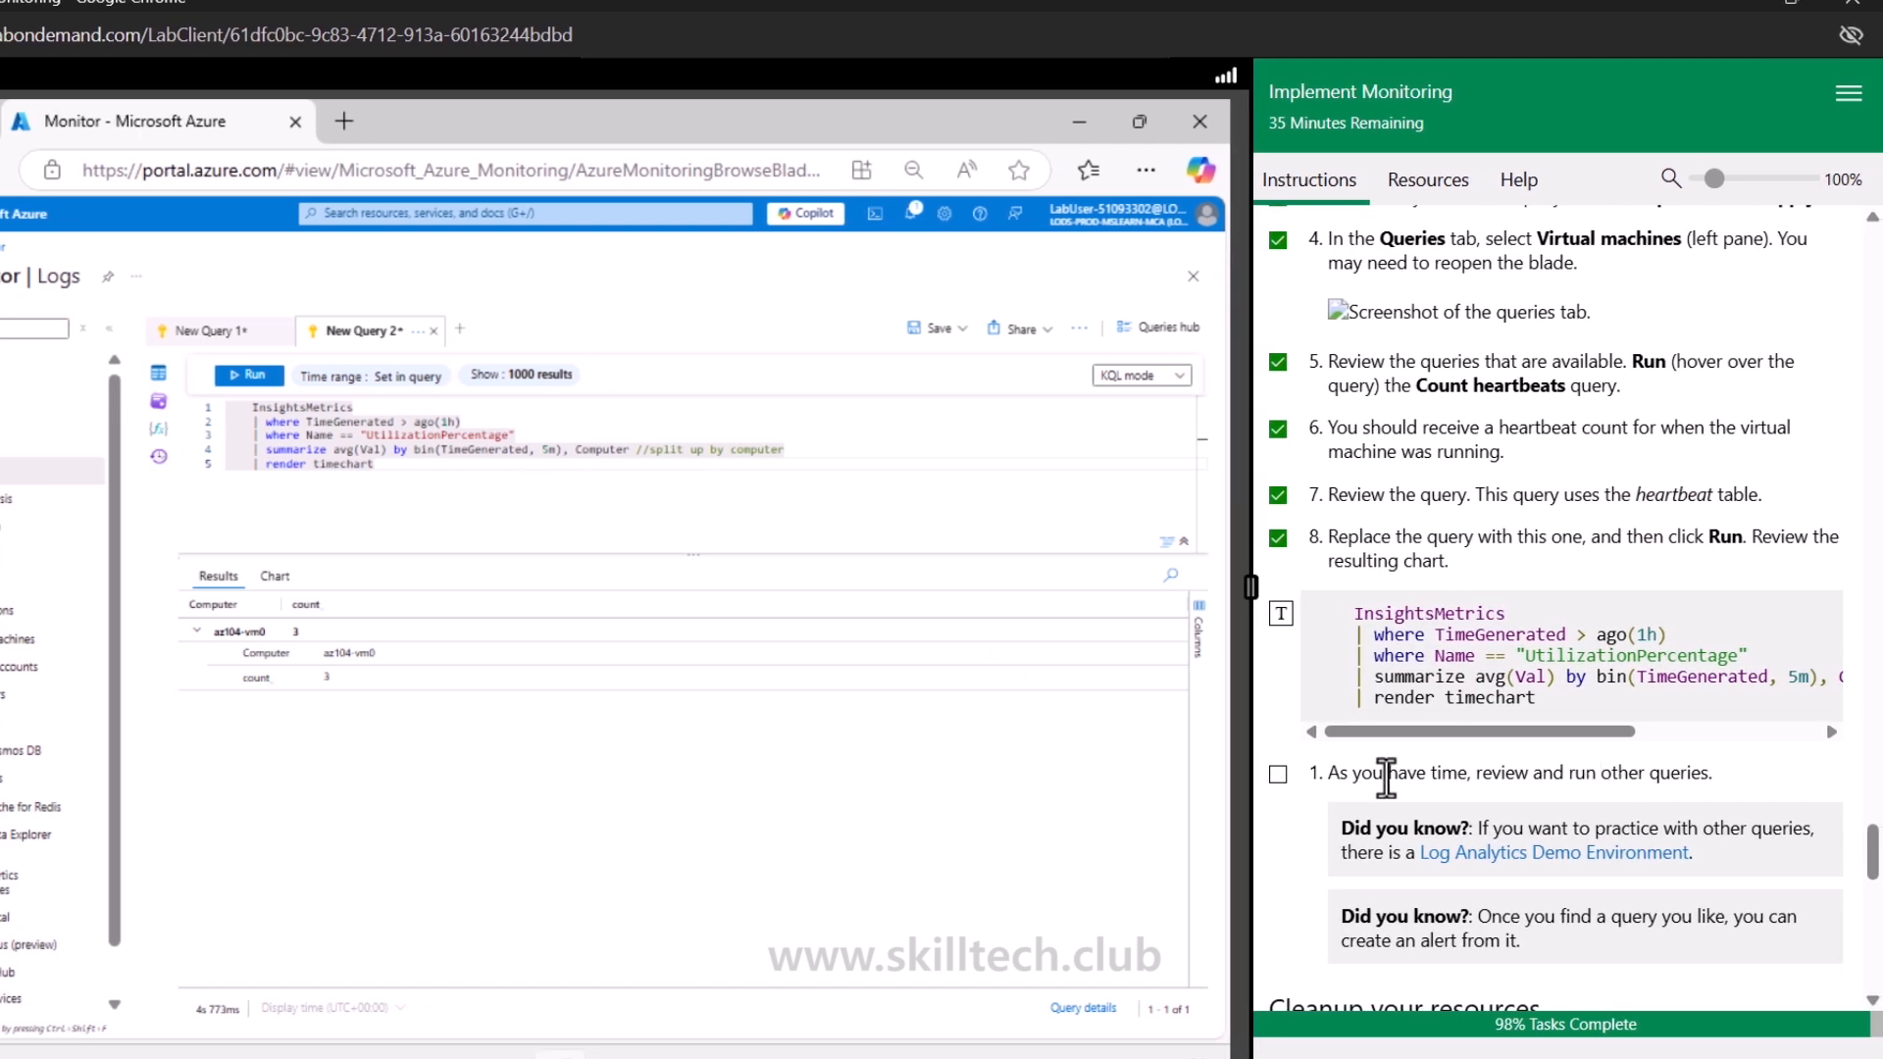
{"action": "left_click", "coordinate": [242, 377]}
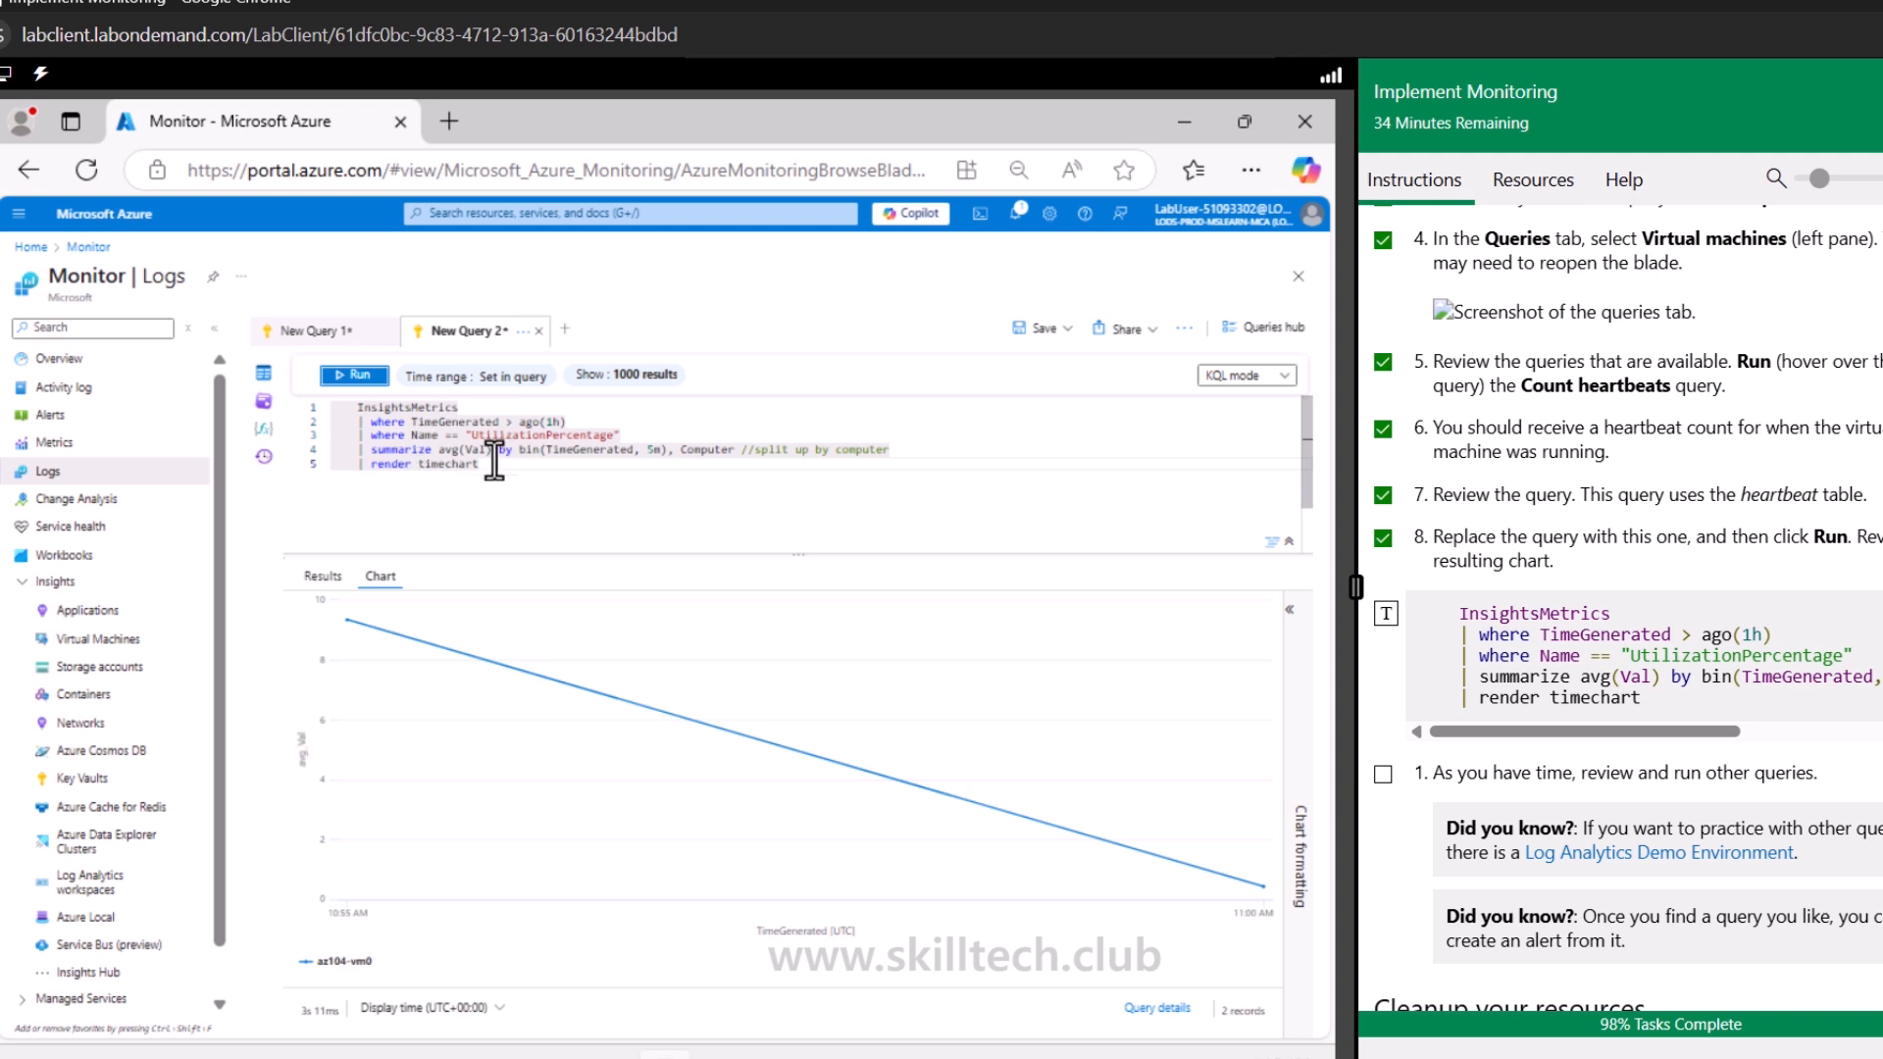
Inspect the query output in both the Results table and the Chart view
{"action": "mouse_move", "coordinate": [351, 628]}
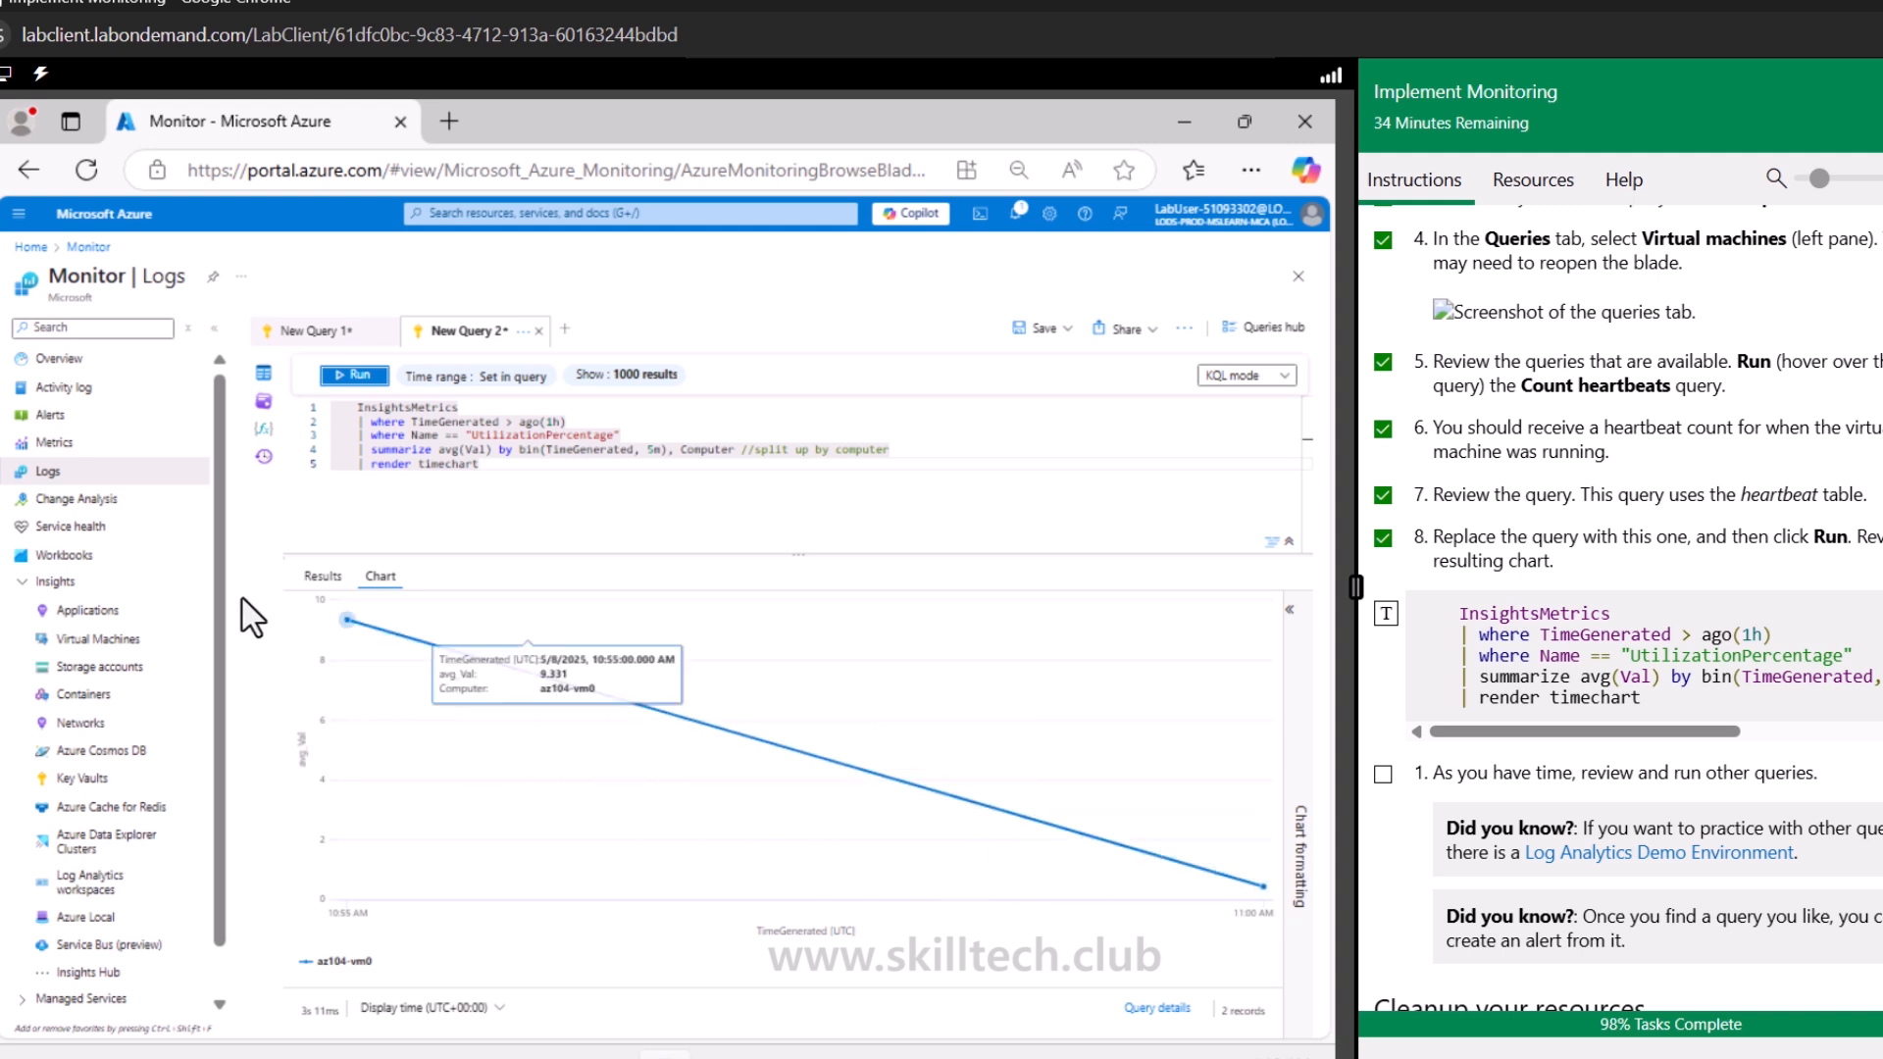
{"action": "left_click", "coordinate": [324, 576]}
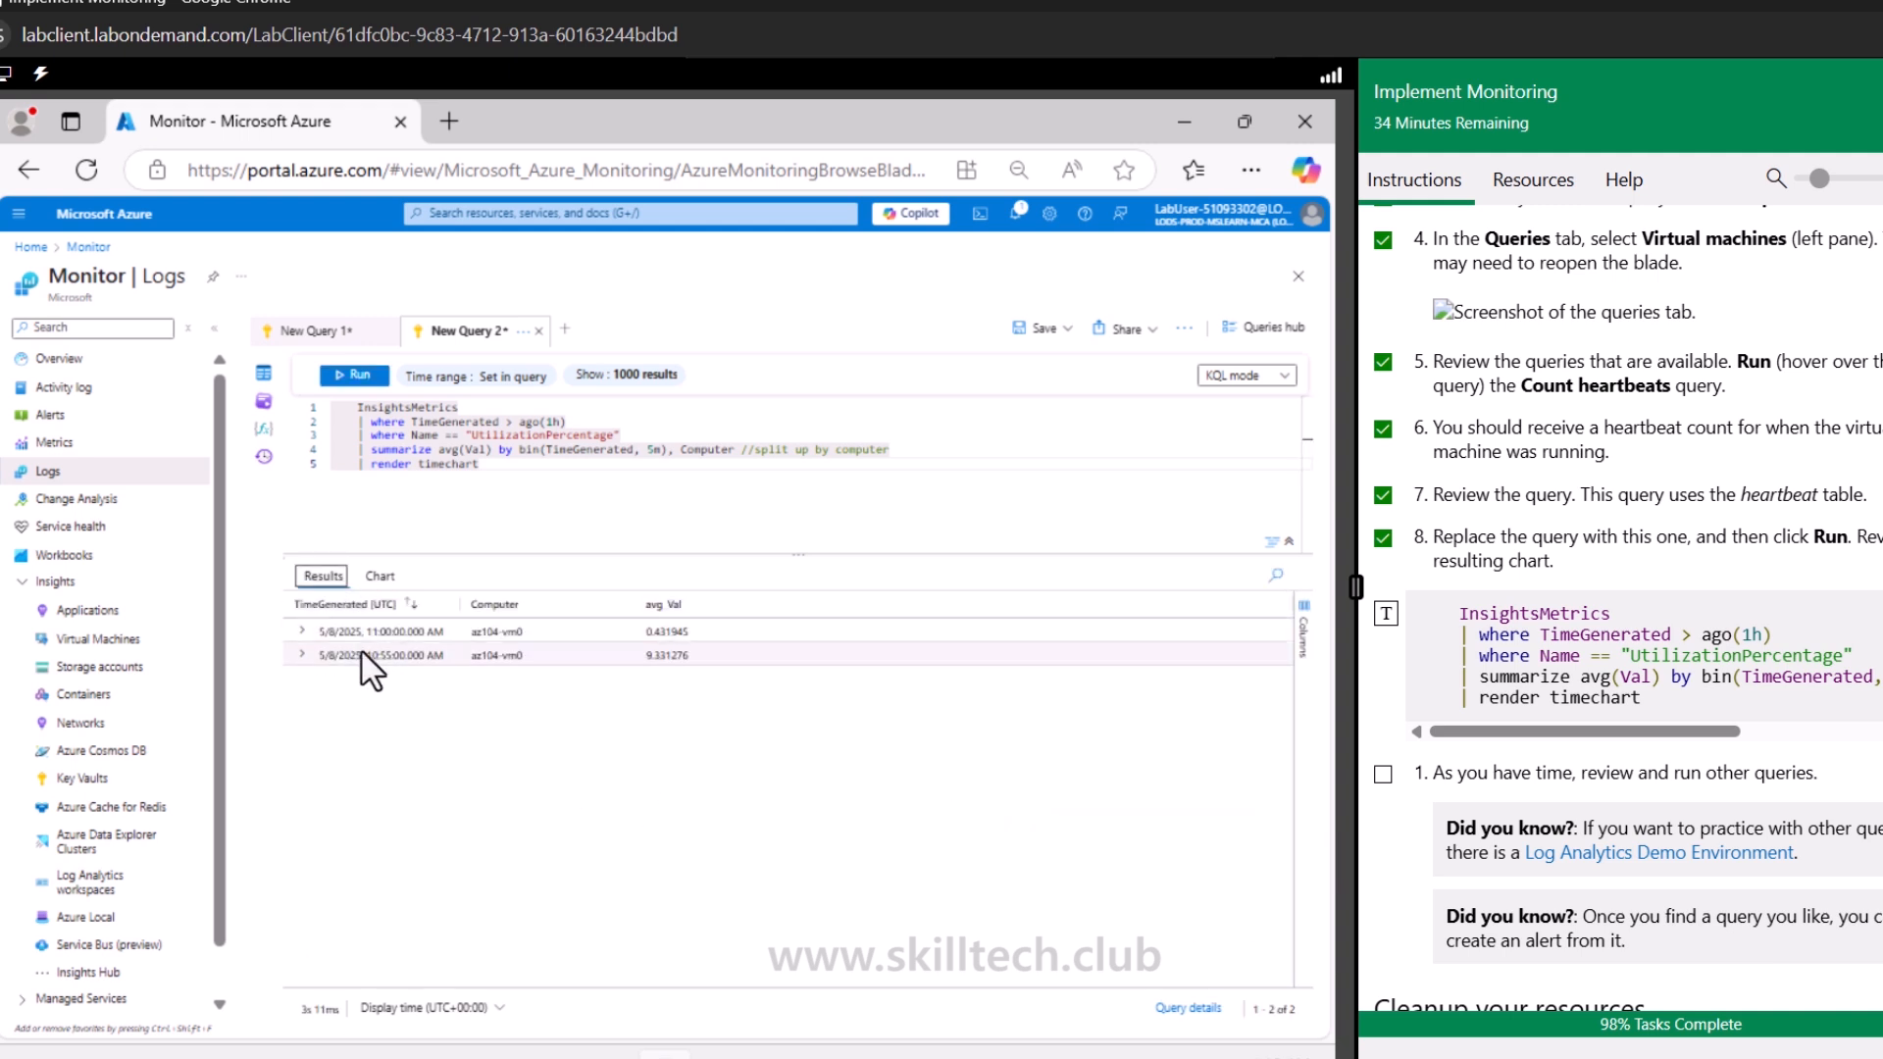
{"action": "left_click", "coordinate": [380, 578]}
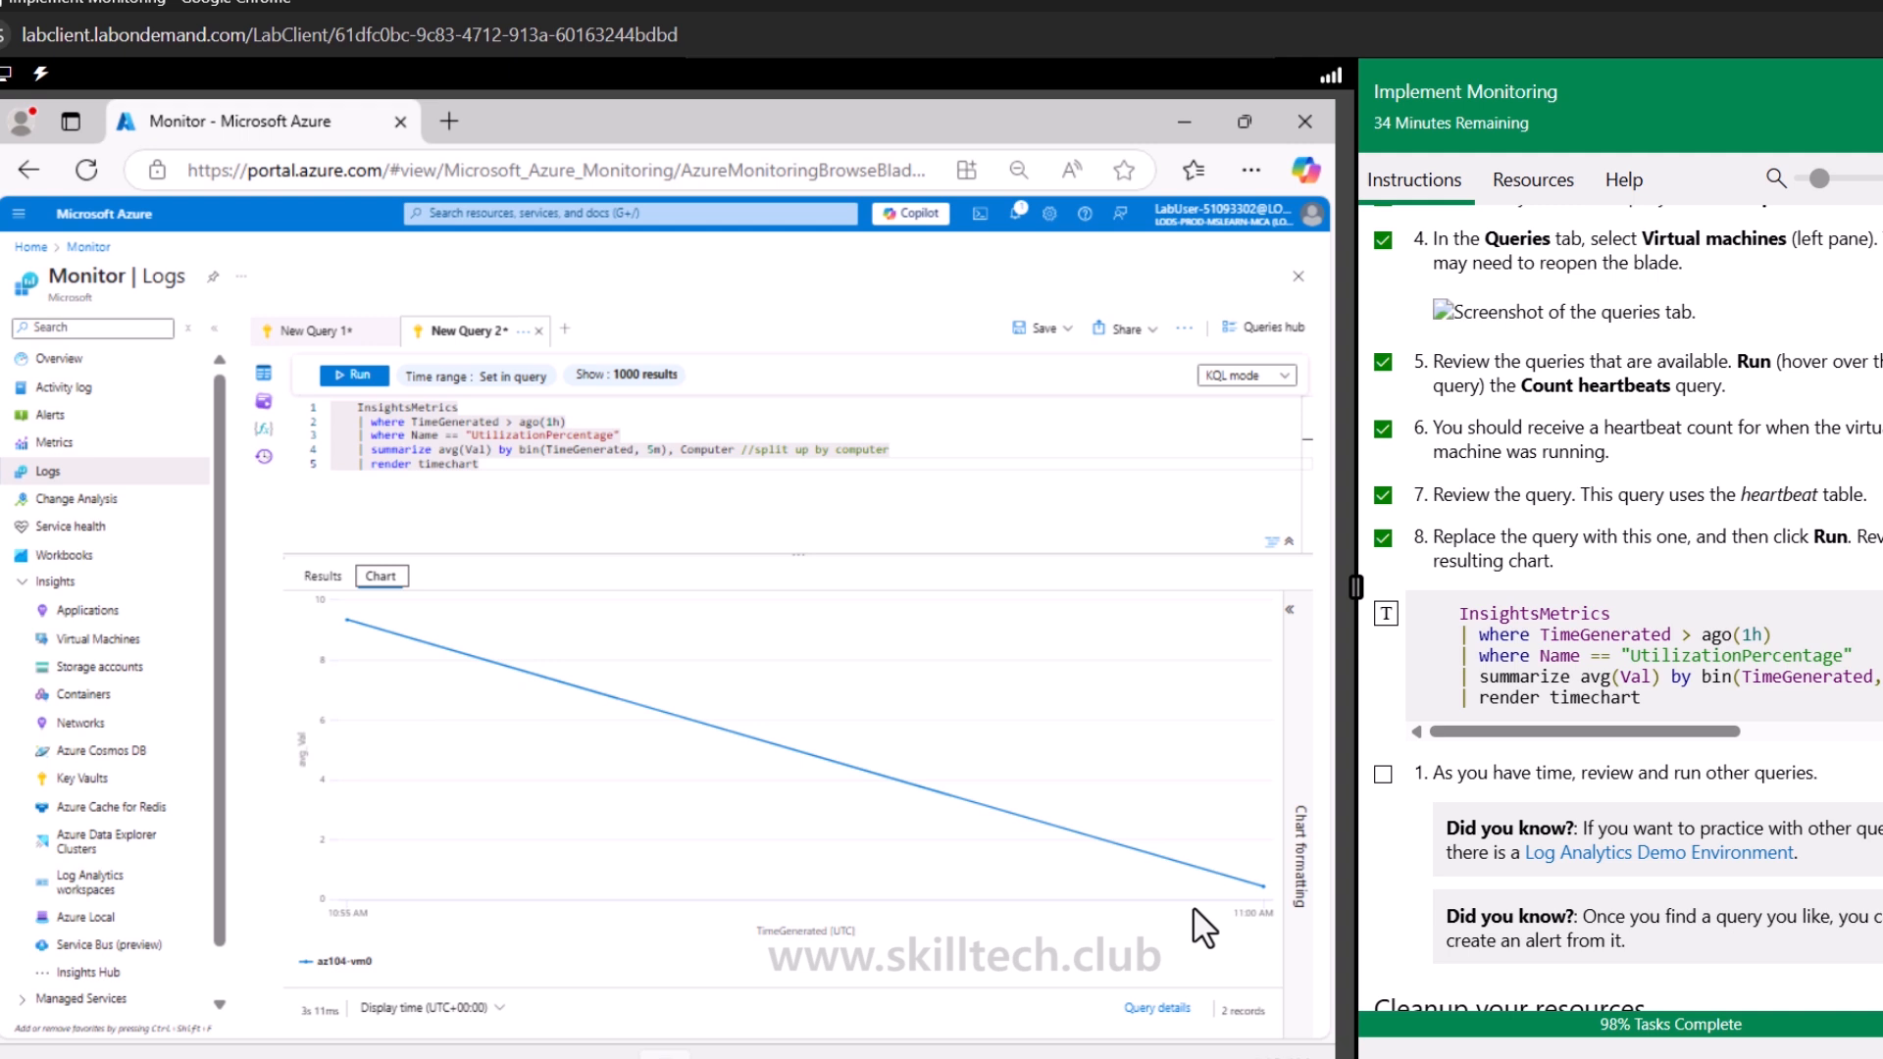
Browse the Virtual machines sample queries in the Queries pane, then close the pane
{"action": "left_click", "coordinate": [265, 403]}
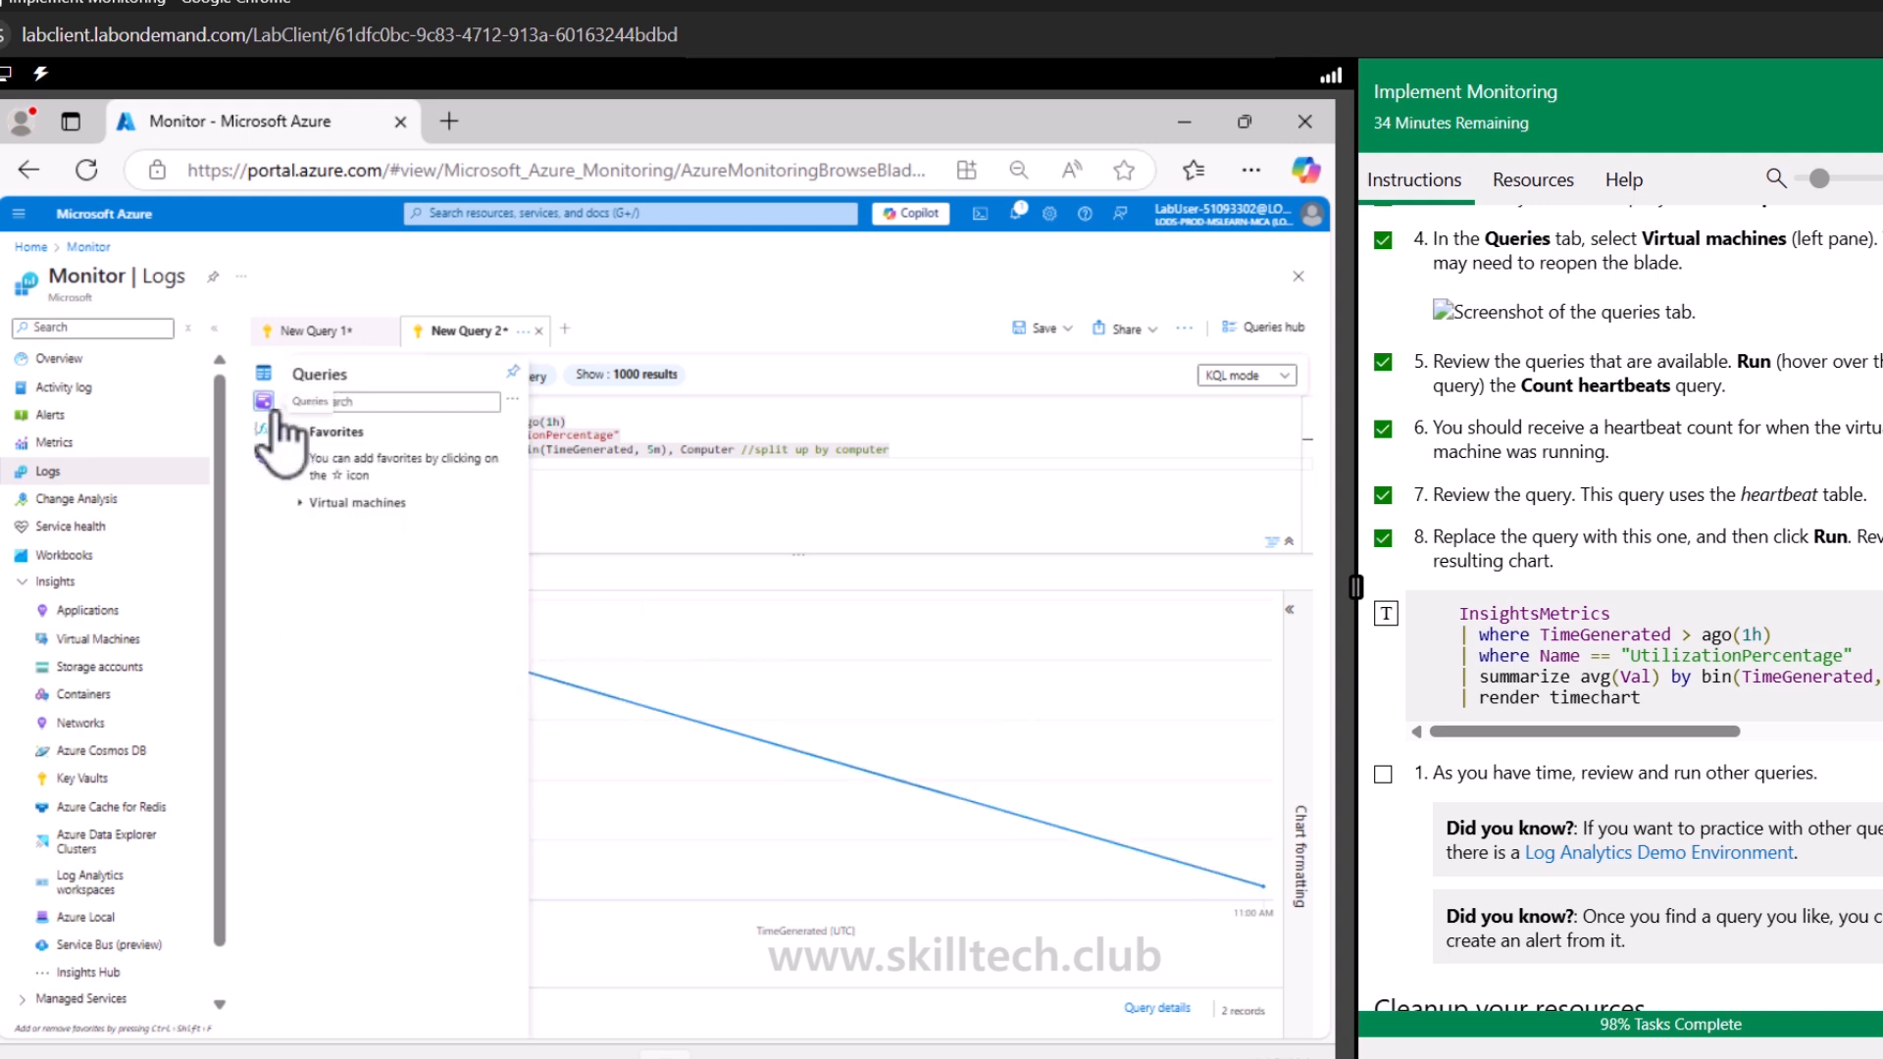
{"action": "left_click", "coordinate": [357, 502]}
{"action": "scroll", "coordinate": [451, 904], "scroll_direction": "down", "scroll_amount": 5}
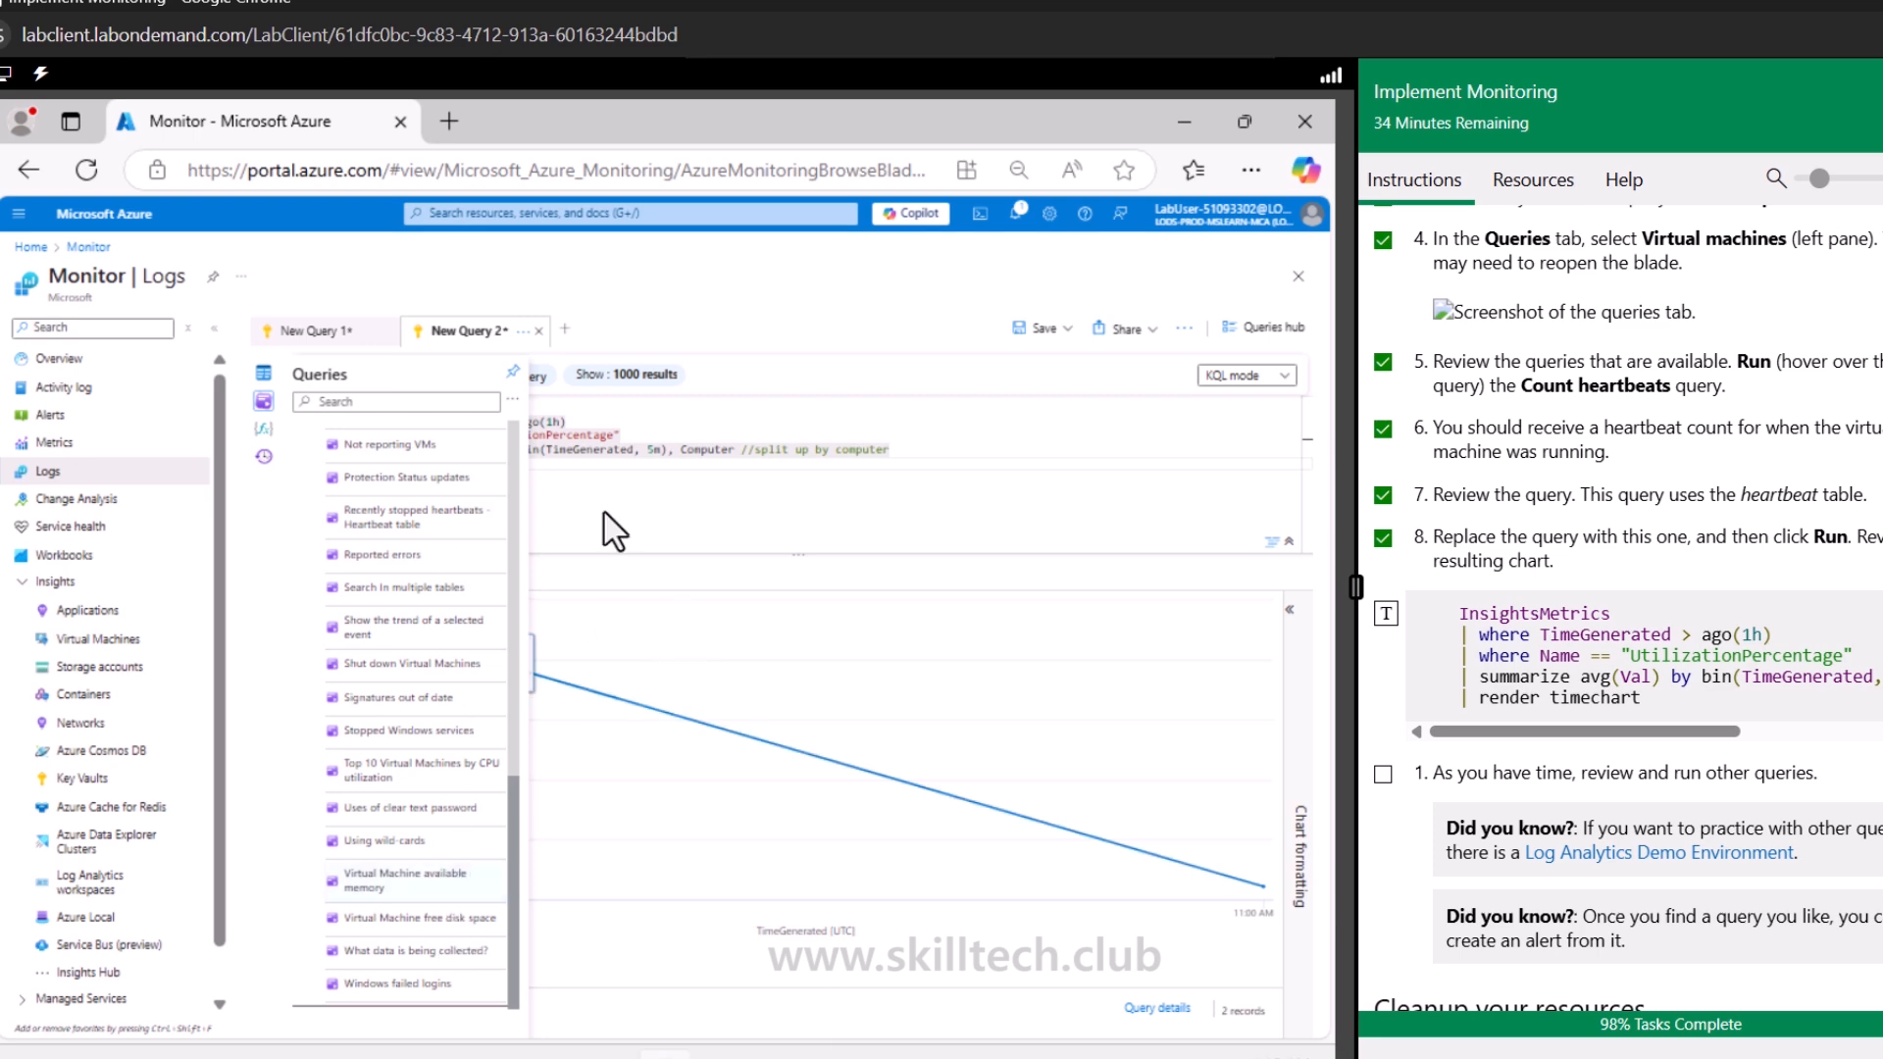
{"action": "left_click", "coordinate": [662, 516]}
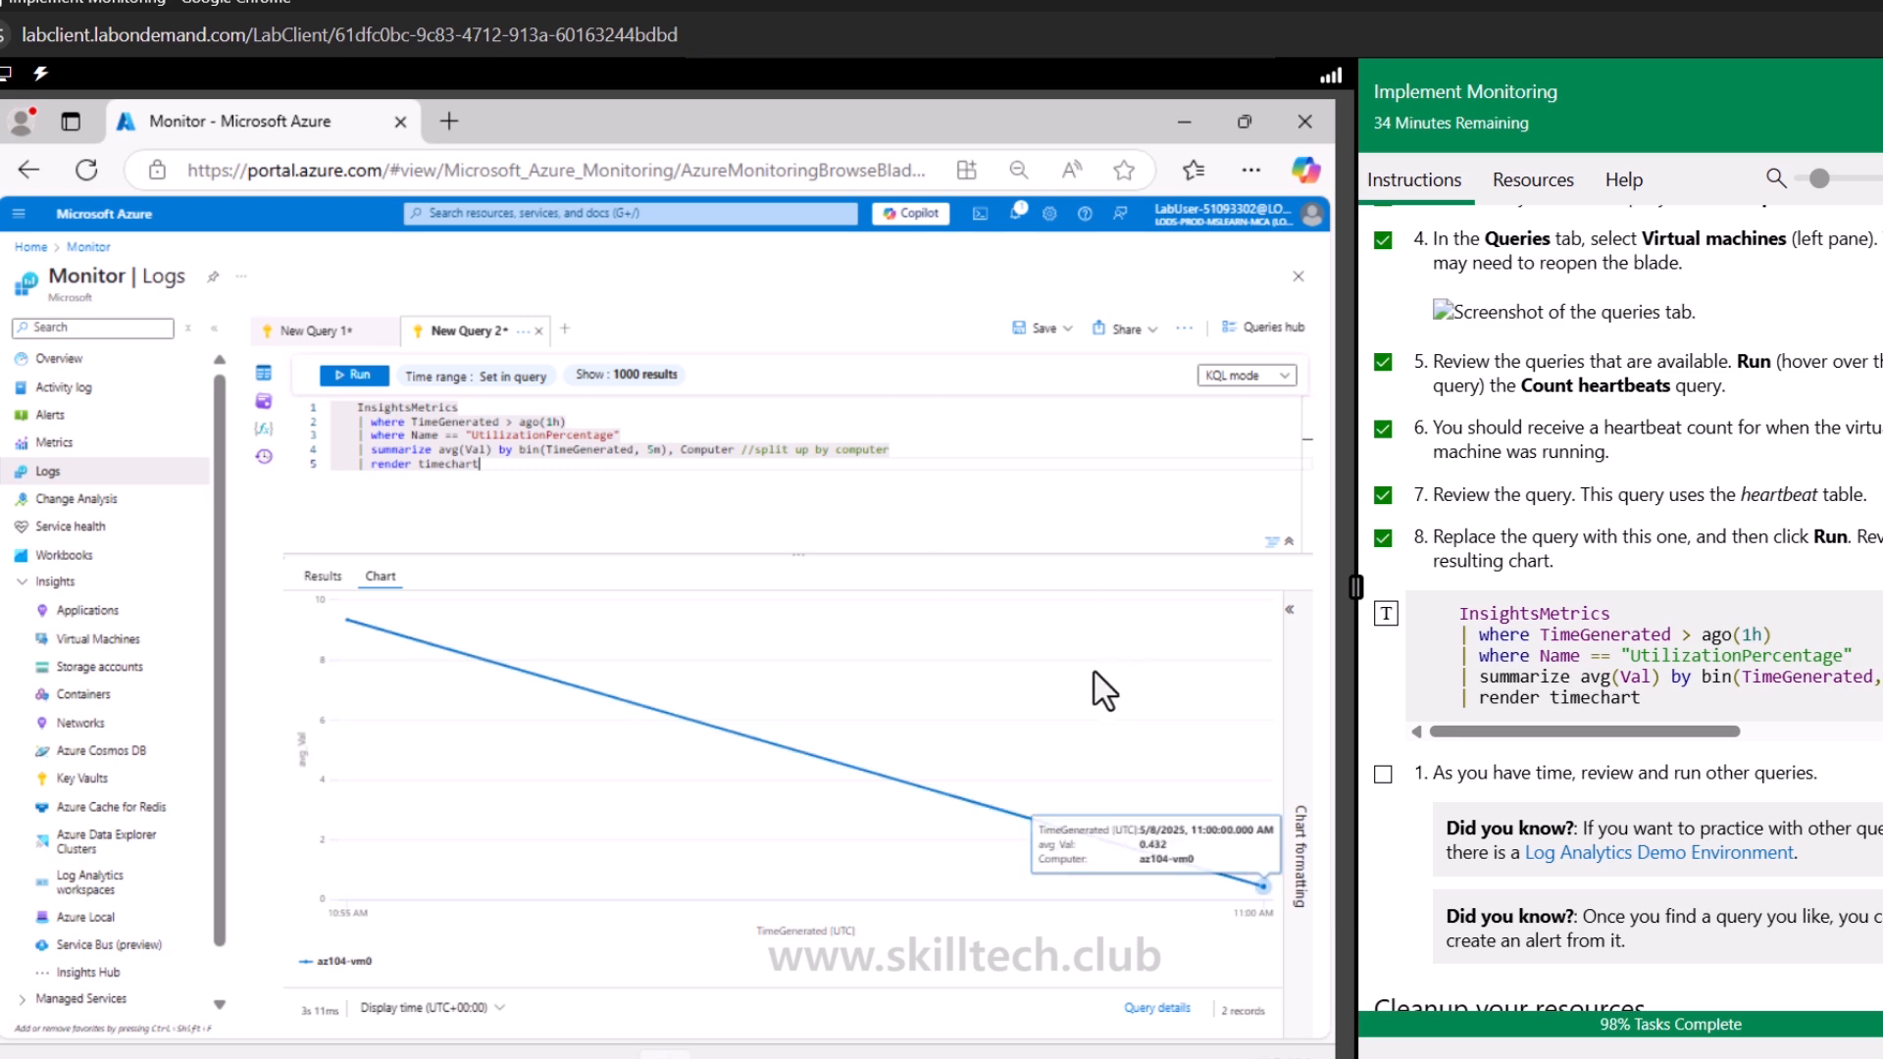
{"action": "scroll", "coordinate": [1542, 765], "scroll_direction": "down", "scroll_amount": 2}
{"action": "scroll", "coordinate": [1543, 765], "scroll_direction": "down", "scroll_amount": 2}
{"action": "scroll", "coordinate": [1534, 750], "scroll_direction": "up", "scroll_amount": 4}
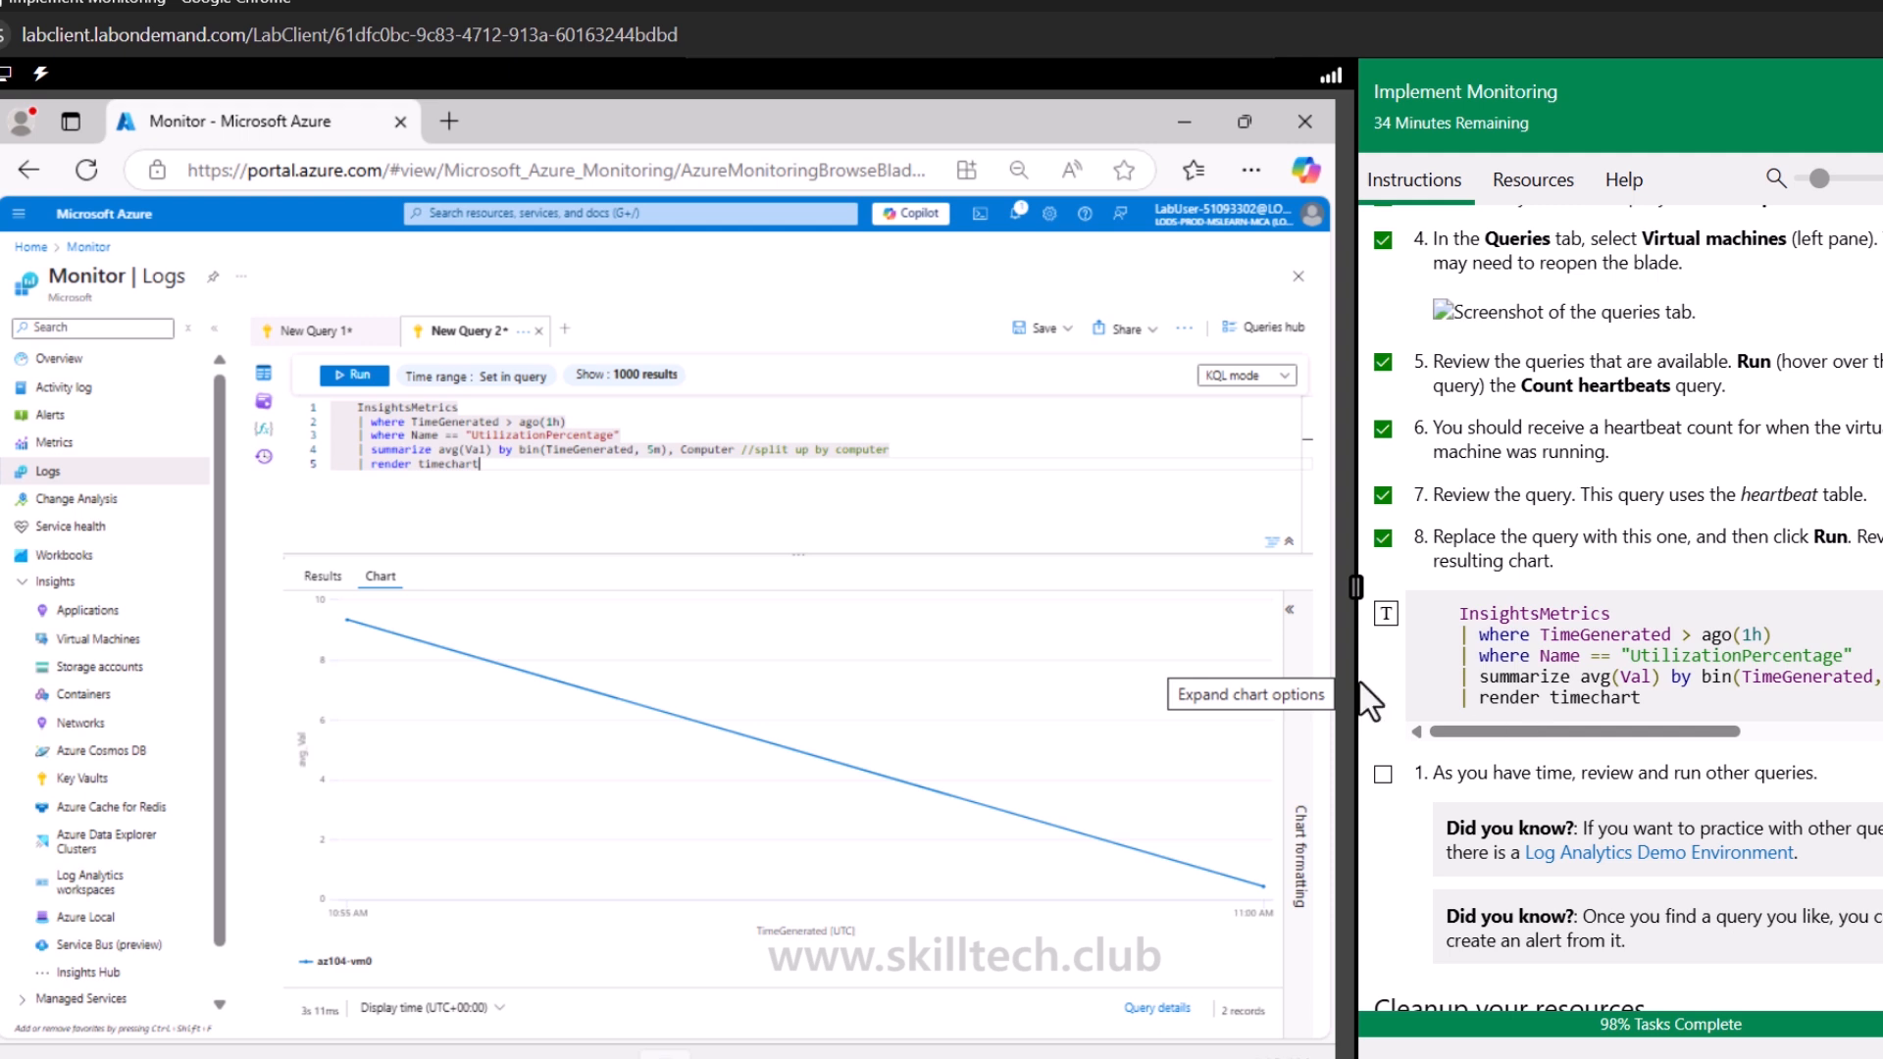
{"action": "left_click", "coordinate": [571, 517]}
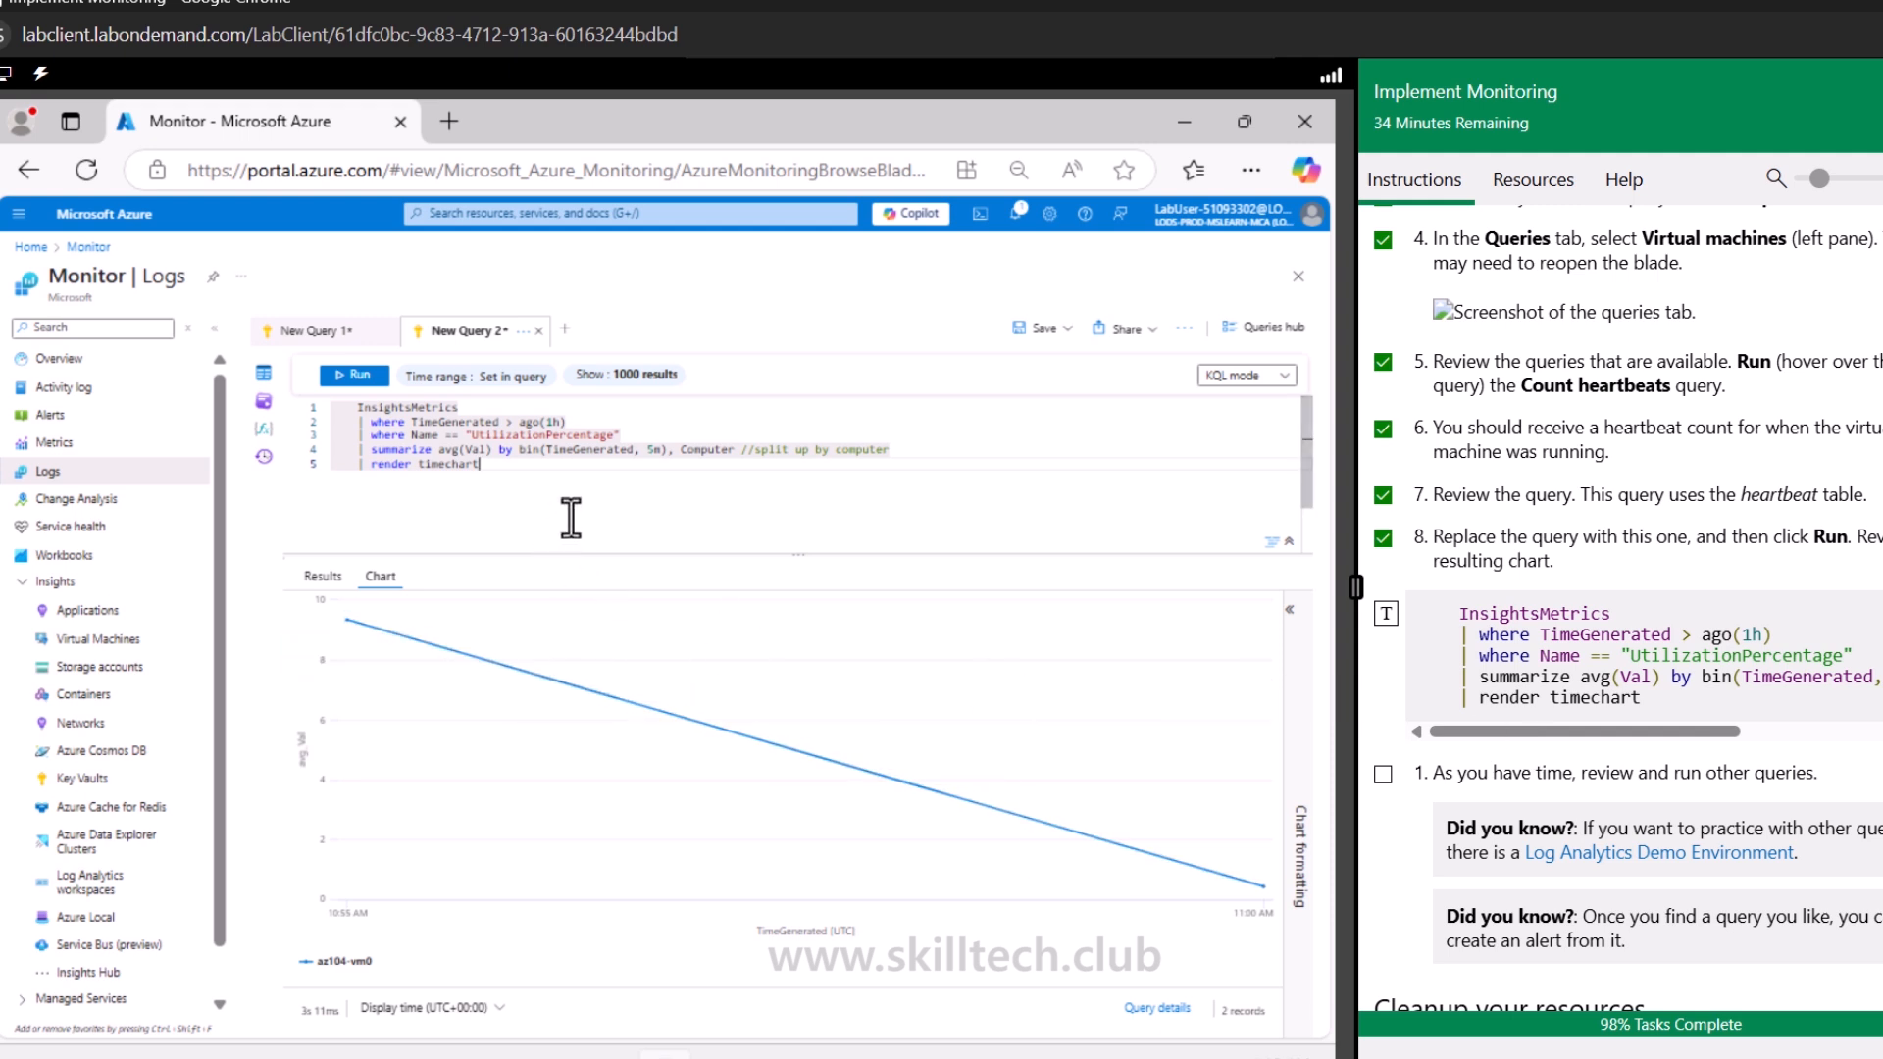